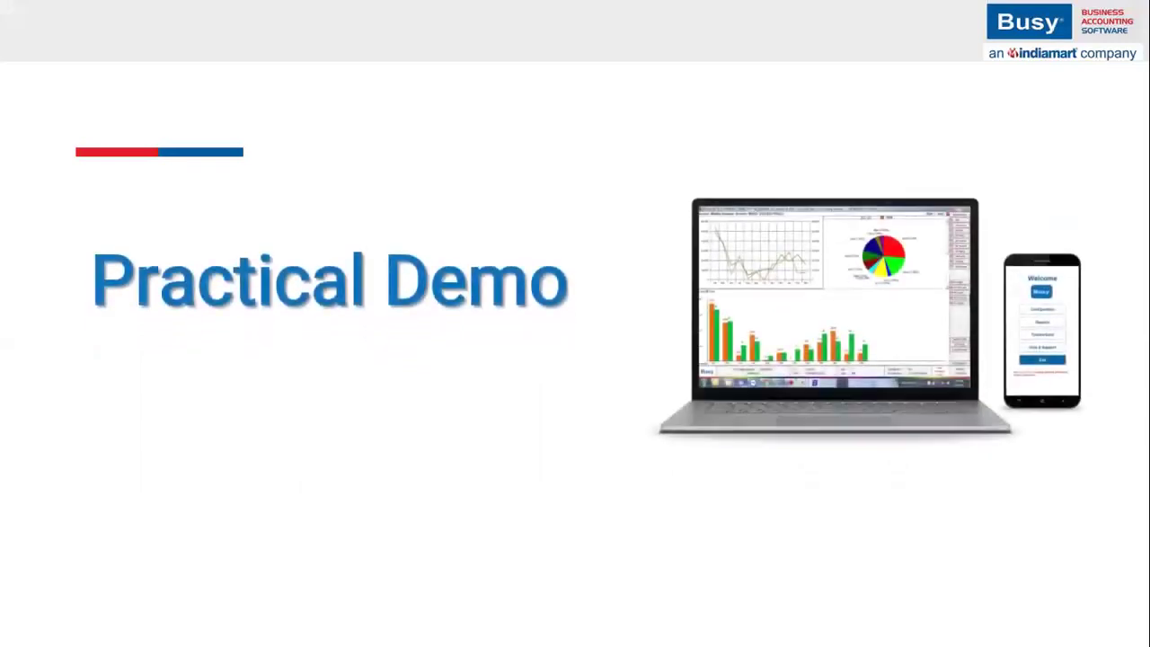
# Switch to BUSY and close the company that is currently open
pyautogui.press('super+d')
pyautogui.click(803, 627)
pyautogui.press('Left')
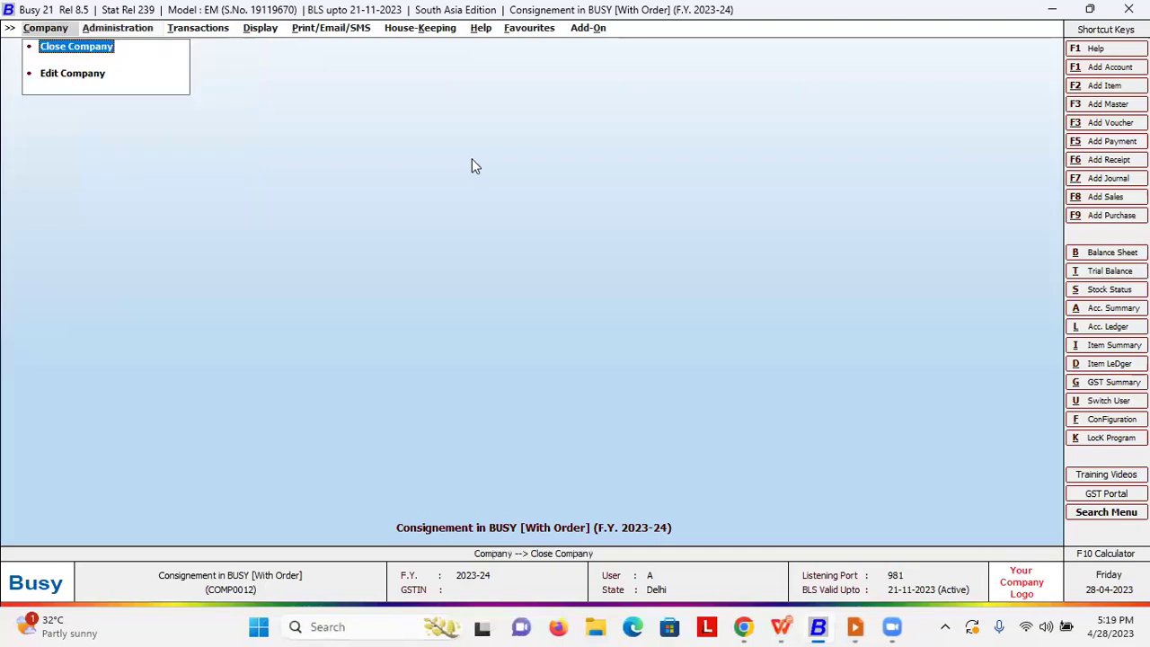
pyautogui.press('Return')
pyautogui.press('Return')
pyautogui.press('Escape')
# Start creating a company named Consigment
pyautogui.press('Down')
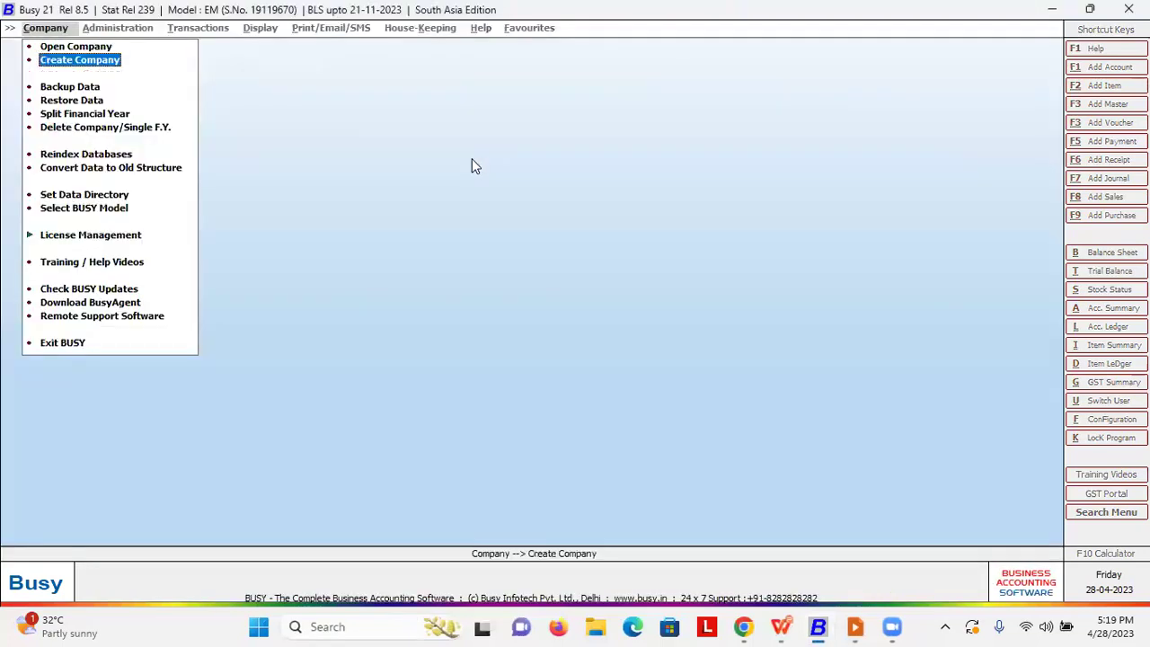
pyautogui.press('Return')
pyautogui.write('c')
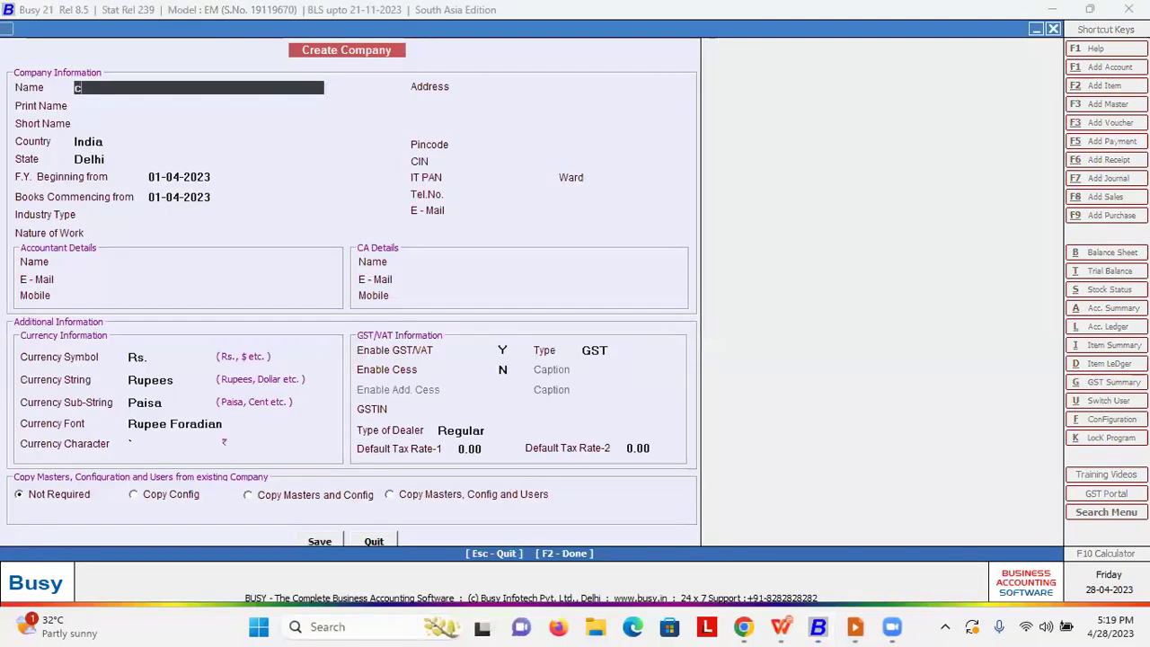
pyautogui.write('onsigment')
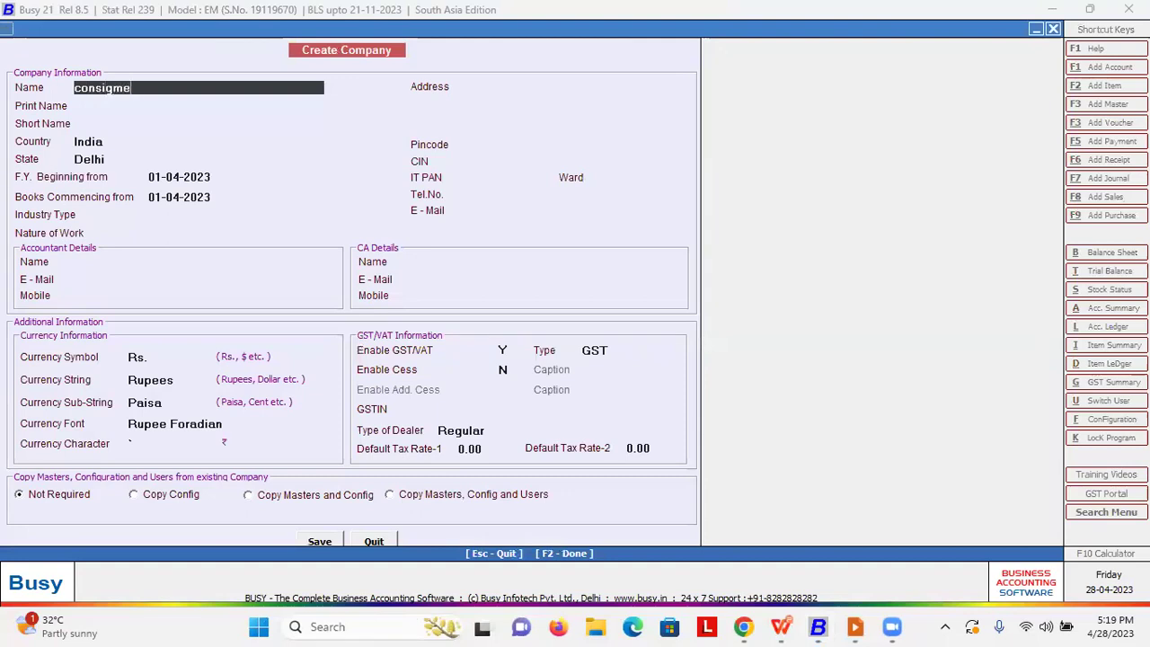
# Set the company's industry type to Accounting services and nature of work to Accountant, keep the other defaults and save
pyautogui.press('Return')
pyautogui.press('Return')
pyautogui.press('Return')
pyautogui.press('Return')
pyautogui.press('Return')
pyautogui.press('Return')
pyautogui.press('Return')
pyautogui.press('Return')
pyautogui.press('Return')
pyautogui.press('Return')
pyautogui.press('Return')
pyautogui.press('Return')
pyautogui.press('Return')
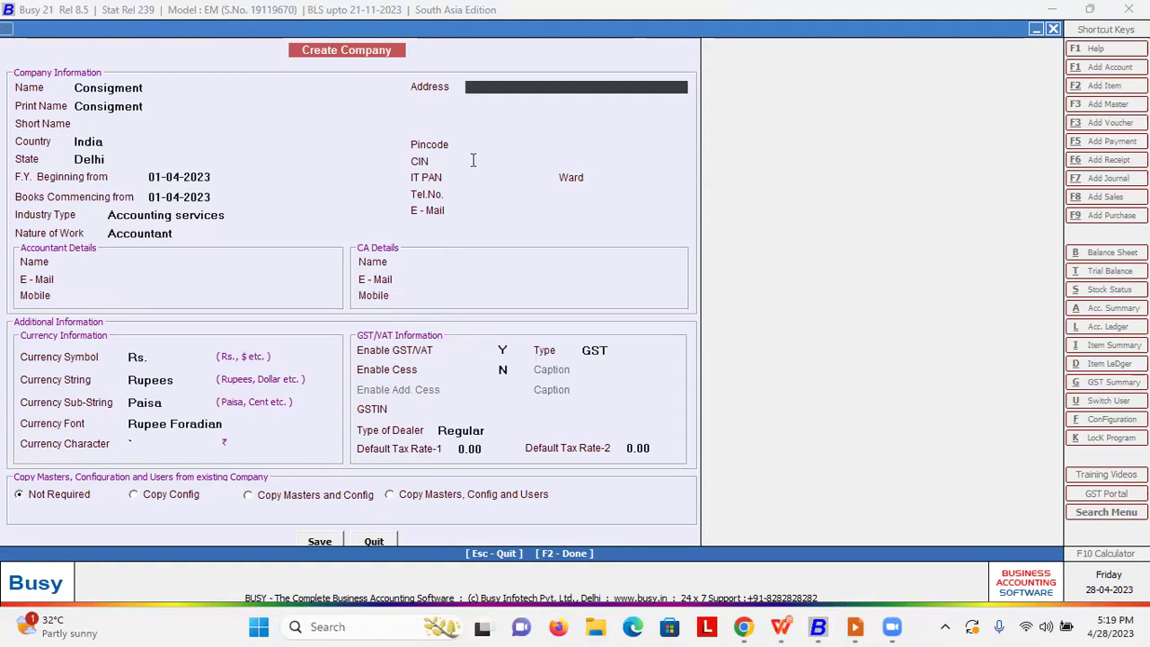
pyautogui.press('F2')
pyautogui.press('Return')
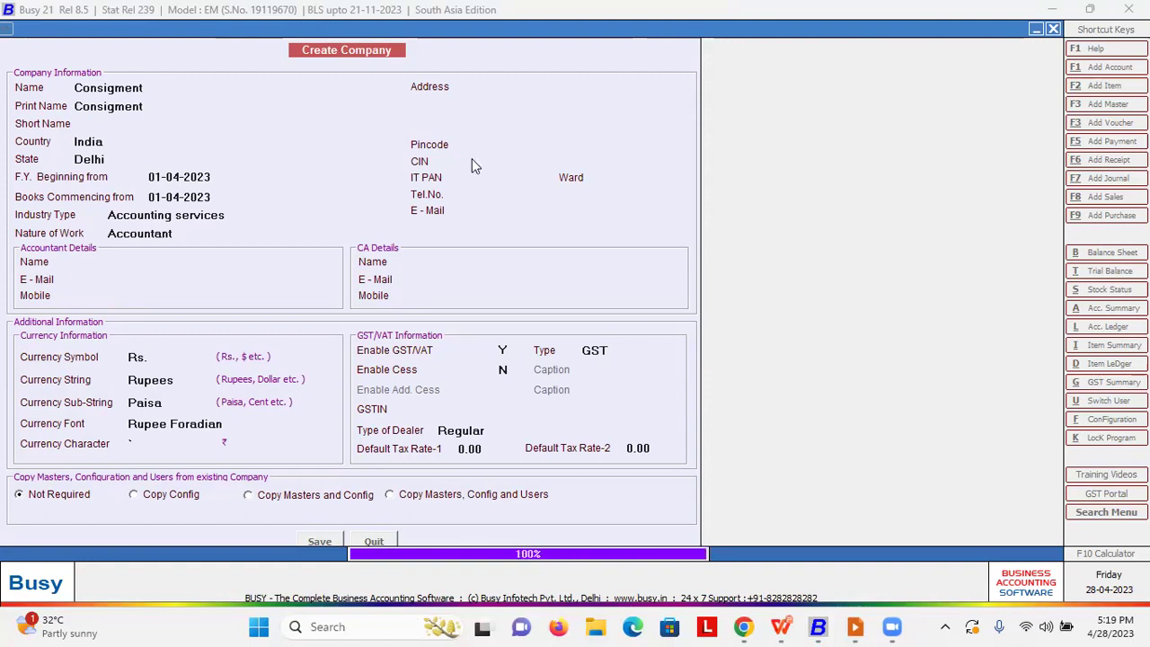
# Set user authentication to N for the new company and save the setting
pyautogui.press('Return')
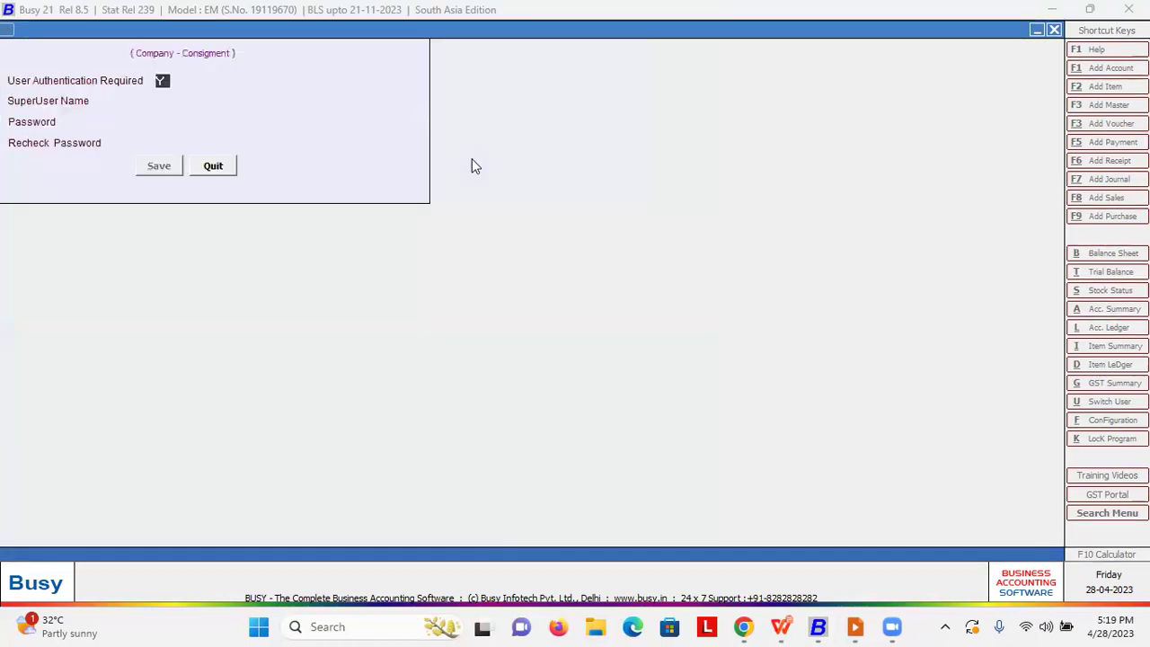
pyautogui.write('N')
pyautogui.press('Return')
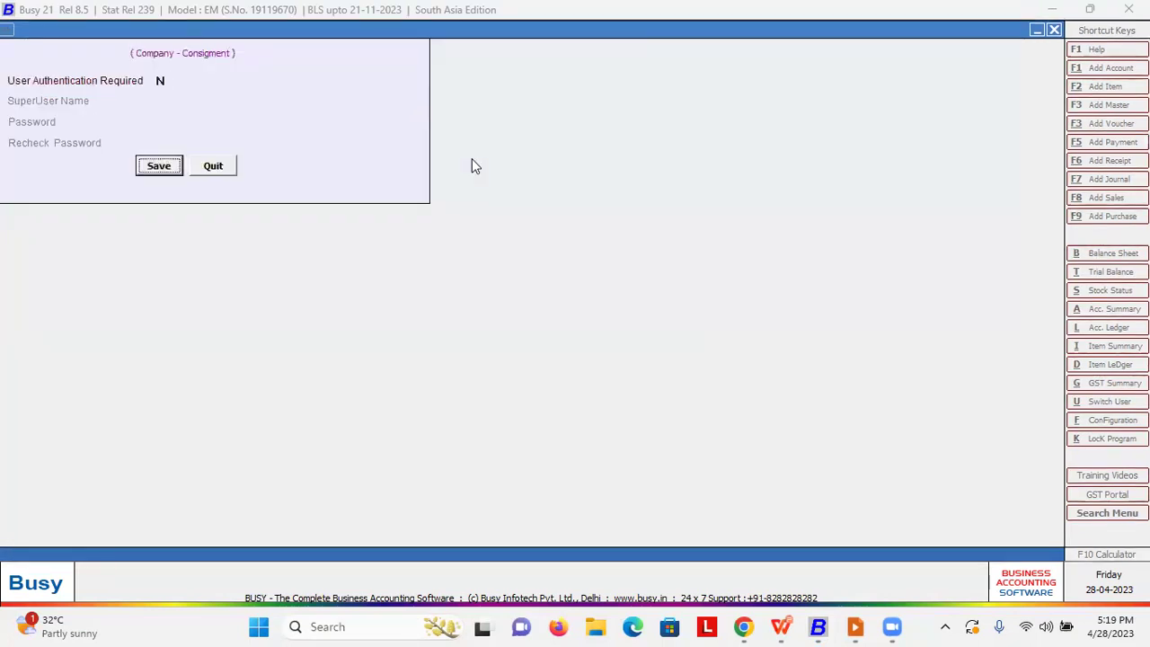
pyautogui.press('Return')
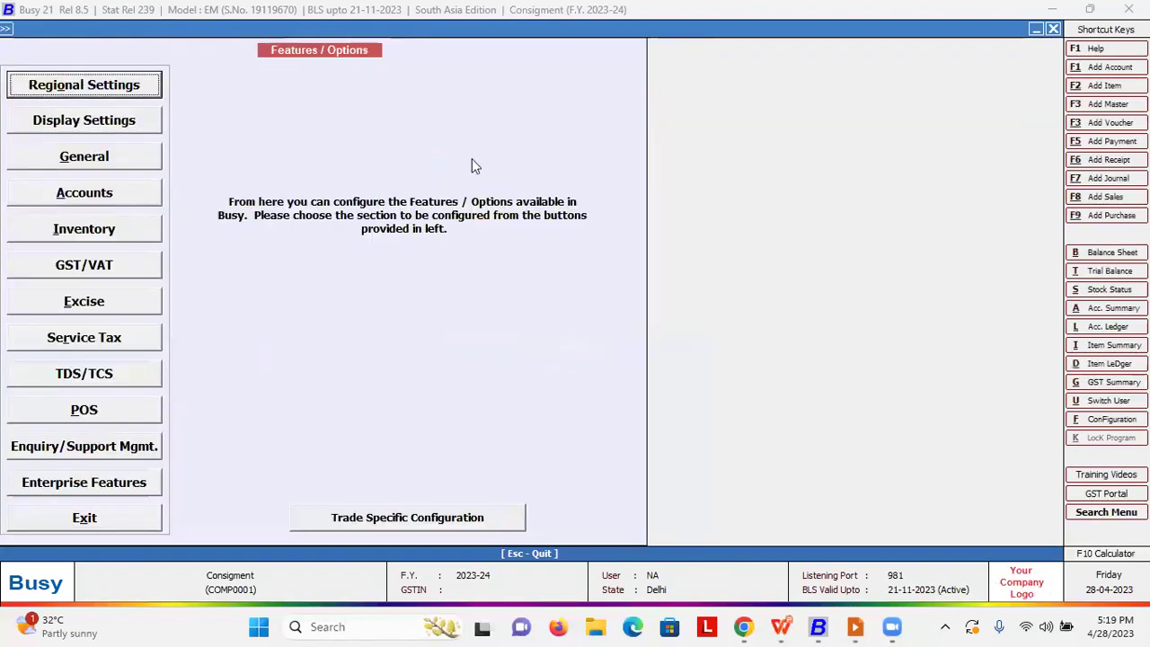
# Choose Consignment-Garment (With Order) as the trade type in the trade-specific default configuration
pyautogui.click(352, 514)
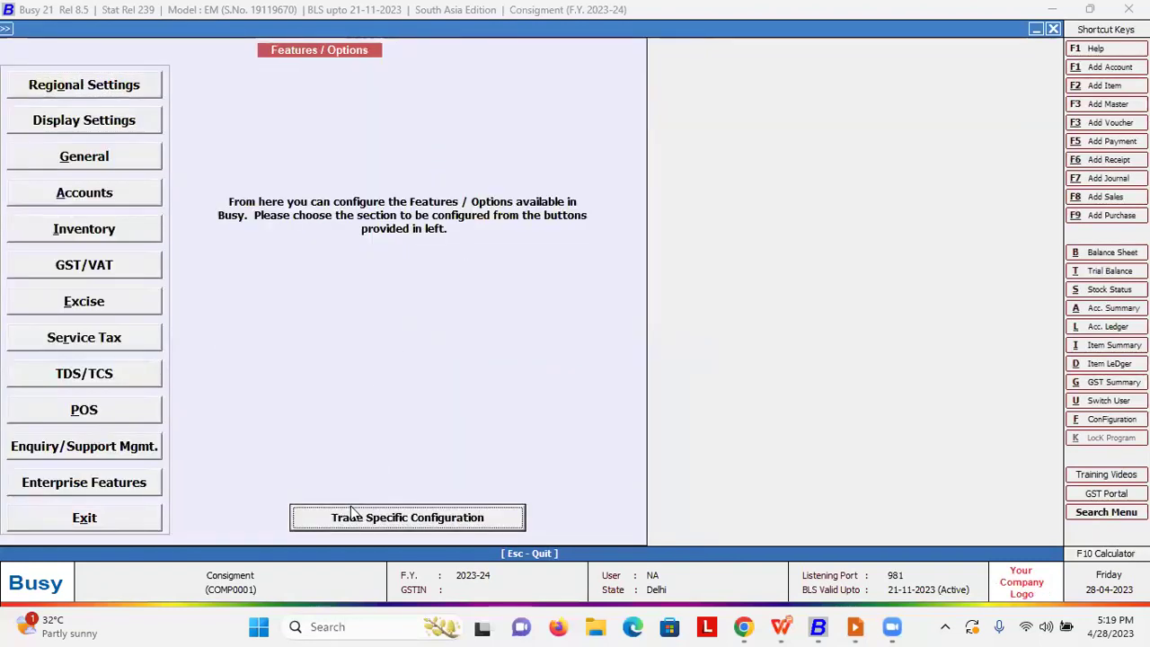
pyautogui.write('co')
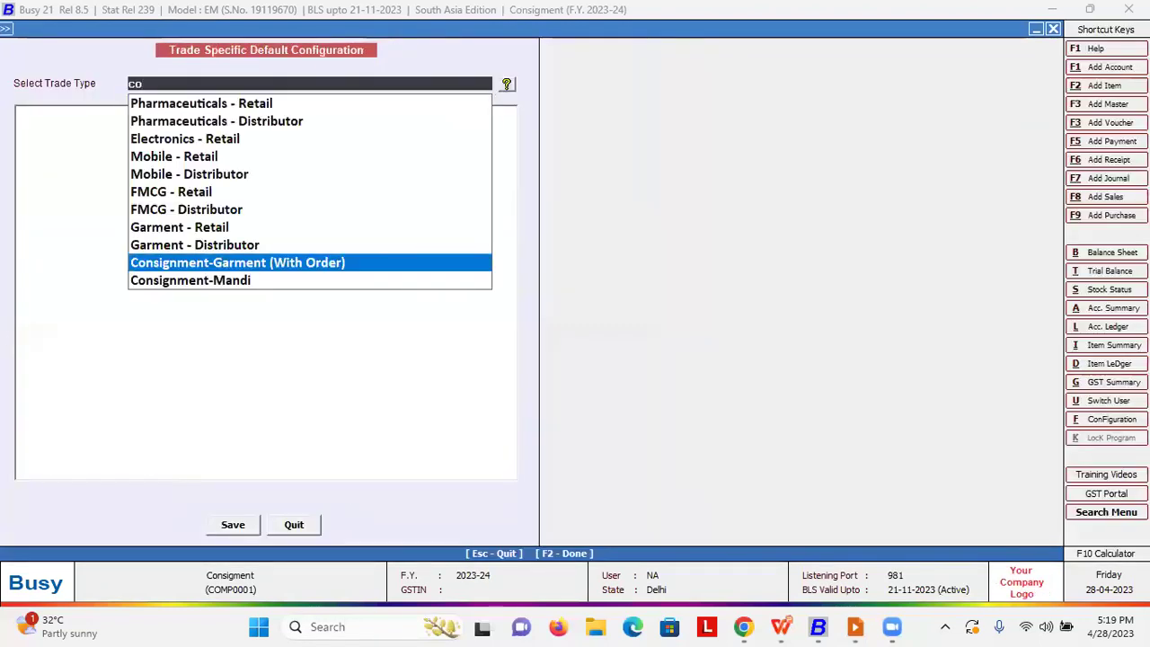
pyautogui.press('Down')
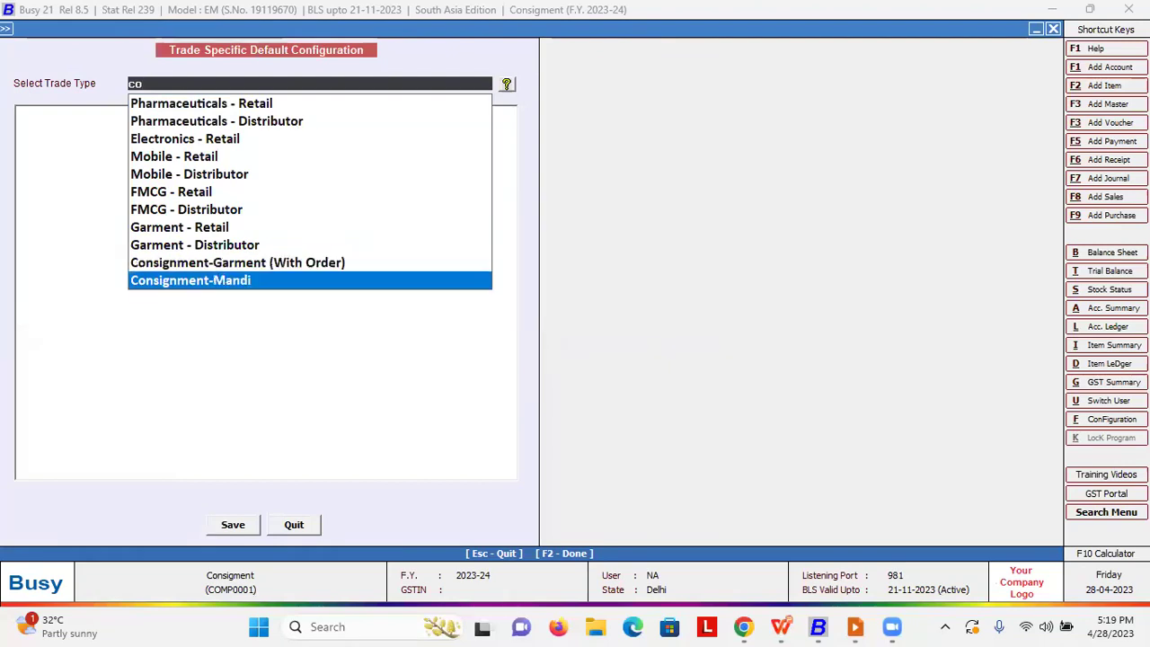
pyautogui.press('Up')
pyautogui.press('Return')
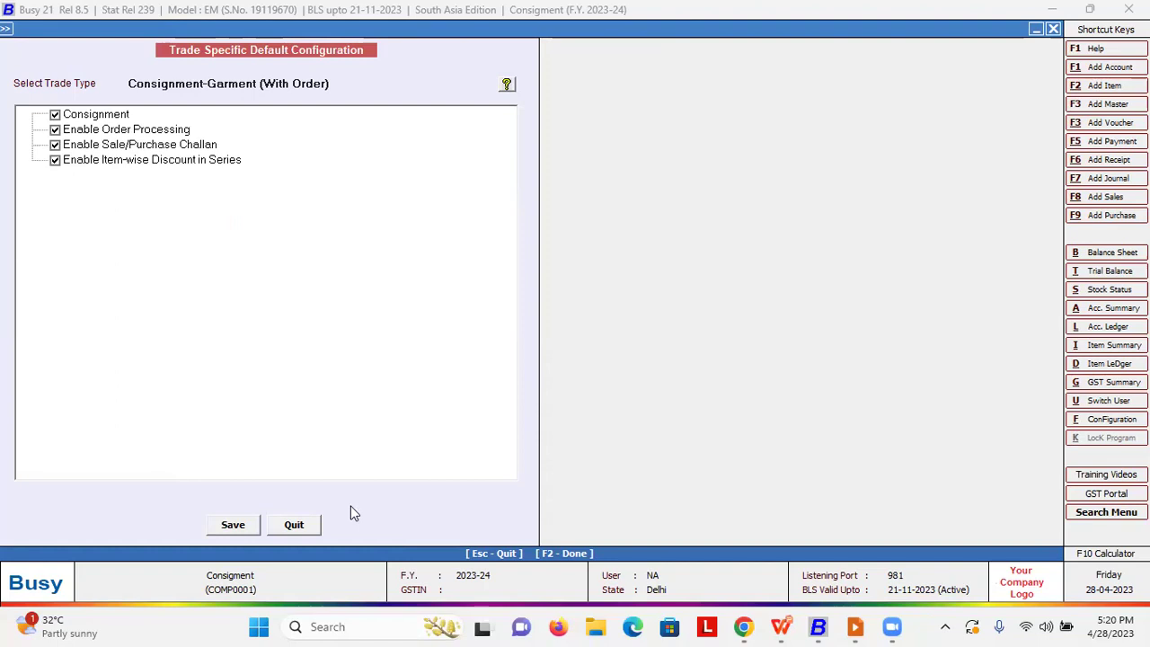
pyautogui.press('F2')
# Review the default options of the Consignment-Mandi trade type, leave without applying them and close the company
pyautogui.click(350, 510)
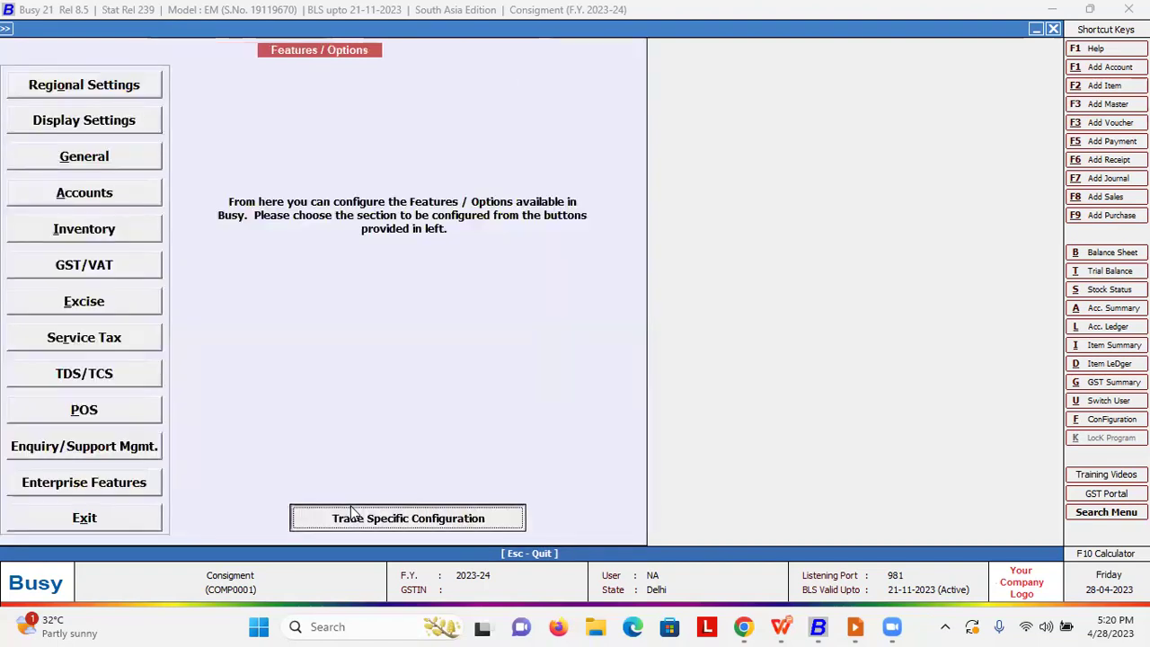
pyautogui.press('Down')
pyautogui.press('Down')
pyautogui.press('Down')
pyautogui.press('Down')
pyautogui.press('Down')
pyautogui.press('Down')
pyautogui.press('Down')
pyautogui.press('Down')
pyautogui.press('Down')
pyautogui.press('Down')
pyautogui.press('Return')
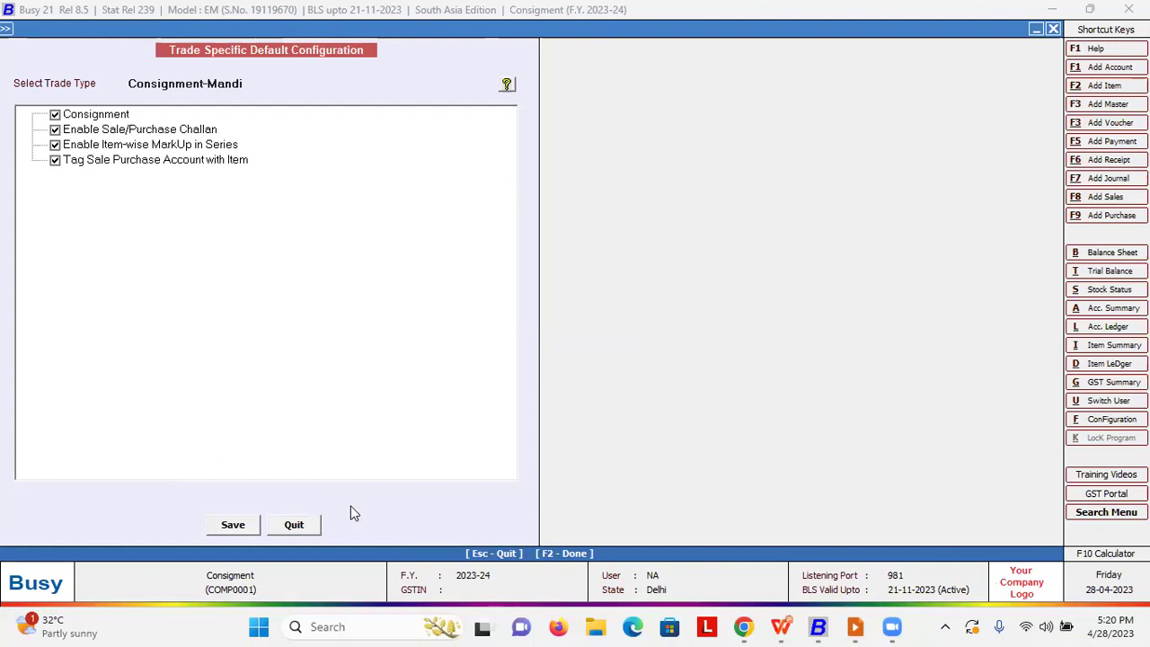
pyautogui.press('Escape')
pyautogui.press('Escape')
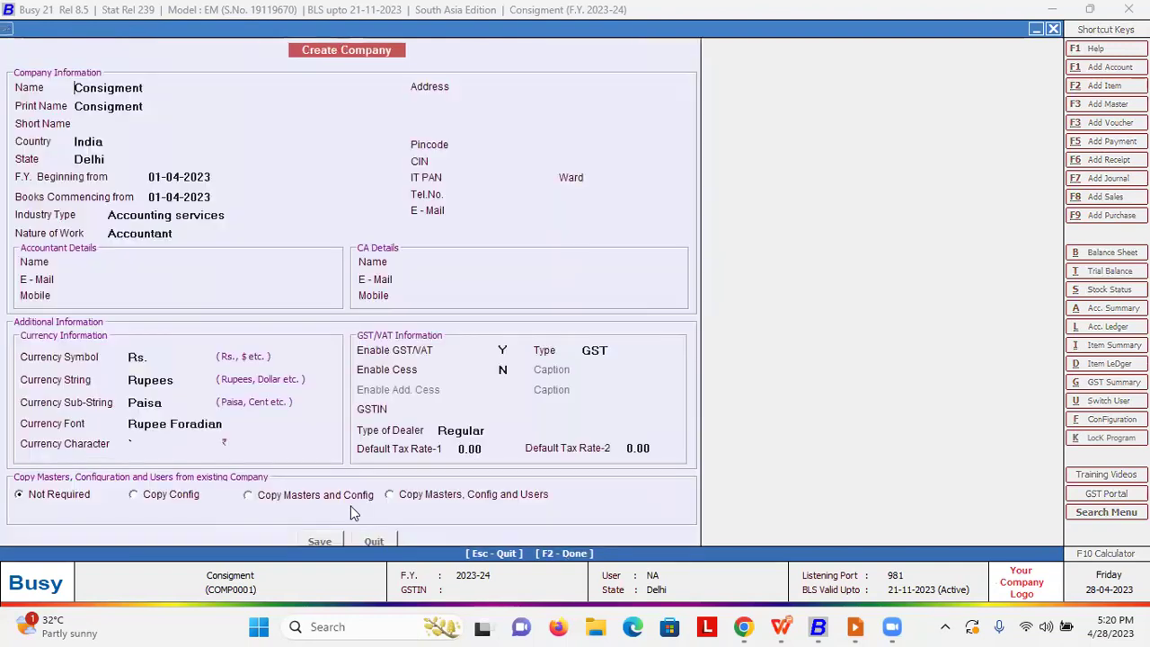
pyautogui.press('F2')
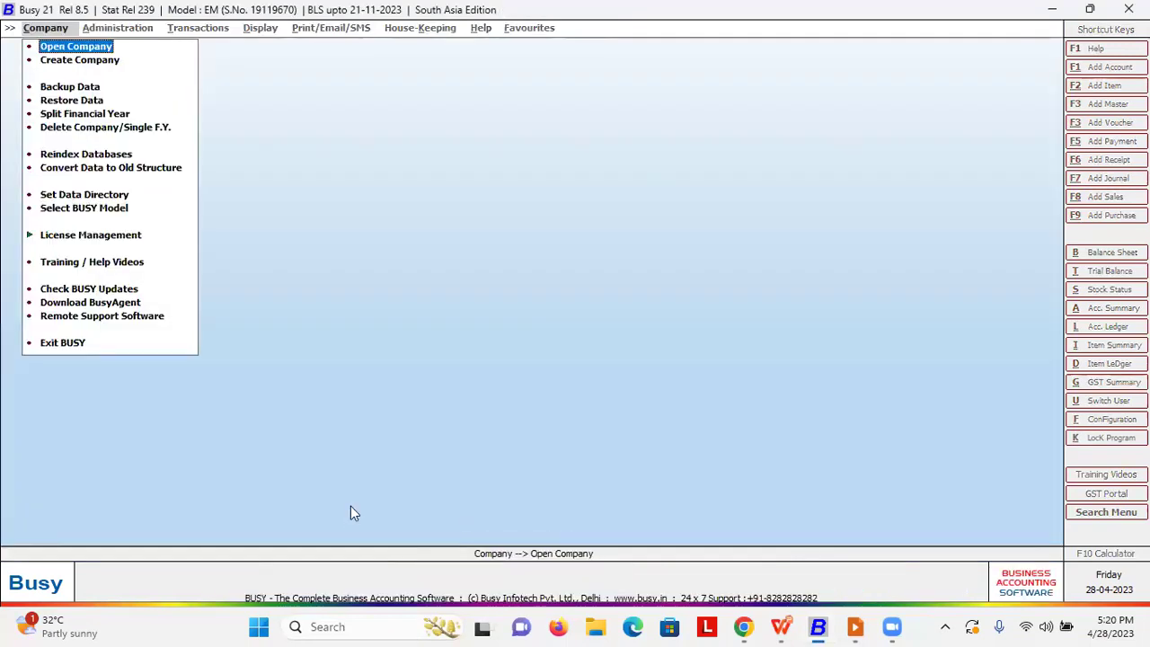
# Open the company Consignement in BUSY [With Order], logging in with the user name and password
pyautogui.press('Return')
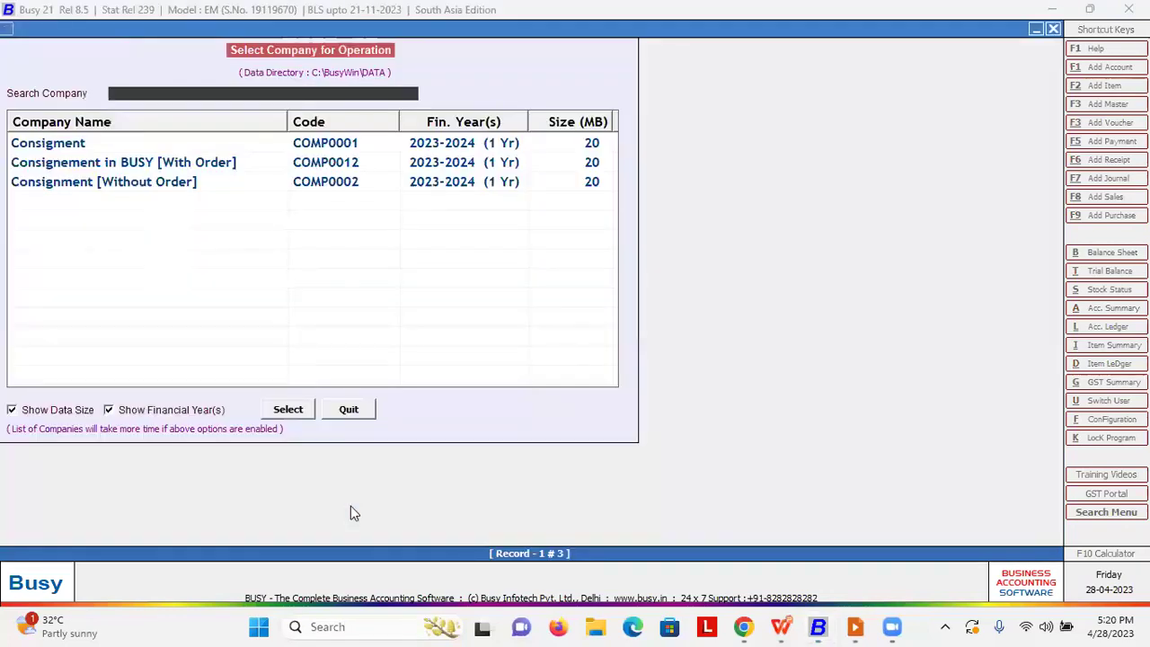
pyautogui.press('Return')
pyautogui.press('Return')
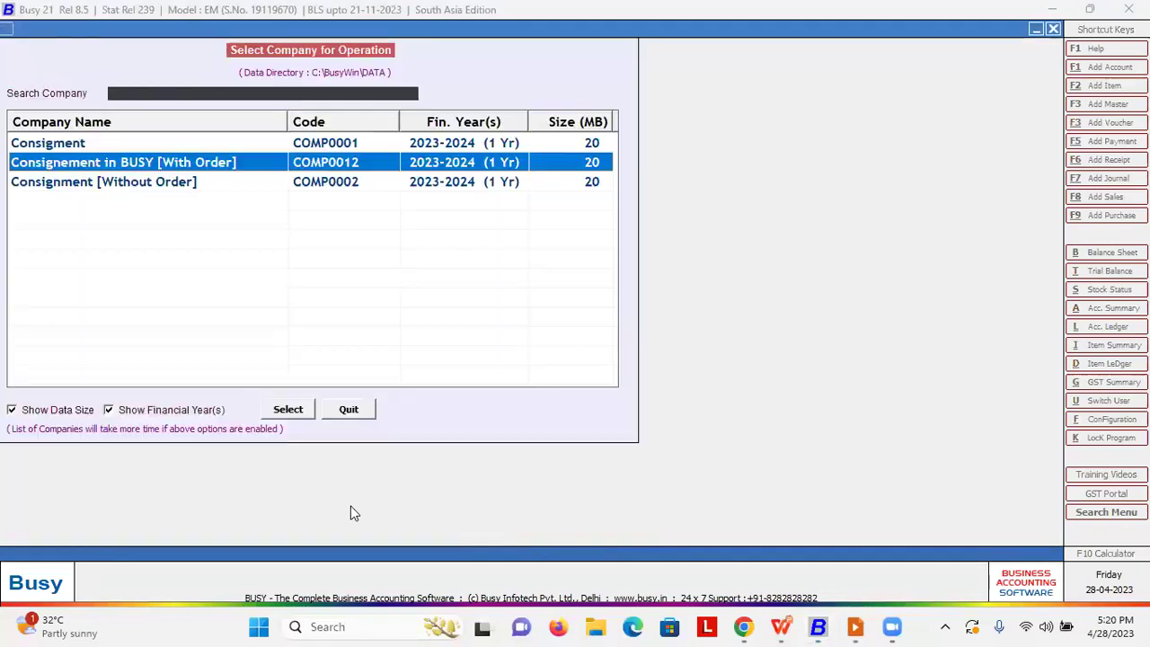
pyautogui.press('Escape')
pyautogui.press('Return')
pyautogui.write('A')
pyautogui.press('Return')
pyautogui.press('Return')
pyautogui.press('Return')
pyautogui.write('a')
pyautogui.press('Return')
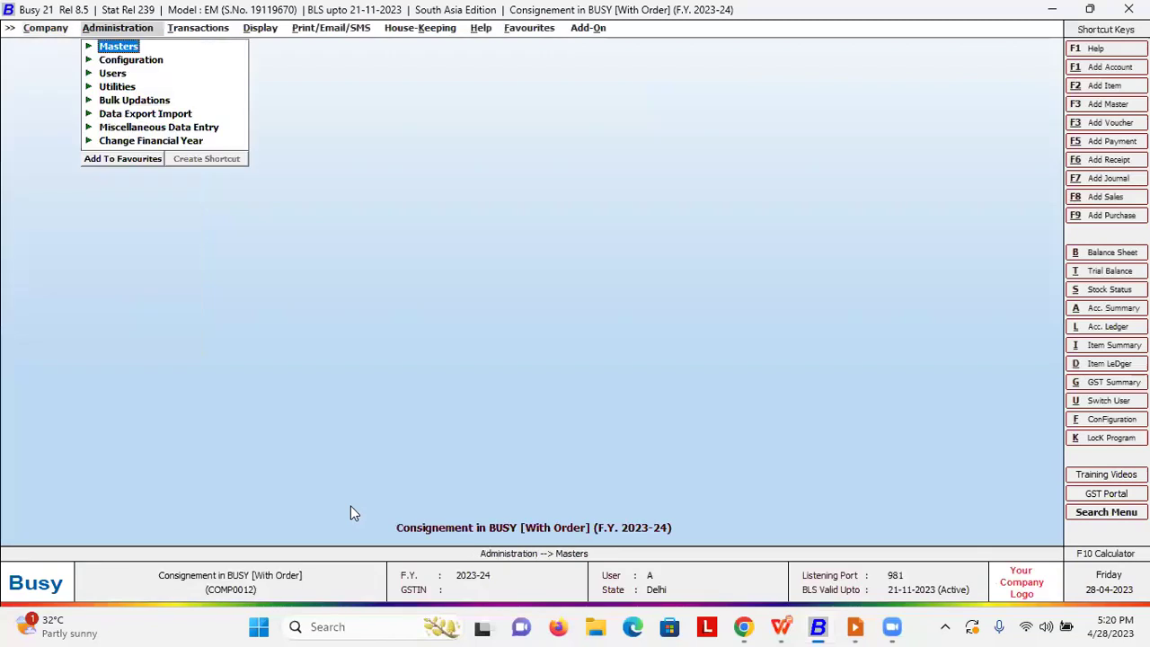
# Open the Inventory section of the company's Features / Options configuration
pyautogui.press('Down')
pyautogui.press('Return')
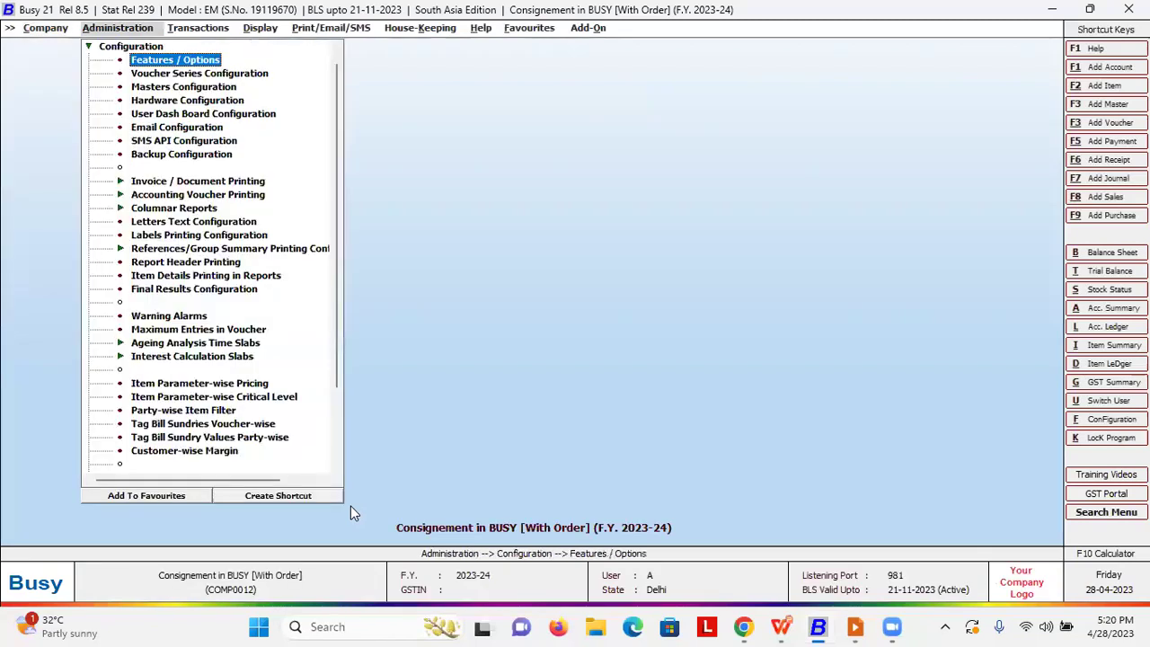
pyautogui.press('Return')
pyautogui.press('Down')
pyautogui.press('Down')
pyautogui.press('Down')
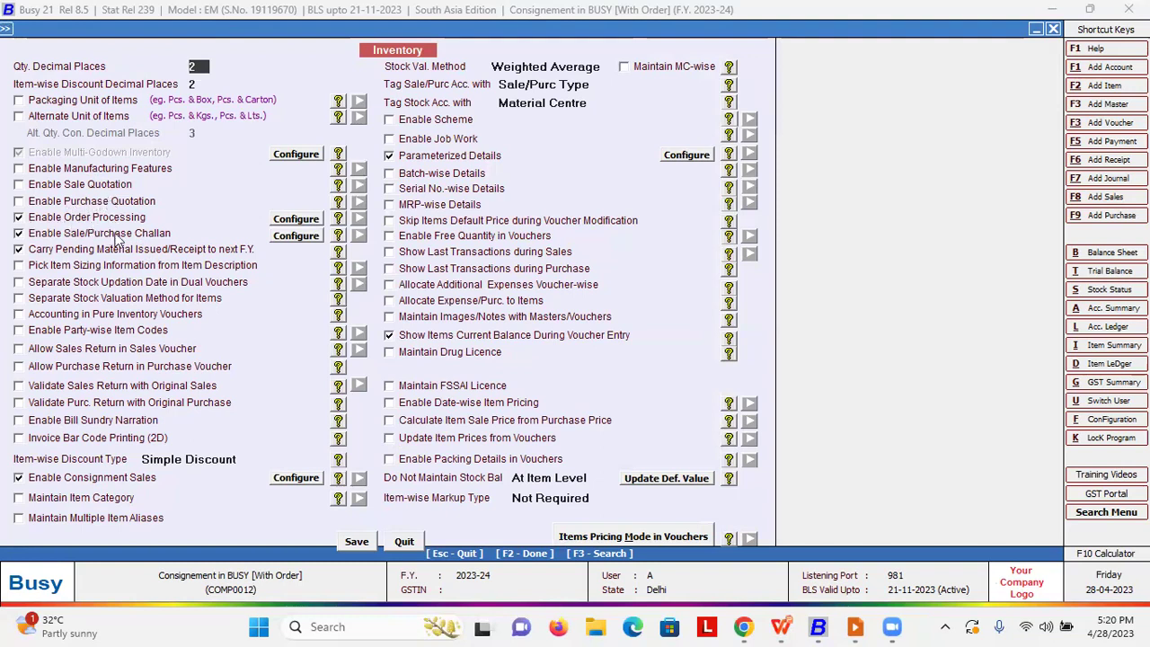
# Search the inventory options for "sale"
pyautogui.press('F3')
pyautogui.write('sale')
pyautogui.press('BackSpace')
pyautogui.press('BackSpace')
pyautogui.write('k')
pyautogui.press('BackSpace')
pyautogui.write('le')
pyautogui.press('Return')
pyautogui.press('Escape')
pyautogui.press('Right')
pyautogui.press('Return')
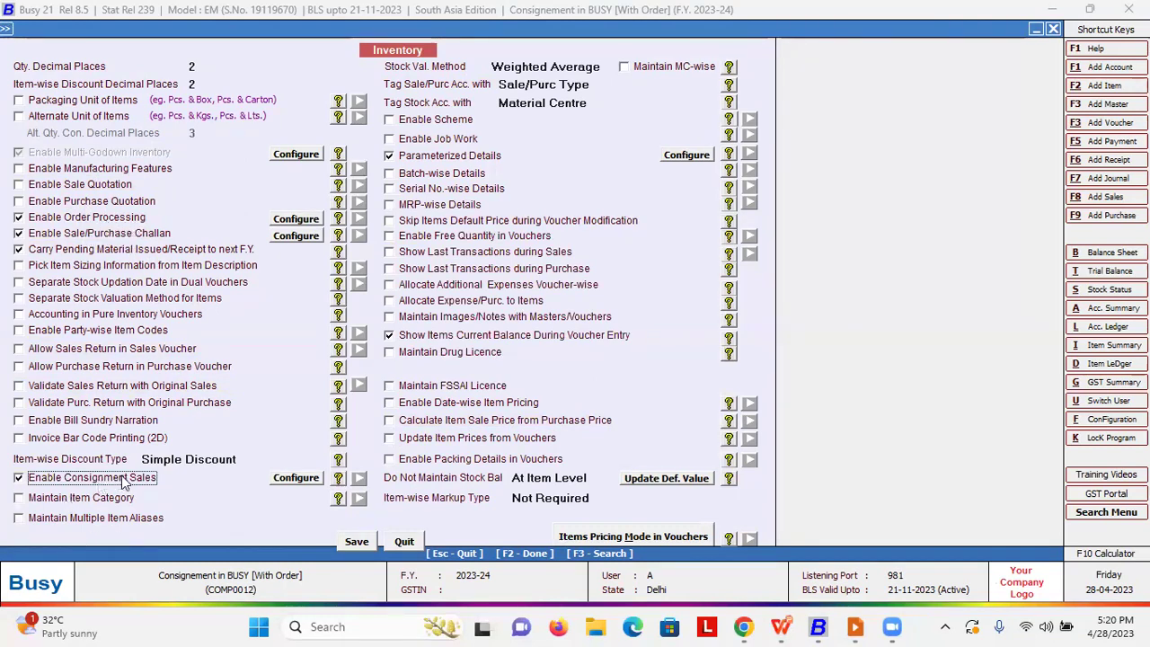
# Search the inventory options for "consignment" to locate the consignment sales setting
pyautogui.press('F3')
pyautogui.write('consignment')
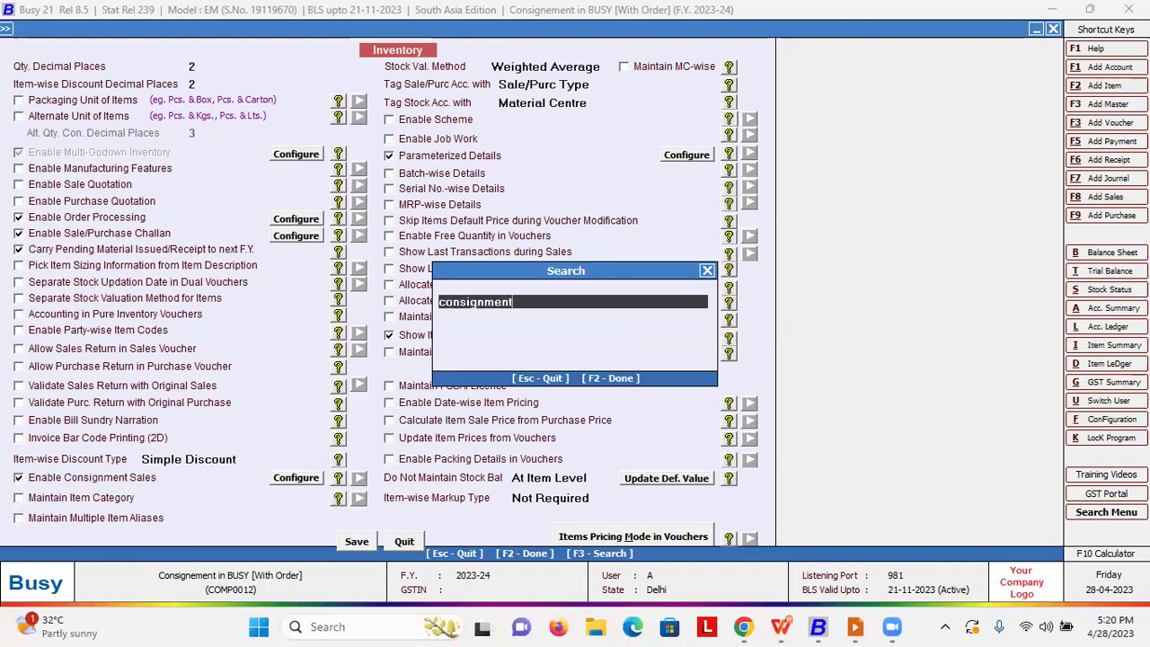
pyautogui.press('Return')
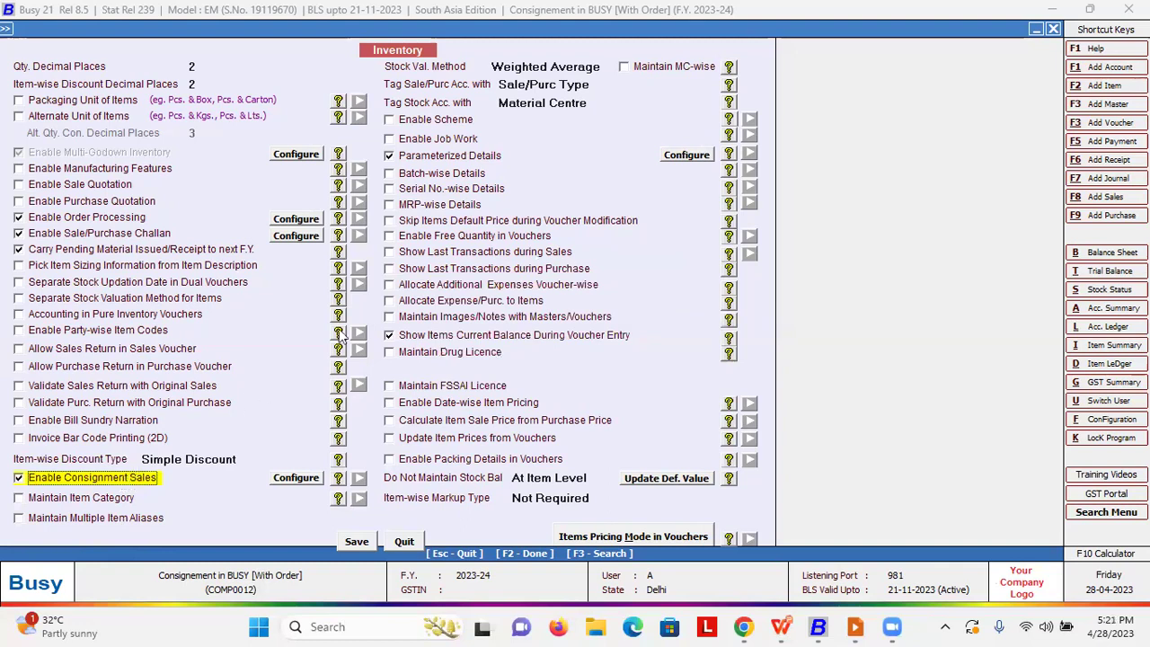
# Search the inventory options for "parameterized" to locate the parameterized details setting
pyautogui.press('F3')
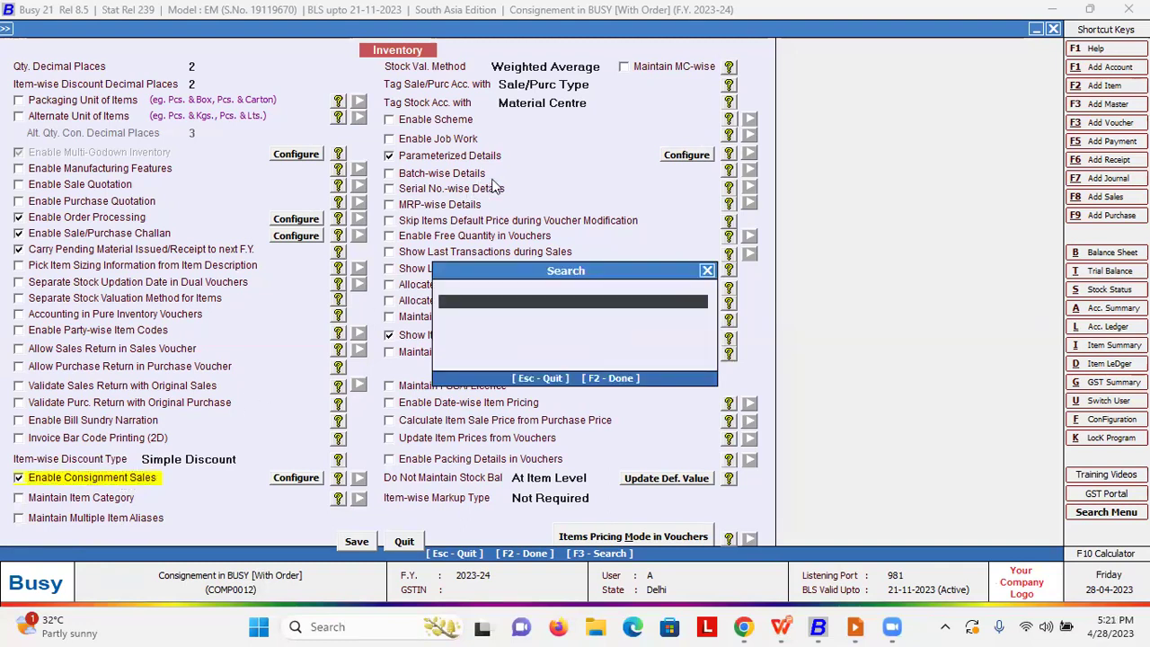
pyautogui.write('parameteri')
pyautogui.press('BackSpace')
pyautogui.write('ized')
pyautogui.press('Return')
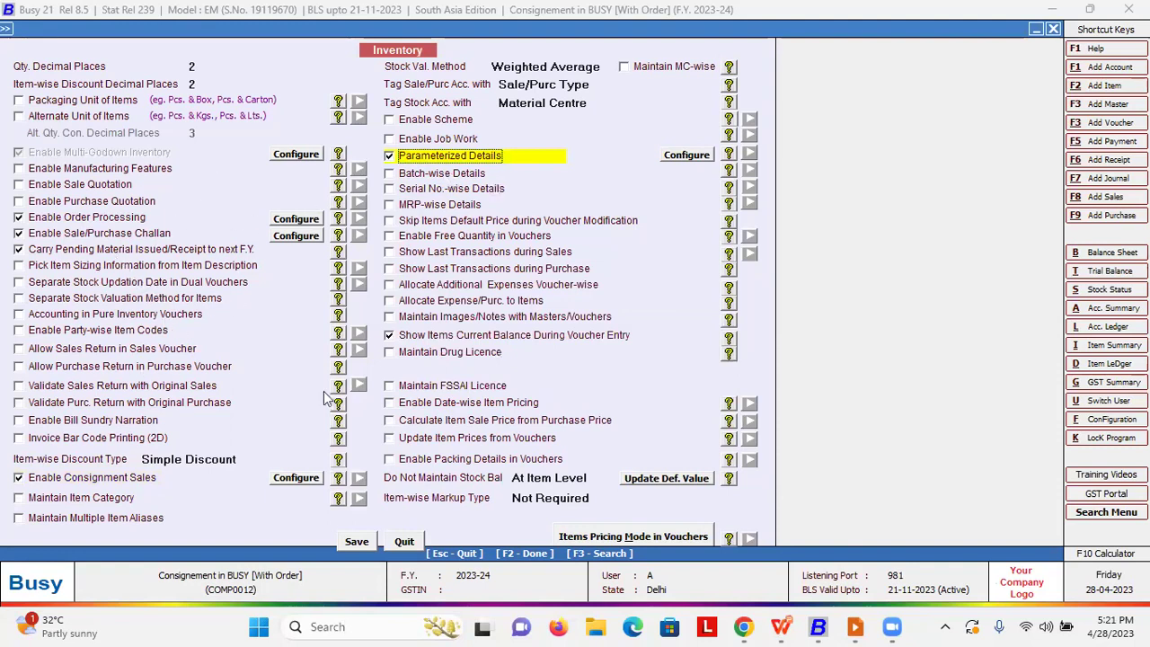
# Disable the Sale/Purchase Challan option and save the inventory configuration
pyautogui.click(156, 237)
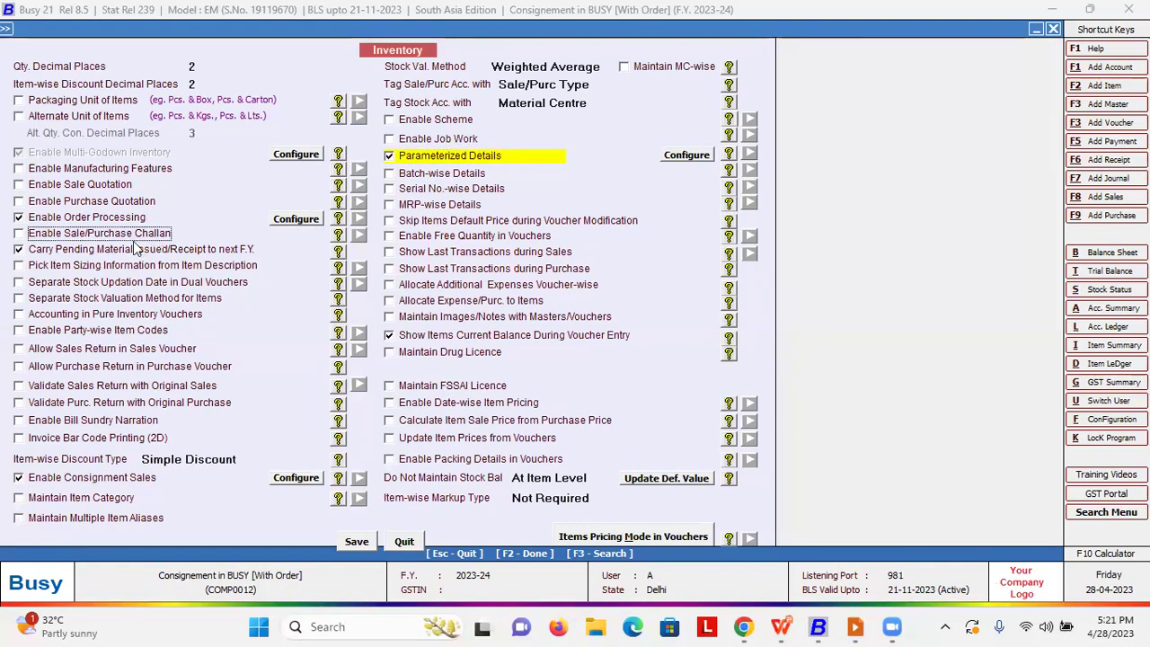
pyautogui.press('F2')
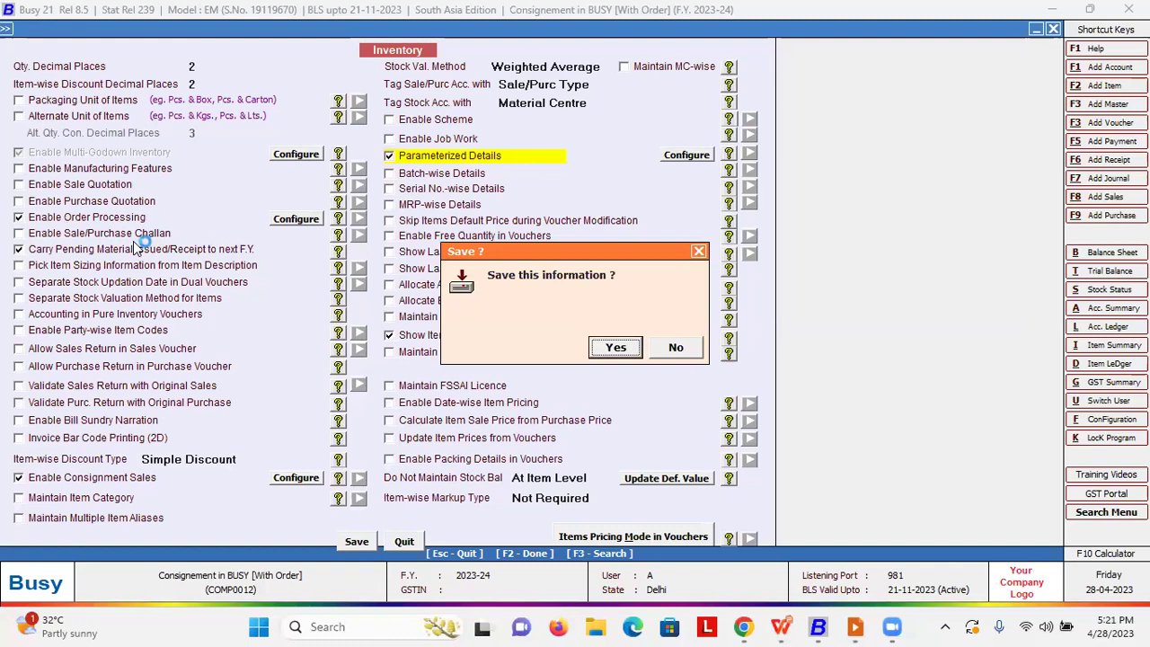
pyautogui.press('Return')
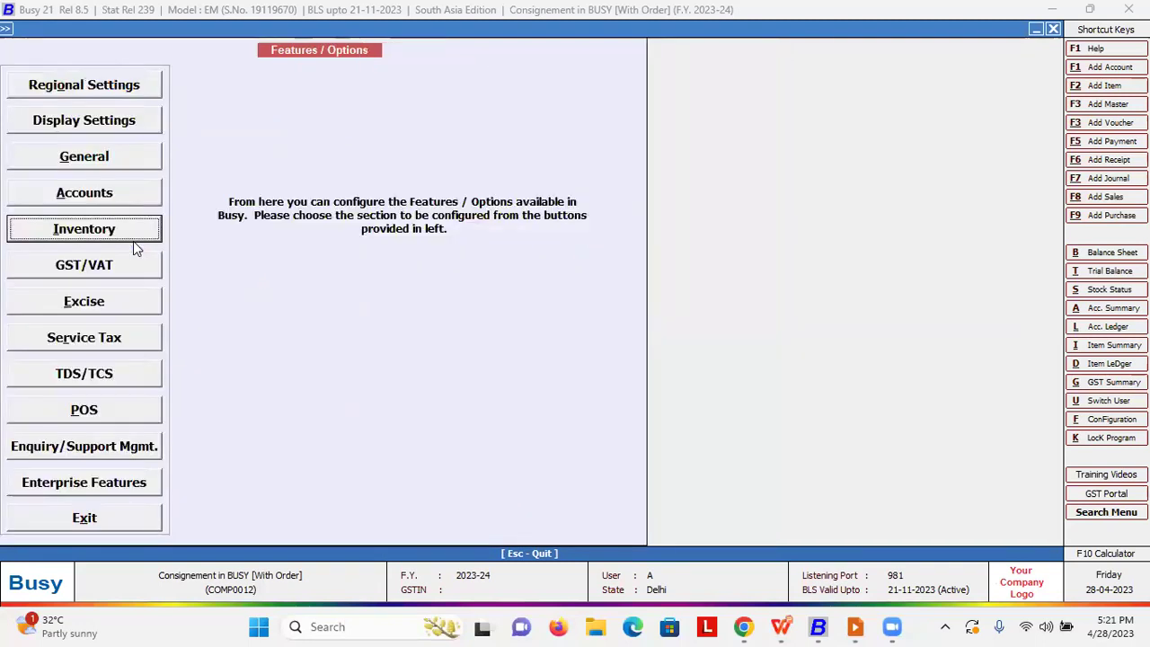
# Examine the voucher configuration of the Main purchase series, including its discount structure and consignment mode
pyautogui.press('Escape')
pyautogui.press('Down')
pyautogui.press('Return')
pyautogui.press('Down')
pyautogui.press('Down')
pyautogui.press('Down')
pyautogui.press('Right')
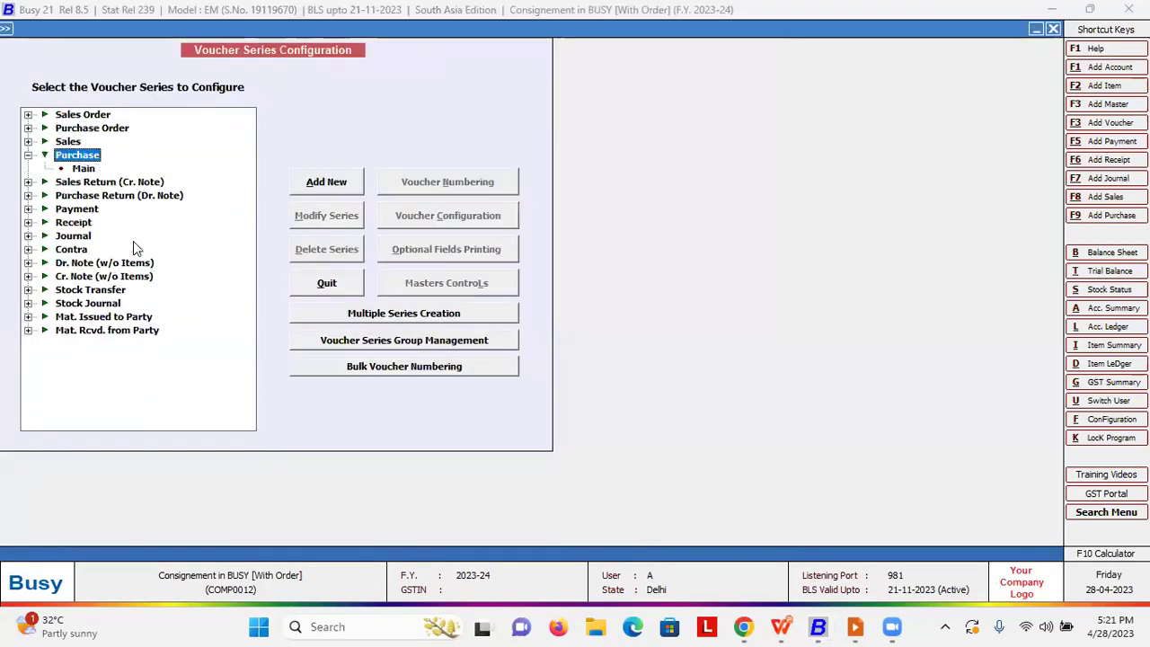
pyautogui.press('Down')
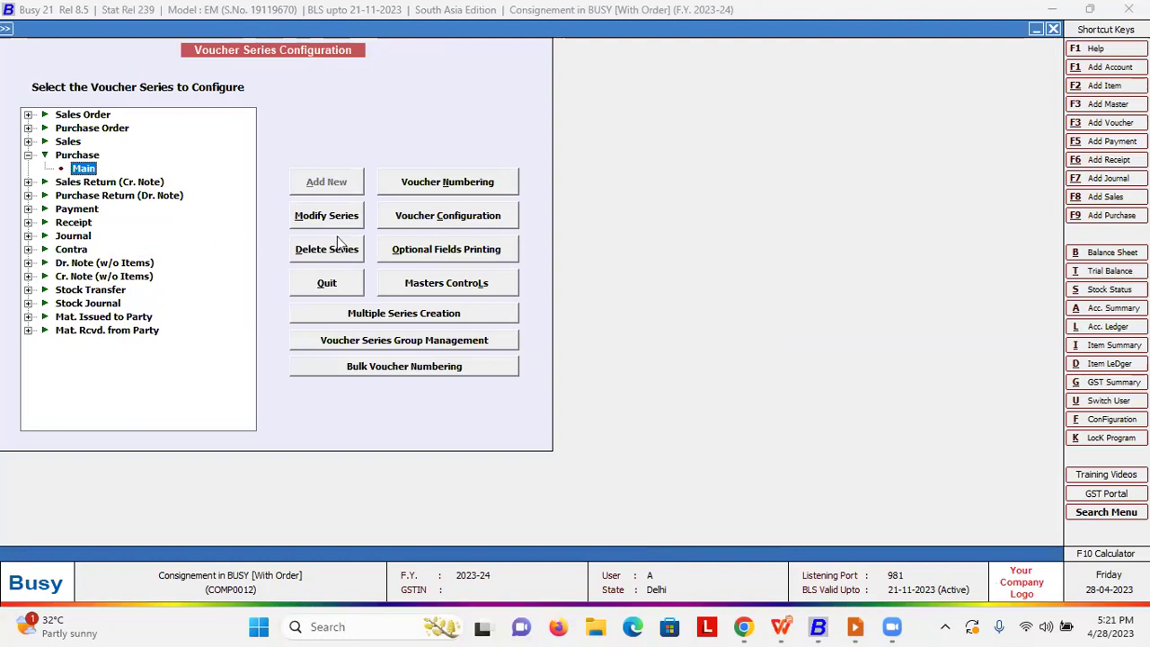
pyautogui.click(420, 218)
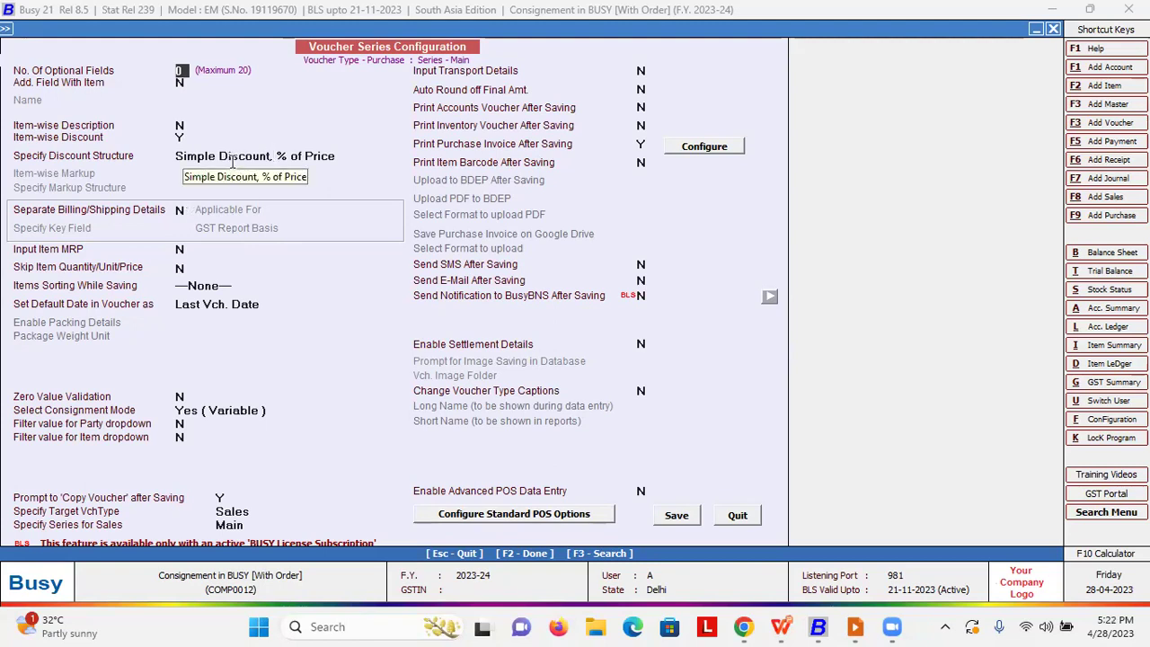
pyautogui.press('Escape')
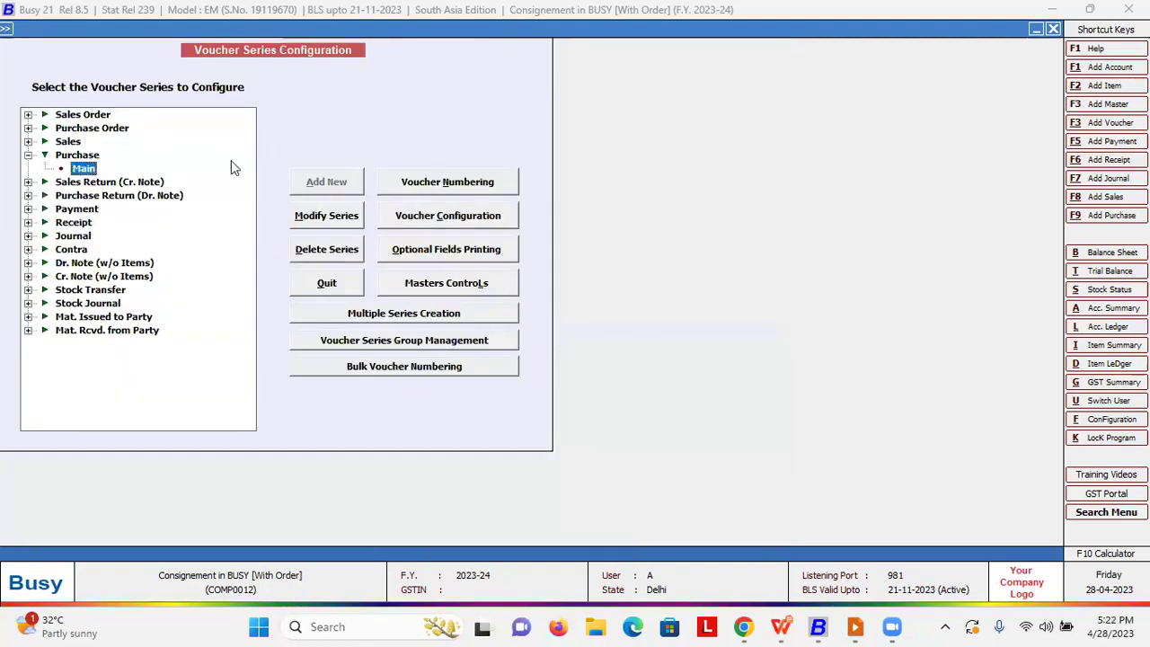
# Examine the voucher configuration of the Main sales series, including item-wise discount and separate billing/shipping details
pyautogui.press('Up')
pyautogui.press('Up')
pyautogui.press('Right')
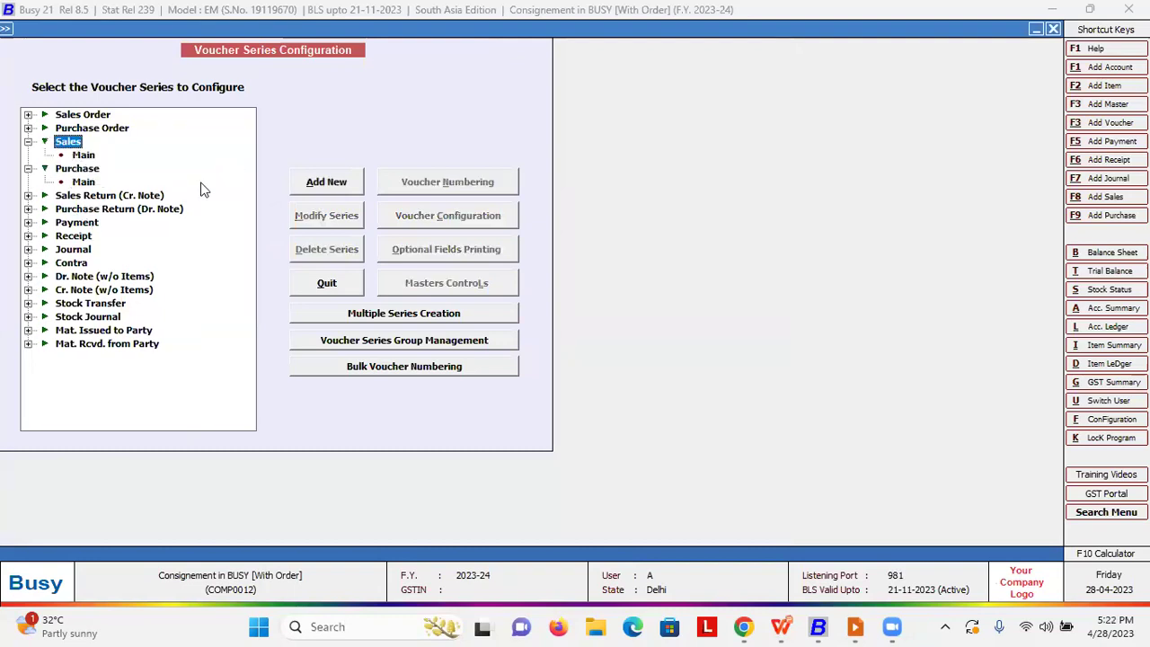
pyautogui.click(89, 156)
pyautogui.click(402, 214)
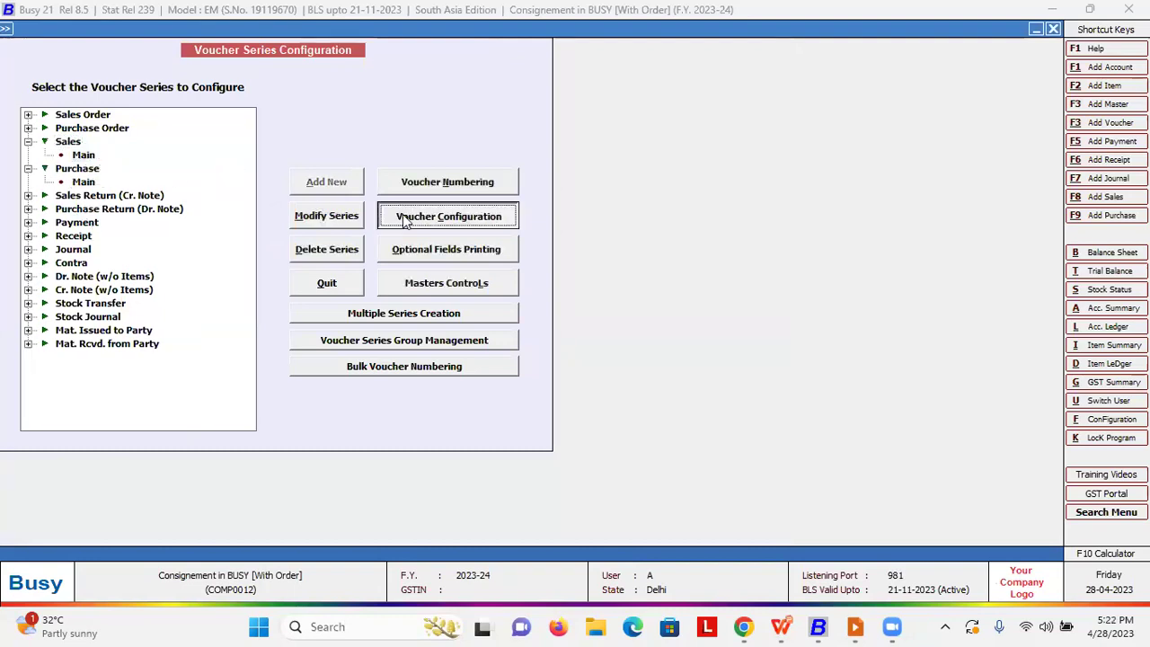
pyautogui.click(185, 208)
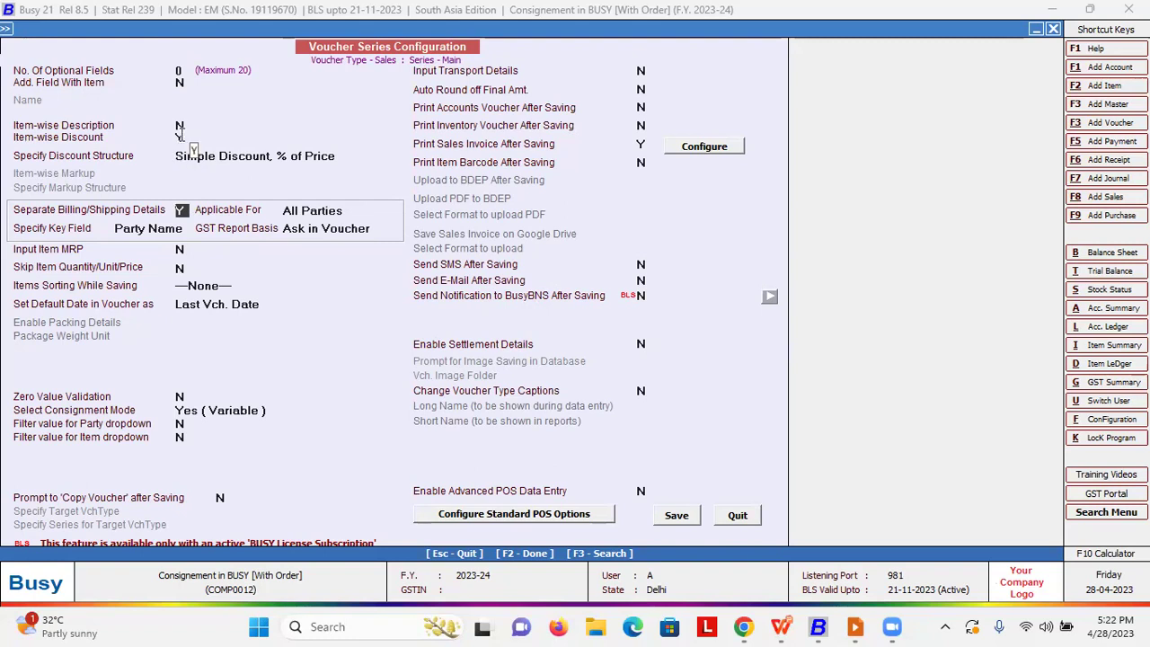
pyautogui.press('Escape')
# Examine the voucher configuration of the Main sales order series, and leave the voucher series configuration
pyautogui.press('Up')
pyautogui.press('Up')
pyautogui.press('Up')
pyautogui.press('Right')
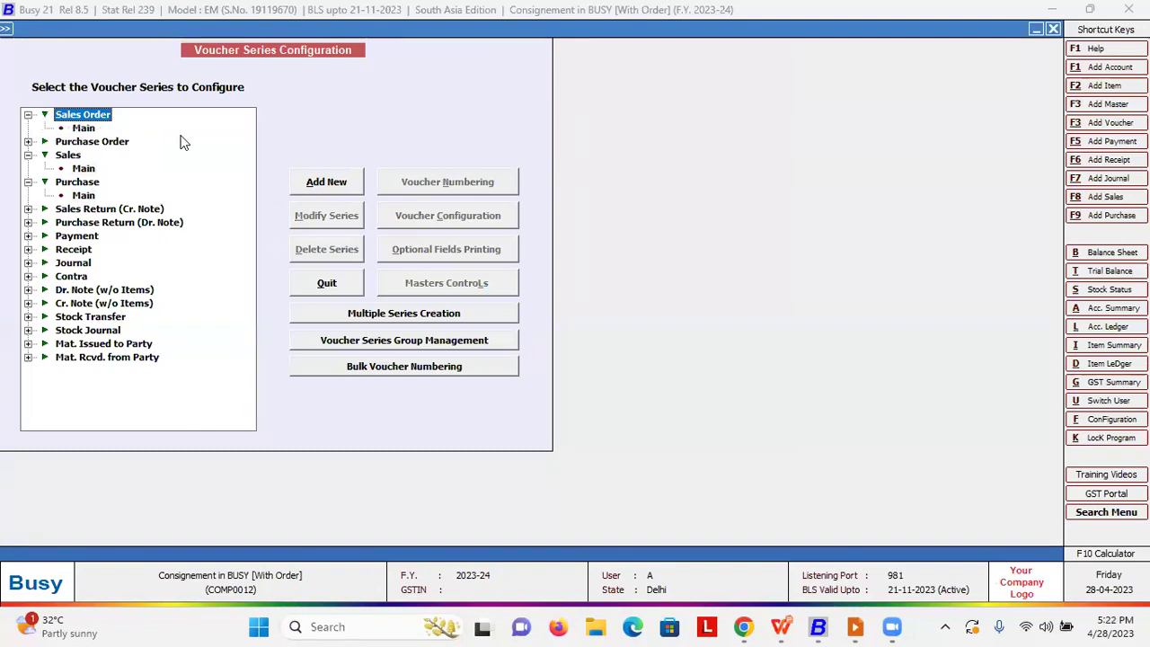
pyautogui.press('Down')
pyautogui.click(396, 206)
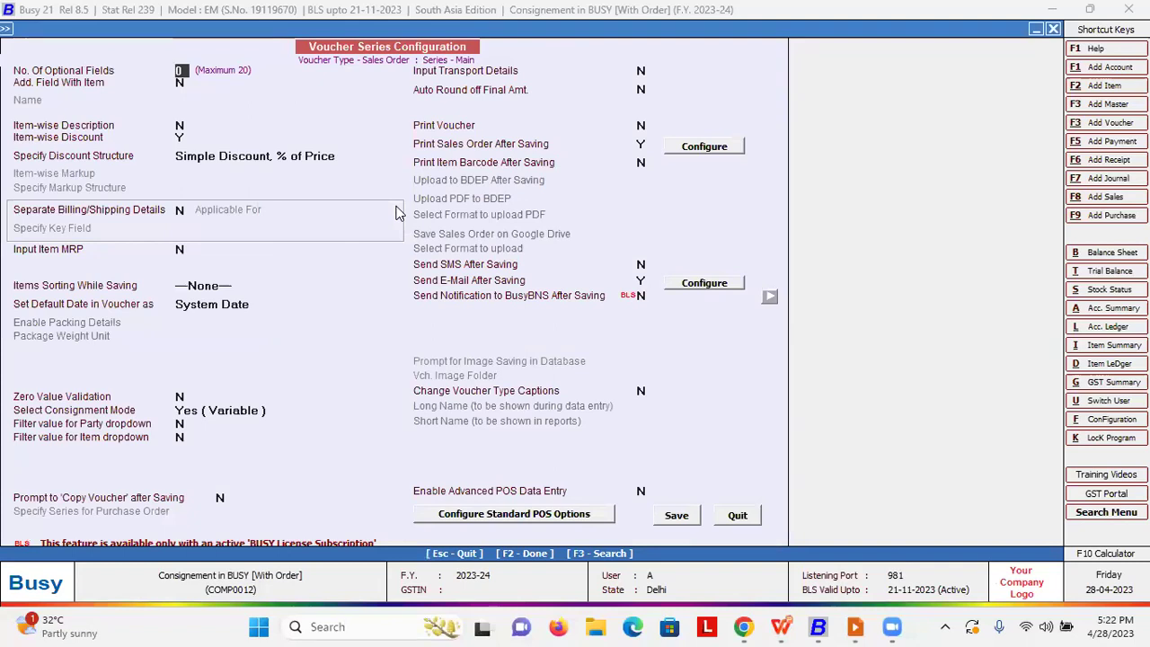
pyautogui.press('Escape')
pyautogui.press('Escape')
pyautogui.press('Escape')
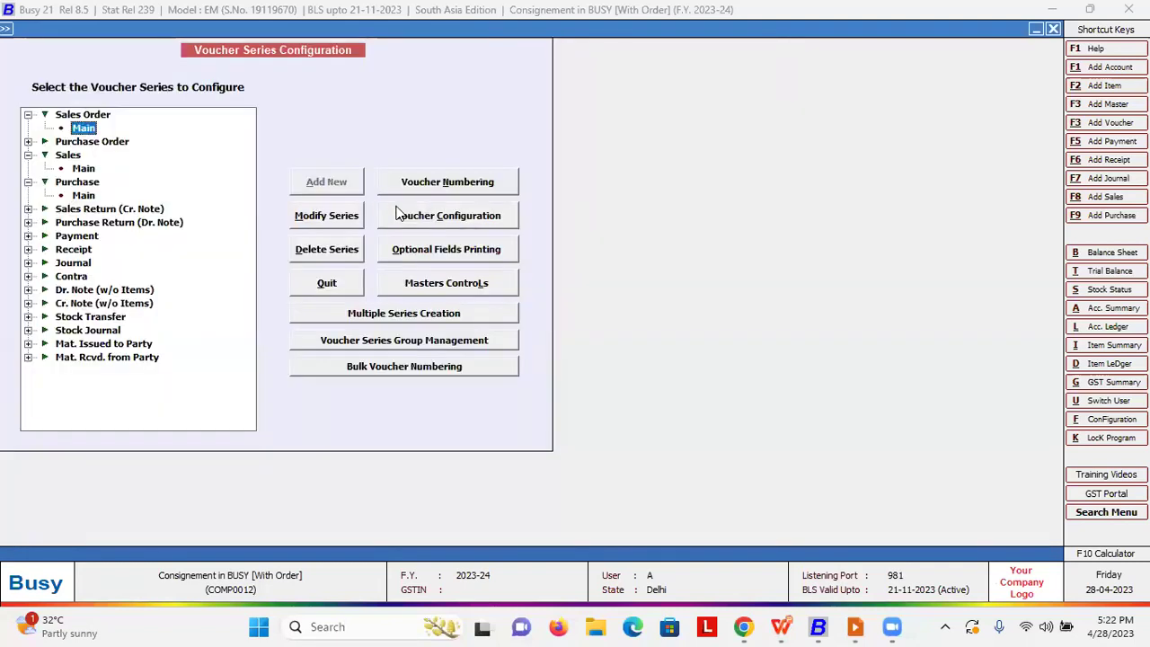
# Display the list of account masters for the Sundry Creditors group without GST details
pyautogui.press('Down')
pyautogui.press('Up')
pyautogui.press('Up')
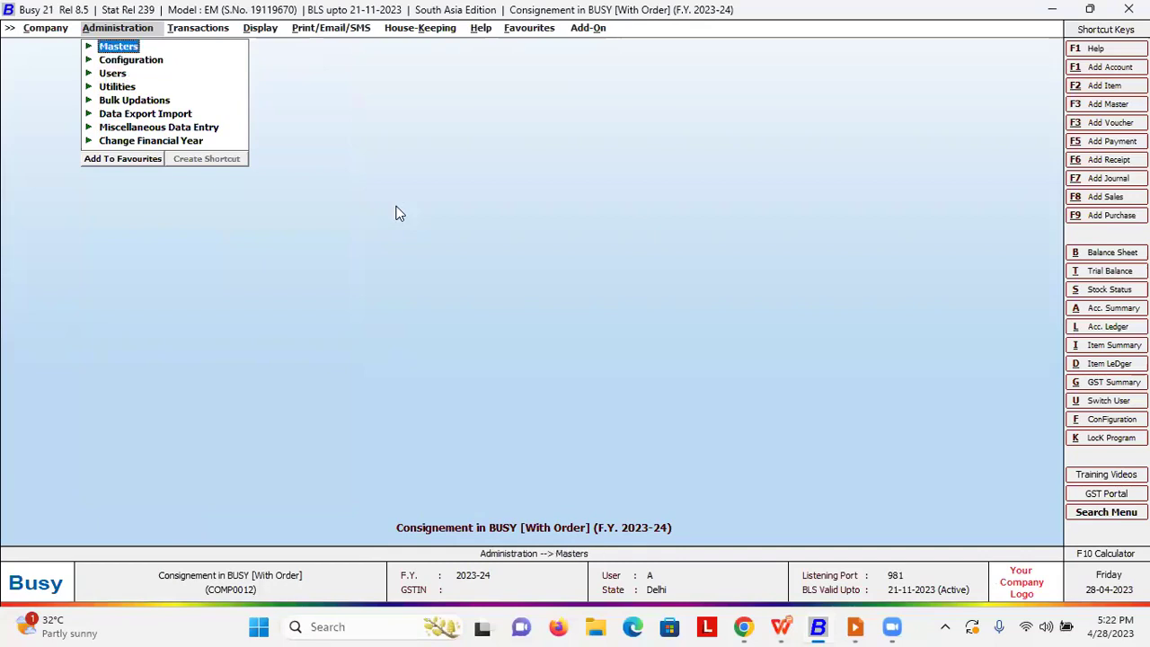
pyautogui.press('Return')
pyautogui.press('Return')
pyautogui.press('Down')
pyautogui.press('Down')
pyautogui.press('Return')
pyautogui.press('Return')
pyautogui.press('Right')
pyautogui.press('Left')
pyautogui.press('Return')
pyautogui.press('Right')
pyautogui.press('Return')
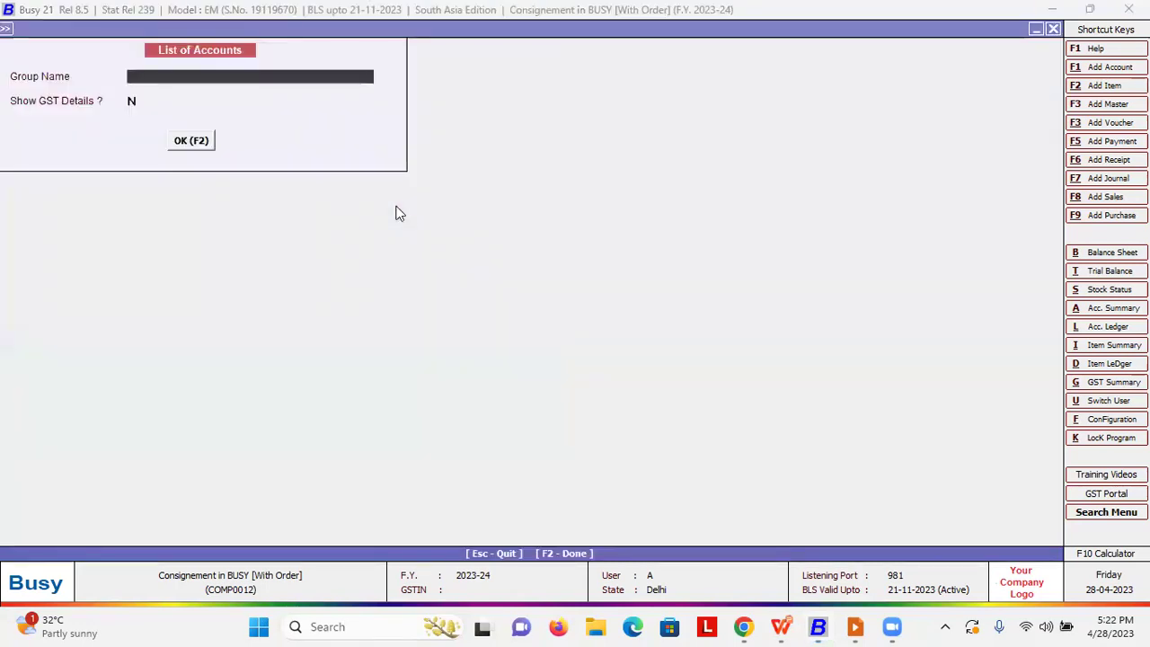
pyautogui.write('sun')
pyautogui.press('Return')
pyautogui.press('Return')
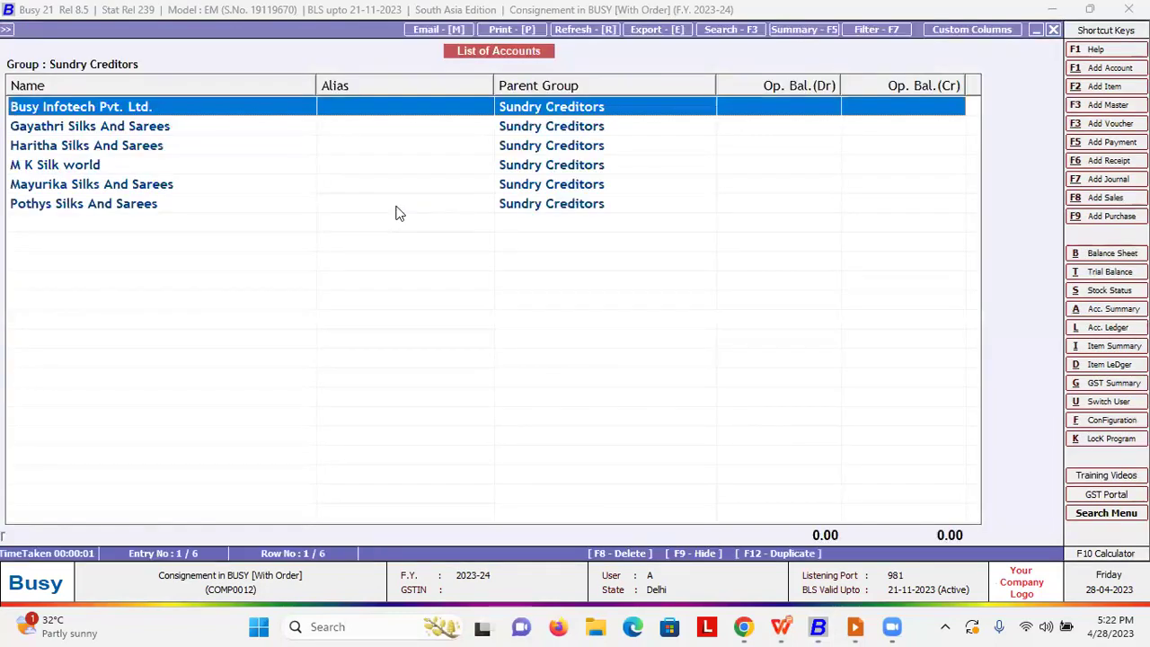
# Review the supplier accounts listed under Sundry Creditors, and close the list
pyautogui.press('Down')
pyautogui.press('Down')
pyautogui.press('Down')
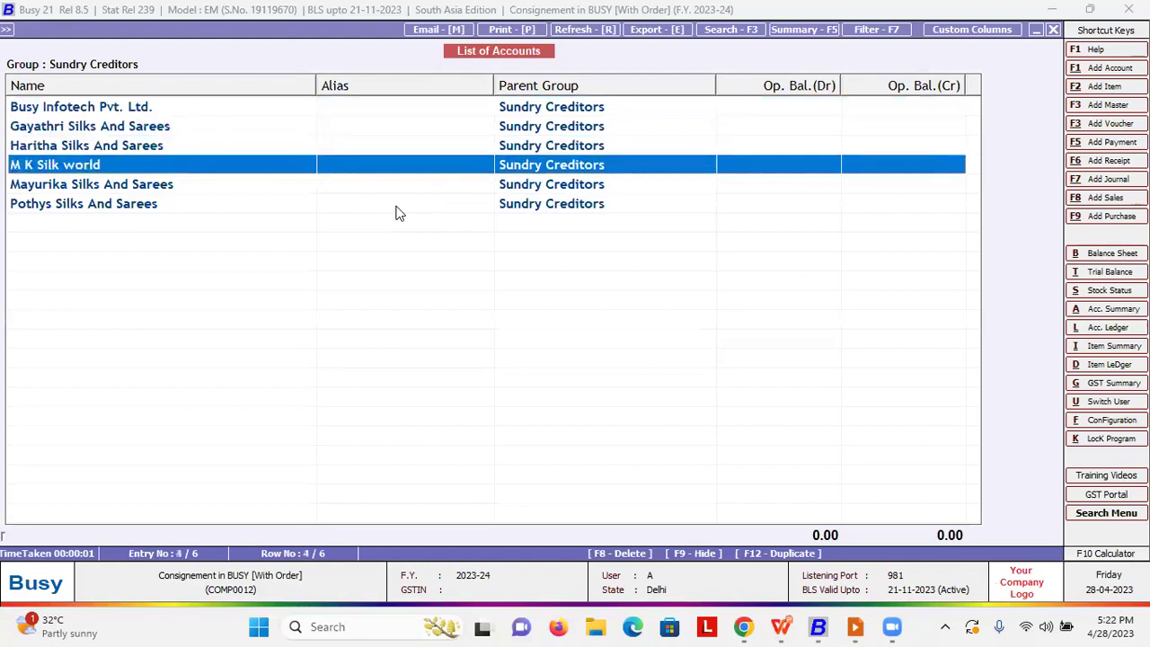
pyautogui.press('Down')
pyautogui.press('Down')
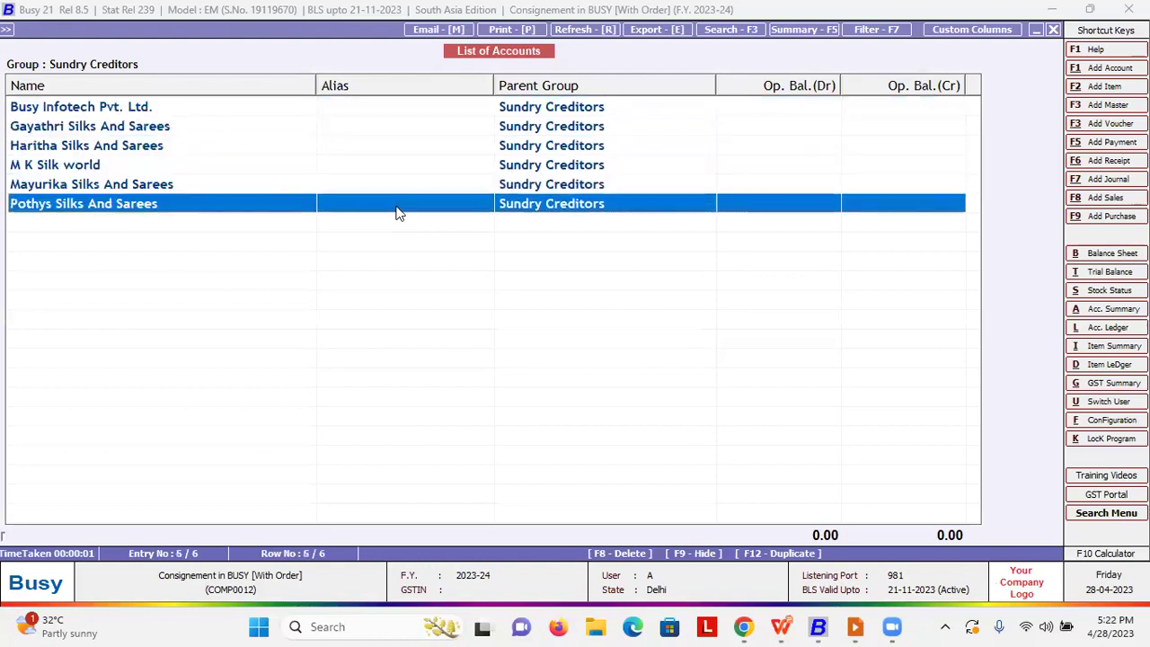
pyautogui.press('Up')
pyautogui.press('Up')
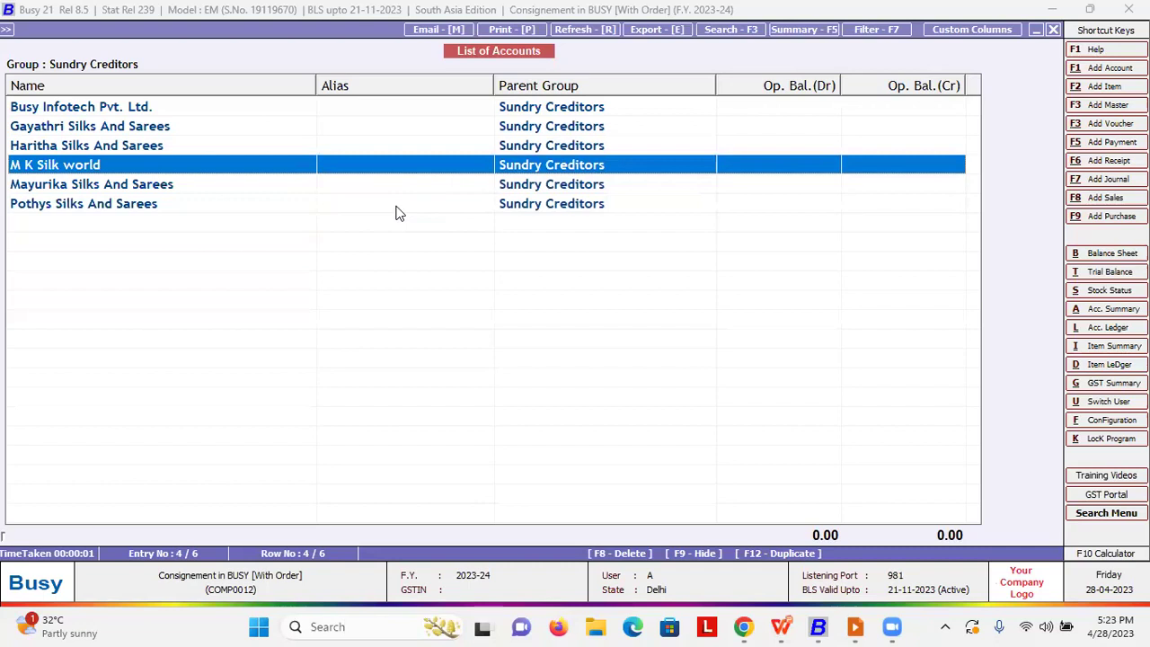
pyautogui.press('Up')
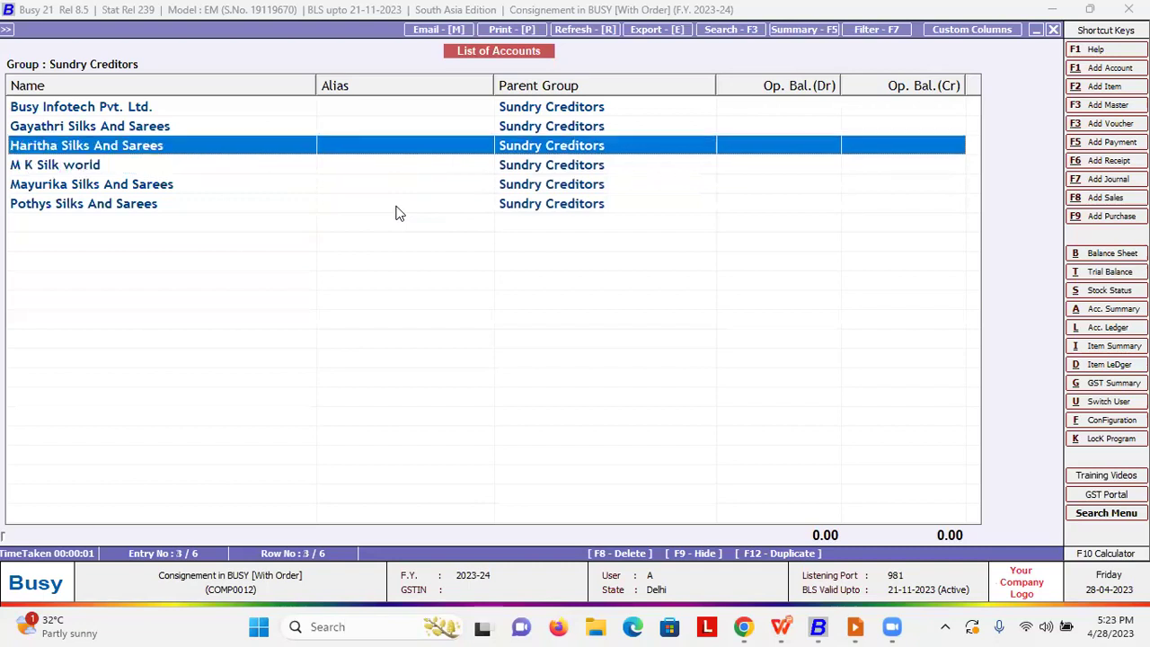
pyautogui.press('Up')
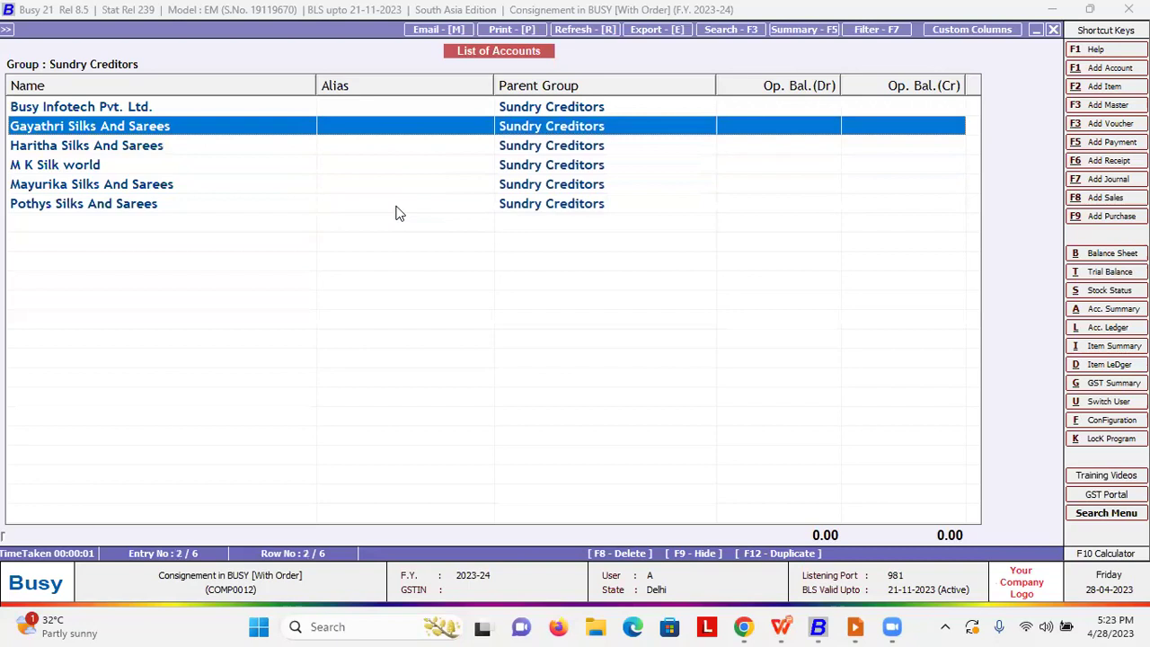
pyautogui.press('Down')
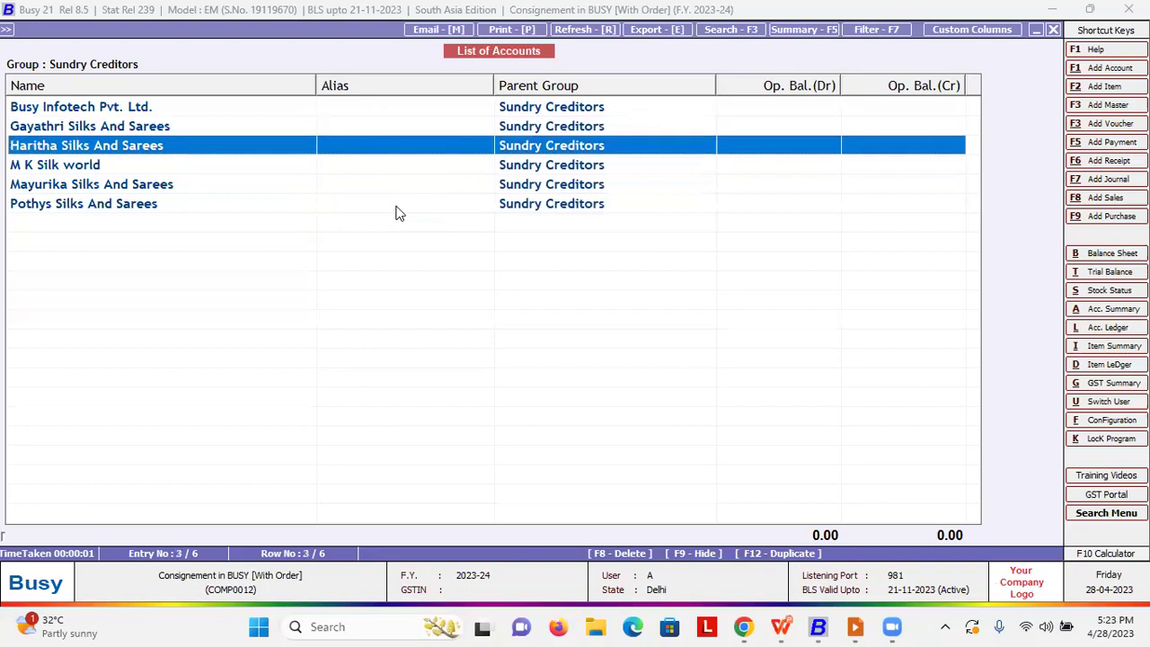
pyautogui.press('Down')
pyautogui.press('Down')
pyautogui.press('Down')
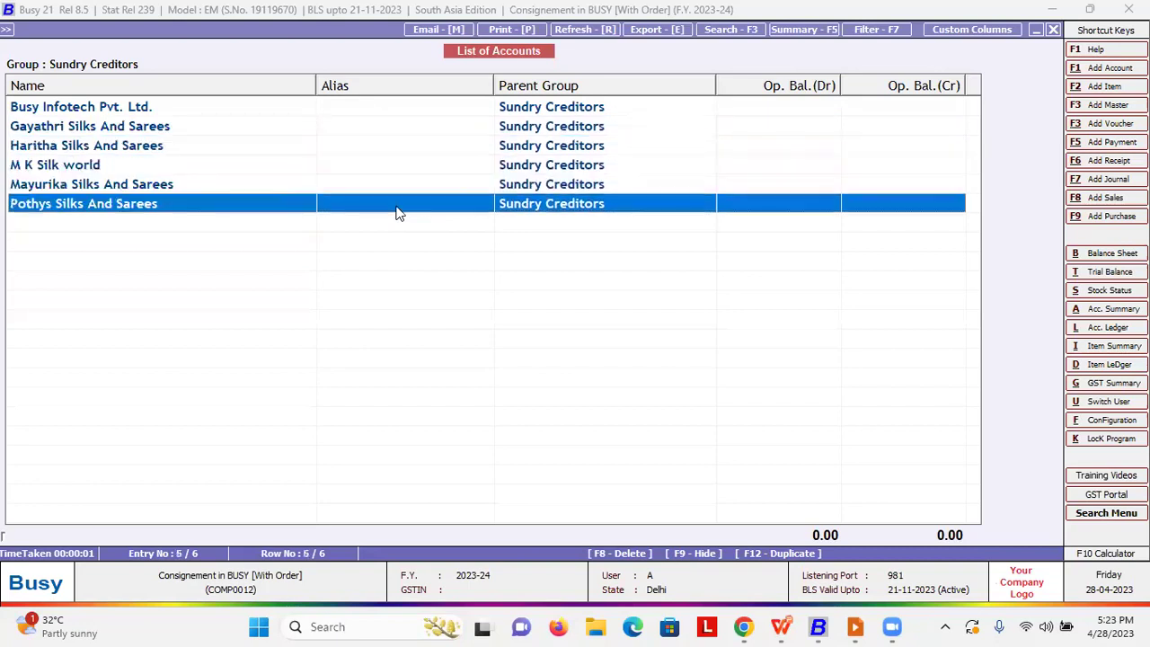
pyautogui.press('Up')
pyautogui.press('Up')
pyautogui.press('Up')
pyautogui.press('Down')
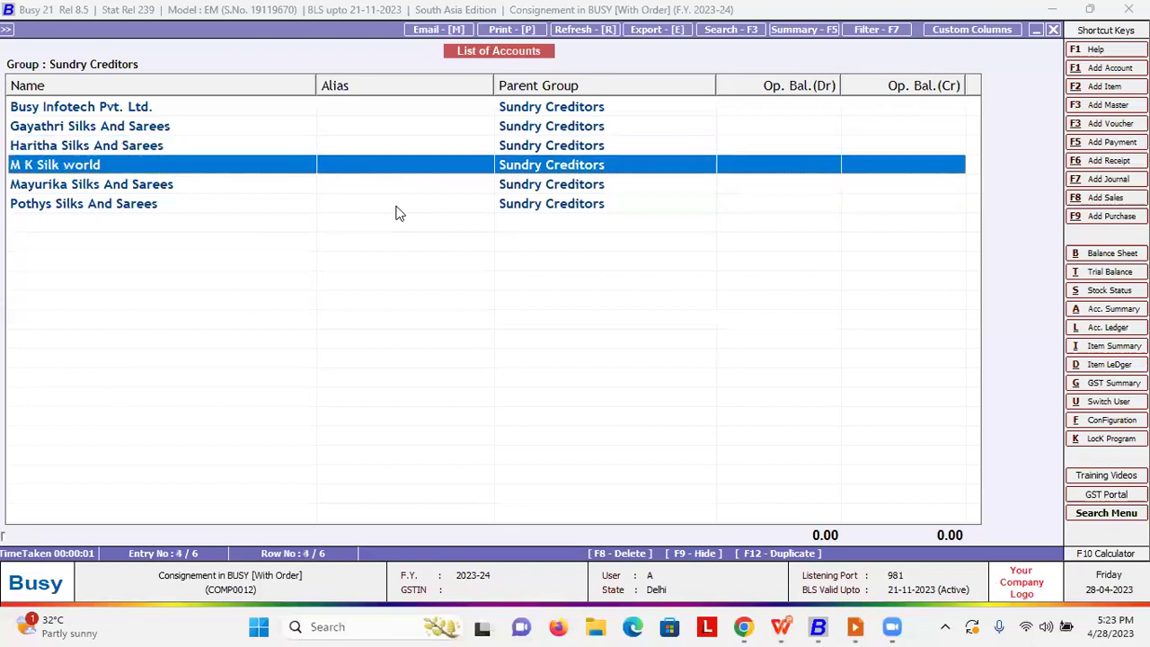
pyautogui.press('Down')
pyautogui.press('Escape')
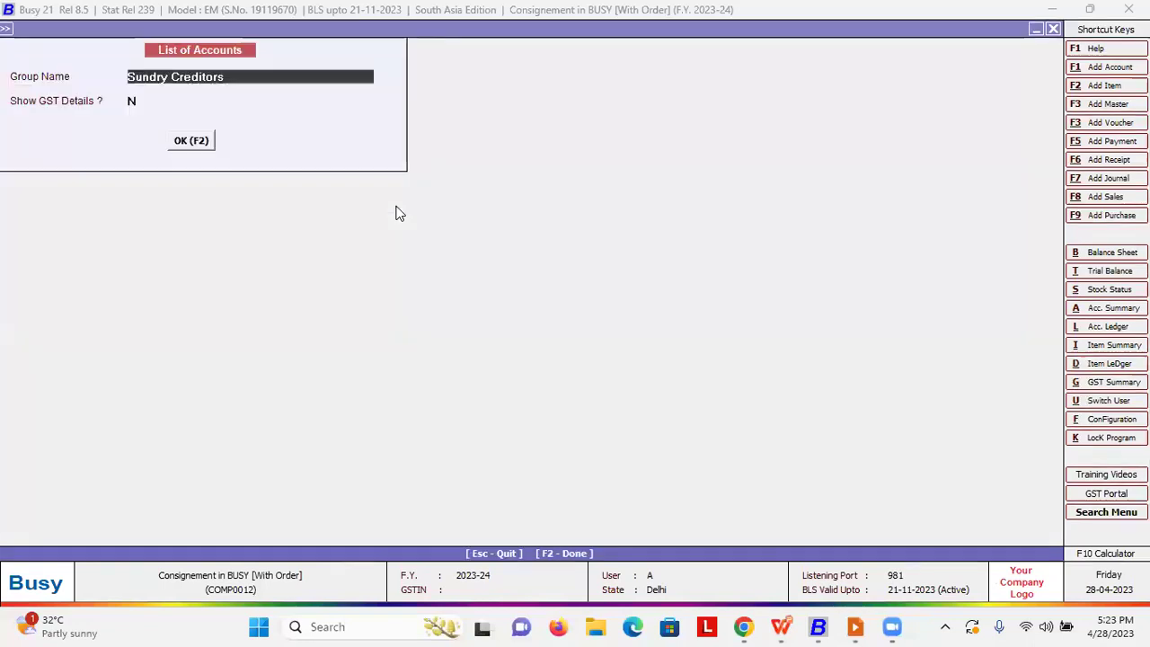
# List the account masters in the Sundry Debtors group and review the customer accounts
pyautogui.write('su')
pyautogui.press('Down')
pyautogui.press('Return')
pyautogui.press('Return')
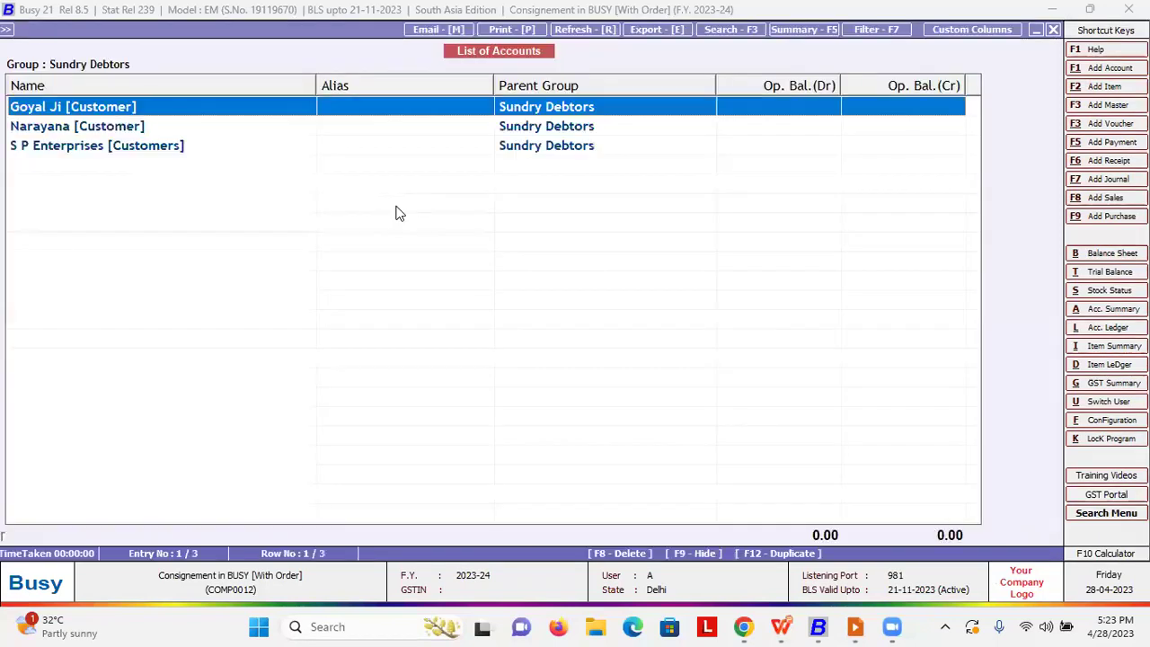
pyautogui.press('Down')
pyautogui.press('Down')
pyautogui.press('Up')
pyautogui.press('Up')
pyautogui.press('Down')
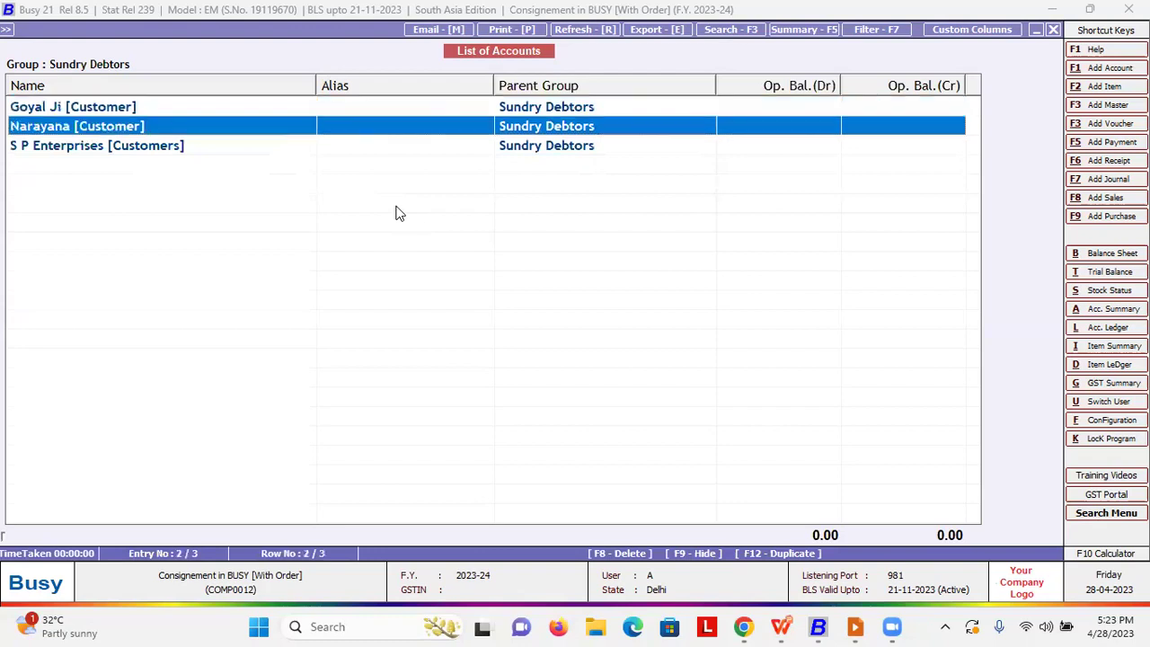
pyautogui.press('Escape')
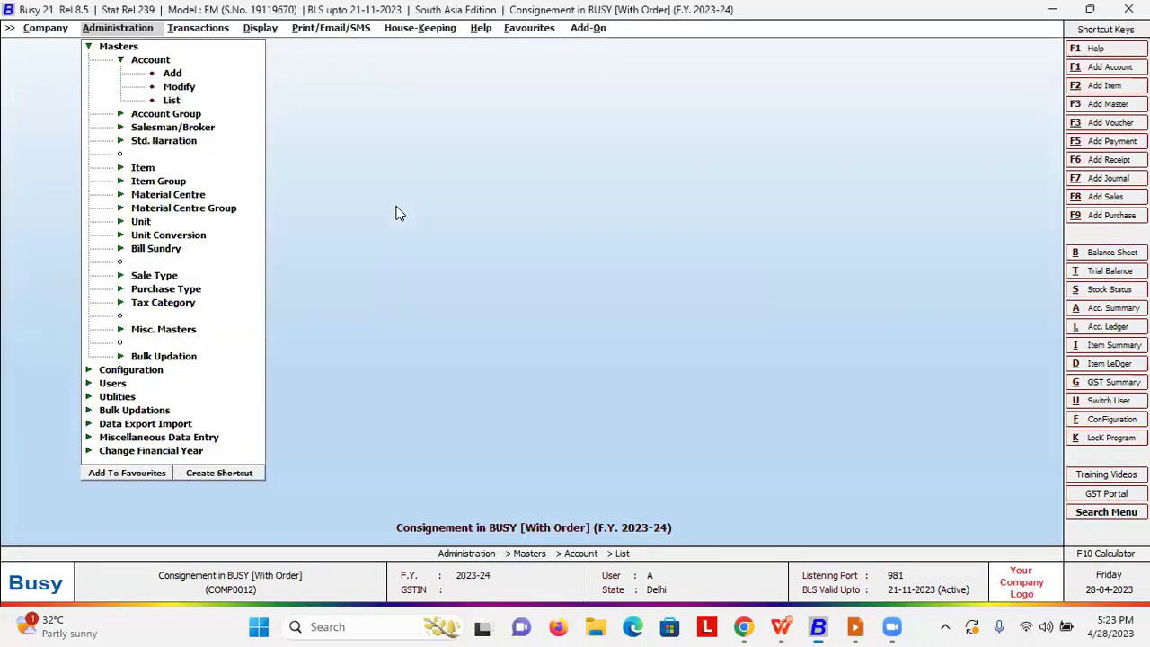
# Display the list of item masters for all items without tax category filtering
pyautogui.press('Down')
pyautogui.press('Down')
pyautogui.press('Down')
pyautogui.press('Down')
pyautogui.press('Down')
pyautogui.press('Up')
pyautogui.press('Return')
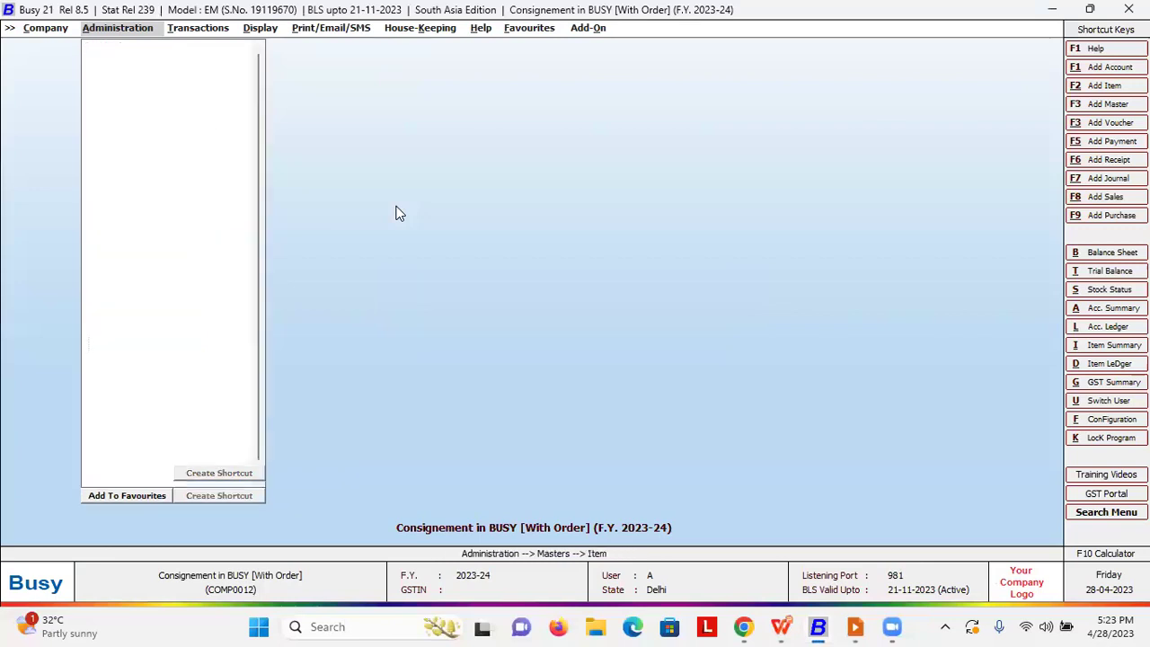
pyautogui.press('Down')
pyautogui.press('Down')
pyautogui.press('Down')
pyautogui.press('Return')
pyautogui.press('Return')
pyautogui.press('Return')
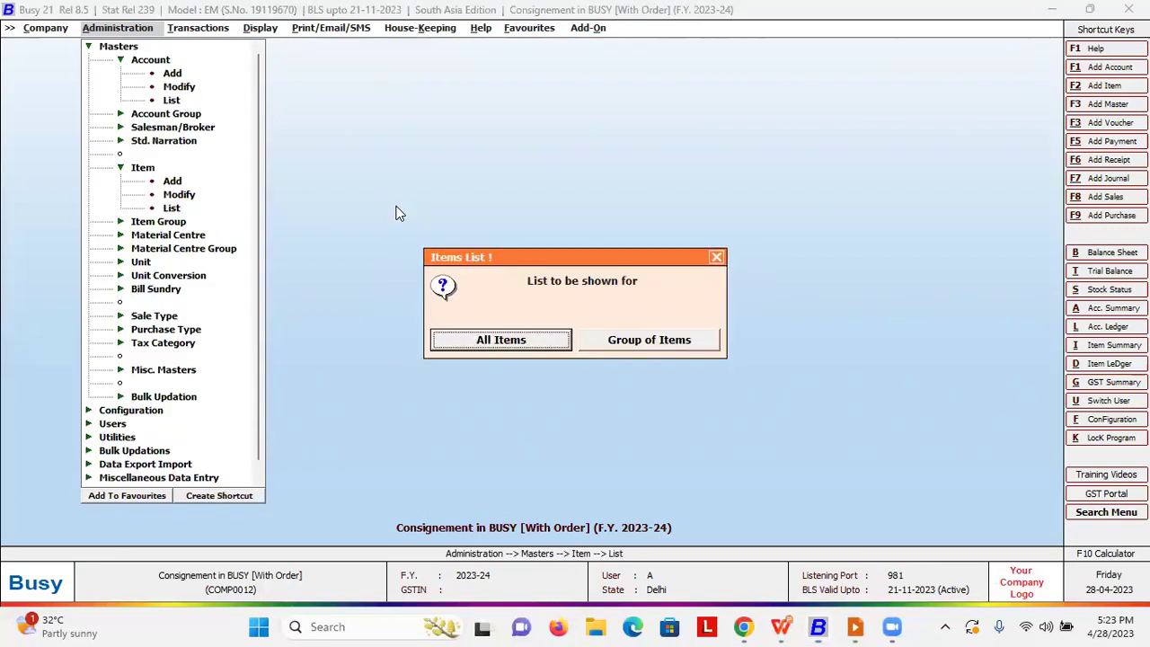
pyautogui.press('Return')
pyautogui.press('Return')
pyautogui.press('Return')
pyautogui.press('Return')
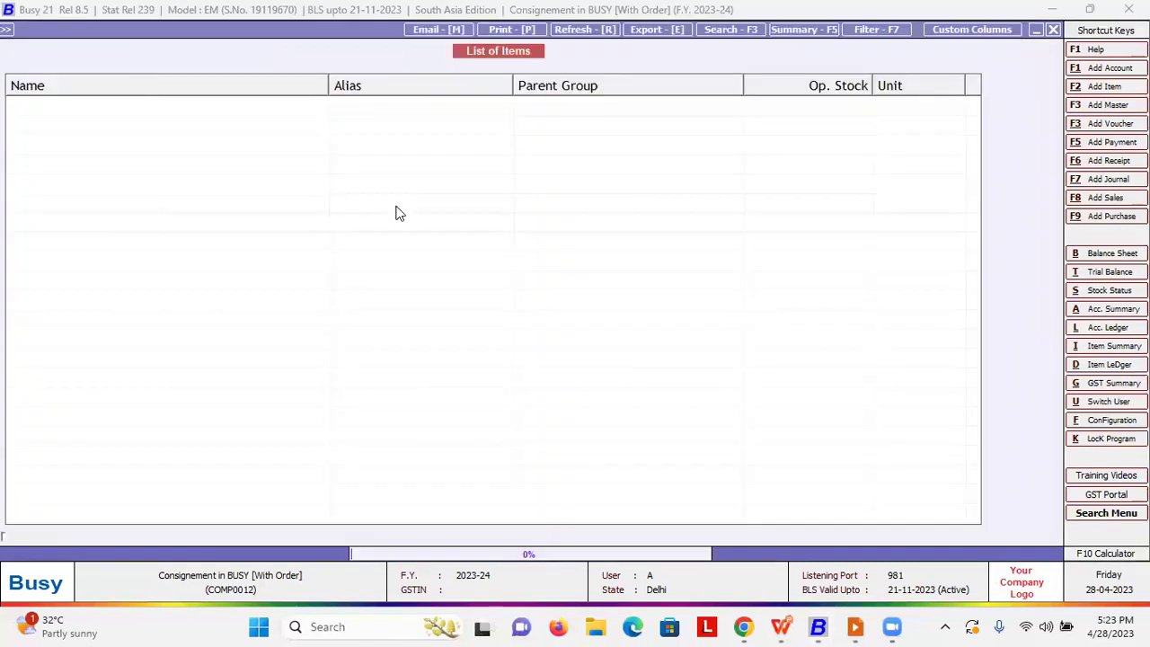
# Open the Shirt item master, check its Parameterized Details setting, and close the item list
pyautogui.press('Down')
pyautogui.press('Down')
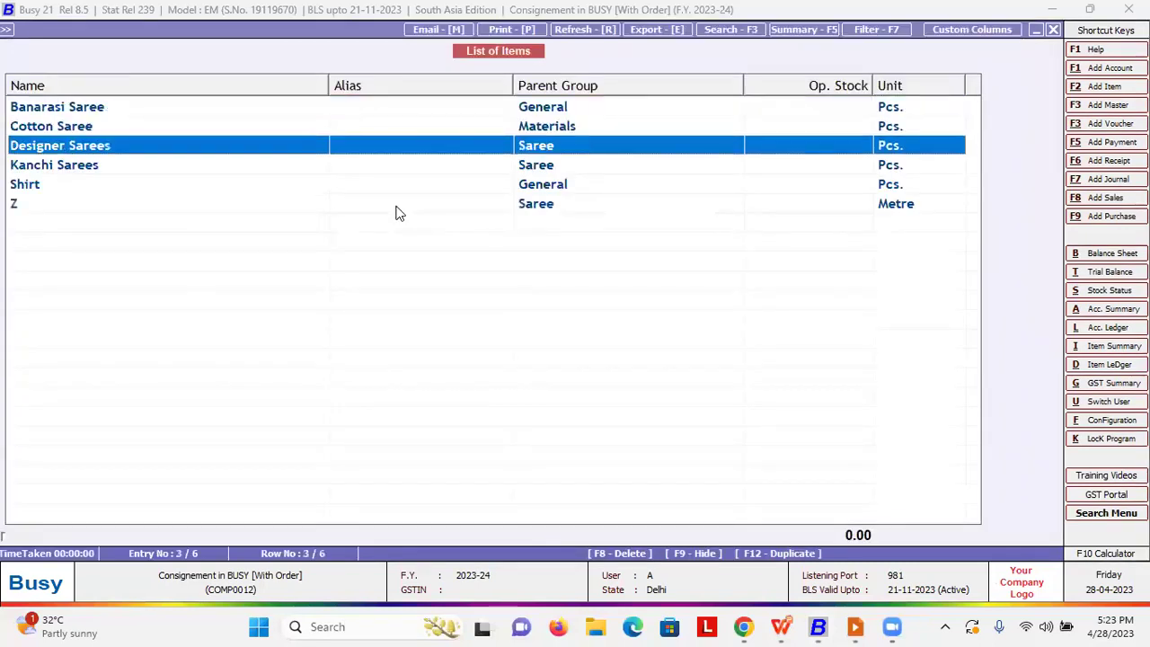
pyautogui.press('Down')
pyautogui.press('Down')
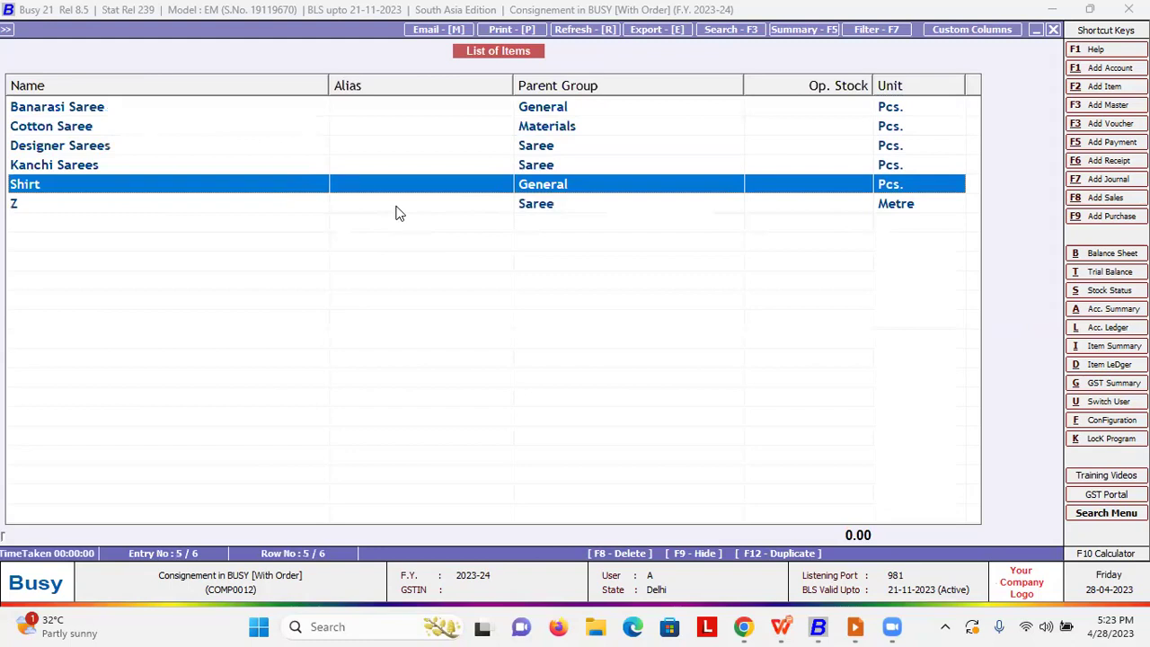
pyautogui.press('Return')
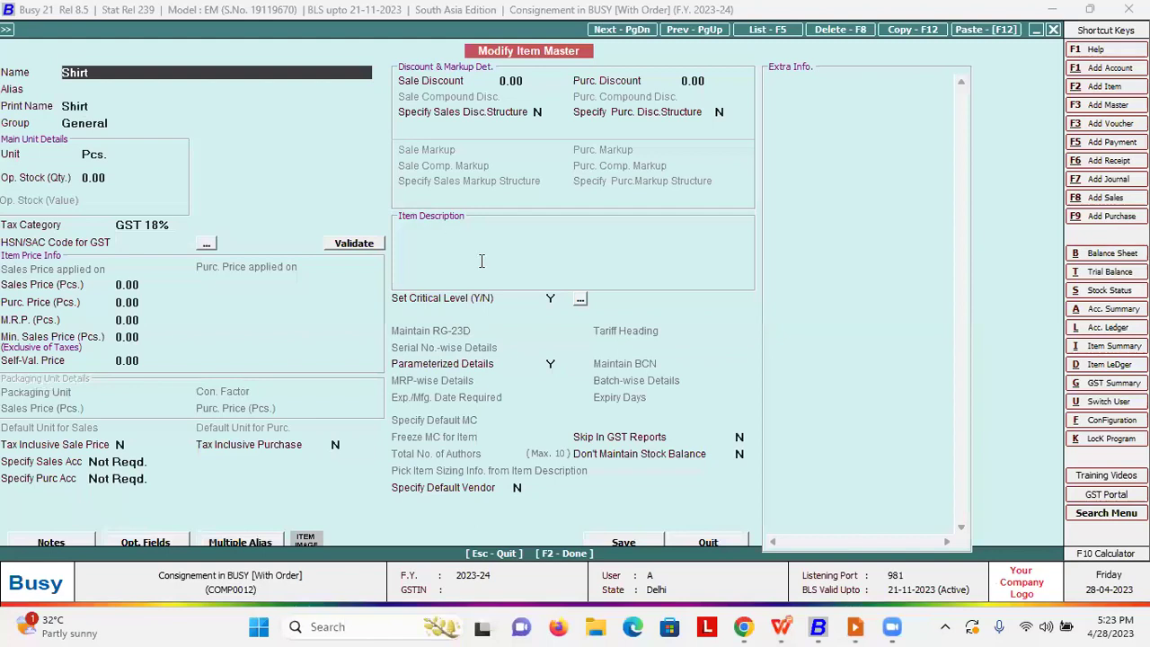
pyautogui.click(551, 363)
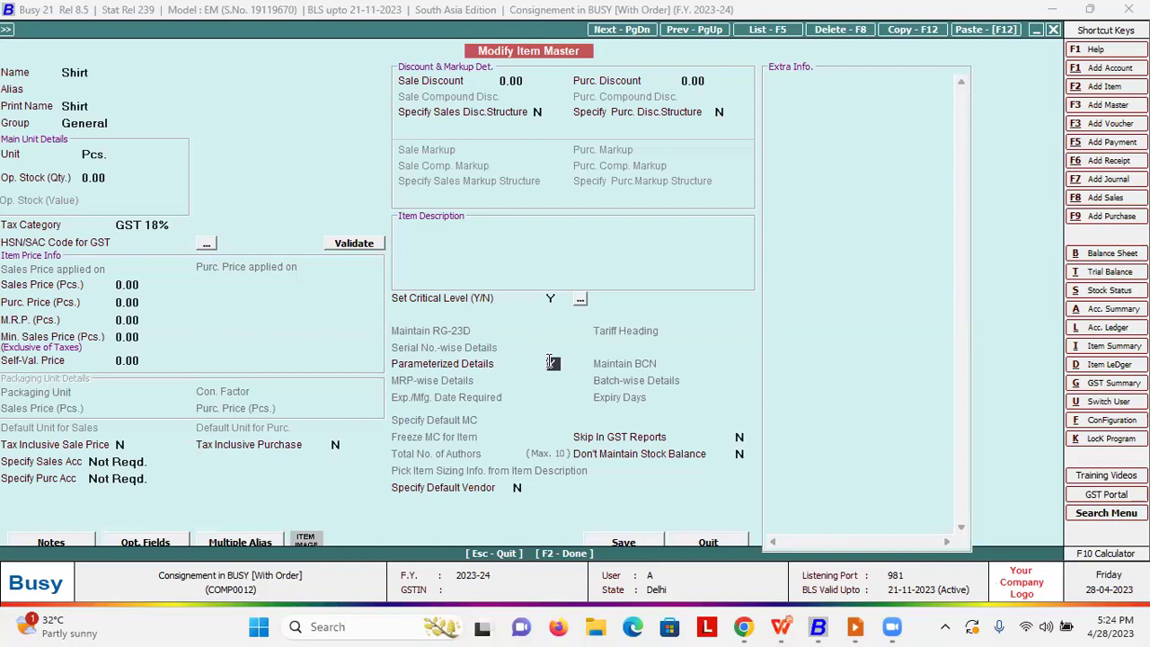
pyautogui.press('Escape')
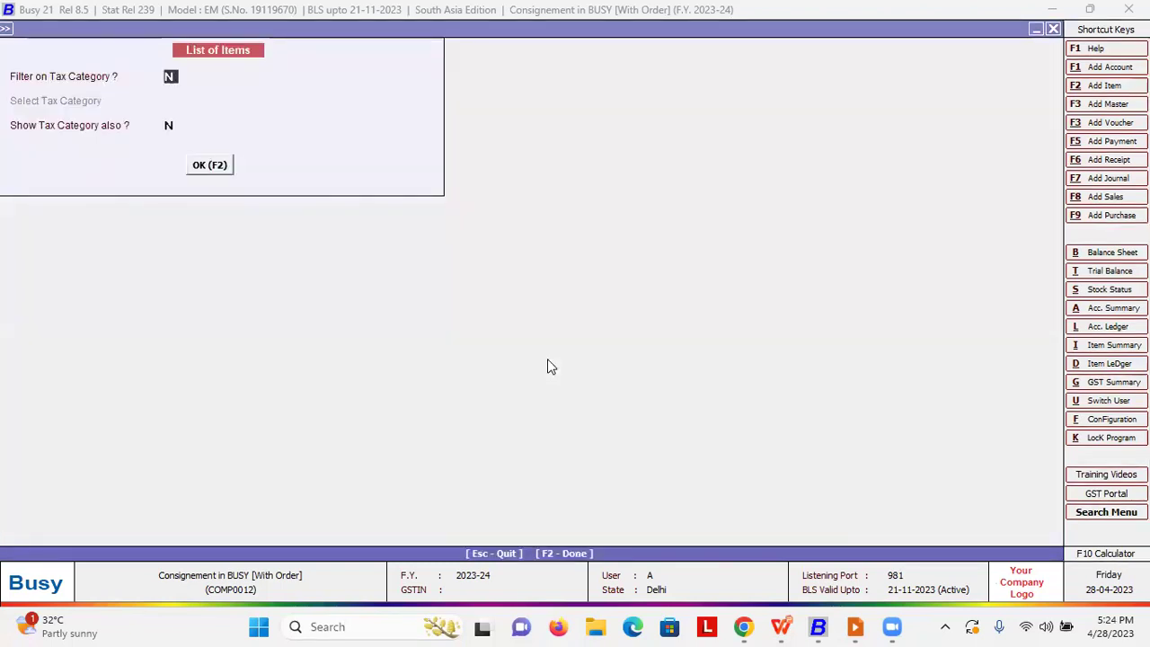
pyautogui.press('Return')
pyautogui.press('Escape')
pyautogui.press('Escape')
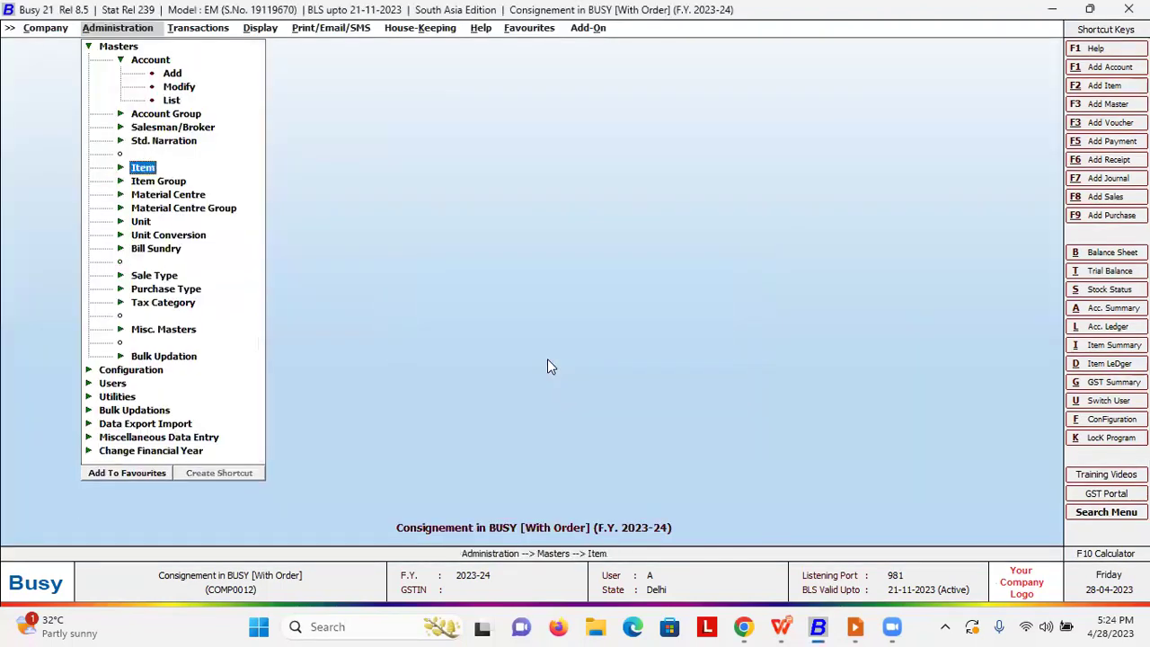
# Check the consignment captions of the transaction voucher types, starting with Order (Consignment)
pyautogui.press('Right')
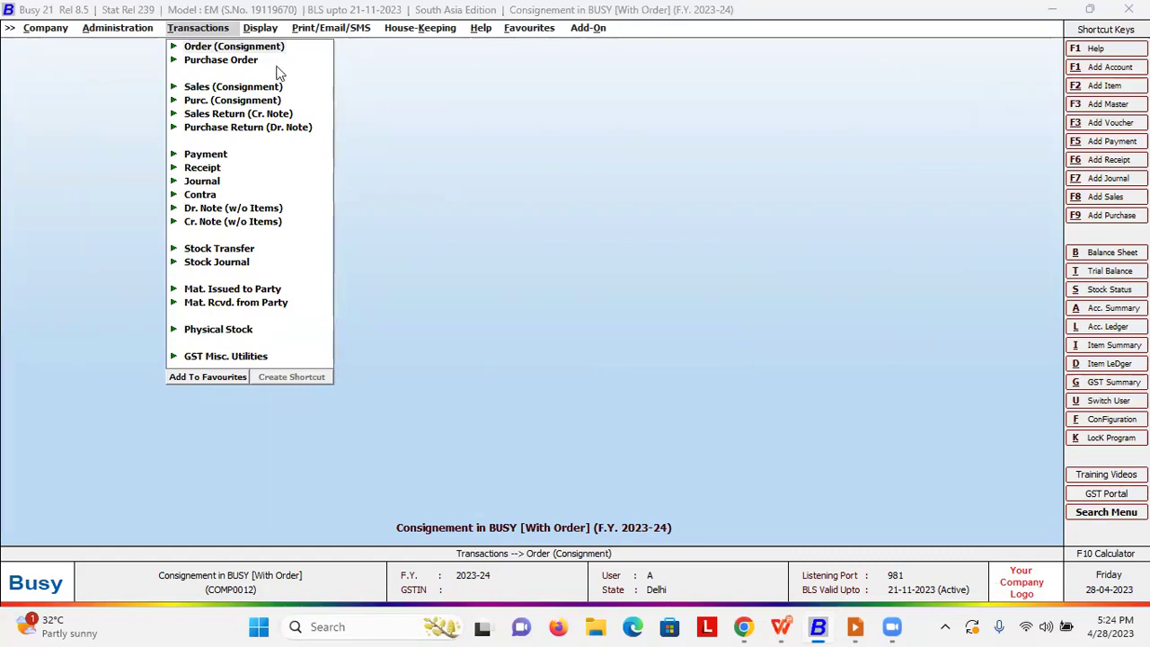
pyautogui.click(238, 47)
pyautogui.click(241, 51)
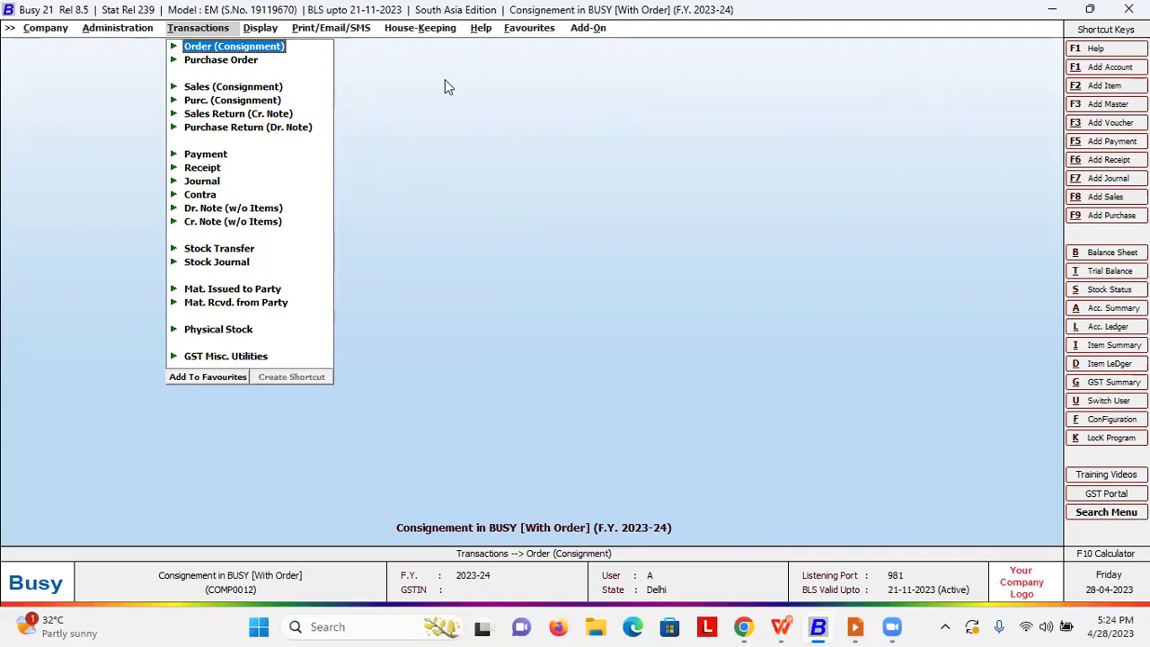
# Open the voucher type caption configuration from the General features and options
pyautogui.press('Left')
pyautogui.press('Left')
pyautogui.press('Down')
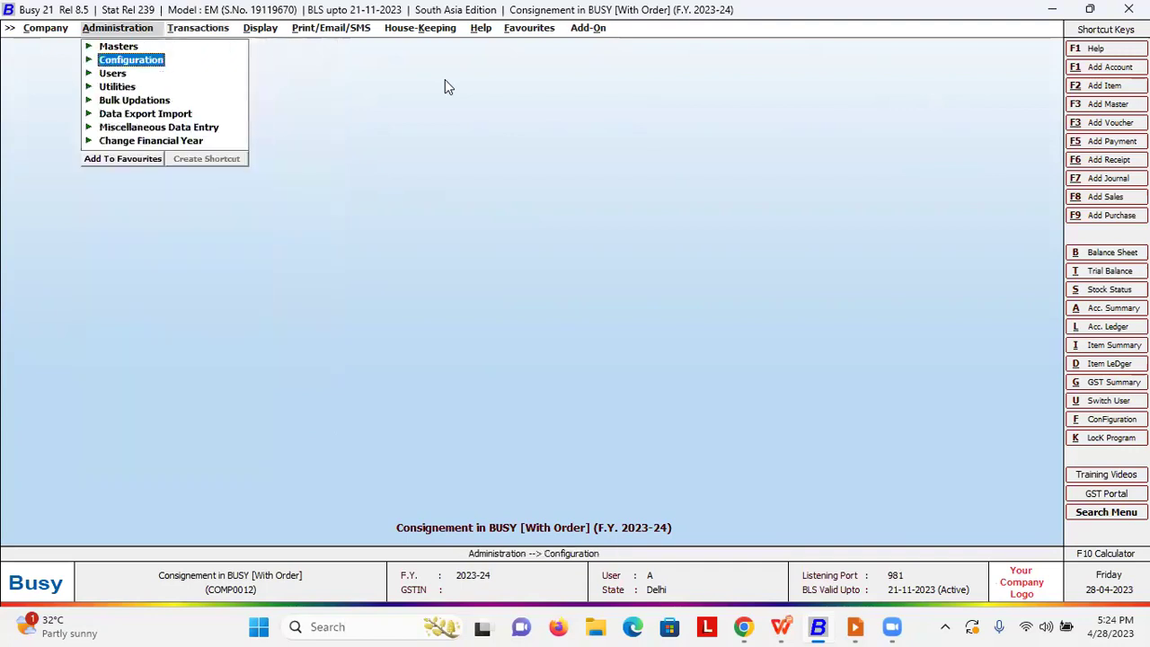
pyautogui.press('Return')
pyautogui.press('Return')
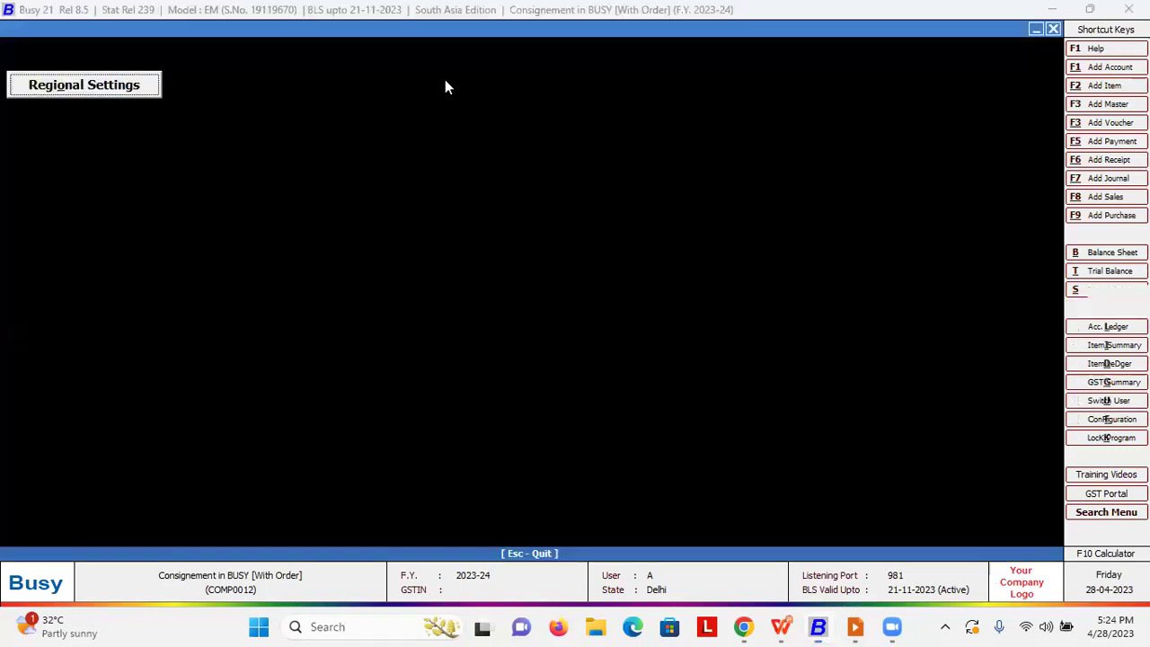
pyautogui.press('Down')
pyautogui.press('Down')
pyautogui.press('Return')
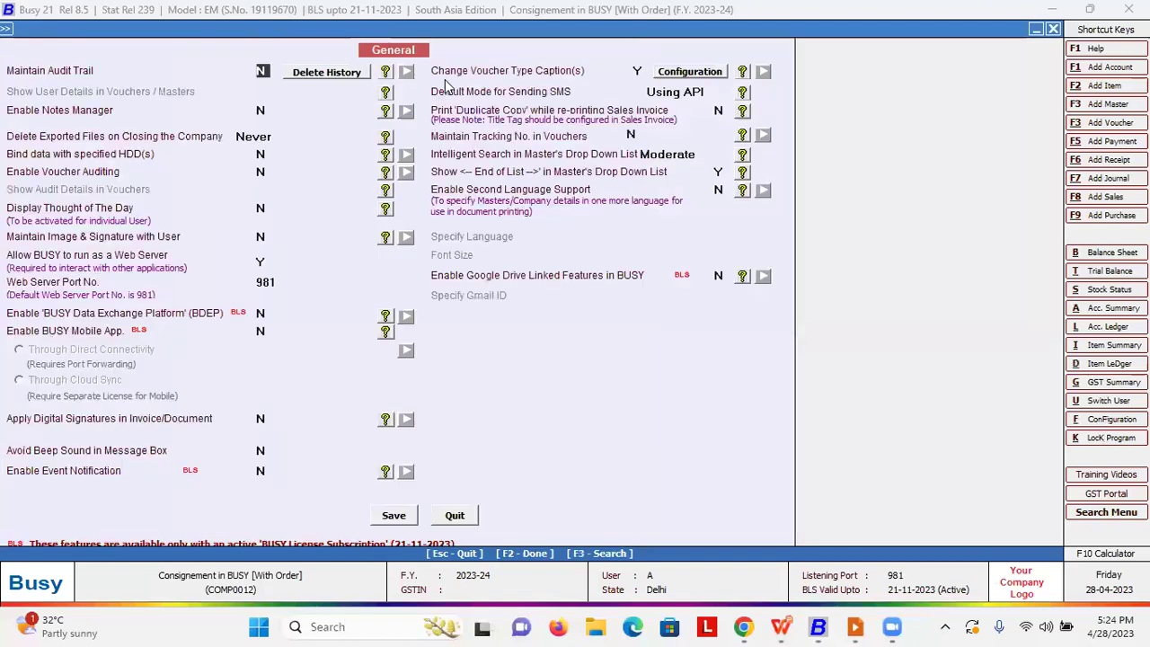
pyautogui.click(689, 72)
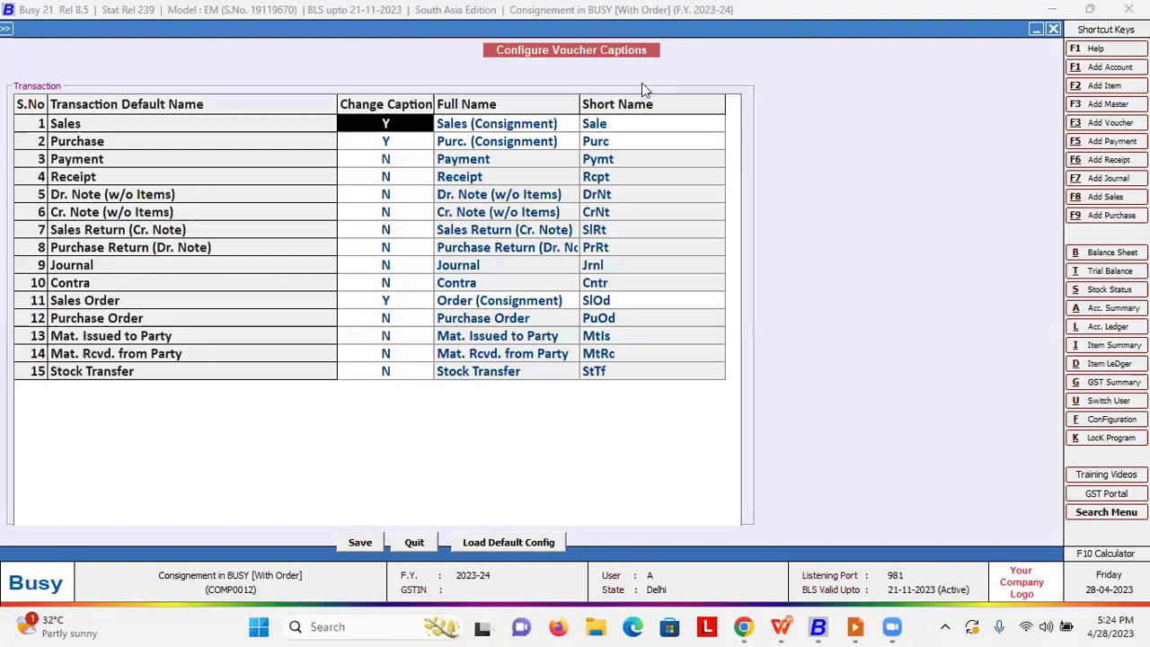
# Check the full-name captions of the Purchase and Sales Order transactions and close the configuration
pyautogui.click(478, 147)
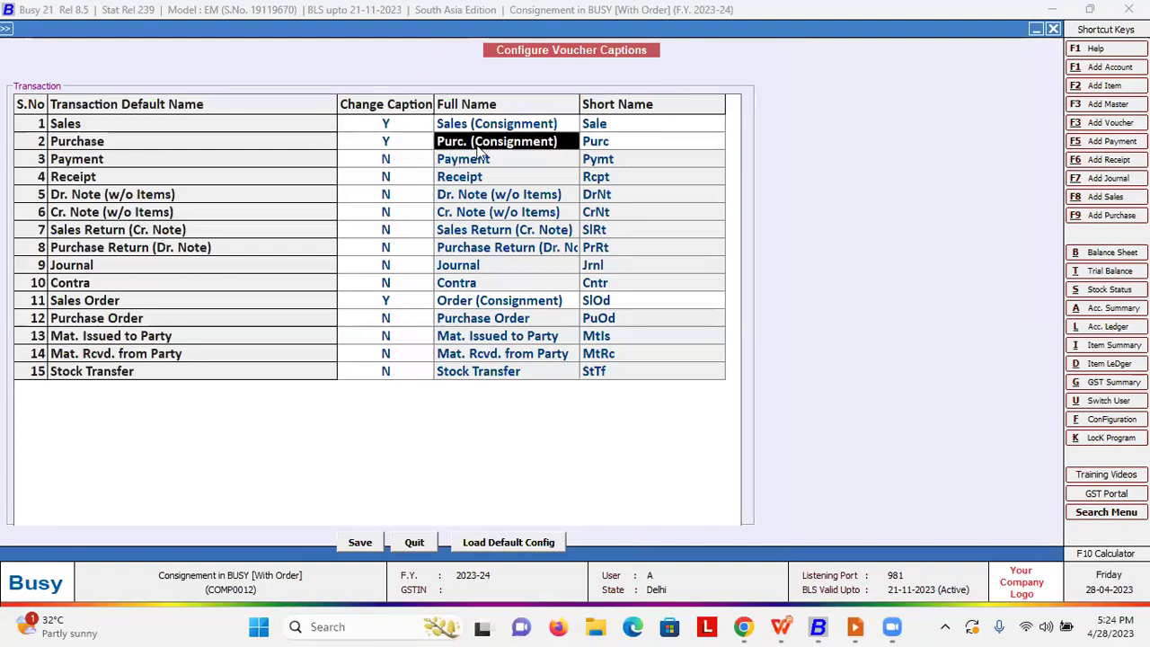
pyautogui.click(464, 303)
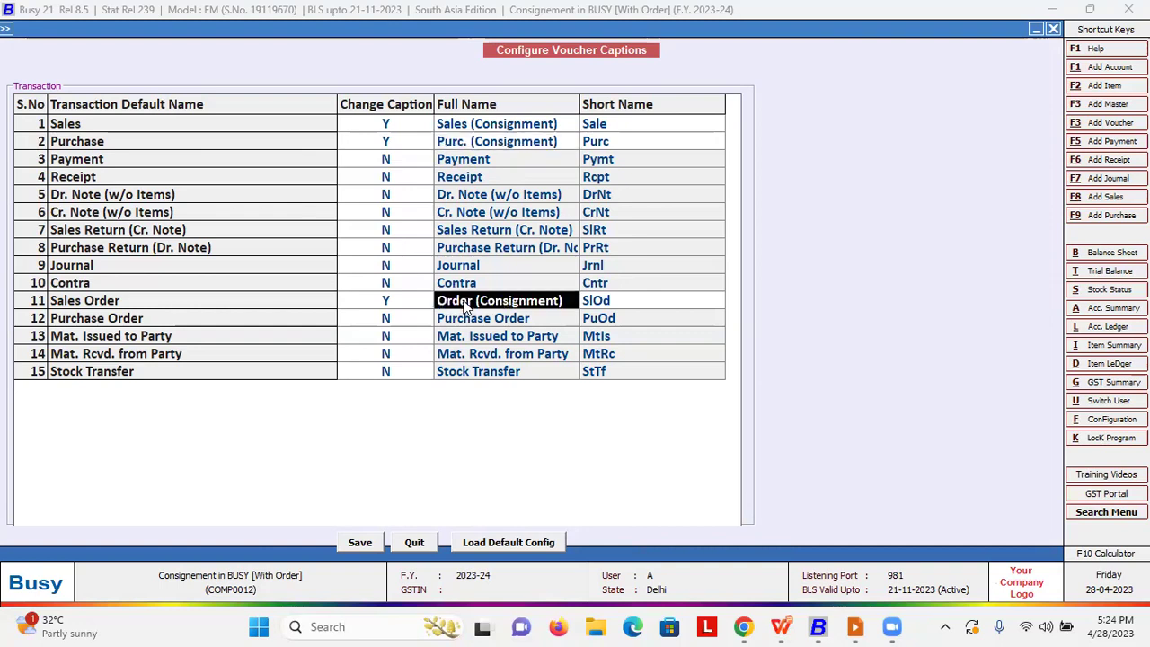
pyautogui.press('F2')
pyautogui.press('Escape')
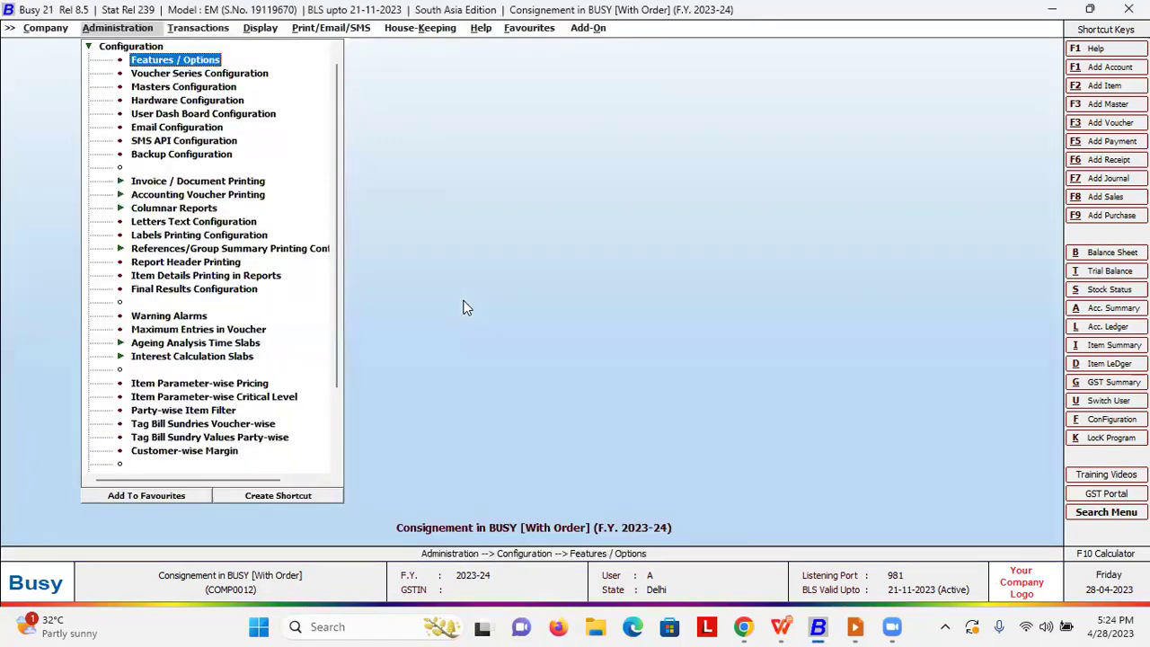
# Start a new Order (Consignment) voucher with sale type Central-MultiRate and the first Sundry Debtors customer as the party
pyautogui.press('Right')
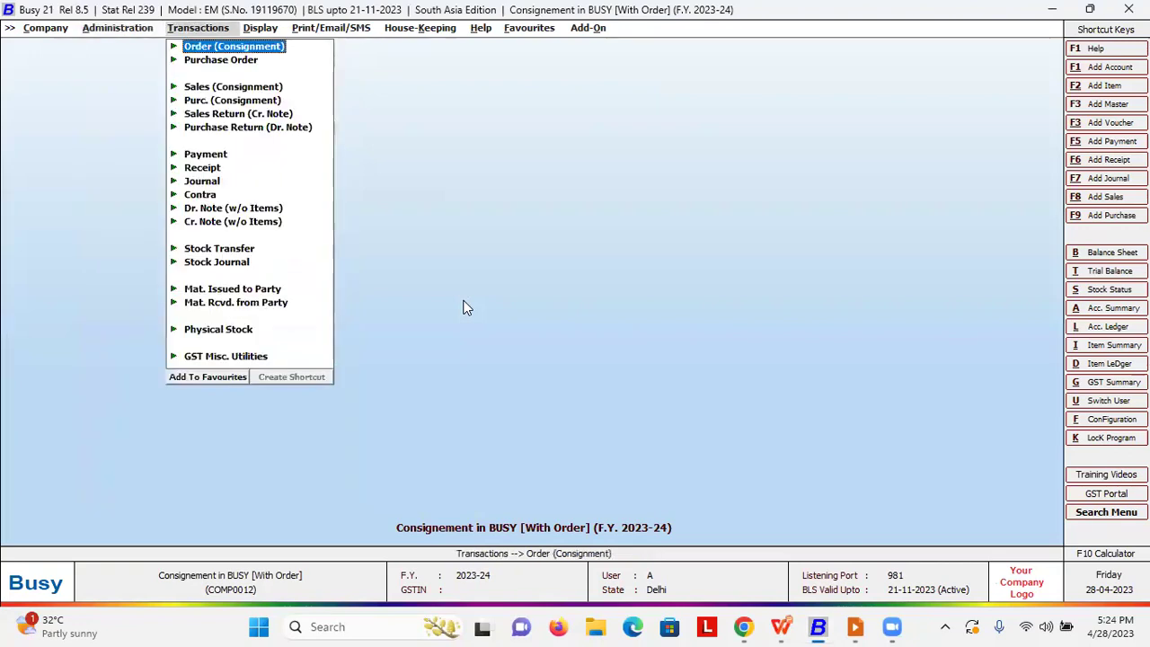
pyautogui.press('Return')
pyautogui.press('Return')
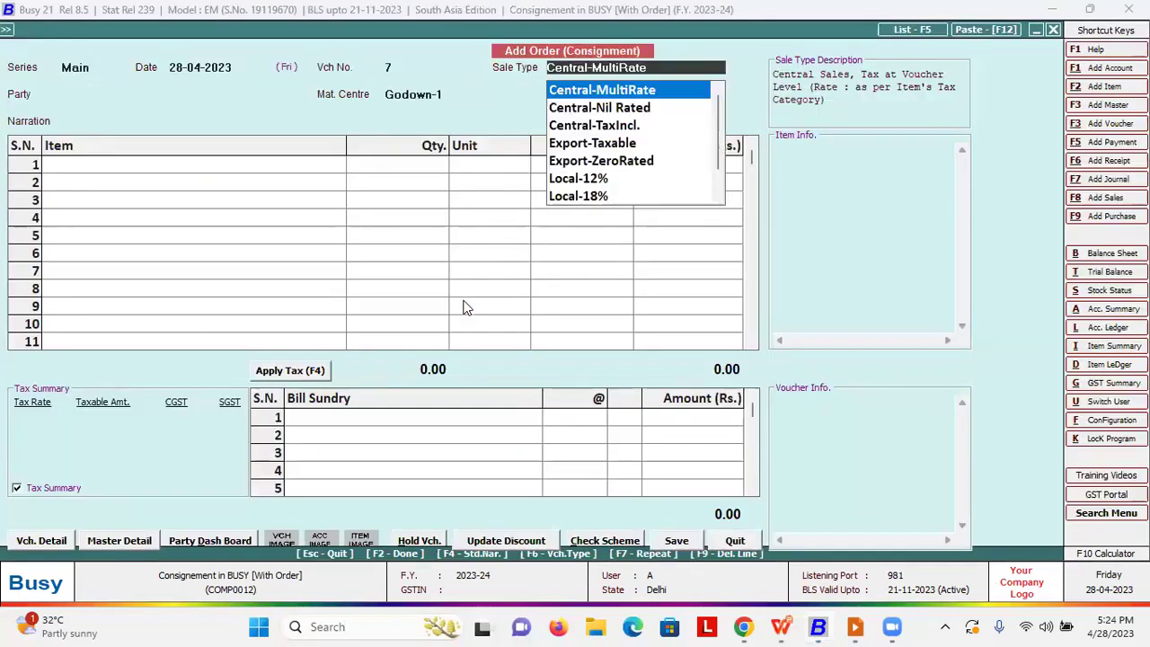
pyautogui.press('Return')
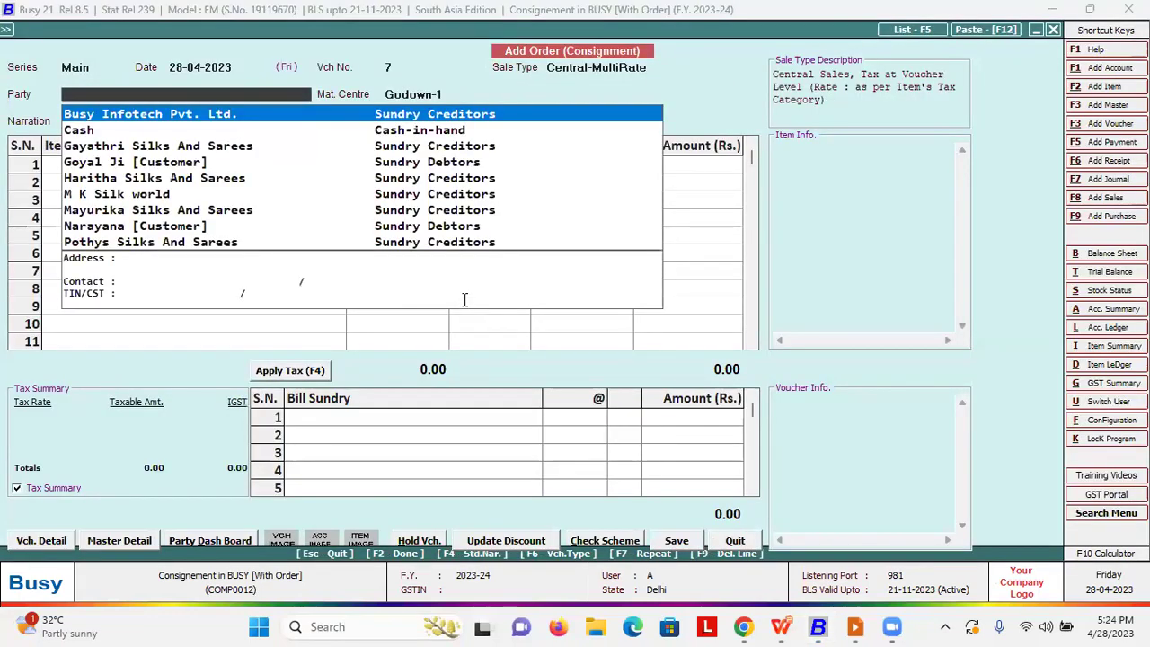
pyautogui.press('Down')
pyautogui.press('Down')
pyautogui.press('Down')
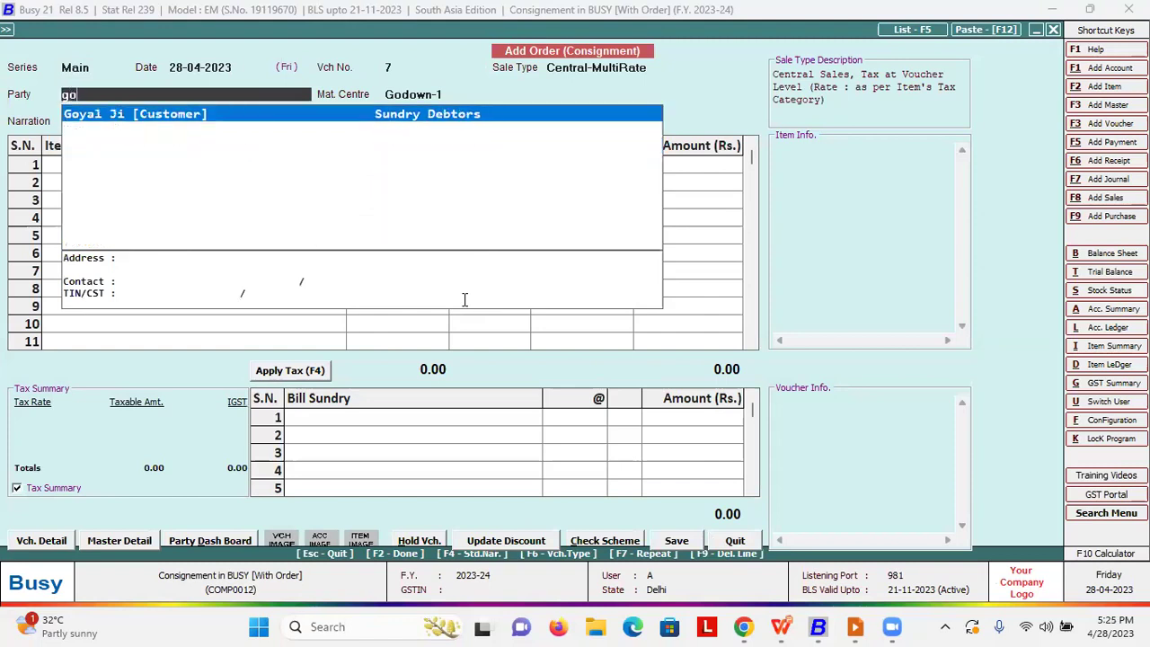
pyautogui.press('Return')
# Mark consignment as required for the order, with vendor type Single Vendor and Gayathri Silks And Sarees as the vendor
pyautogui.write('Y')
pyautogui.press('Return')
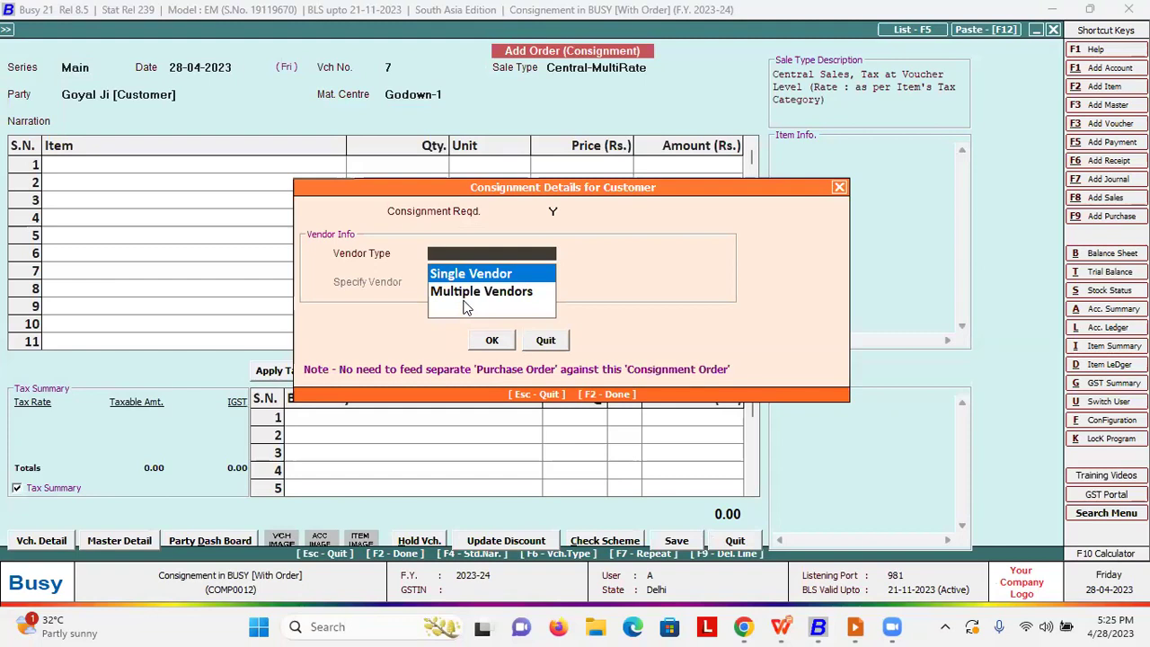
pyautogui.press('Down')
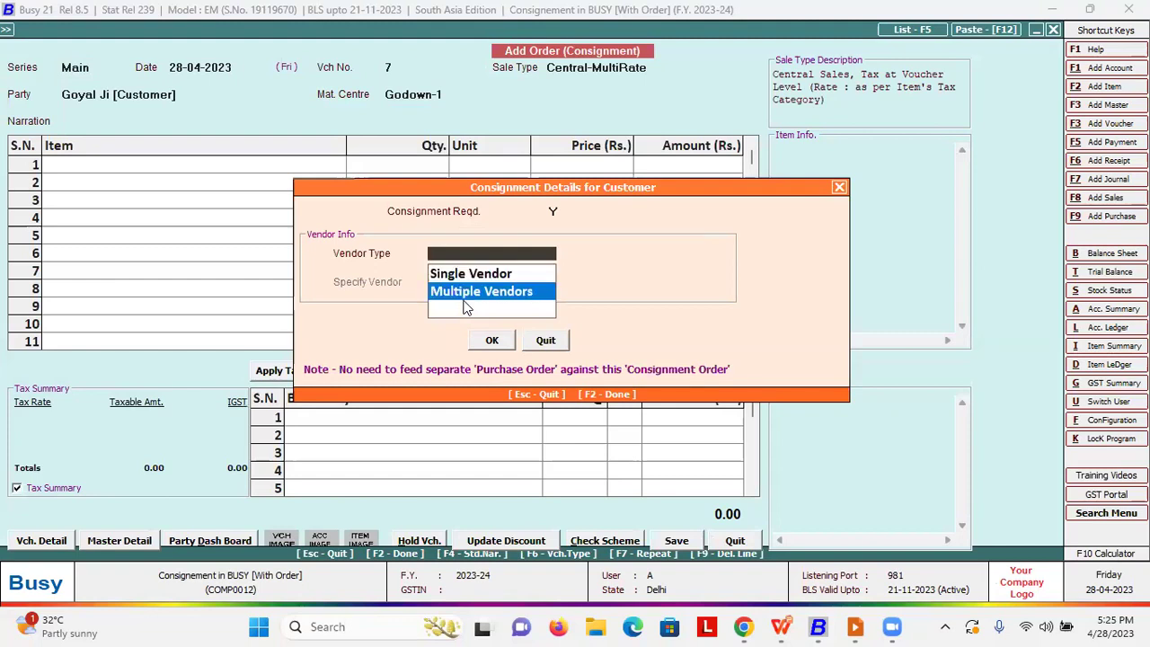
pyautogui.press('Up')
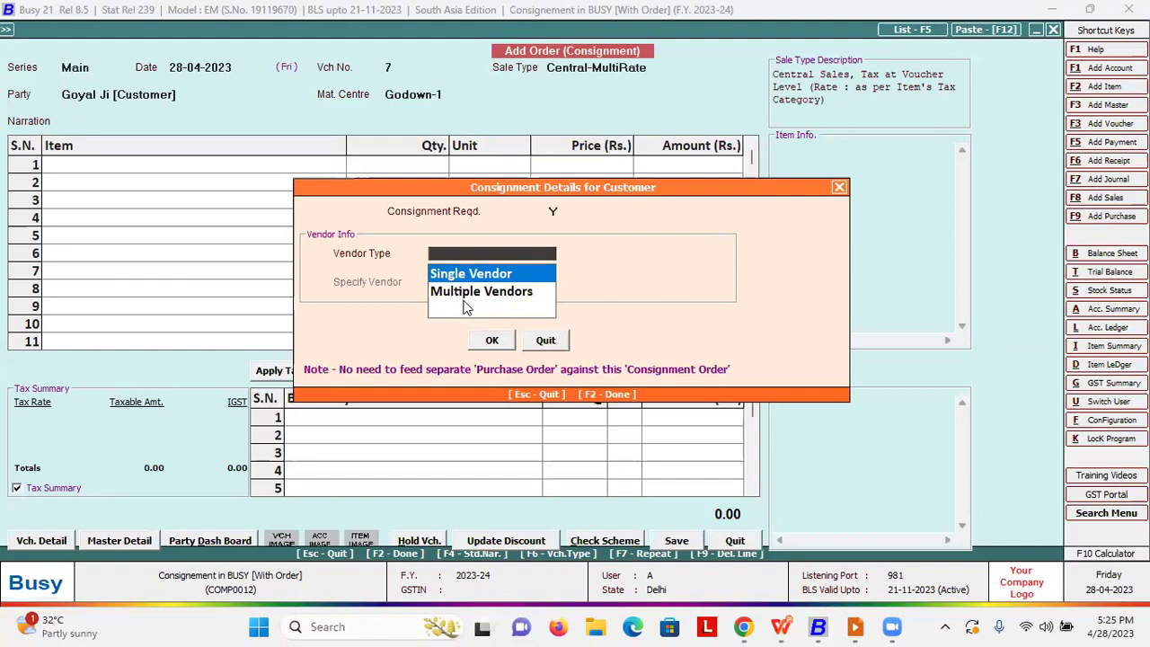
pyautogui.press('Down')
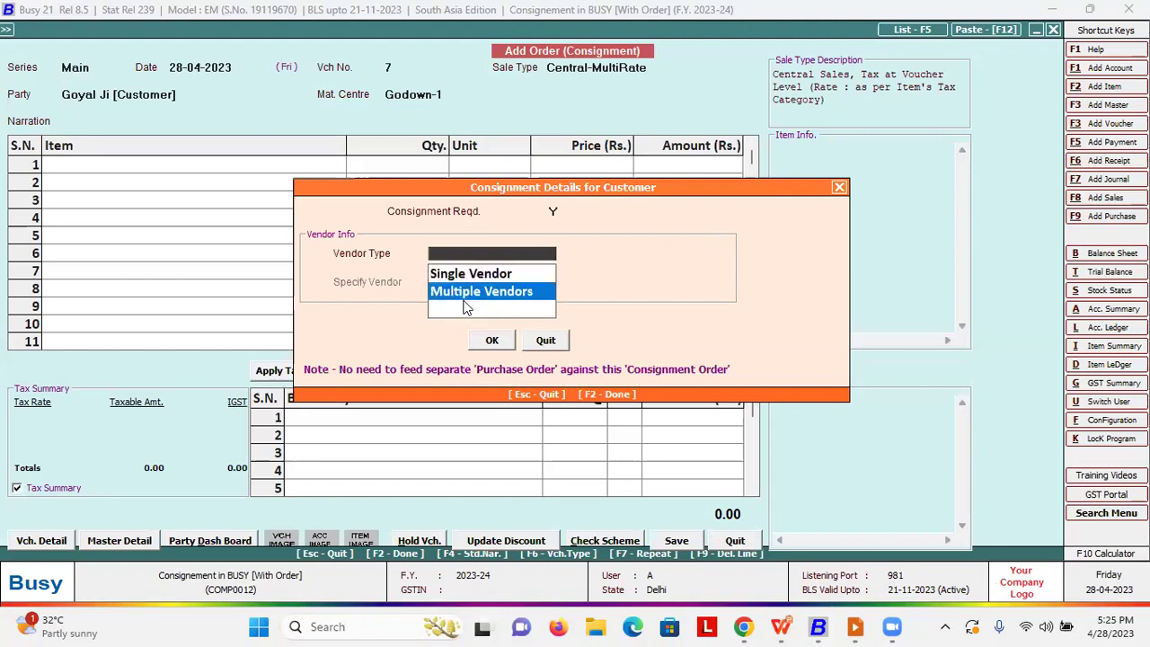
pyautogui.press('Up')
pyautogui.press('Return')
pyautogui.press('Down')
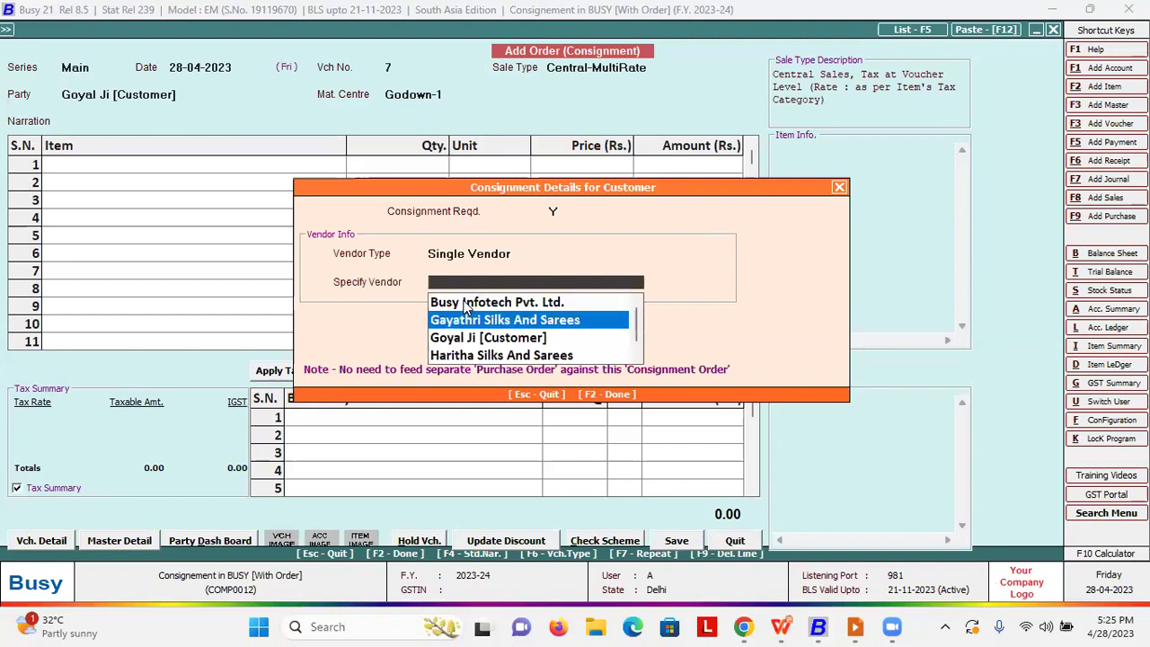
pyautogui.press('Return')
pyautogui.press('Return')
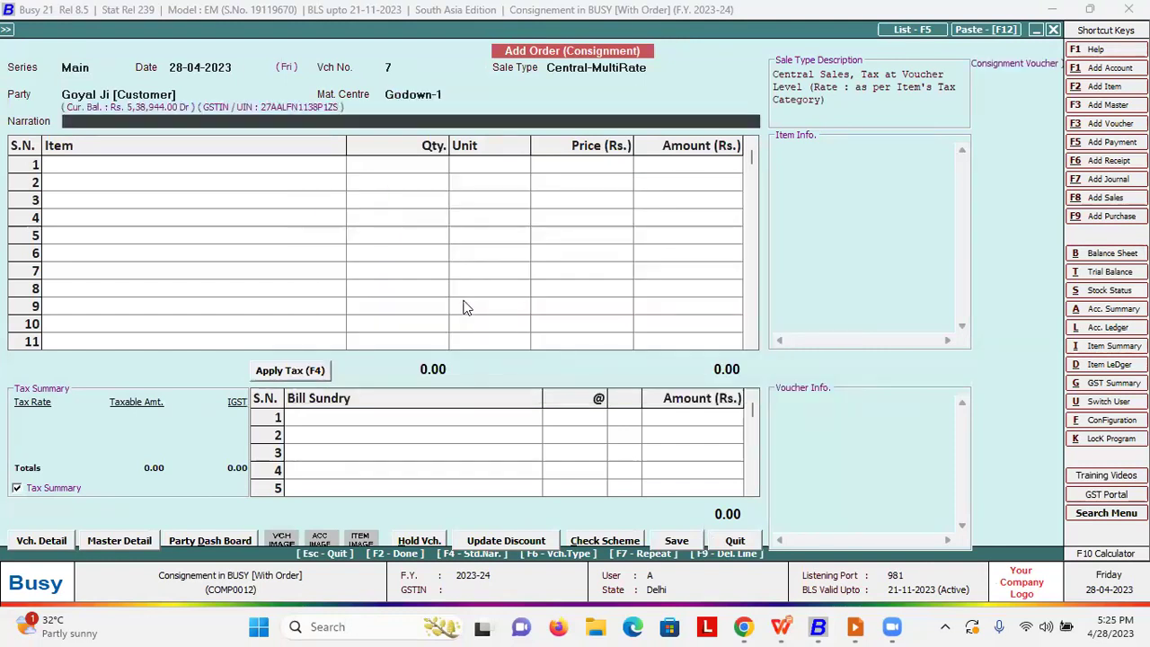
# Add Banarasi Saree as the first order item with a quantity of 1000 Pcs
pyautogui.press('Return')
pyautogui.press('Down')
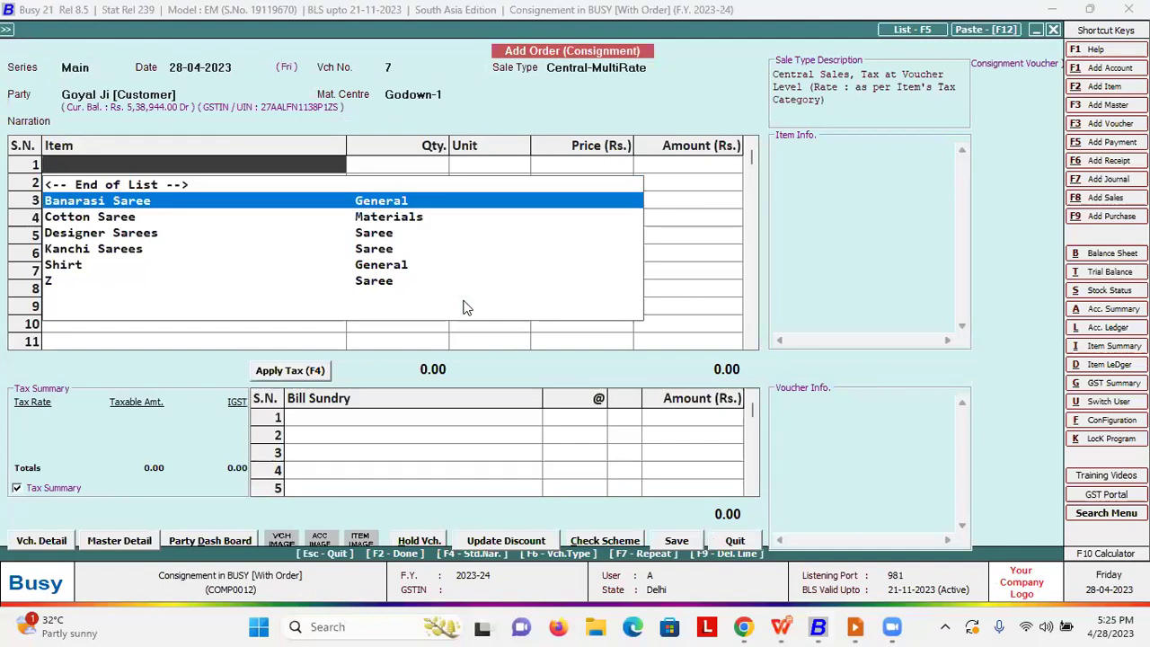
pyautogui.press('Return')
pyautogui.write('1000')
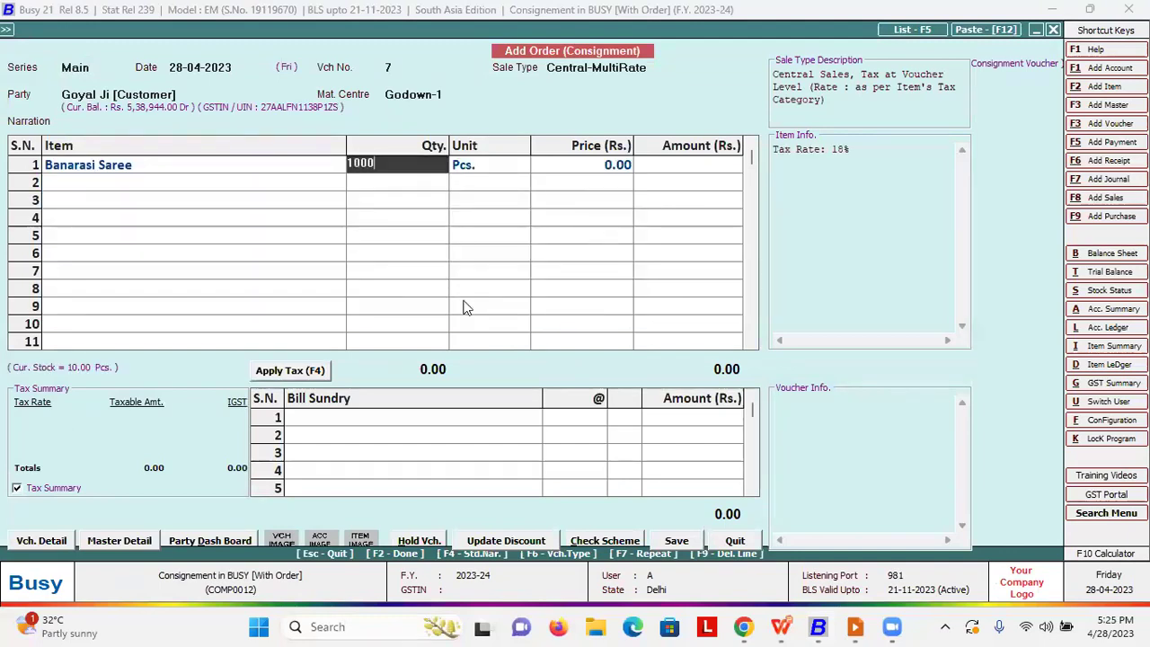
pyautogui.press('Return')
pyautogui.press('Return')
# Set the item's consignment purchase price to 1000, purchase discount to 1% and margin to 25%
pyautogui.write('1')
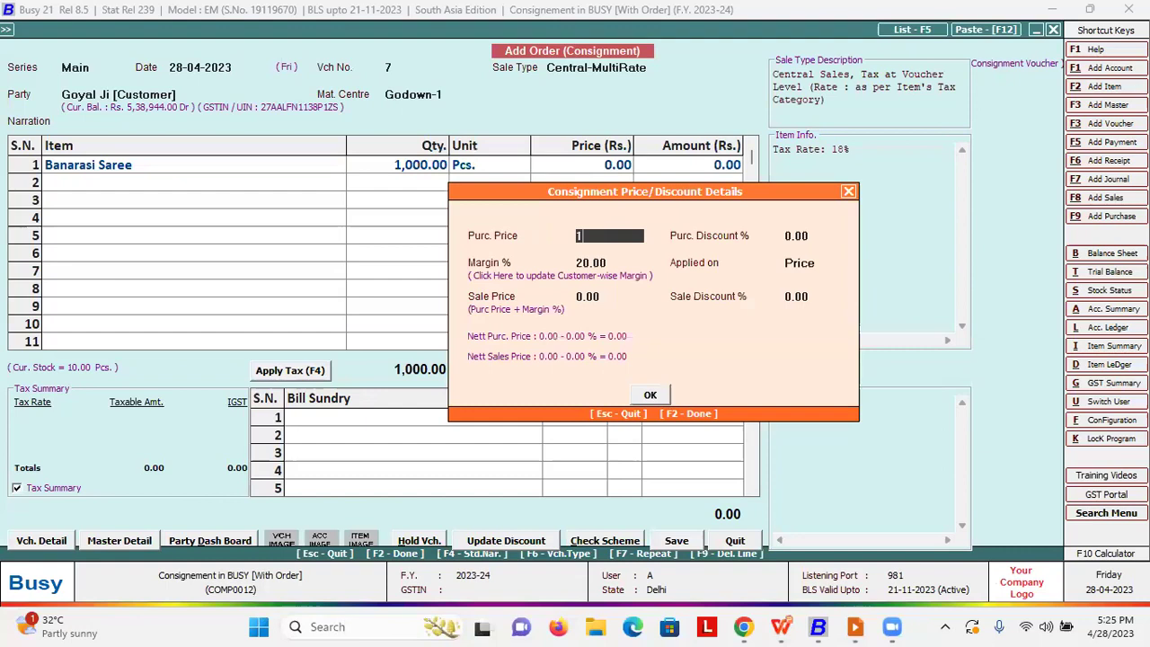
pyautogui.write('000')
pyautogui.press('Return')
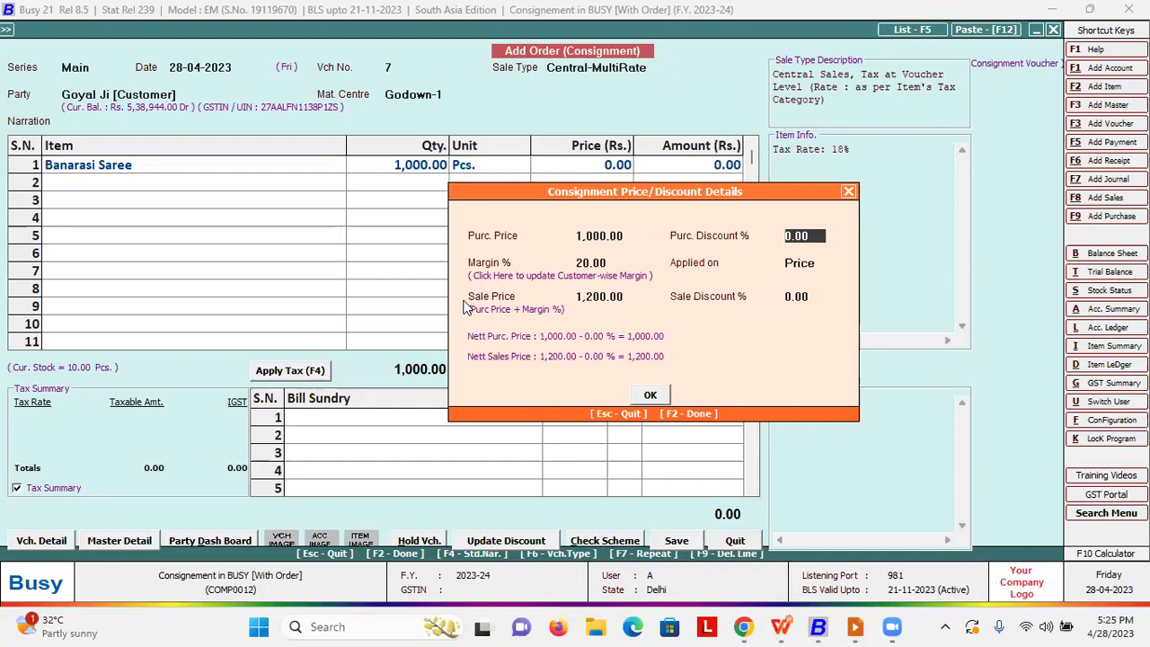
pyautogui.write('1')
pyautogui.press('Return')
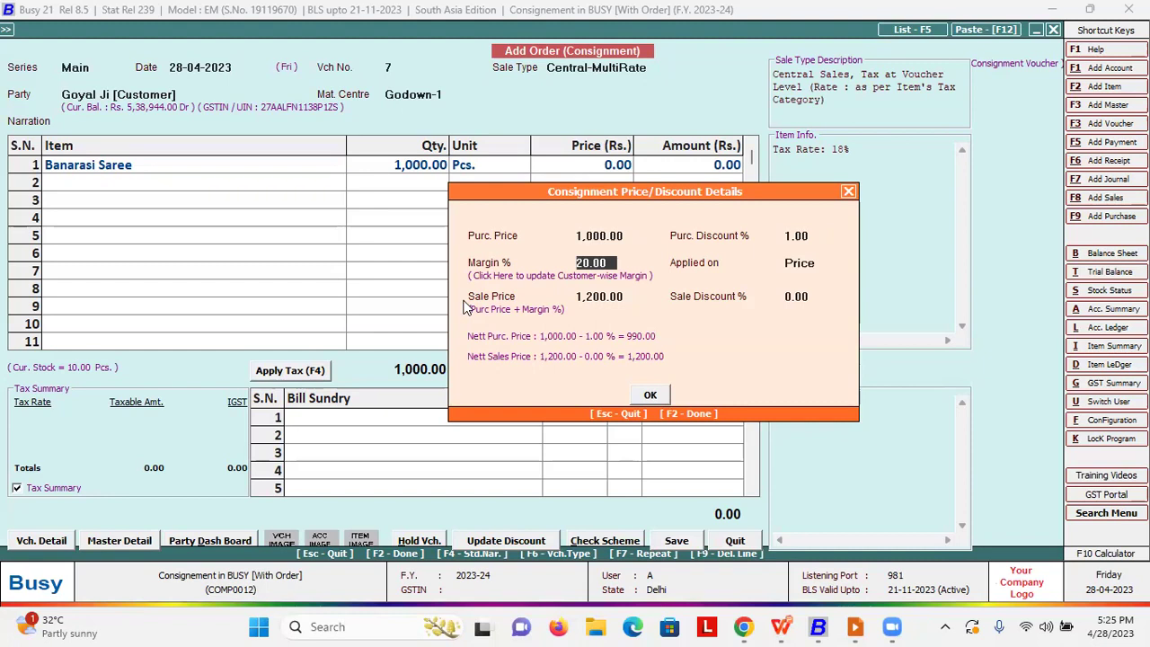
pyautogui.write('25')
pyautogui.press('Return')
pyautogui.press('Return')
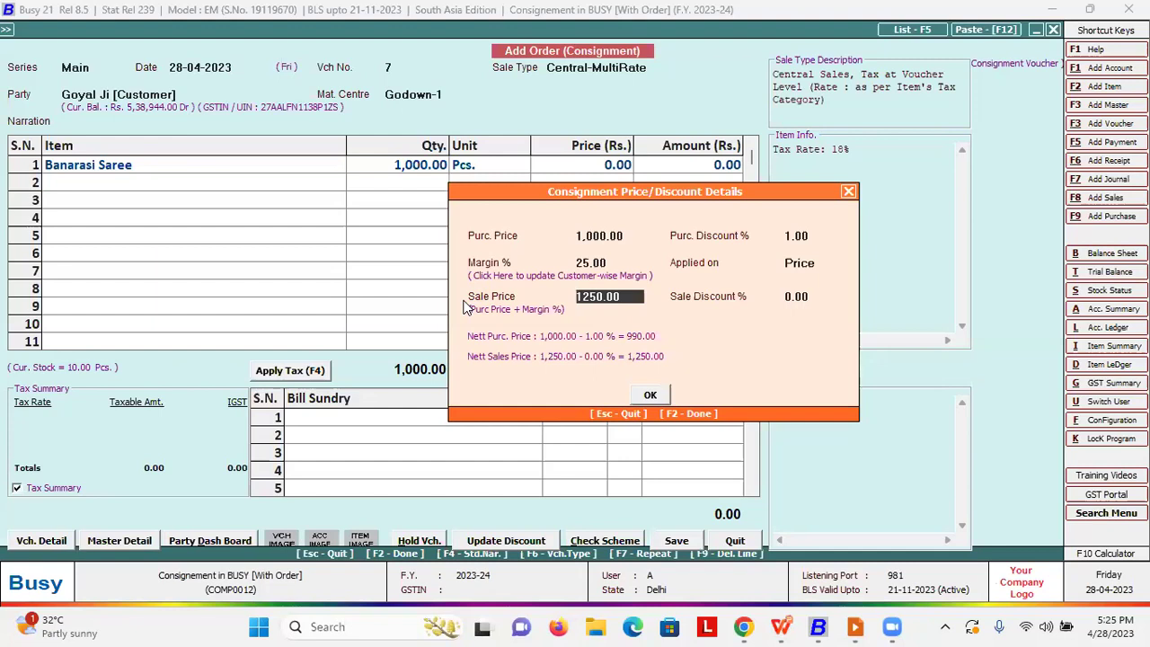
pyautogui.press('Return')
pyautogui.press('Return')
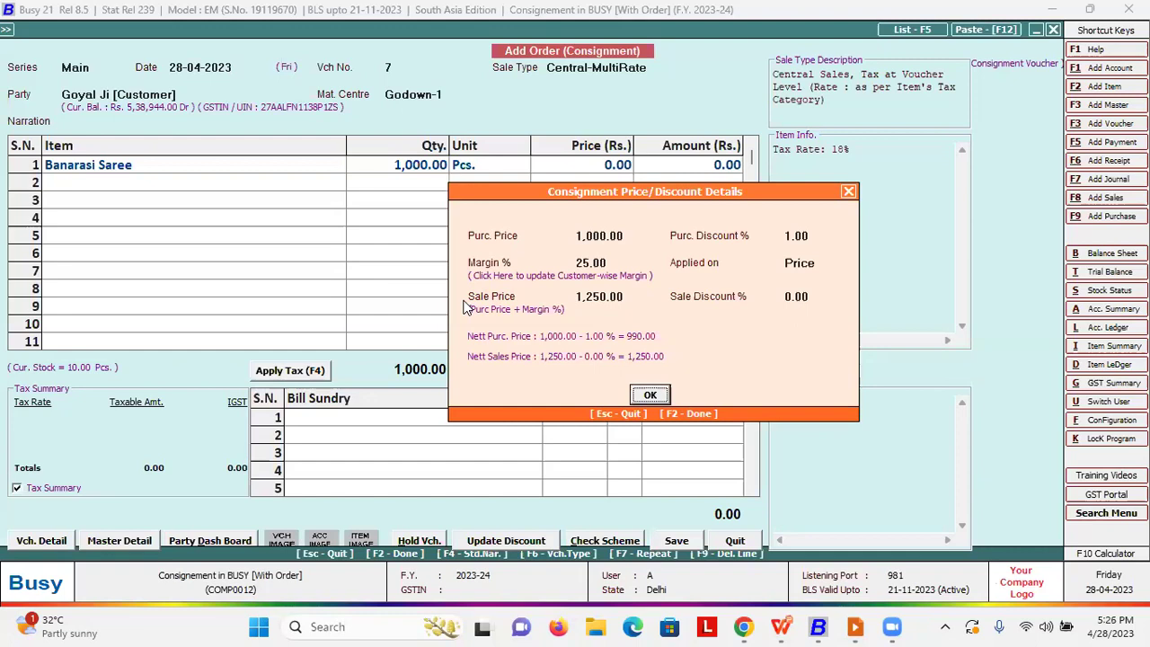
pyautogui.press('Return')
# Include the IGST bill sundry at 18% and save the consignment order voucher
pyautogui.press('Return')
pyautogui.press('Return')
pyautogui.press('Return')
pyautogui.press('Return')
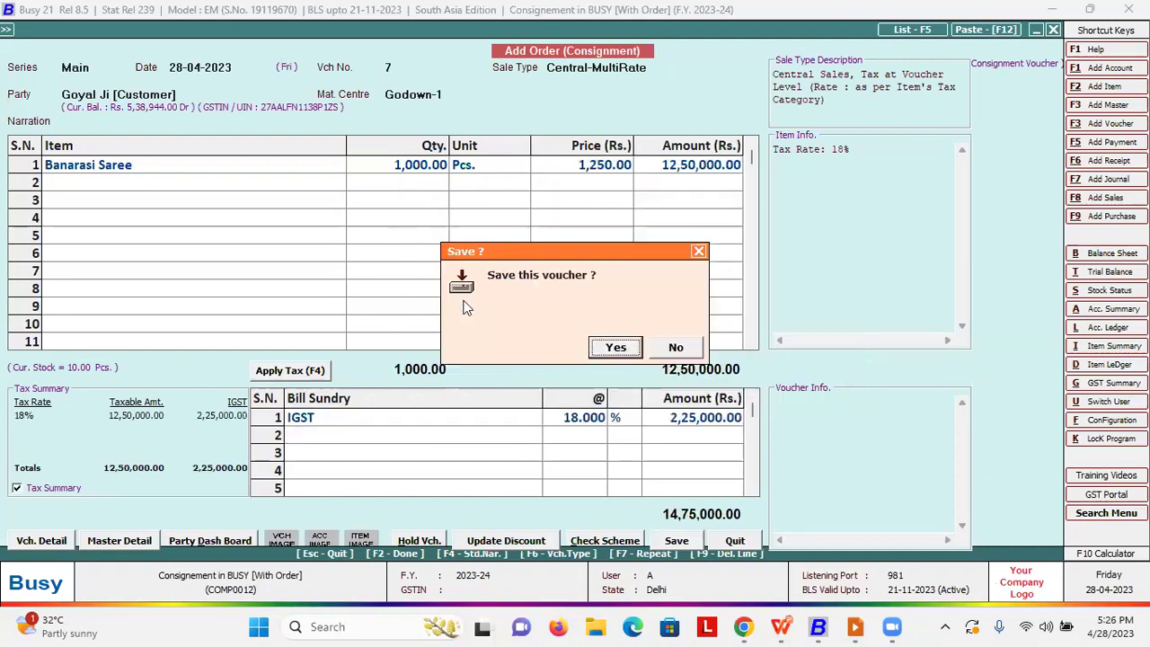
pyautogui.press('Return')
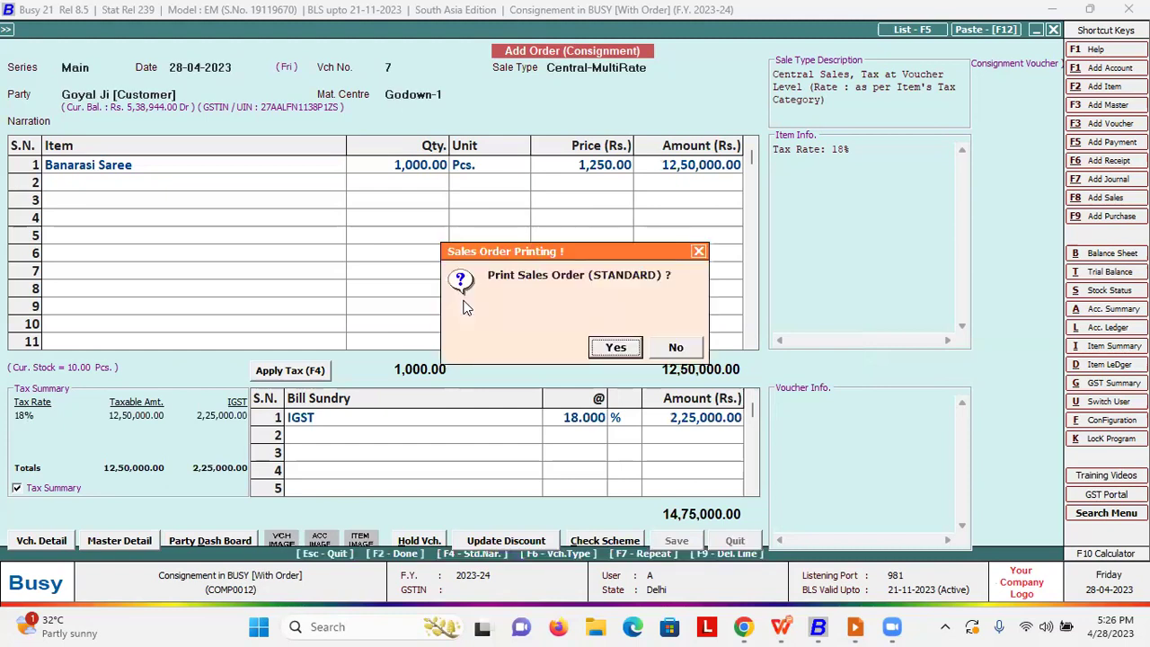
# Preview the sales order printout in the STANDARD format, look through it, and close the preview and printing options
pyautogui.press('Return')
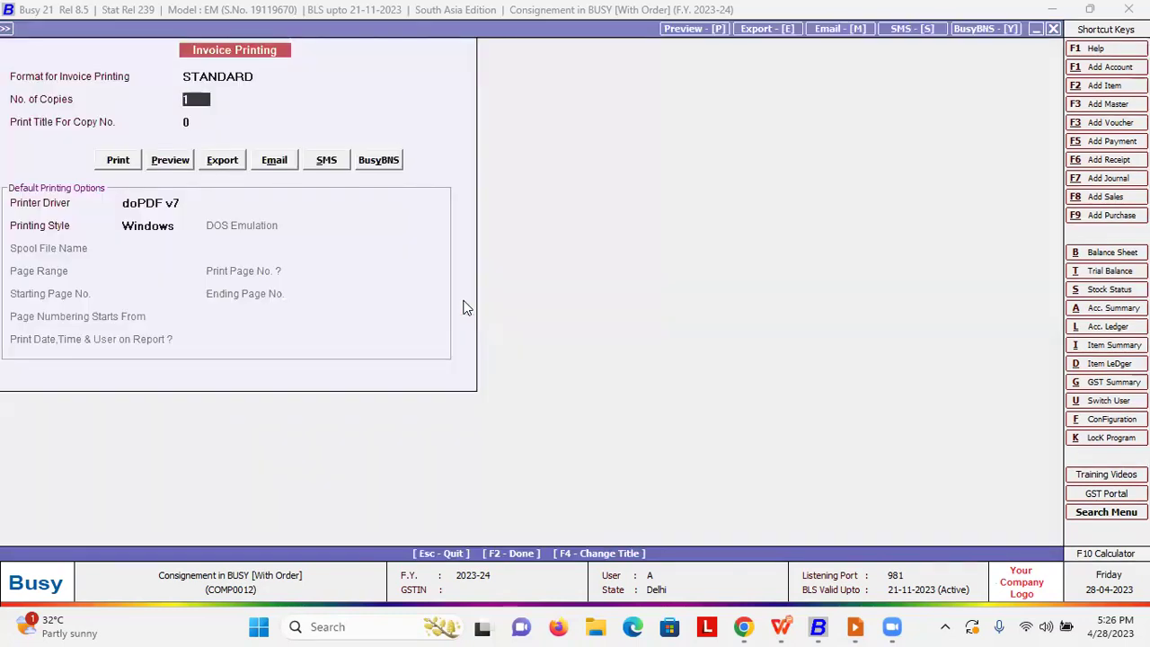
pyautogui.click(165, 163)
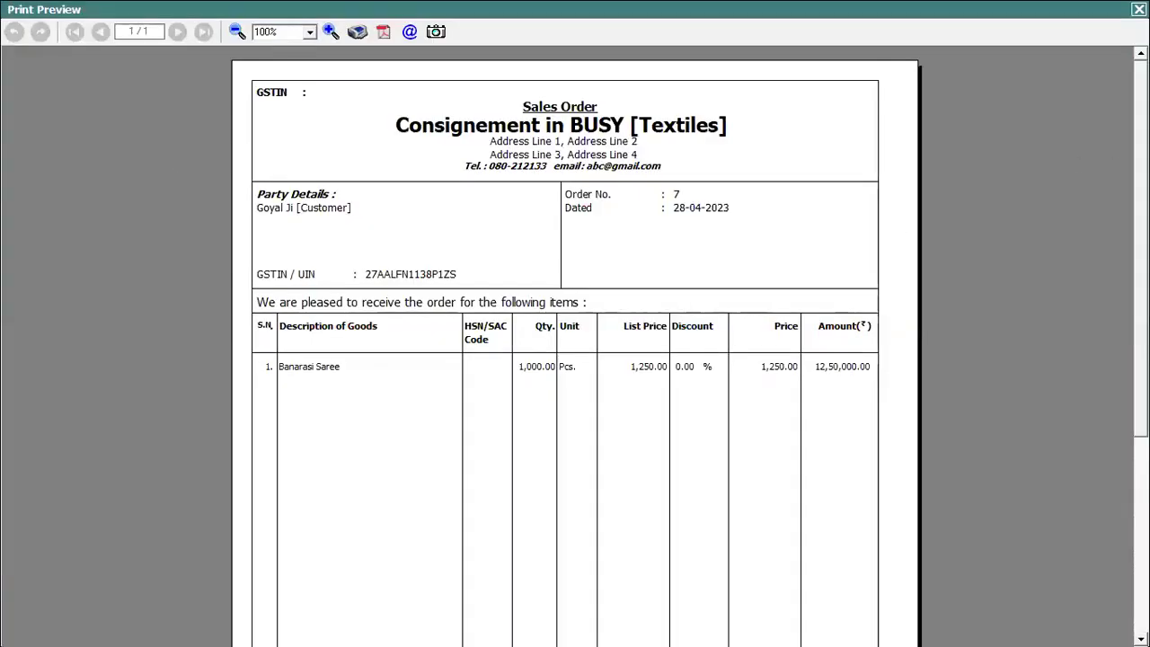
pyautogui.scroll(-5, 575, 346)
pyautogui.scroll(5, 1100, 204)
pyautogui.click(1138, 9)
pyautogui.press('Right')
pyautogui.press('Left')
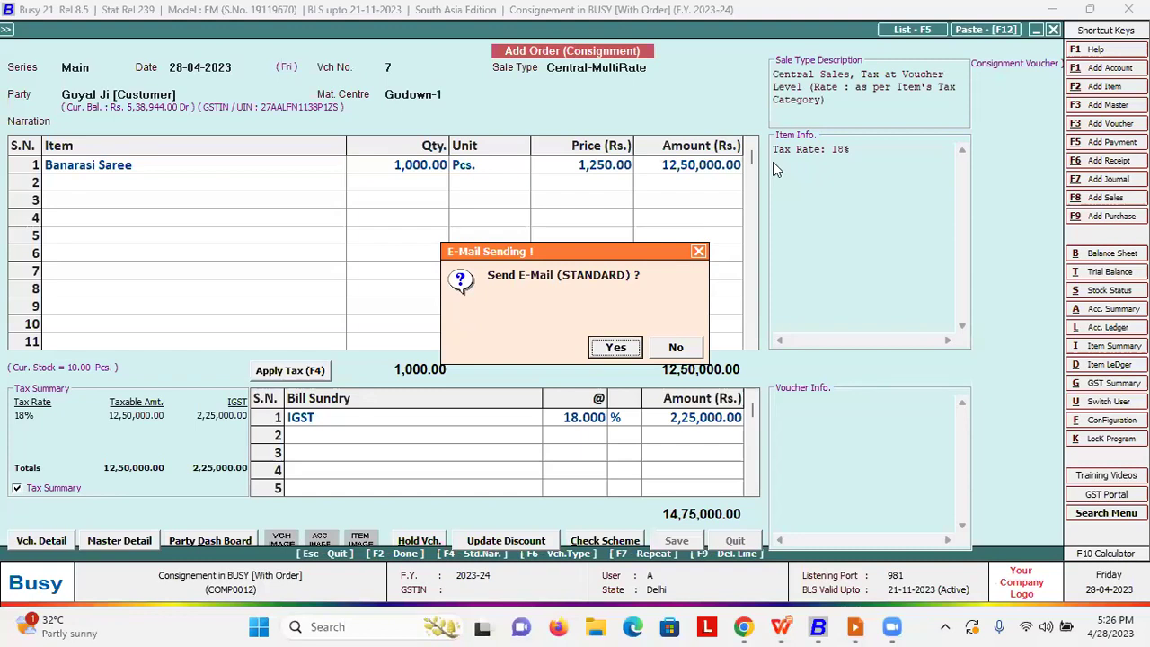
# Decline e-mailing the order and exit the voucher entry
pyautogui.press('Right')
pyautogui.press('Return')
pyautogui.press('Escape')
pyautogui.press('Return')
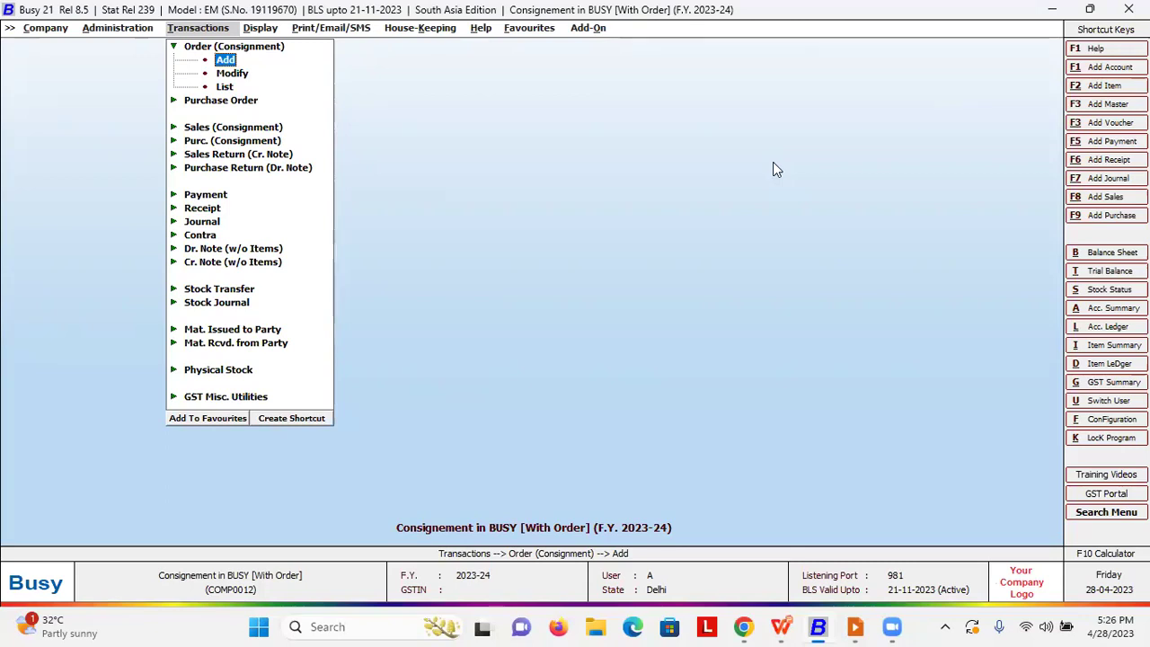
# Open the Customer-wise Margin configuration
pyautogui.press('Left')
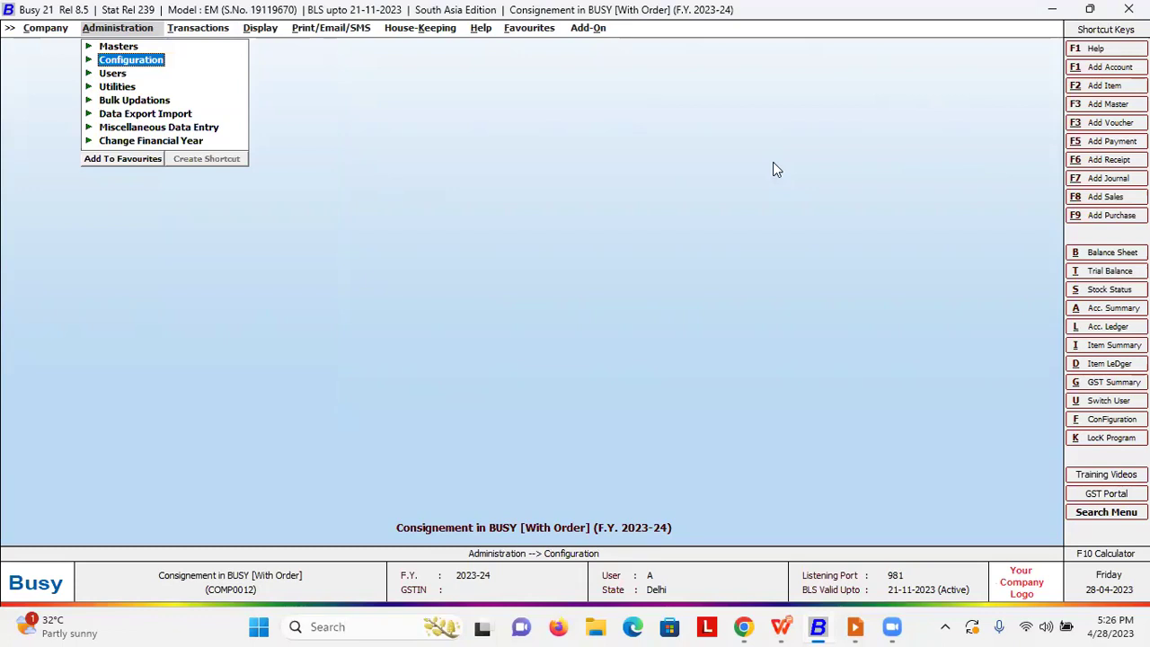
pyautogui.press('Right')
pyautogui.press('Down')
pyautogui.press('Down')
pyautogui.press('Down')
pyautogui.press('Down')
pyautogui.press('Down')
pyautogui.press('Down')
pyautogui.press('Down')
pyautogui.press('Down')
pyautogui.press('Down')
pyautogui.press('Down')
pyautogui.press('Down')
pyautogui.press('Down')
pyautogui.press('Down')
pyautogui.press('Down')
pyautogui.press('Down')
pyautogui.press('Down')
pyautogui.press('Down')
pyautogui.press('Down')
pyautogui.press('Down')
pyautogui.press('Down')
pyautogui.press('Up')
pyautogui.press('Up')
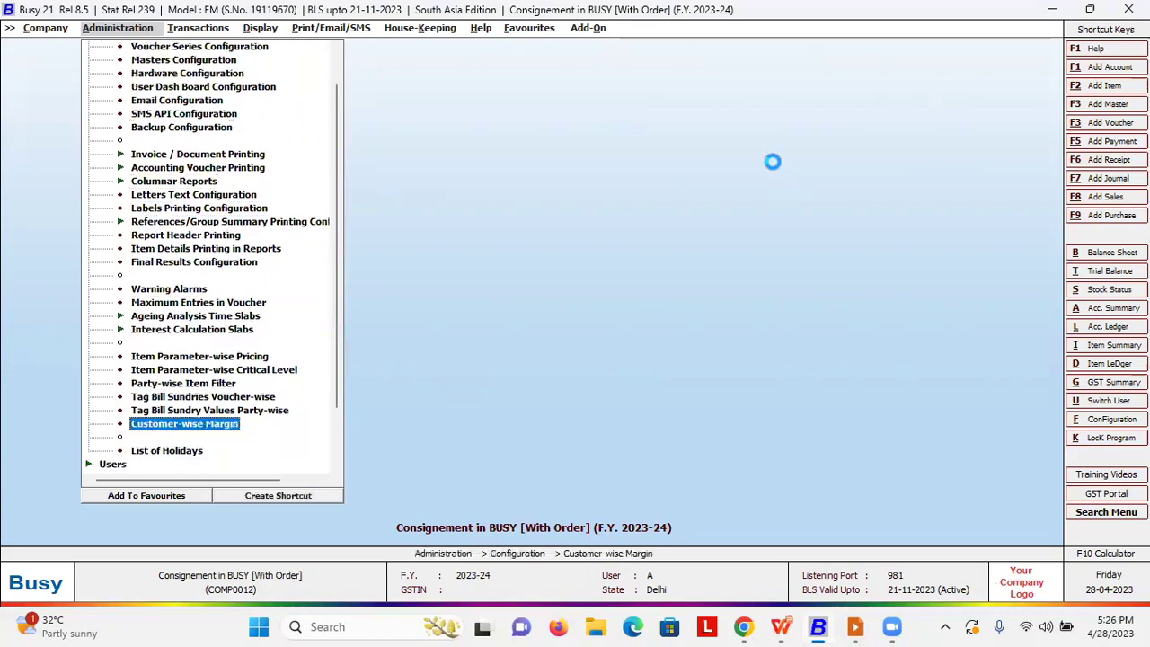
pyautogui.press('Return')
pyautogui.press('Return')
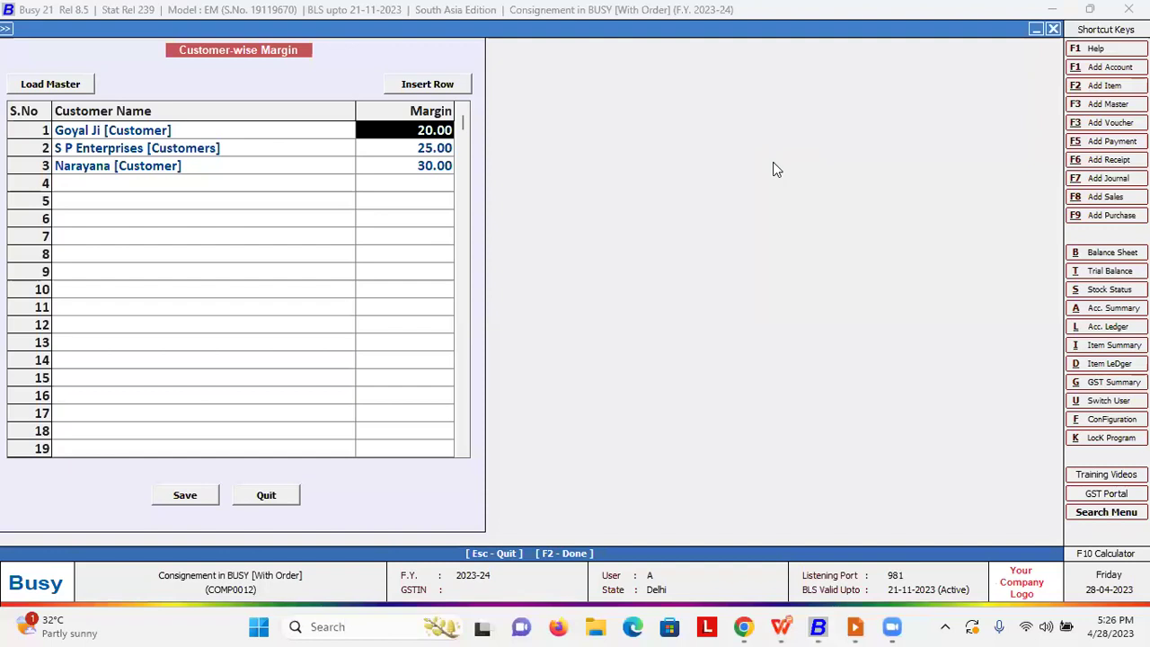
# Look over the customers and their margin percentages in the Customer-wise Margin list, and quit it without saving
pyautogui.press('Down')
pyautogui.press('Left')
pyautogui.press('Up')
pyautogui.press('Return')
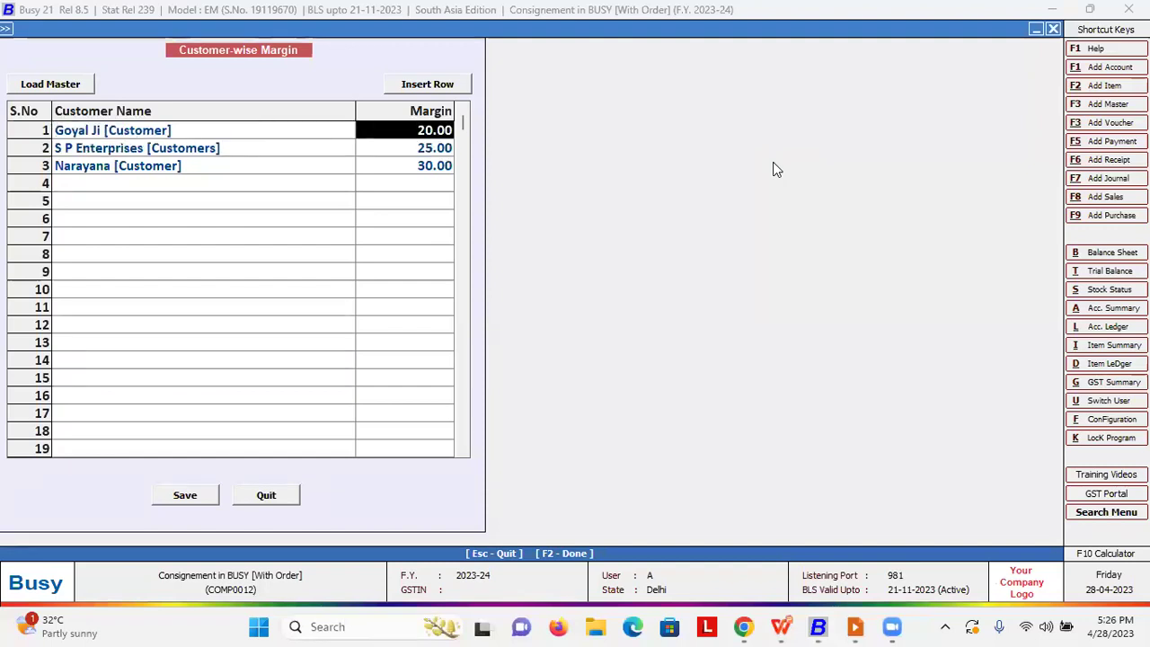
pyautogui.press('Down')
pyautogui.press('Left')
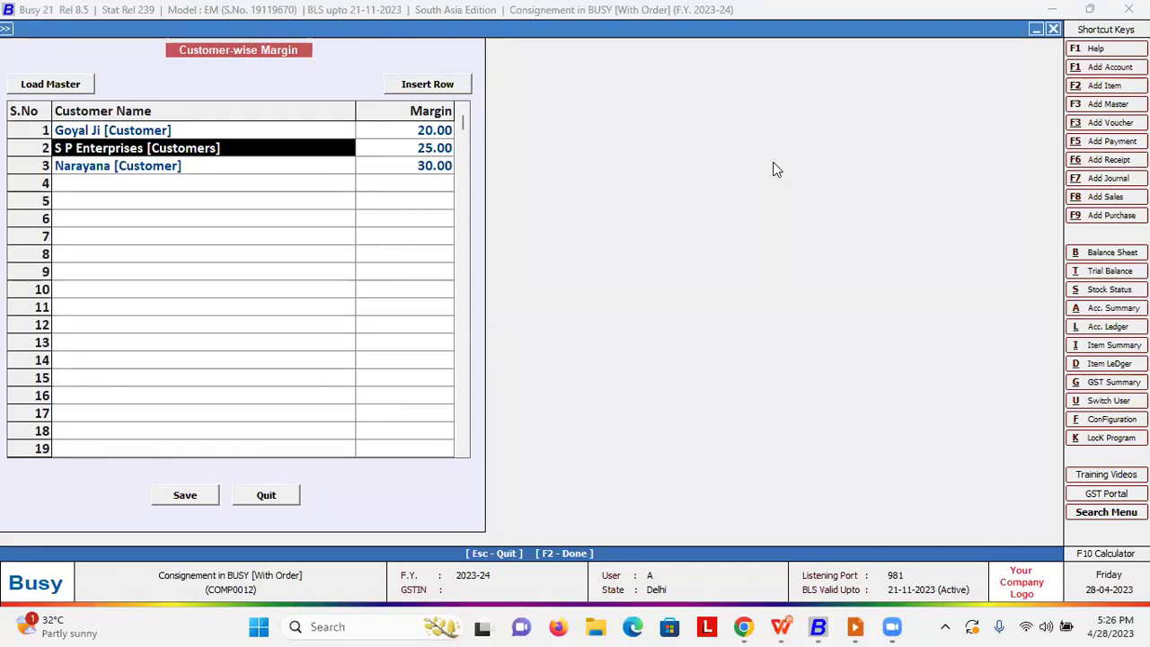
pyautogui.press('Right')
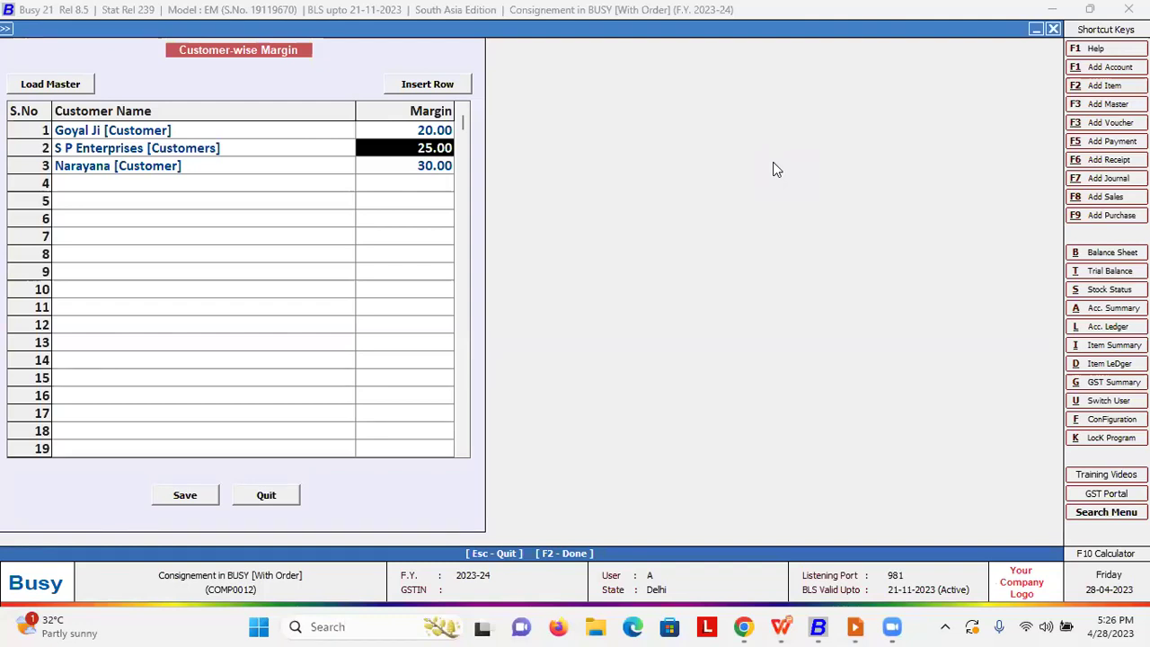
pyautogui.press('Escape')
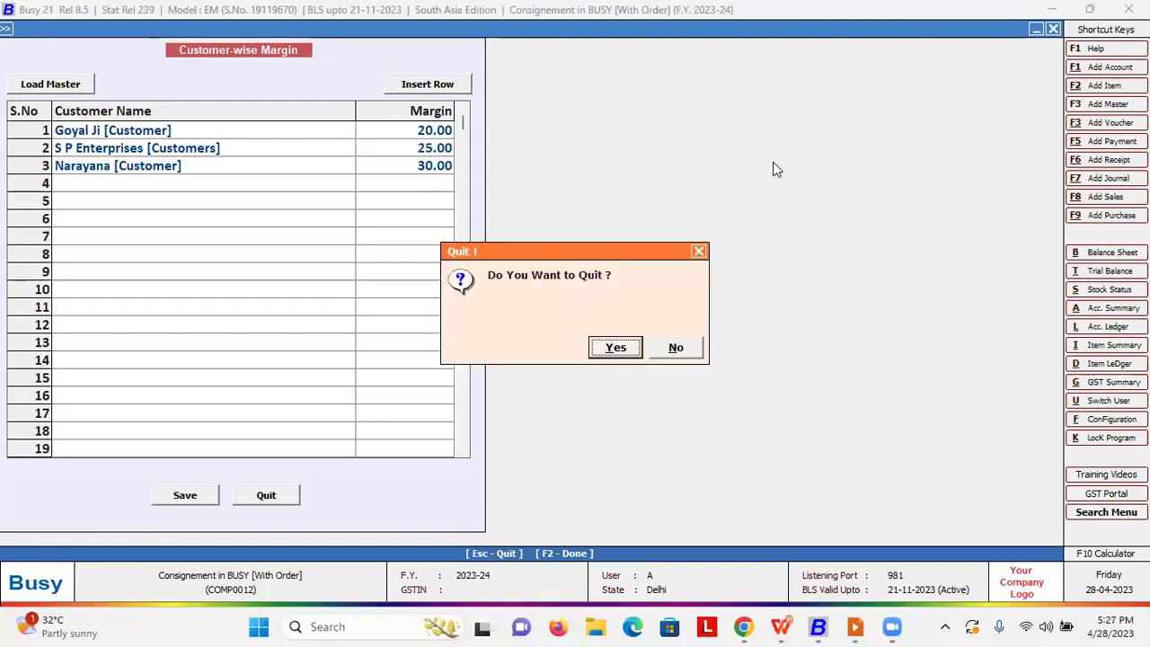
pyautogui.press('Return')
# Start a new consignment order voucher with S P Enterprises [Customers] as the party
pyautogui.press('Right')
pyautogui.press('Return')
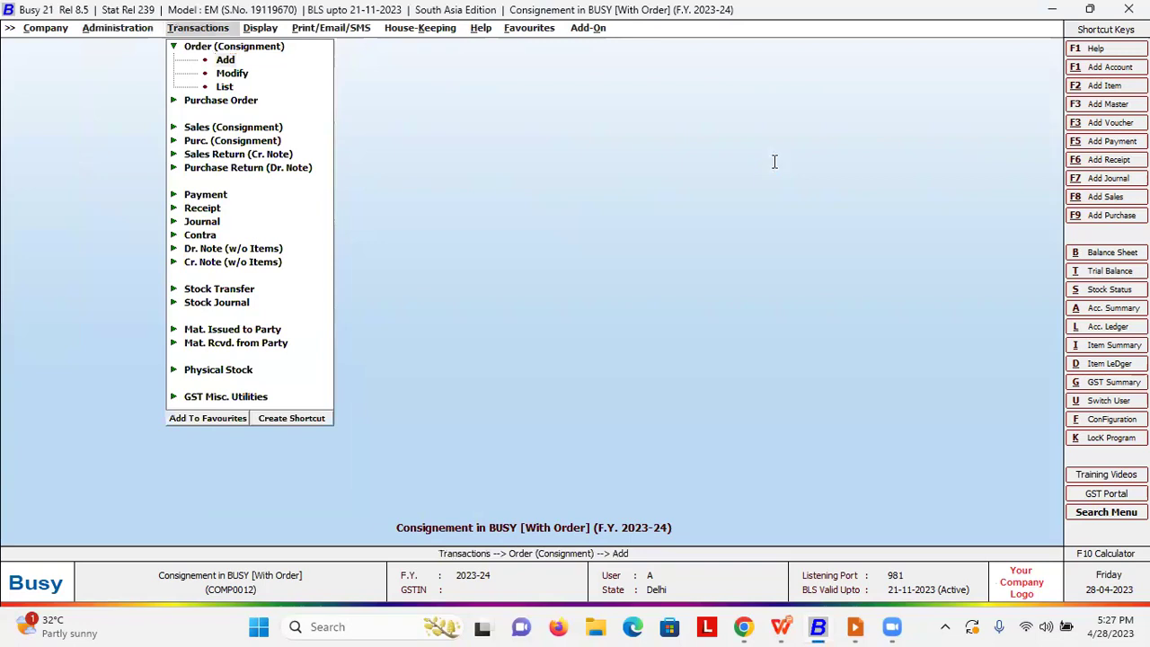
pyautogui.press('Return')
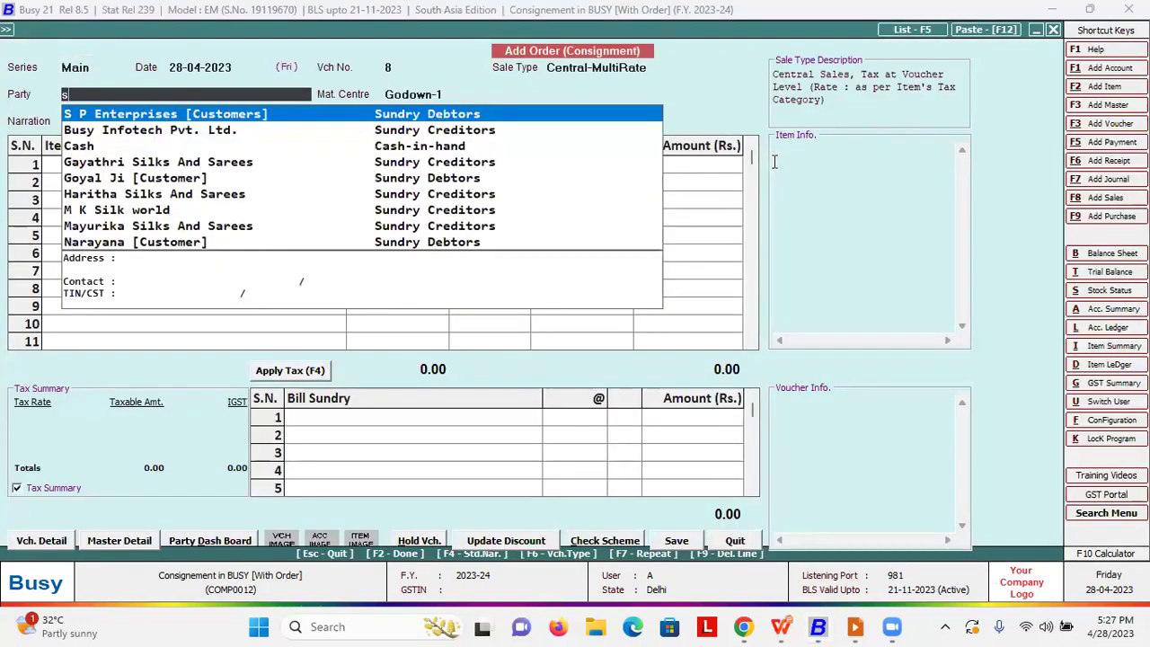
pyautogui.press('Return')
# Set Consignment Reqd. to Y with vendor type Multiple Vendors, and accept the order's consignment details
pyautogui.press('y')
pyautogui.press('Return')
pyautogui.press('Down')
pyautogui.press('Return')
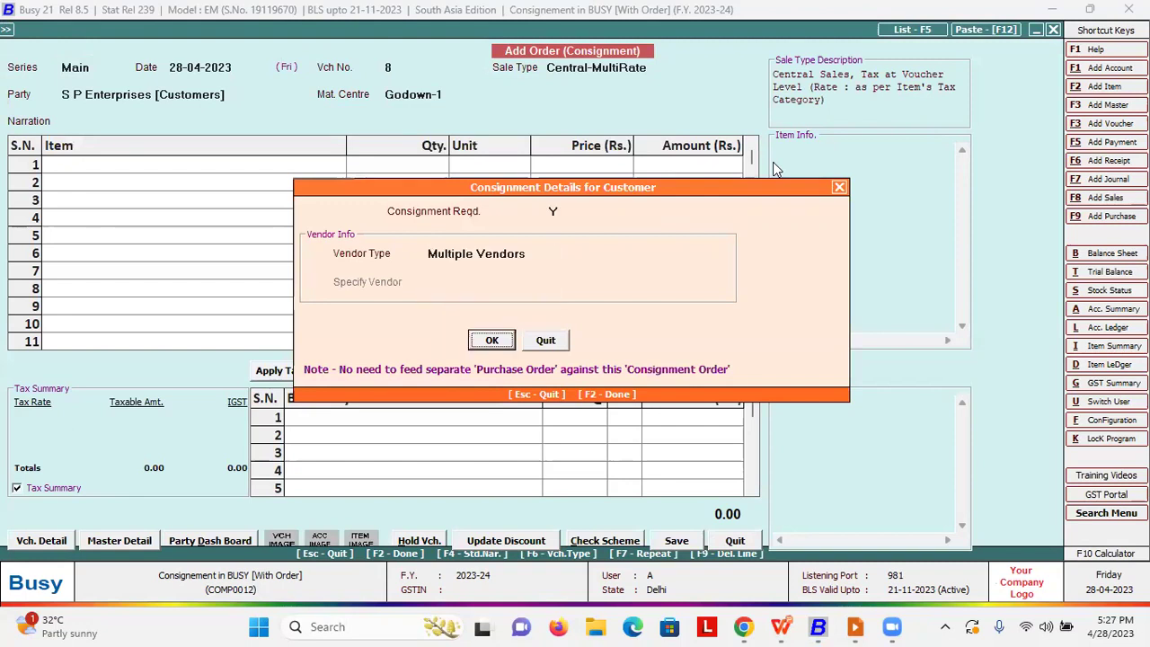
pyautogui.press('Return')
pyautogui.press('Return')
pyautogui.press('Return')
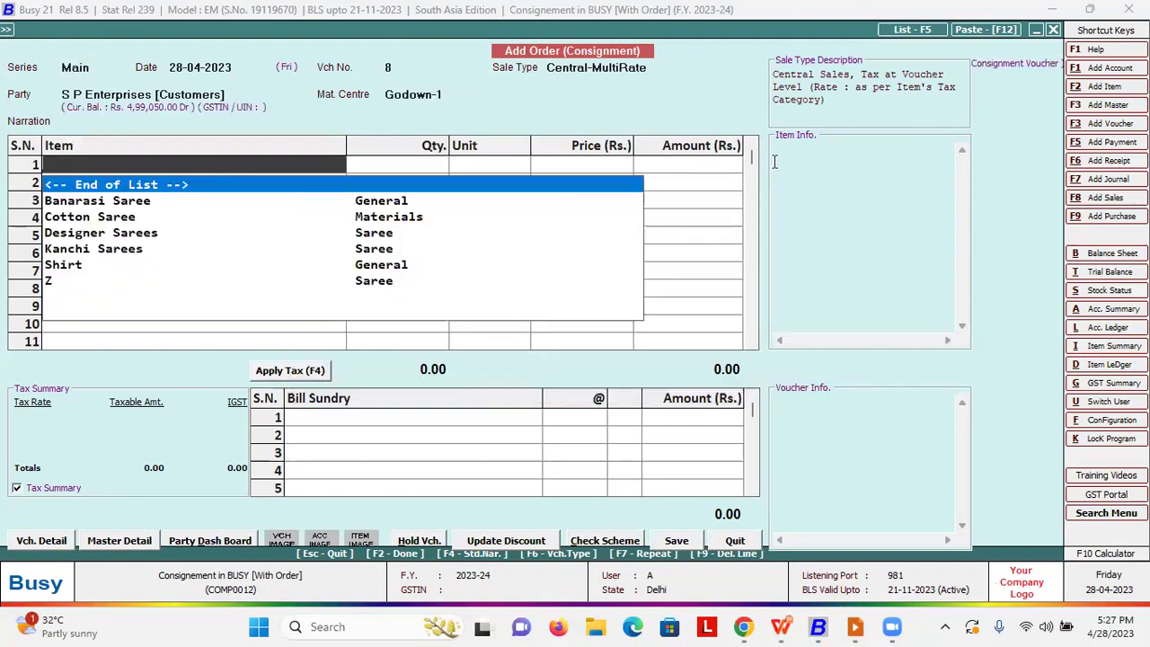
# Enter Banarasi Saree as the first item, from vendor Gayathri Silks And Sarees, with a quantity of 100 Pcs
pyautogui.press('Down')
pyautogui.press('Return')
pyautogui.press('Down')
pyautogui.press('Return')
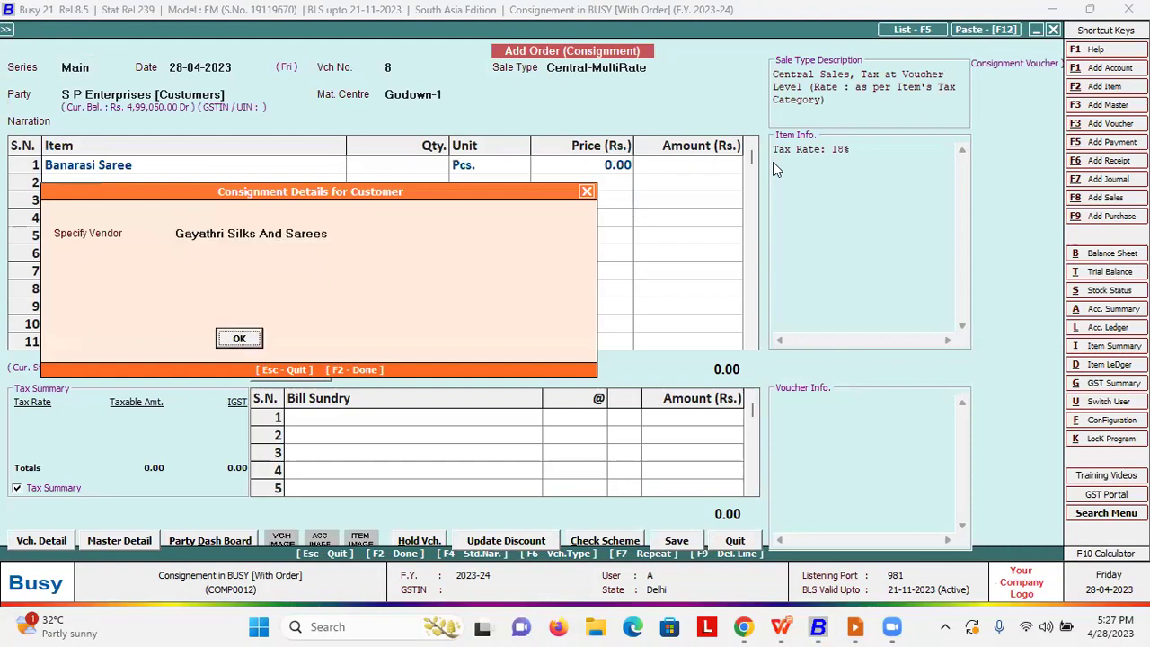
pyautogui.press('Return')
pyautogui.write('100')
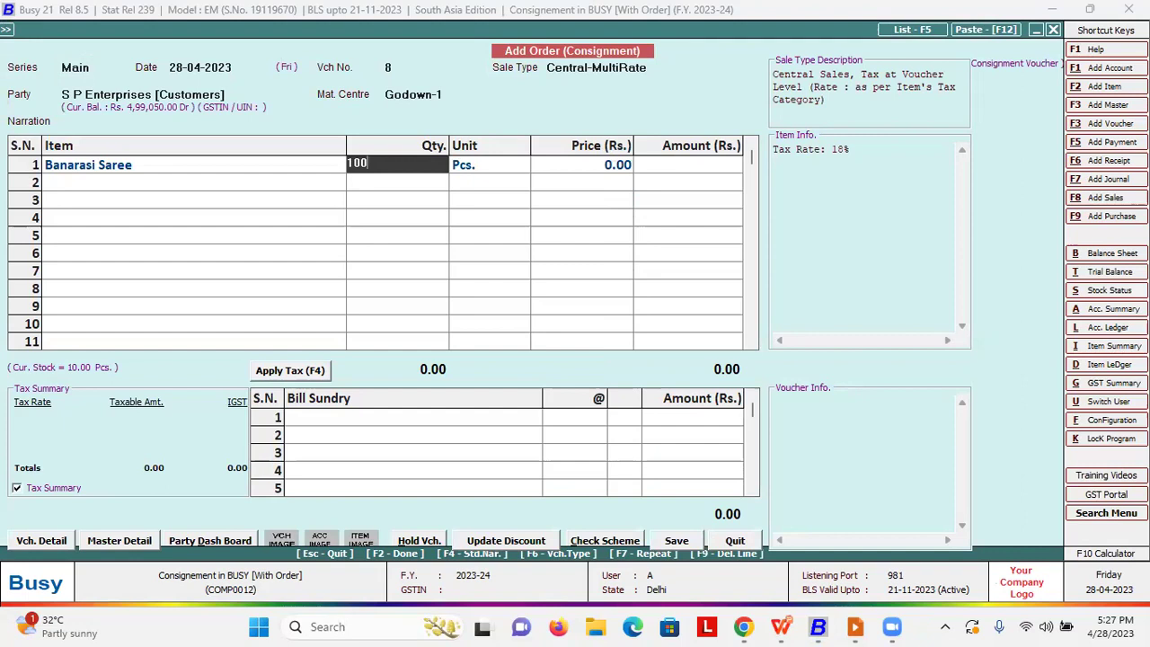
pyautogui.press('Return')
pyautogui.press('Return')
# Set the first item's purchase price to 1,100 and accept the 25% margin, sale price and discount details
pyautogui.write('1,10')
pyautogui.write('00')
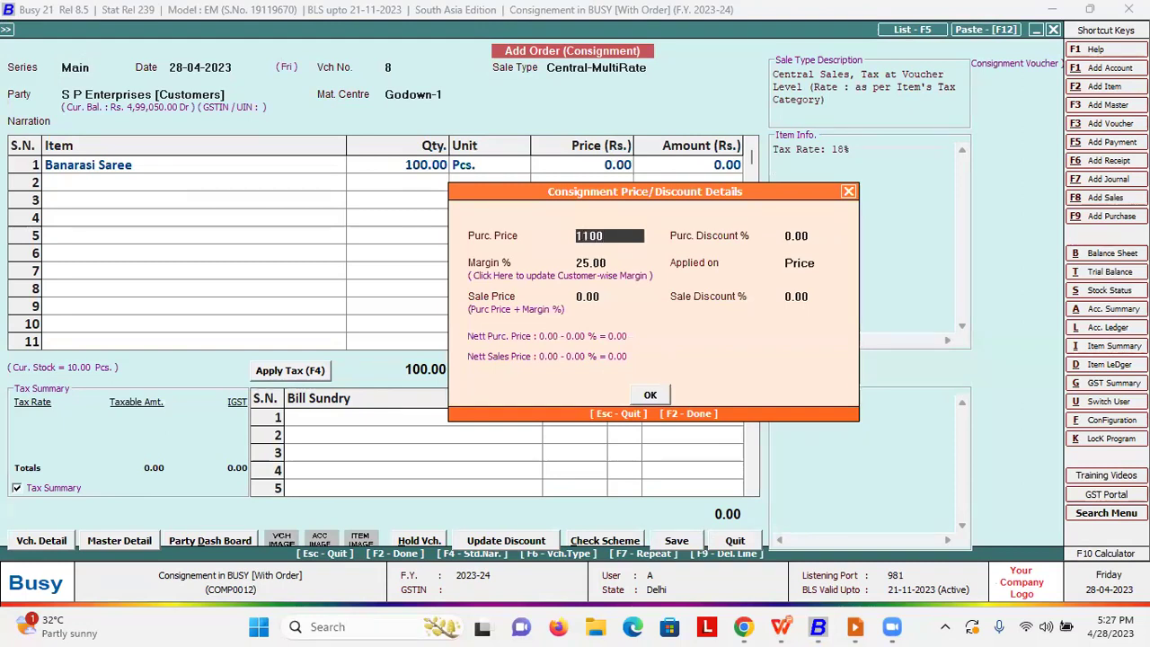
pyautogui.press('Return')
pyautogui.press('Return')
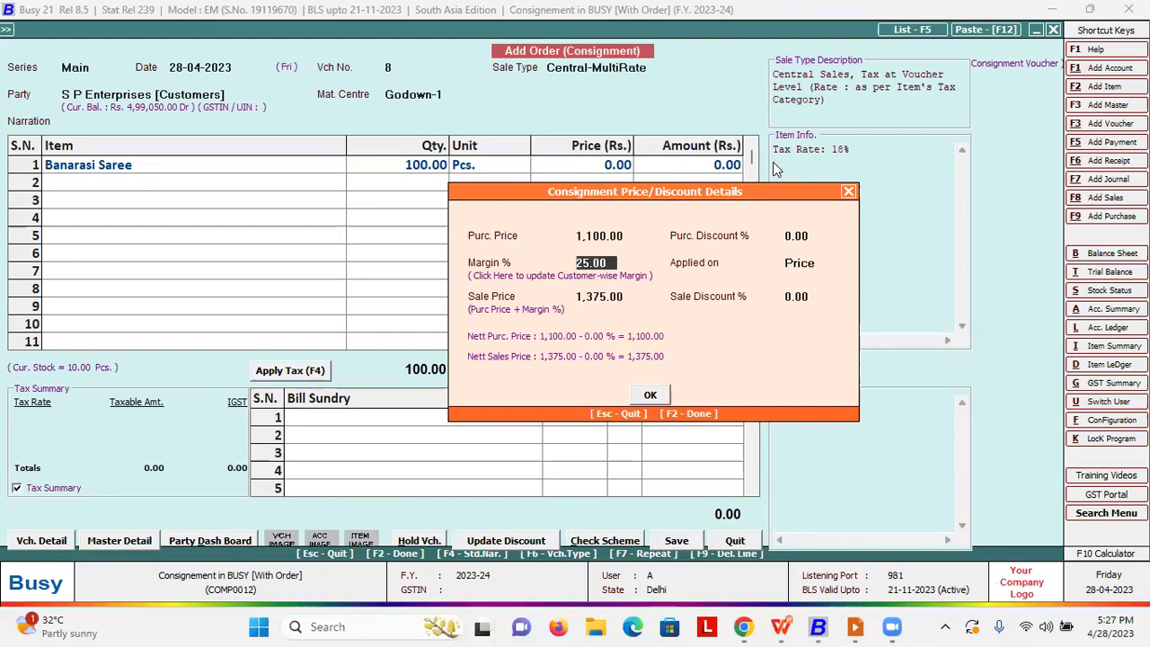
pyautogui.press('Return')
pyautogui.press('Return')
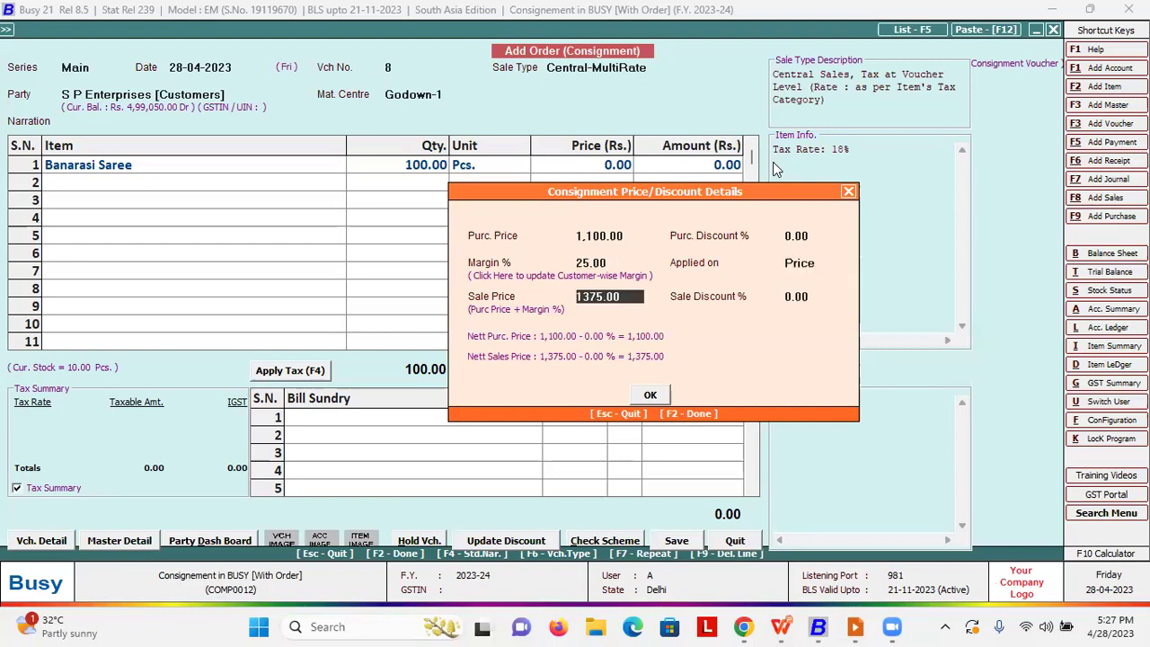
pyautogui.press('Return')
pyautogui.press('Return')
pyautogui.press('Return')
pyautogui.press('Return')
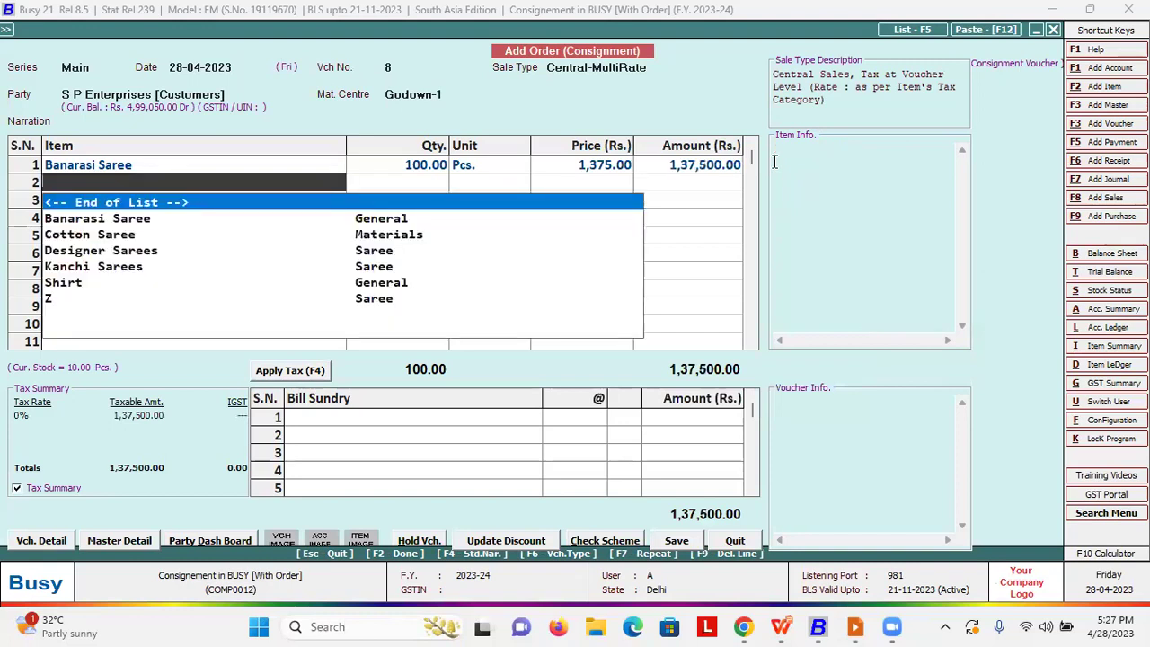
# Enter Banarasi Saree again as the second item, from vendor Haritha Silks And Sarees, with a quantity of 10
pyautogui.press('Down')
pyautogui.press('Return')
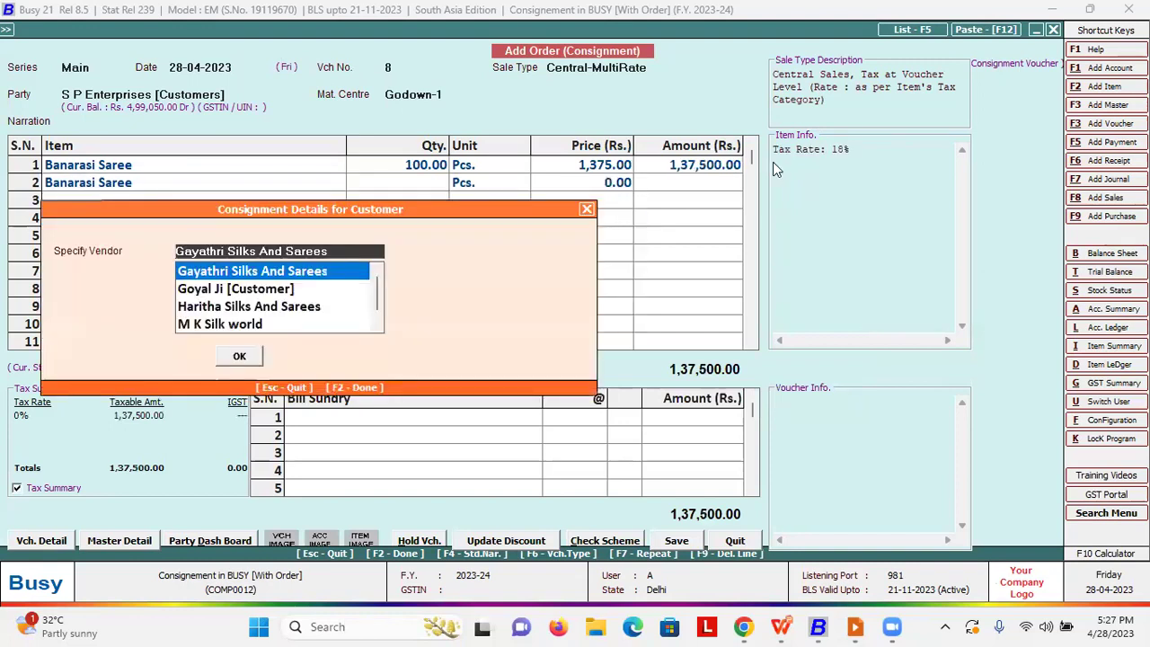
pyautogui.press('Down')
pyautogui.press('Down')
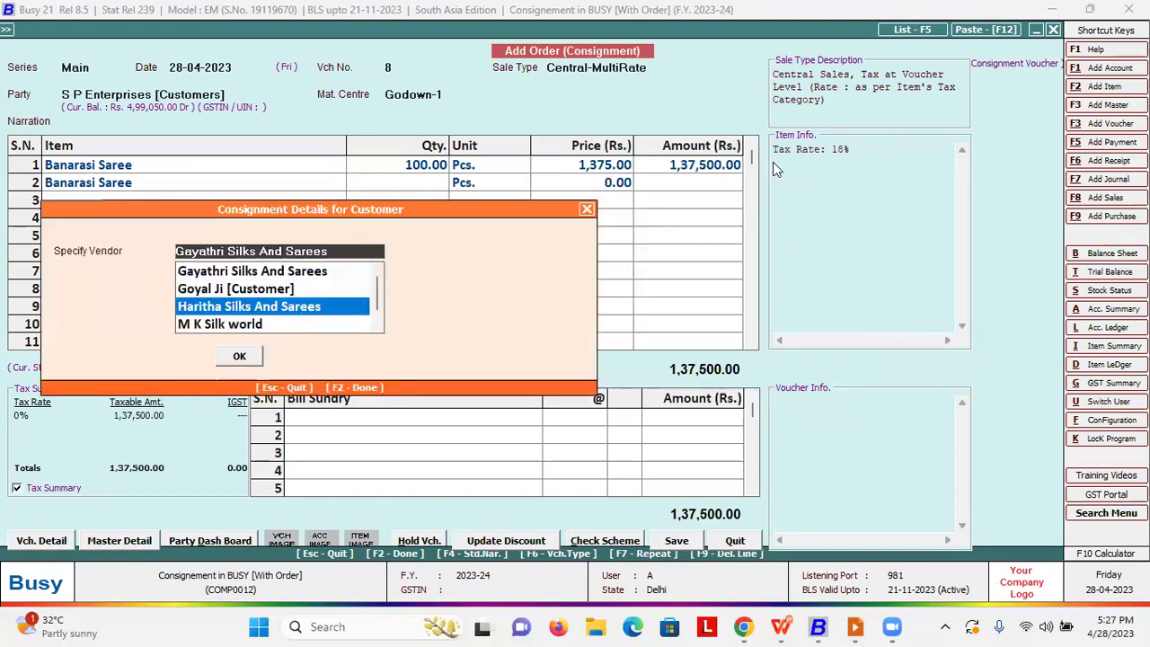
pyautogui.press('Return')
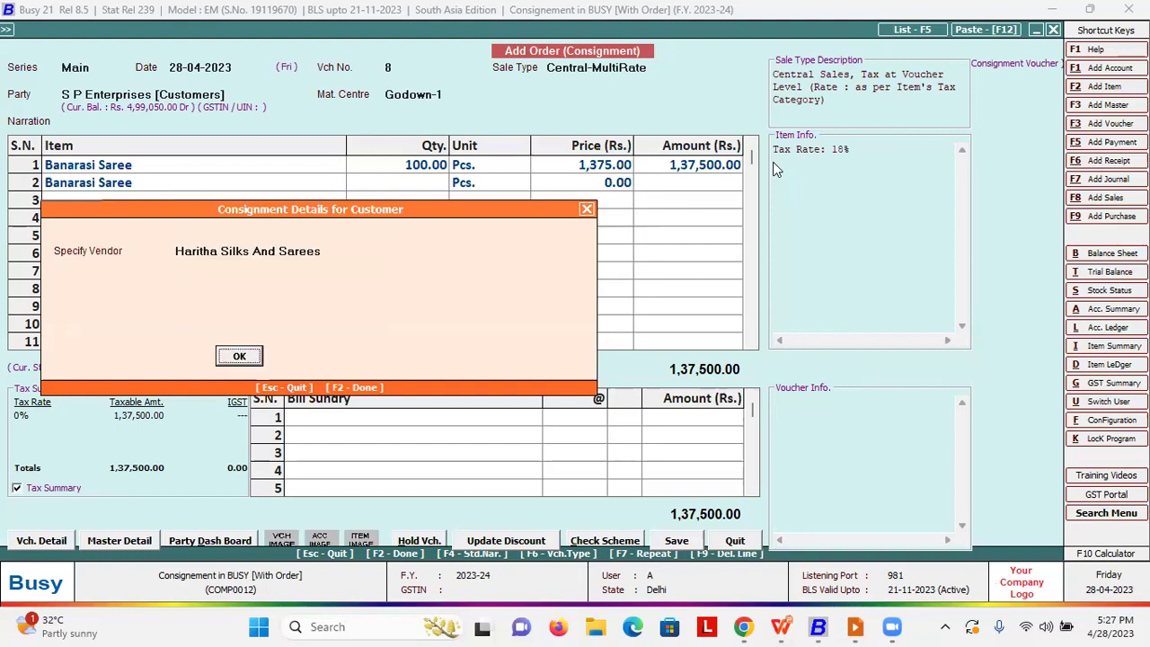
pyautogui.press('Return')
pyautogui.write('1999')
pyautogui.press('BackSpace')
pyautogui.press('BackSpace')
pyautogui.press('BackSpace')
pyautogui.press('BackSpace')
pyautogui.write('1')
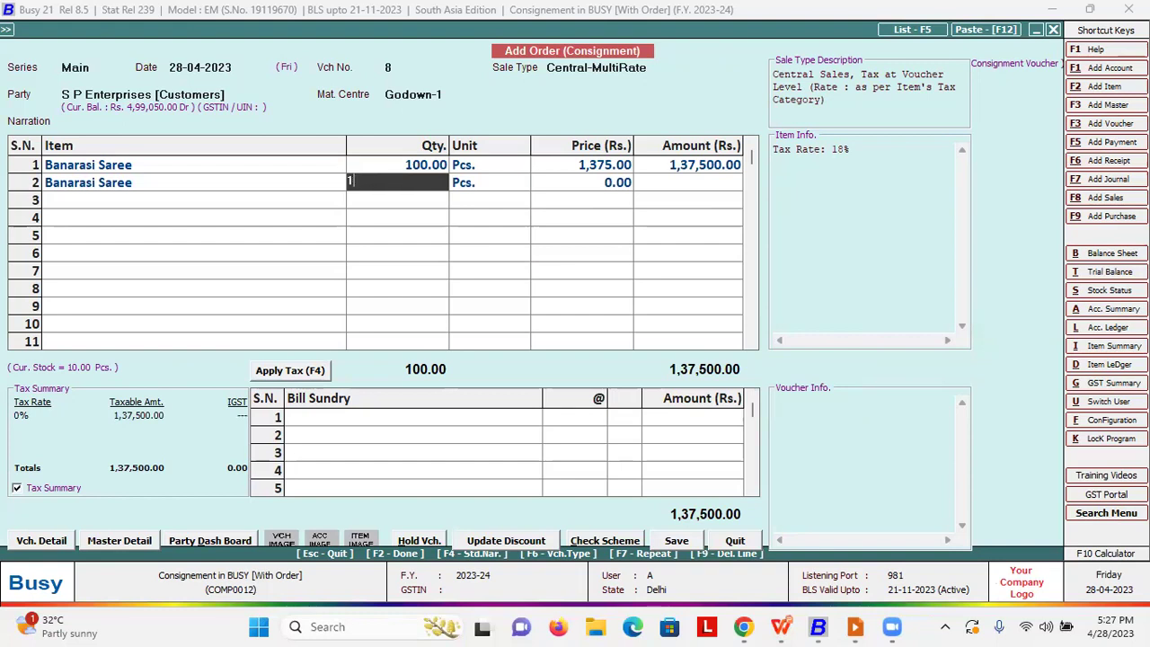
pyautogui.write('0')
pyautogui.press('Return')
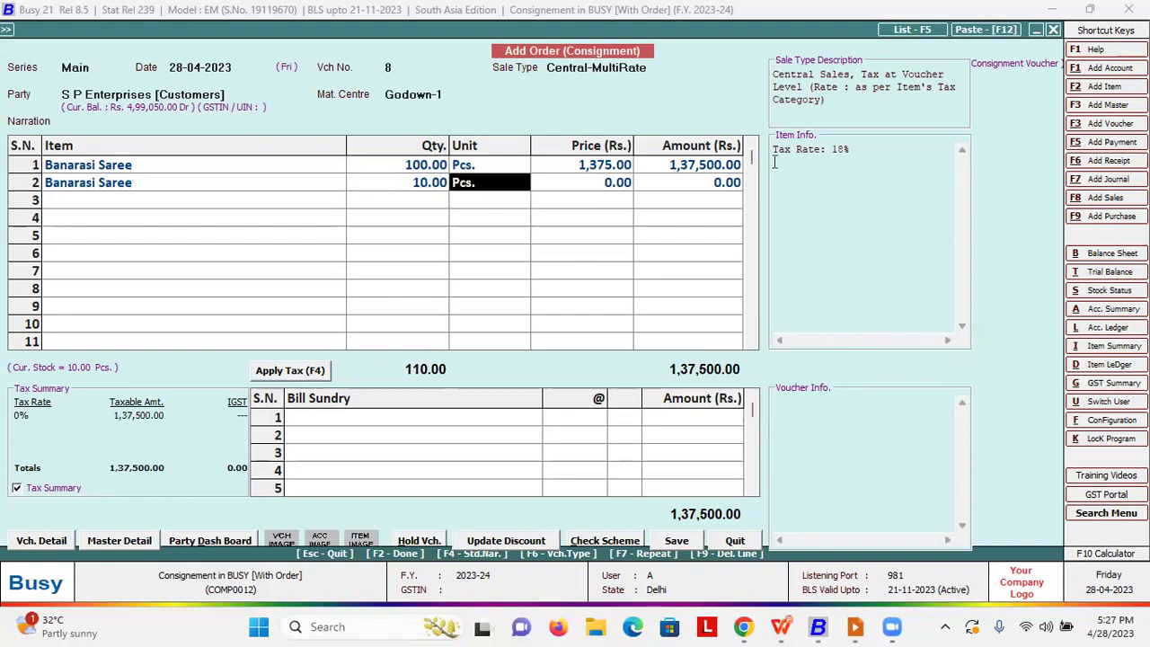
# Set the second item's purchase price to 1,200 and accept the 25% margin, sale price and discount details
pyautogui.press('Return')
pyautogui.write('1')
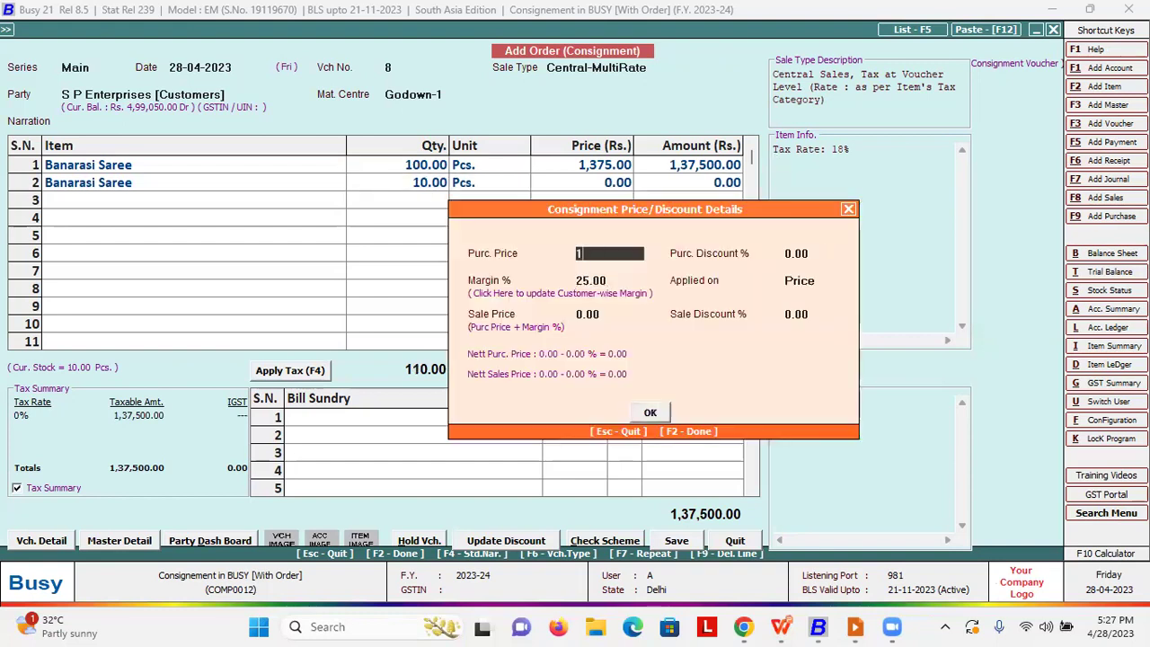
pyautogui.write(',200')
pyautogui.press('Return')
pyautogui.press('Return')
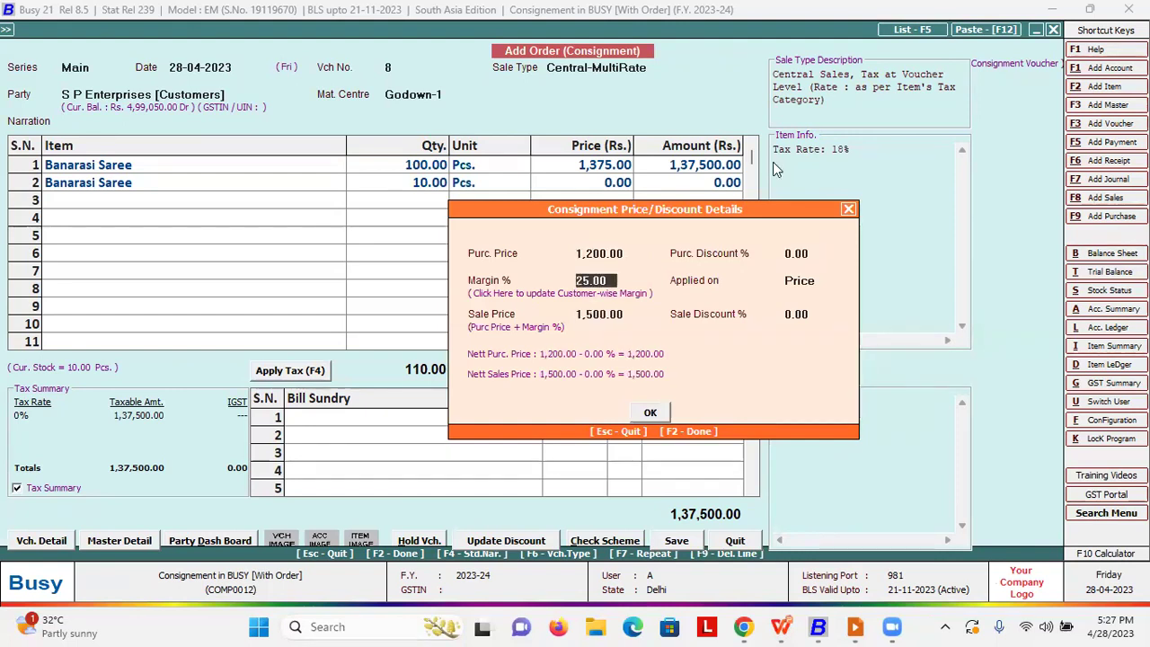
pyautogui.press('Return')
pyautogui.press('Return')
pyautogui.press('Return')
pyautogui.press('Return')
pyautogui.press('Return')
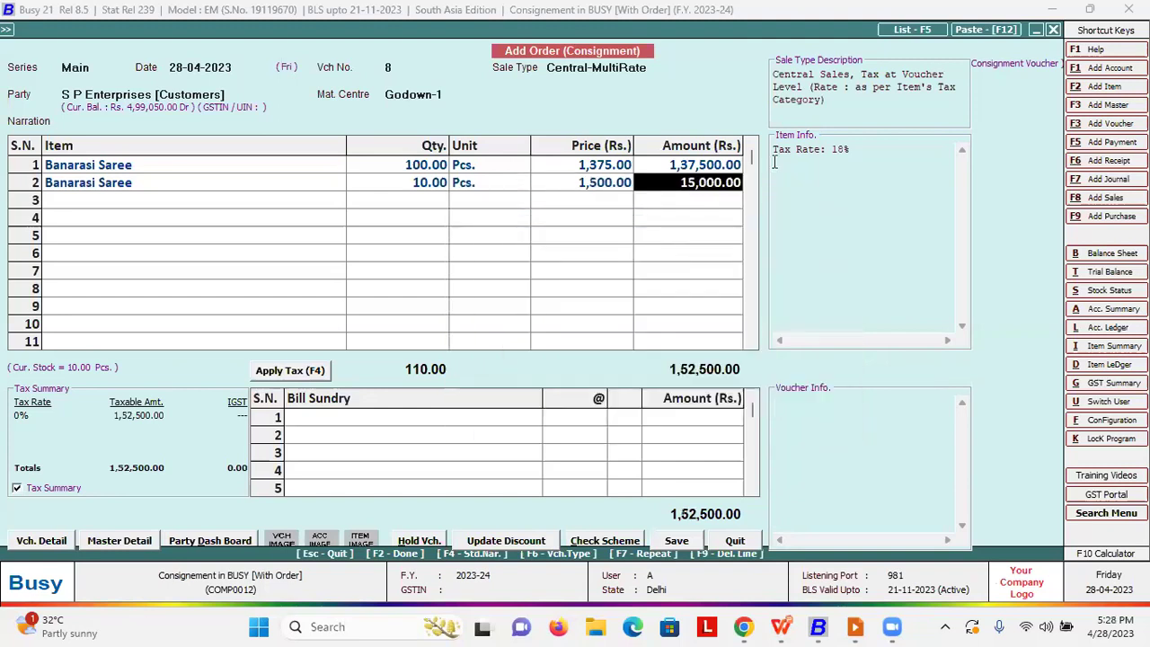
# Finish the item list, apply IGST at 18% as a bill sundry, and save the order voucher
pyautogui.press('Return')
pyautogui.press('Return')
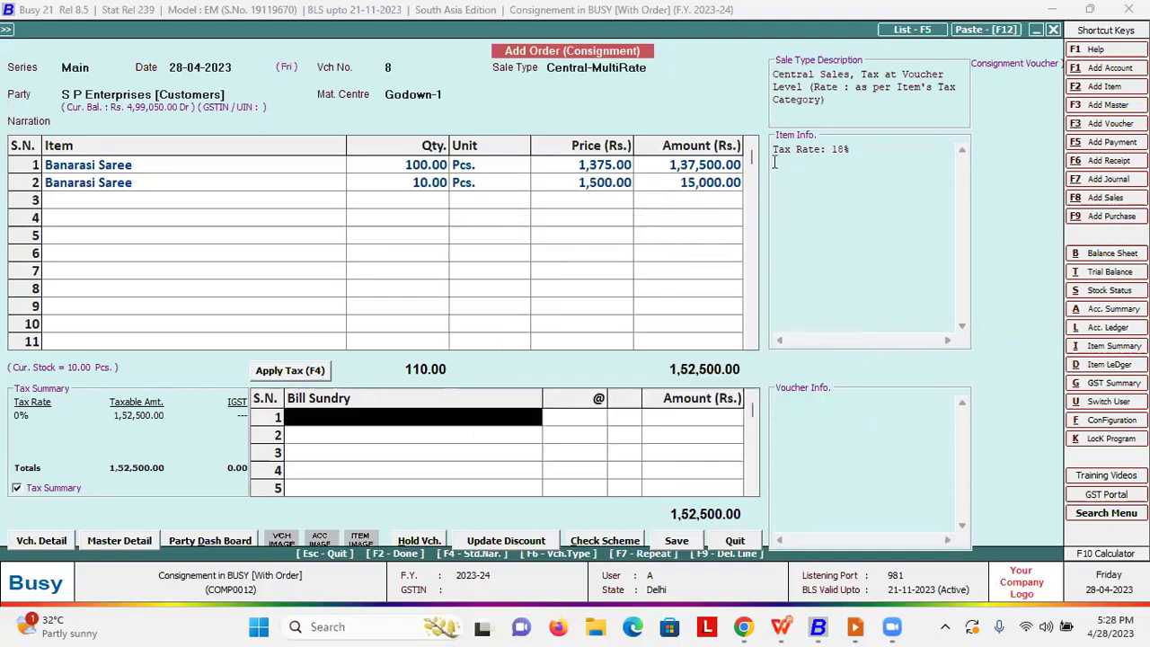
pyautogui.press('F2')
pyautogui.press('F2')
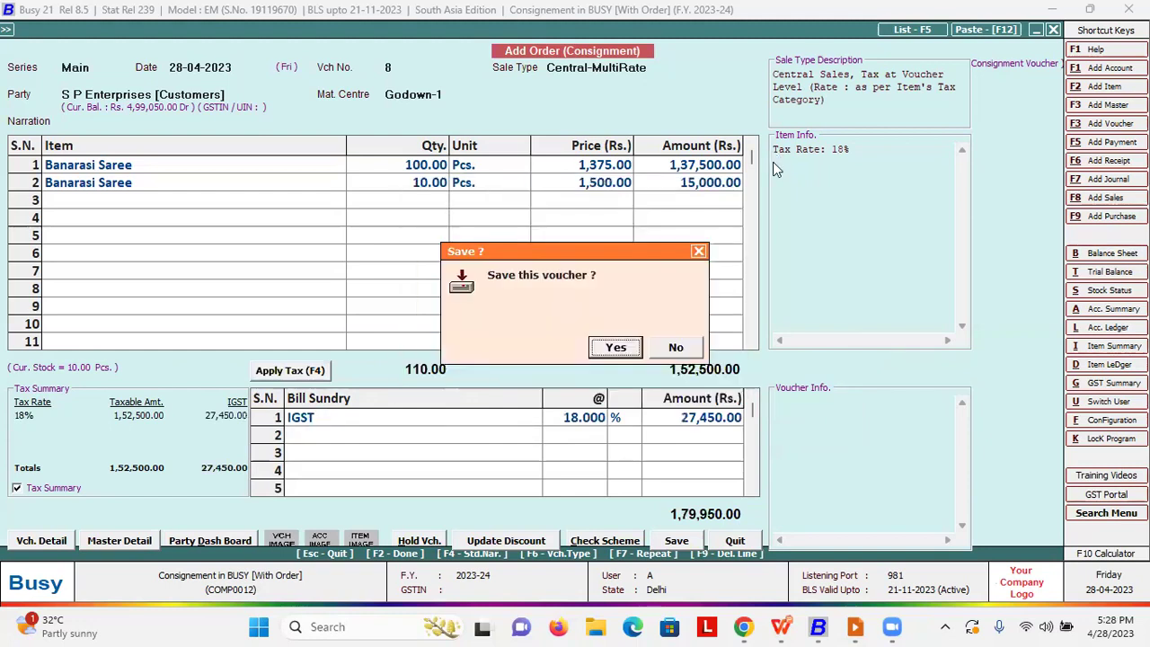
pyautogui.press('Return')
# Decline printing and e-mailing the saved sales order, and exit the order entry
pyautogui.press('Right')
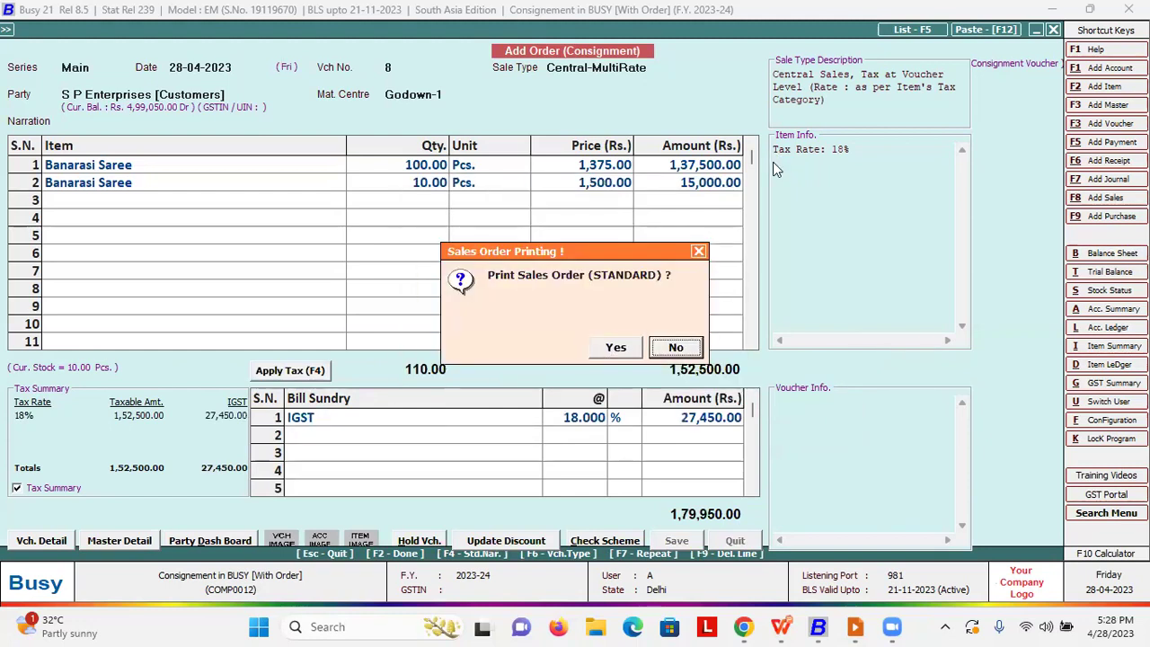
pyautogui.press('Return')
pyautogui.press('Right')
pyautogui.press('Return')
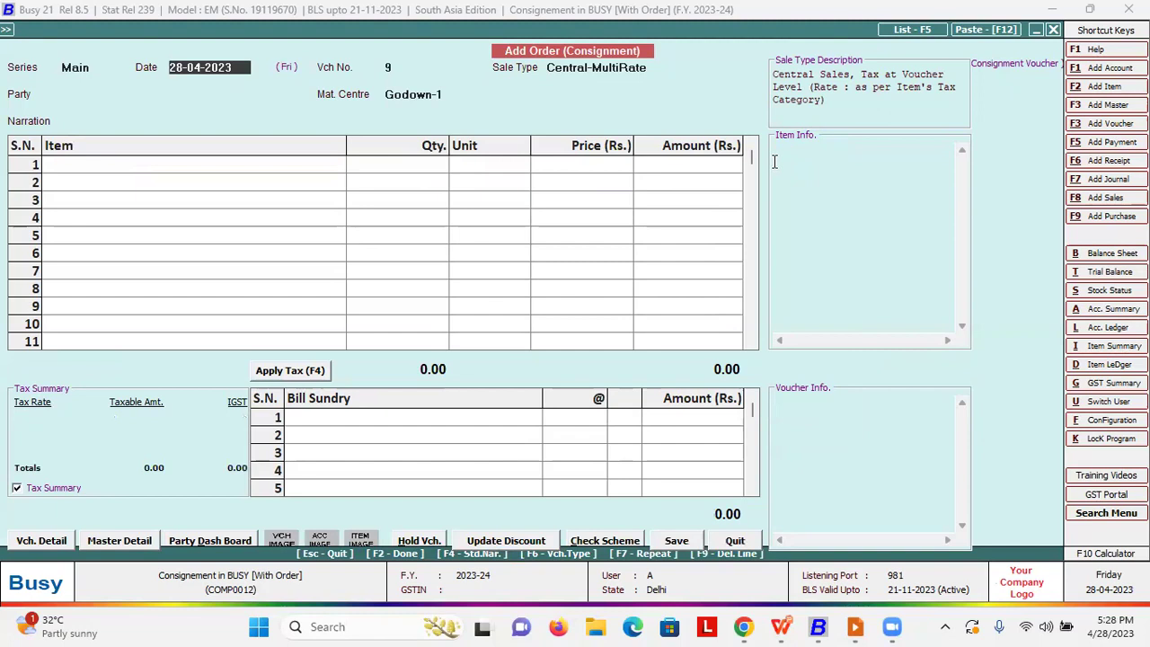
pyautogui.press('Escape')
pyautogui.press('Return')
# Open a new Purc. (Consignment) voucher for entry
pyautogui.press('Down')
pyautogui.press('Down')
pyautogui.press('Down')
pyautogui.press('Down')
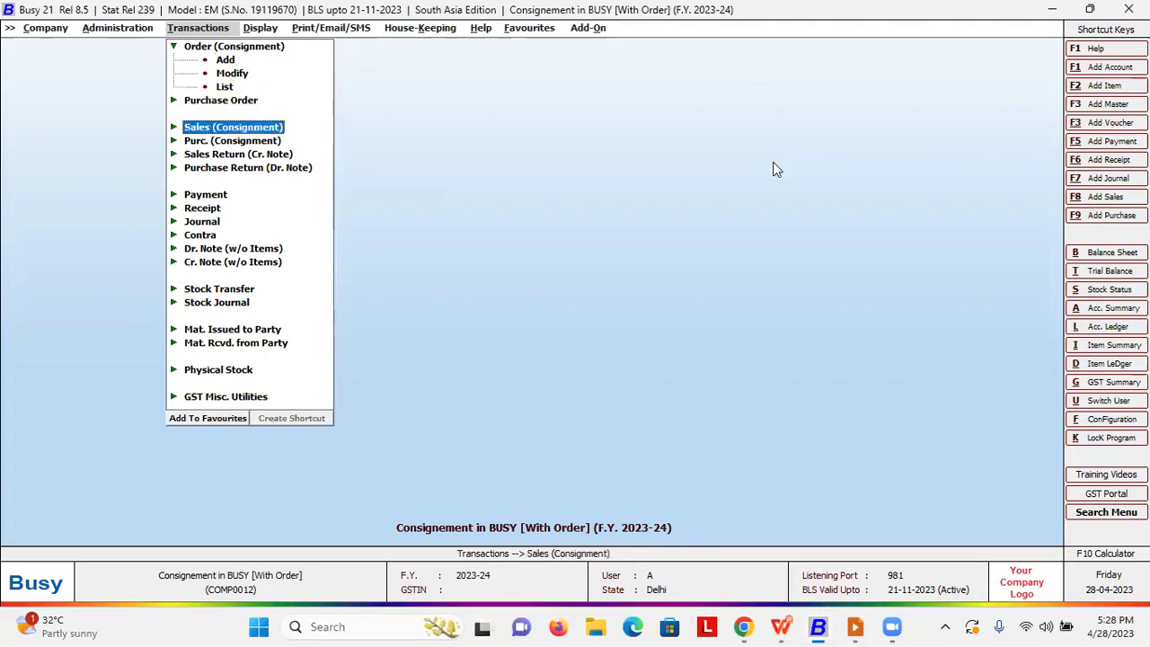
pyautogui.press('Down')
pyautogui.press('Return')
pyautogui.press('Return')
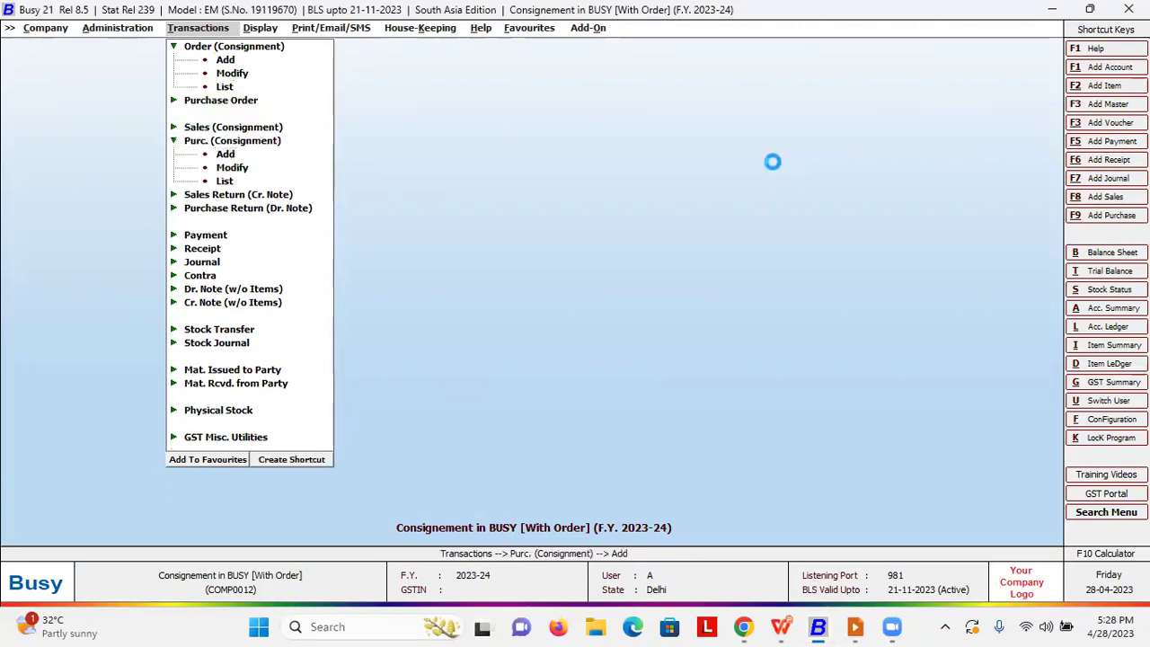
# Accept the purchase voucher's series and date, and choose Haritha Silks And Sarees as the party
pyautogui.press('Return')
pyautogui.press('Return')
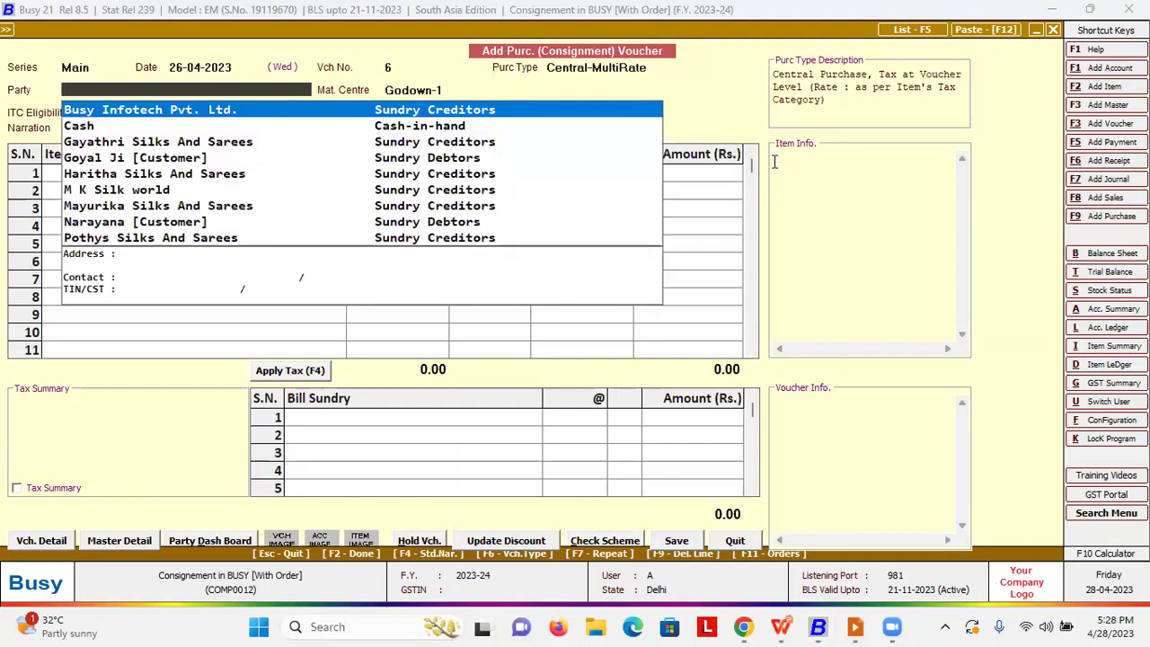
pyautogui.write('har')
pyautogui.press('Return')
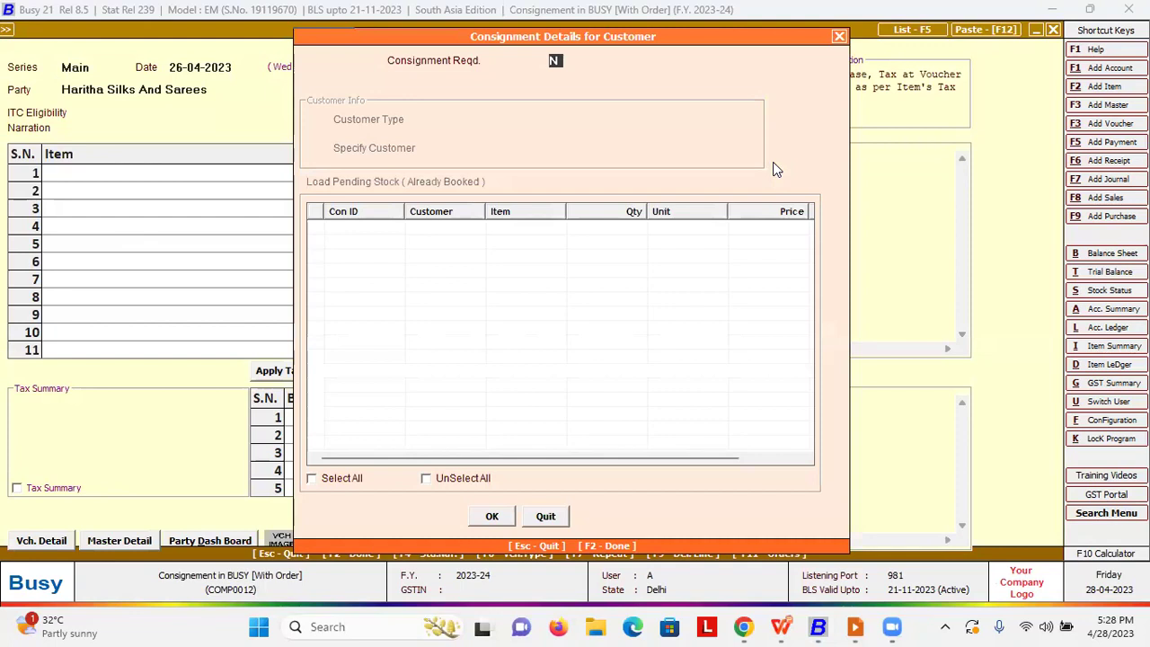
# Enable consignment for the purchase voucher and set the customer type to Single Customer
pyautogui.press('y')
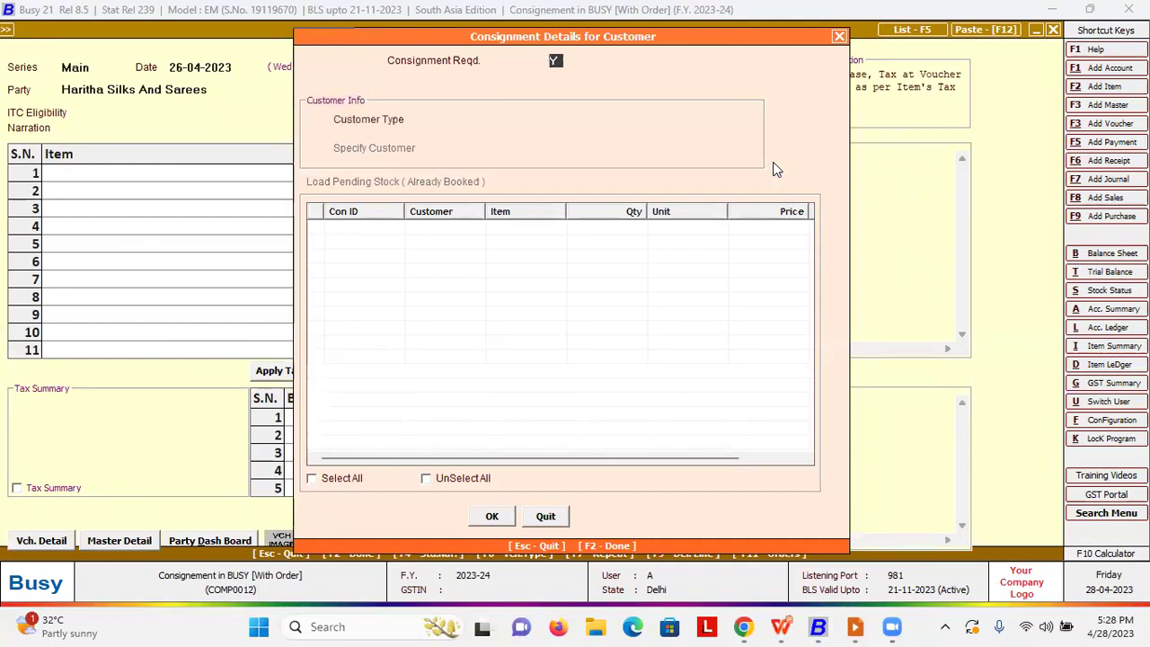
pyautogui.press('Return')
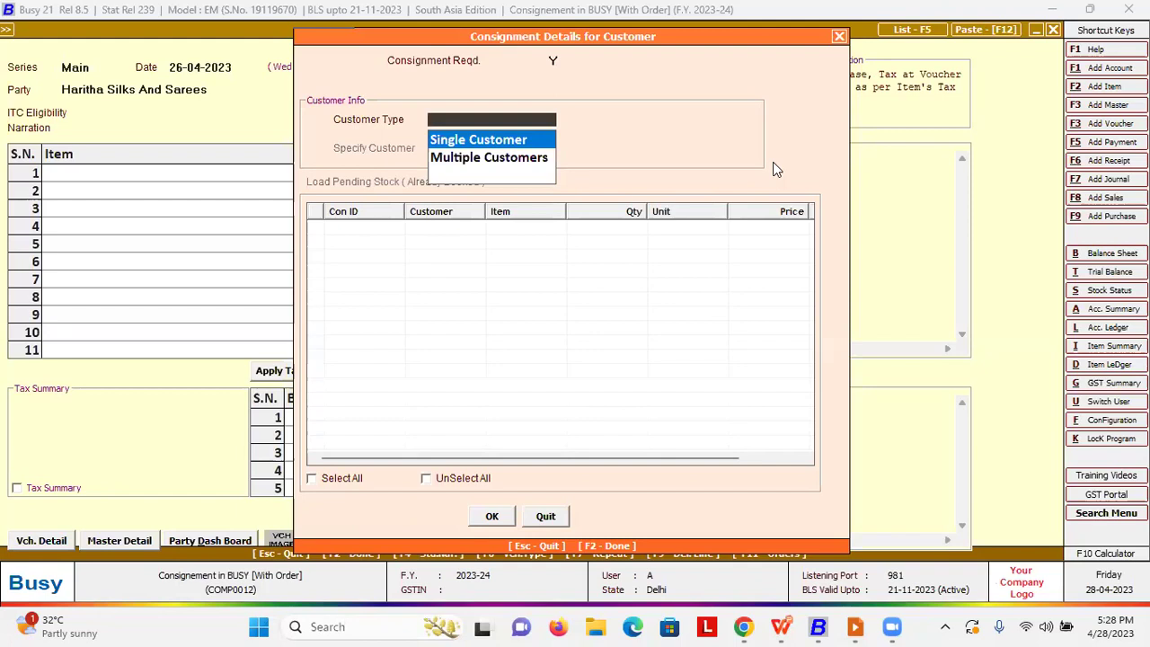
pyautogui.press('Down')
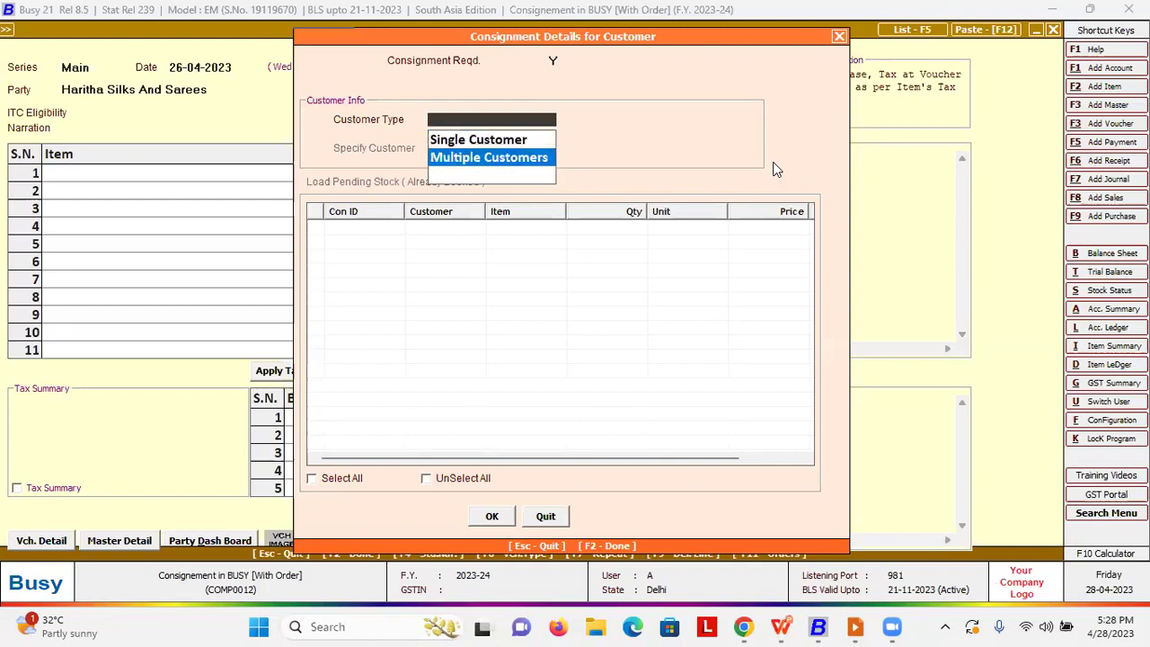
pyautogui.press('Up')
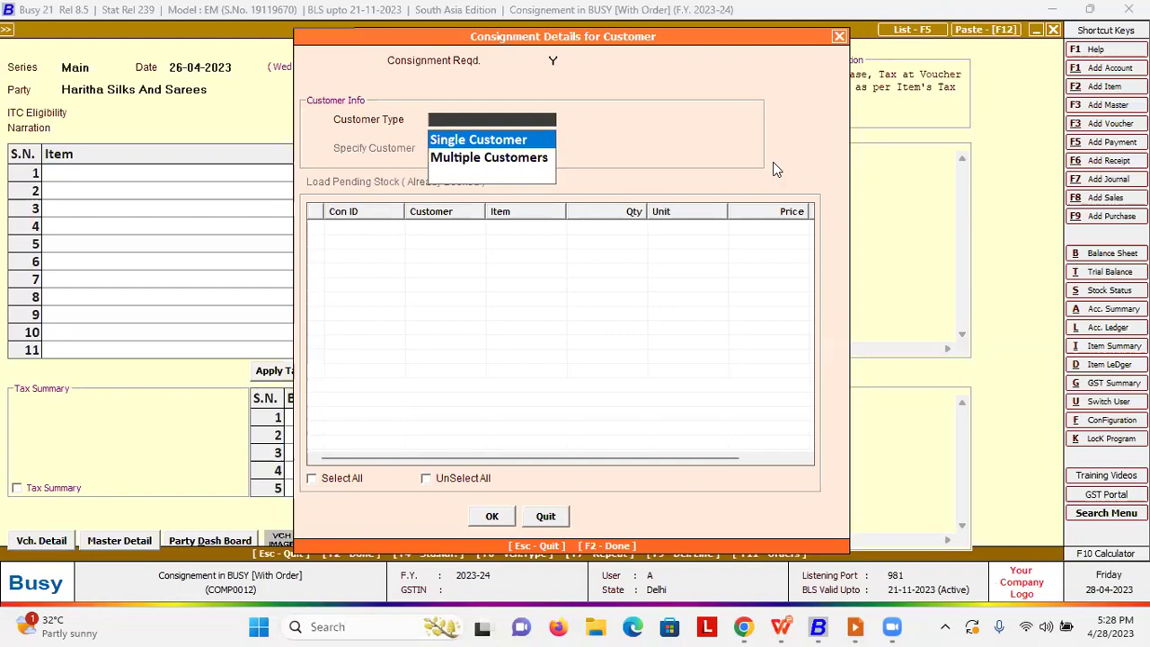
pyautogui.press('Down')
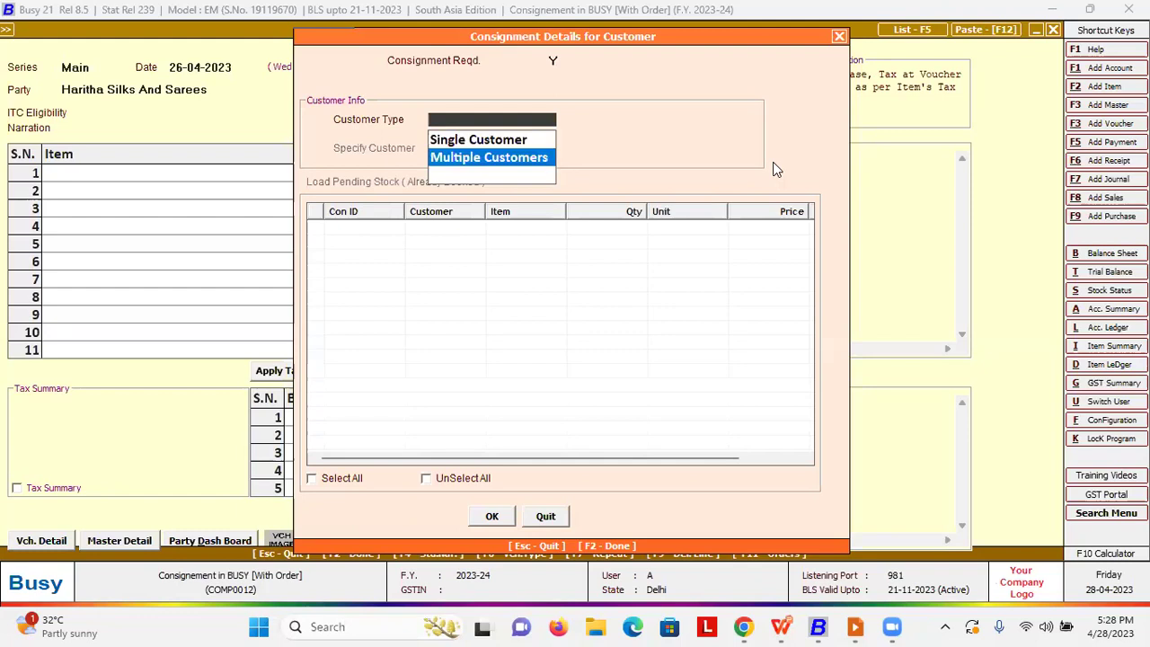
pyautogui.press('Up')
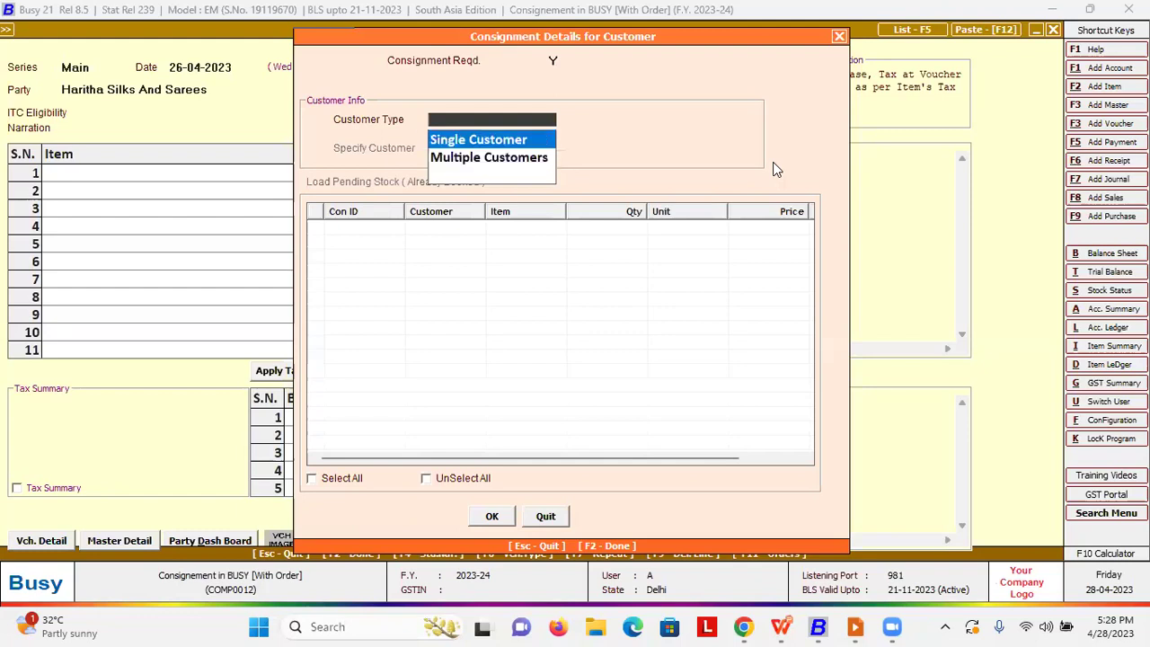
pyautogui.press('Return')
# Specify the customer who booked one Banarasi Saree and load that customer's pending stock
pyautogui.press('Down')
pyautogui.press('Down')
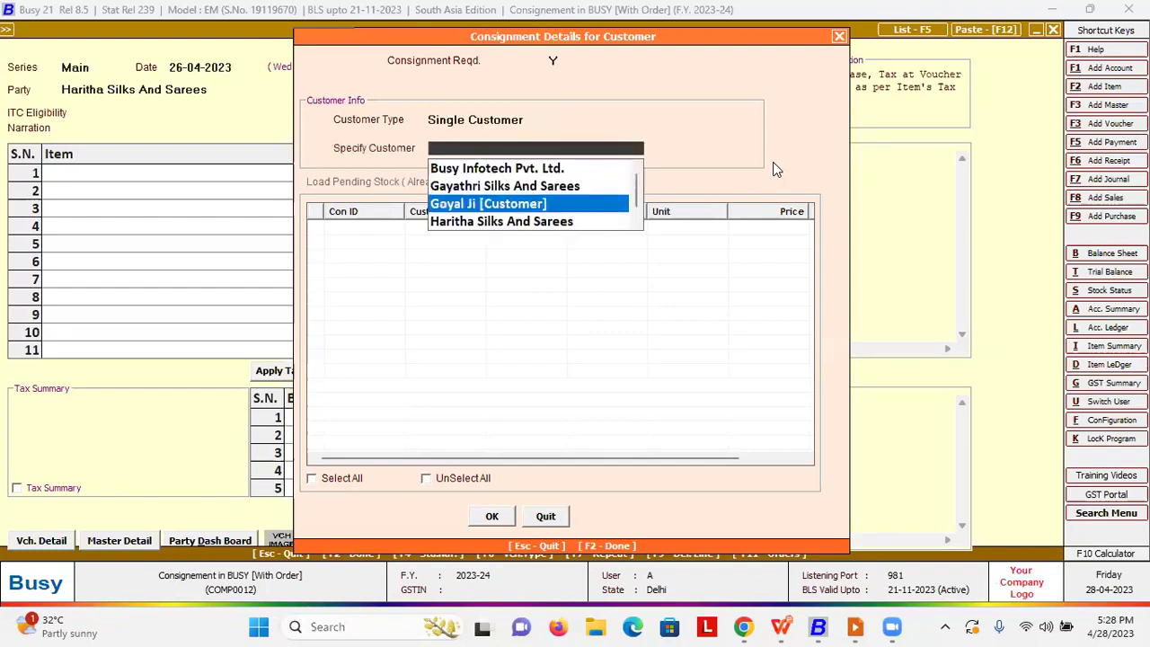
pyautogui.press('Return')
pyautogui.press('Return')
pyautogui.press('Escape')
pyautogui.press('Return')
pyautogui.press('Return')
pyautogui.press('Return')
pyautogui.press('y')
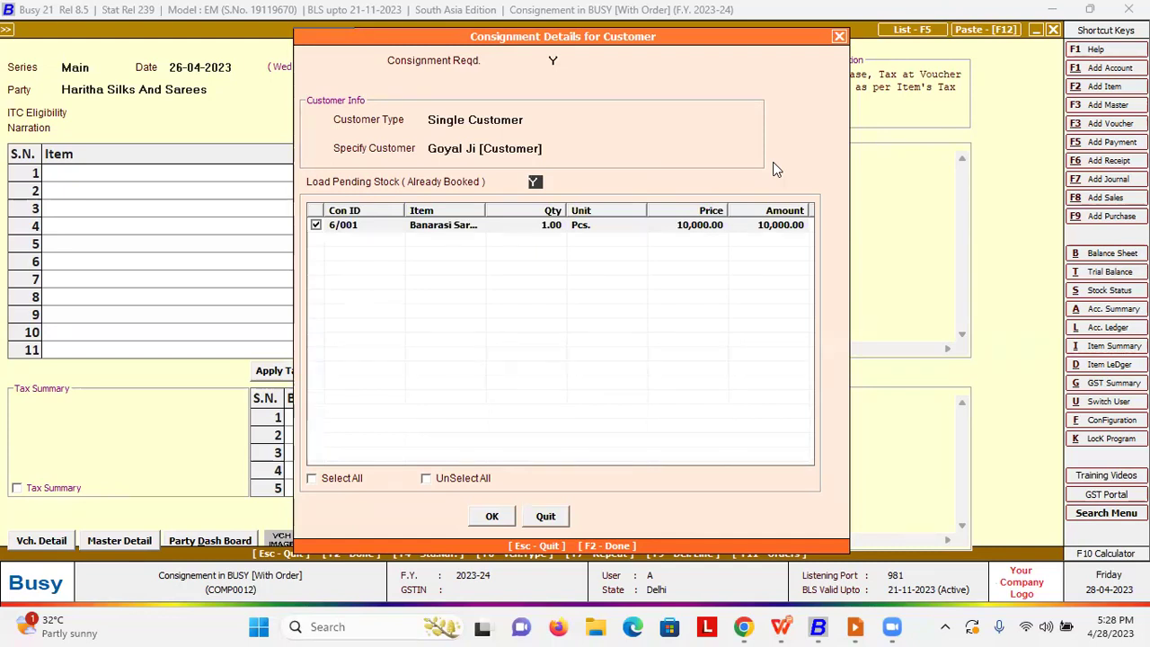
# Discard the entered consignment details and reopen them from the voucher's party
pyautogui.press('Up')
pyautogui.press('Up')
pyautogui.press('Escape')
pyautogui.press('Return')
pyautogui.press('Escape')
pyautogui.press('Escape')
pyautogui.press('Escape')
pyautogui.press('Return')
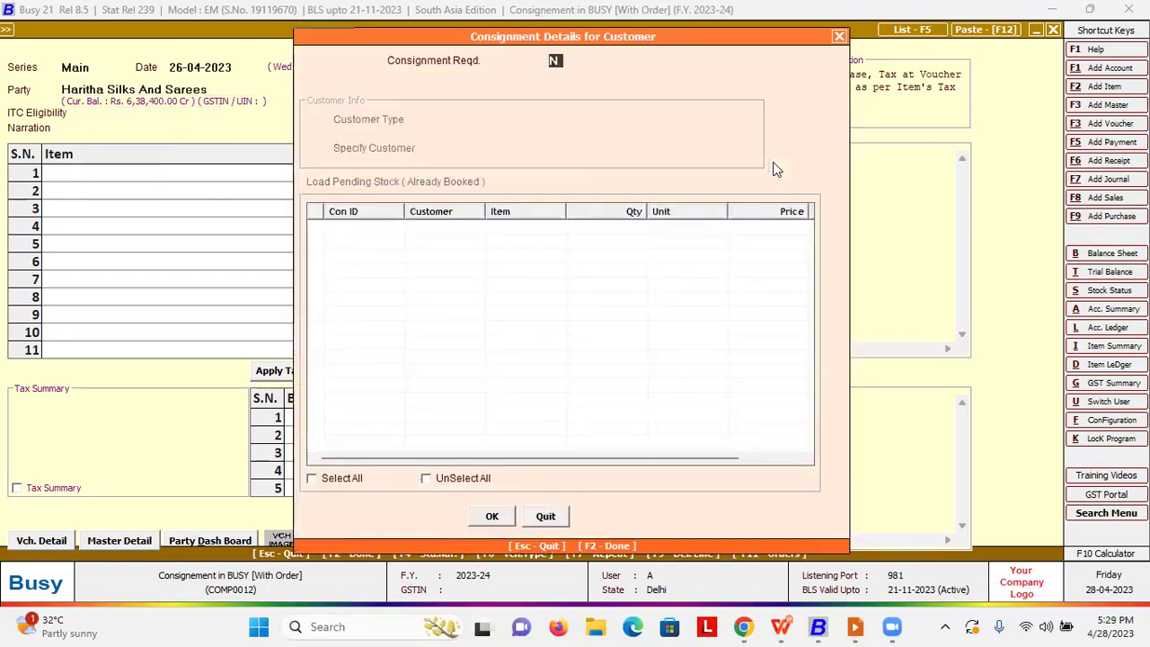
# Enable consignment again, set the customer type to Multiple Customers, and load the already booked pending stock
pyautogui.press('y')
pyautogui.press('Return')
pyautogui.press('Down')
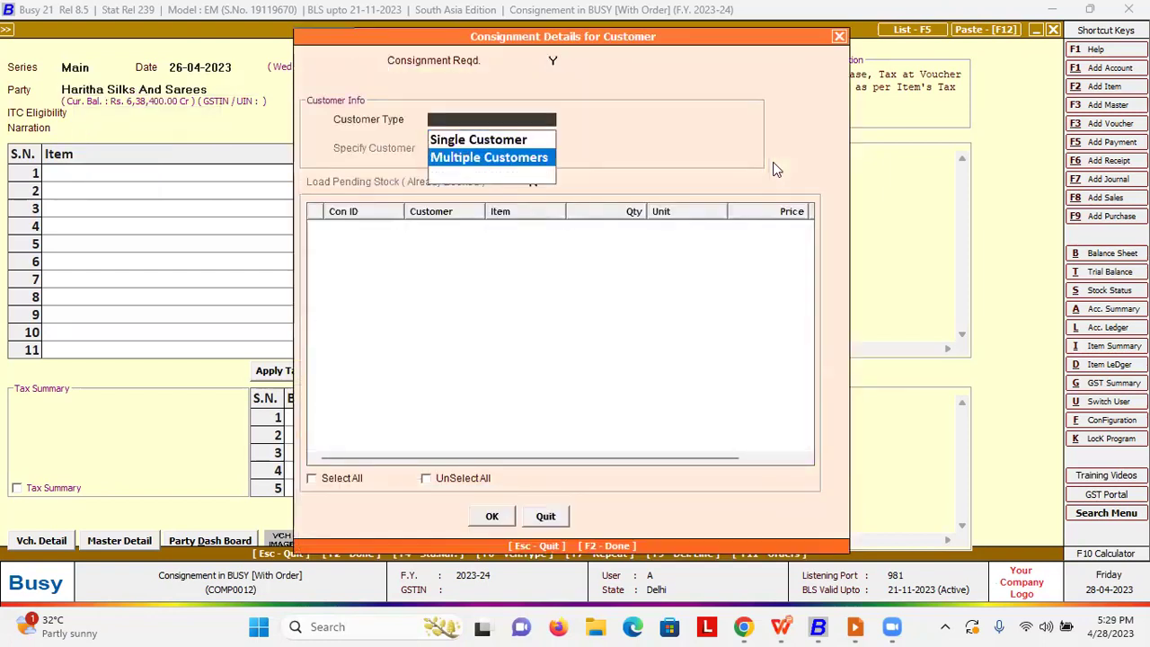
pyautogui.press('Return')
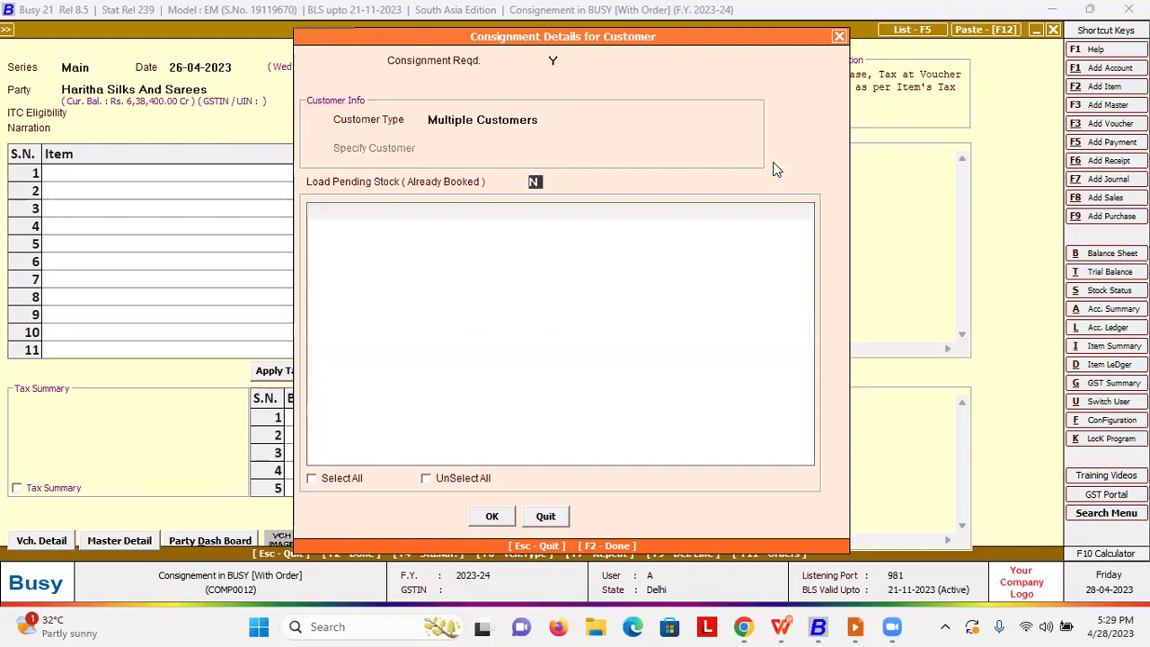
pyautogui.press('y')
pyautogui.press('Return')
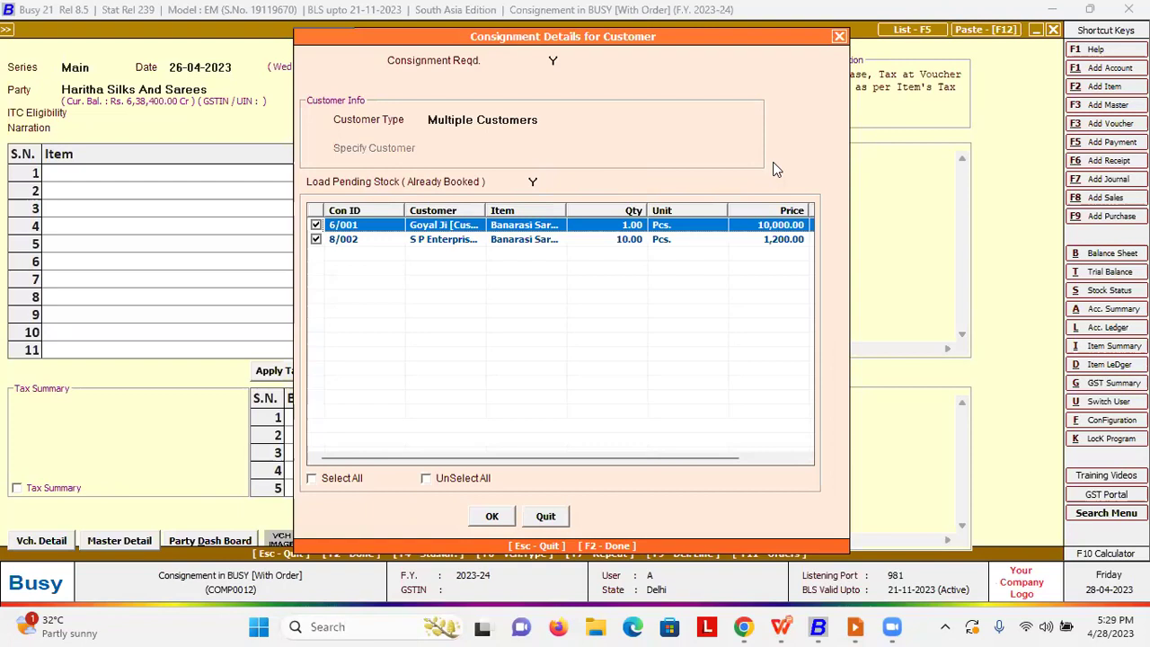
# Switch the customer type to Single Customer, specify the customer who booked one Banarasi Saree, and load the booking into the voucher
pyautogui.click(546, 119)
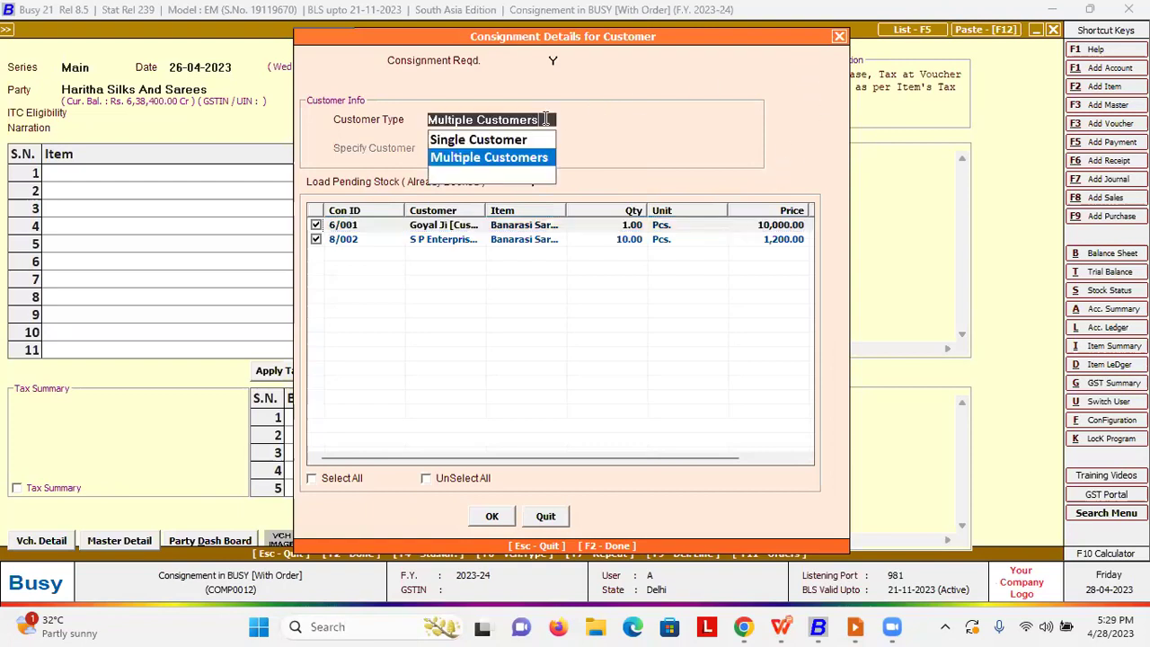
pyautogui.press('Return')
pyautogui.click(545, 119)
pyautogui.press('Up')
pyautogui.press('Return')
pyautogui.press('Down')
pyautogui.press('Down')
pyautogui.press('Down')
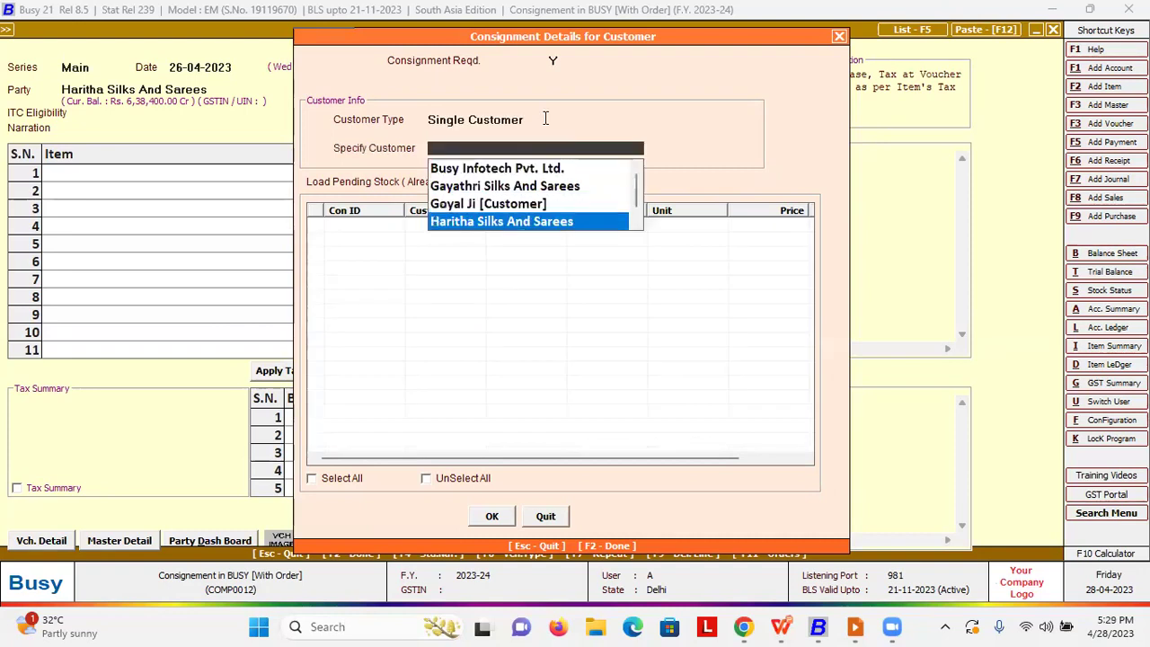
pyautogui.press('Up')
pyautogui.press('Return')
pyautogui.press('F2')
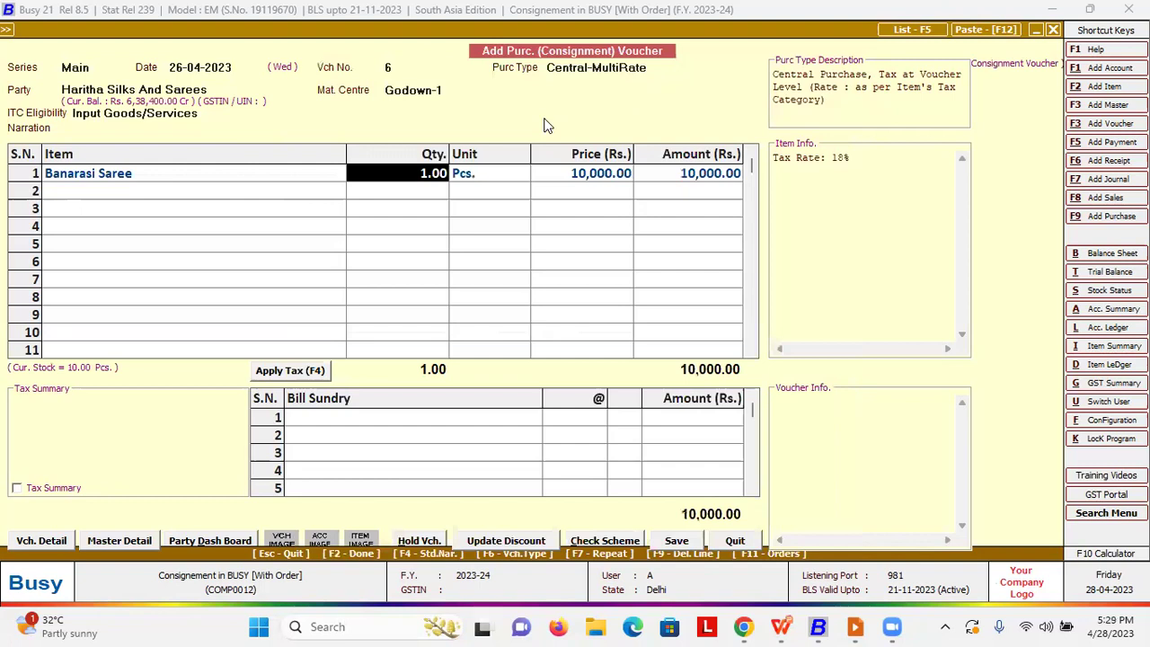
# Apply IGST at 18%, accept the default GST reporting and bill-by-bill details, and save the purchase voucher without printing
pyautogui.press('Return')
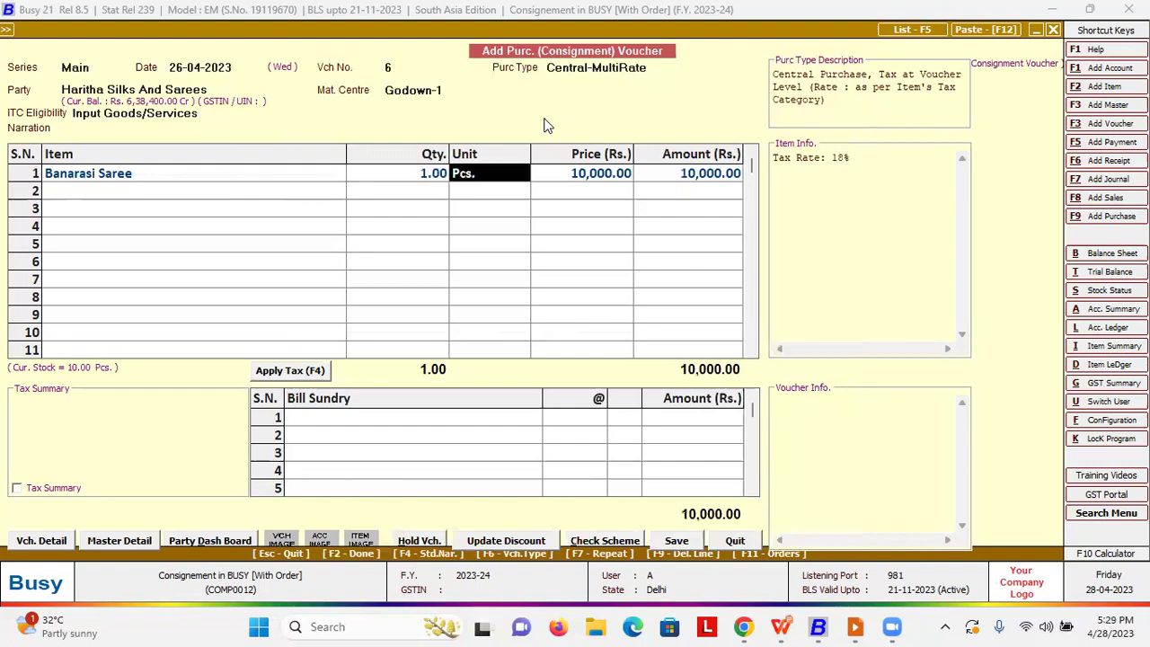
pyautogui.press('F2')
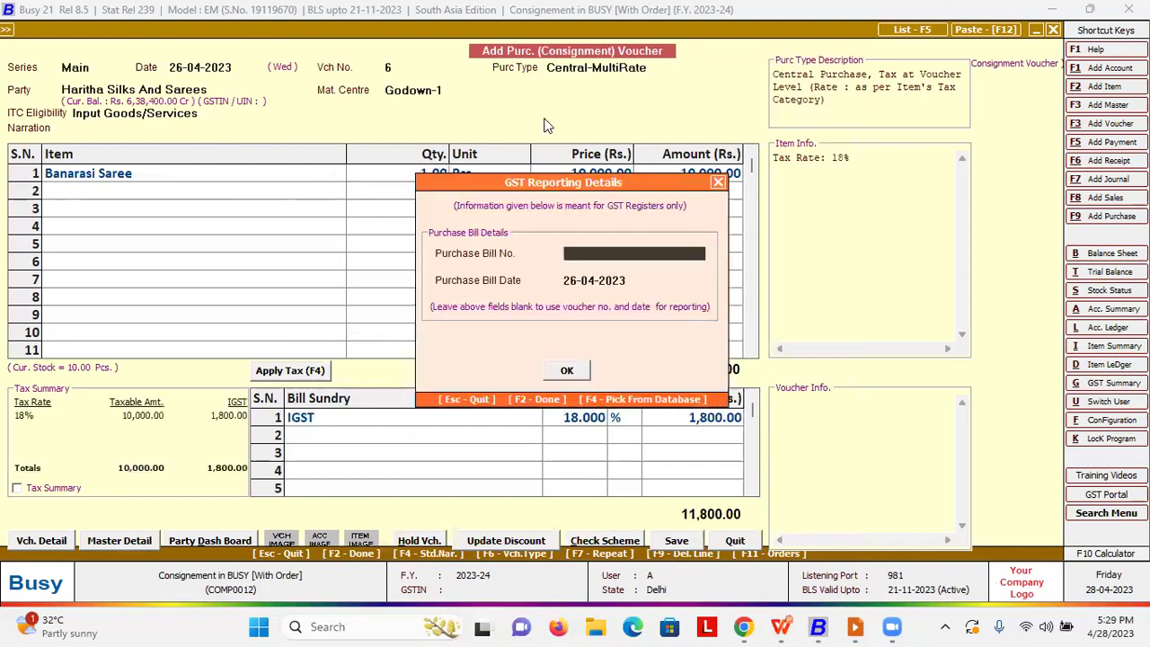
pyautogui.press('F2')
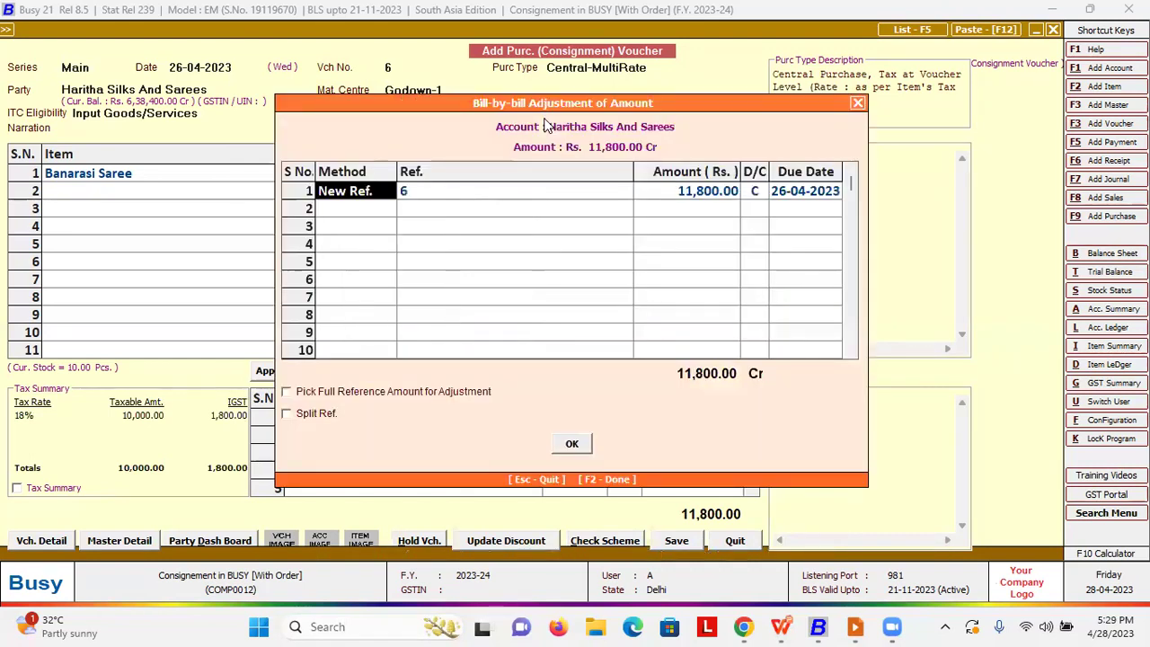
pyautogui.press('F2')
pyautogui.press('Return')
pyautogui.press('n')
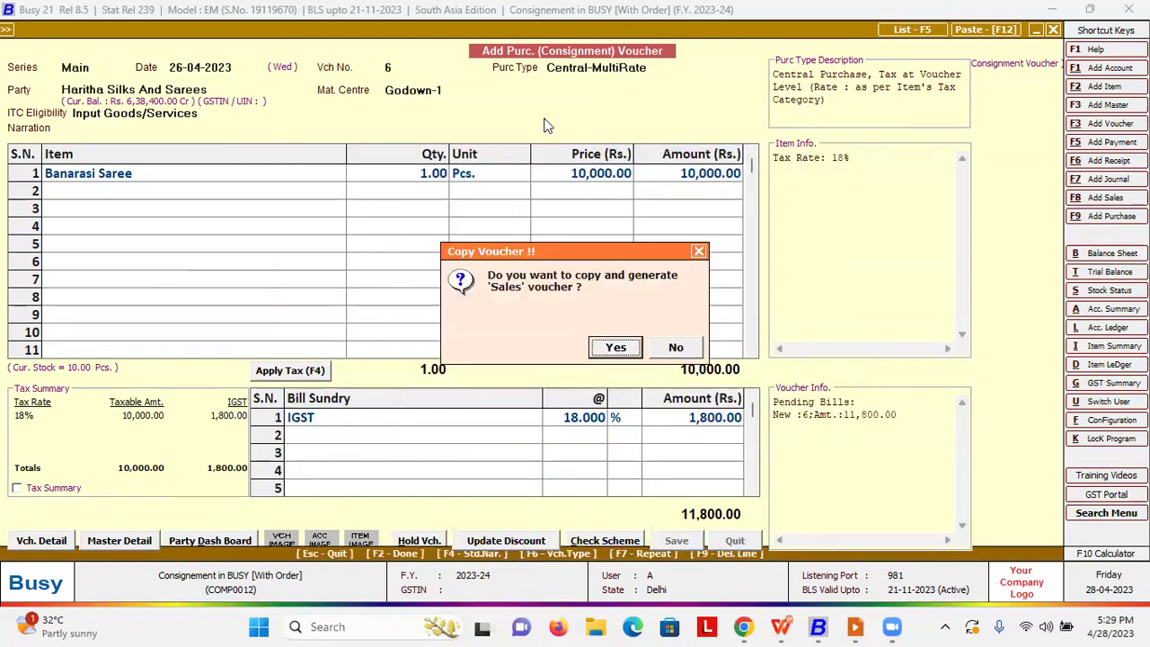
# Generate a Sales voucher as a copy of the saved consignment purchase, using the Main series
pyautogui.press('Right')
pyautogui.press('Left')
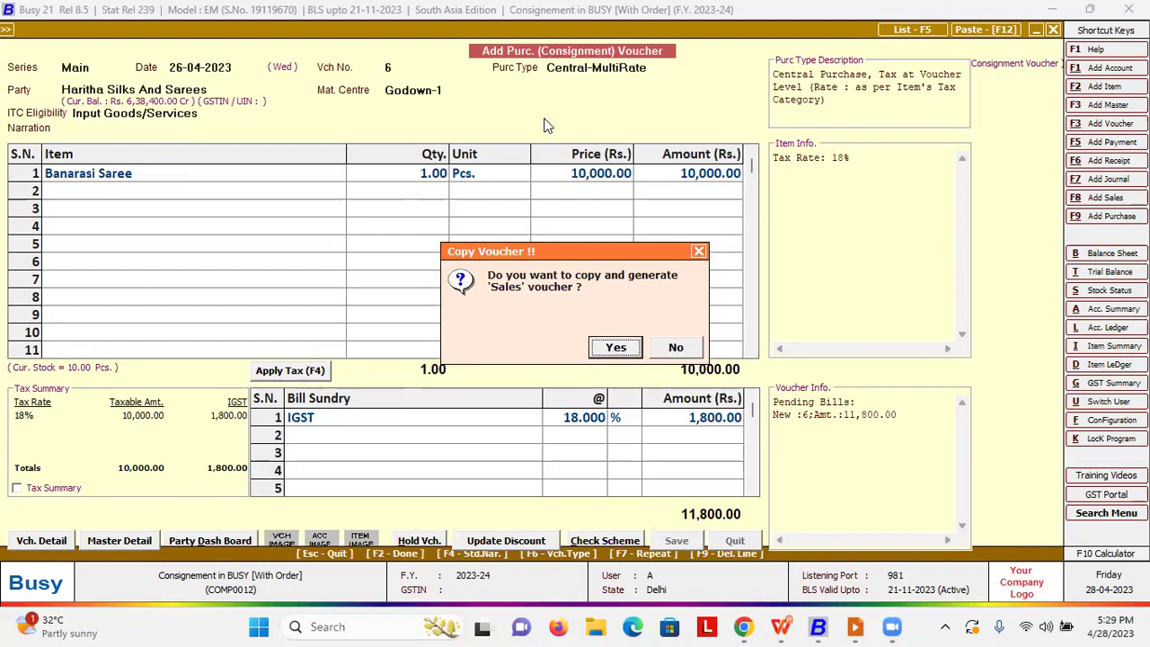
pyautogui.press('Return')
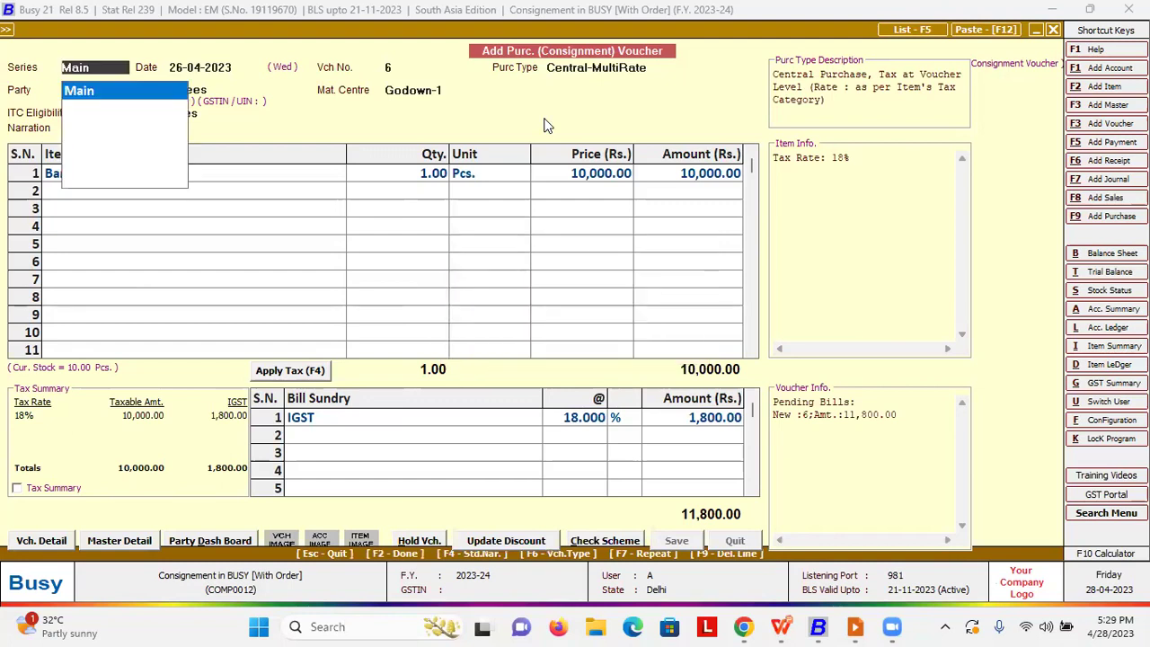
pyautogui.press('Return')
pyautogui.press('Return')
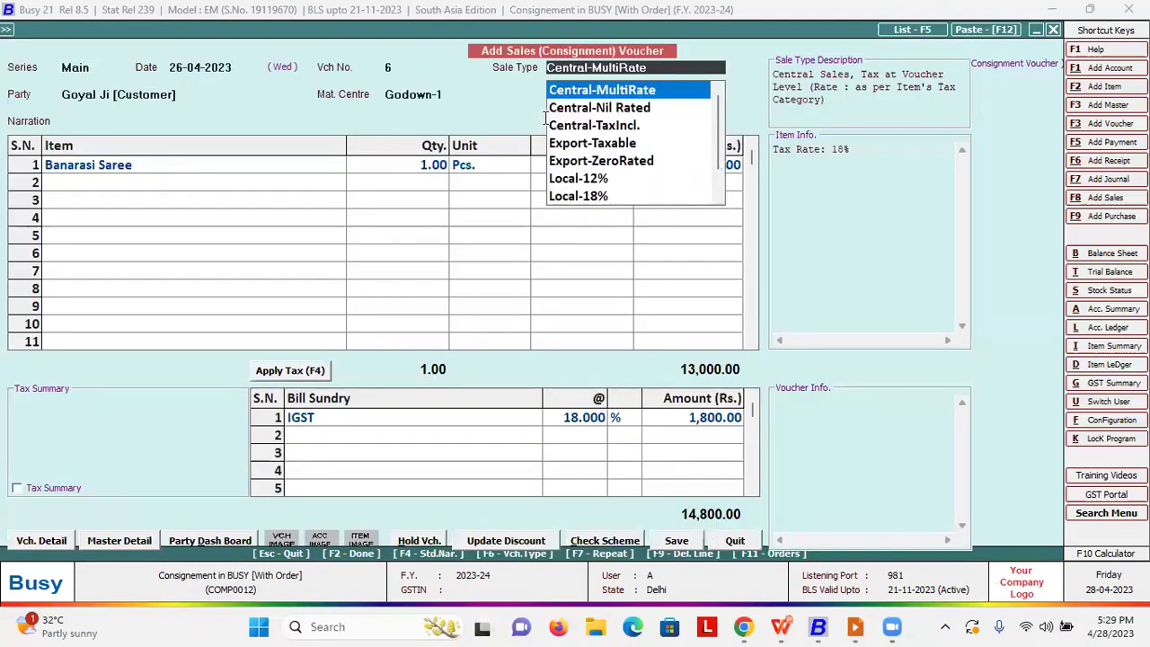
# Keep the Central-MultiRate sale type and accept the billing and shipping details as per the party master
pyautogui.press('Return')
pyautogui.press('Return')
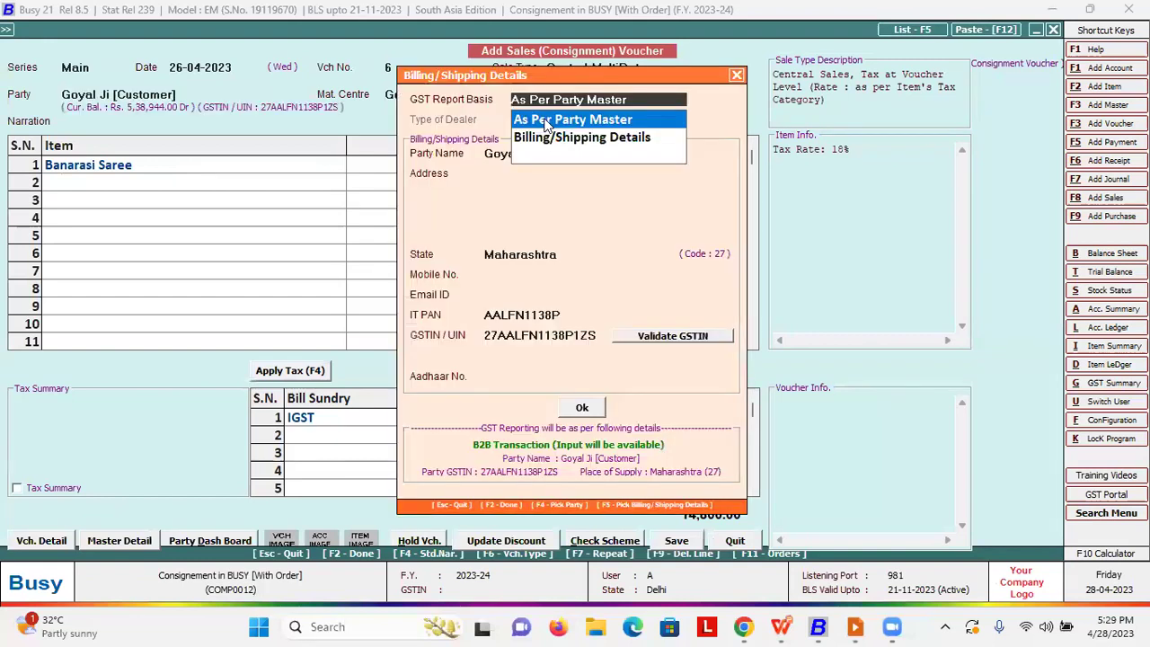
pyautogui.press('Return')
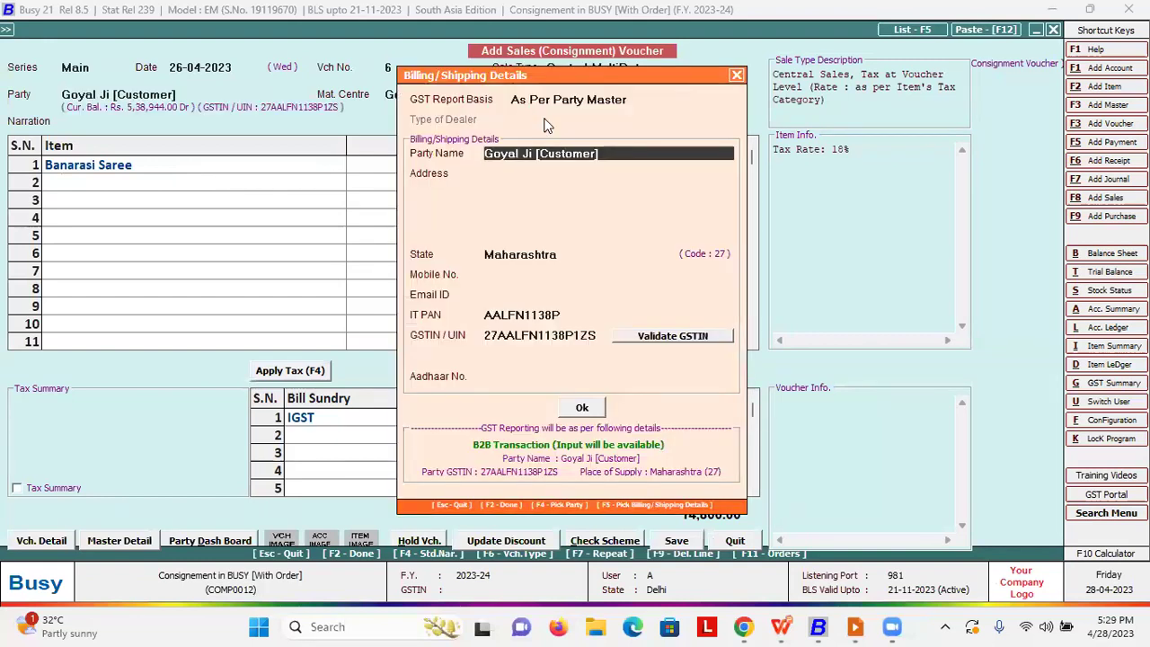
pyautogui.press('Return')
pyautogui.press('F2')
pyautogui.press('Return')
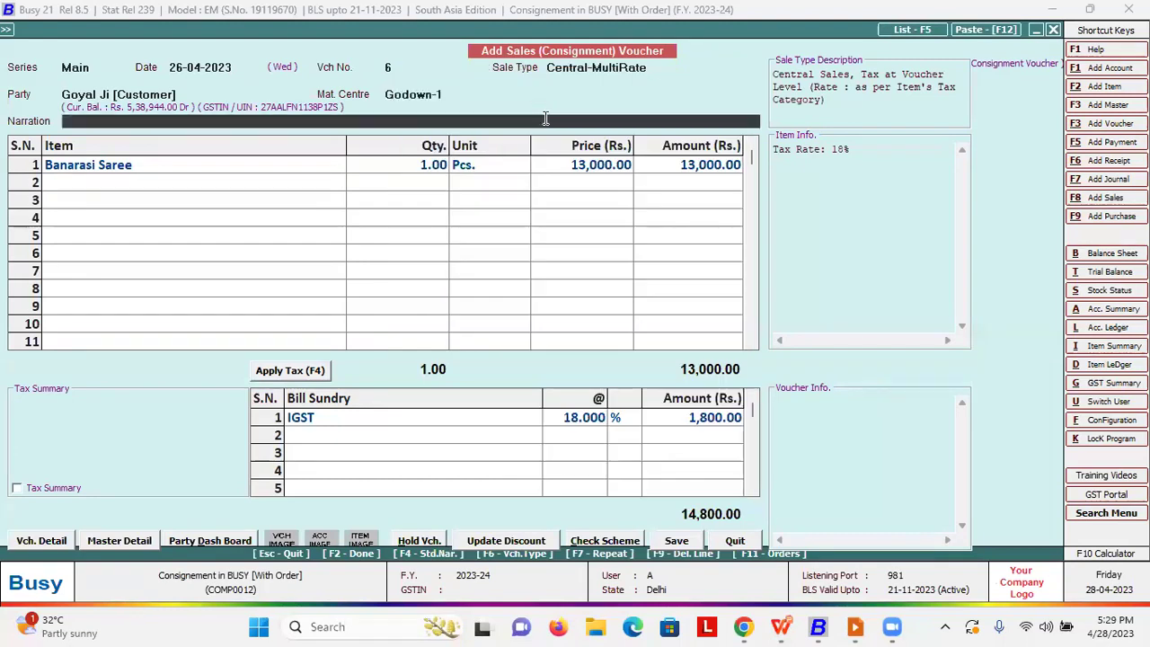
# Accept the Banarasi Saree line in the sales voucher and recalculate the IGST bill sundry at 18%
pyautogui.press('Return')
pyautogui.press('Return')
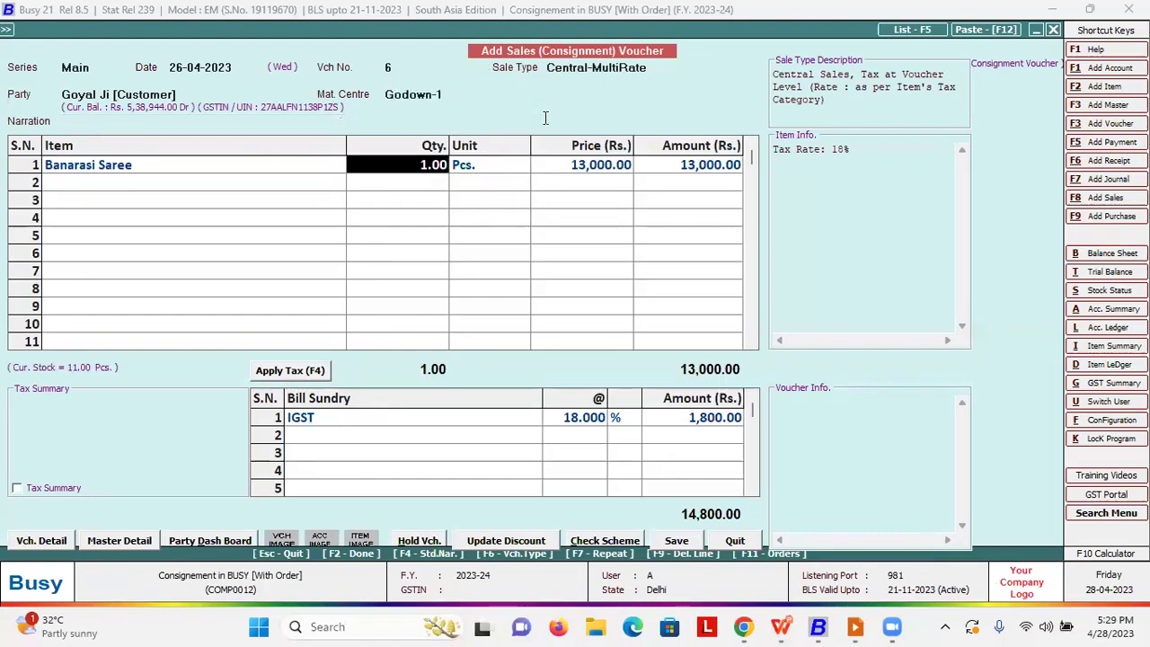
pyautogui.press('Return')
pyautogui.press('Return')
pyautogui.press('Return')
pyautogui.press('Return')
pyautogui.press('Return')
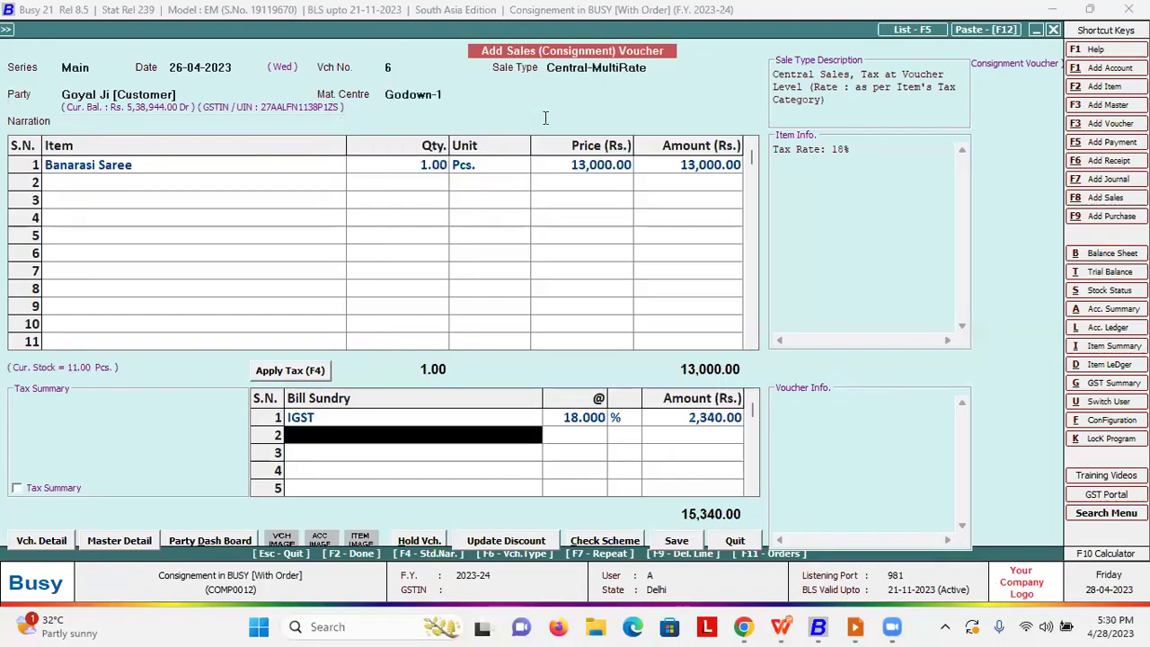
pyautogui.press('Return')
pyautogui.press('Return')
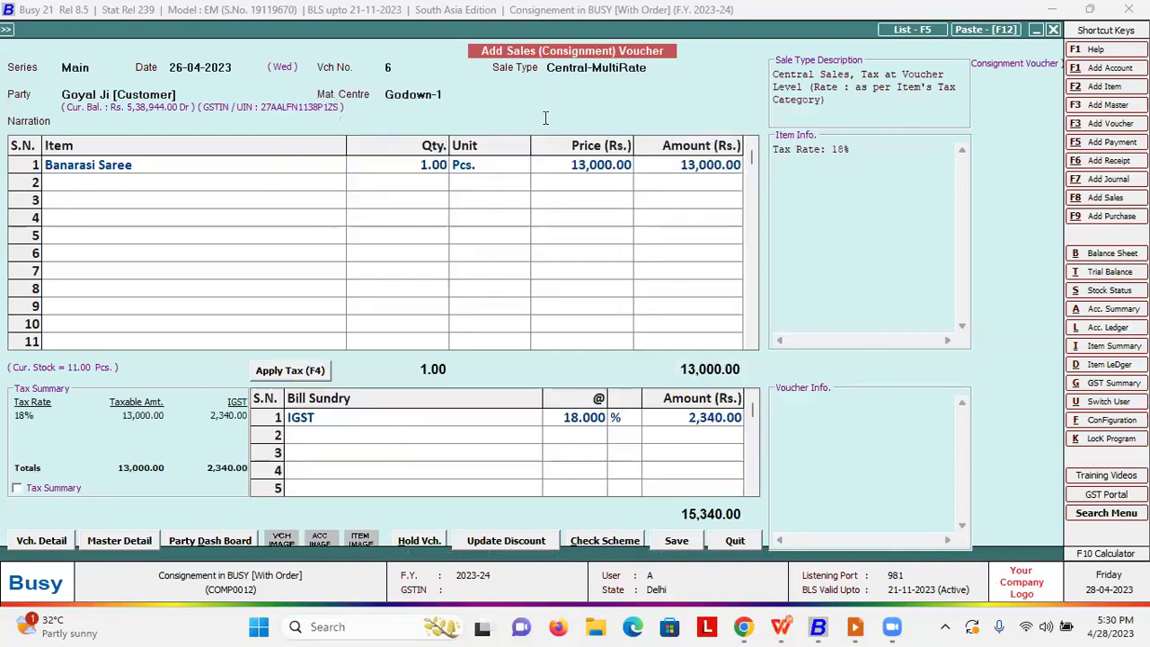
# Save the sales voucher, preview one copy of its invoice in the STANDARD format, and close the preview
pyautogui.press('Return')
pyautogui.press('Return')
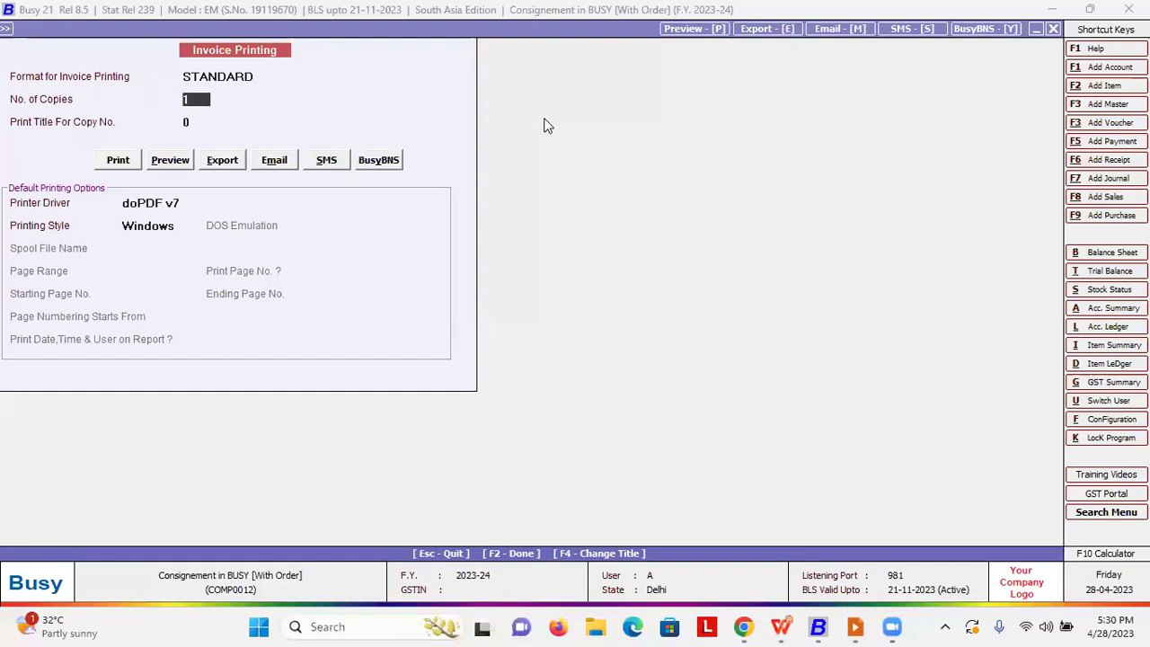
pyautogui.hotkey('alt', 'p')
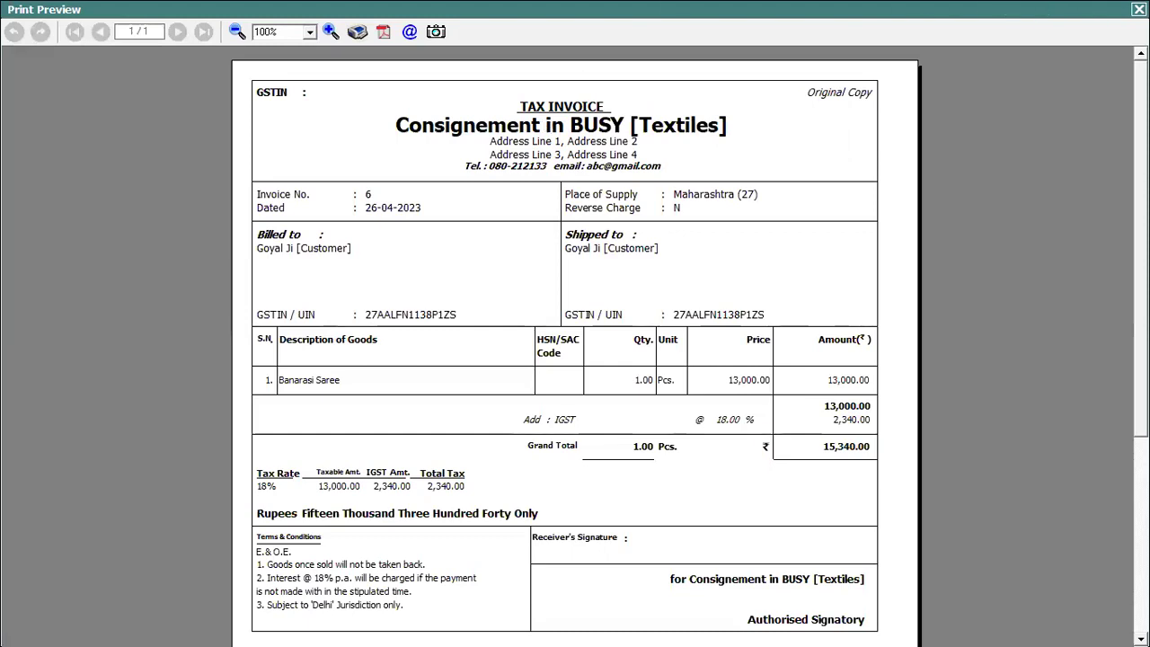
pyautogui.click(1137, 9)
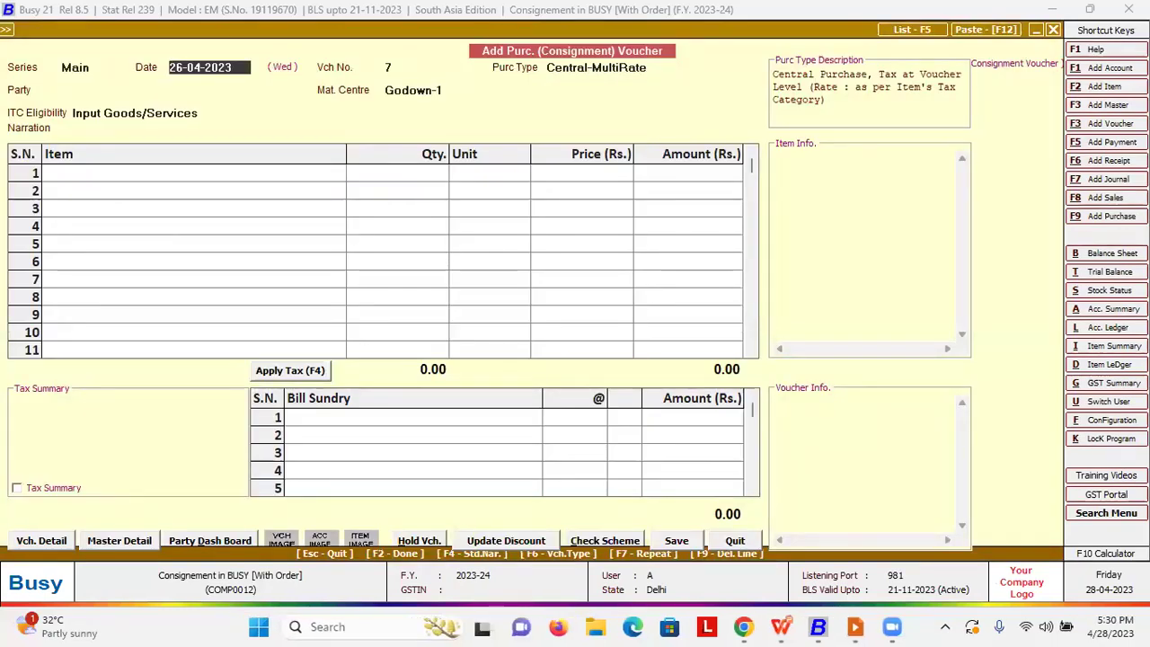
# Leave the blank consignment purchase voucher and open the Consignment Order Summary report
pyautogui.press('Escape')
pyautogui.press('Return')
pyautogui.press('Down')
pyautogui.press('Right')
pyautogui.press('Down')
pyautogui.press('Down')
pyautogui.press('Down')
pyautogui.press('Down')
pyautogui.press('Down')
pyautogui.press('Down')
pyautogui.press('Down')
pyautogui.press('Down')
pyautogui.press('Down')
pyautogui.press('Down')
pyautogui.press('Down')
pyautogui.press('Down')
pyautogui.press('Down')
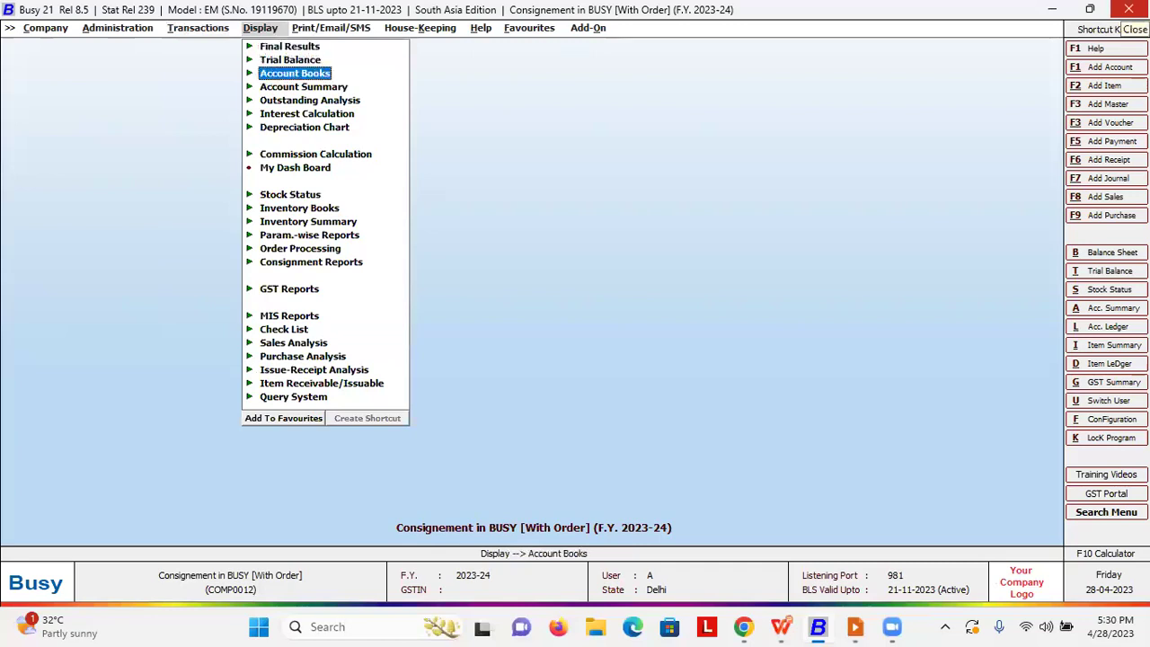
pyautogui.press('Down')
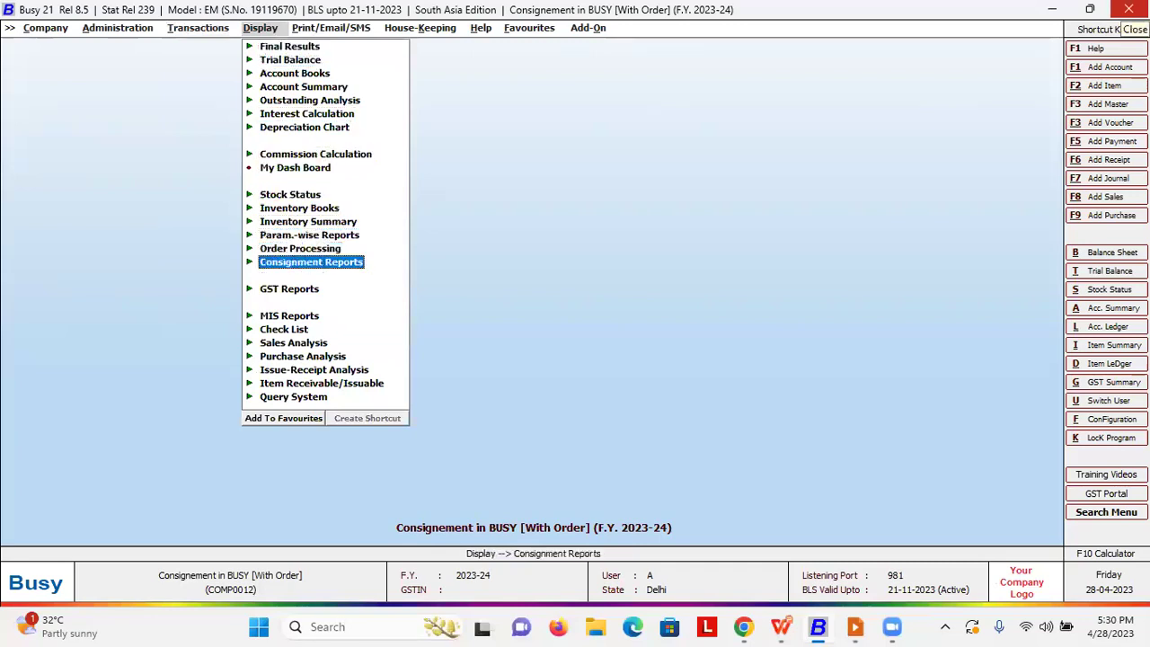
pyautogui.press('Return')
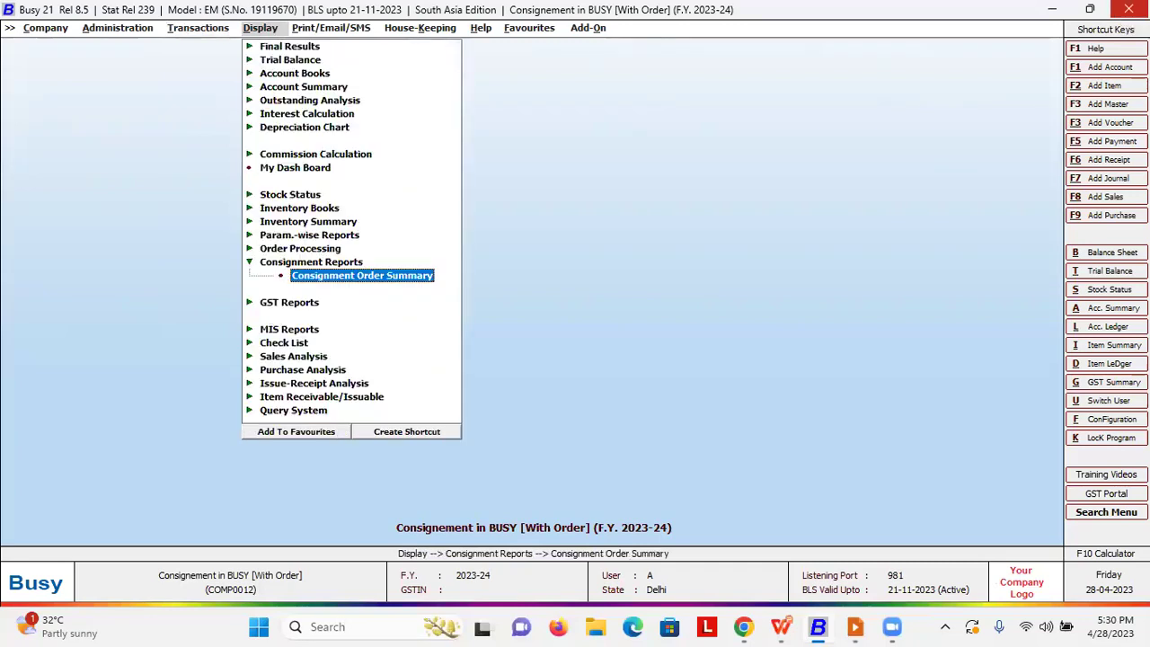
pyautogui.press('Return')
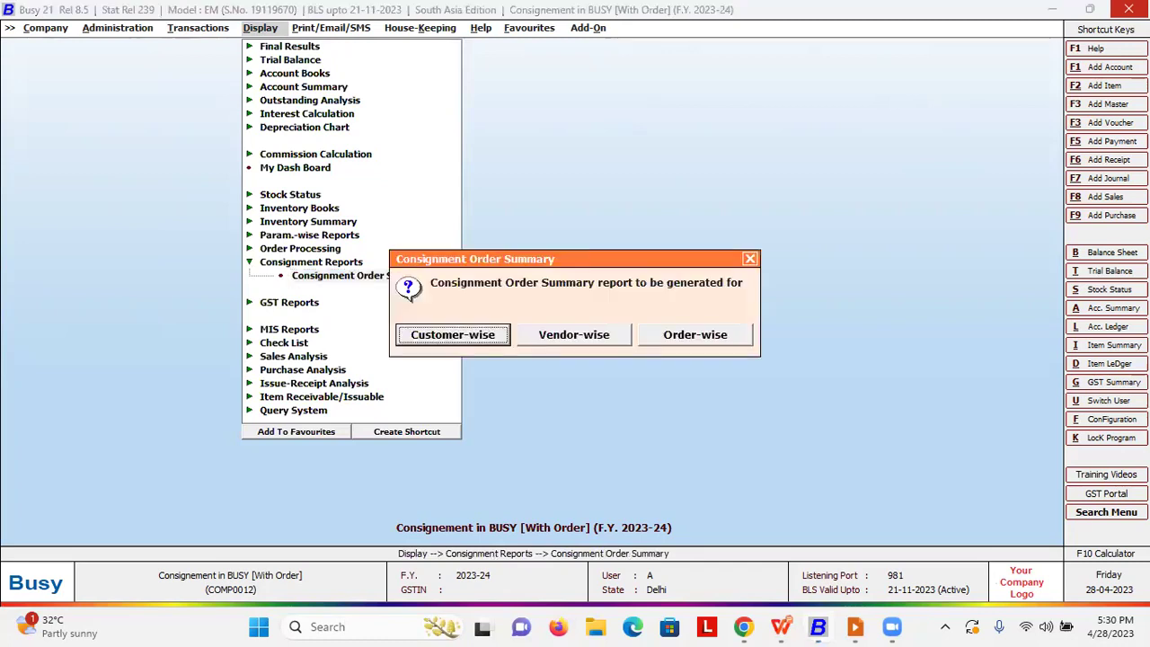
# Generate the customer-wise Consignment Order Summary for the consignment customer from 01-04-2023 to 28-04-2023
pyautogui.press('Return')
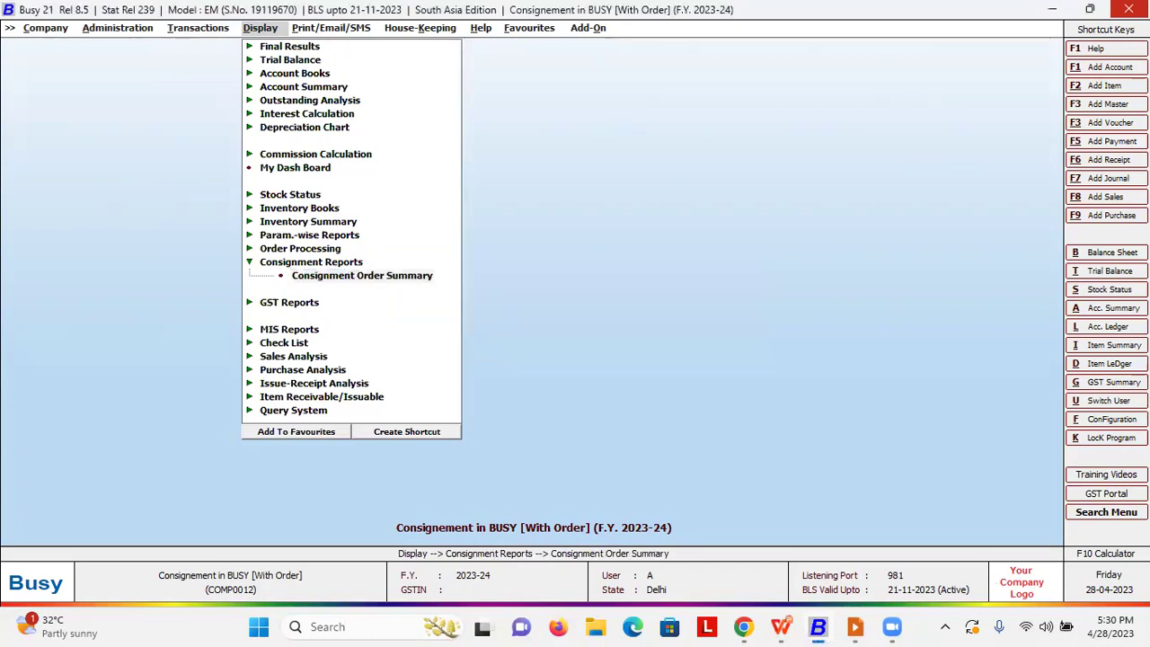
pyautogui.write('go')
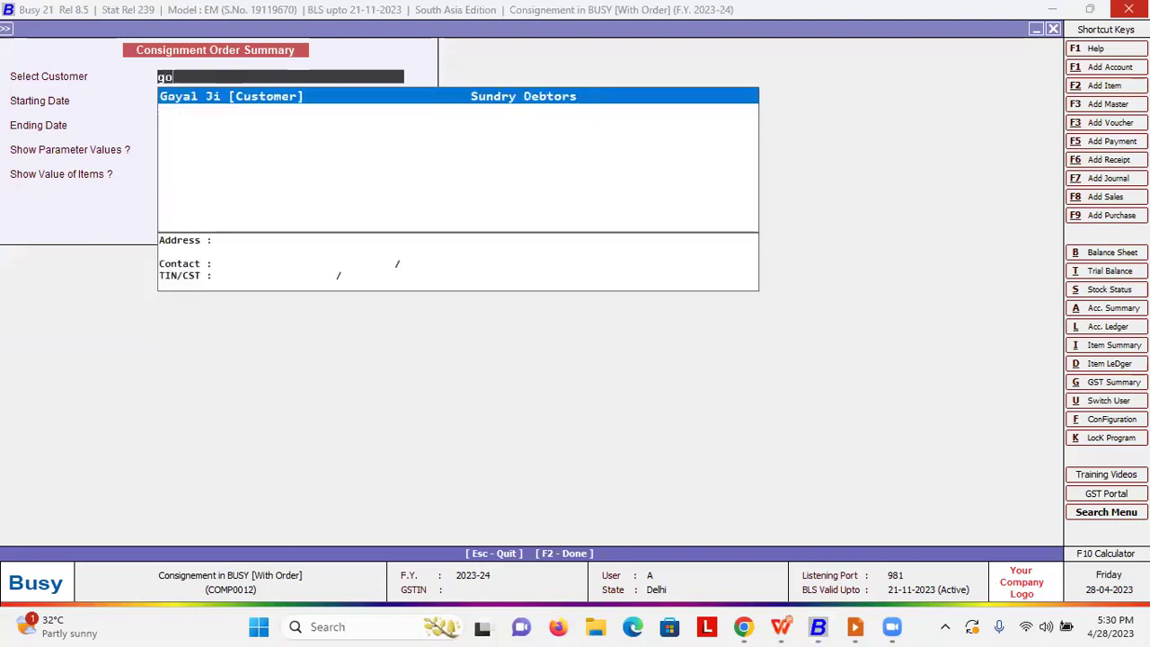
pyautogui.press('Return')
pyautogui.press('F2')
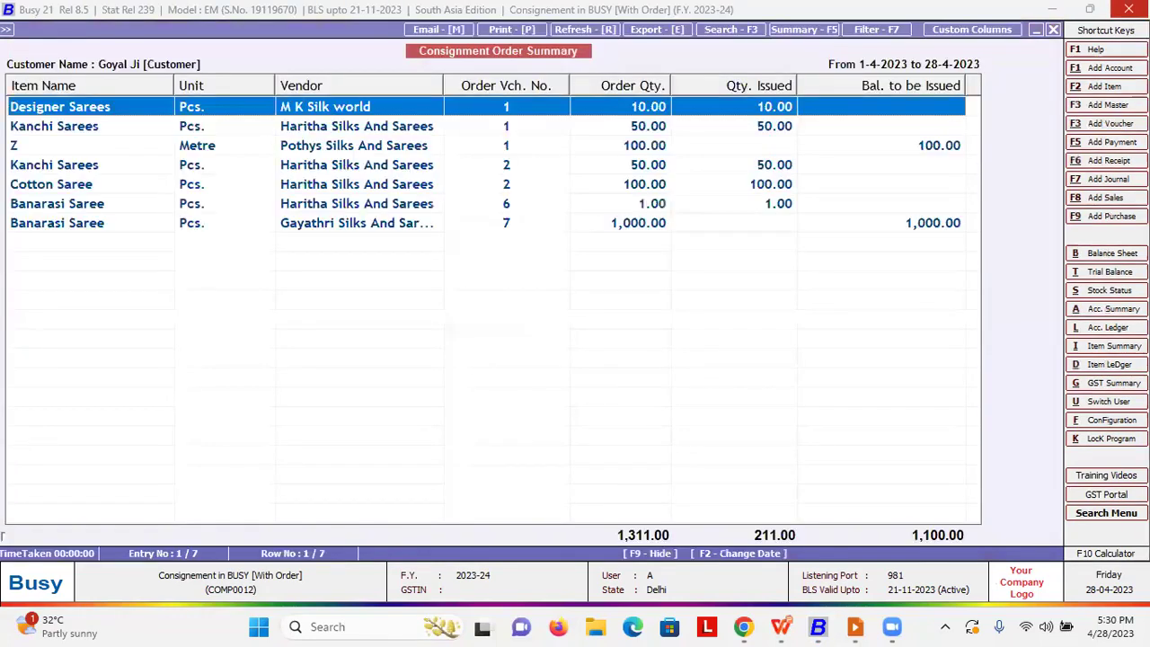
pyautogui.press('Escape')
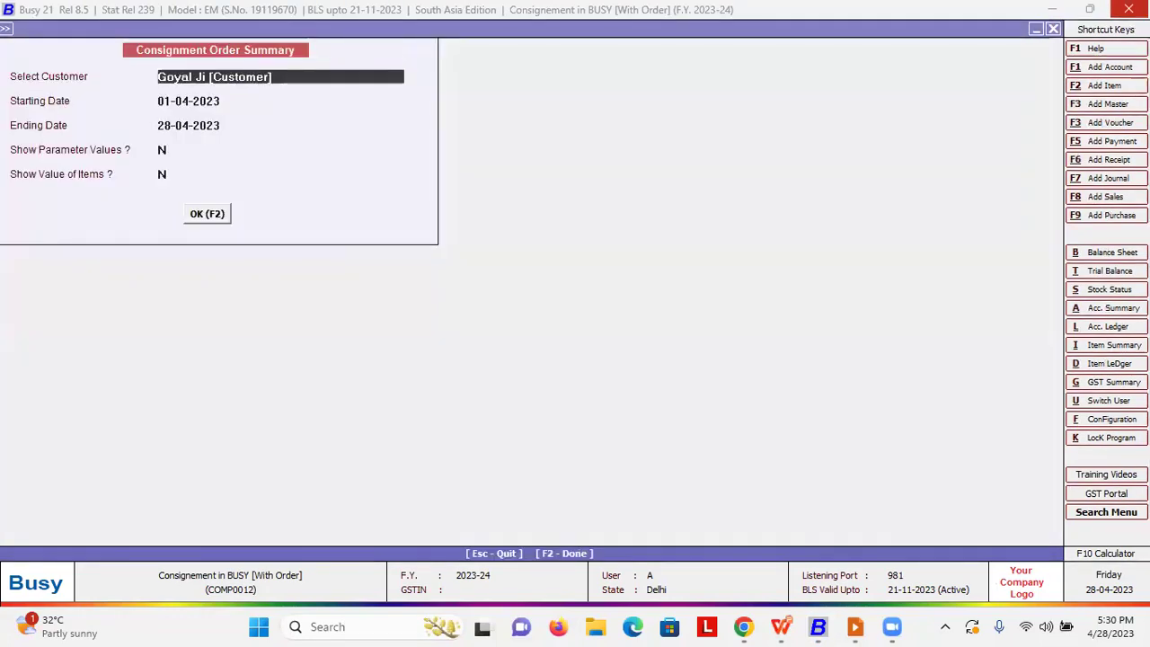
pyautogui.press('F2')
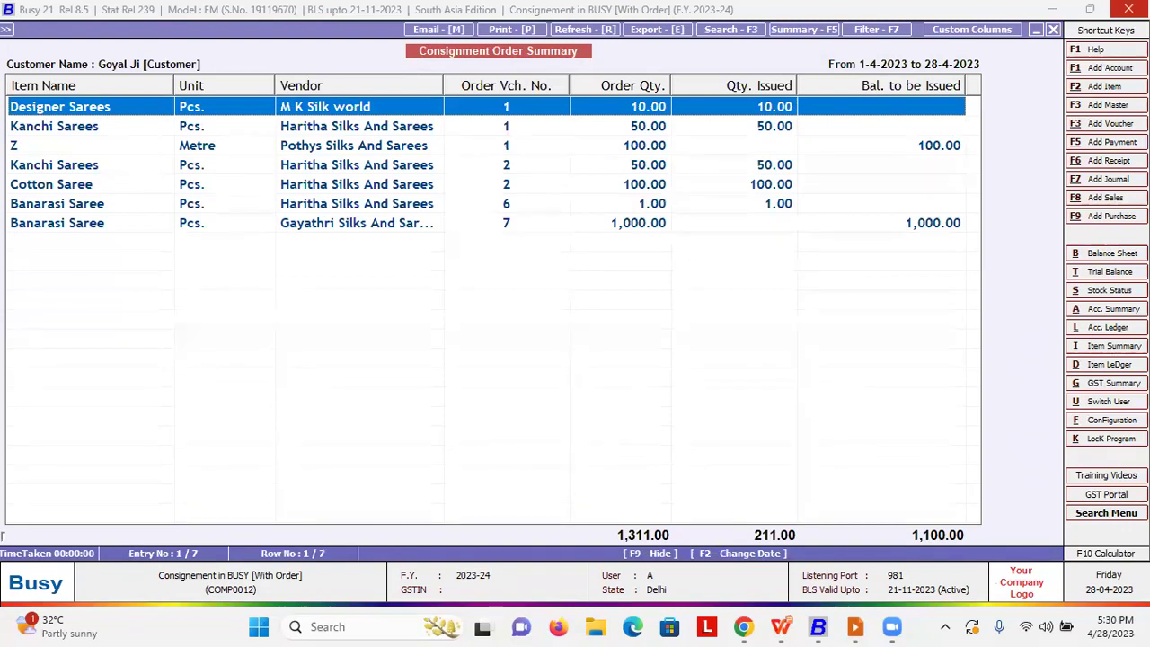
# Generate the vendor-wise Consignment Order Summary for S P Enterprises [Customers]
pyautogui.press('Escape')
pyautogui.press('Escape')
pyautogui.press('Right')
pyautogui.press('Escape')
pyautogui.press('Return')
pyautogui.write('sp')
pyautogui.press('Return')
pyautogui.press('F2')
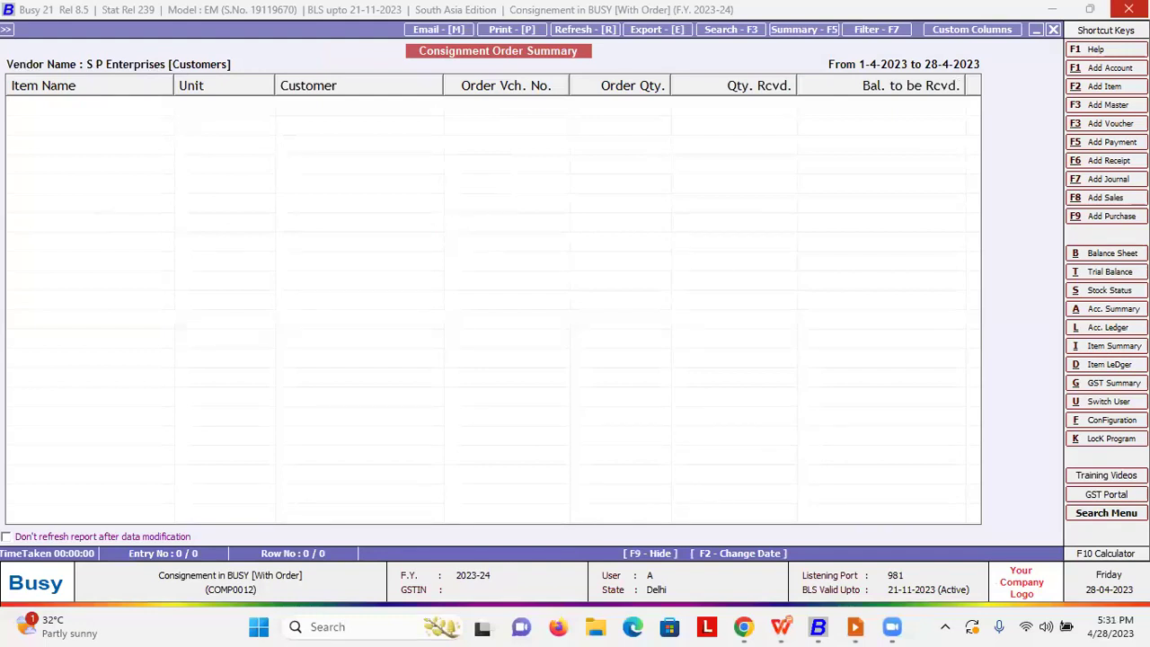
# Regenerate the vendor-wise summary with Haritha Silks And Sarees as the vendor, from 01-04-2023 to 28-04-2023
pyautogui.press('Escape')
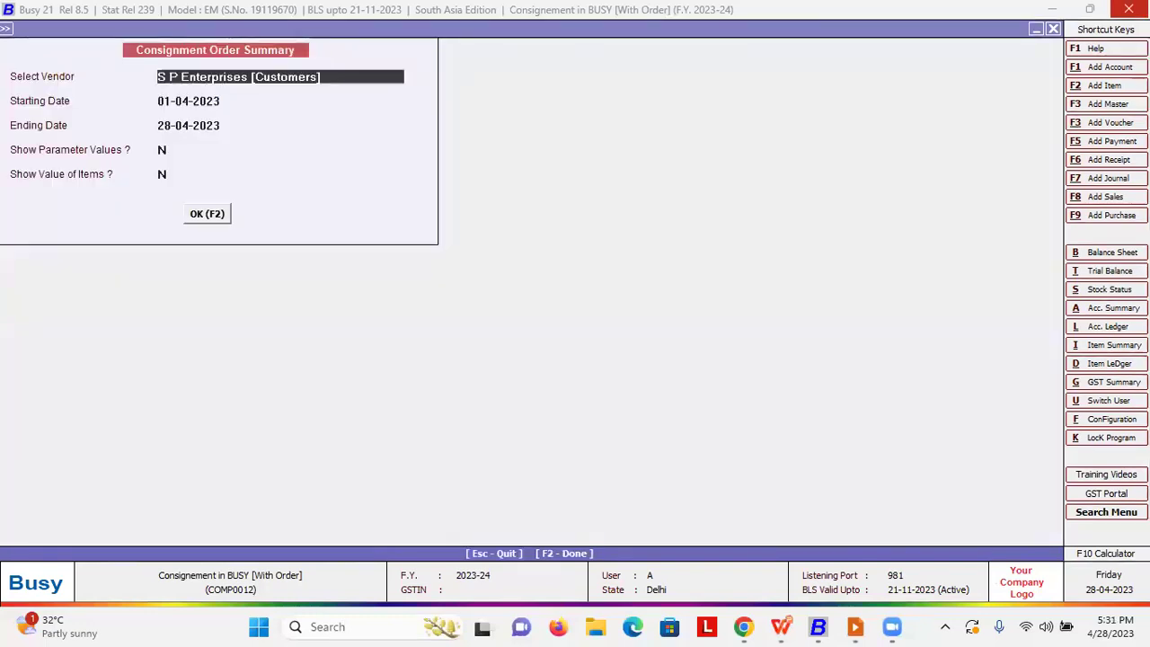
pyautogui.press('BackSpace')
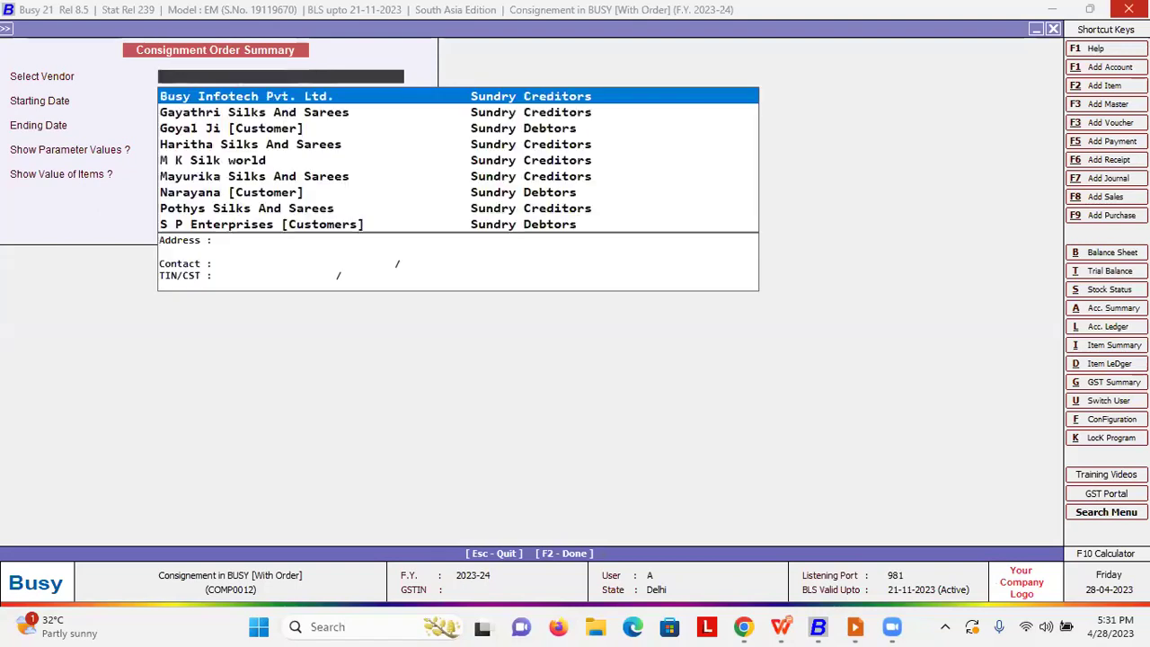
pyautogui.press('Down')
pyautogui.press('Down')
pyautogui.press('Down')
pyautogui.press('Return')
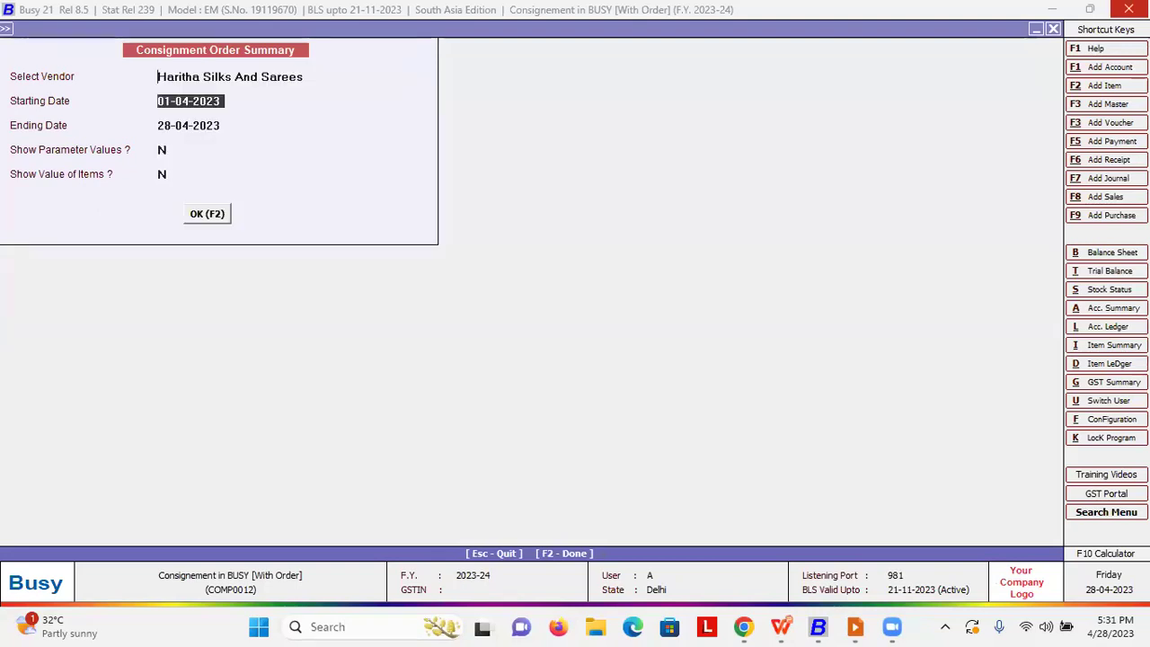
pyautogui.press('F2')
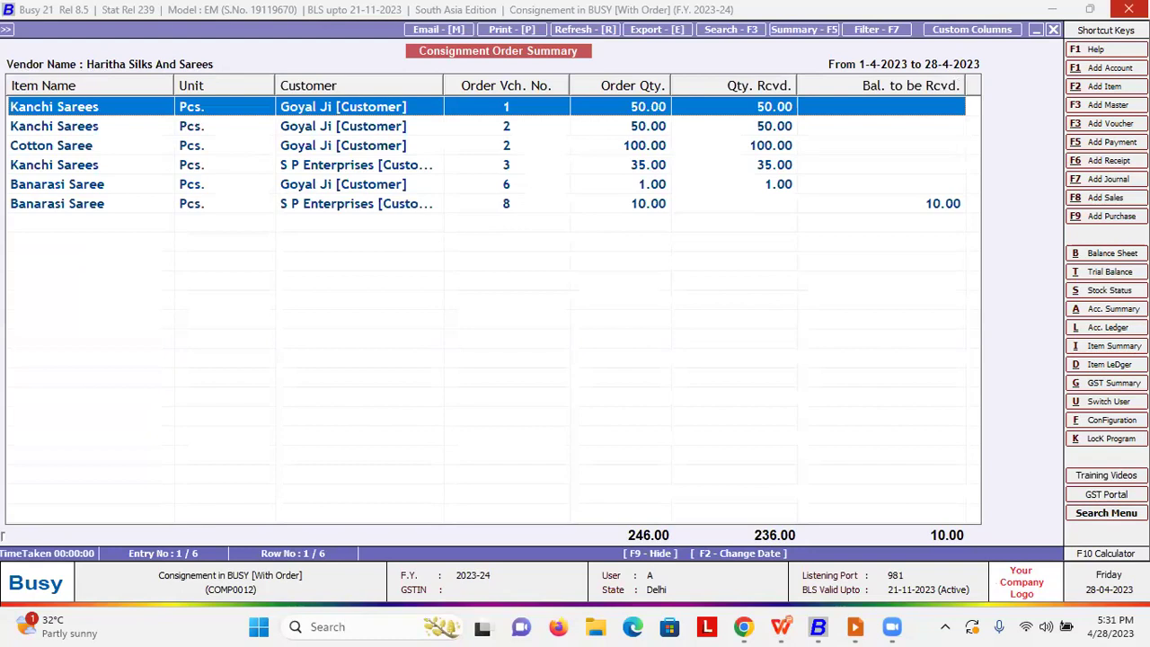
# Generate the order-wise Consignment Order Summary for the first consignment order, without parameter or item values, and close the report
pyautogui.press('Escape')
pyautogui.press('Escape')
pyautogui.press('Escape')
pyautogui.press('Return')
pyautogui.press('Right')
pyautogui.press('Right')
pyautogui.press('Return')
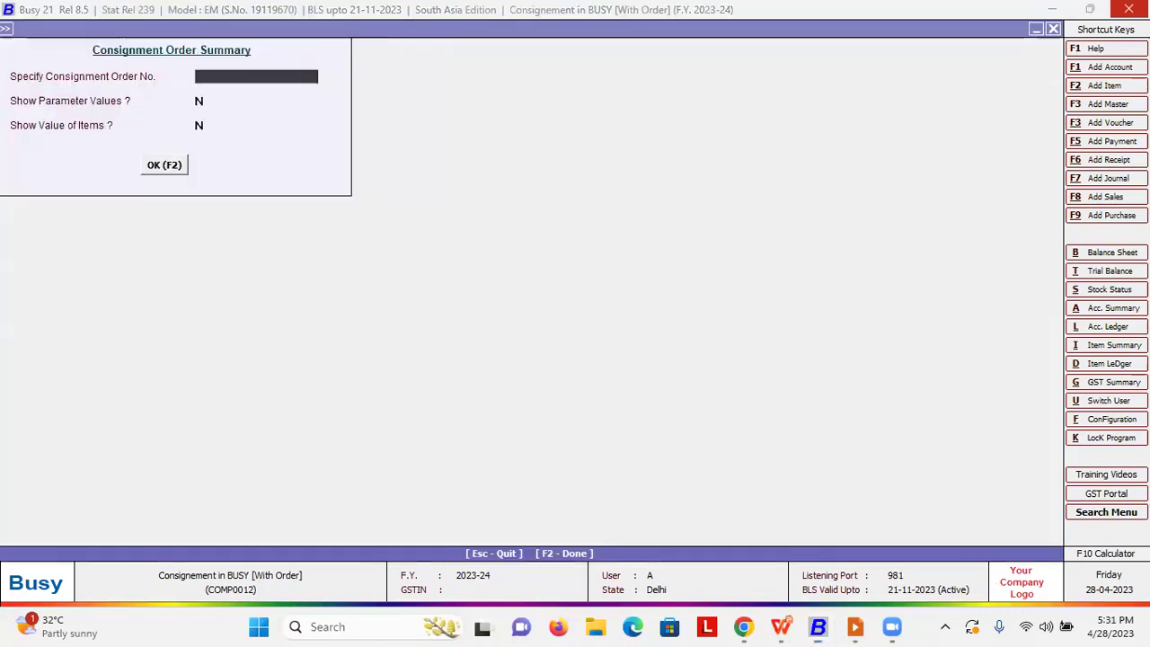
pyautogui.write('1')
pyautogui.press('Return')
pyautogui.press('Return')
pyautogui.press('Return')
pyautogui.press('Return')
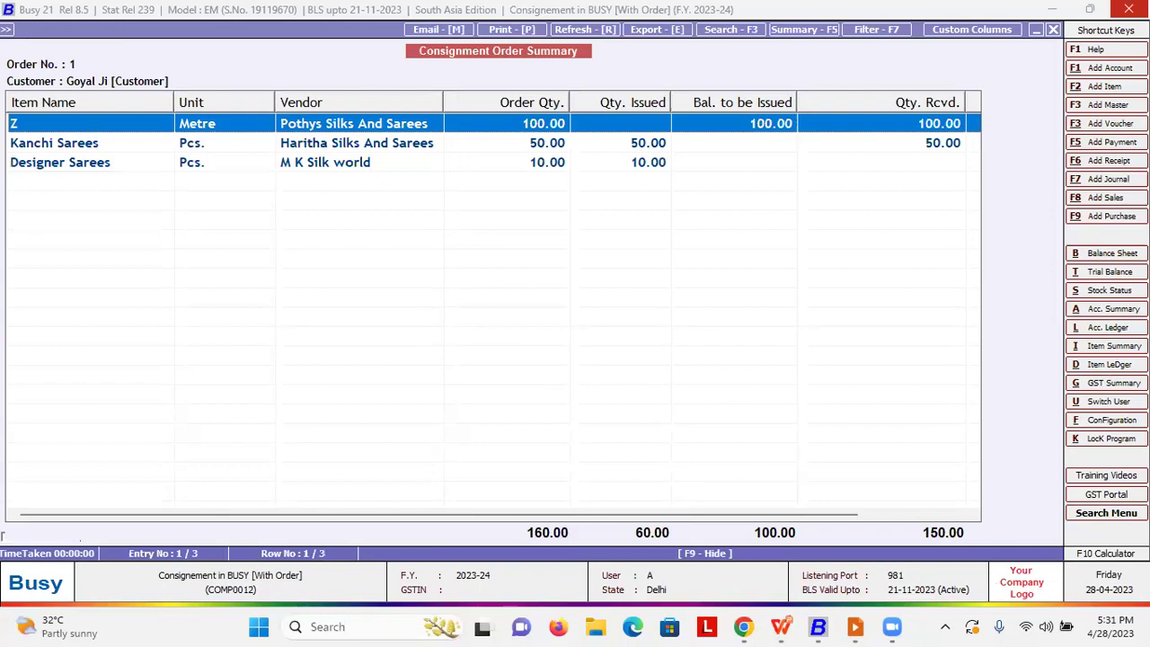
pyautogui.press('Escape')
pyautogui.press('Escape')
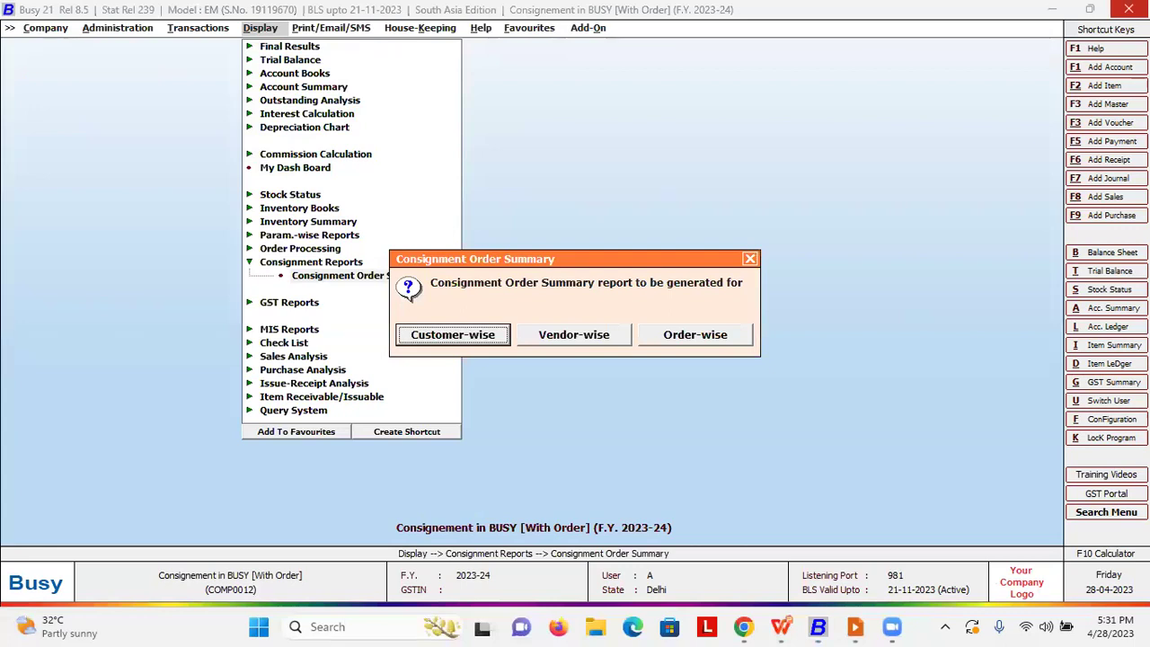
pyautogui.press('Escape')
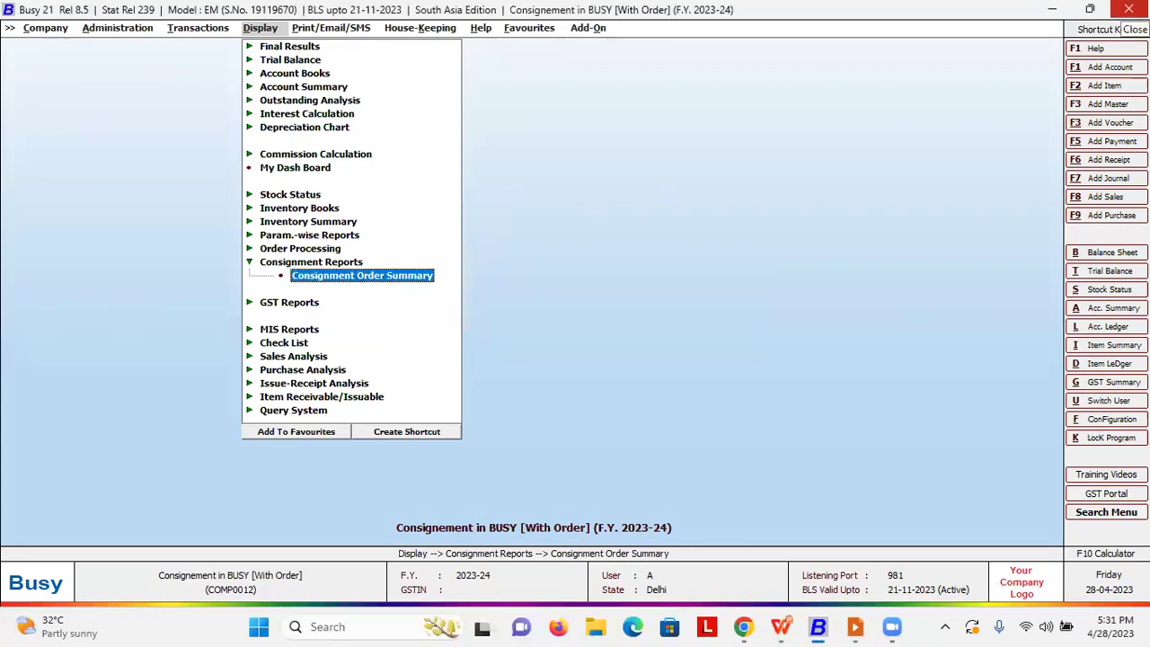
# Close the current company and open the company Consignment [Without Order]
pyautogui.press('Left')
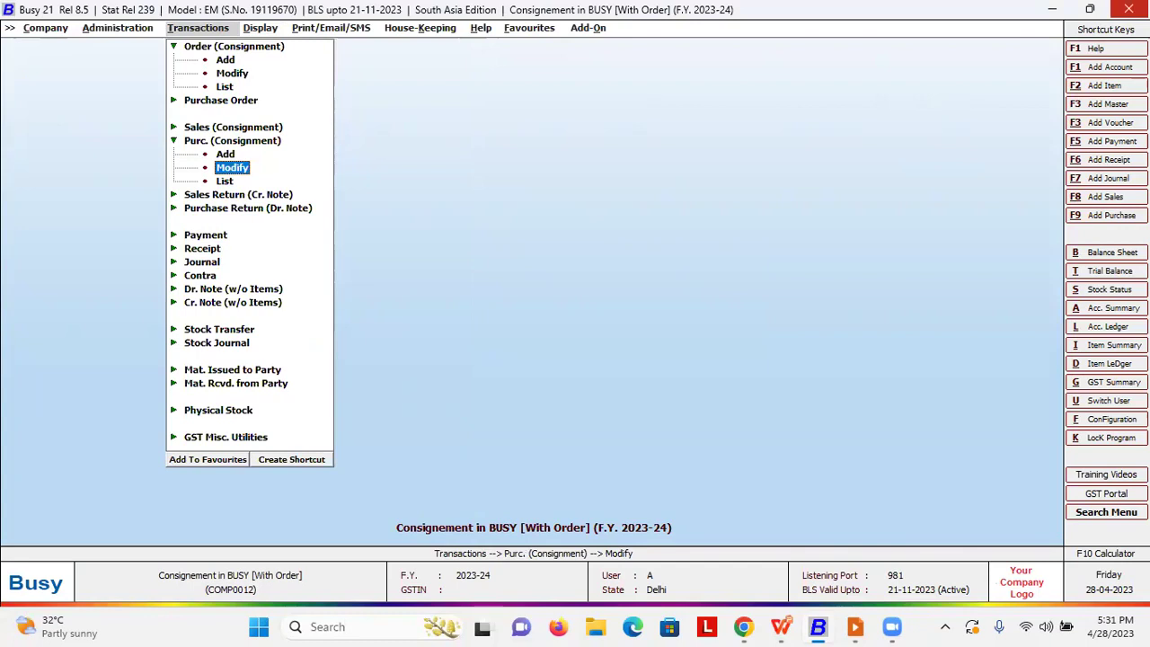
pyautogui.press('Left')
pyautogui.press('Left')
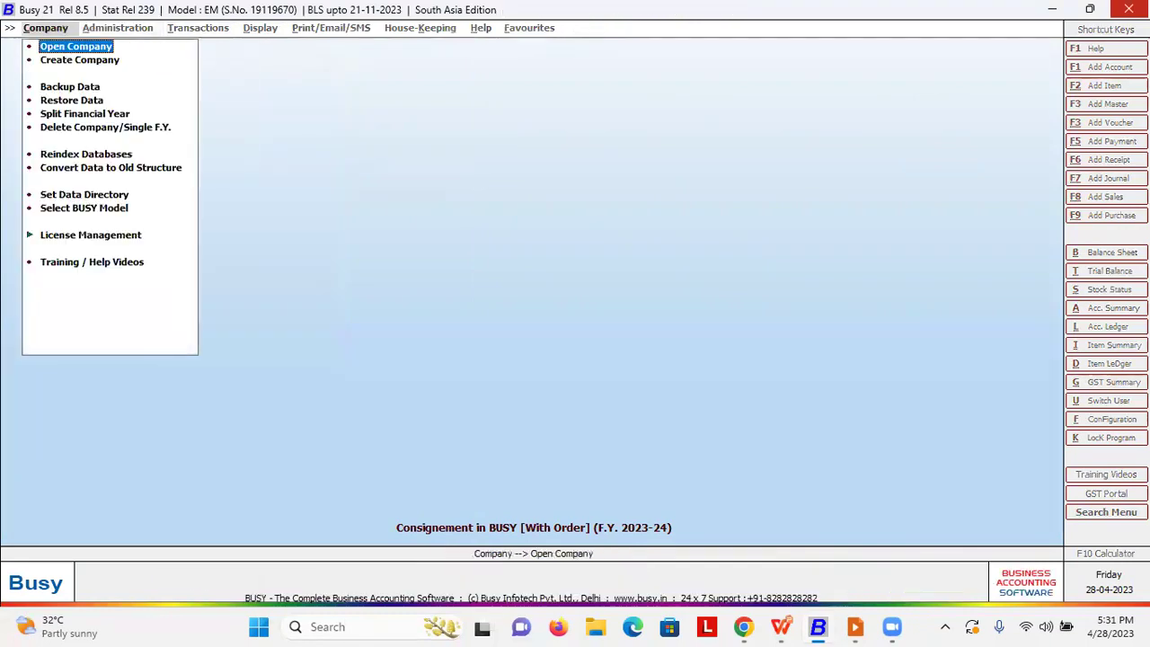
pyautogui.press('Return')
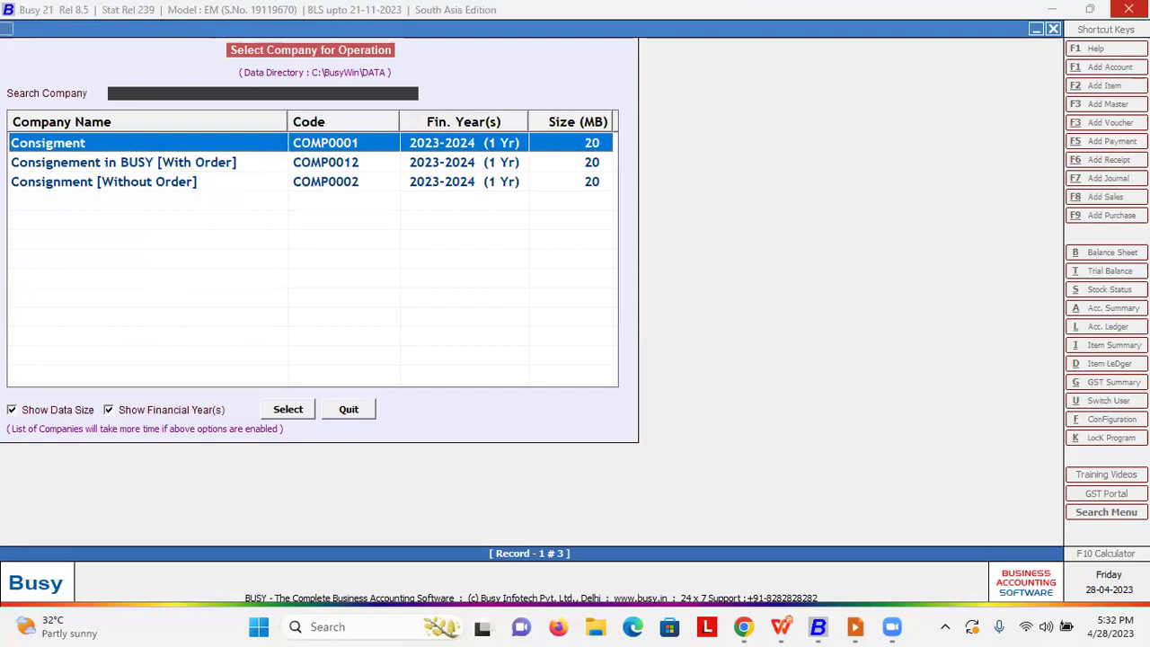
pyautogui.press('Down')
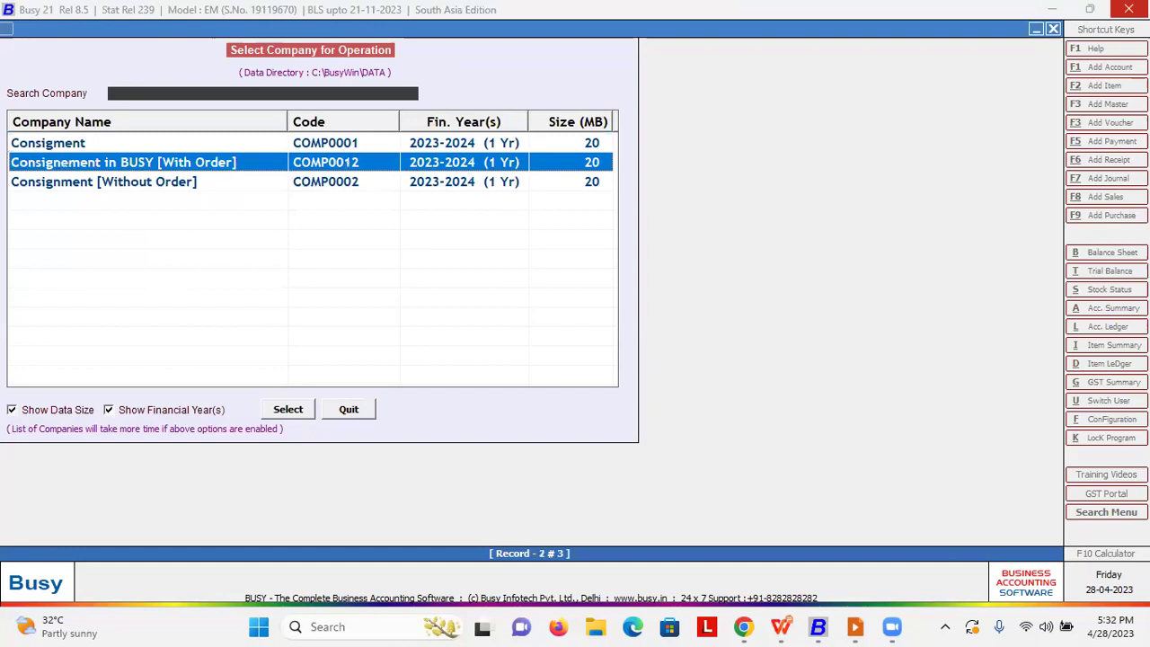
pyautogui.press('Down')
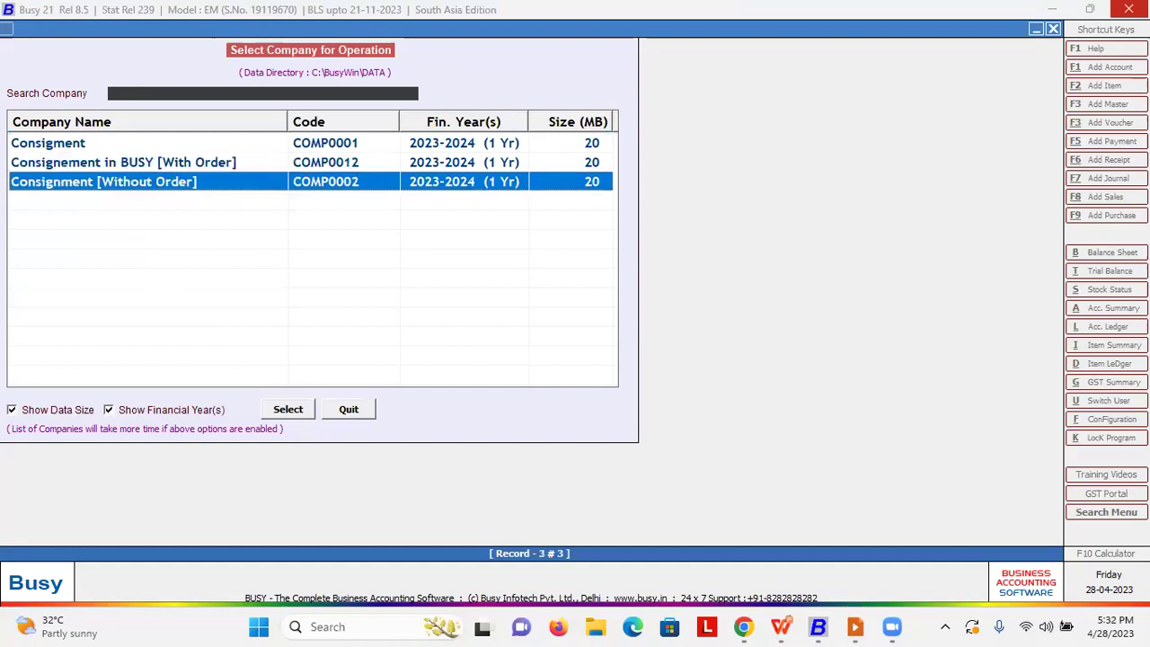
pyautogui.press('Return')
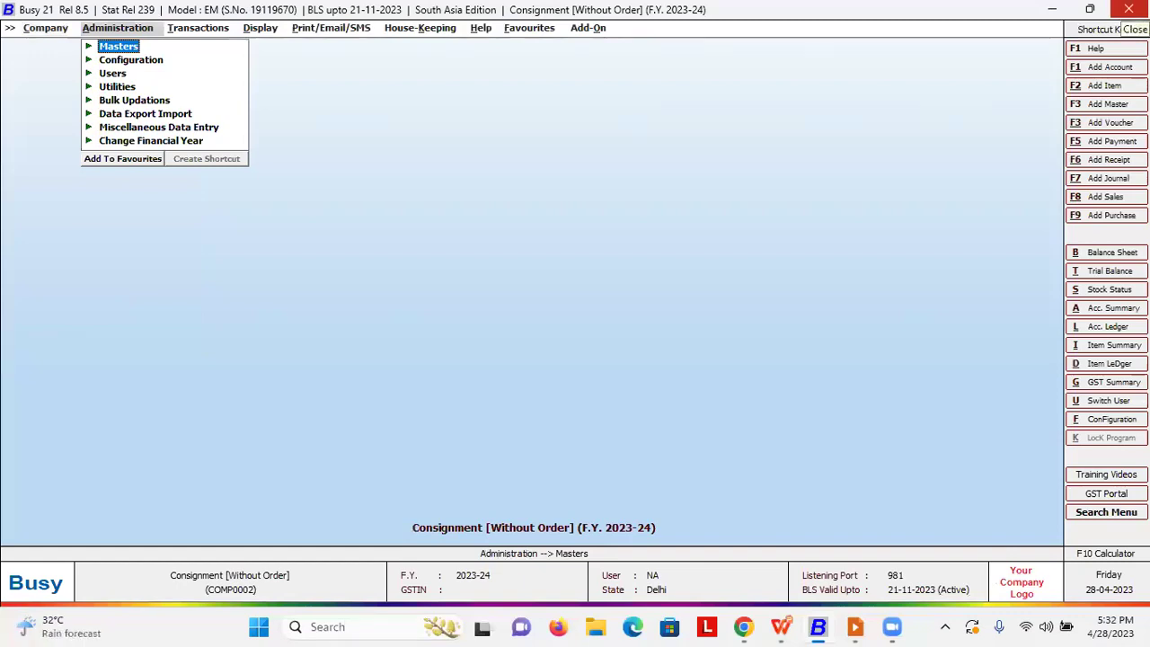
pyautogui.press('Down')
pyautogui.press('Return')
pyautogui.press('Escape')
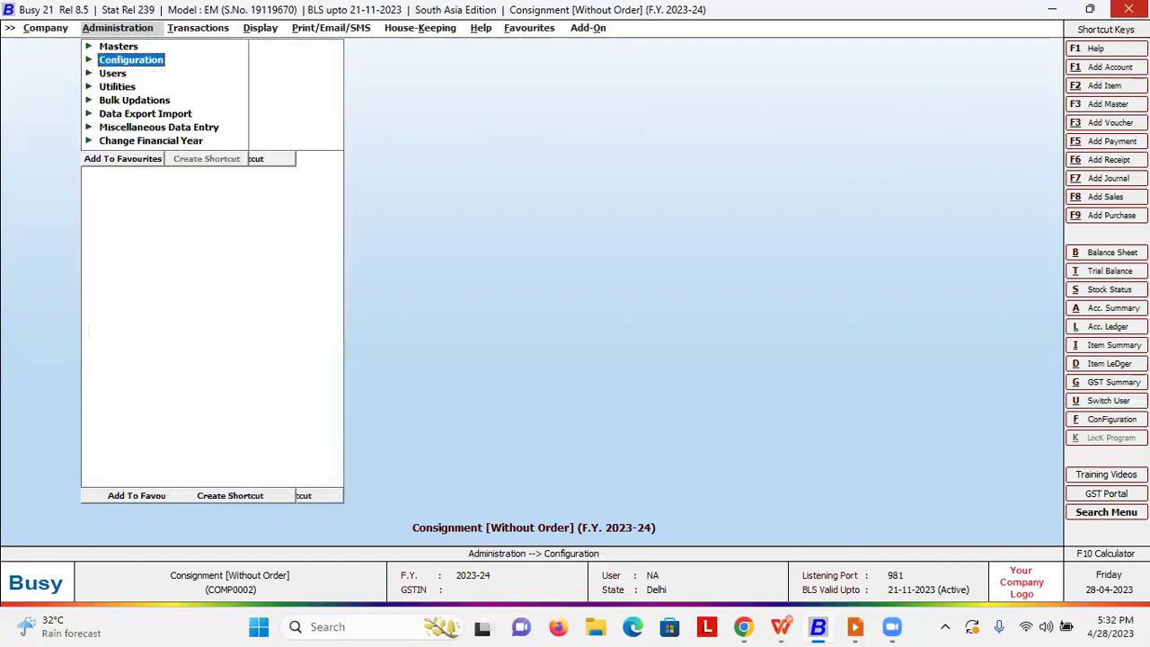
pyautogui.press('Up')
pyautogui.press('Return')
pyautogui.press('Return')
pyautogui.press('Down')
pyautogui.press('Down')
pyautogui.press('Return')
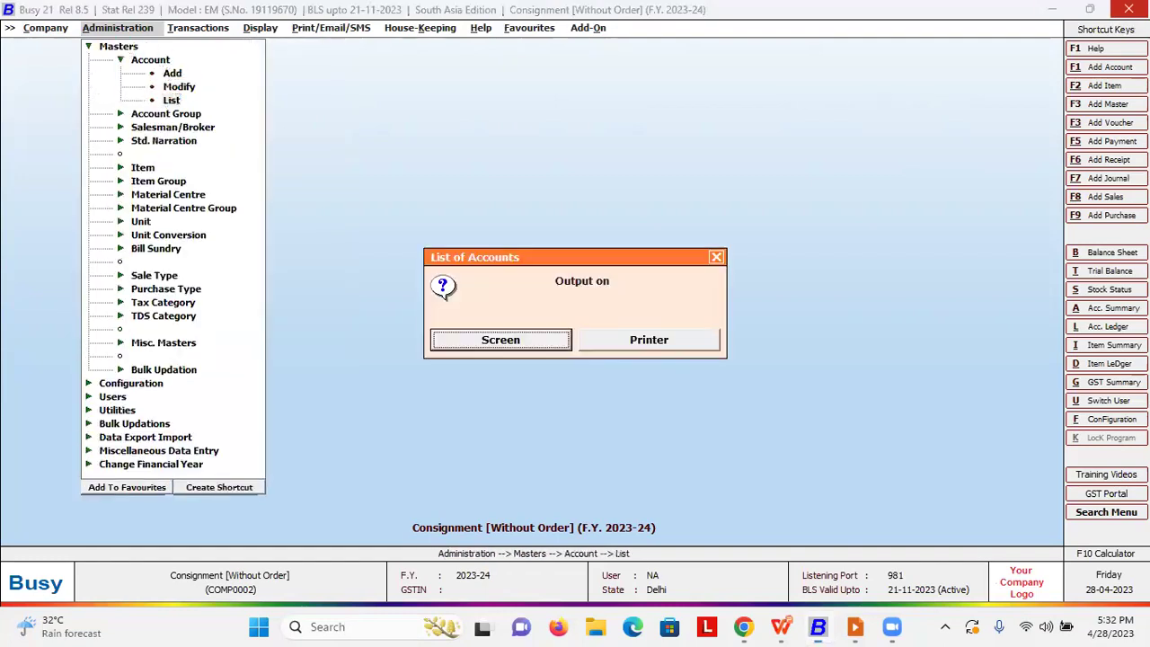
pyautogui.press('Return')
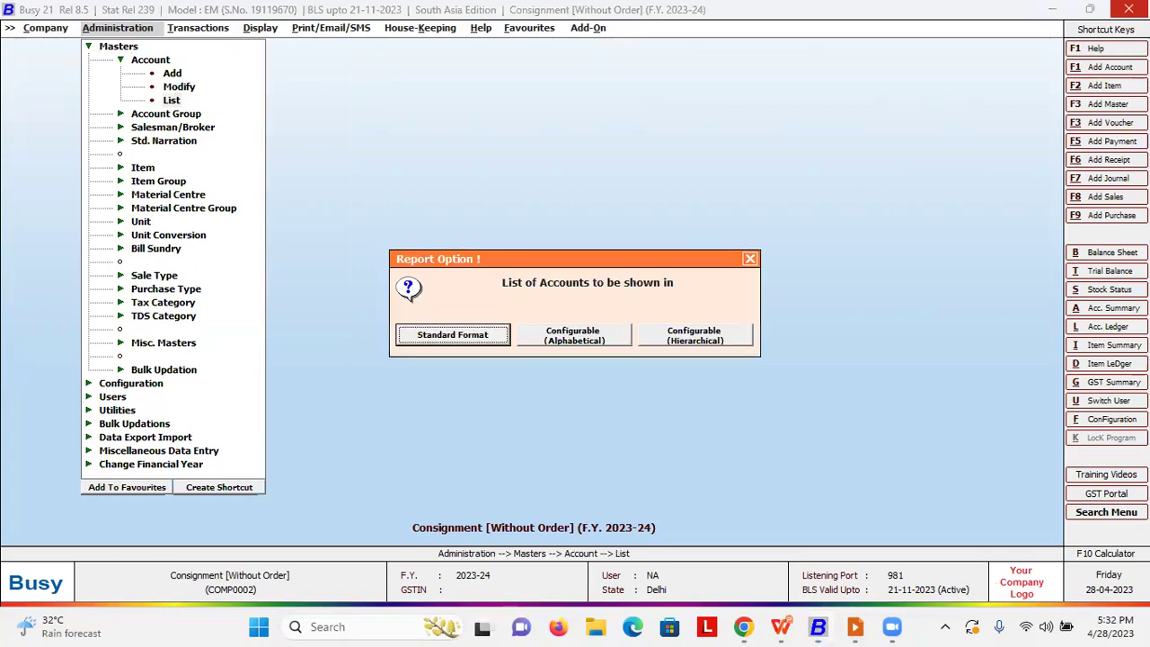
pyautogui.press('Escape')
pyautogui.press('Escape')
pyautogui.press('Escape')
# Open the Inventory section of the Features / Options configuration and search it for "consignment"
pyautogui.press('Down')
pyautogui.press('Return')
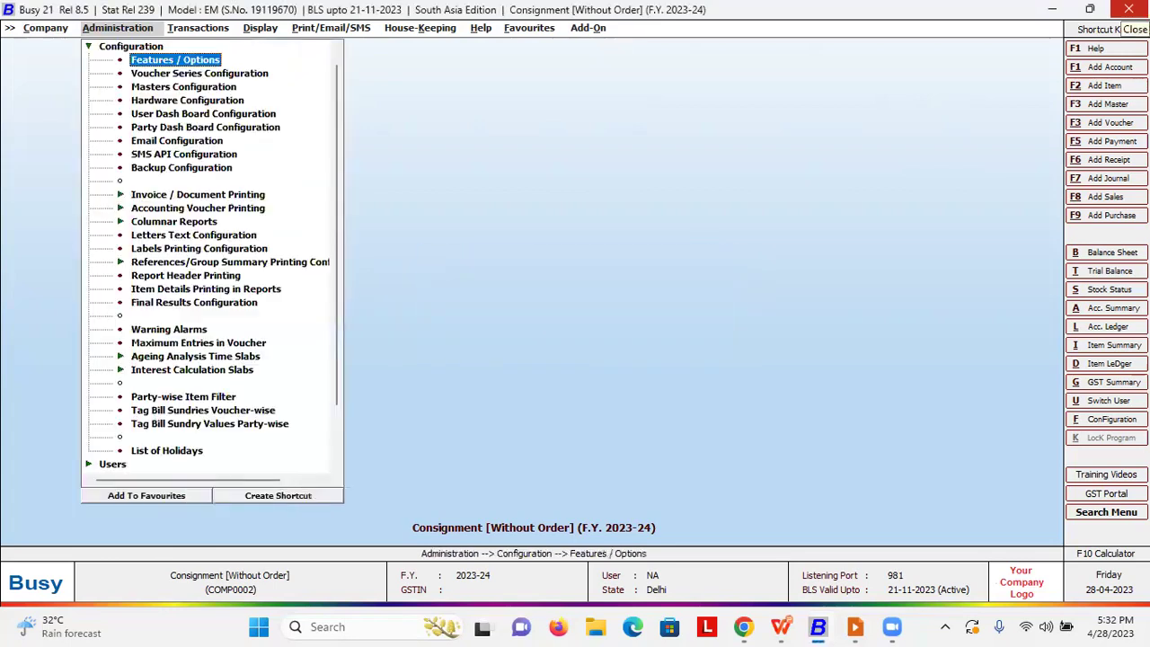
pyautogui.press('Return')
pyautogui.press('Down')
pyautogui.press('Down')
pyautogui.press('Down')
pyautogui.press('Down')
pyautogui.press('Return')
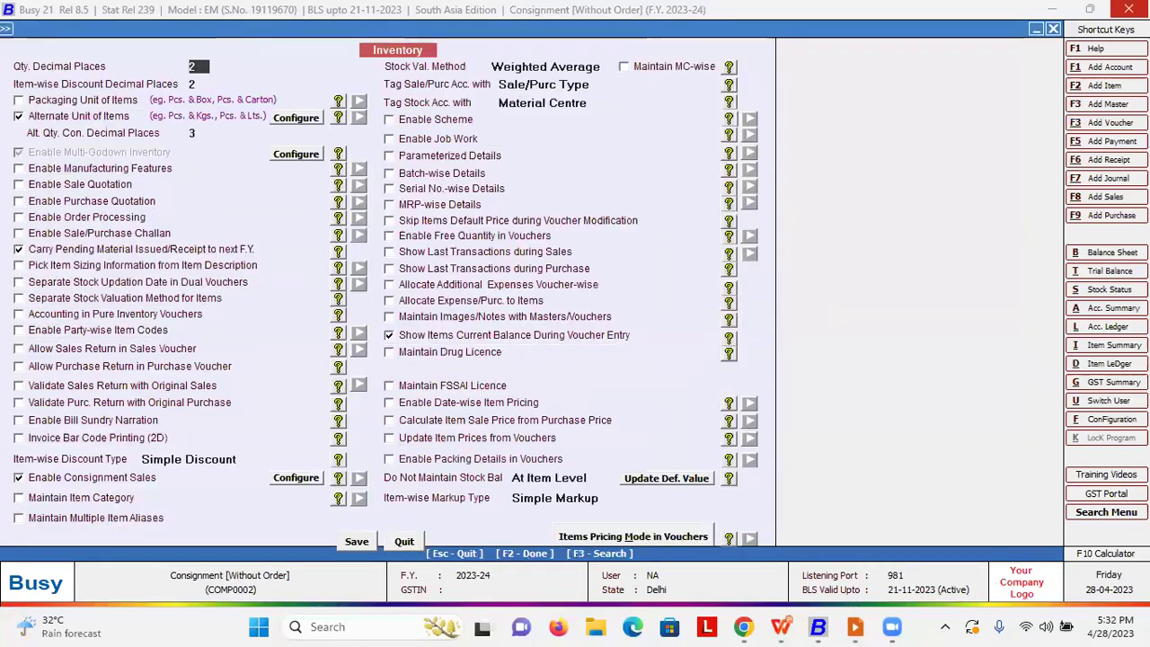
pyautogui.press('F3')
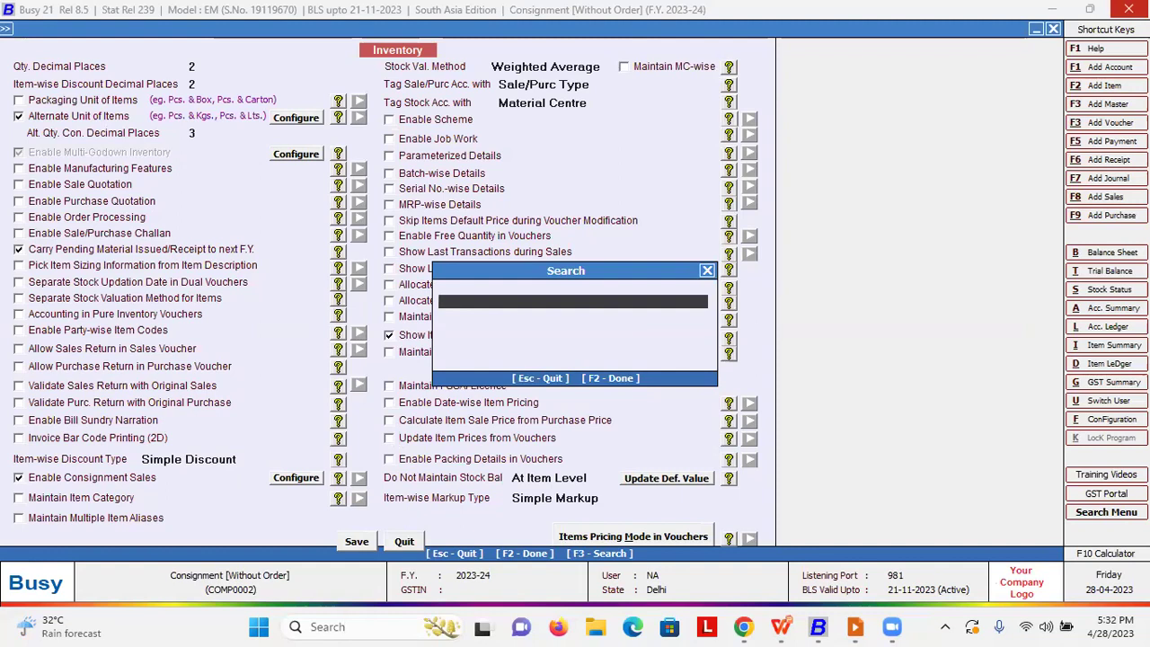
pyautogui.write('consignment')
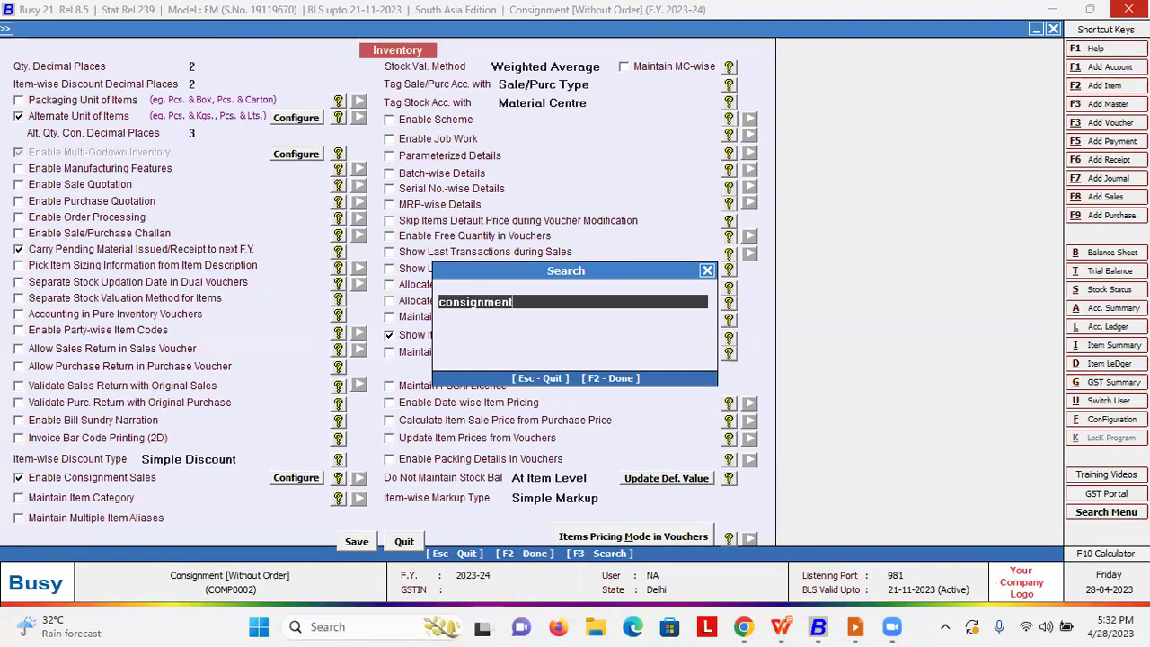
pyautogui.press('Return')
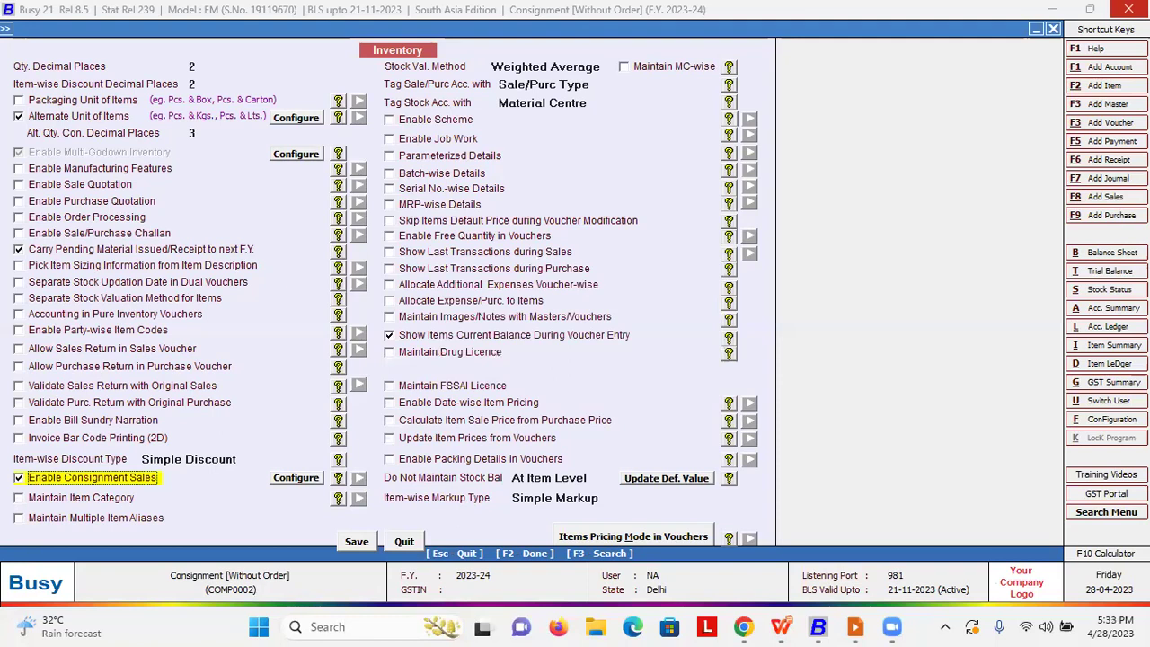
# Review the Enable Consignment Sales options, keep the Without Order consignment type, and leave the Inventory configuration
pyautogui.click(312, 477)
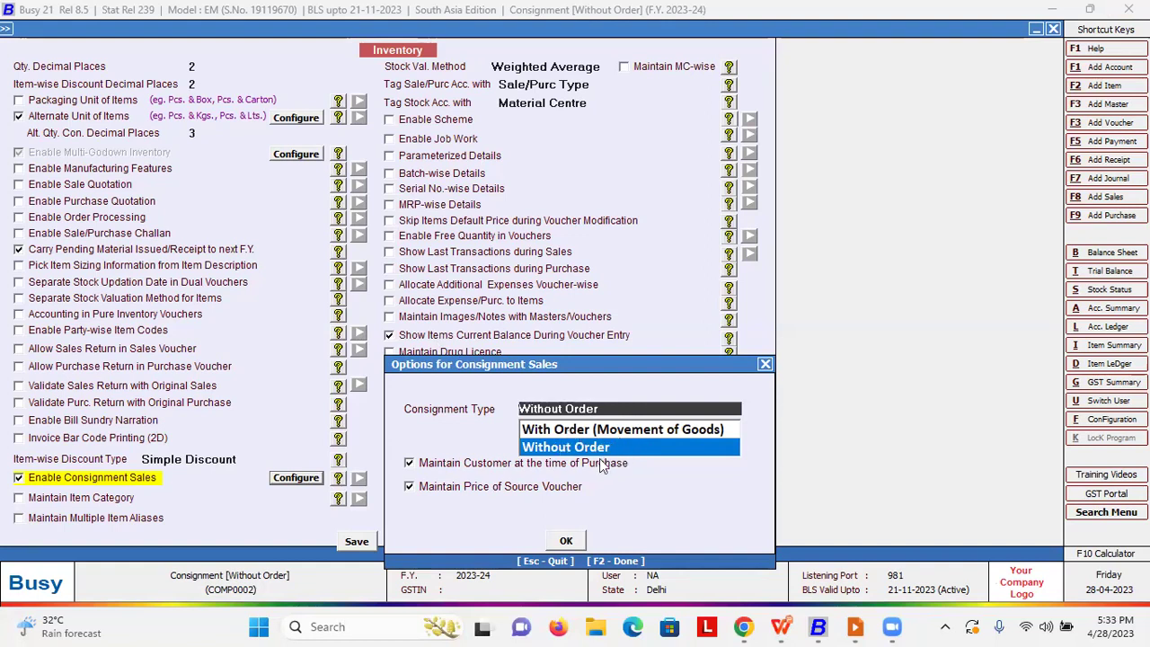
pyautogui.press('F2')
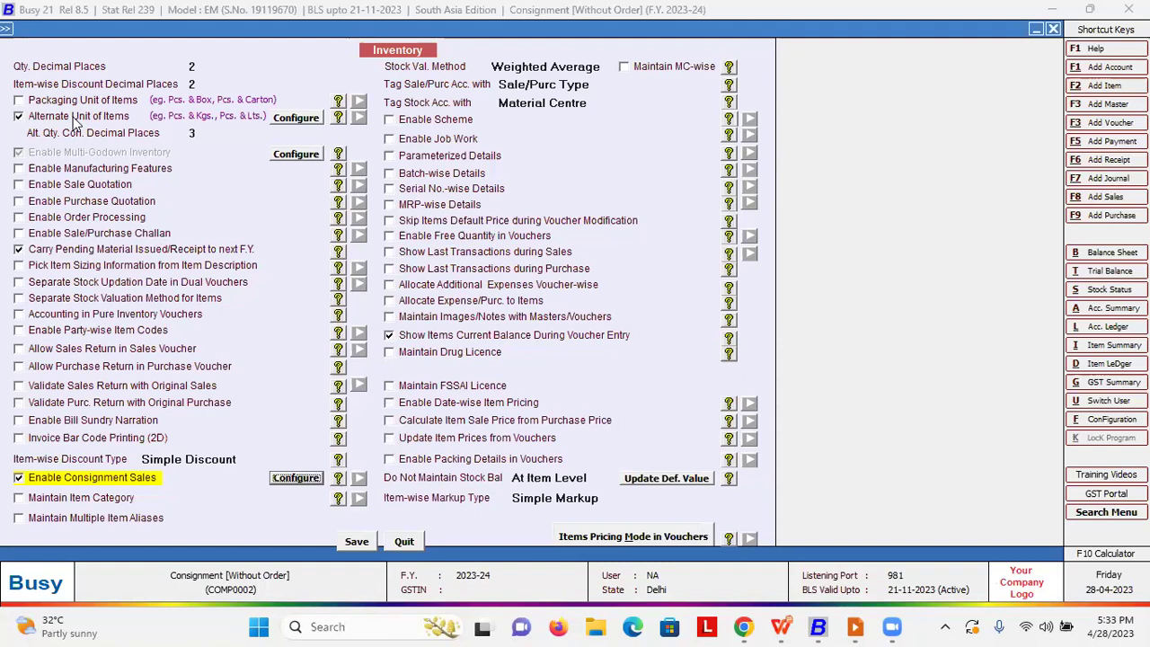
pyautogui.press('Escape')
pyautogui.press('Return')
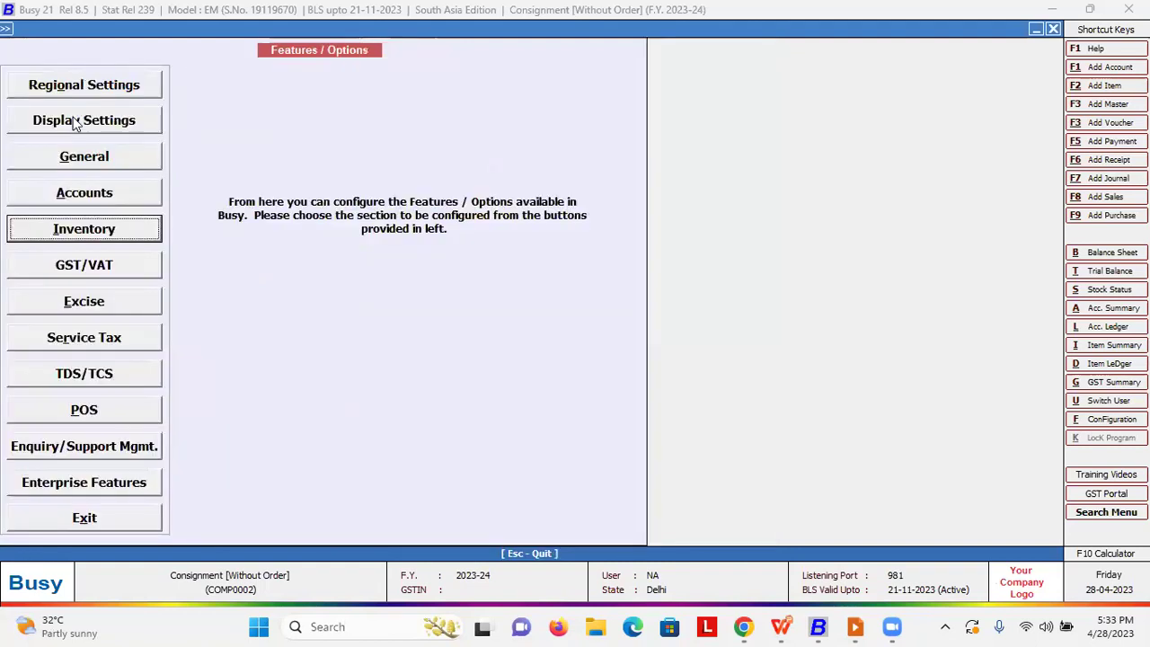
# Leave Features / Options and open the voucher configuration of the Main sales voucher series
pyautogui.press('Down')
pyautogui.press('Escape')
pyautogui.press('Down')
pyautogui.press('Return')
pyautogui.press('Return')
pyautogui.press('Down')
pyautogui.press('Return')
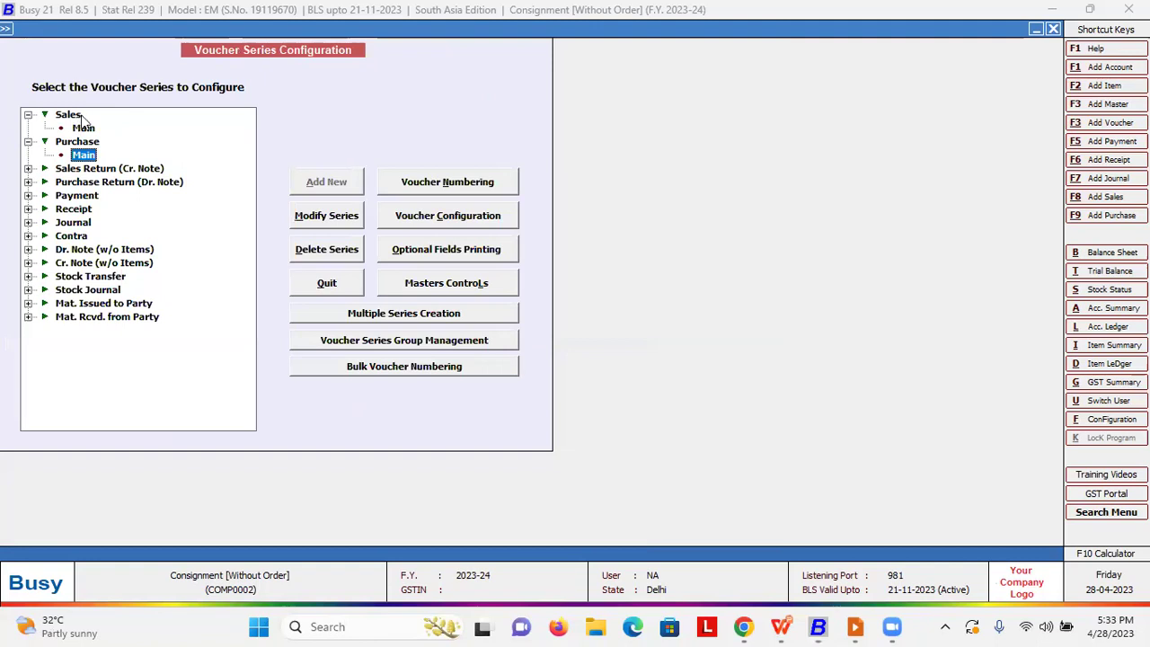
pyautogui.press('Up')
pyautogui.press('Up')
pyautogui.click(455, 216)
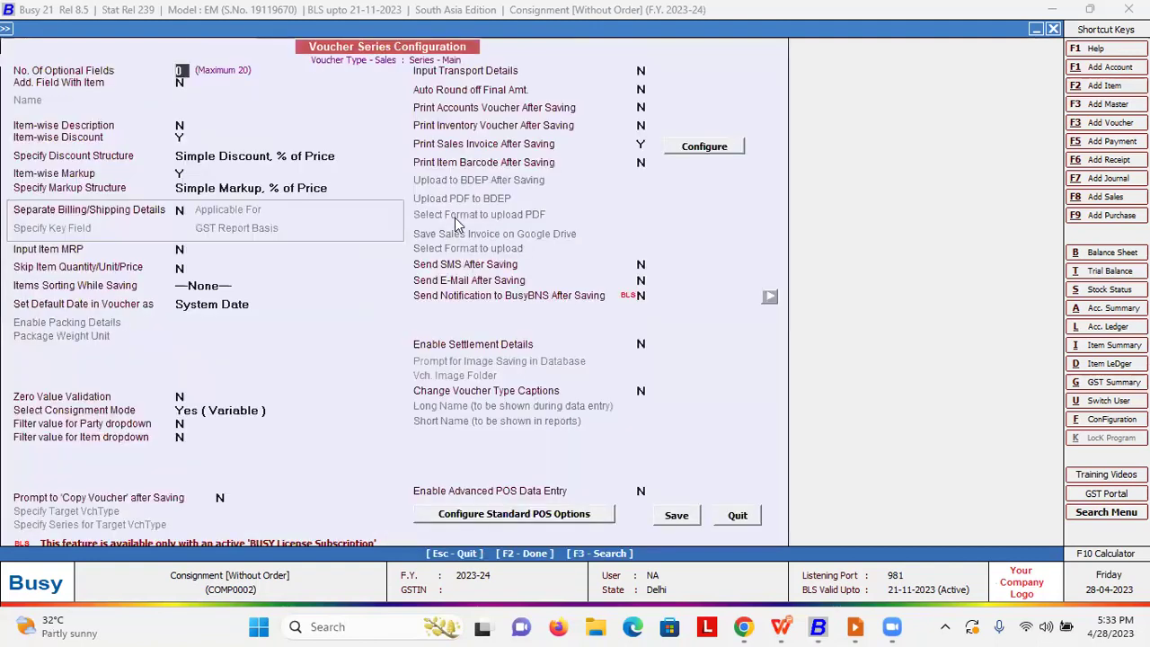
# Enable Separate Billing/Shipping Details for All Parties with key field Party Name and GST report basis Ask in Voucher, and save the configuration
pyautogui.click(181, 210)
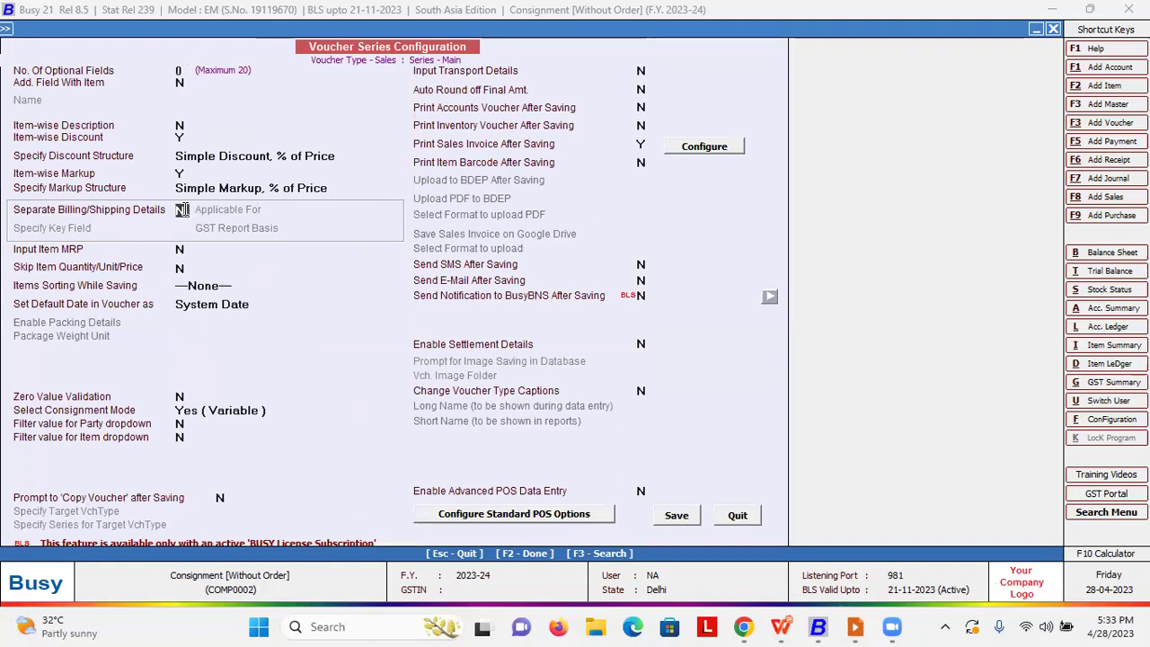
pyautogui.press('y')
pyautogui.press('Return')
pyautogui.press('Return')
pyautogui.press('Return')
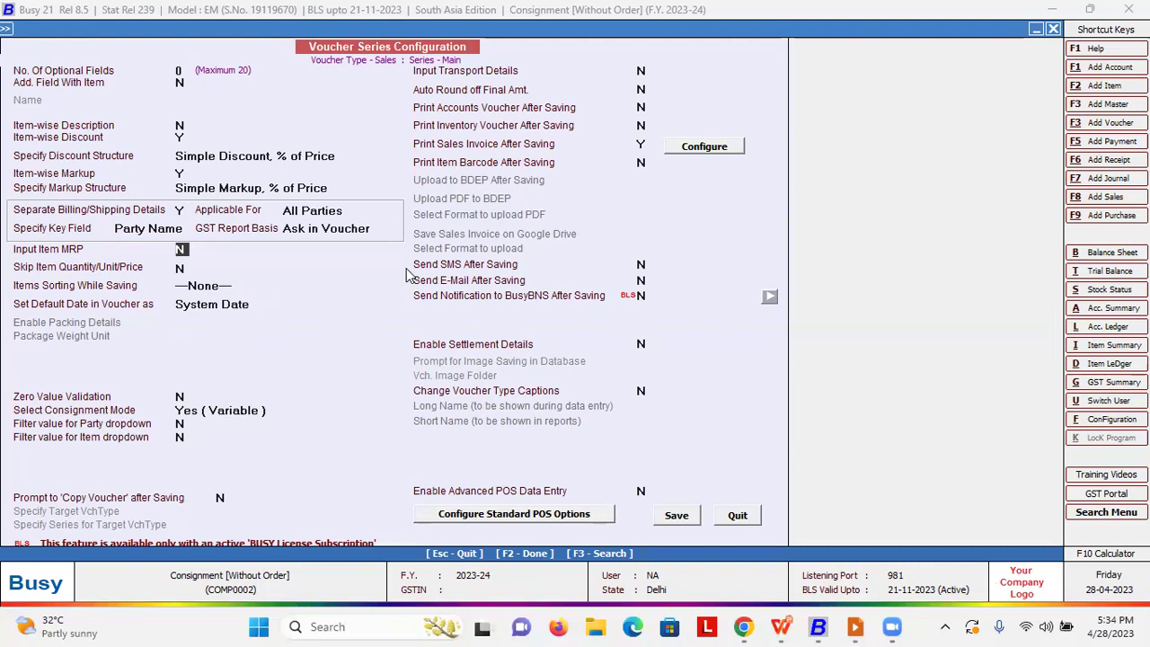
pyautogui.press('F2')
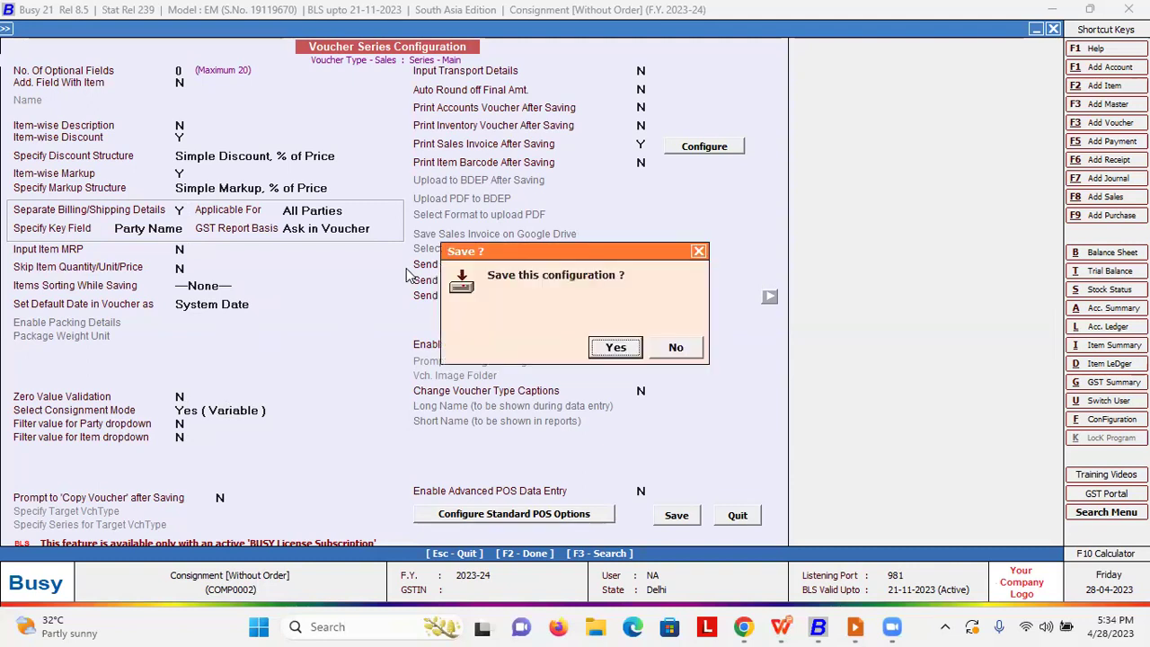
pyautogui.press('Return')
# Review the voucher configuration of the Main purchase series, including its consignment mode and copy-voucher target, and leave the series configuration
pyautogui.press('Down')
pyautogui.press('Down')
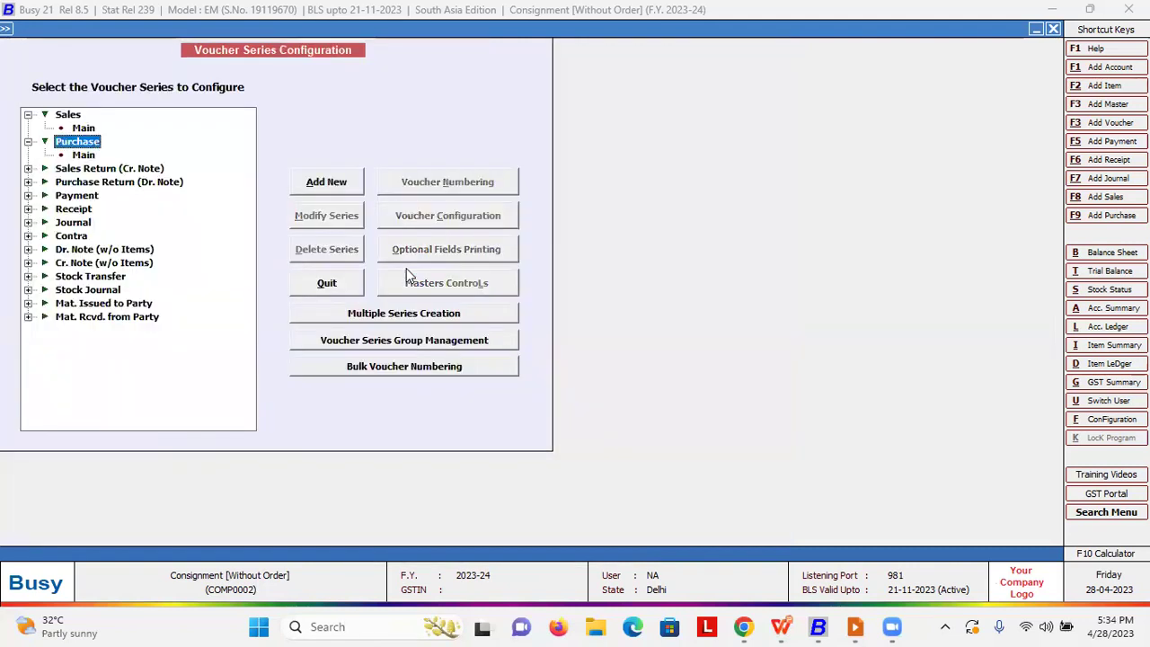
pyautogui.click(468, 219)
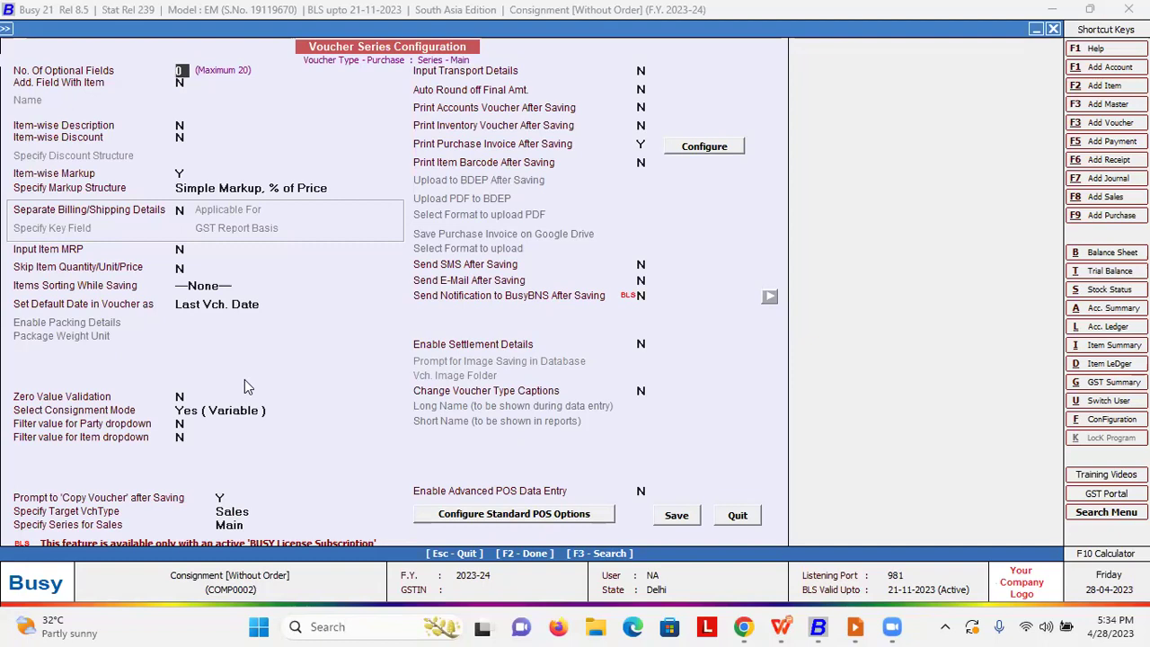
pyautogui.press('Escape')
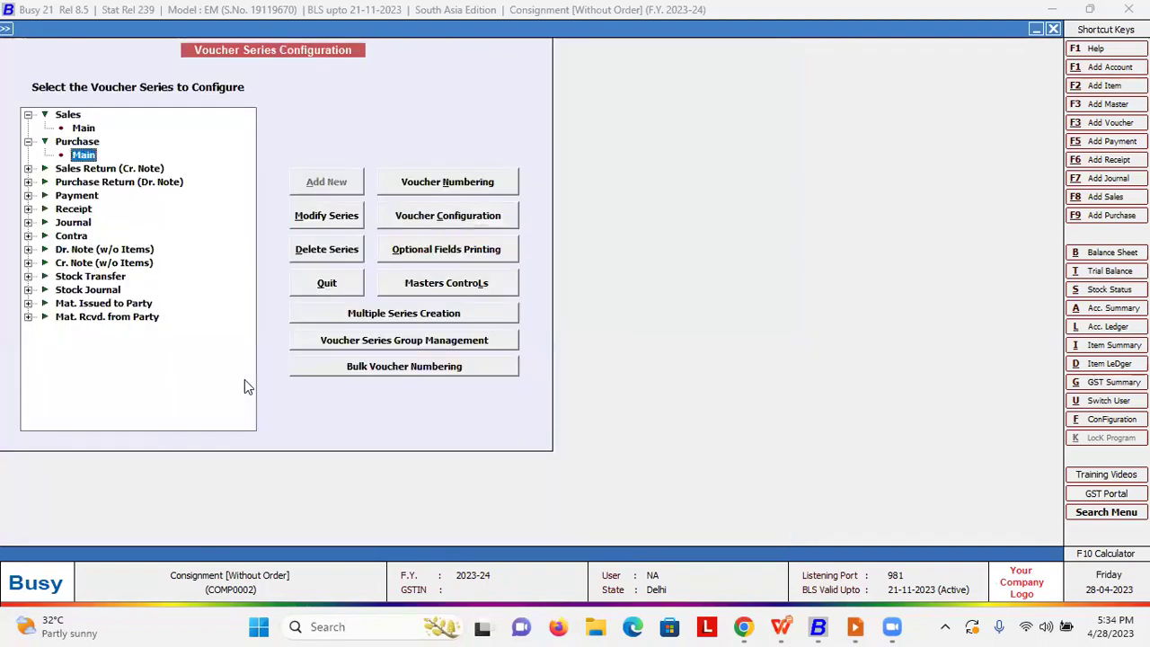
pyautogui.press('Escape')
pyautogui.press('Escape')
# Open the Association Fees bill sundry master for modification
pyautogui.press('Up')
pyautogui.press('Return')
pyautogui.press('Down')
pyautogui.press('Down')
pyautogui.press('Down')
pyautogui.press('Down')
pyautogui.press('Down')
pyautogui.press('Down')
pyautogui.press('Down')
pyautogui.press('Down')
pyautogui.press('Down')
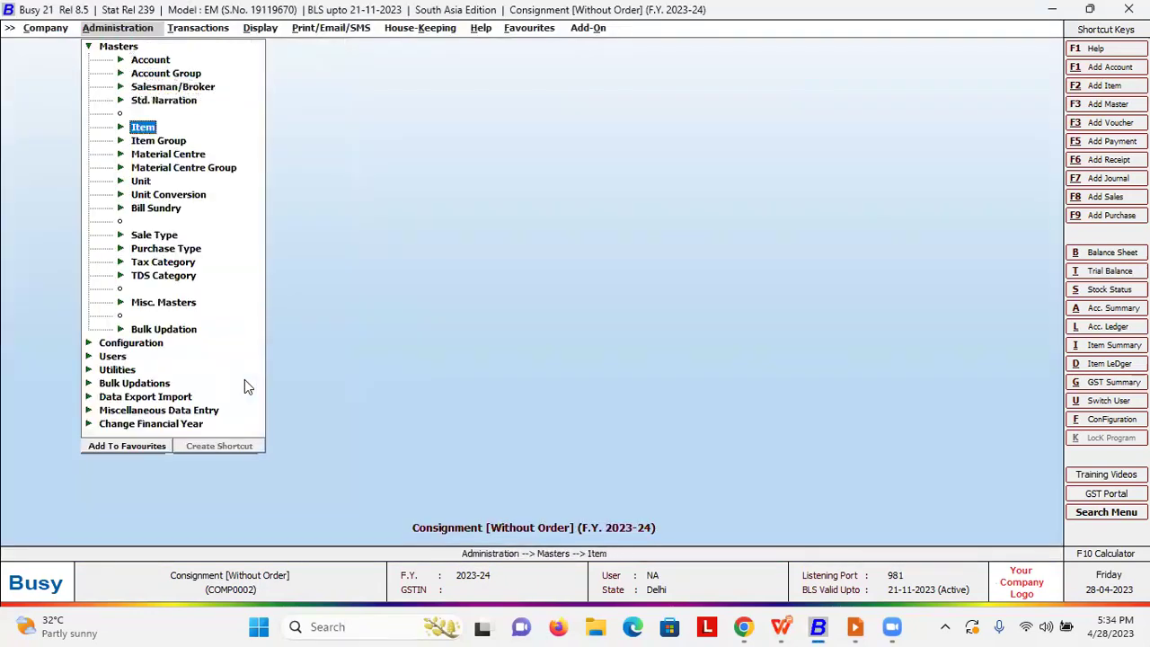
pyautogui.press('Down')
pyautogui.press('Return')
pyautogui.press('Down')
pyautogui.press('Down')
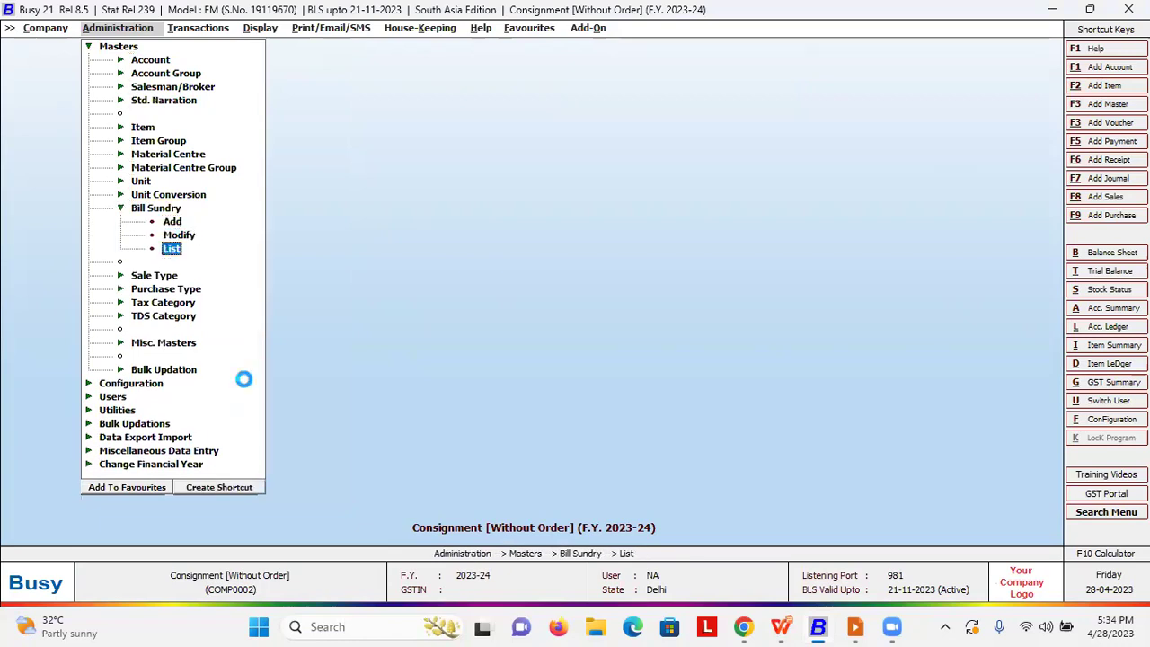
pyautogui.press('Return')
pyautogui.press('Escape')
pyautogui.press('Up')
pyautogui.press('Return')
pyautogui.write('as')
pyautogui.press('Return')
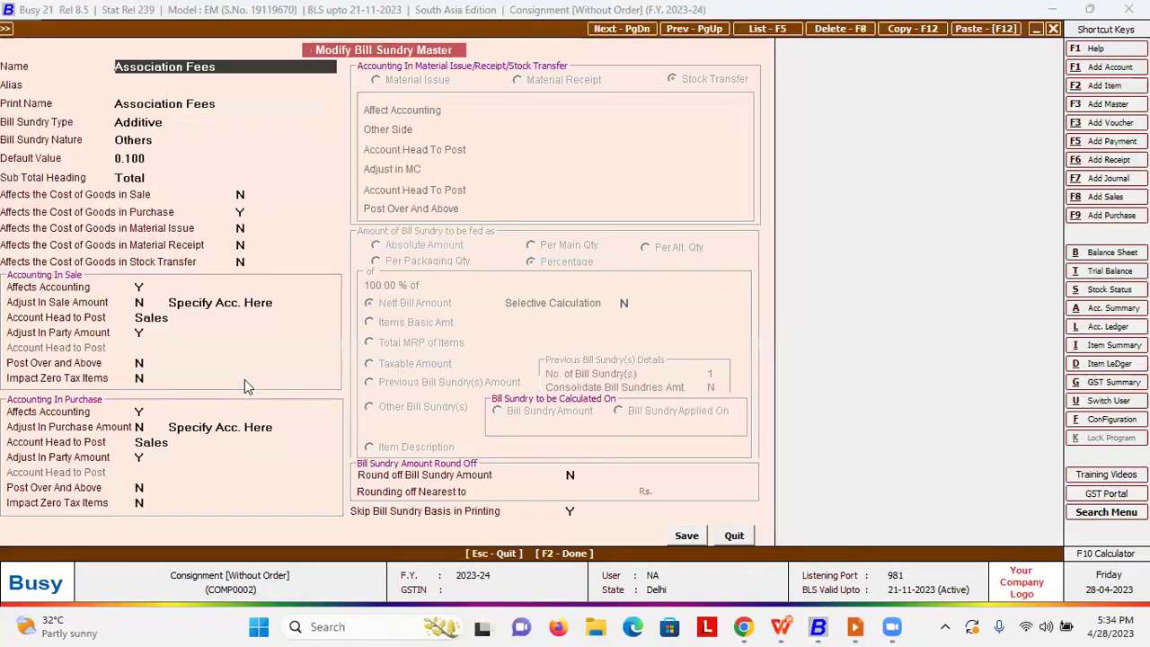
# Review the type, default value, cost effects and sale and purchase accounting of the Association Fees bill sundry, and quit without saving
pyautogui.press('Return')
pyautogui.press('Up')
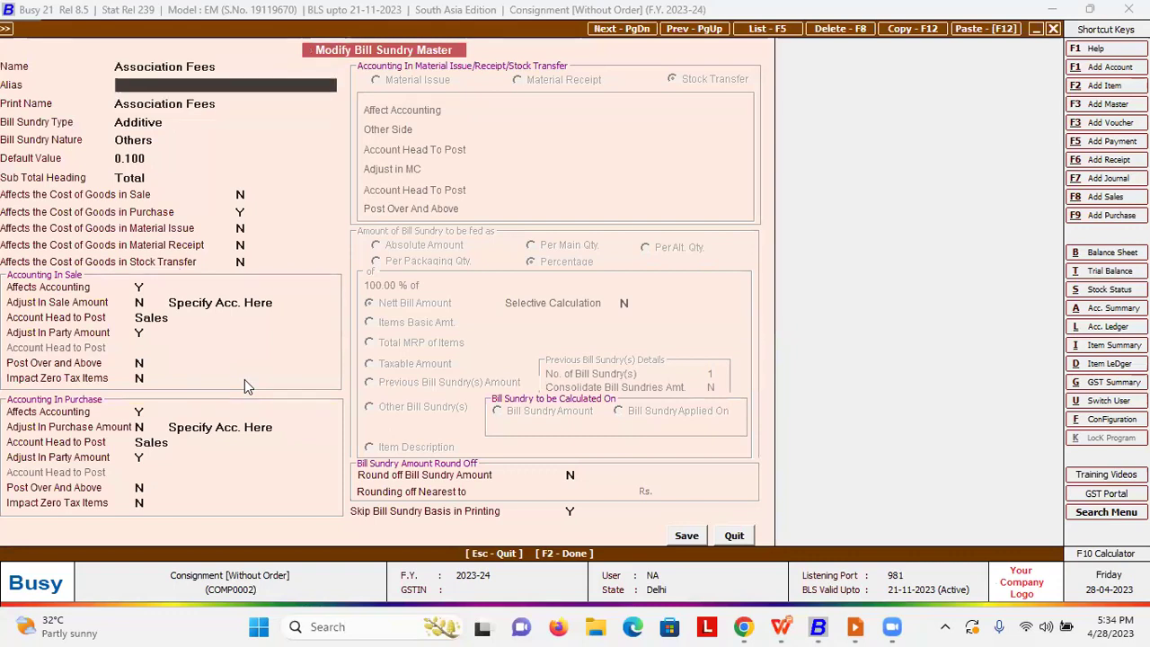
pyautogui.press('Up')
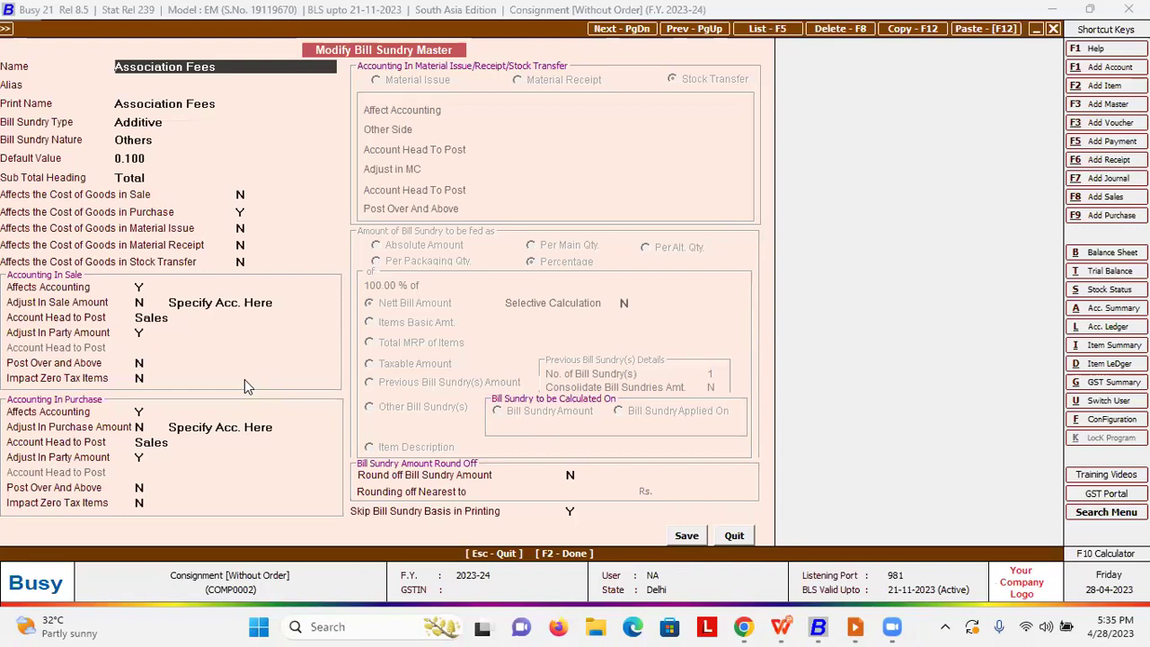
pyautogui.press('Return')
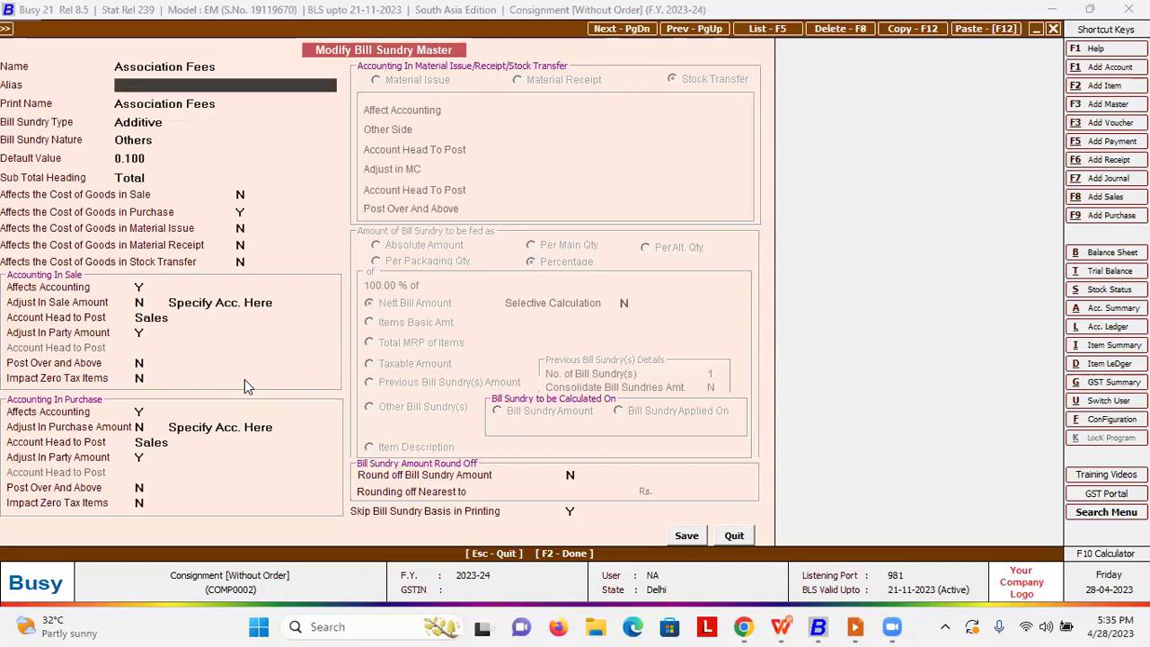
pyautogui.press('Return')
pyautogui.press('Return')
pyautogui.press('Return')
pyautogui.press('Return')
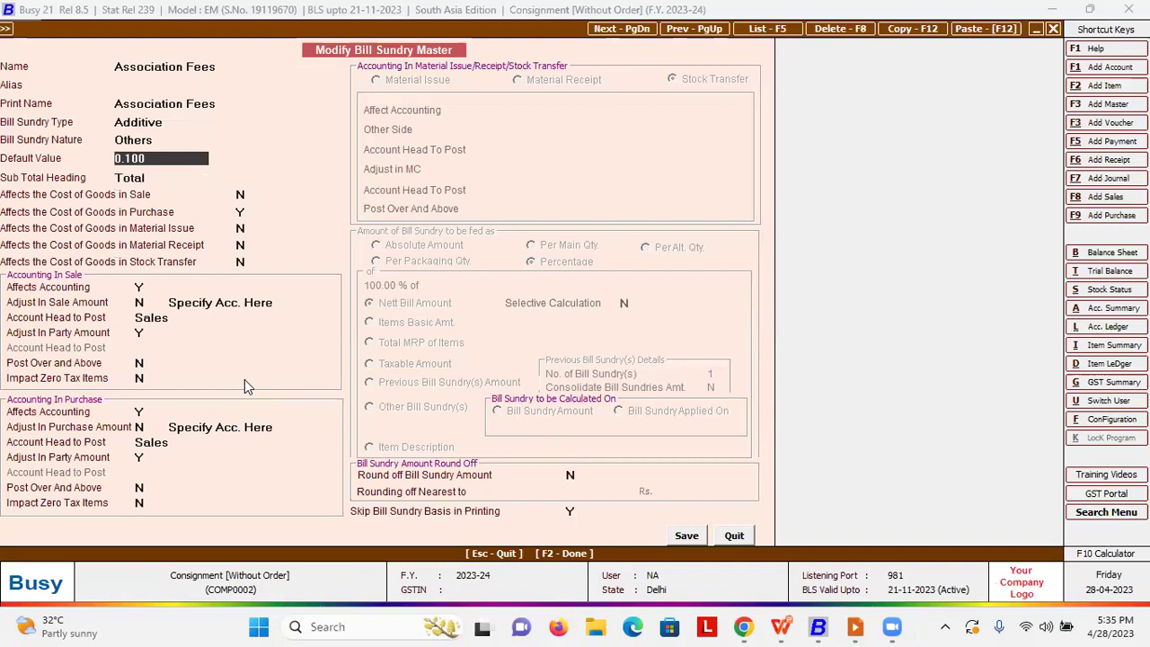
pyautogui.press('Return')
pyautogui.press('Return')
pyautogui.press('Return')
pyautogui.press('Return')
pyautogui.press('Return')
pyautogui.press('Return')
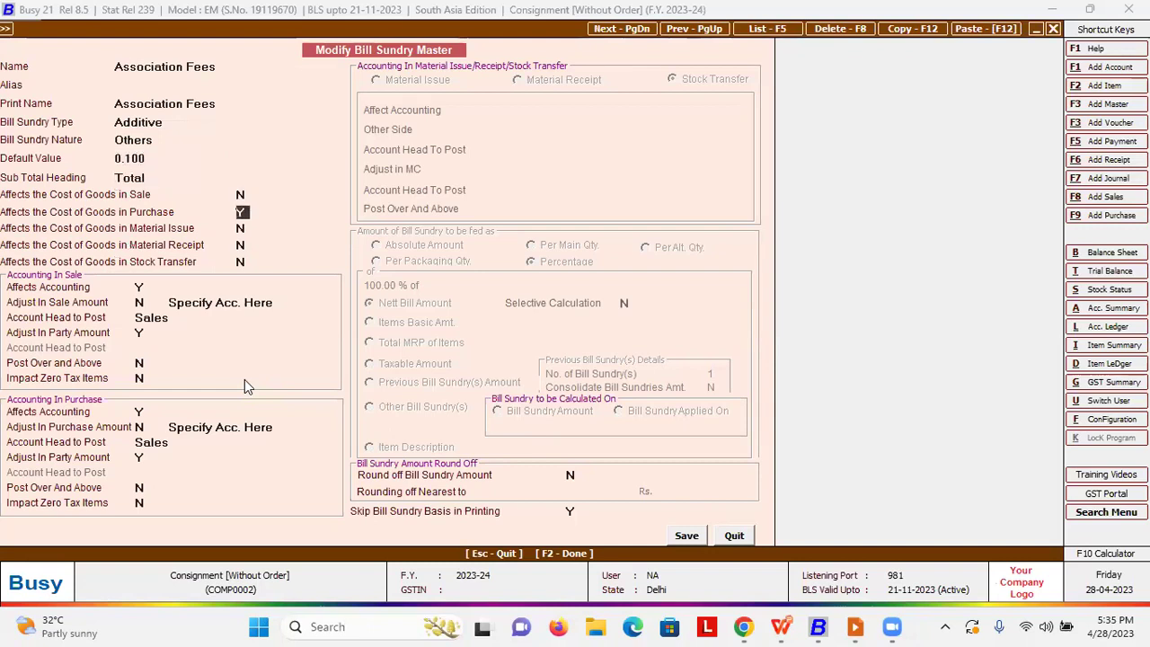
pyautogui.press('Return')
pyautogui.press('Return')
pyautogui.press('Return')
pyautogui.press('Return')
pyautogui.press('Return')
pyautogui.press('Return')
pyautogui.press('Return')
pyautogui.press('Return')
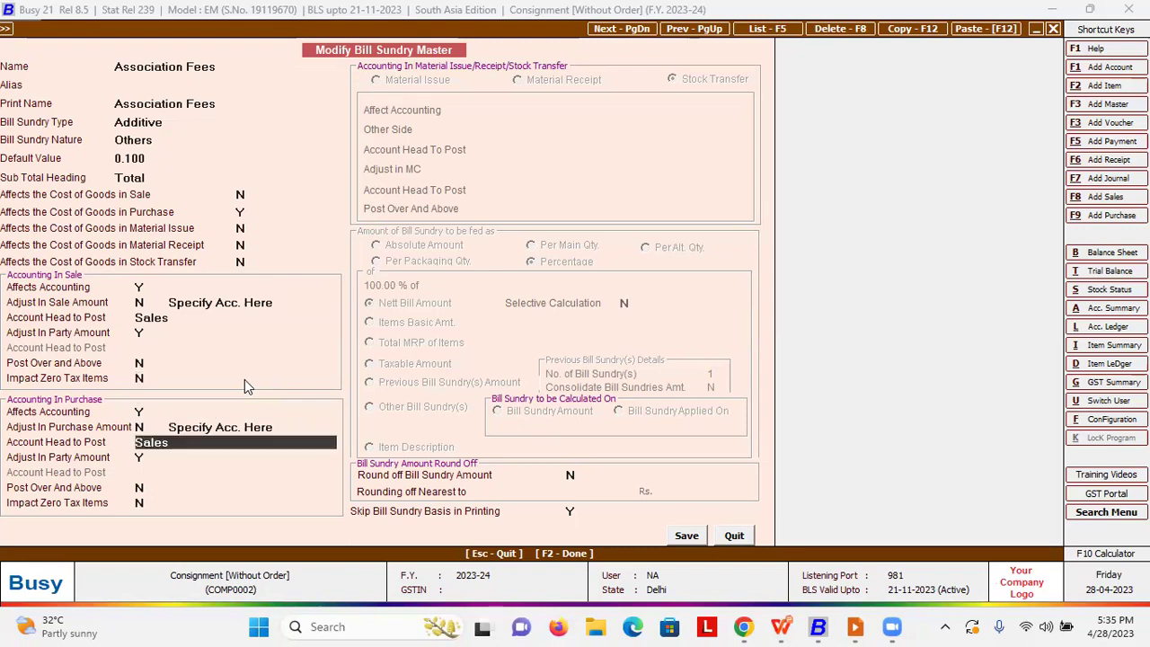
pyautogui.click(160, 163)
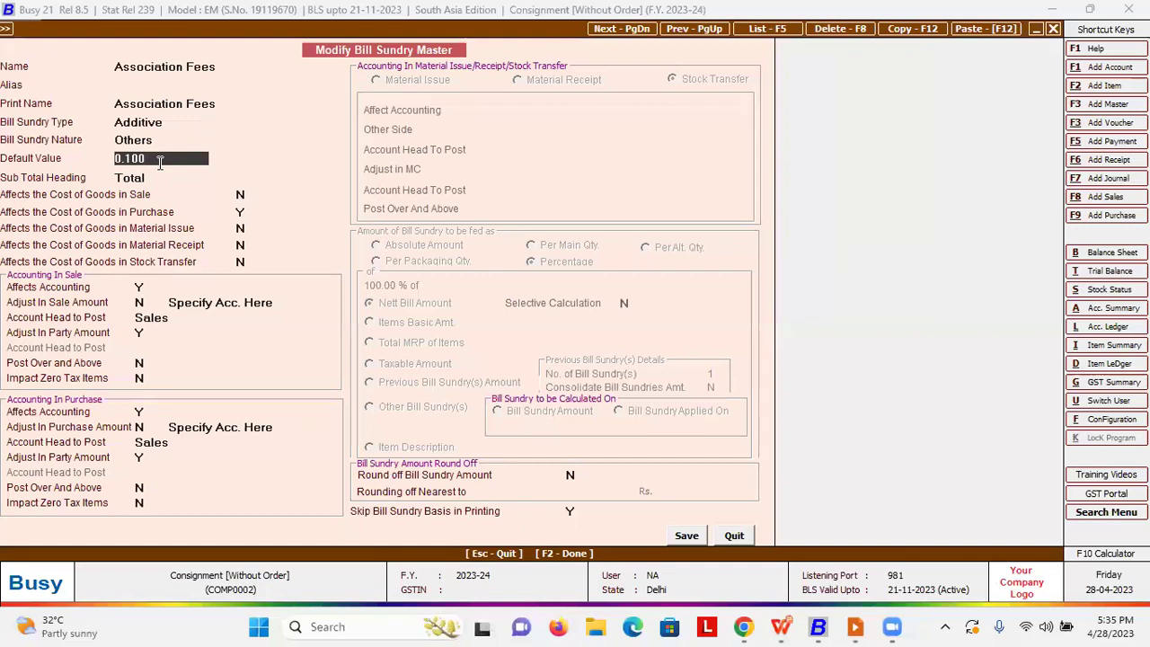
pyautogui.press('Escape')
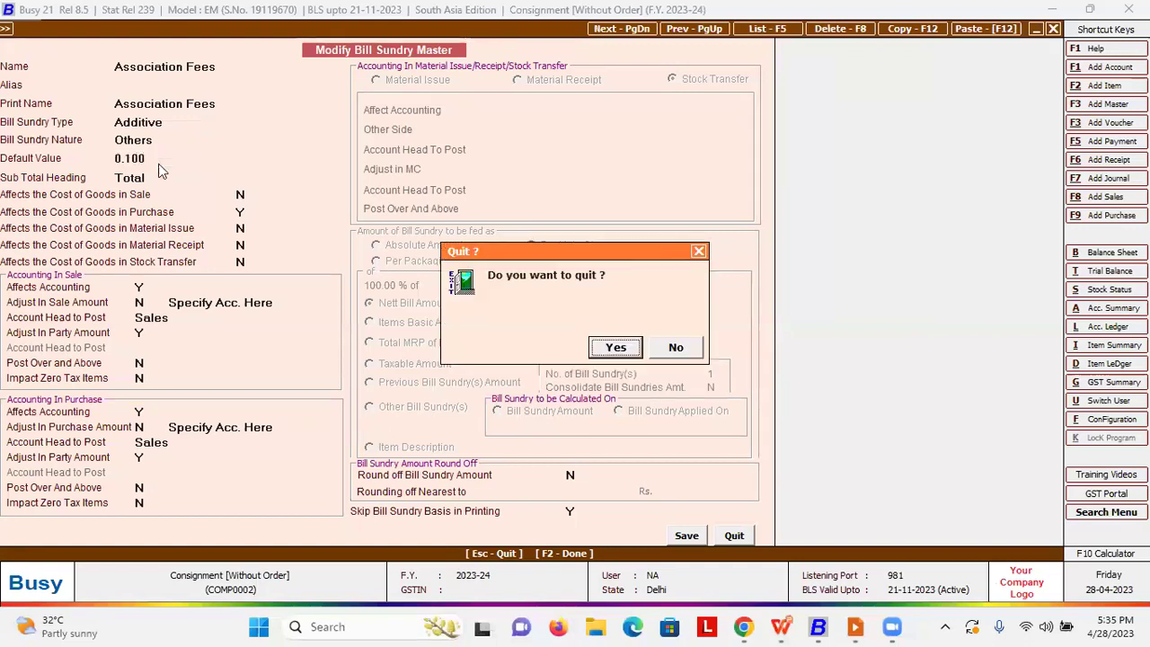
pyautogui.press('Return')
# Open the Adhat bill sundry master, review its type and default value, and close it without saving
pyautogui.write('ad')
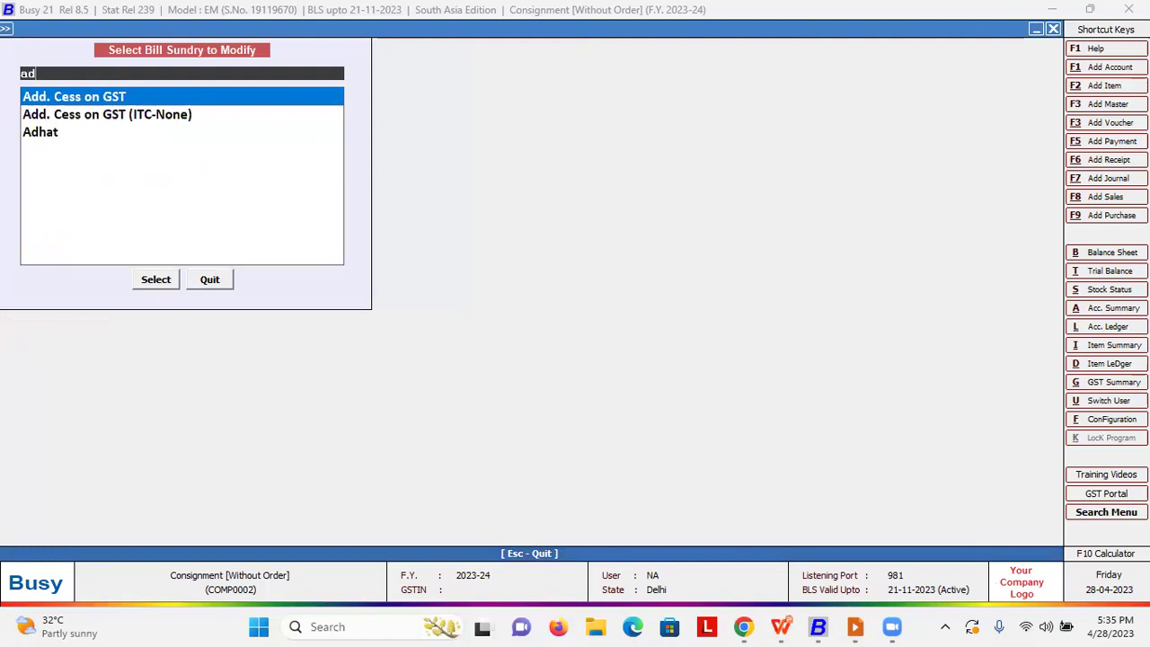
pyautogui.press('Down')
pyautogui.press('Down')
pyautogui.press('Return')
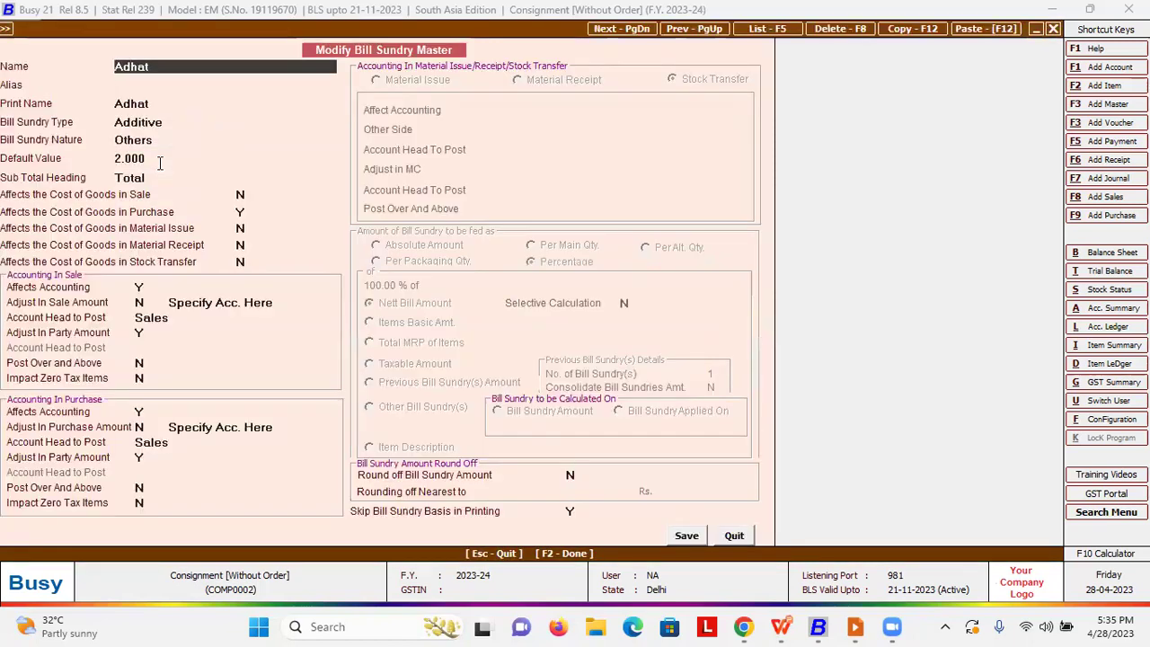
pyautogui.press('Return')
pyautogui.press('Return')
pyautogui.press('Return')
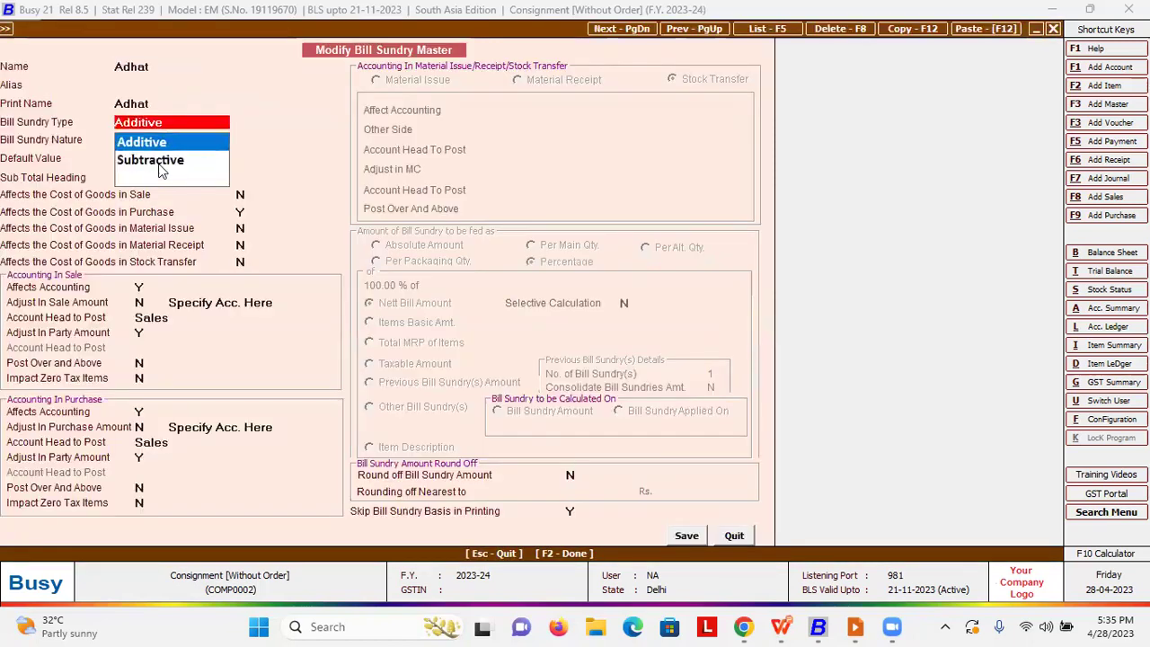
pyautogui.press('Return')
pyautogui.press('Return')
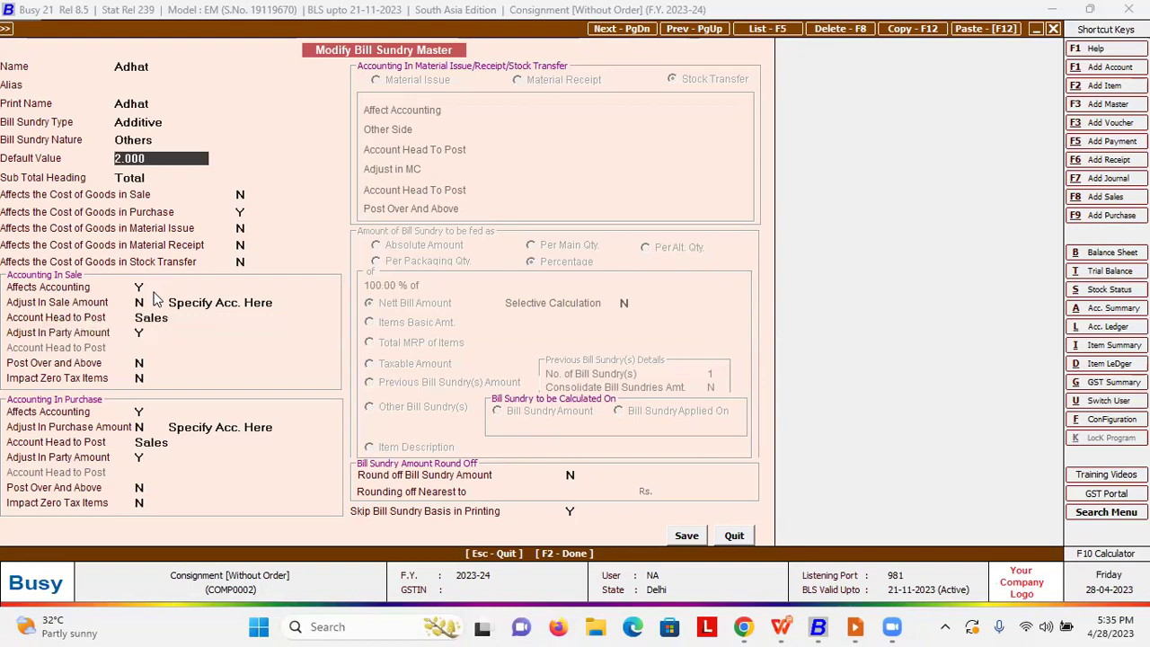
pyautogui.press('Escape')
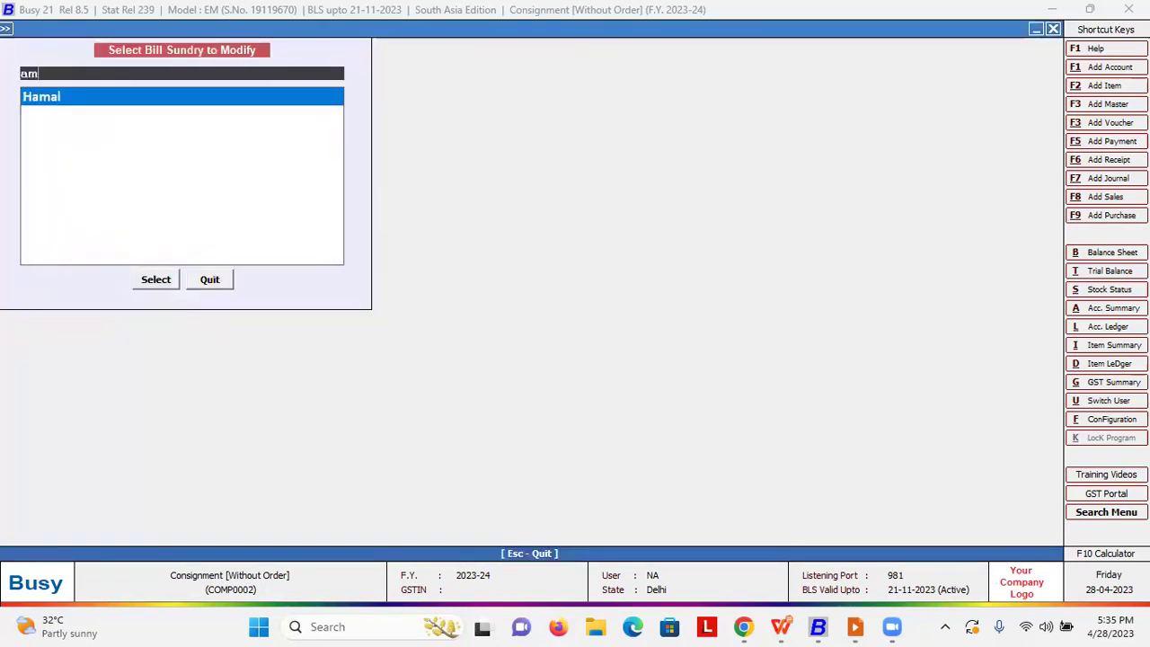
# Open the Mandi Tax bill sundry master, review its default value and sub total heading, and quit without saving
pyautogui.write('man')
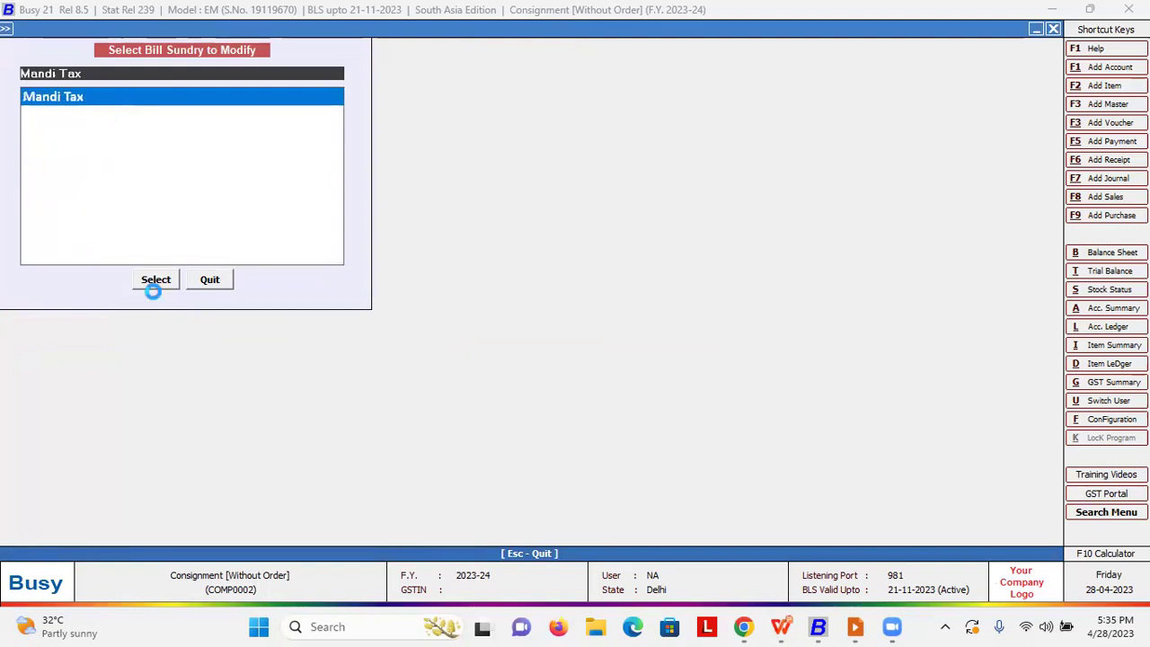
pyautogui.click(155, 284)
pyautogui.press('Return')
pyautogui.press('Return')
pyautogui.press('Return')
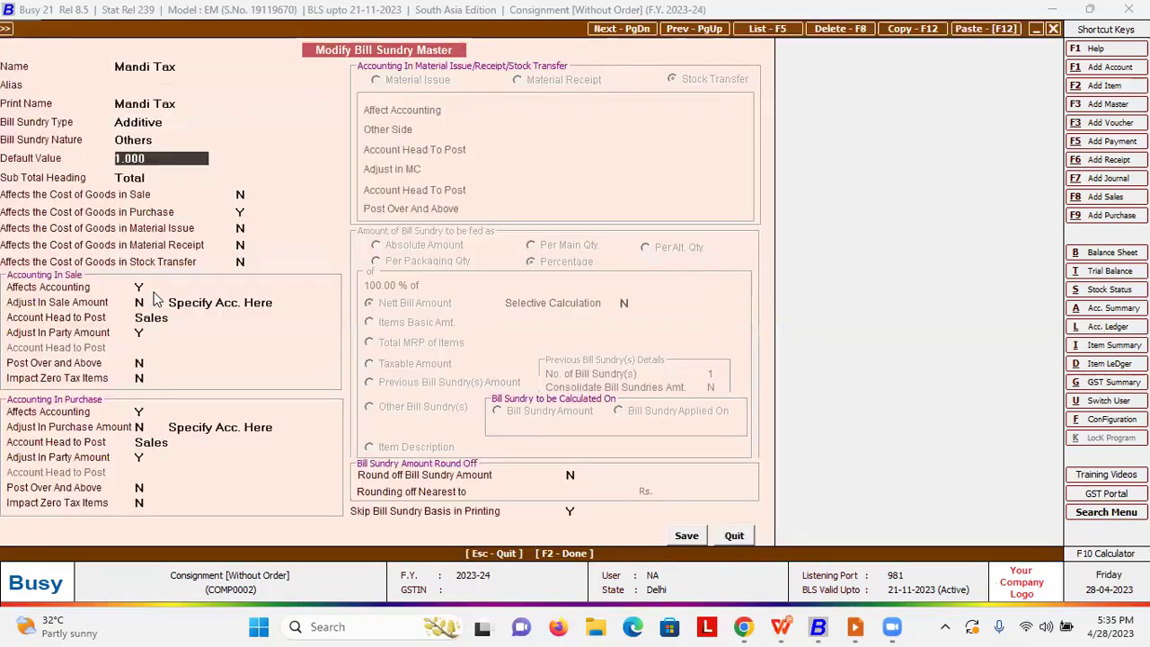
pyautogui.press('Return')
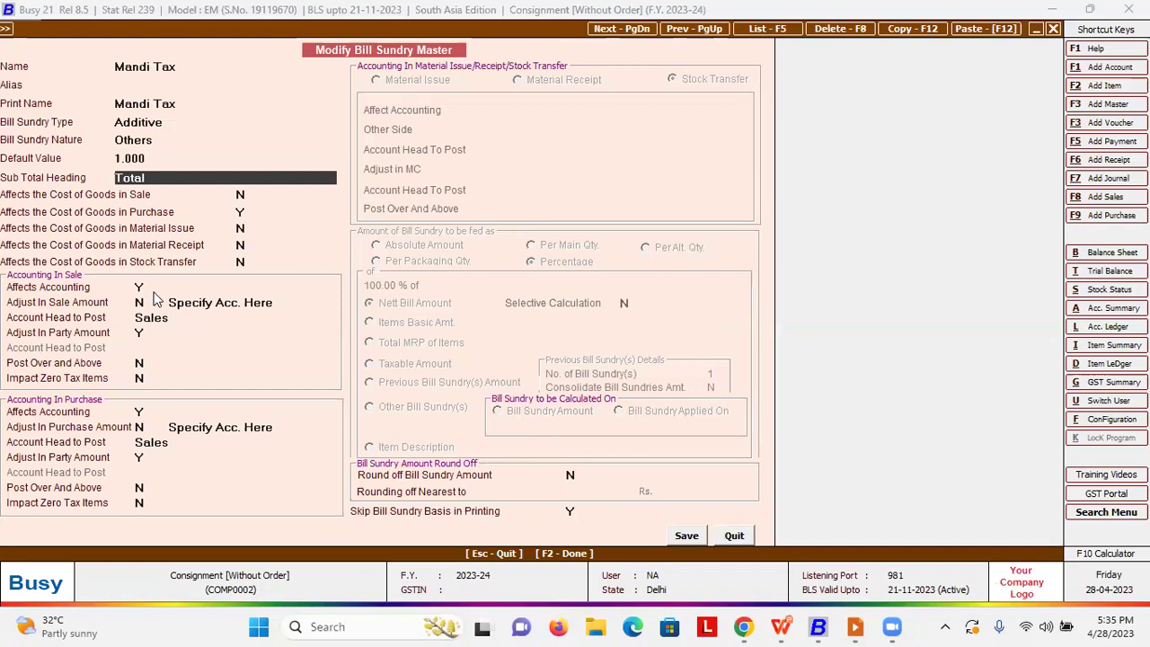
pyautogui.press('Escape')
pyautogui.press('Return')
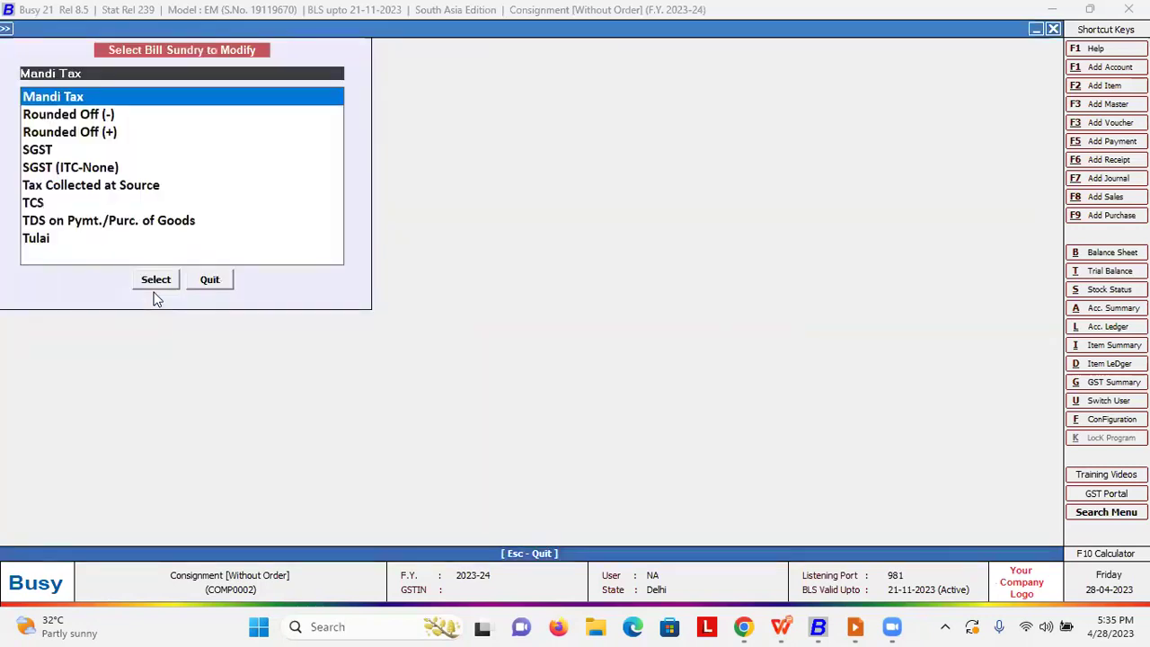
# Open the Tulai bill sundry master, review its default value, and leave bill sundry modification without saving
pyautogui.write('Tulai')
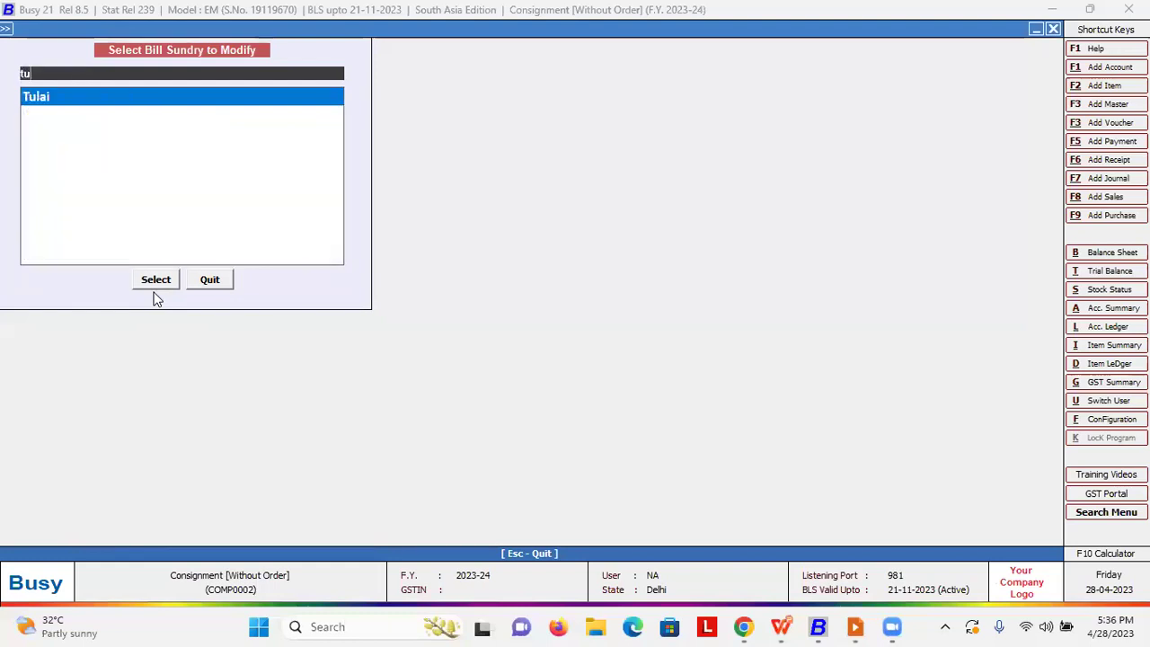
pyautogui.press('Return')
pyautogui.press('Return')
pyautogui.press('Return')
pyautogui.press('Return')
pyautogui.press('Return')
pyautogui.press('Return')
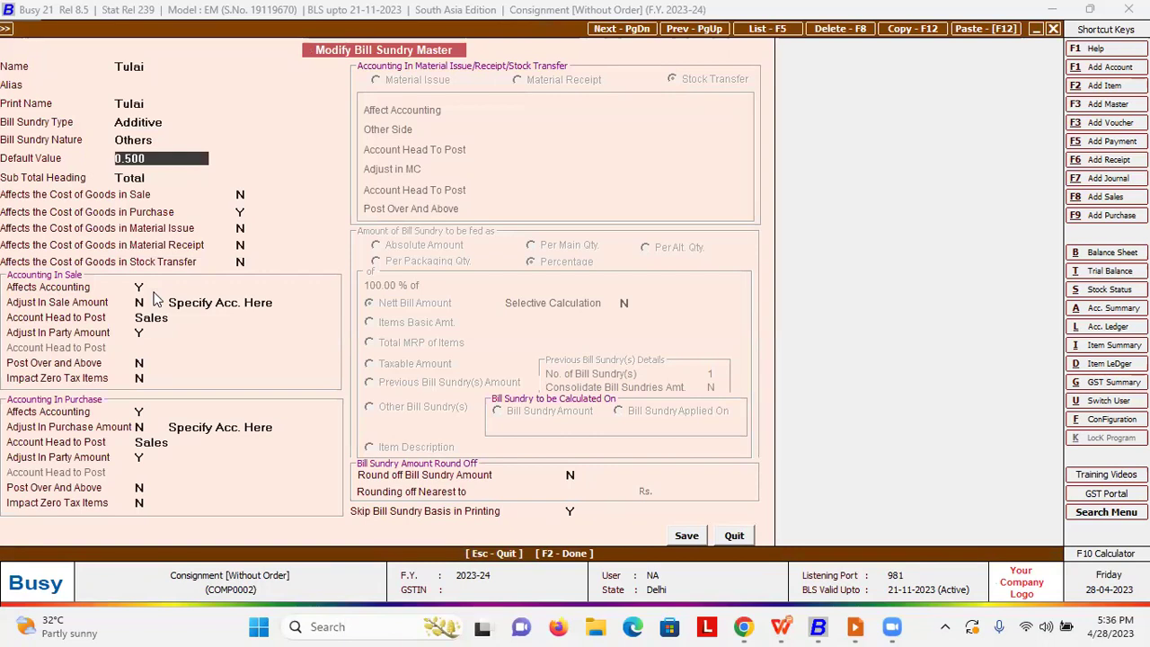
pyautogui.press('Escape')
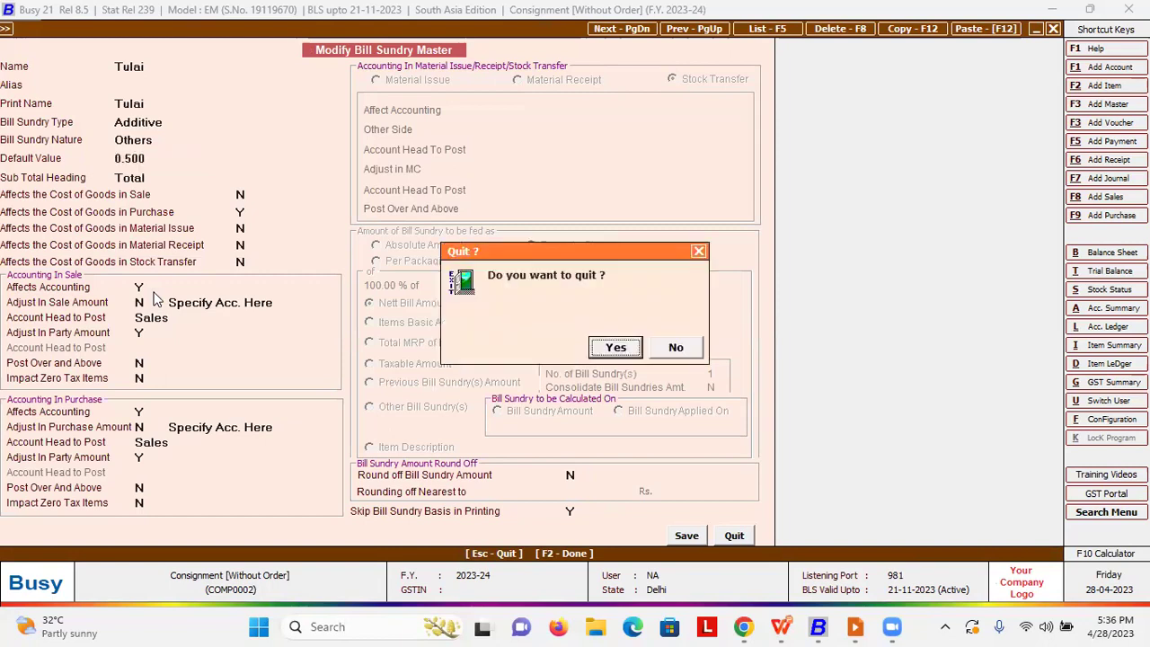
pyautogui.press('Return')
pyautogui.press('Escape')
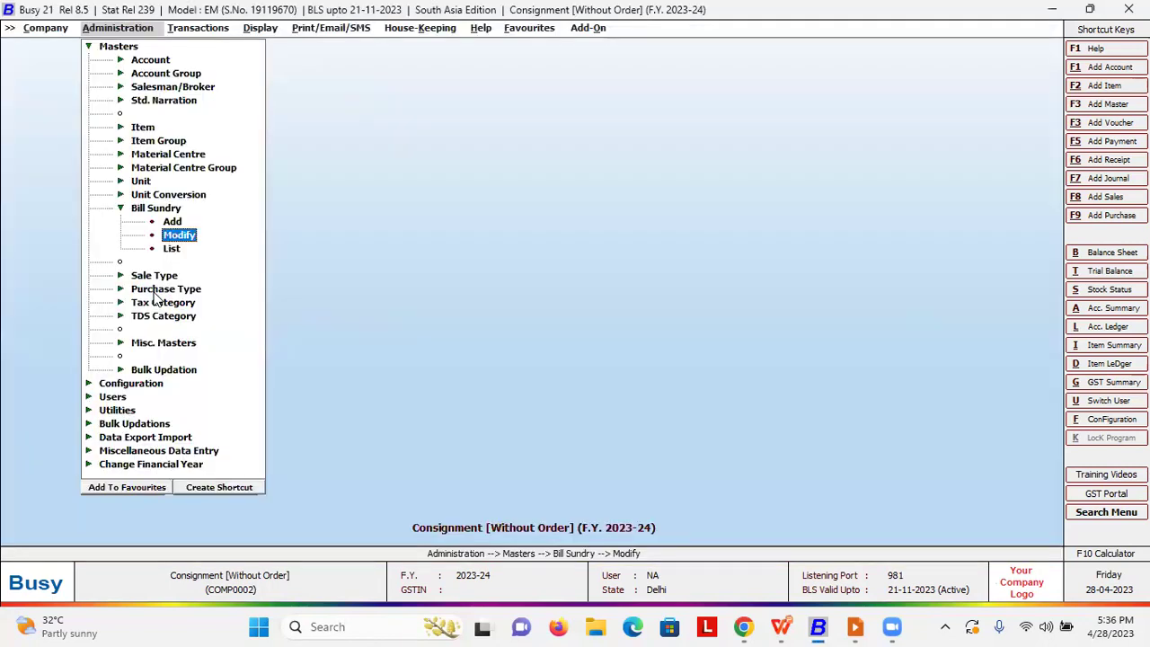
# Generate the list of sale type masters
pyautogui.press('Down')
pyautogui.press('Down')
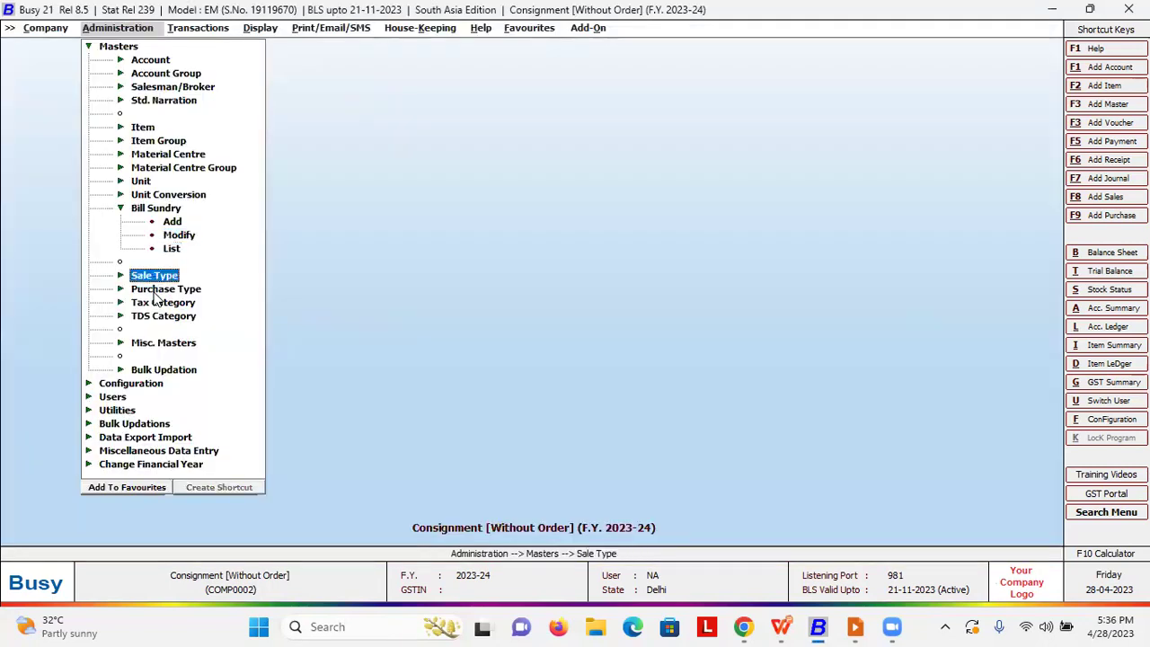
pyautogui.press('Return')
pyautogui.press('Down')
pyautogui.press('Down')
pyautogui.press('Return')
pyautogui.press('Return')
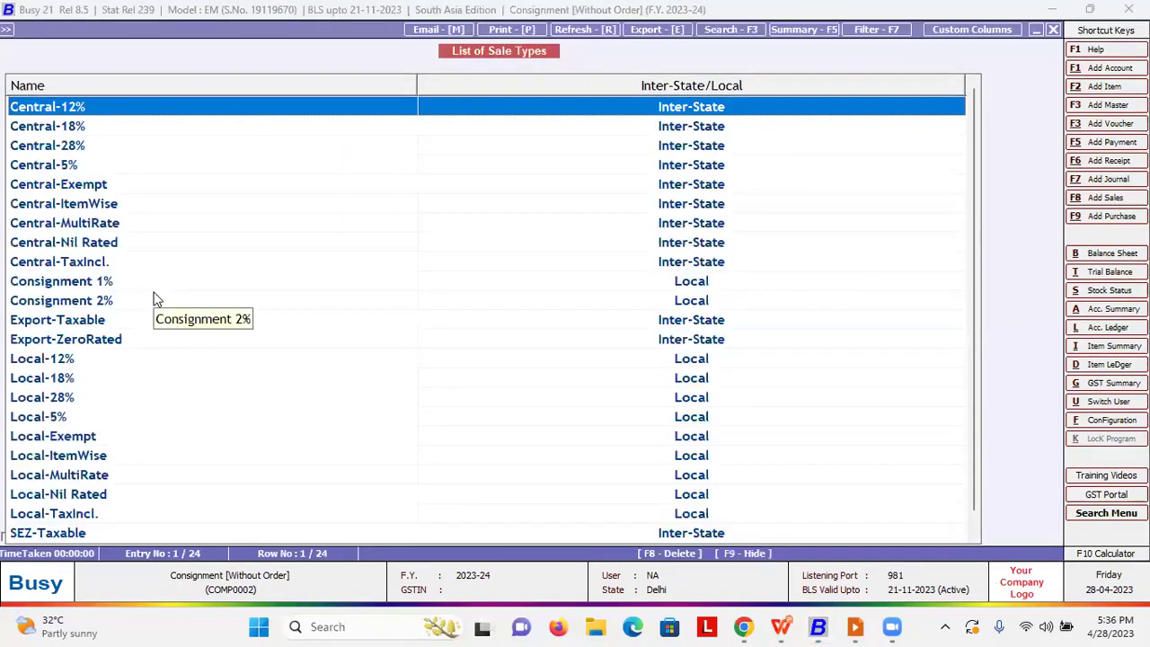
# Look through the list of sale types and open the Consignment 1% master
pyautogui.press('Down')
pyautogui.press('Down')
pyautogui.press('Down')
pyautogui.press('Down')
pyautogui.press('Down')
pyautogui.press('Down')
pyautogui.press('Down')
pyautogui.press('Down')
pyautogui.press('Down')
pyautogui.press('Down')
pyautogui.press('Down')
pyautogui.press('Down')
pyautogui.press('Down')
pyautogui.press('Down')
pyautogui.press('Down')
pyautogui.press('Down')
pyautogui.press('Down')
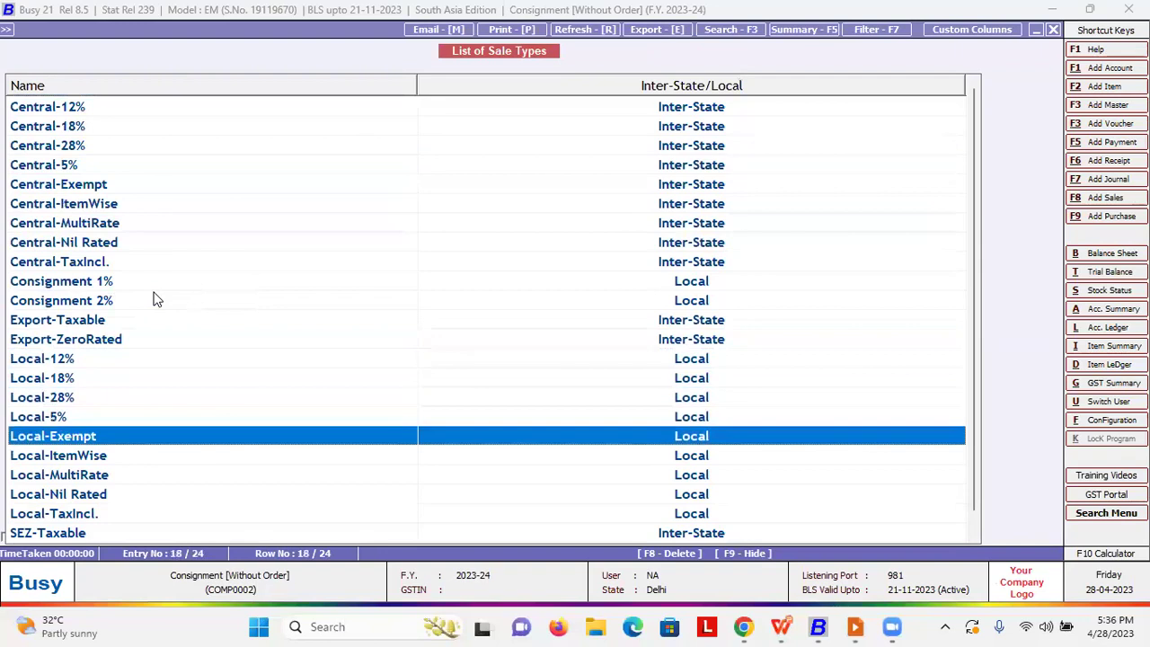
pyautogui.press('Up')
pyautogui.press('Up')
pyautogui.press('Up')
pyautogui.press('Up')
pyautogui.press('Up')
pyautogui.press('Up')
pyautogui.press('Up')
pyautogui.press('Up')
pyautogui.press('Up')
pyautogui.press('Down')
pyautogui.press('Return')
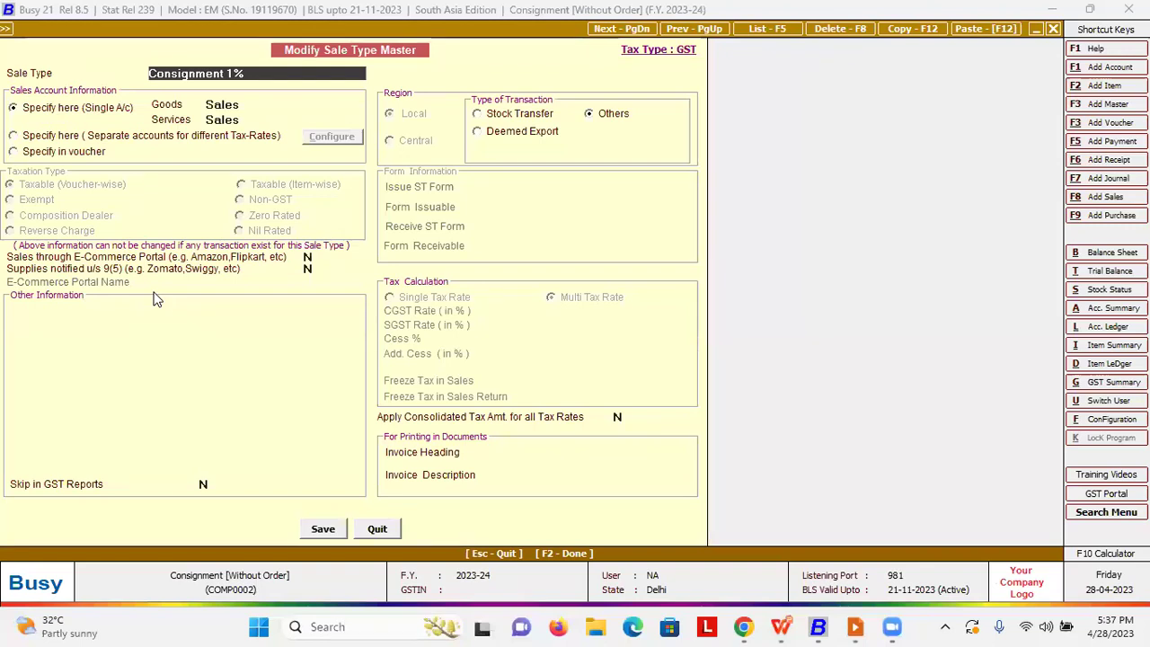
# Review the sales account options of the Consignment 1% sale type and close the master without saving
pyautogui.press('Return')
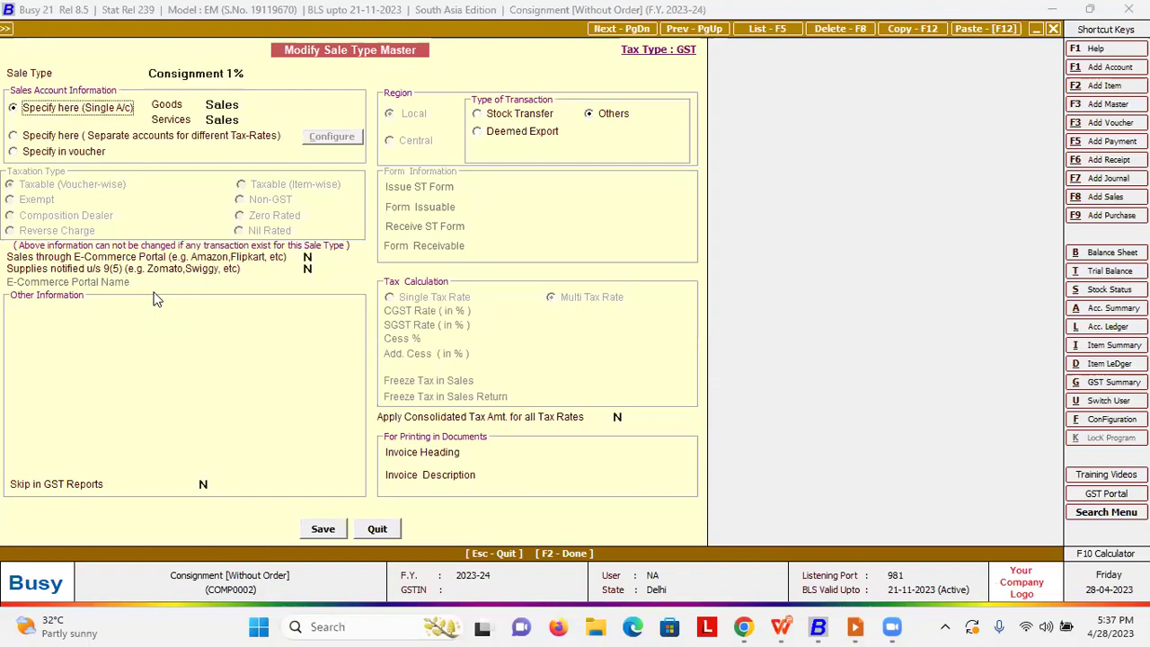
pyautogui.press('Up')
pyautogui.press('Up')
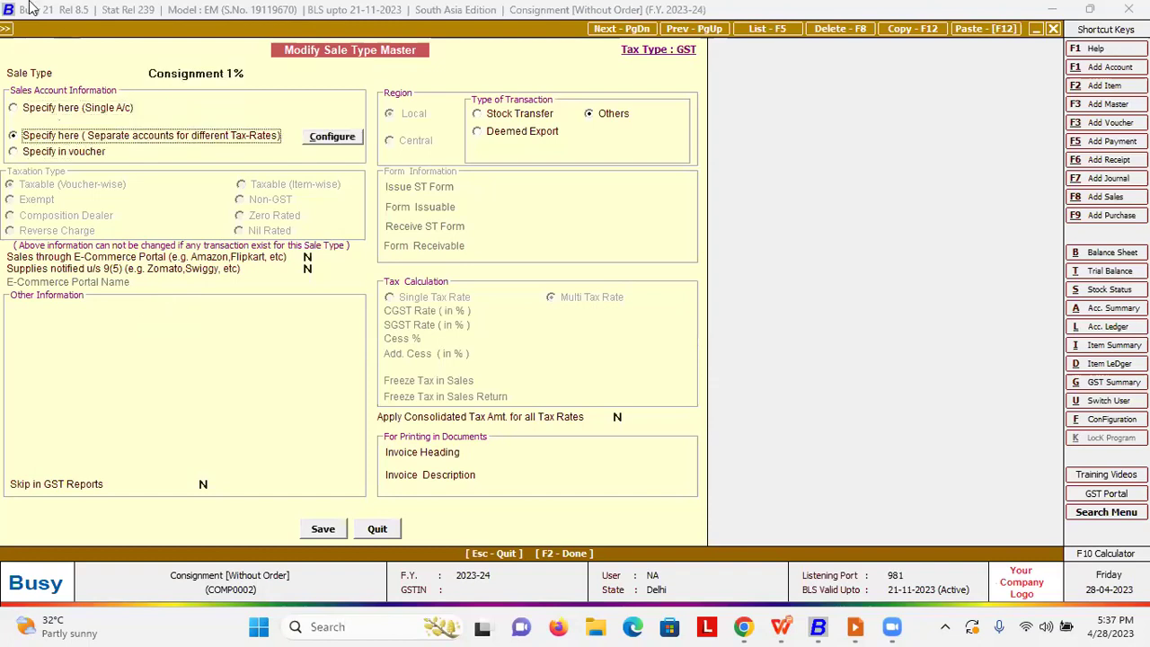
pyautogui.click(253, 72)
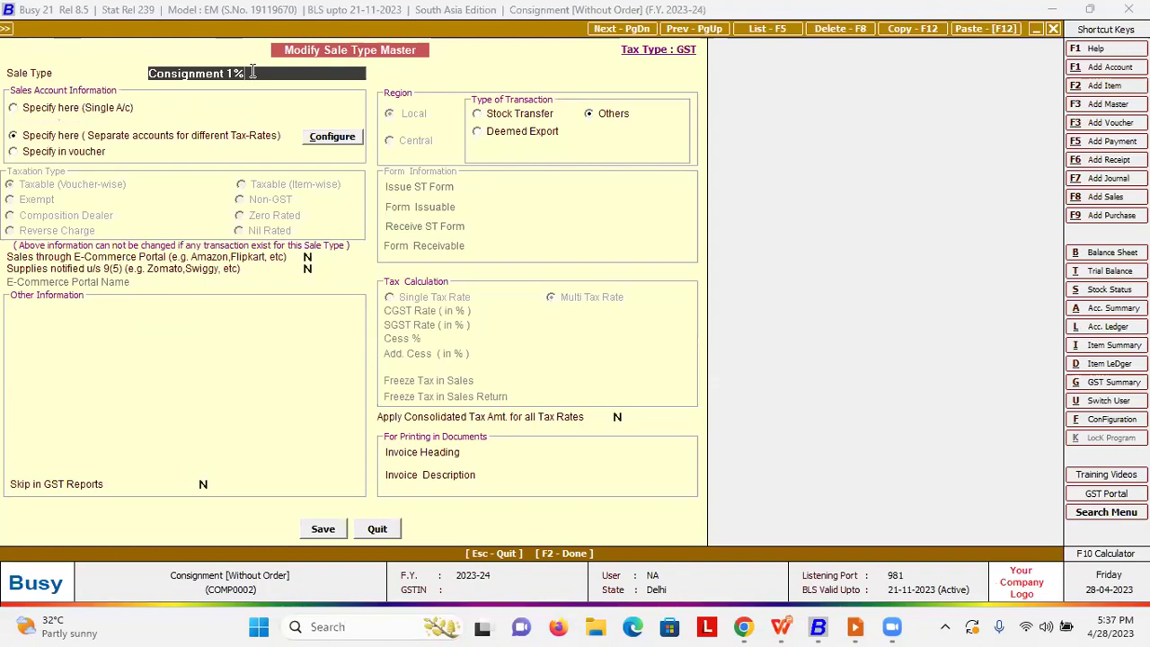
pyautogui.press('Escape')
pyautogui.press('Return')
# Open the Consignment 2% sale type master, review its settings, and leave the sale type list without saving
pyautogui.press('Down')
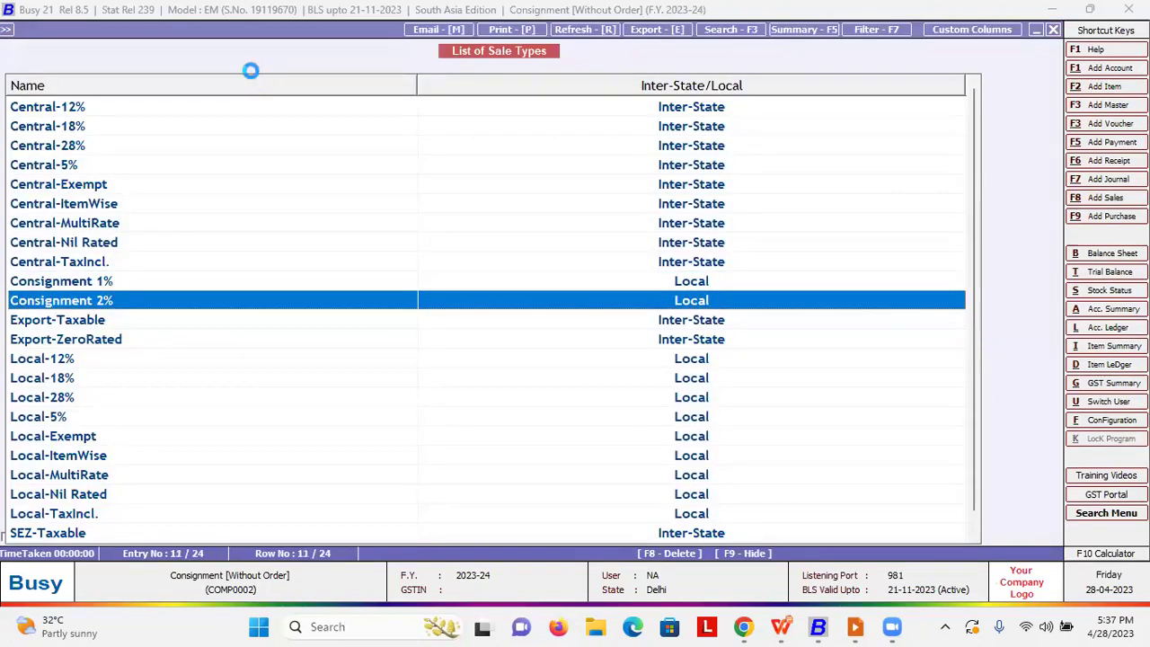
pyautogui.press('Return')
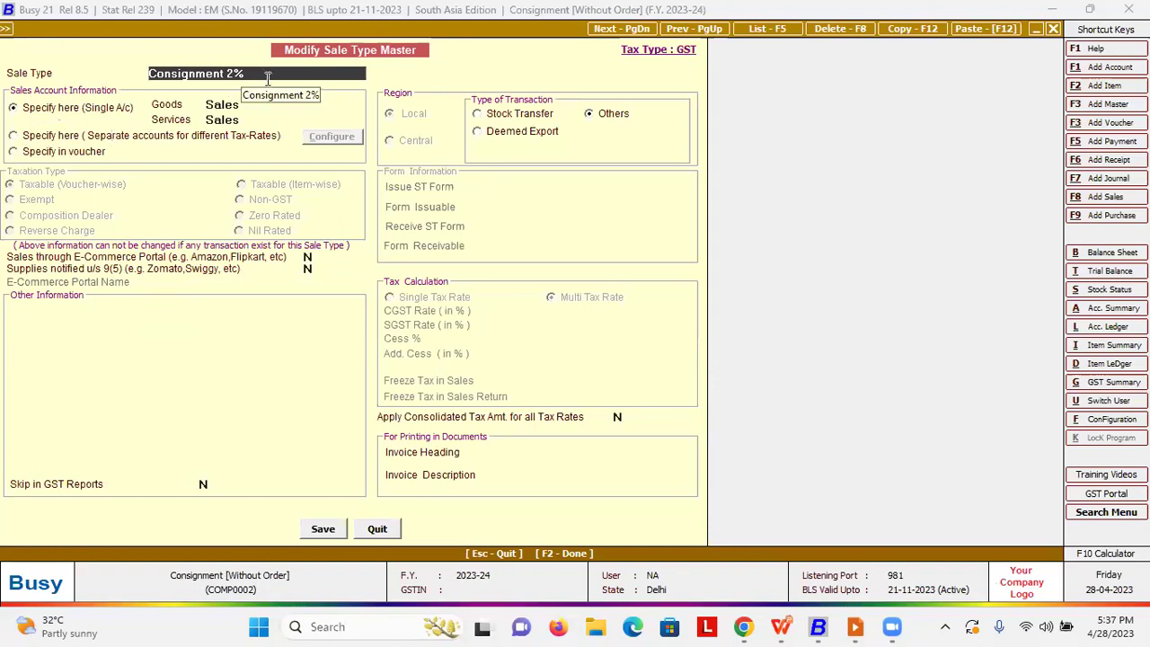
pyautogui.press('Escape')
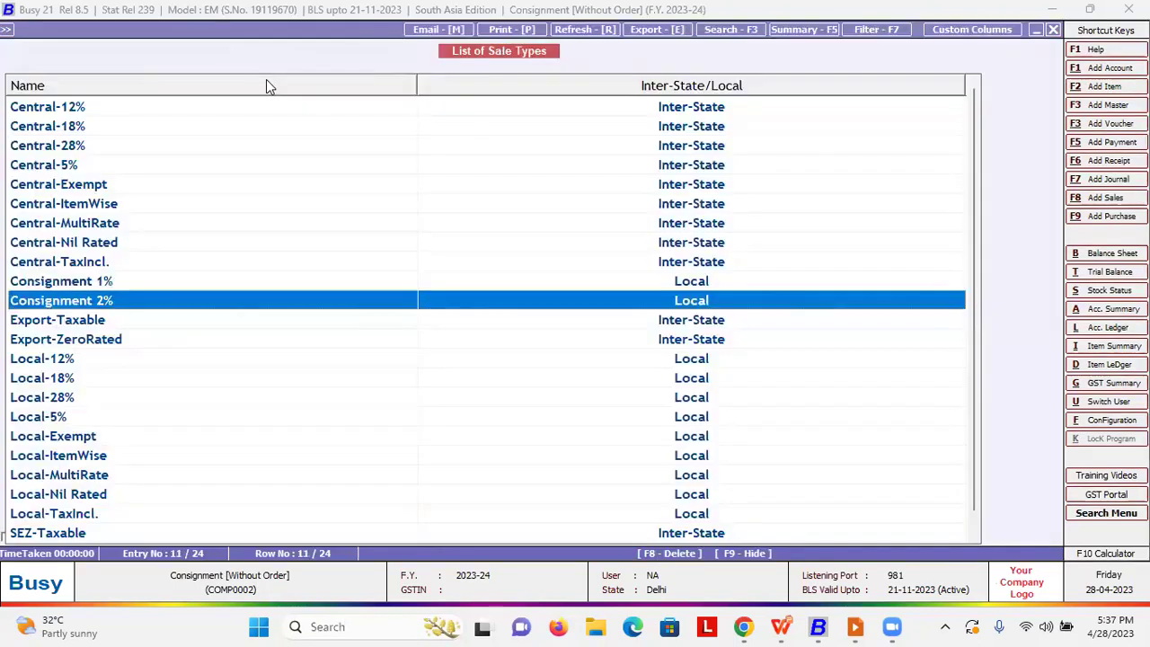
pyautogui.press('Escape')
pyautogui.press('Escape')
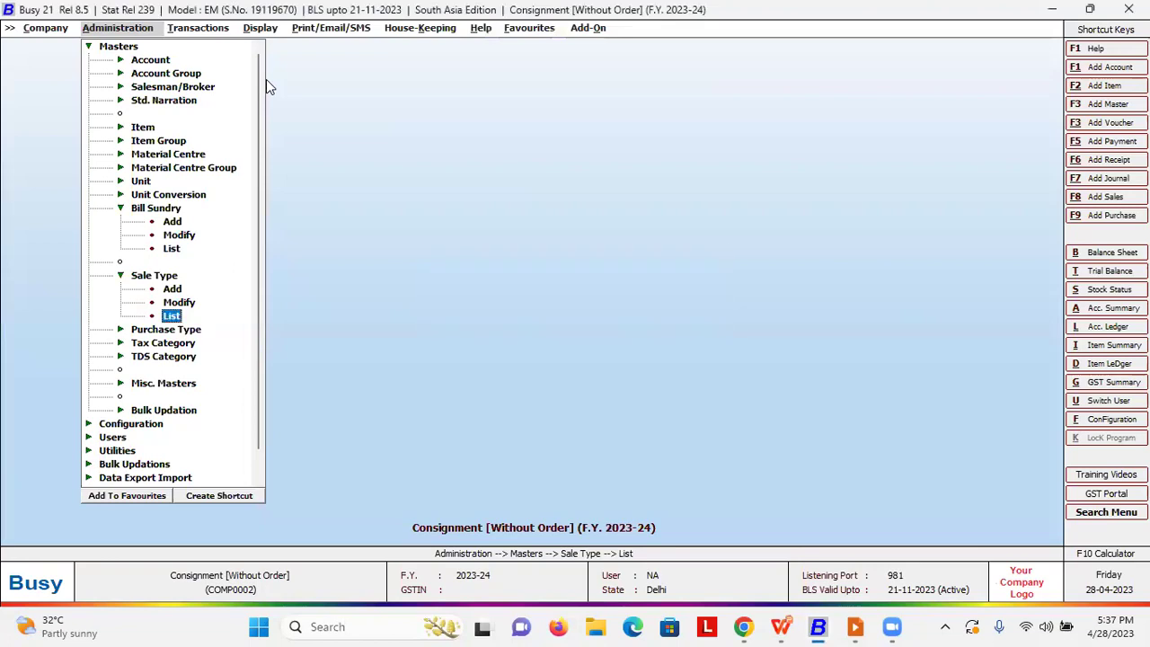
# Start a new Consignment Purchase voucher in series Main, dated 26-04-2023, with purchase type Local-Exempt
pyautogui.press('Escape')
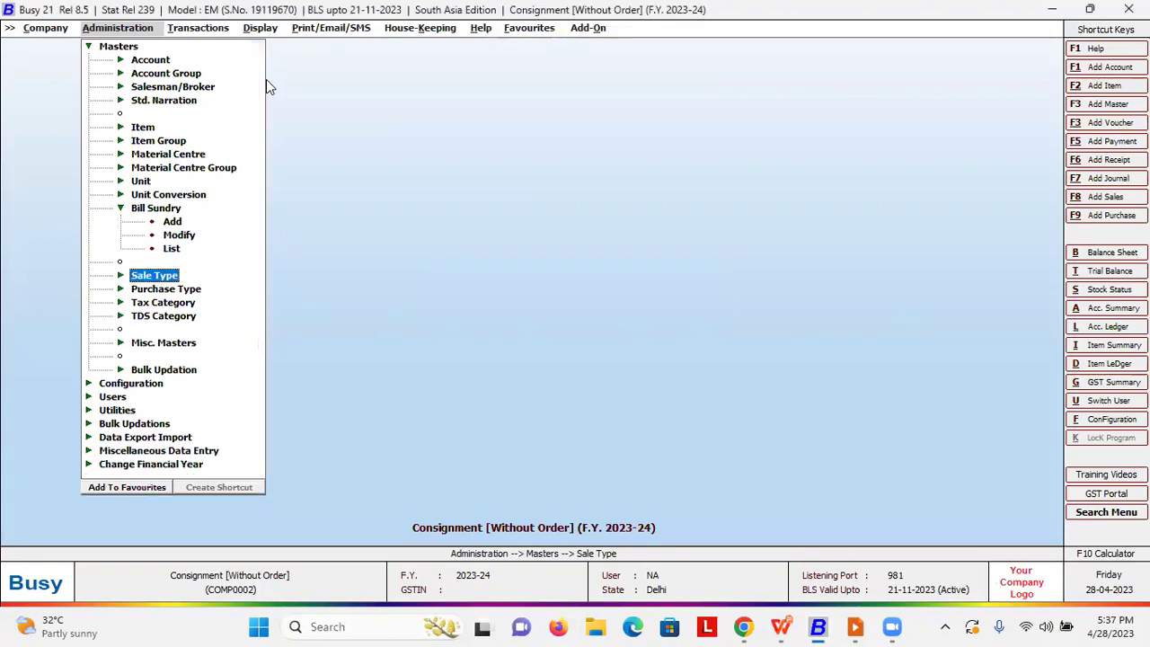
pyautogui.press('Escape')
pyautogui.press('Right')
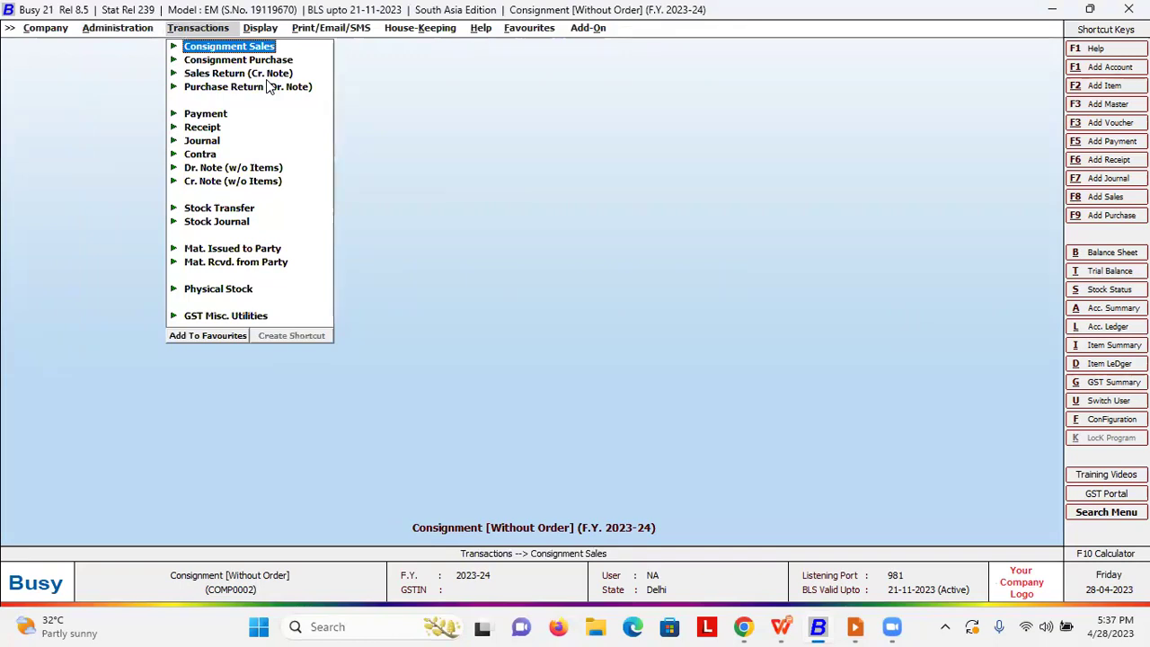
pyautogui.press('Down')
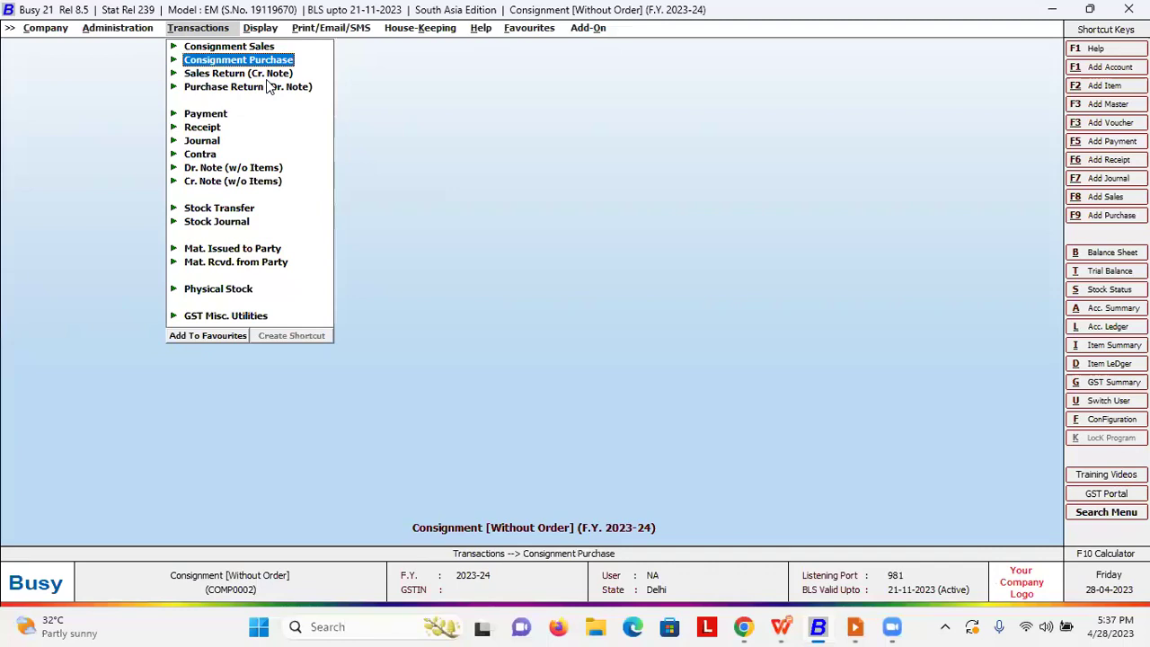
pyautogui.press('Return')
pyautogui.press('Return')
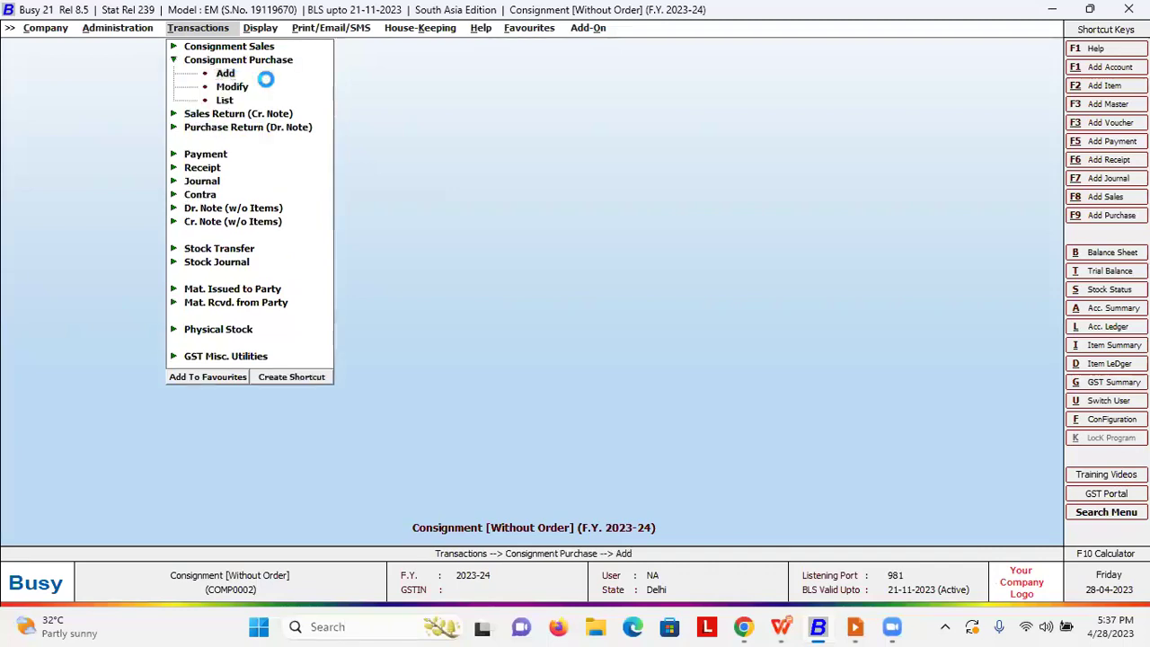
pyautogui.press('Return')
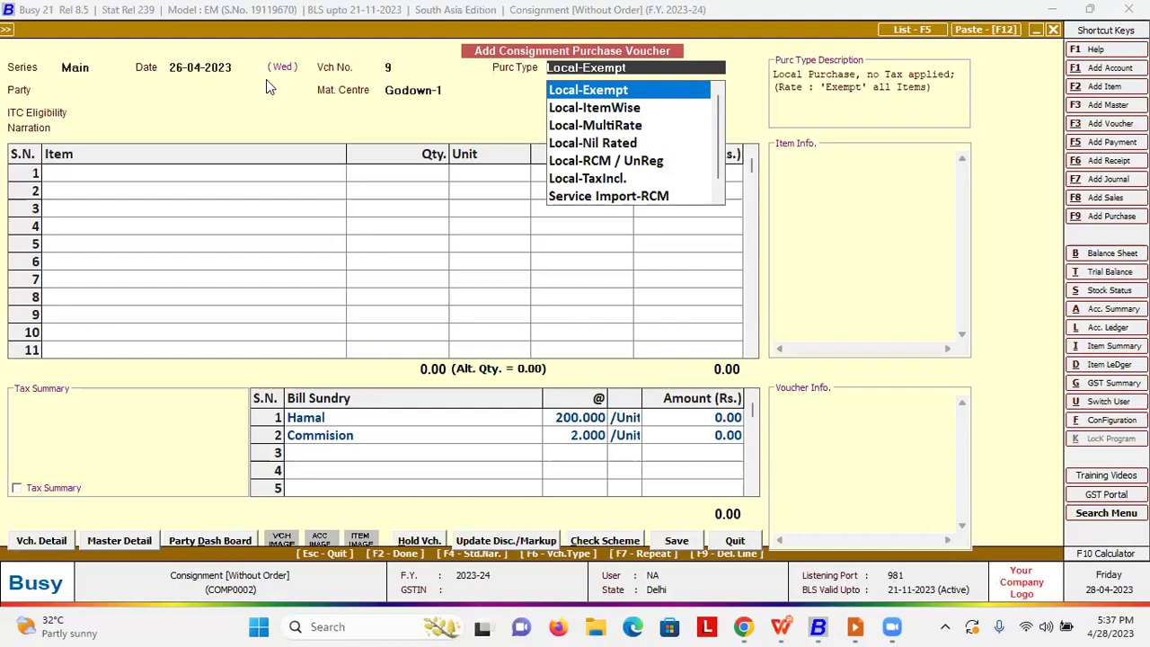
pyautogui.press('Return')
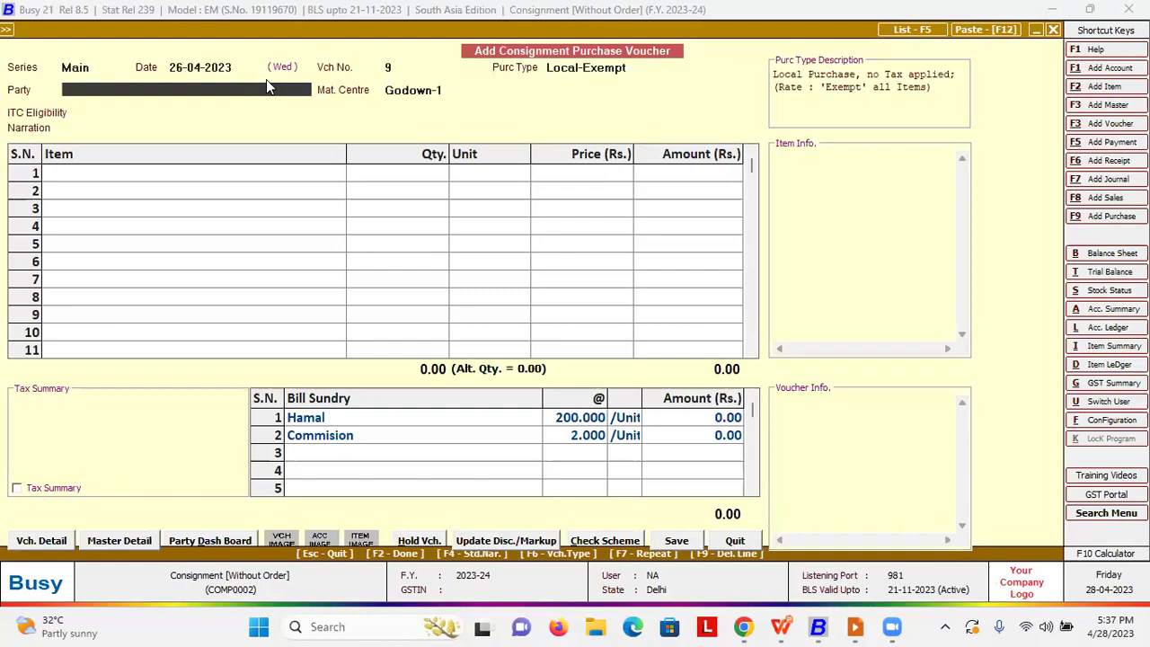
# Filter the party accounts by "fa", choose the second listed farmer as the party, and set Consignment Reqd. to Y
pyautogui.press('Return')
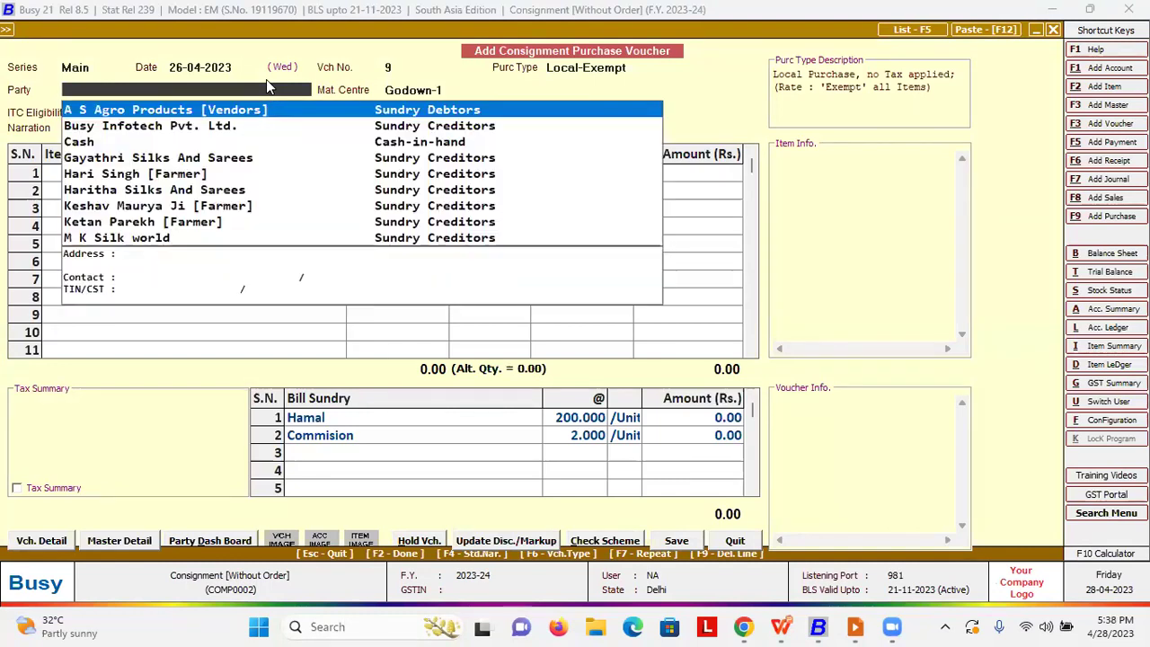
pyautogui.write('fa')
pyautogui.press('Down')
pyautogui.press('Up')
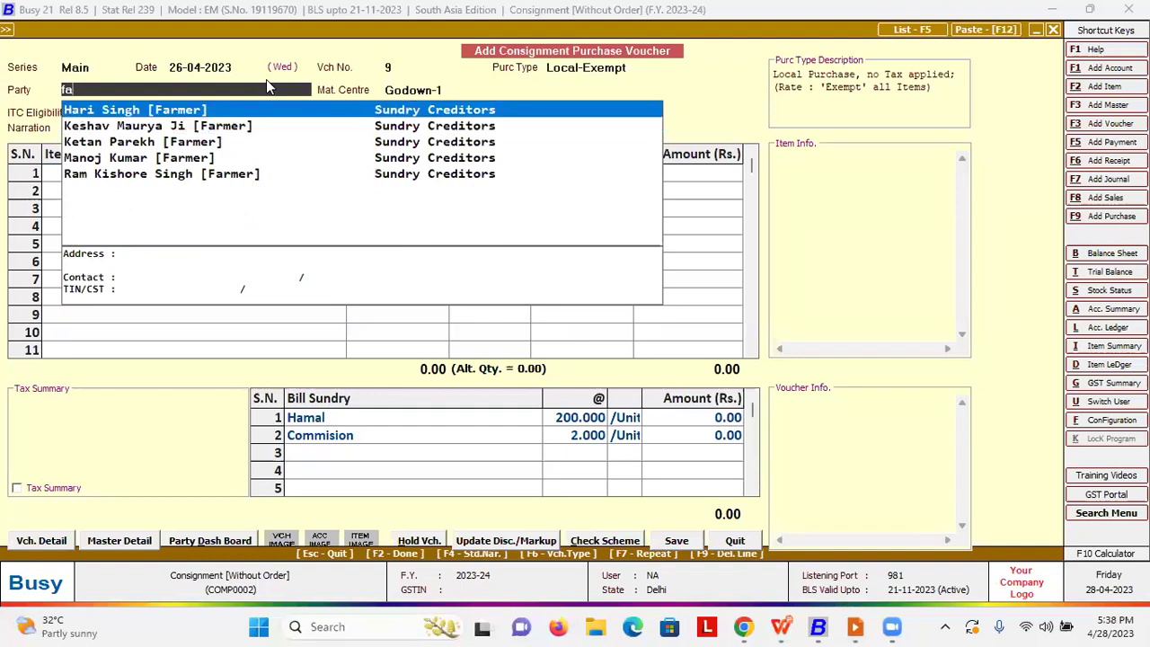
pyautogui.press('Down')
pyautogui.press('Return')
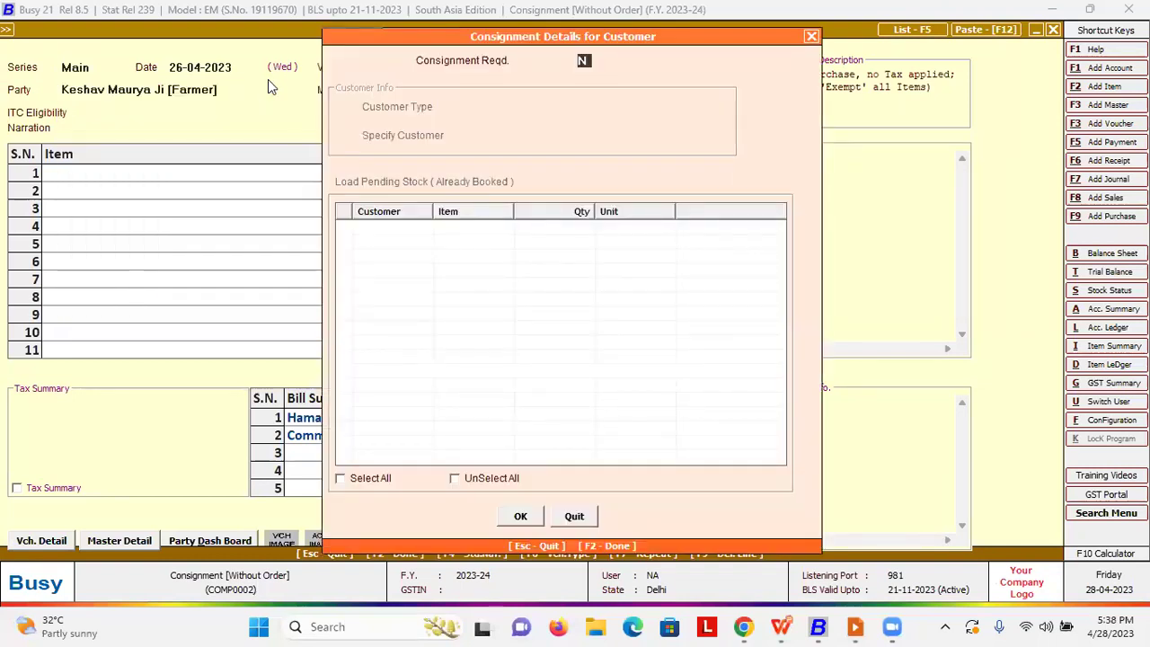
pyautogui.press('y')
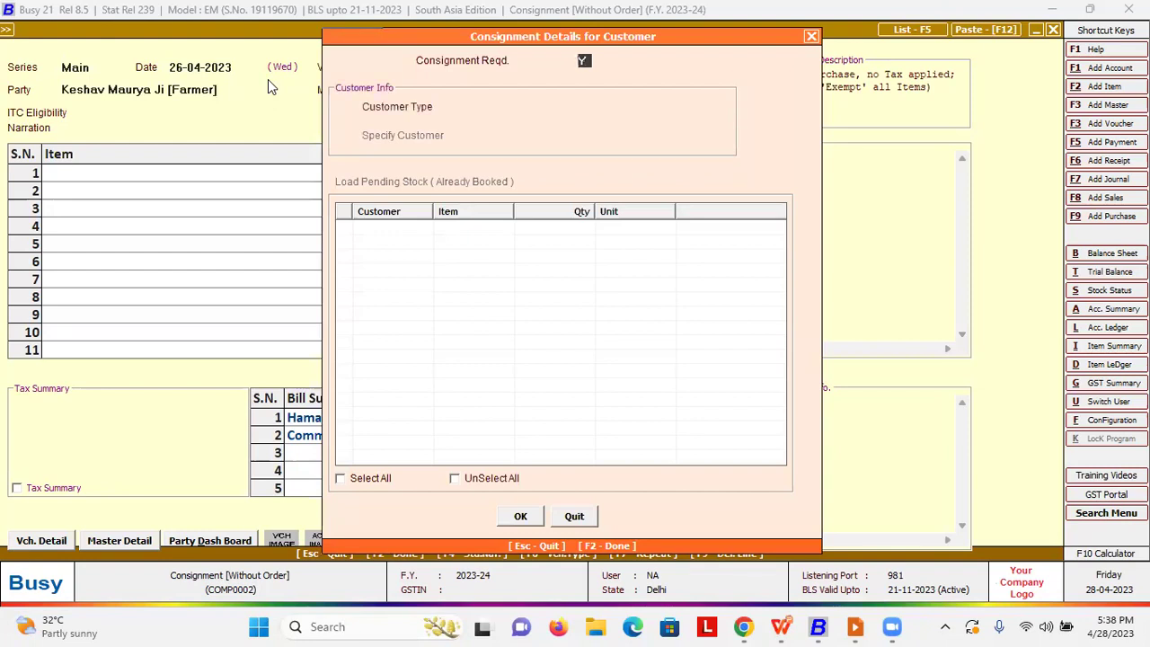
# Set the consignment to a single customer, A S Agro Products [Vendors], without loading pending stock, and accept the consignment details
pyautogui.press('Return')
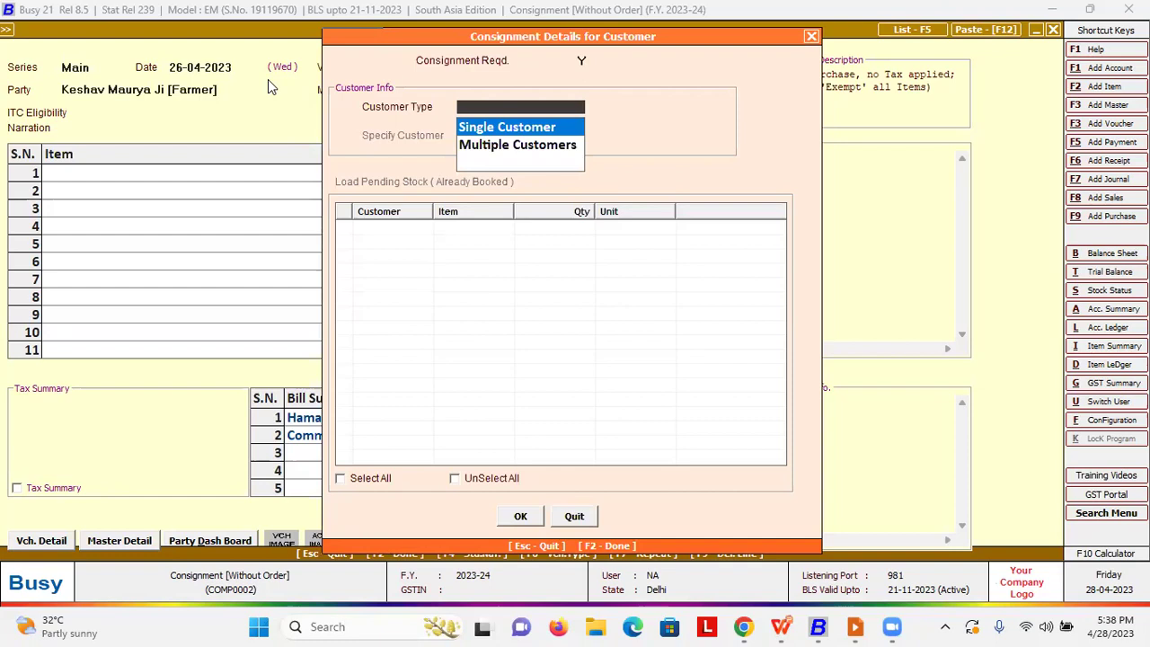
pyautogui.press('Down')
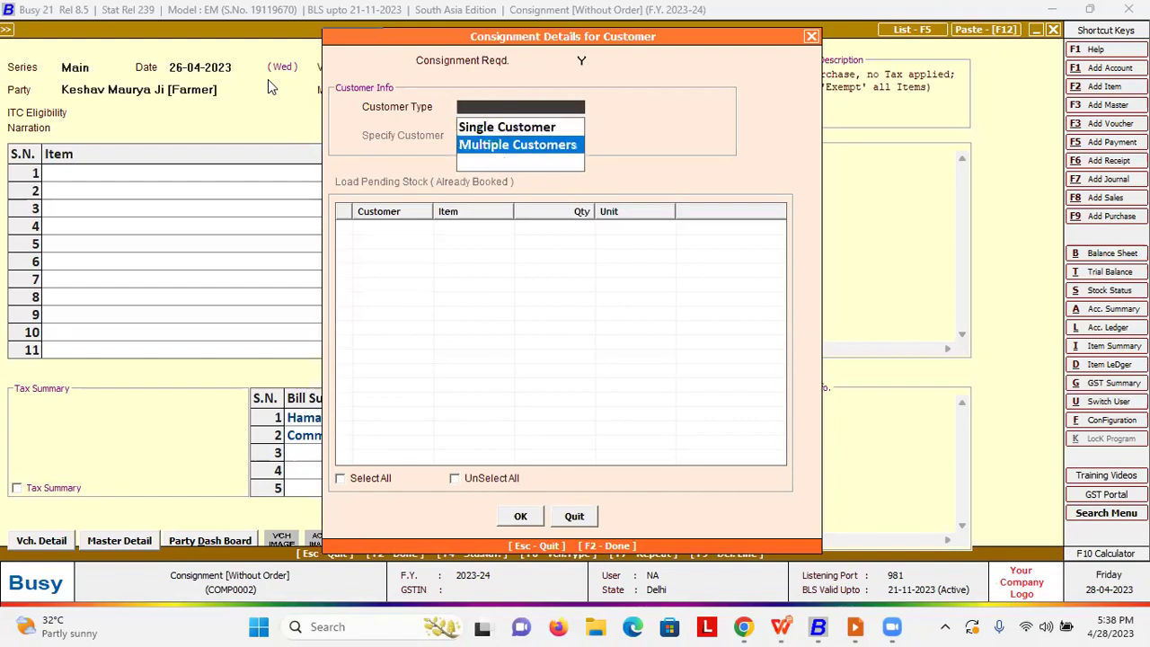
pyautogui.press('Up')
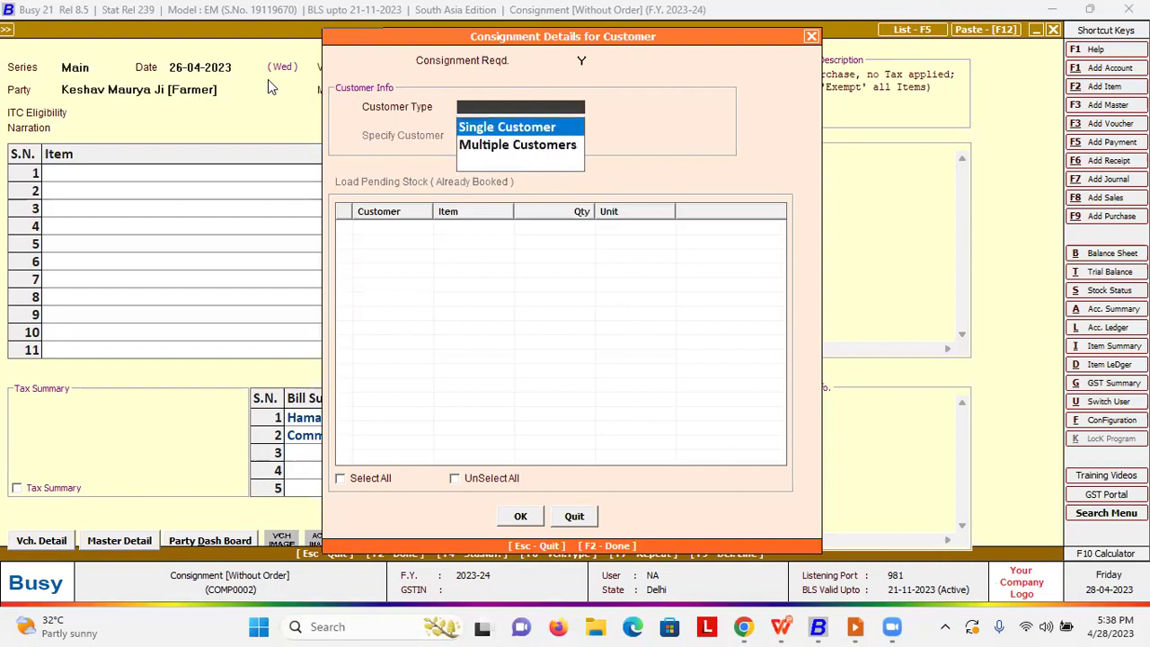
pyautogui.press('Return')
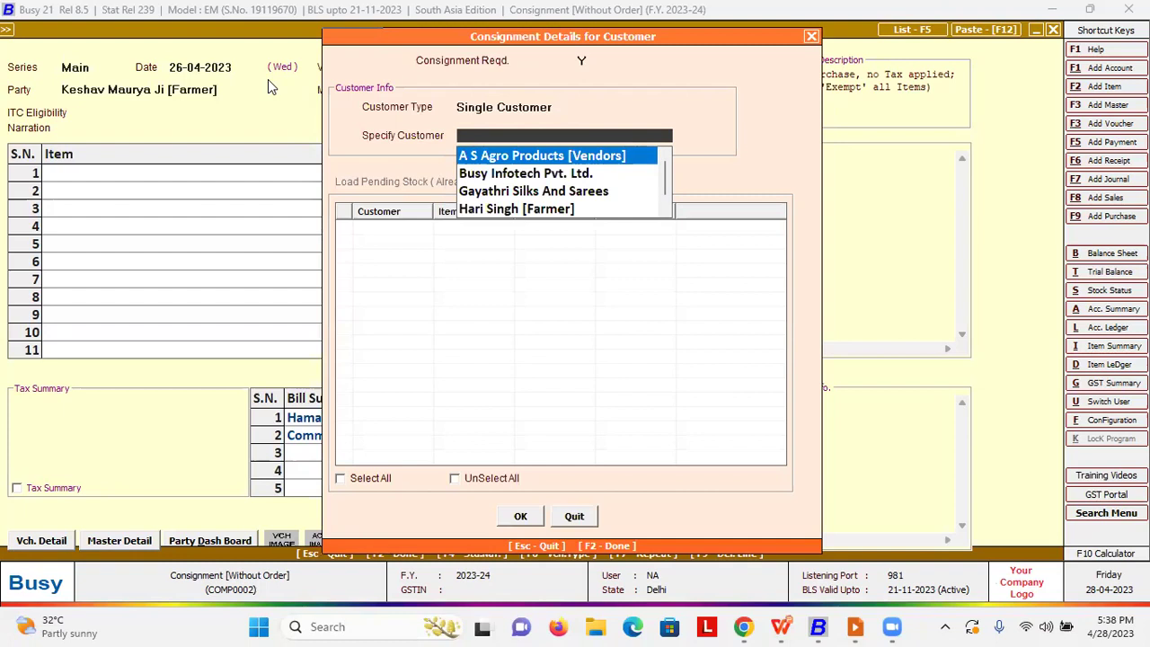
pyautogui.press('Return')
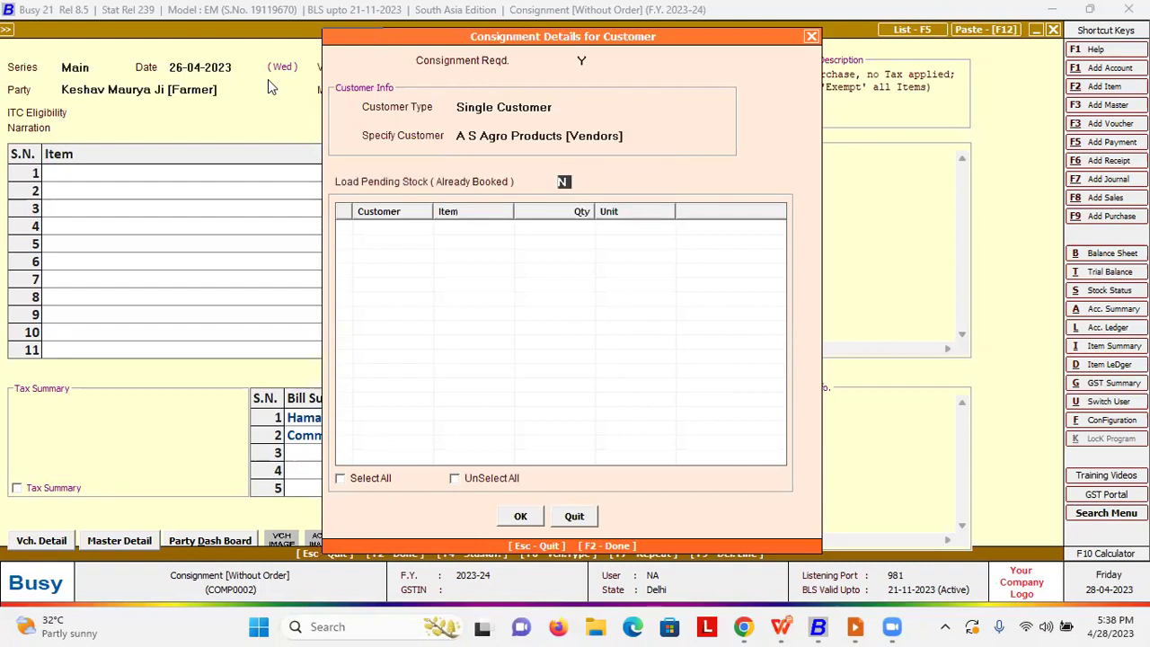
pyautogui.press('Return')
pyautogui.press('Return')
pyautogui.press('Return')
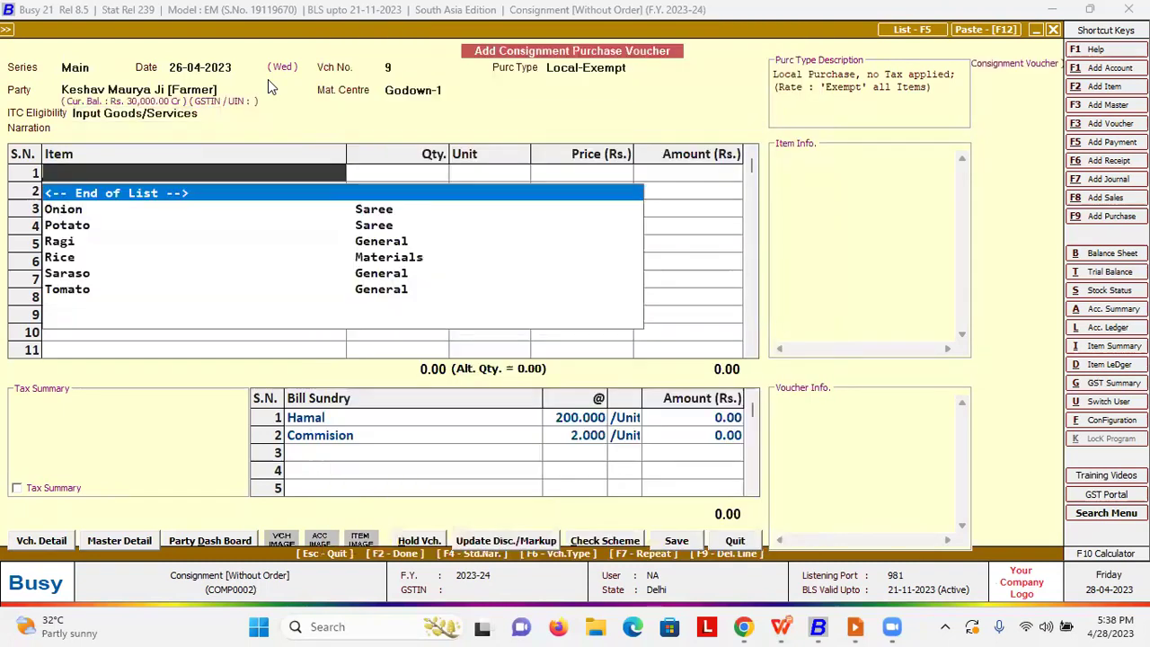
# Add Onion as the first item with a quantity of 1000 Quintol at a price of 1999 and no markup
pyautogui.press('Down')
pyautogui.press('Return')
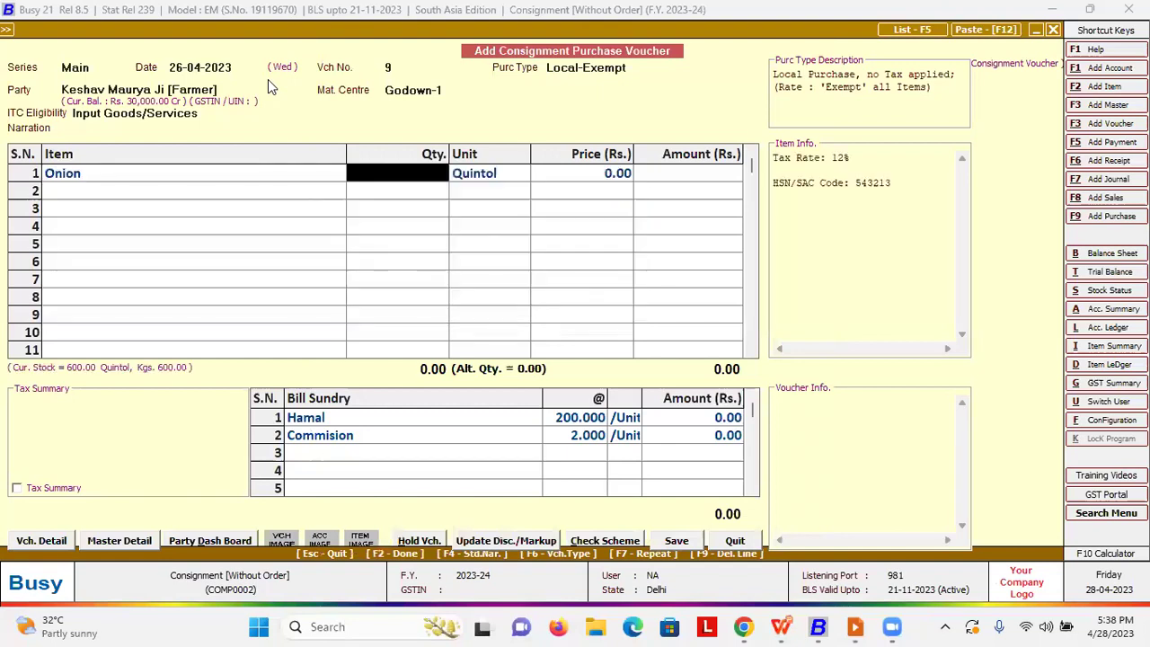
pyautogui.write('1000')
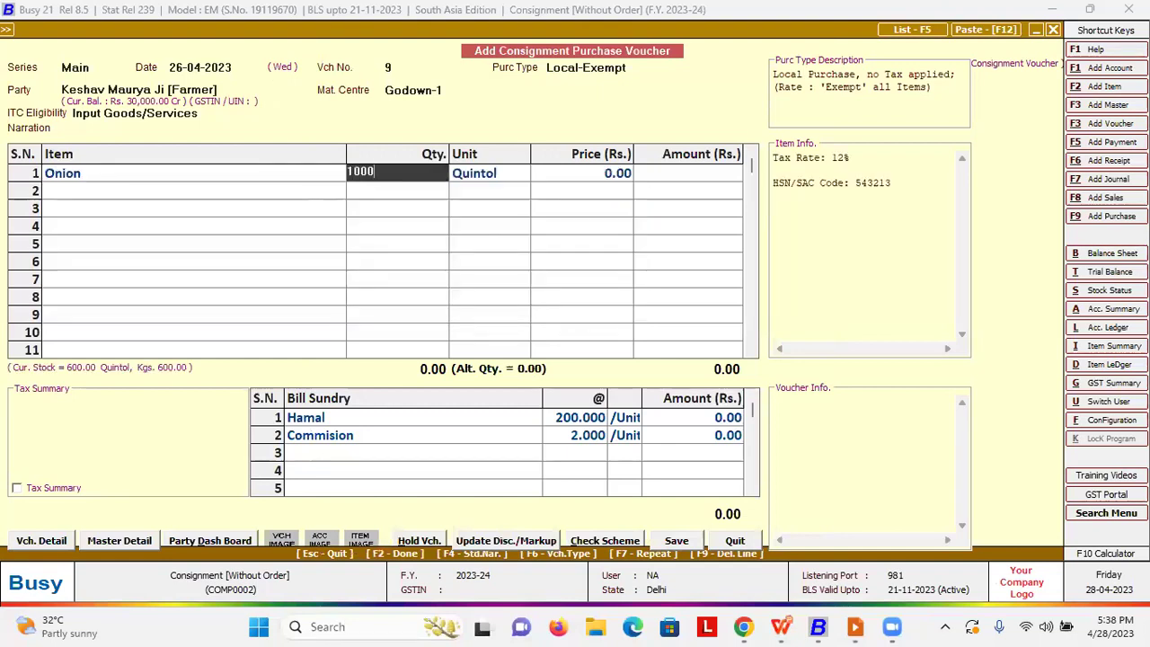
pyautogui.press('Return')
pyautogui.press('Return')
pyautogui.press('Return')
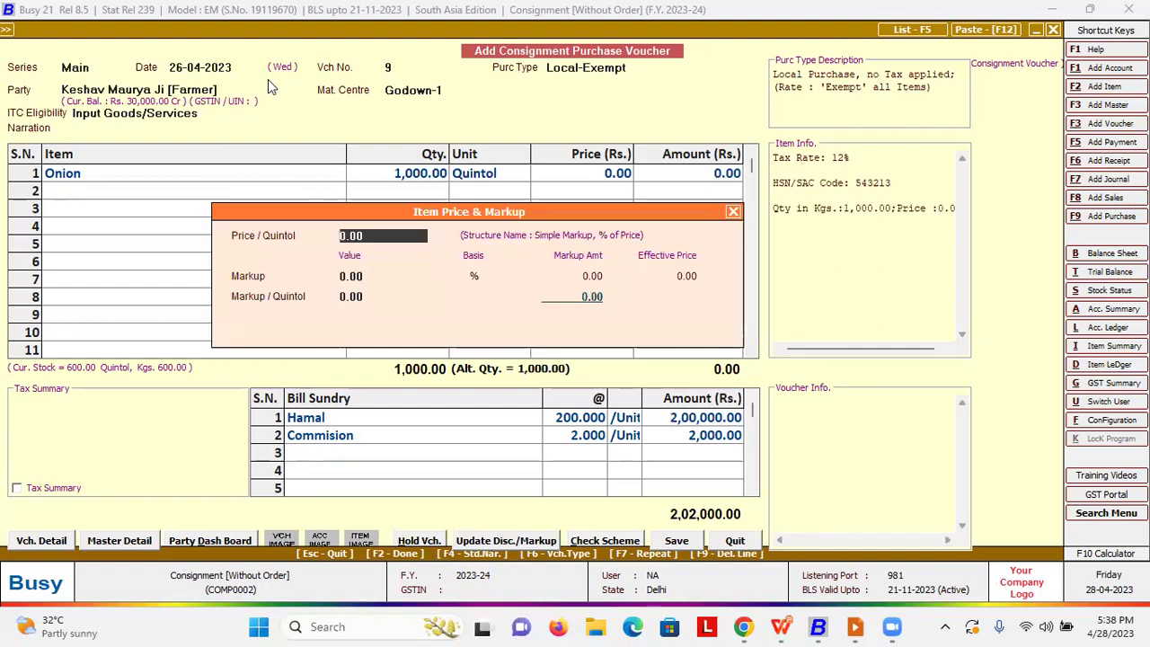
pyautogui.write('1999')
pyautogui.press('Return')
pyautogui.press('Return')
pyautogui.press('Return')
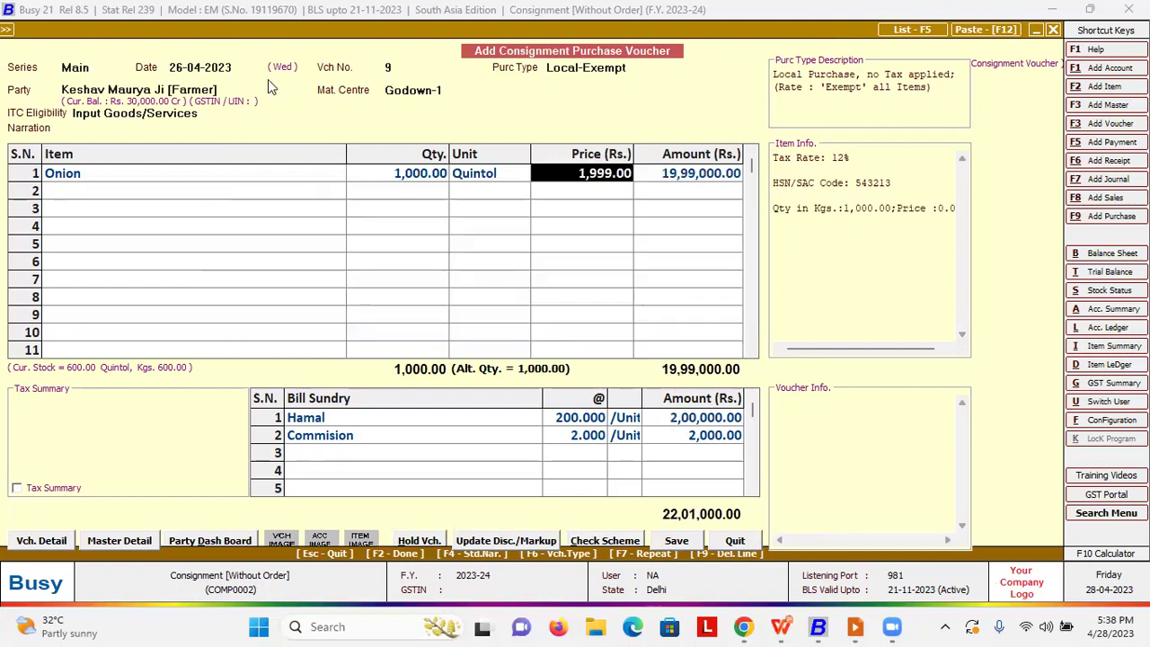
pyautogui.press('Return')
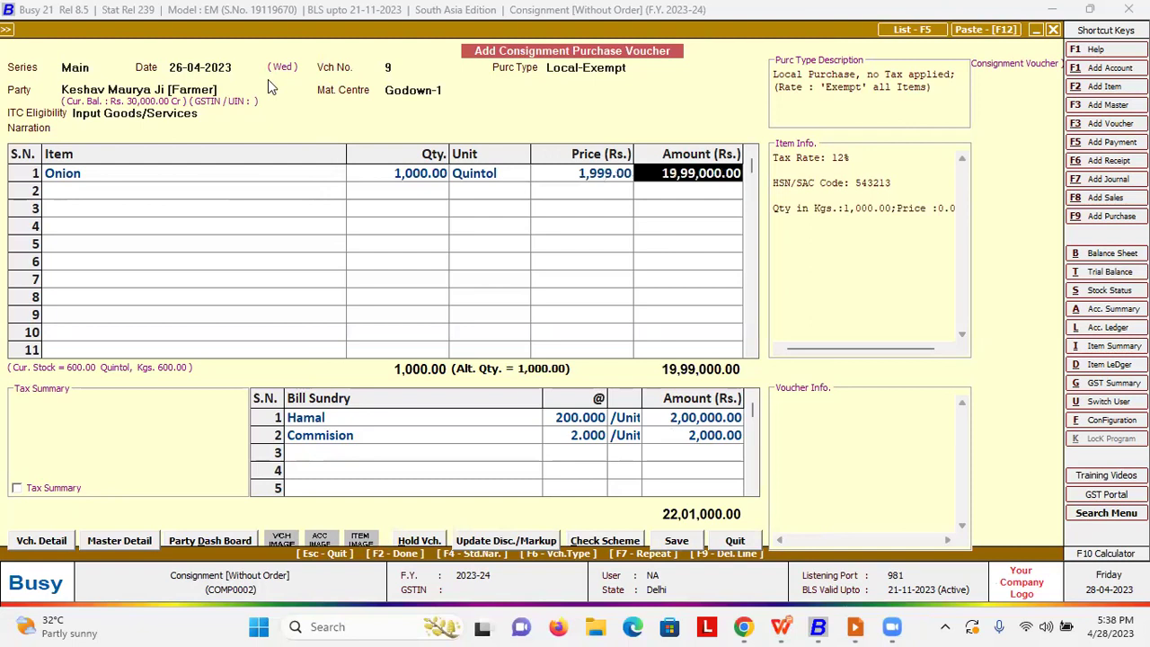
# Examine the main and alternate unit settings in Onion's item master, leaving the record unmodified
pyautogui.press('Up')
pyautogui.press('Up')
pyautogui.press('Up')
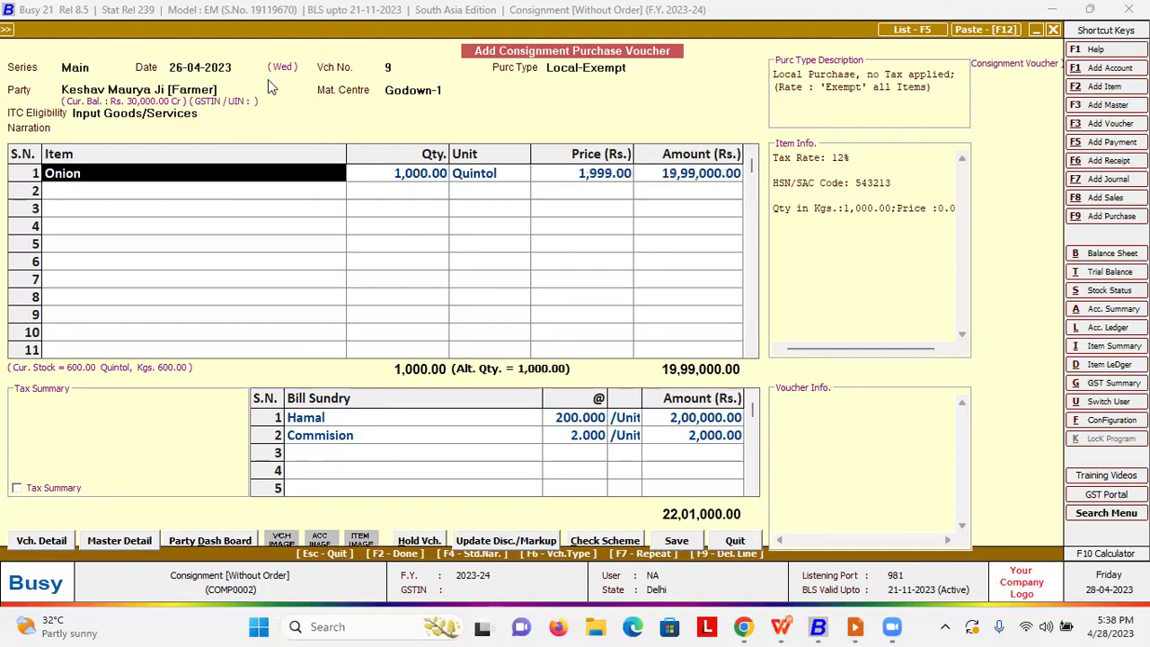
pyautogui.press('Return')
pyautogui.press('Return')
pyautogui.press('Return')
pyautogui.press('Return')
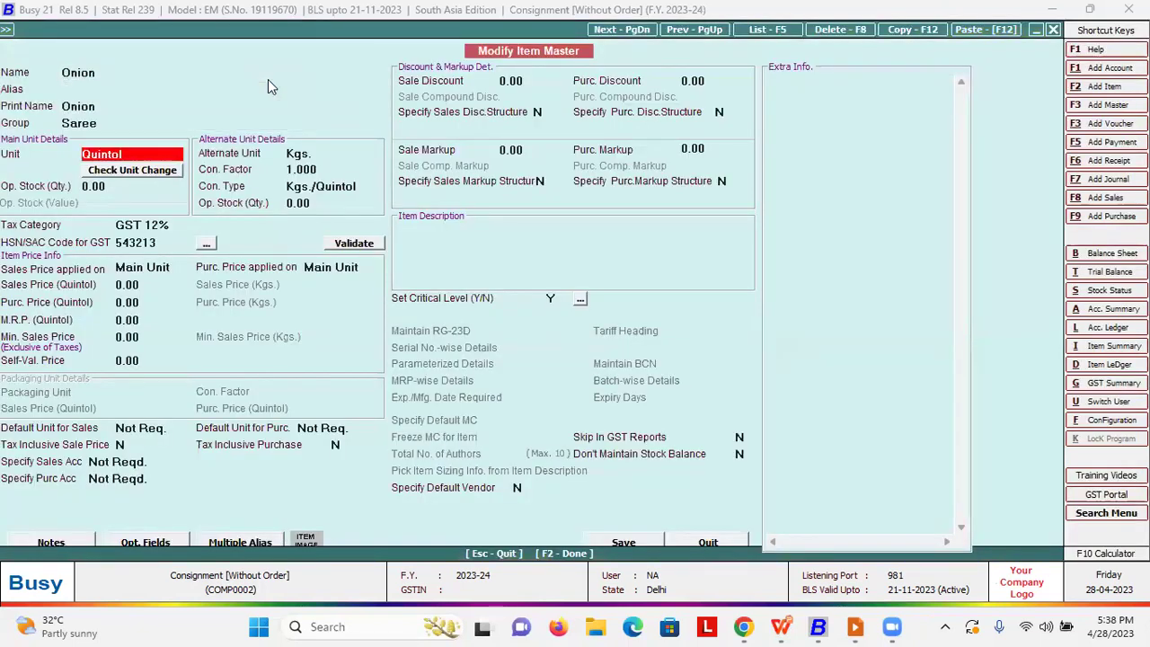
pyautogui.press('Return')
pyautogui.press('Return')
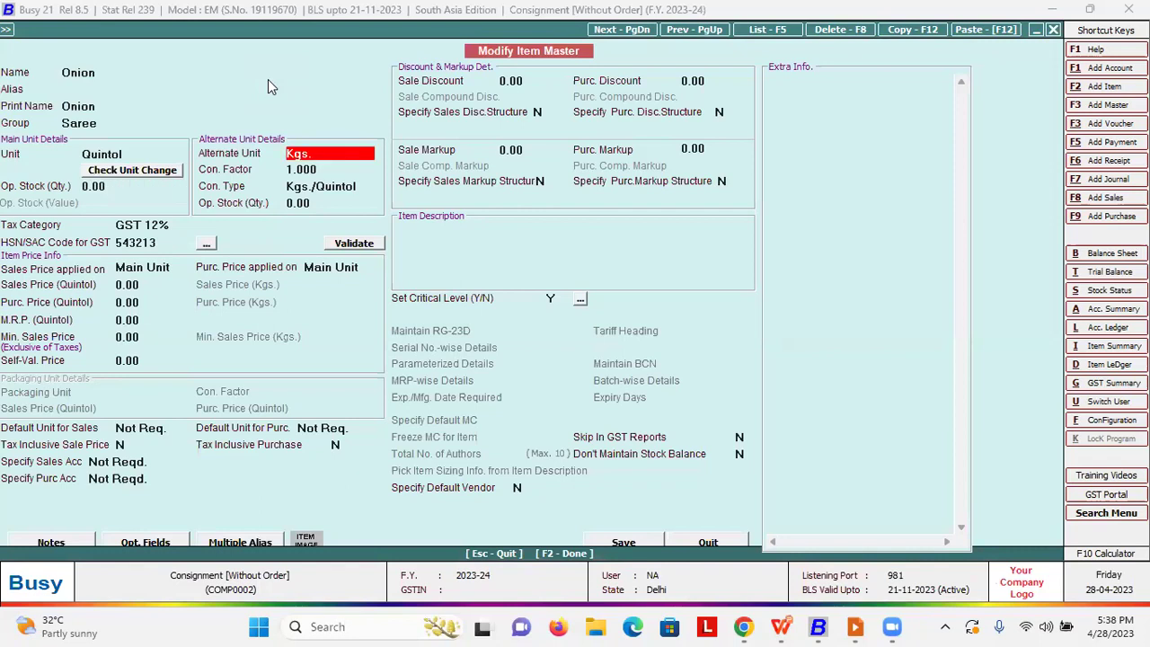
pyautogui.press('Up')
pyautogui.press('Up')
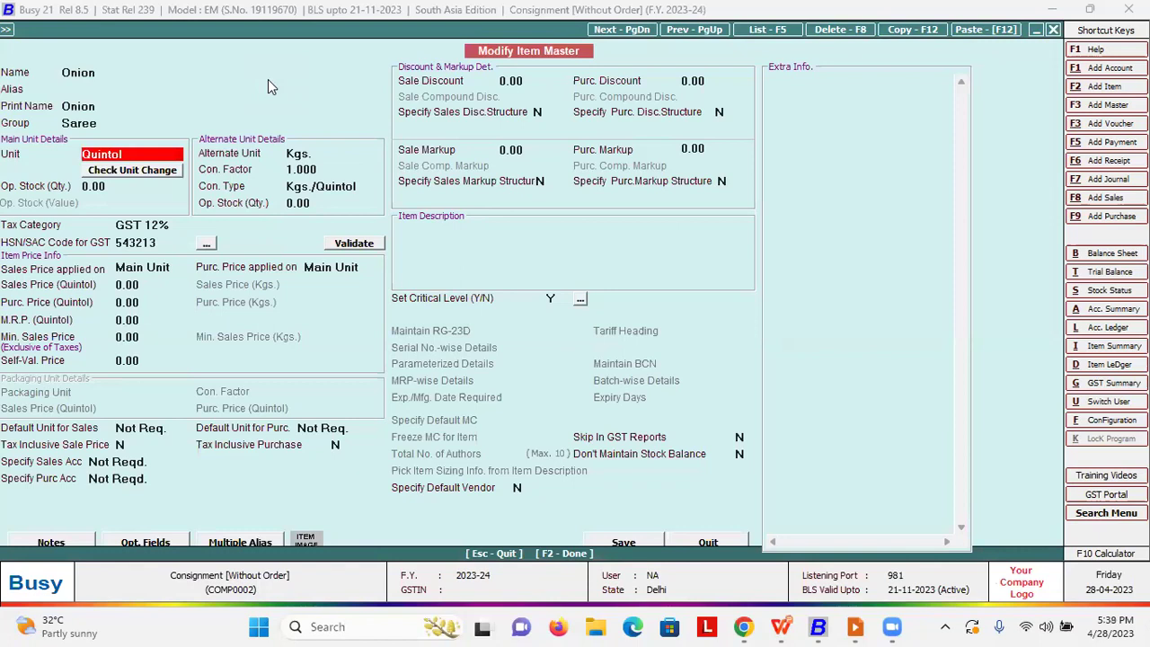
pyautogui.press('Escape')
# Add Potato as the second item with a quantity of 100
pyautogui.press('Return')
pyautogui.press('Return')
pyautogui.press('Return')
pyautogui.press('Return')
pyautogui.press('Return')
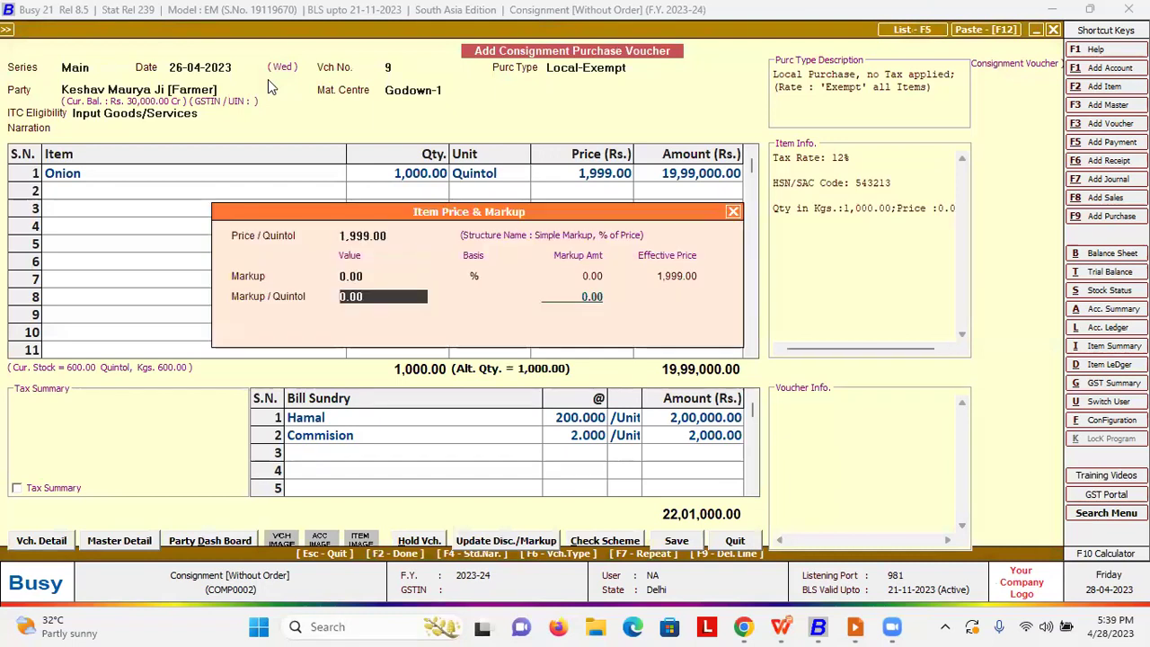
pyautogui.press('Return')
pyautogui.press('Return')
pyautogui.write('P')
pyautogui.press('Return')
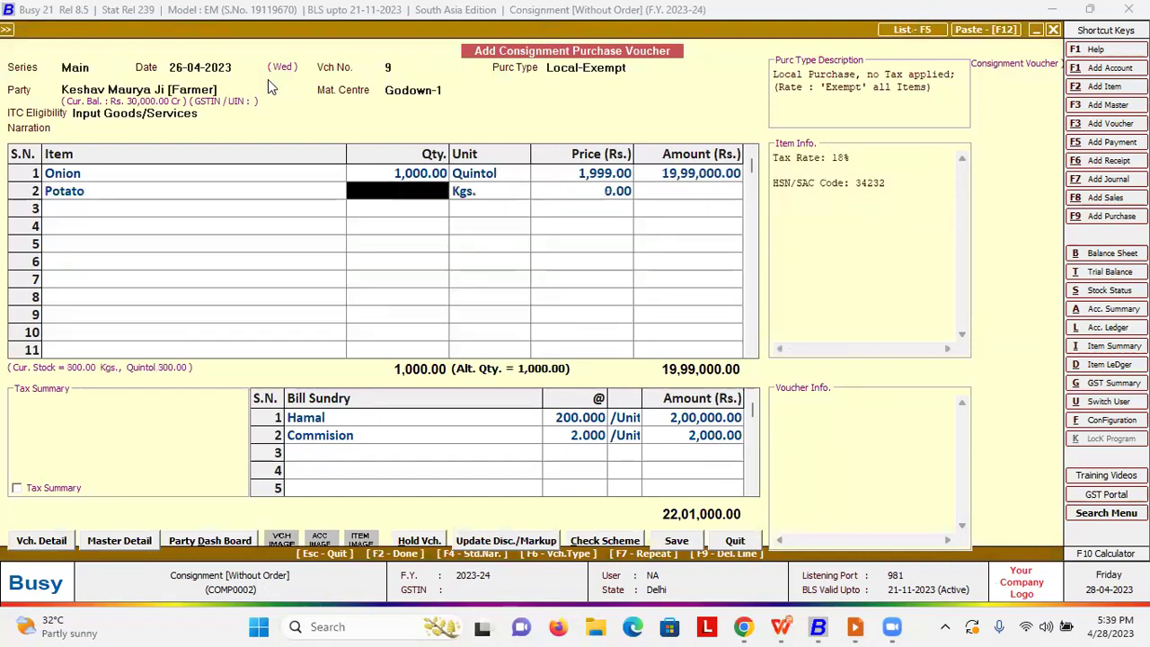
pyautogui.write('100')
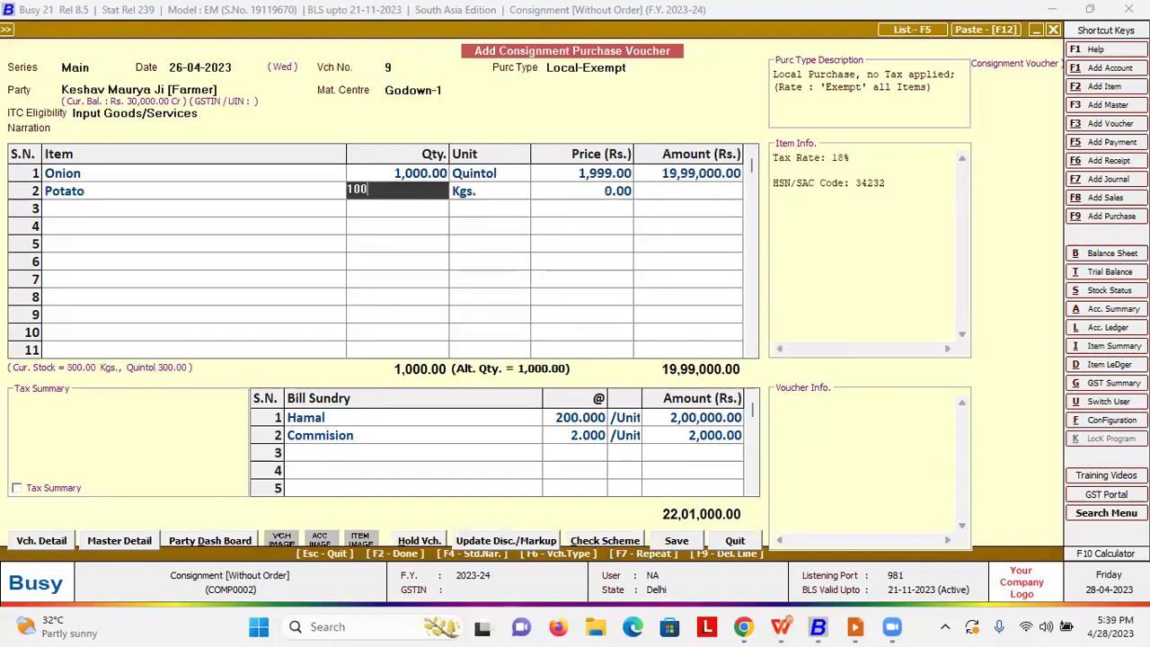
pyautogui.press('Return')
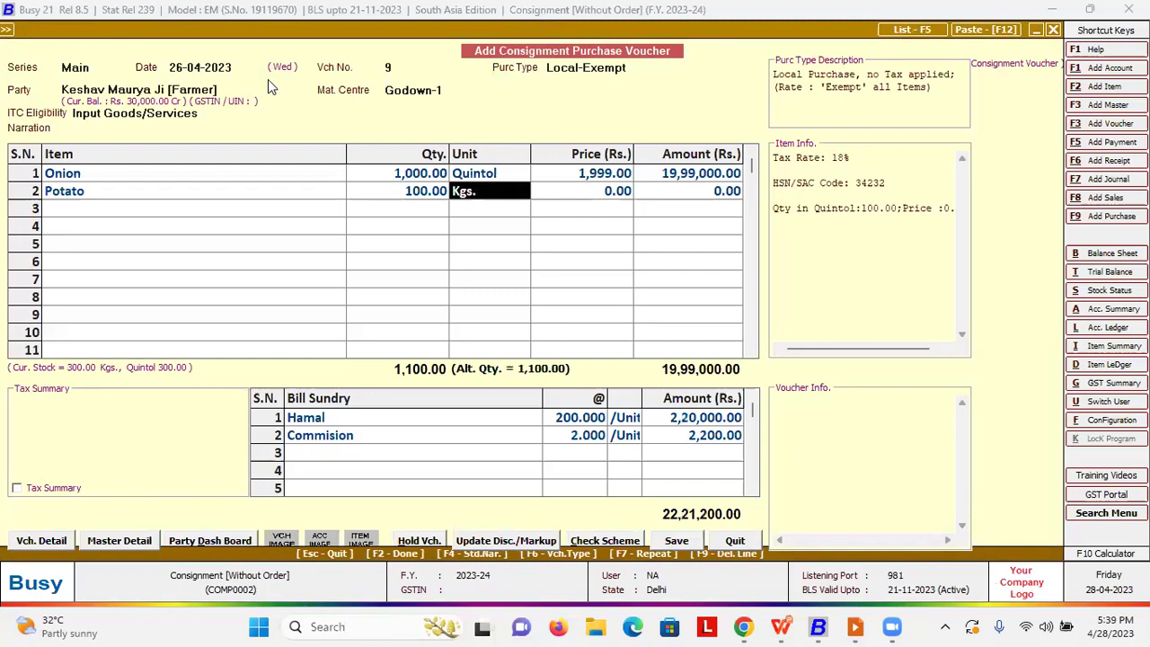
# Keep Potato's unit as Kgs. and set its price to 50 without markup, completing the item list
pyautogui.press('Return')
pyautogui.press('Return')
pyautogui.press('Return')
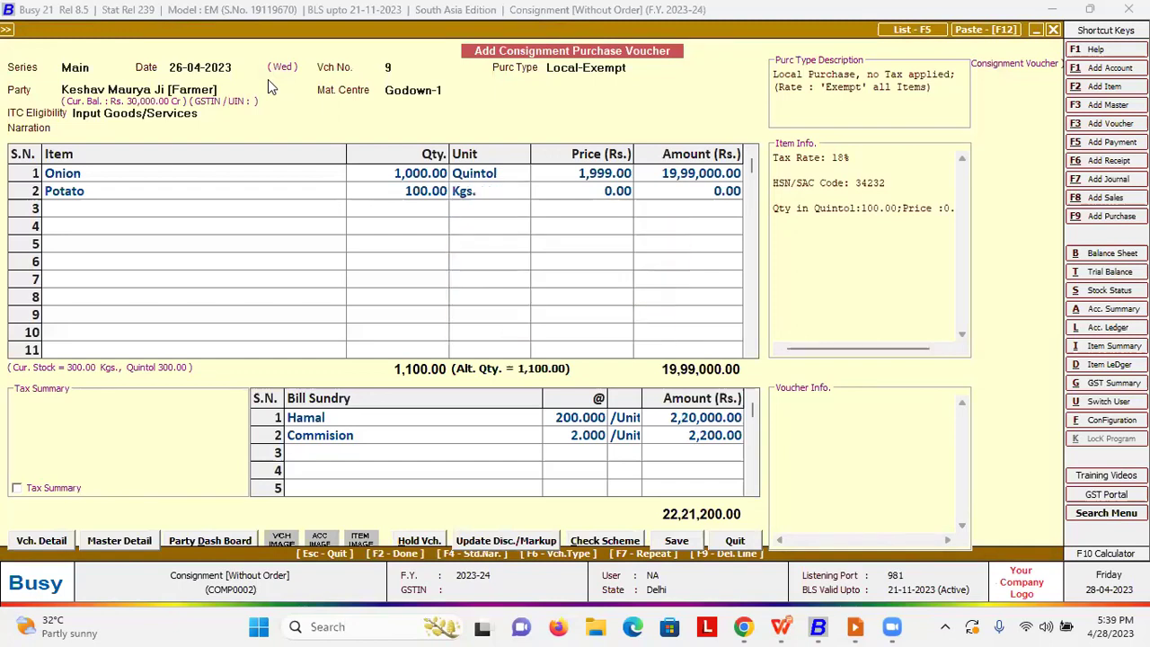
pyautogui.press('Return')
pyautogui.press('Return')
pyautogui.press('Up')
pyautogui.press('Up')
pyautogui.write('50')
pyautogui.press('Return')
pyautogui.press('Return')
pyautogui.press('Return')
pyautogui.press('Return')
pyautogui.press('Return')
# Enter purchase bill number 123 and accept the bill reference details, but decline saving the voucher
pyautogui.press('F2')
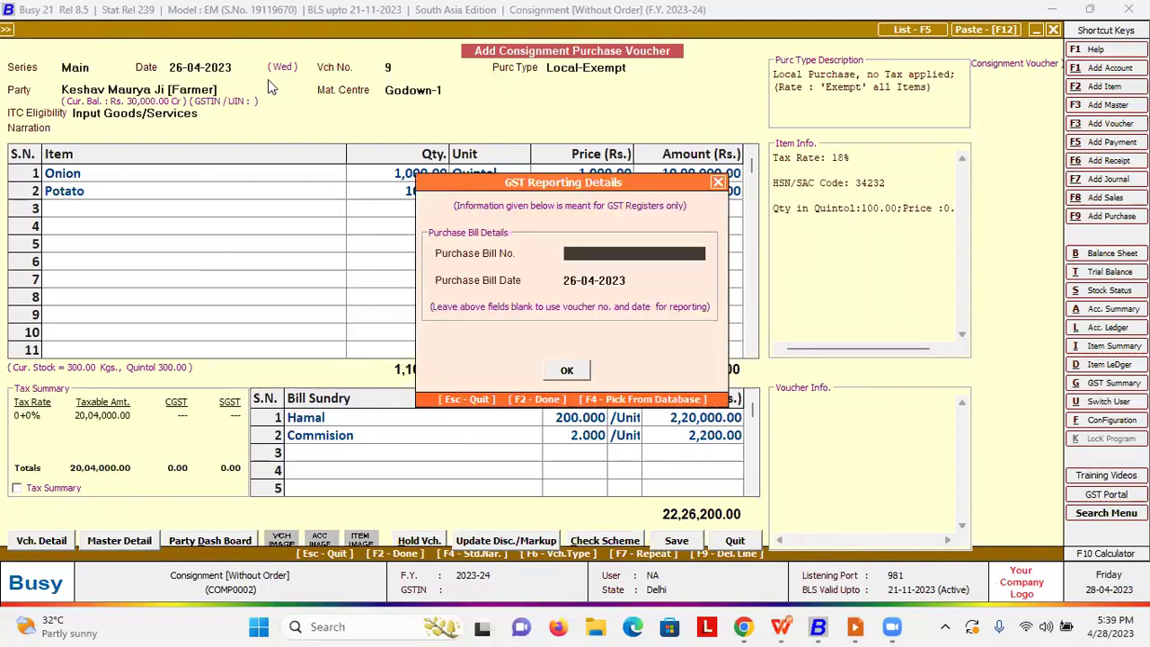
pyautogui.write('123')
pyautogui.click(579, 372)
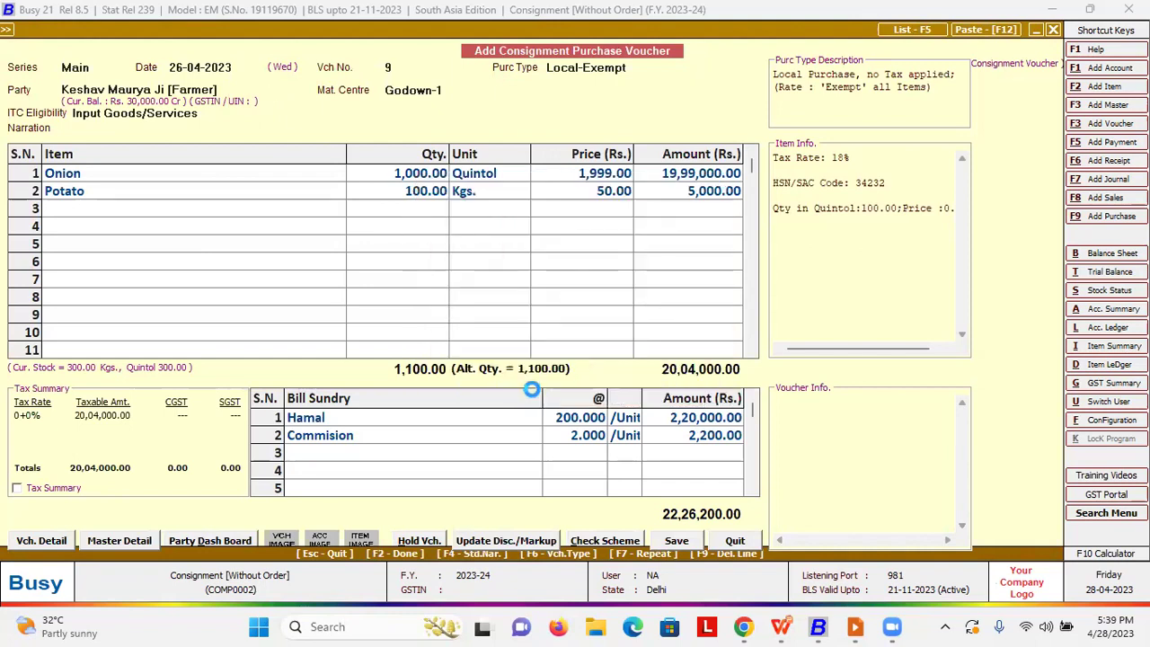
pyautogui.click(572, 443)
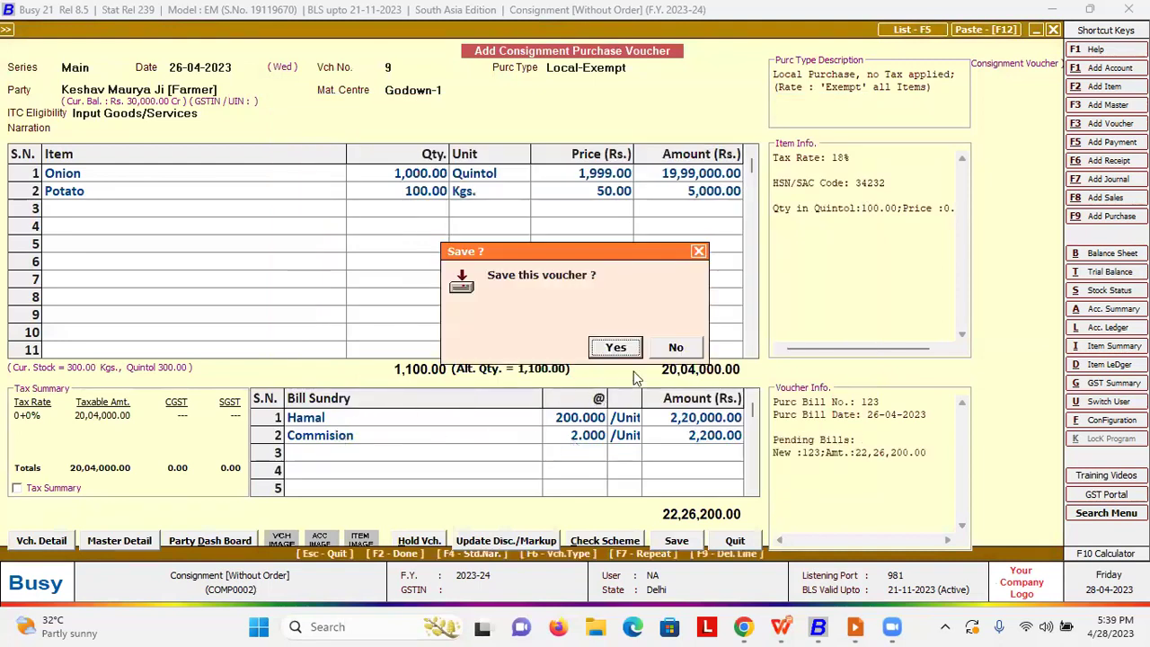
pyautogui.click(676, 349)
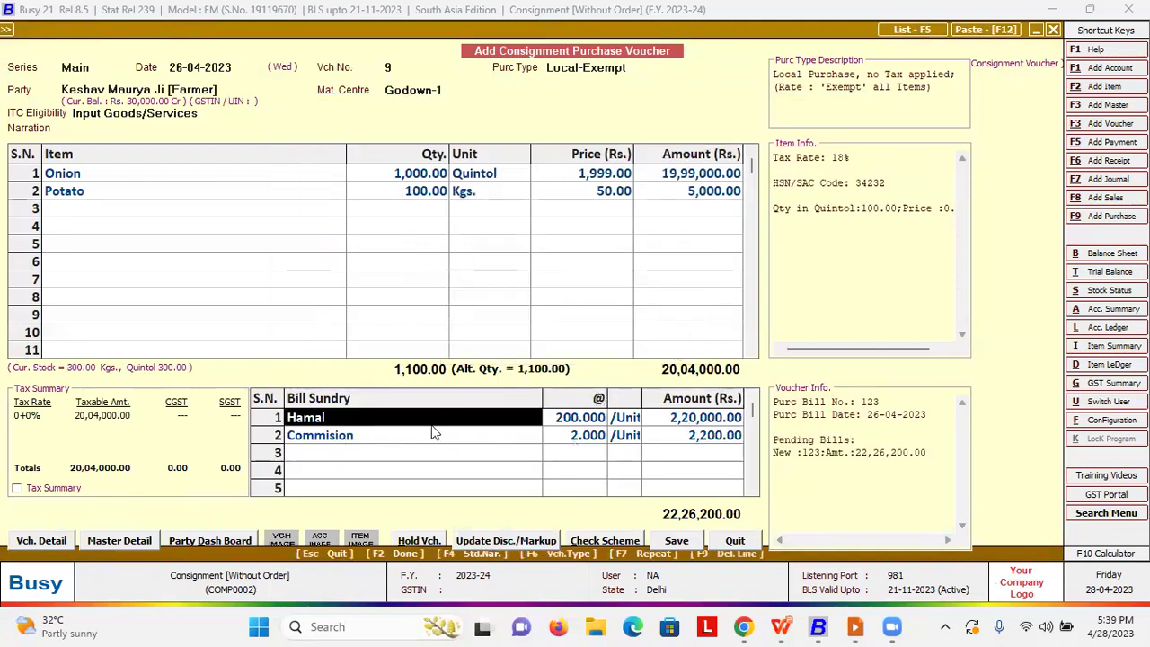
# Review the names, rates and amounts of the Hamal and Commision bill sundries
pyautogui.press('Return')
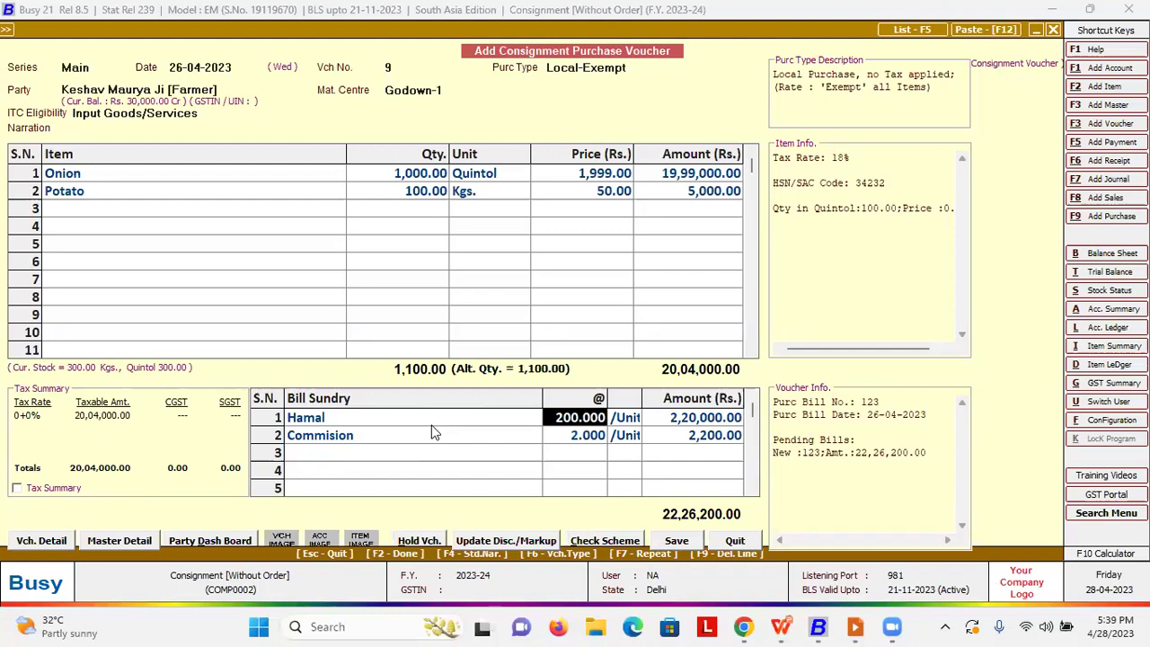
pyautogui.press('Down')
pyautogui.press('Left')
pyautogui.press('Up')
pyautogui.press('Down')
pyautogui.press('Right')
pyautogui.press('Right')
pyautogui.press('Up')
pyautogui.press('Left')
pyautogui.press('Left')
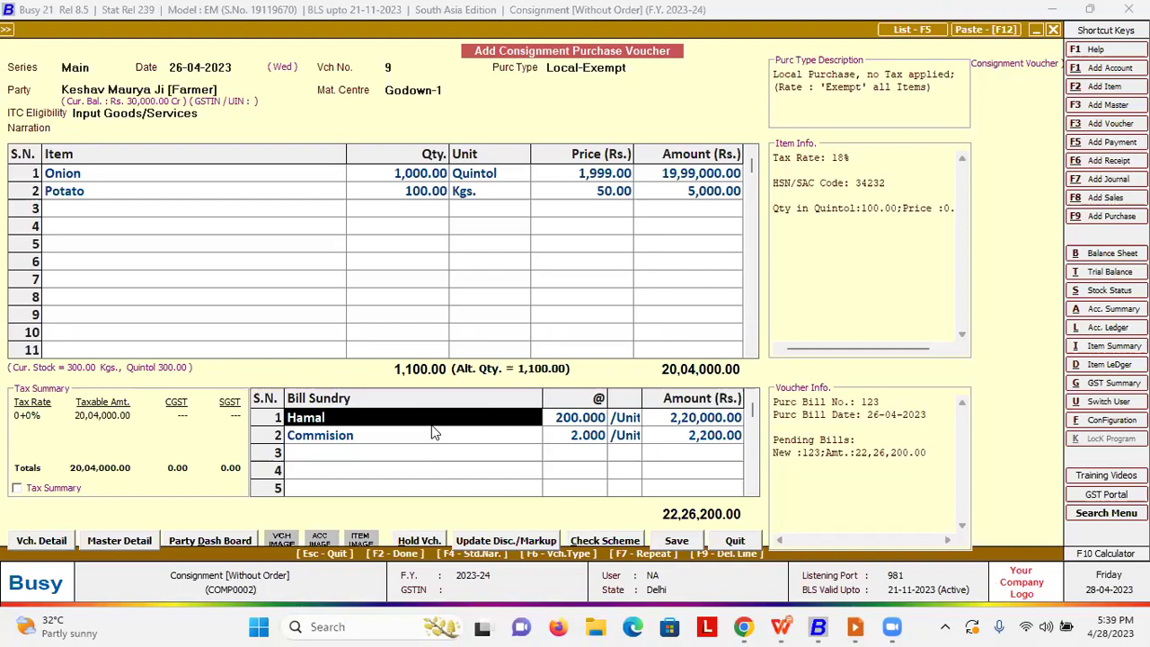
# Save the consignment purchase voucher and decline printing the purchase invoice
pyautogui.press('F2')
pyautogui.press('F2')
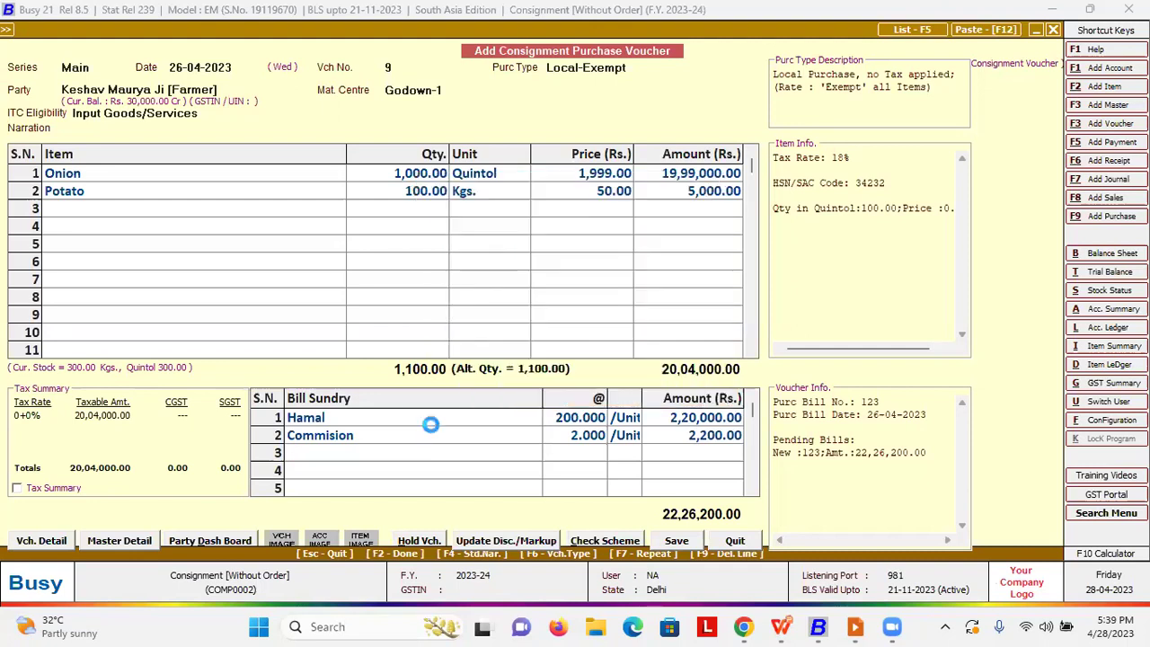
pyautogui.press('F2')
pyautogui.press('Return')
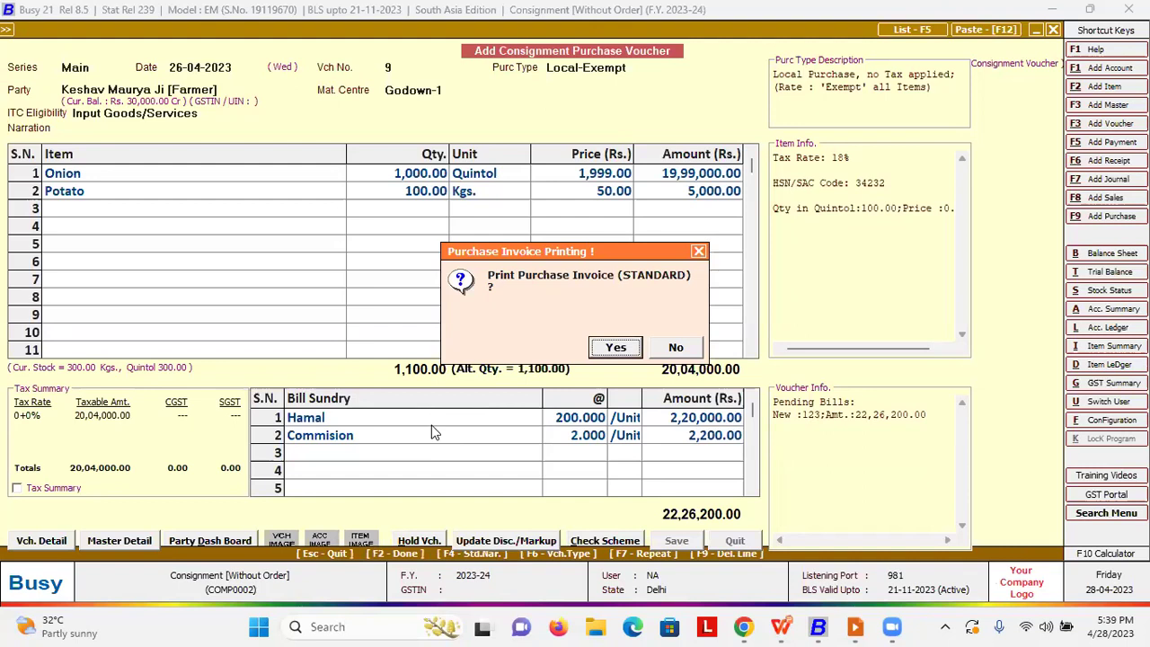
pyautogui.press('Right')
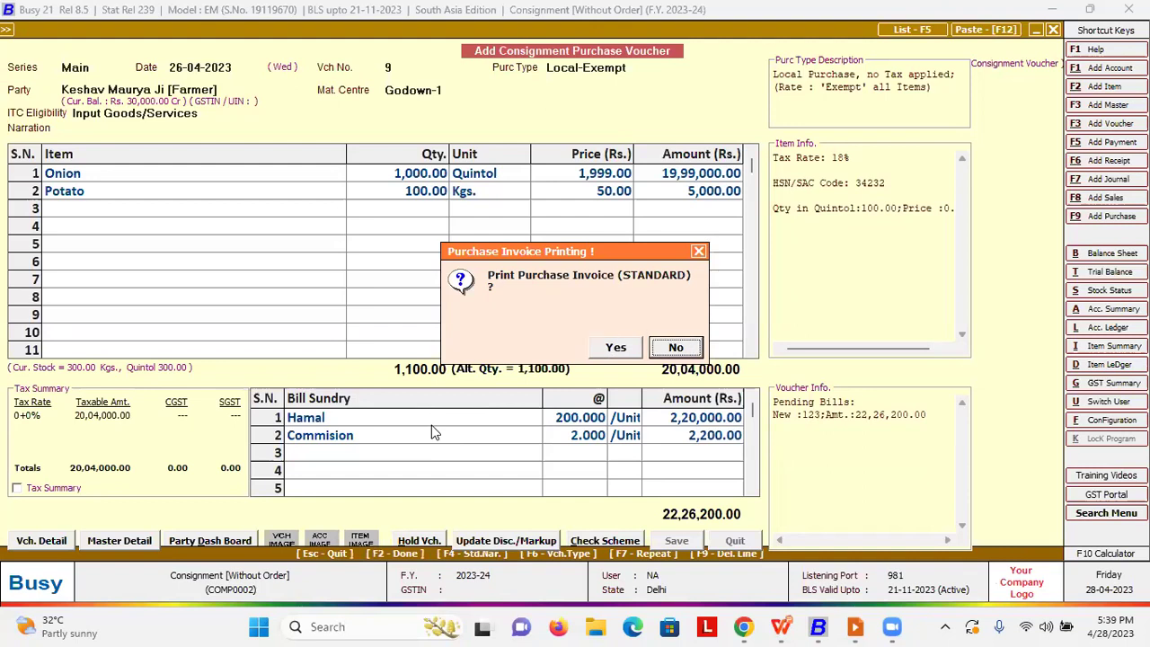
pyautogui.press('Return')
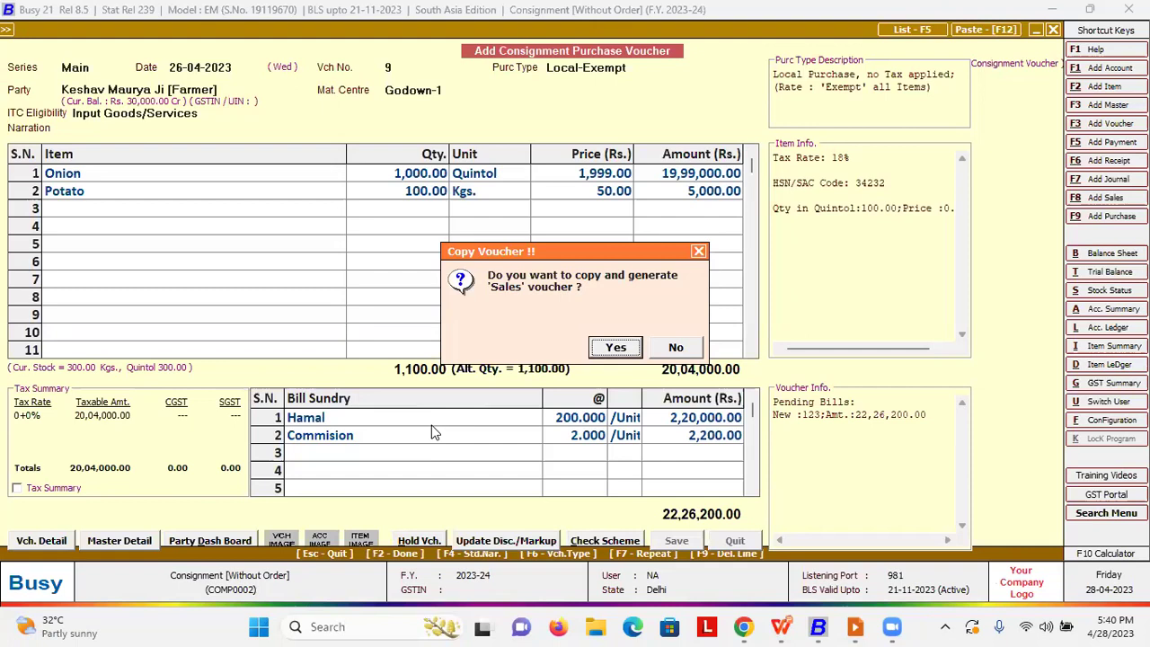
# Generate the Sales voucher copied from the purchase, and set its sale type to Consignment 1% for the same party
pyautogui.press('Return')
pyautogui.press('Return')
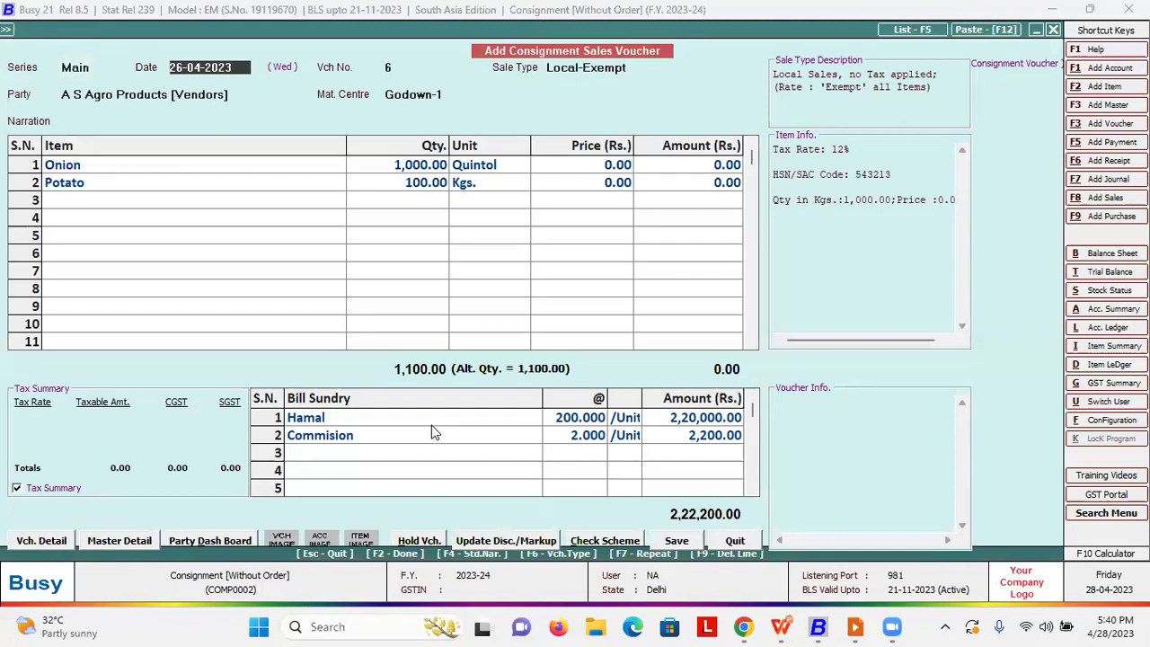
pyautogui.press('Return')
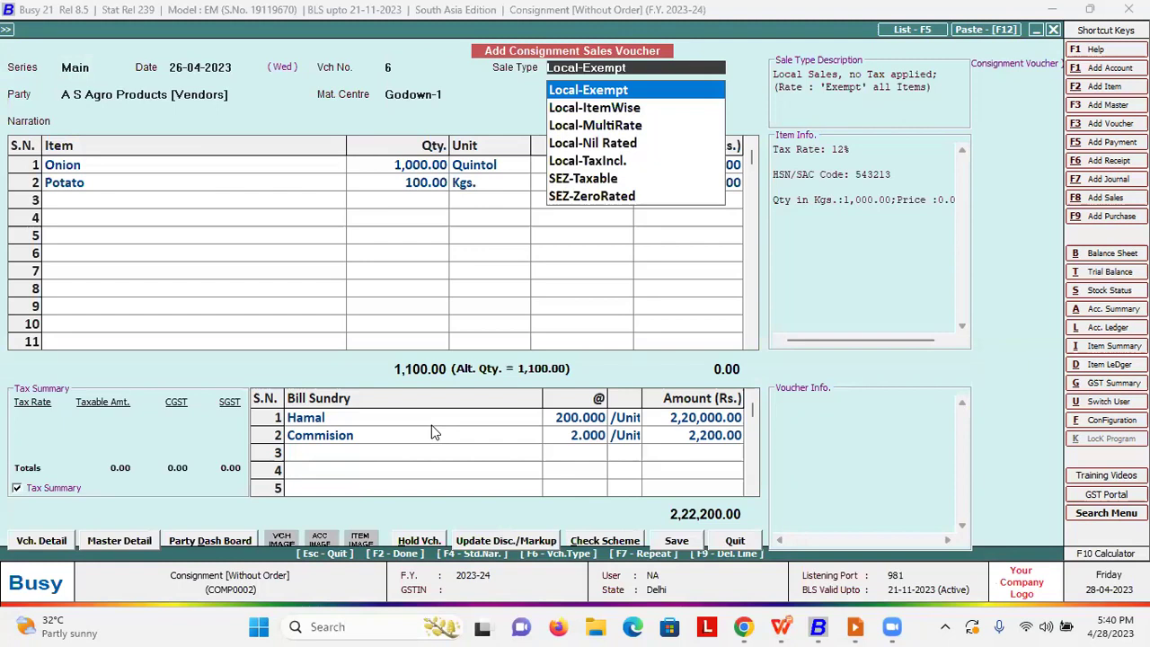
pyautogui.write('co')
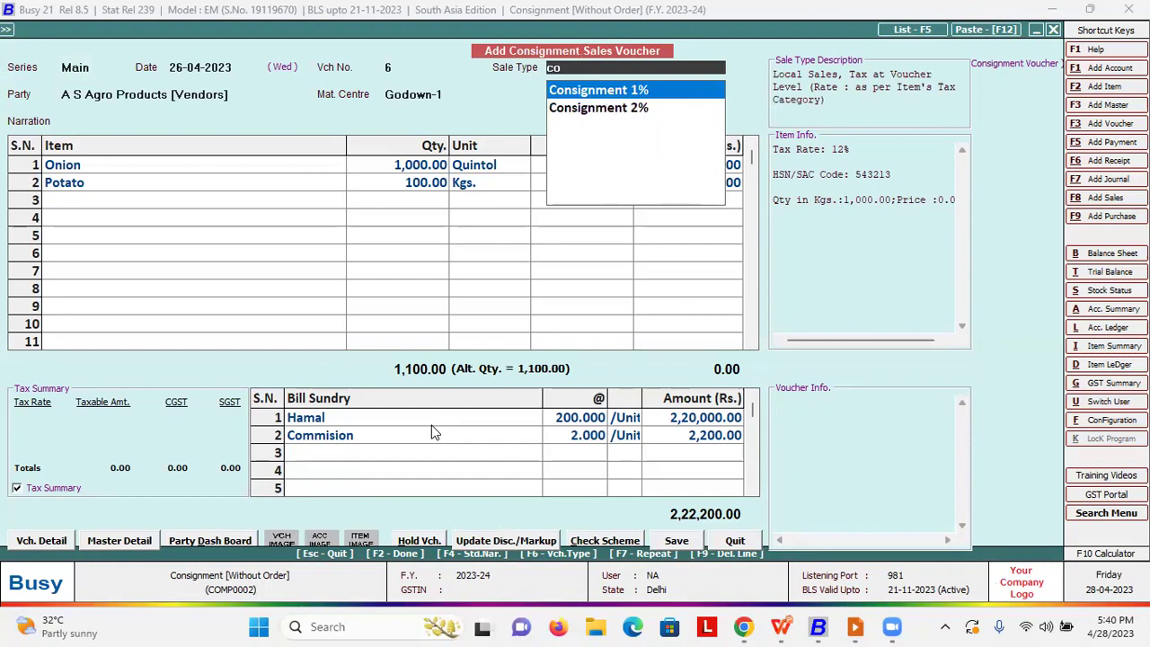
pyautogui.press('Return')
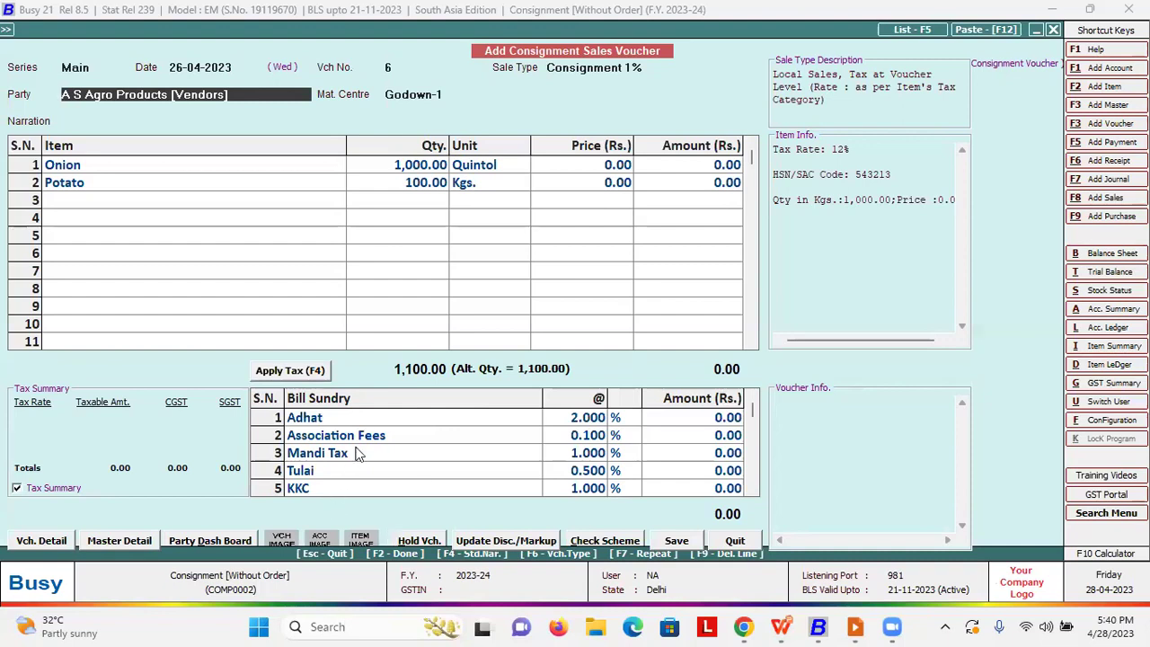
pyautogui.click(385, 435)
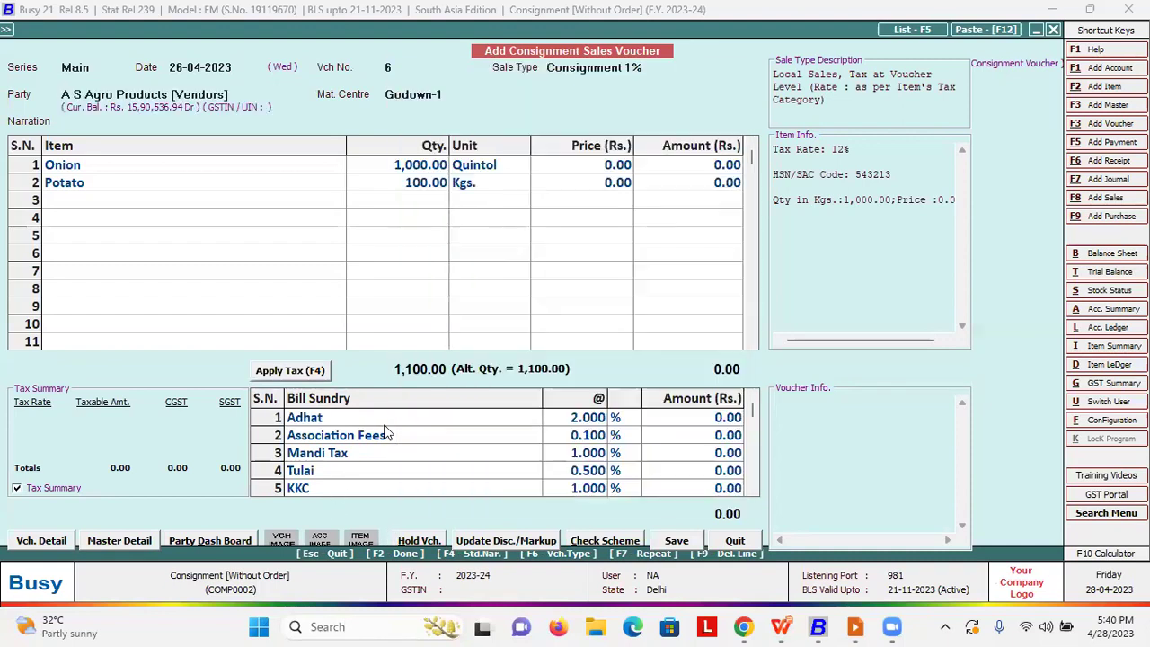
# Review the bill sundry rates of the consignment sales voucher, from Adhat and Association Fees through KKC
pyautogui.press('Return')
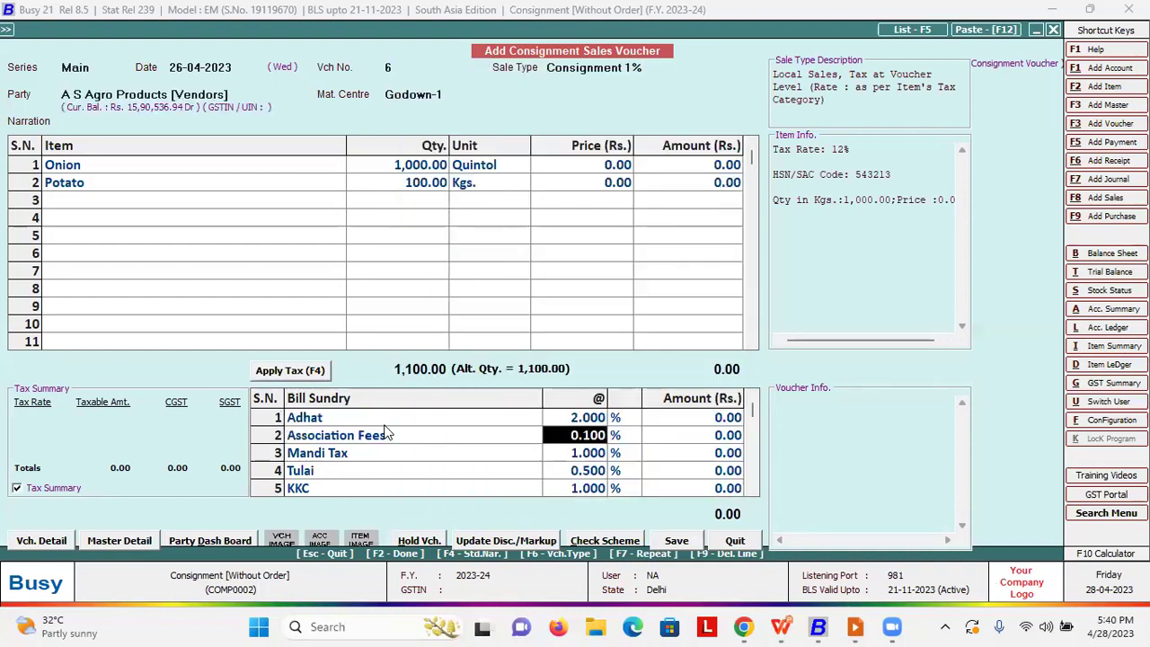
pyautogui.press('Down')
pyautogui.press('Down')
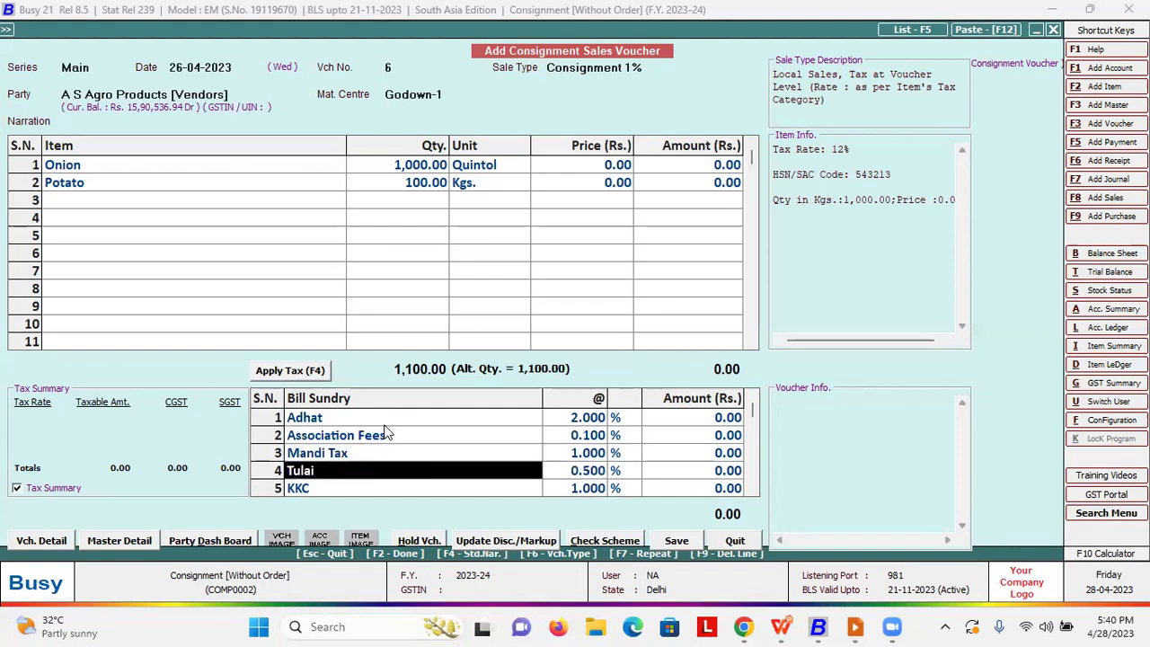
pyautogui.press('Down')
pyautogui.press('Up')
pyautogui.press('Up')
pyautogui.press('Up')
pyautogui.press('Up')
pyautogui.press('Up')
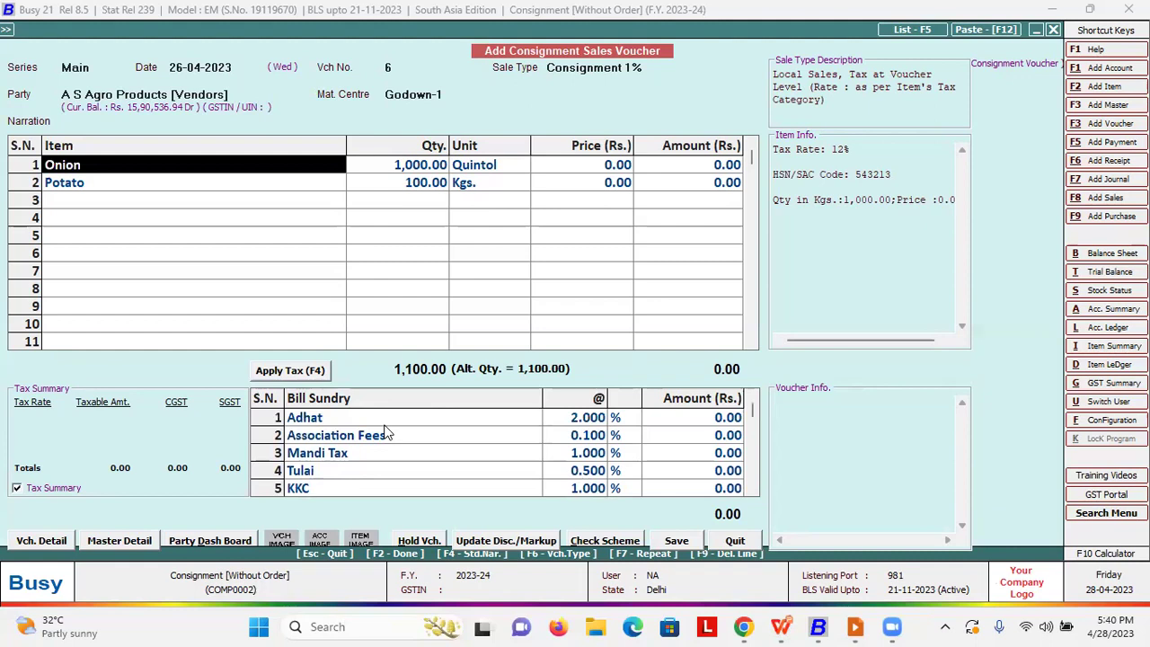
pyautogui.click(387, 434)
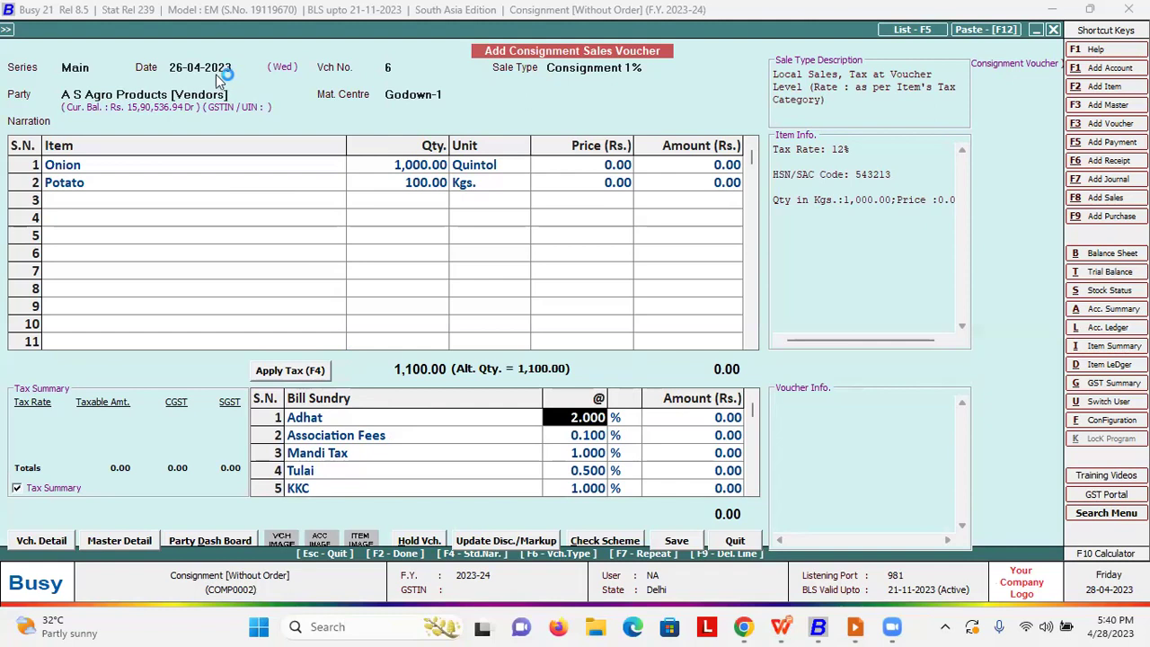
# Reconfirm the party A S Agro Products and its billing and shipping details, but decline saving the sales voucher
pyautogui.click(236, 96)
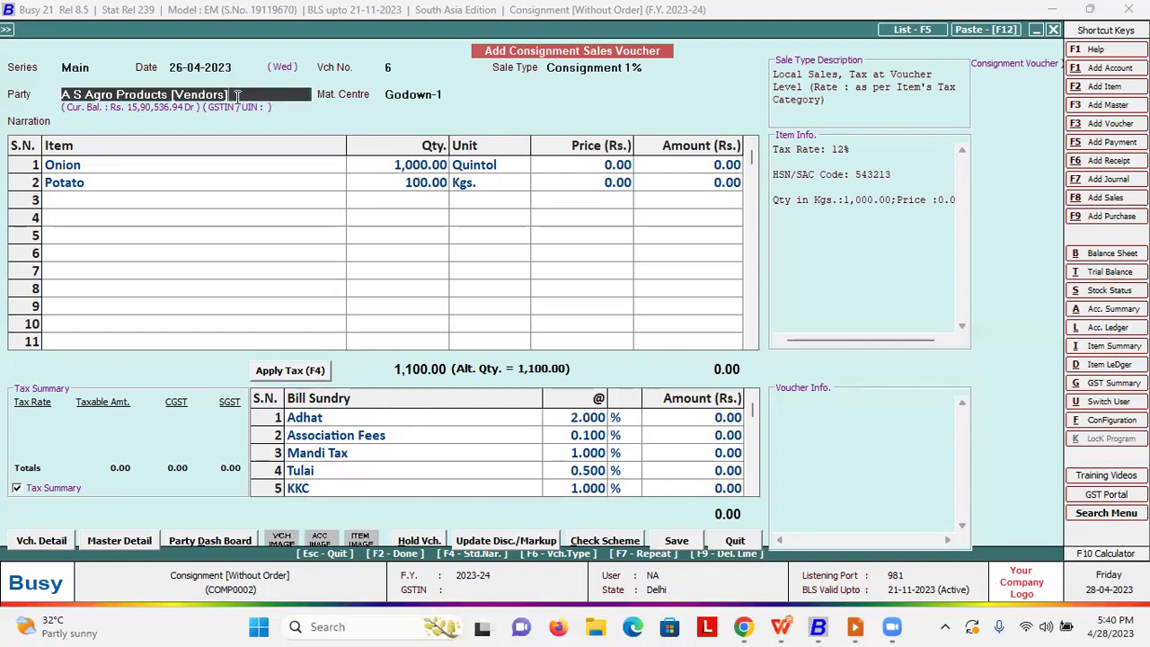
pyautogui.press('Return')
pyautogui.press('Return')
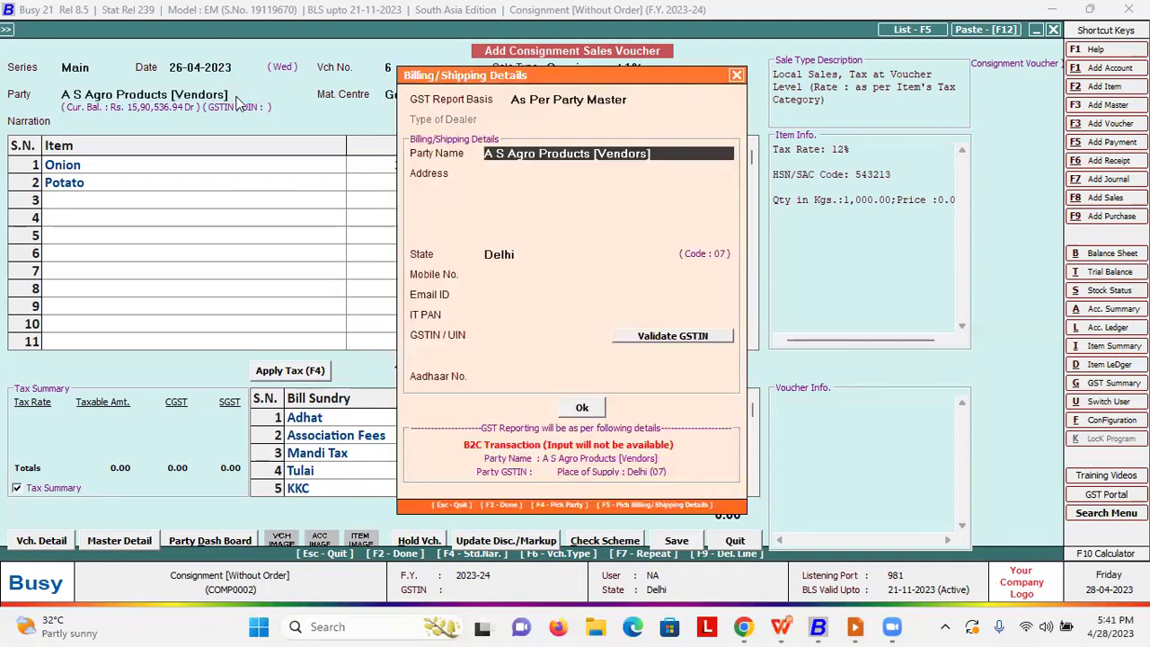
pyautogui.press('F2')
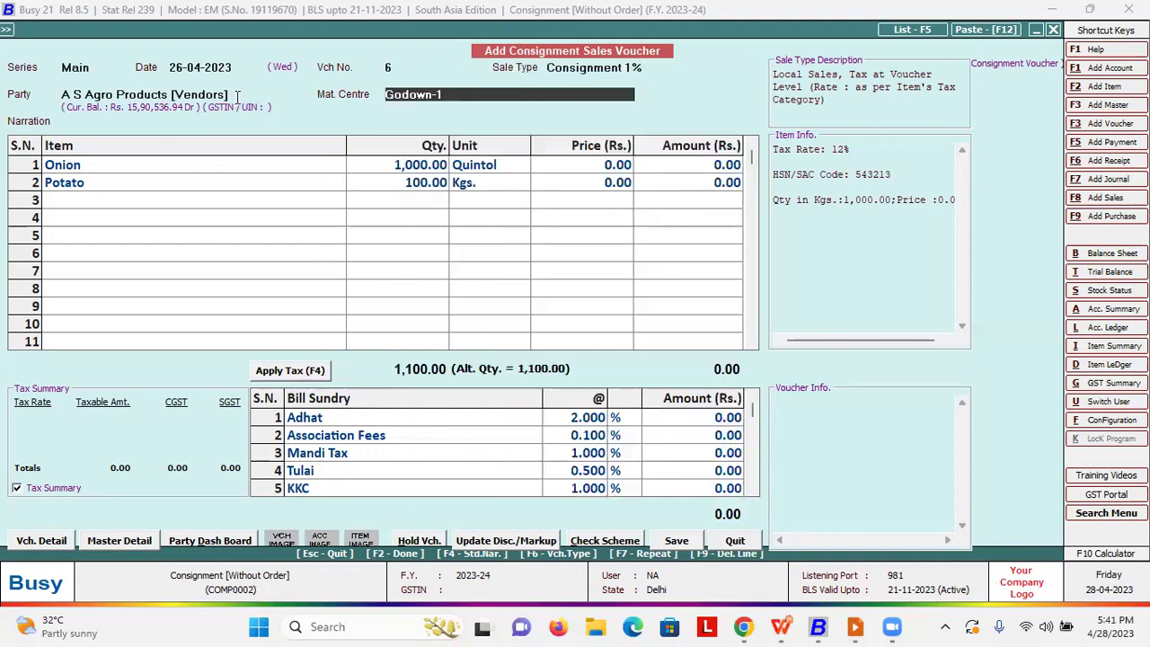
pyautogui.press('Return')
pyautogui.press('Escape')
pyautogui.press('F2')
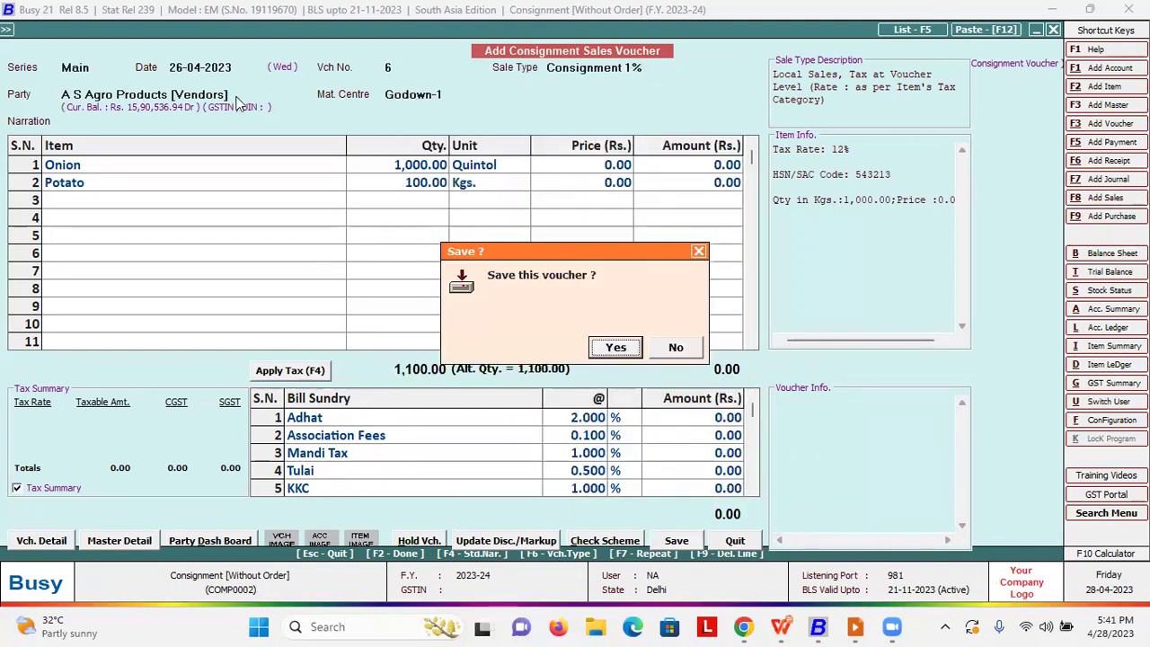
pyautogui.press('Right')
pyautogui.press('Return')
# Apply tax to the consignment sales voucher and save it without specifying a salesman or broker
pyautogui.click(304, 376)
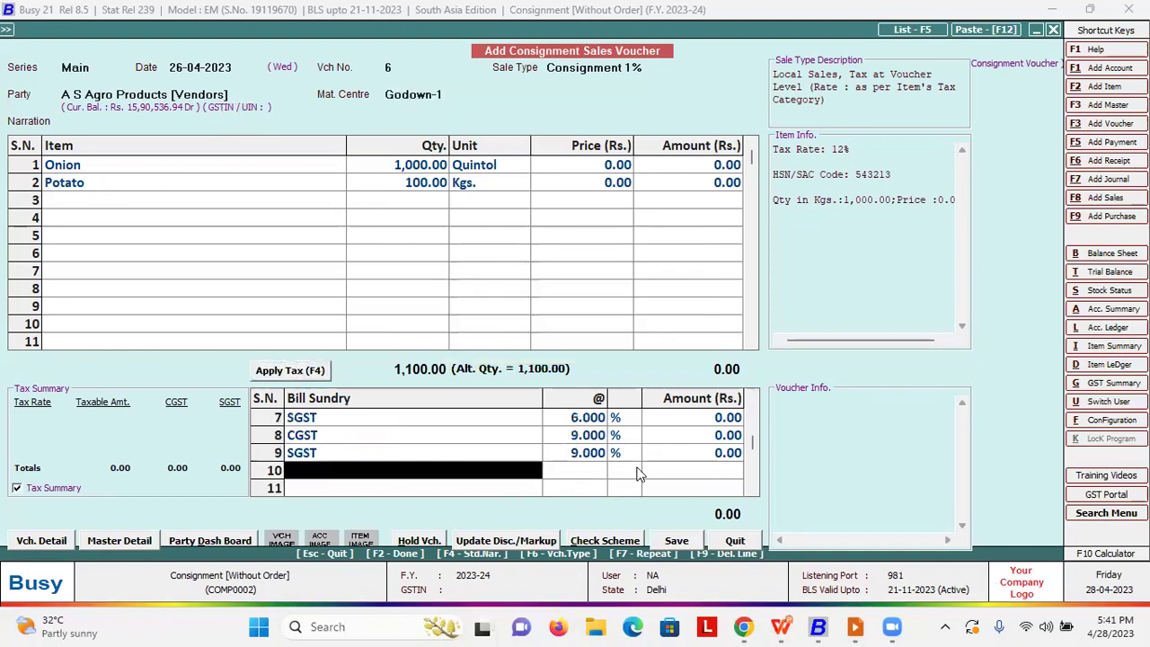
pyautogui.click(678, 540)
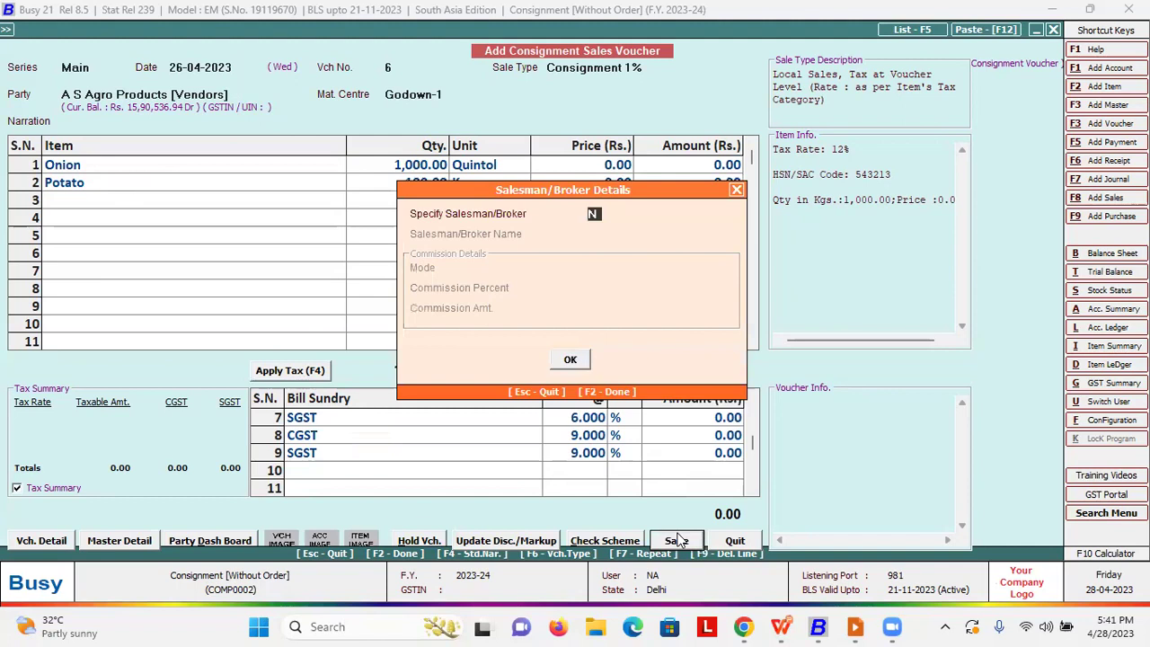
pyautogui.press('Return')
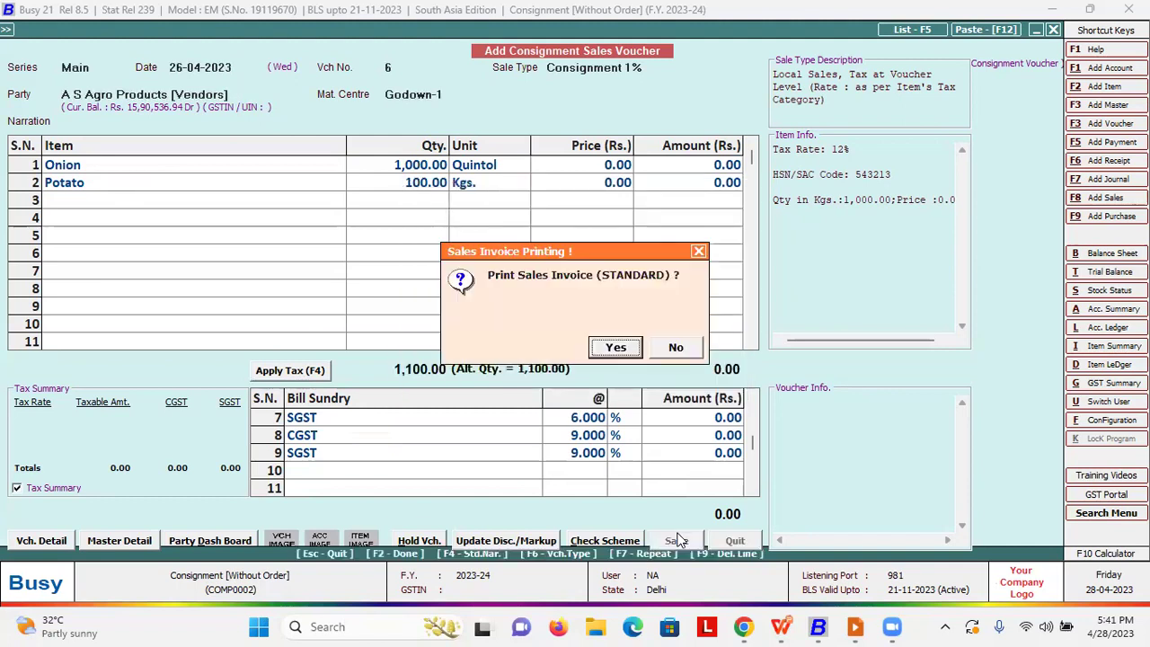
# Preview the standard sales invoice through to its signature section and close the preview
pyautogui.press('Return')
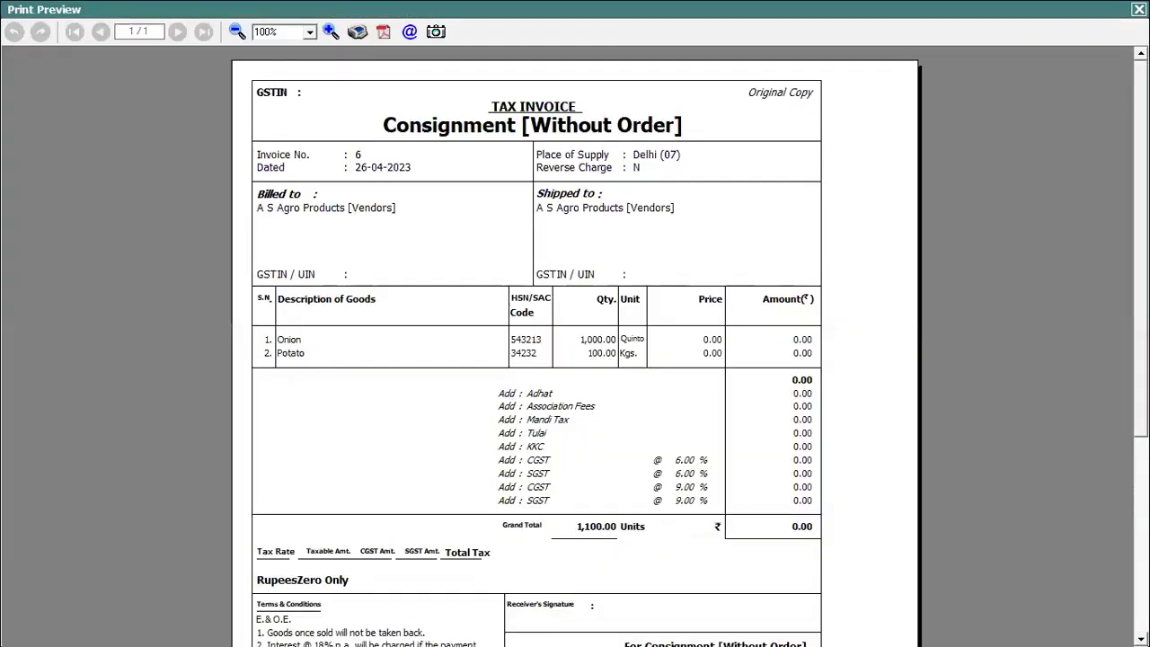
pyautogui.scroll(-2, 644, 314)
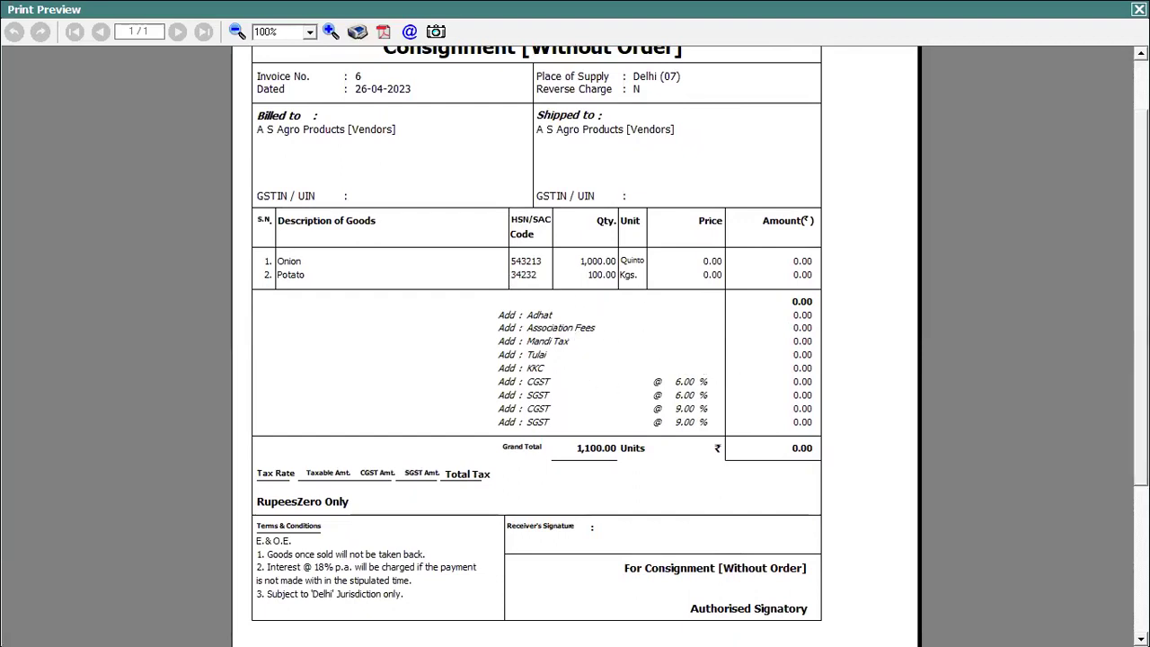
pyautogui.click(1139, 9)
pyautogui.press('Escape')
pyautogui.press('Return')
pyautogui.press('Down')
pyautogui.press('Return')
pyautogui.press('Return')
pyautogui.press('Return')
pyautogui.press('Return')
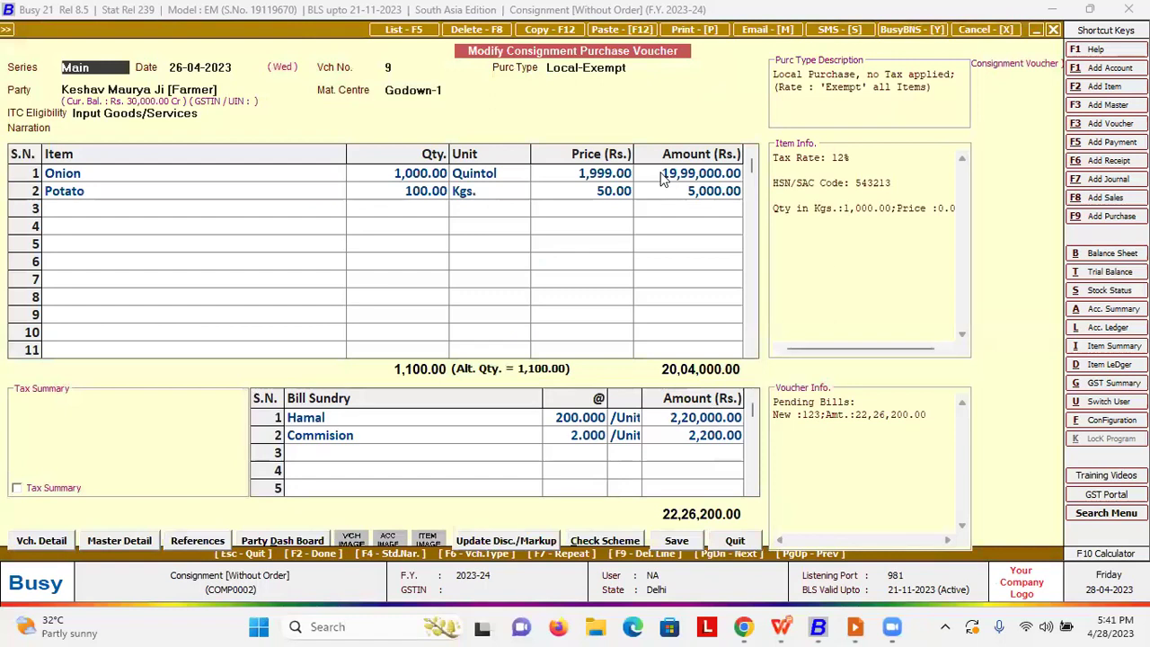
pyautogui.press('Escape')
# Open the last consignment sales voucher of the Main series for modification
pyautogui.press('Up')
pyautogui.press('Up')
pyautogui.press('Down')
pyautogui.press('Up')
pyautogui.press('Up')
pyautogui.press('Return')
pyautogui.press('Down')
pyautogui.press('Down')
pyautogui.press('Return')
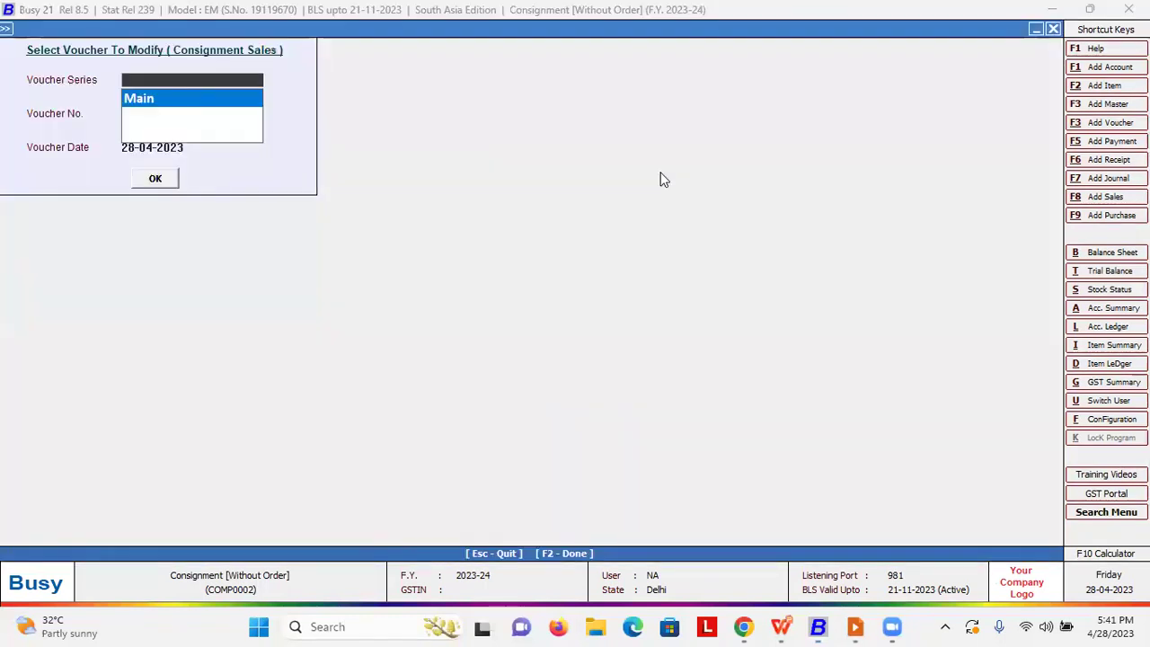
pyautogui.press('Return')
pyautogui.press('Return')
pyautogui.press('Return')
pyautogui.press('Return')
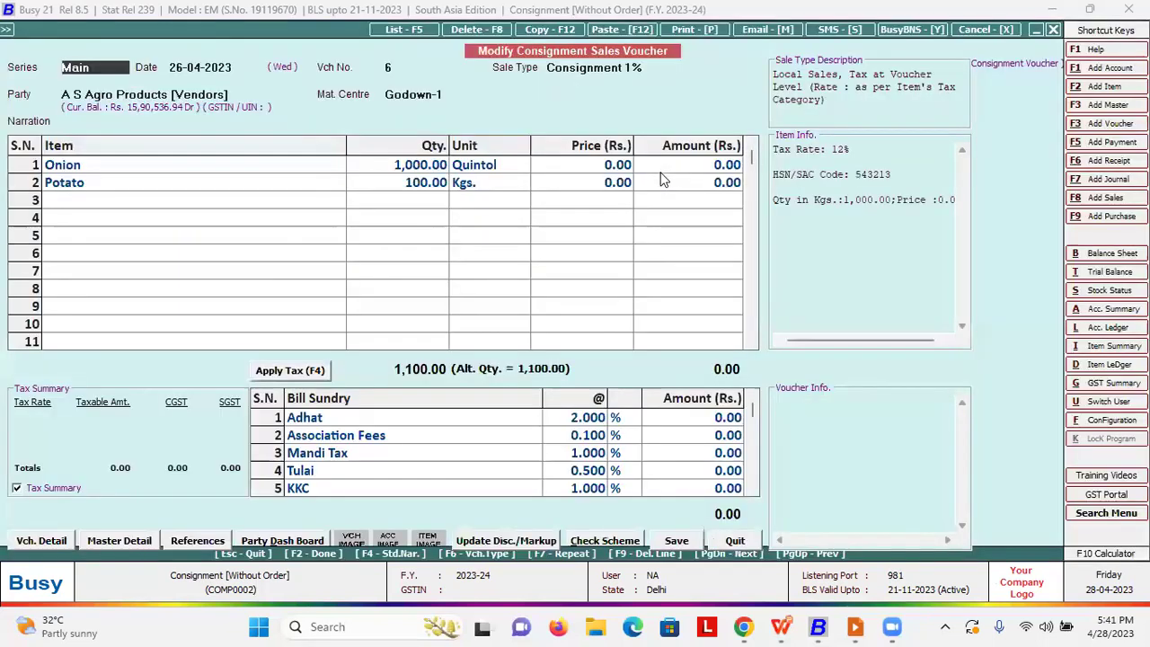
# Change the sale type to Consignment 2% and accept the party's billing and shipping details
pyautogui.click(677, 67)
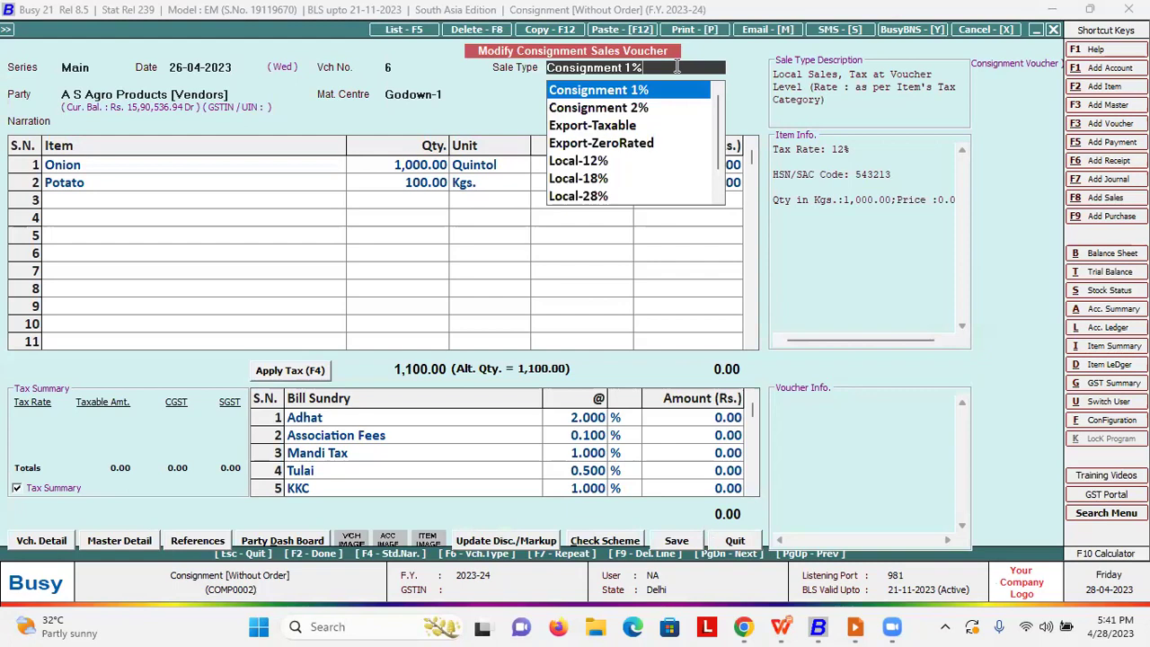
pyautogui.press('Down')
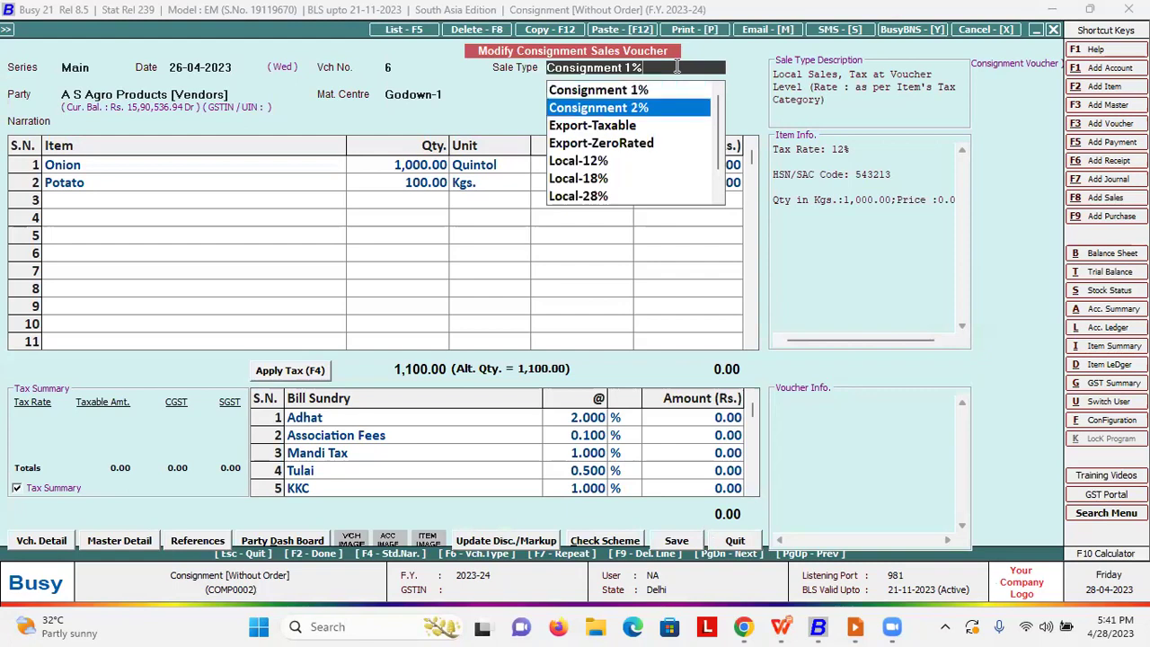
pyautogui.press('Return')
pyautogui.press('Return')
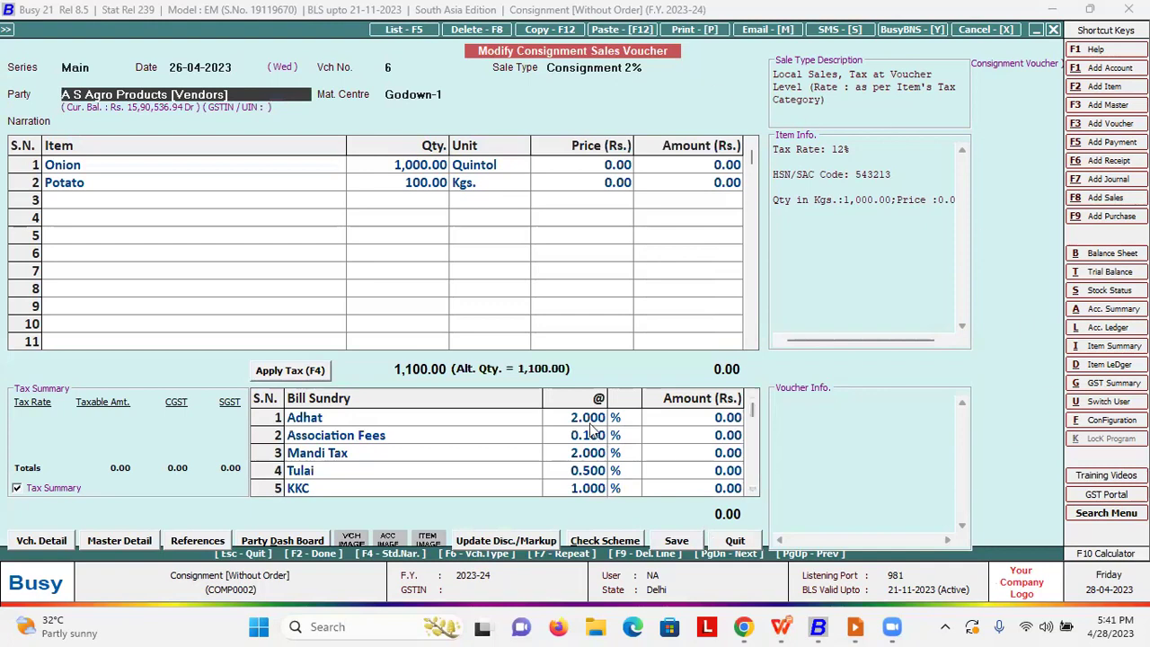
pyautogui.press('Return')
pyautogui.press('F2')
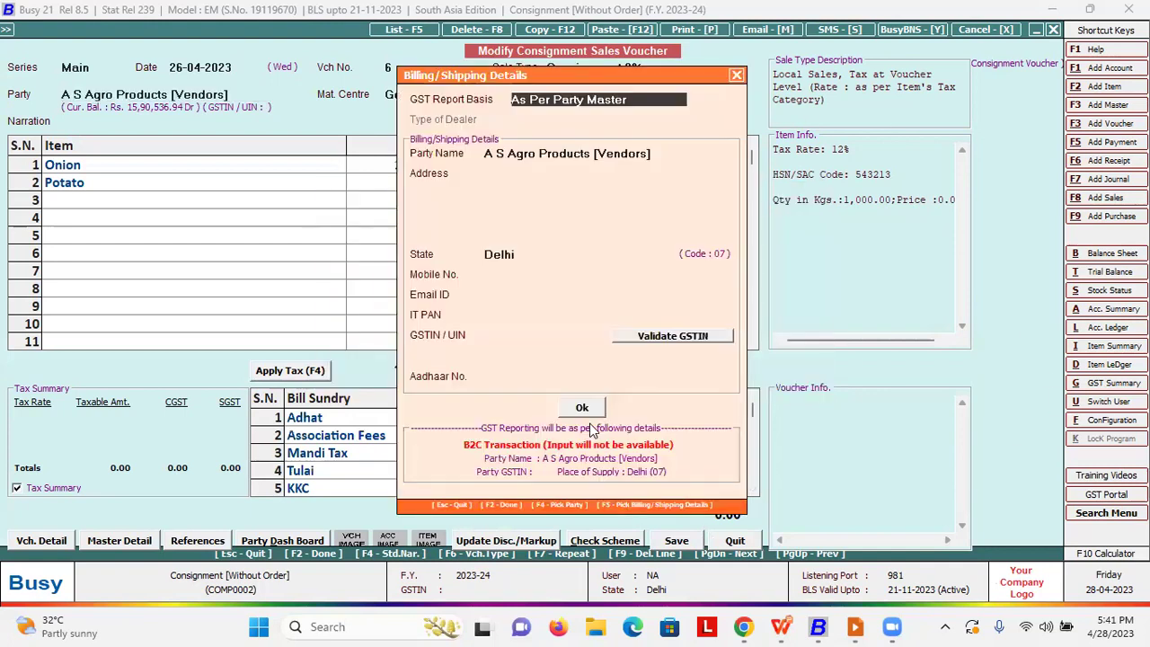
pyautogui.press('F2')
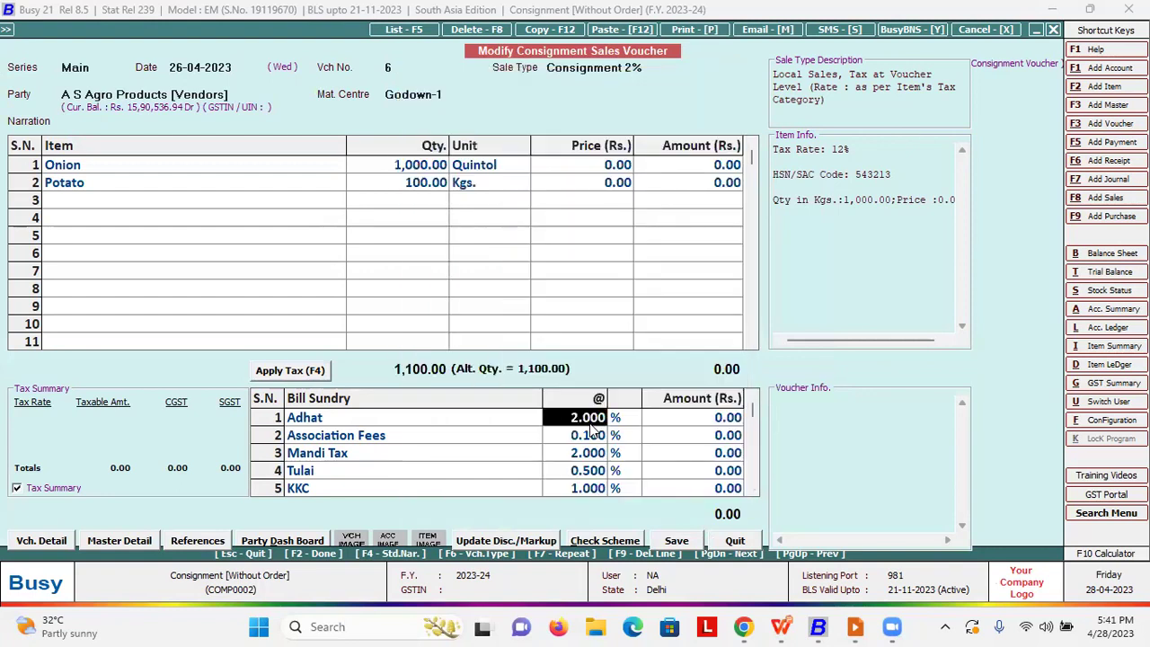
# Set the price of the Onion item to Rs. 1,000
pyautogui.click(616, 167)
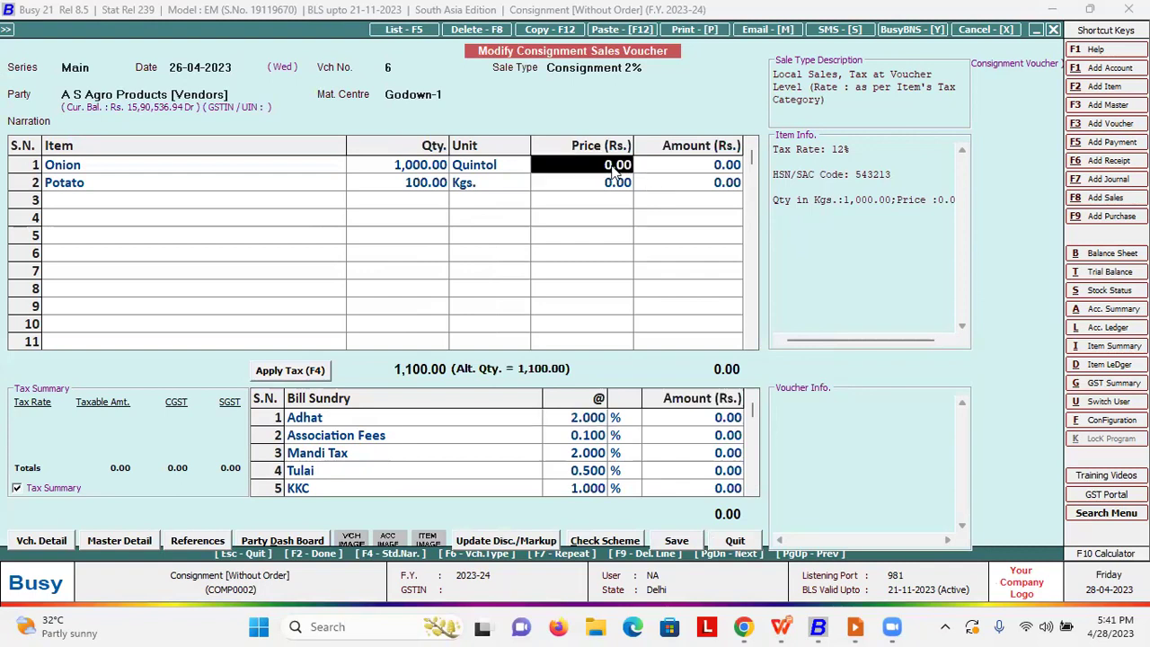
pyautogui.write('1')
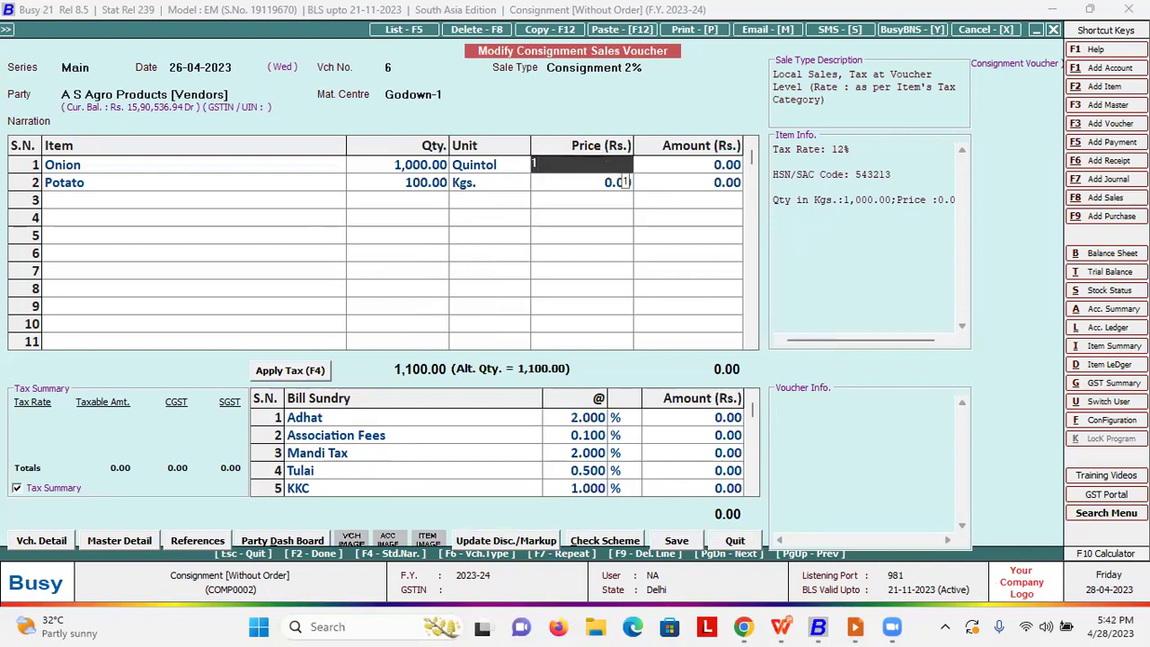
pyautogui.write('000')
pyautogui.press('Return')
pyautogui.press('Return')
pyautogui.press('Return')
pyautogui.press('Return')
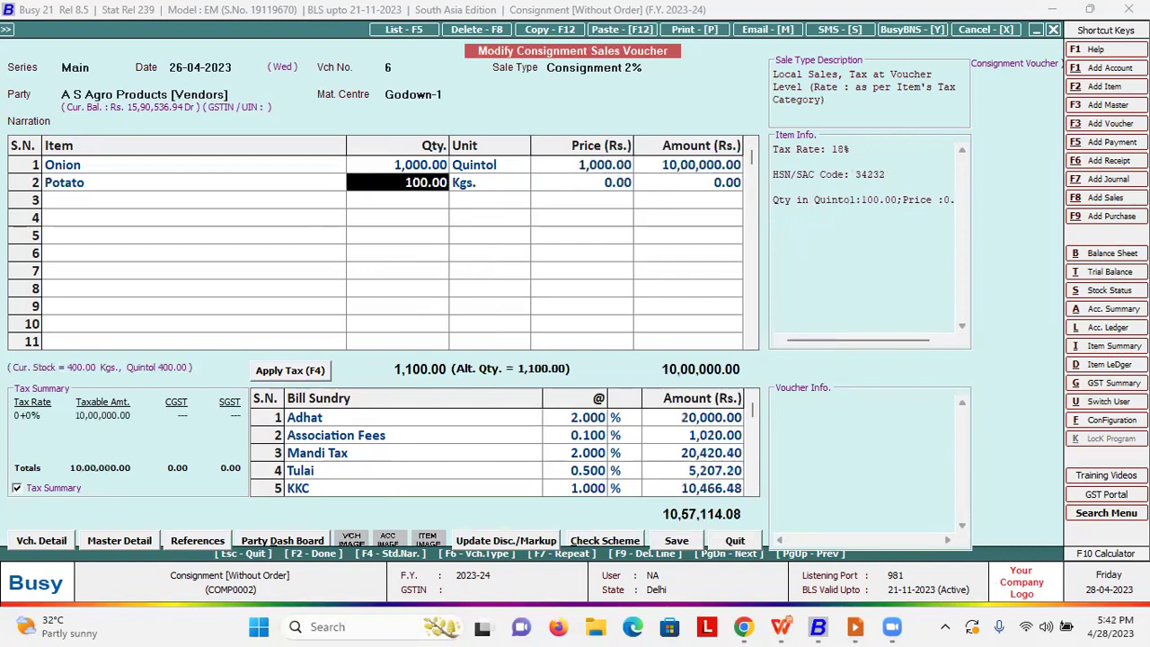
# Set the price of the Potato item to Rs. 50 and proceed to the bill sundries
pyautogui.press('Return')
pyautogui.press('Return')
pyautogui.press('Return')
pyautogui.press('Return')
pyautogui.press('Up')
pyautogui.write('50')
pyautogui.press('Return')
pyautogui.press('Return')
pyautogui.press('Return')
pyautogui.press('Return')
pyautogui.press('Return')
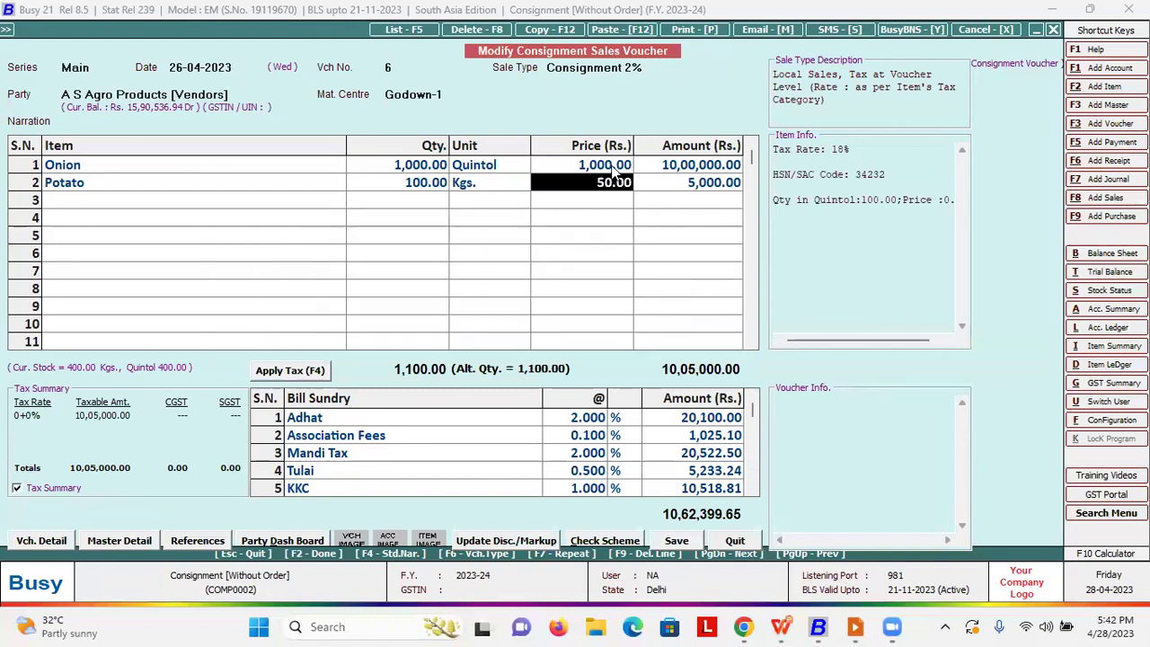
pyautogui.press('Return')
pyautogui.press('Return')
pyautogui.press('Return')
pyautogui.press('Return')
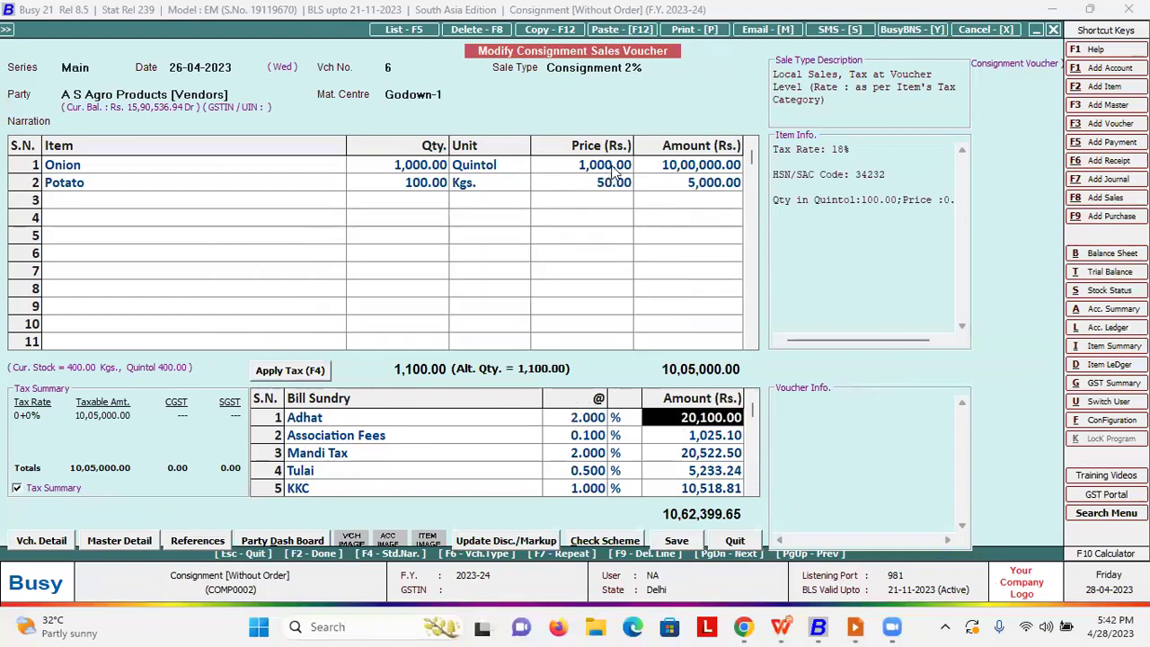
# Save the modified consignment sales voucher
pyautogui.press('F2')
pyautogui.press('Return')
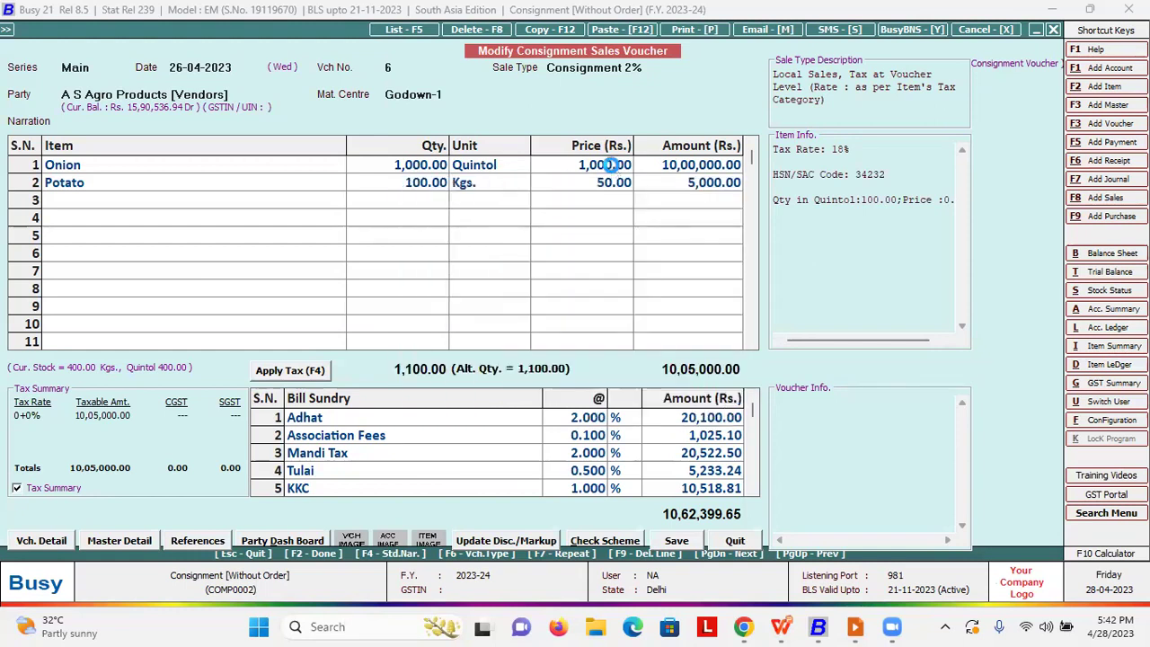
pyautogui.press('Return')
# Preview the updated sales invoice with one copy, and decline generating a Purchase voucher from it
pyautogui.press('Return')
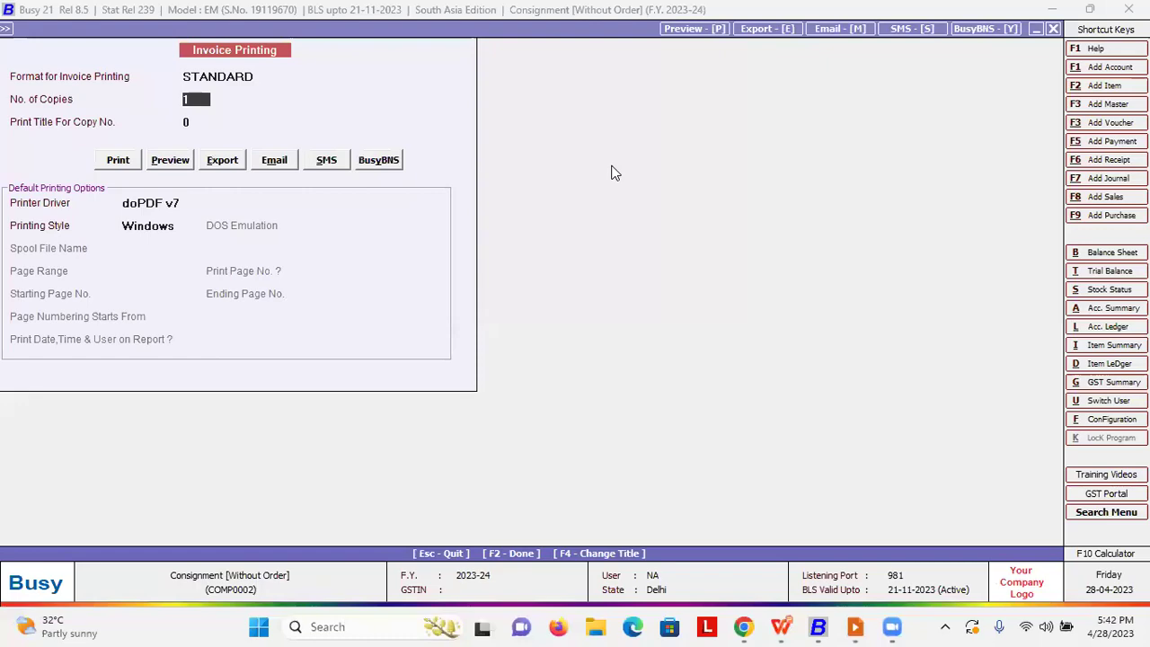
pyautogui.press('F2')
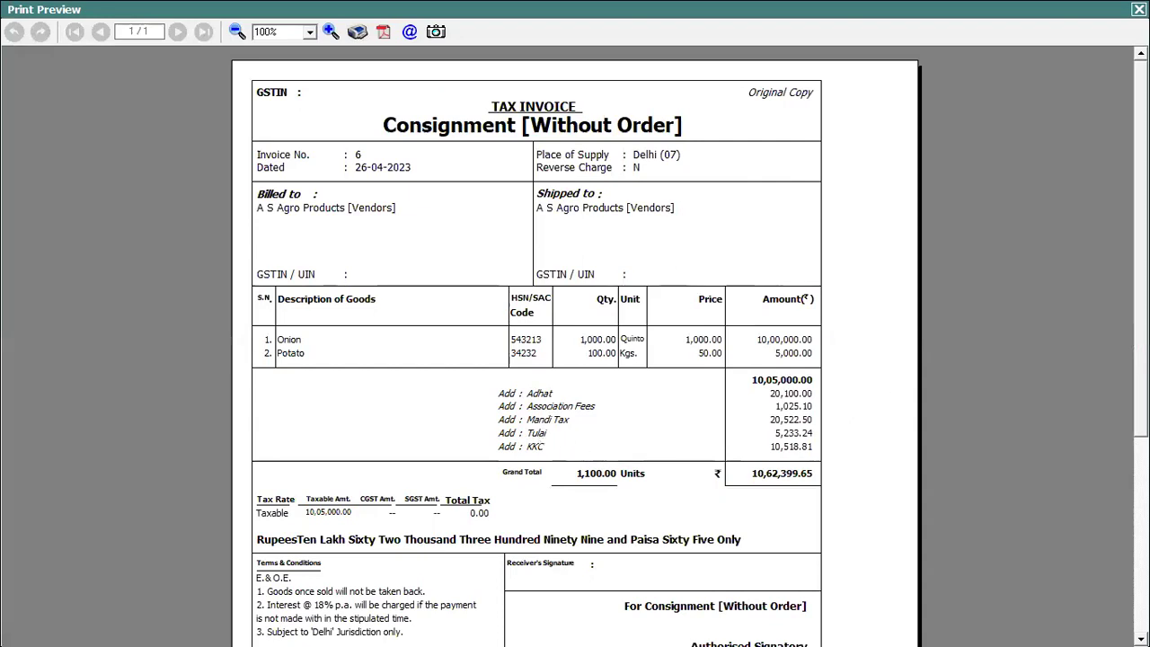
pyautogui.scroll(-3, 575, 359)
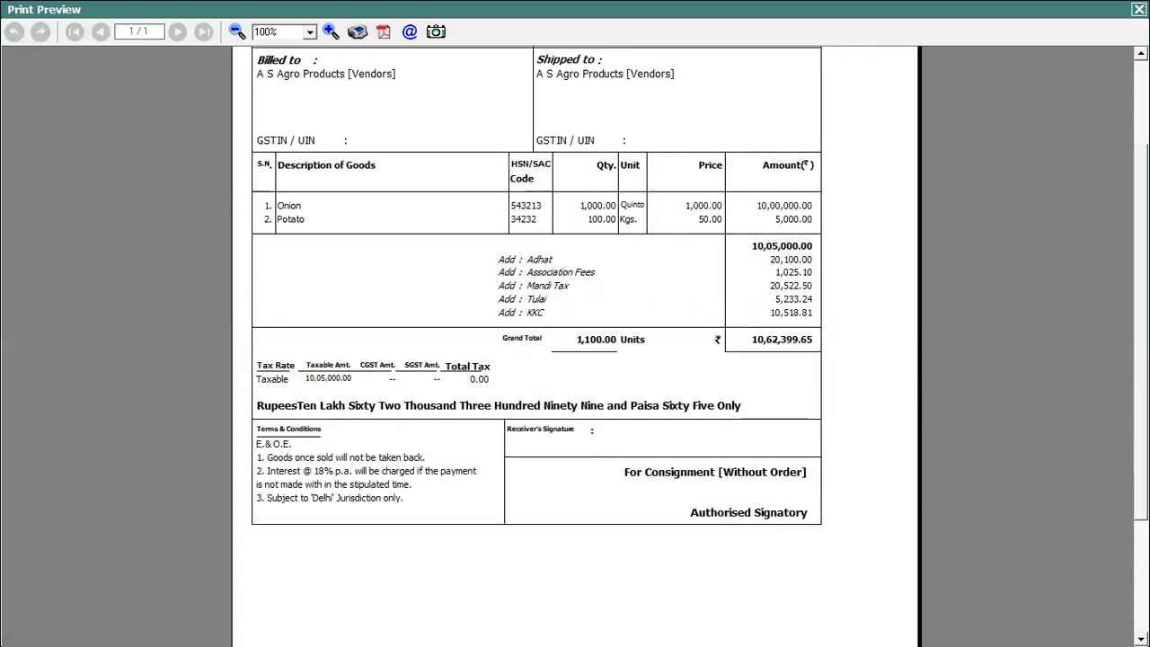
pyautogui.click(1138, 9)
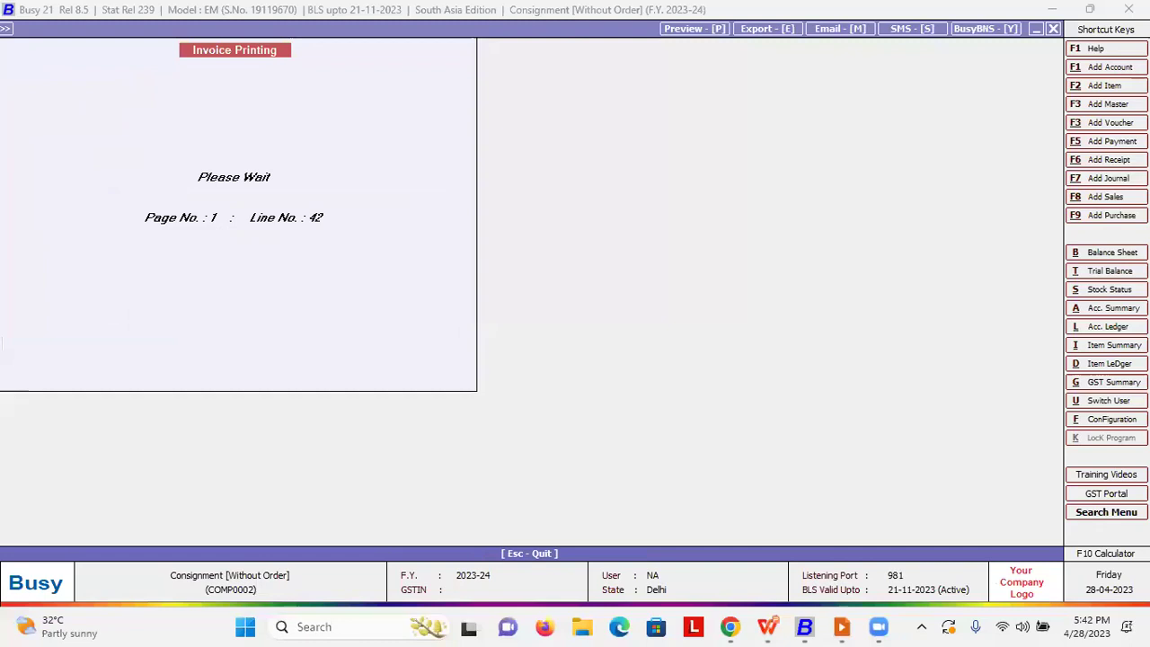
pyautogui.press('Right')
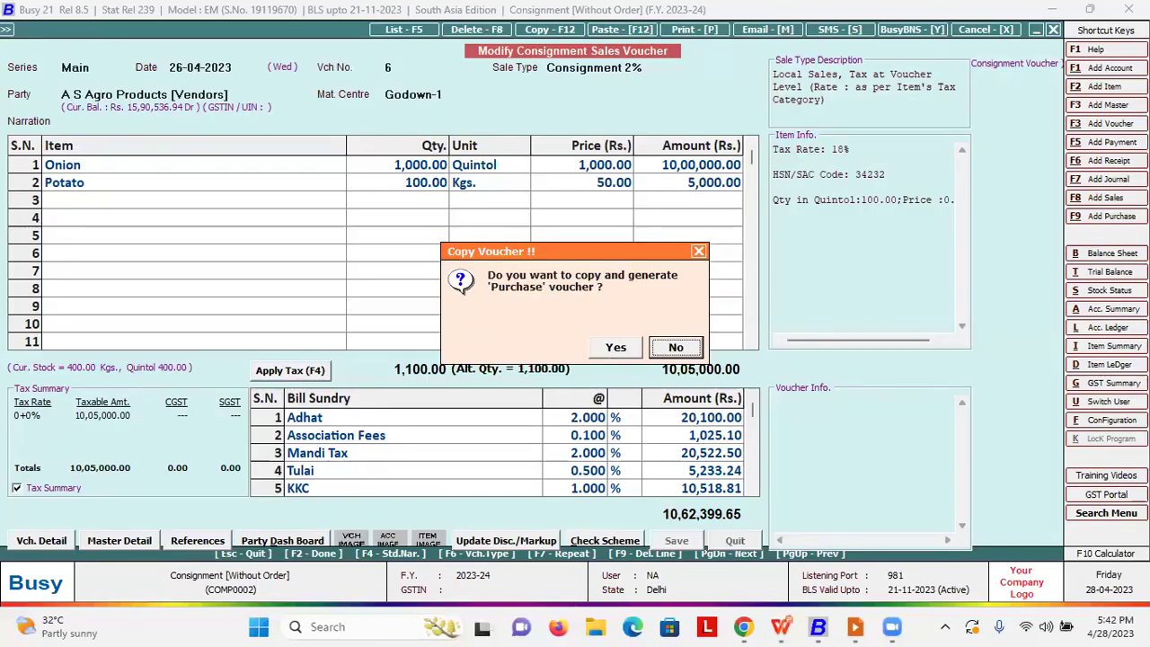
pyautogui.press('Return')
pyautogui.press('Escape')
# Open the configuration for tagging bill sundries voucher-wise
pyautogui.press('Left')
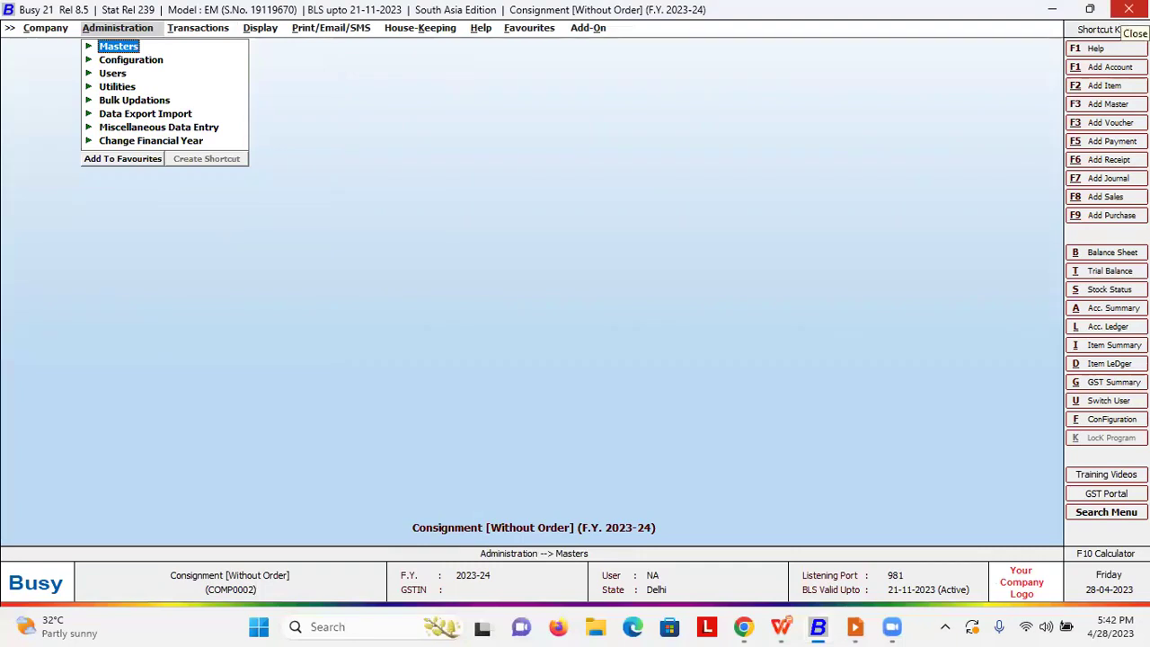
pyautogui.press('Down')
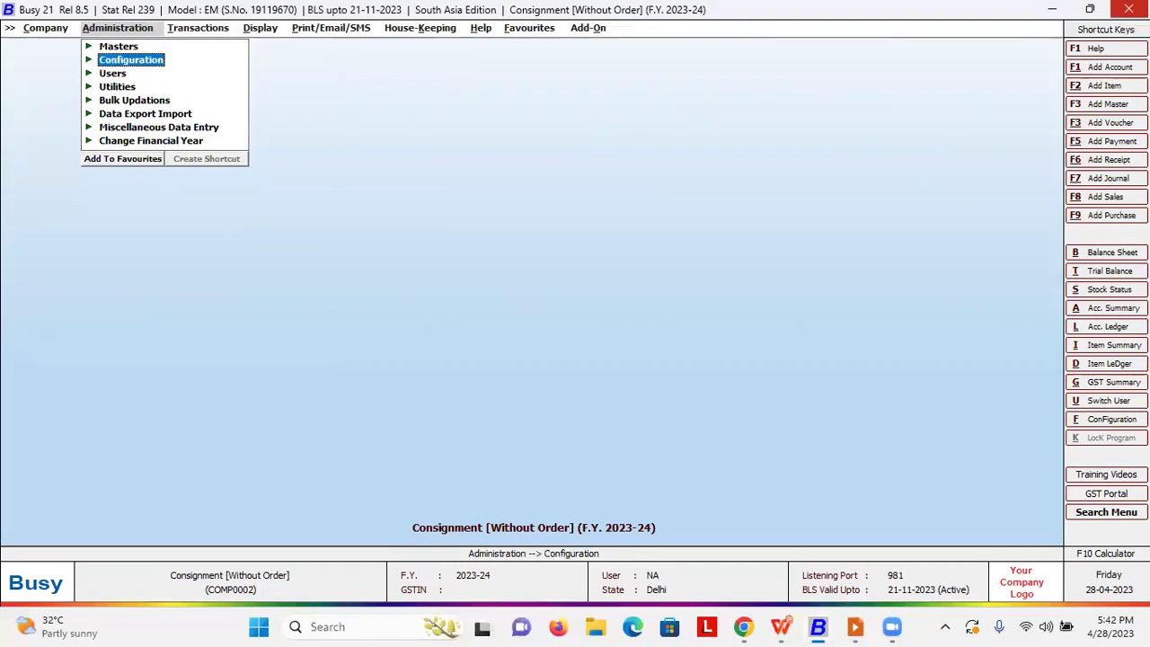
pyautogui.press('Return')
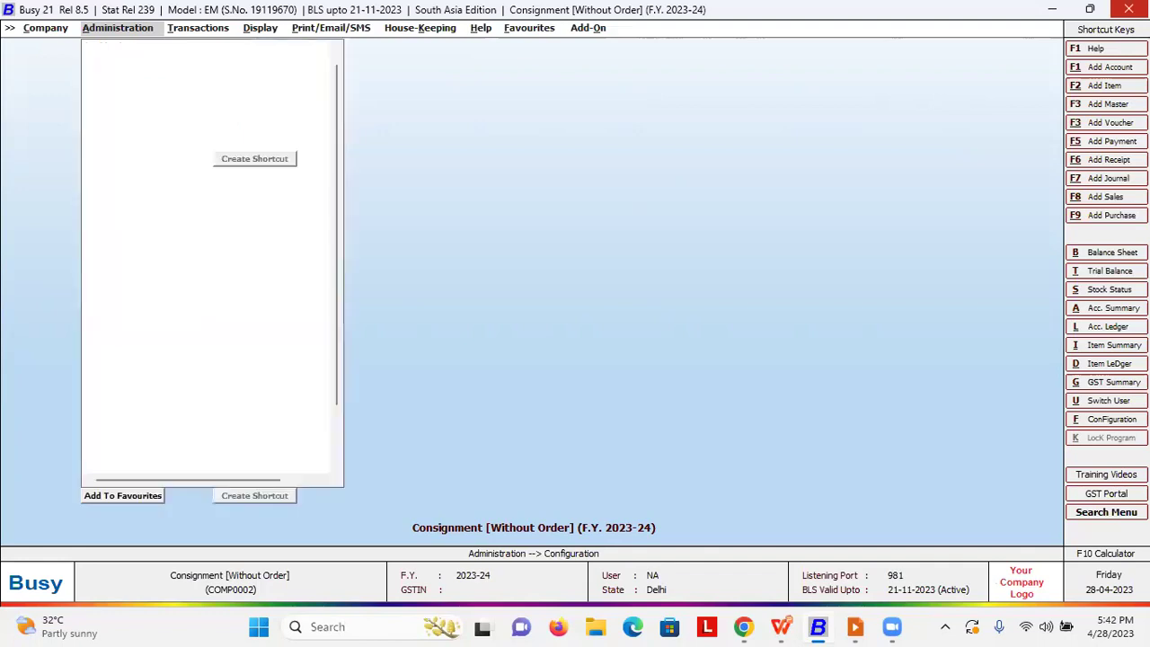
pyautogui.press('Down')
pyautogui.press('Down')
pyautogui.press('Down')
pyautogui.press('Down')
pyautogui.press('Down')
pyautogui.press('Down')
pyautogui.press('Down')
pyautogui.press('Down')
pyautogui.press('Down')
pyautogui.press('Down')
pyautogui.press('Down')
pyautogui.press('Down')
pyautogui.press('Down')
pyautogui.press('Down')
pyautogui.press('Down')
pyautogui.press('Down')
pyautogui.press('Down')
pyautogui.press('Down')
pyautogui.press('Down')
pyautogui.press('Down')
pyautogui.press('Down')
pyautogui.press('Down')
pyautogui.press('Down')
pyautogui.press('Down')
pyautogui.press('Up')
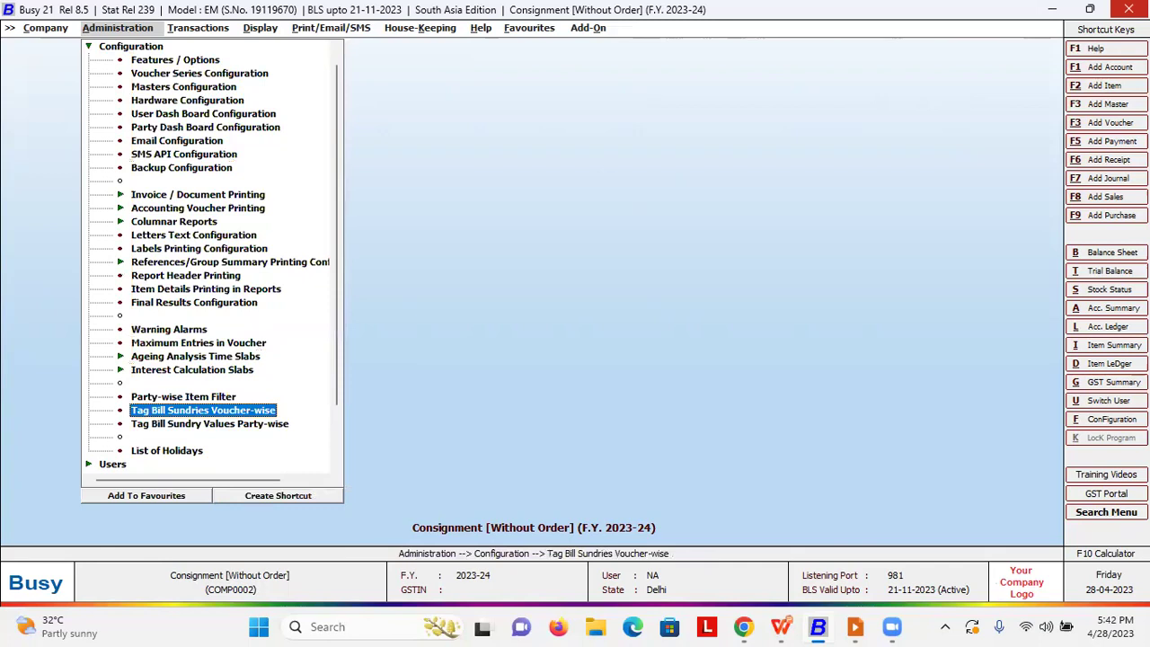
pyautogui.press('Return')
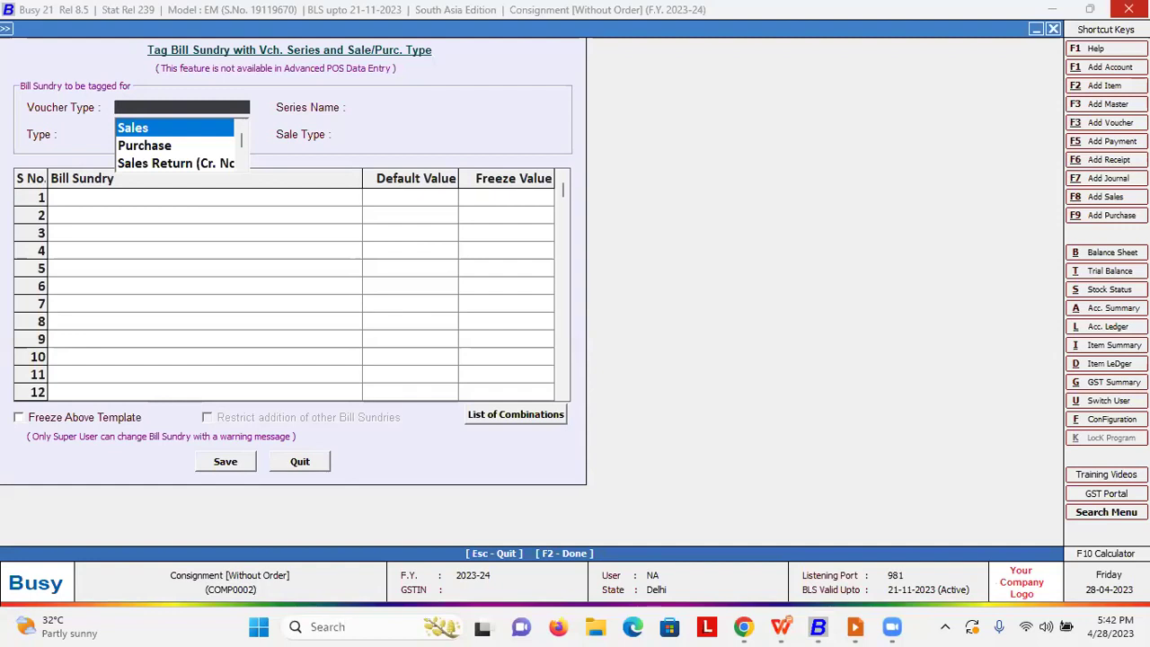
# Select Sales vouchers, the Main series and sale type Consignment 1% for bill sundry tagging
pyautogui.press('Return')
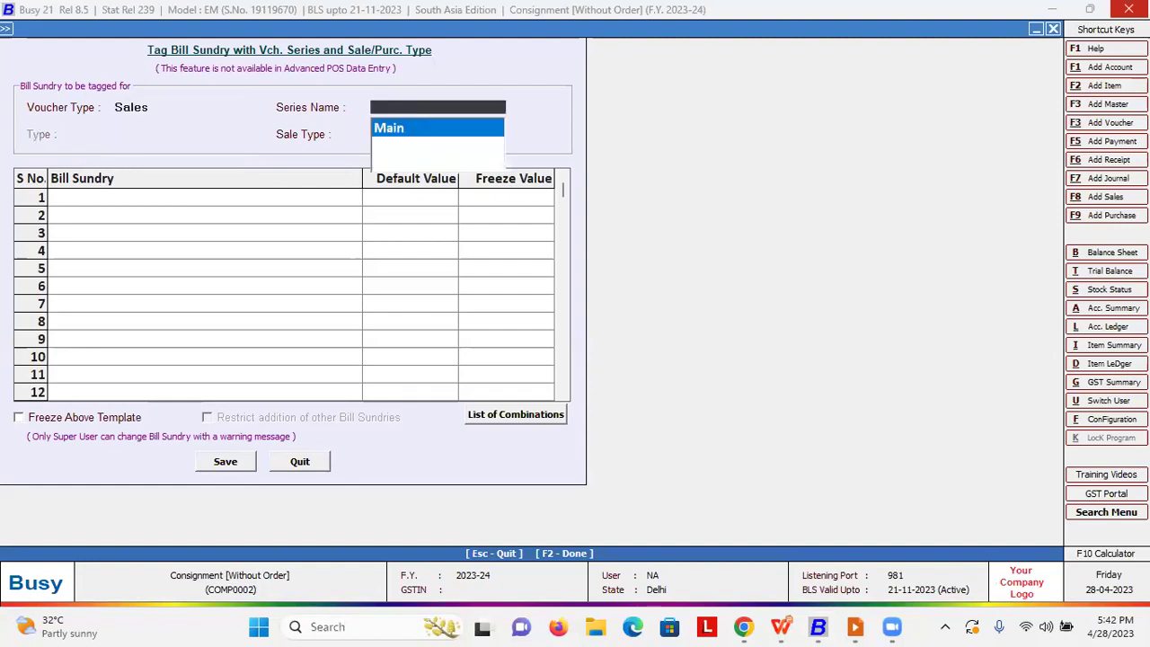
pyautogui.press('Return')
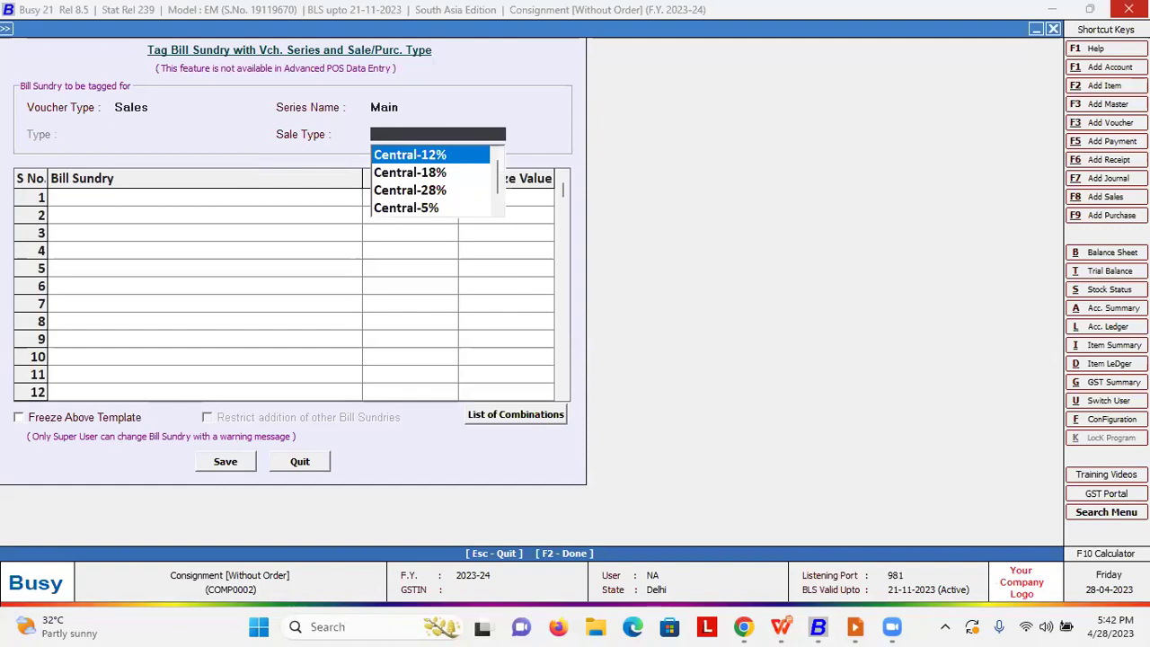
pyautogui.write('co')
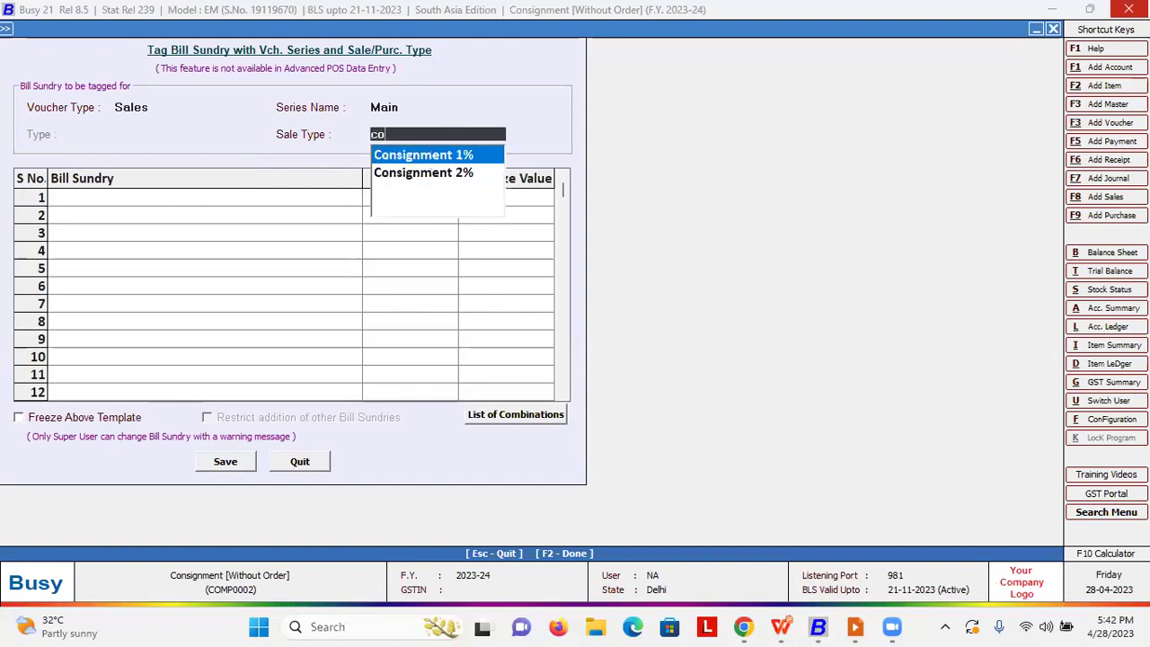
pyautogui.press('Return')
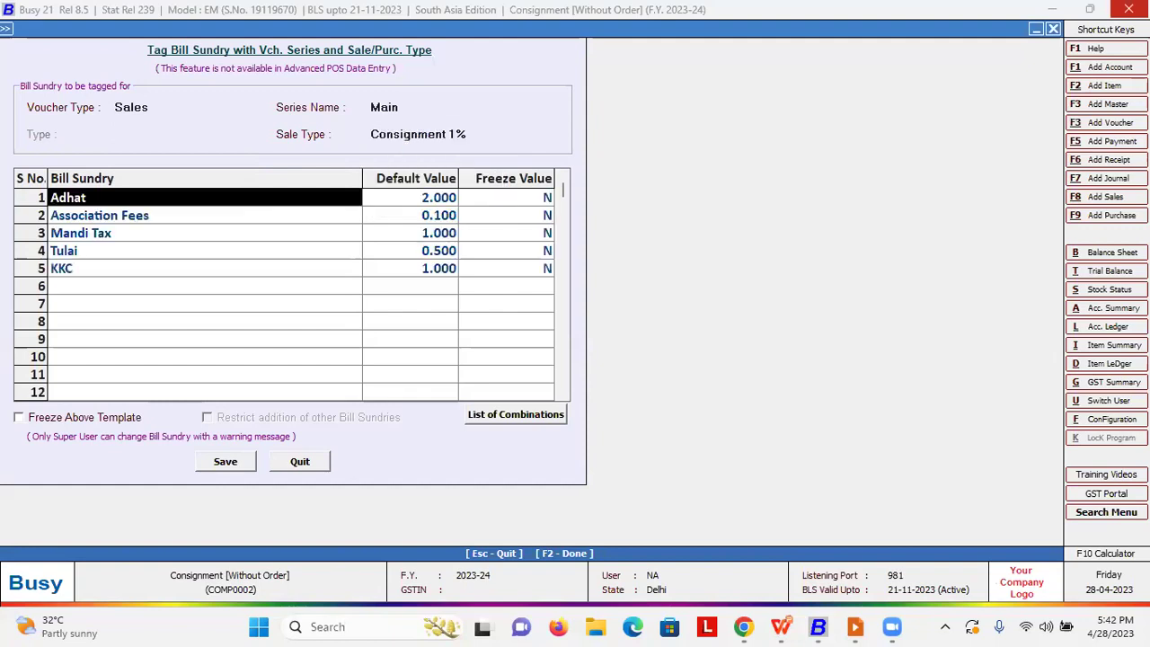
# Set the default value of the KKC bill sundry to 2 and save the tagging
pyautogui.press('Return')
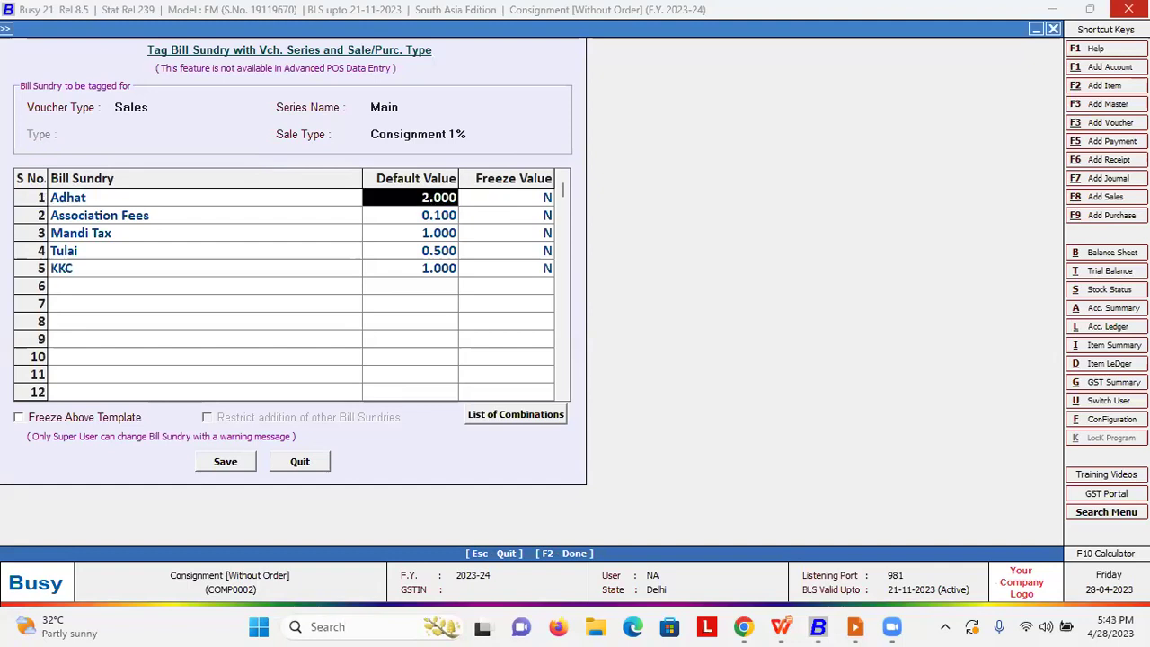
pyautogui.press('Down')
pyautogui.press('Left')
pyautogui.press('Return')
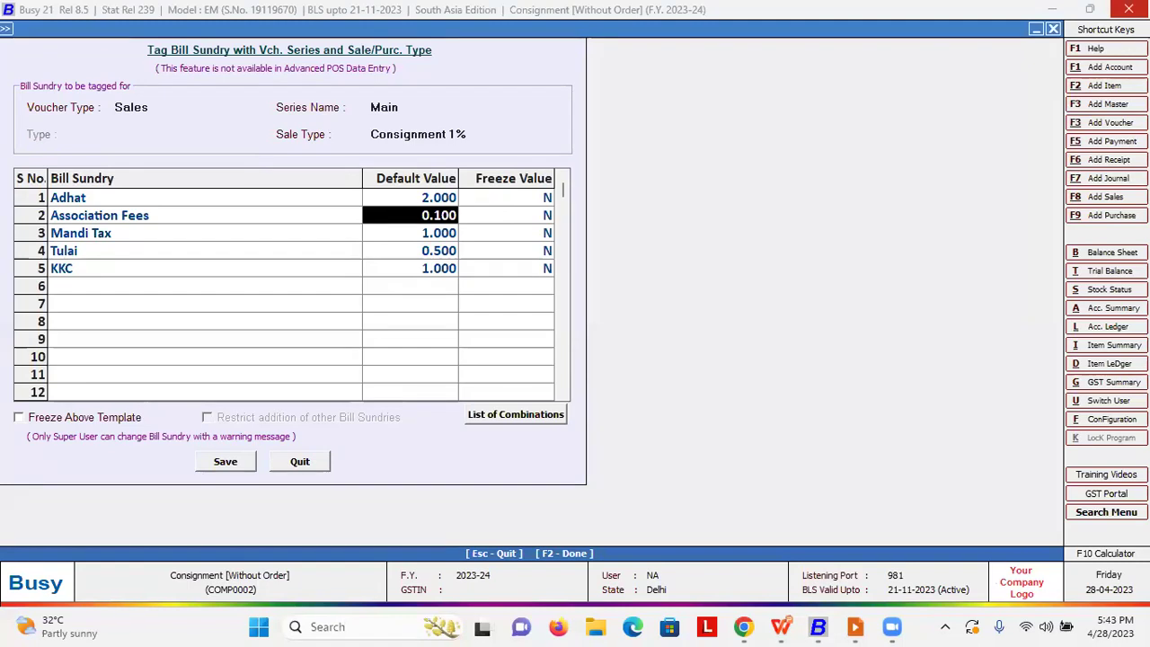
pyautogui.press('Left')
pyautogui.press('Down')
pyautogui.press('Return')
pyautogui.press('Left')
pyautogui.press('Down')
pyautogui.press('Return')
pyautogui.press('Left')
pyautogui.press('Down')
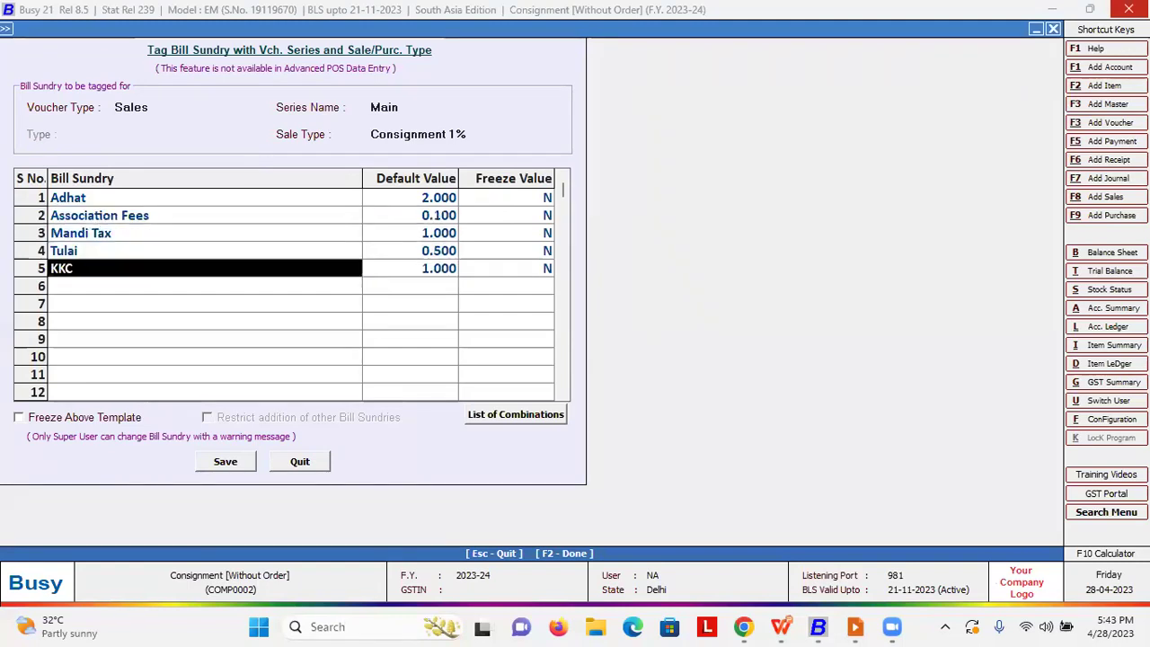
pyautogui.press('Return')
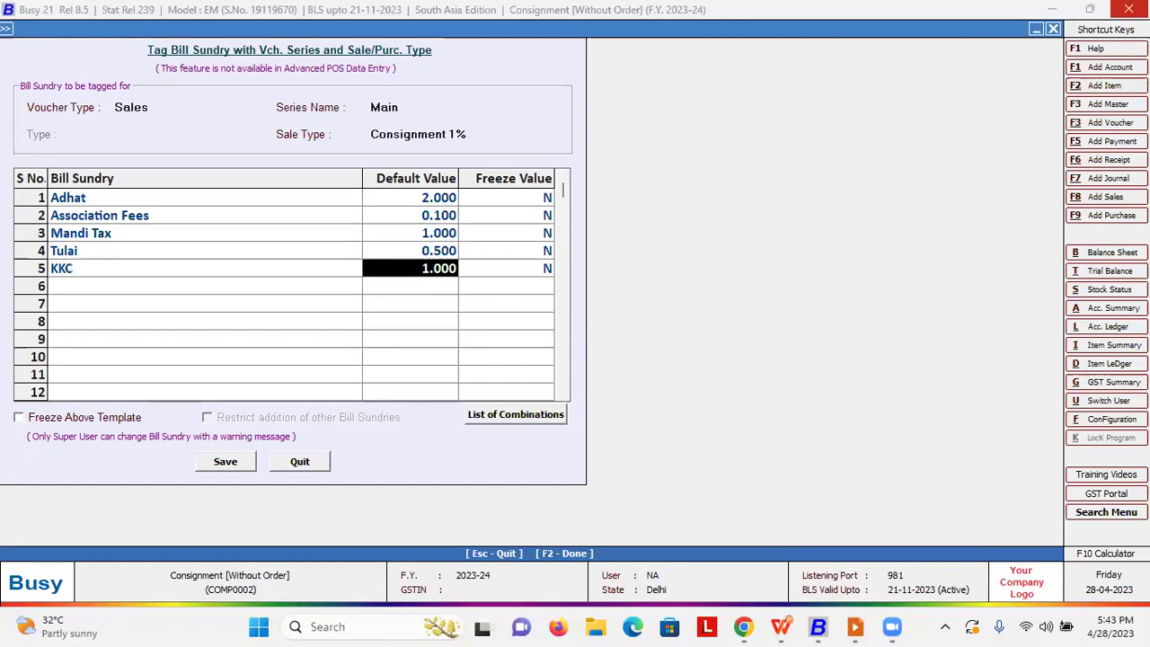
pyautogui.write('2')
pyautogui.press('Return')
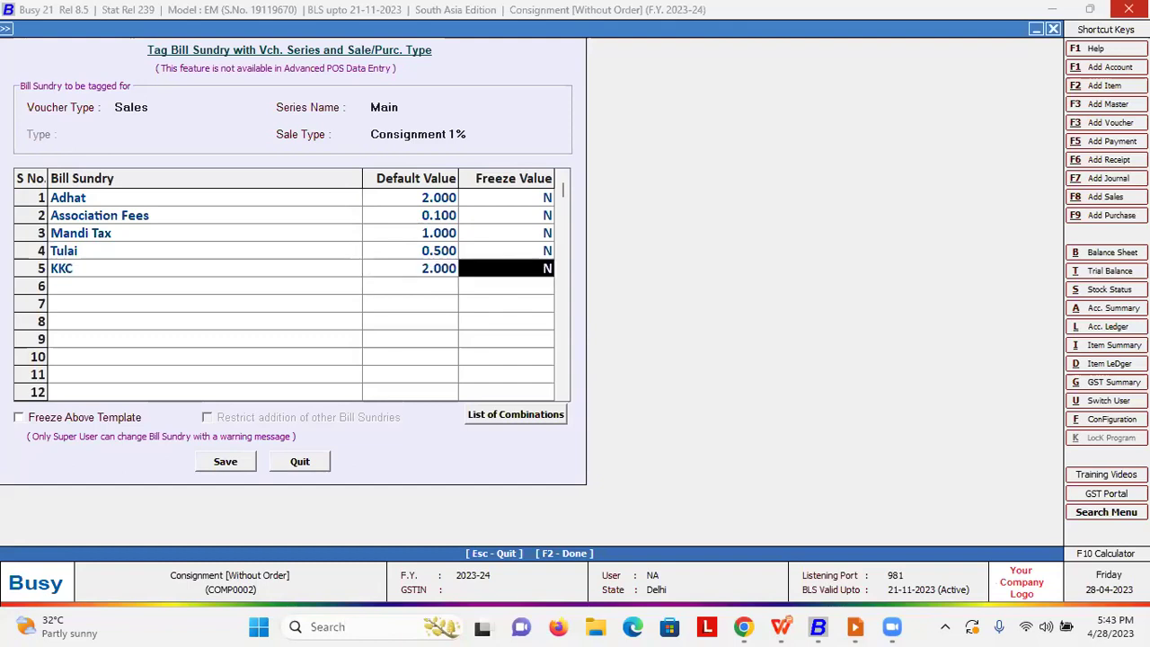
pyautogui.press('F2')
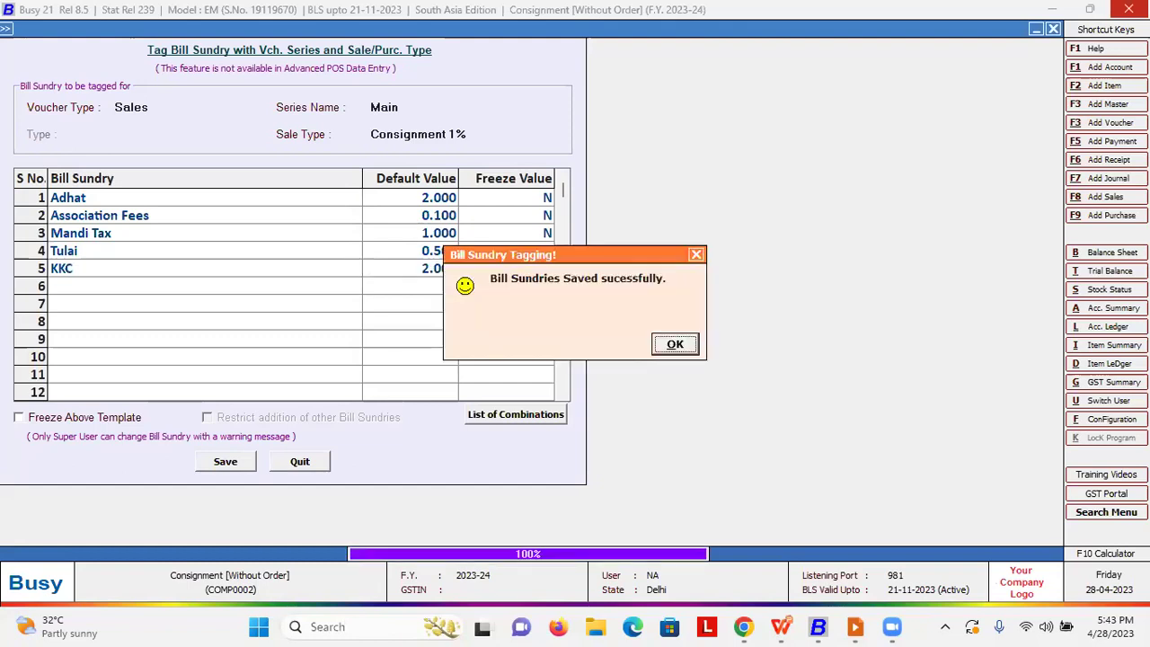
pyautogui.press('Return')
pyautogui.press('Right')
pyautogui.press('Down')
pyautogui.press('Return')
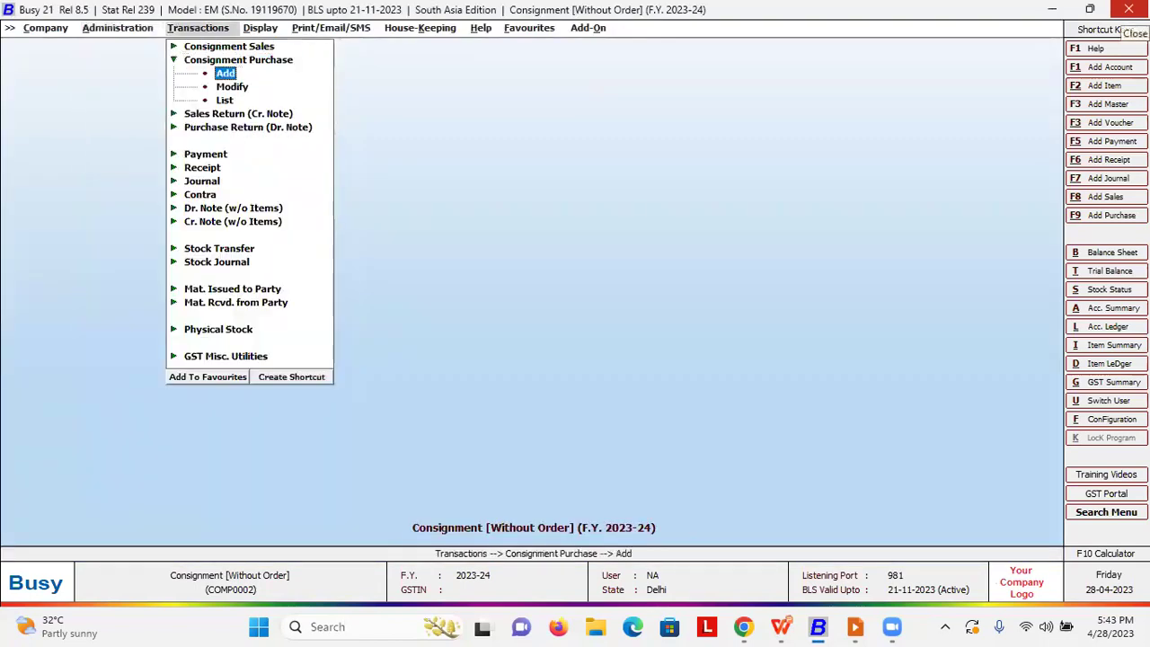
pyautogui.press('Return')
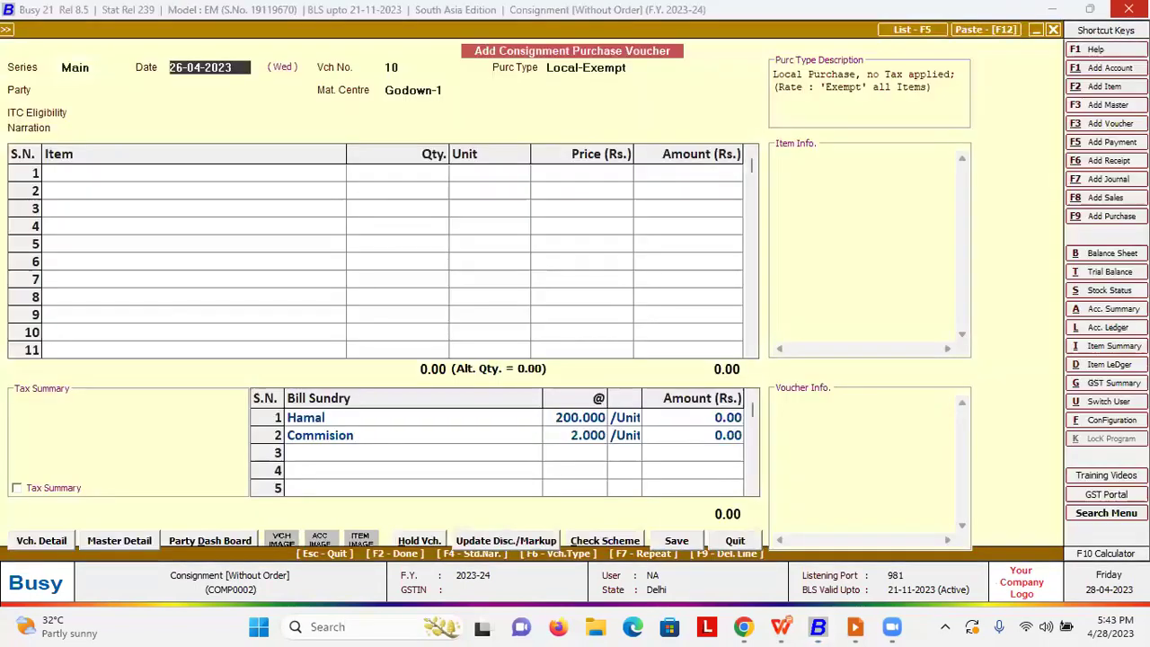
pyautogui.press('Return')
pyautogui.write('c')
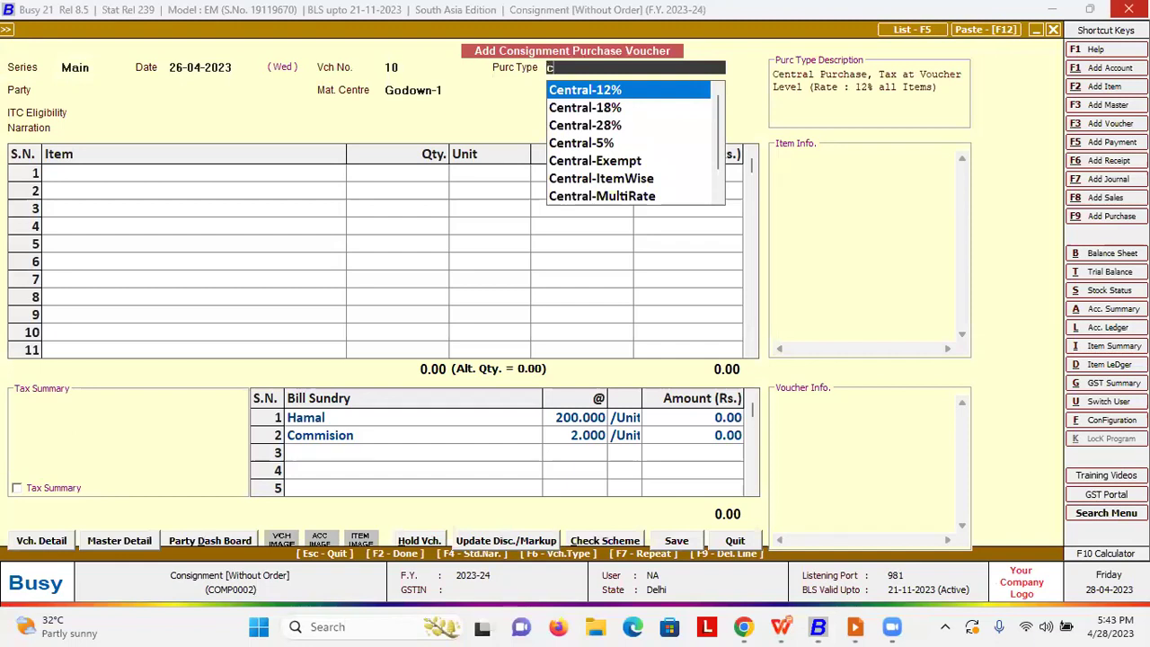
pyautogui.press('Down')
pyautogui.press('Down')
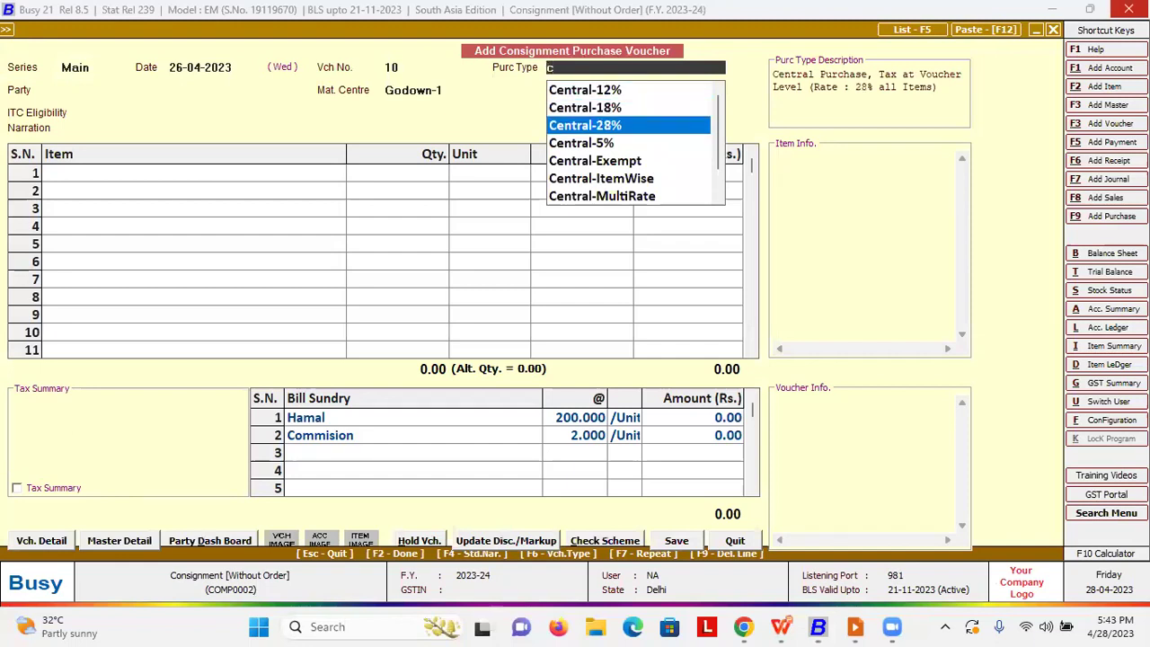
pyautogui.press('Down')
pyautogui.press('Down')
pyautogui.press('Down')
pyautogui.press('Down')
pyautogui.press('Down')
pyautogui.press('Down')
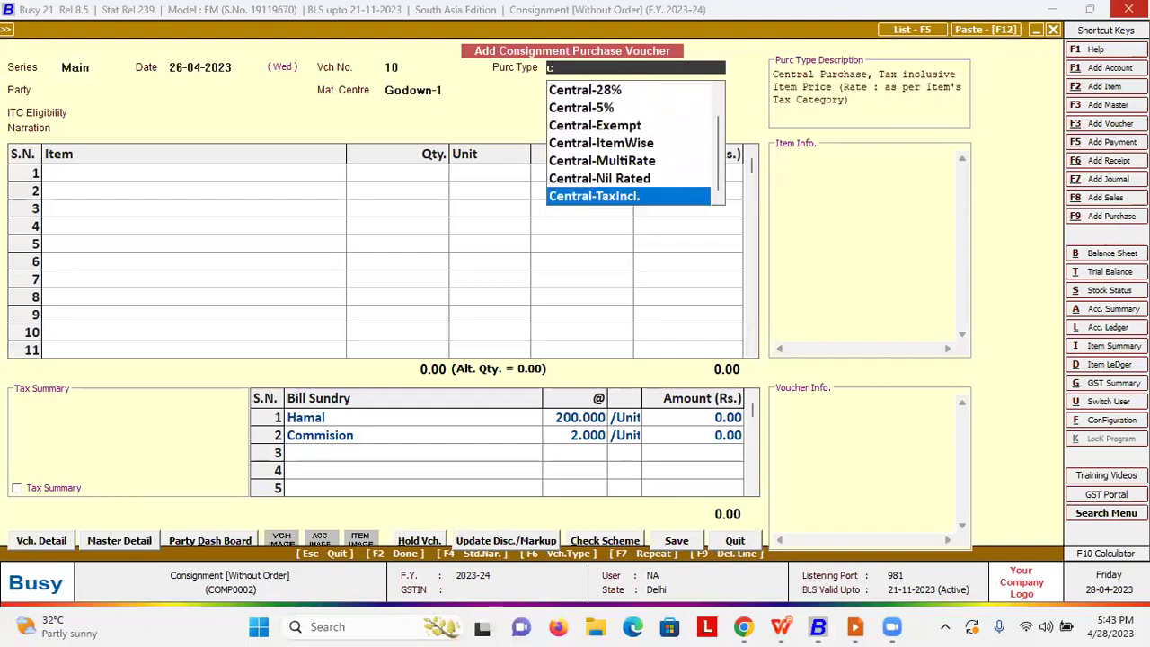
pyautogui.press('Escape')
pyautogui.press('Escape')
pyautogui.press('Return')
# Start a consignment sales voucher with sale type Consignment 2% for Busy Infotech Pvt. Ltd. and check its KKC bill sundry rate
pyautogui.press('Up')
pyautogui.press('Up')
pyautogui.press('Return')
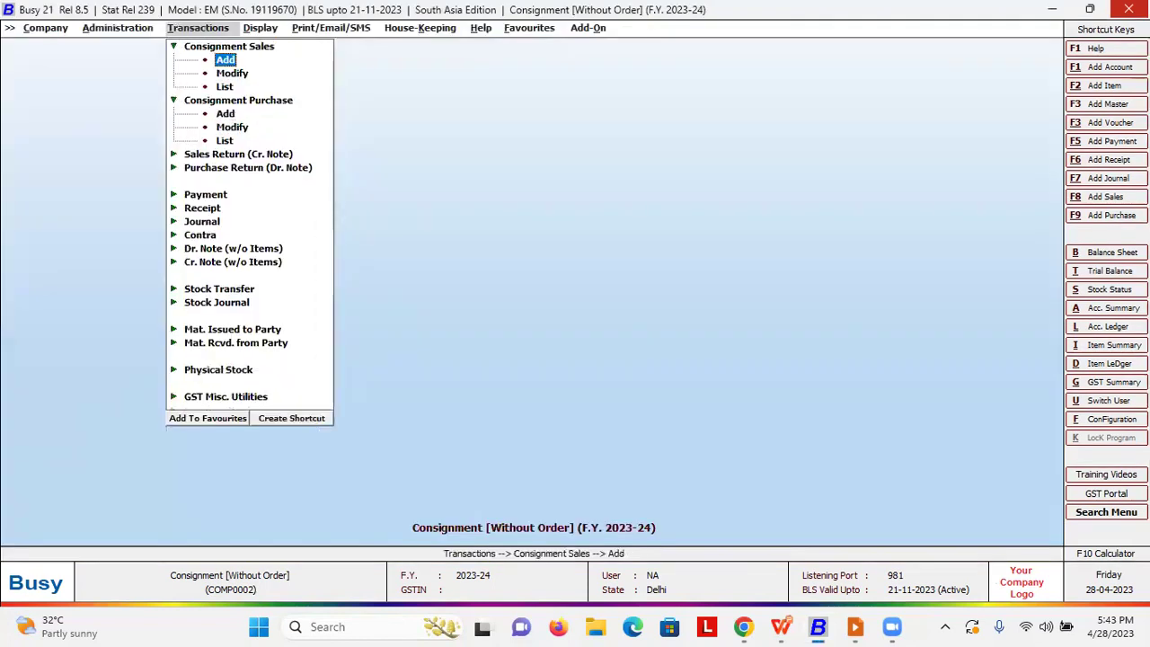
pyautogui.press('Return')
pyautogui.press('Return')
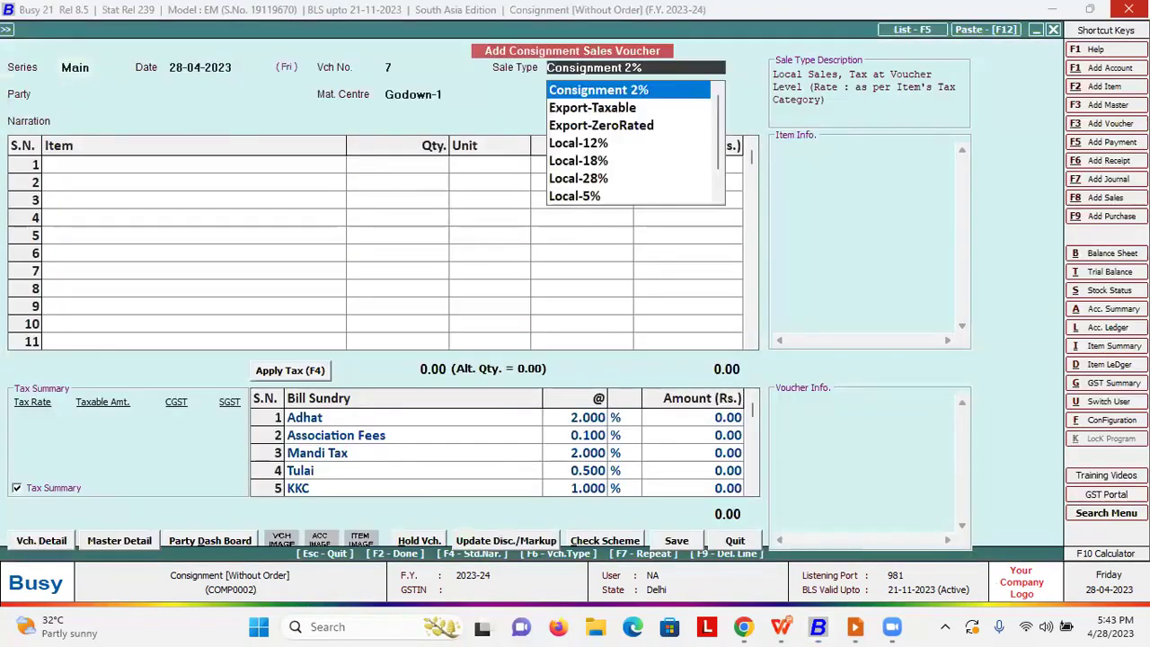
pyautogui.press('Return')
pyautogui.press('Down')
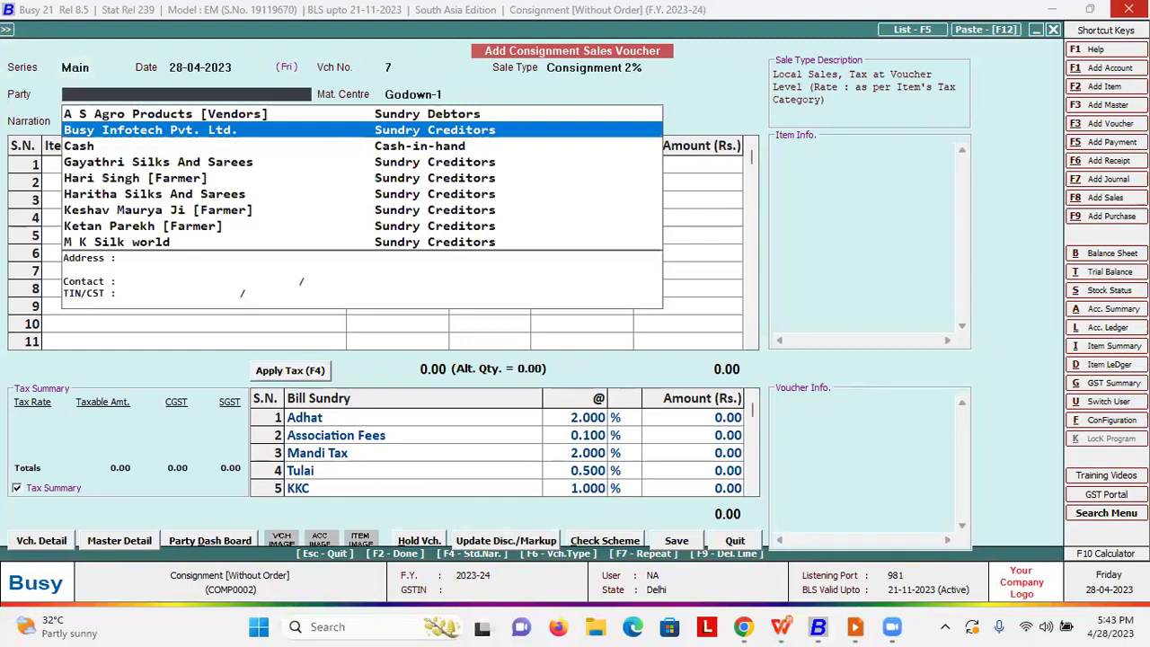
pyautogui.press('Return')
pyautogui.press('Escape')
pyautogui.press('Return')
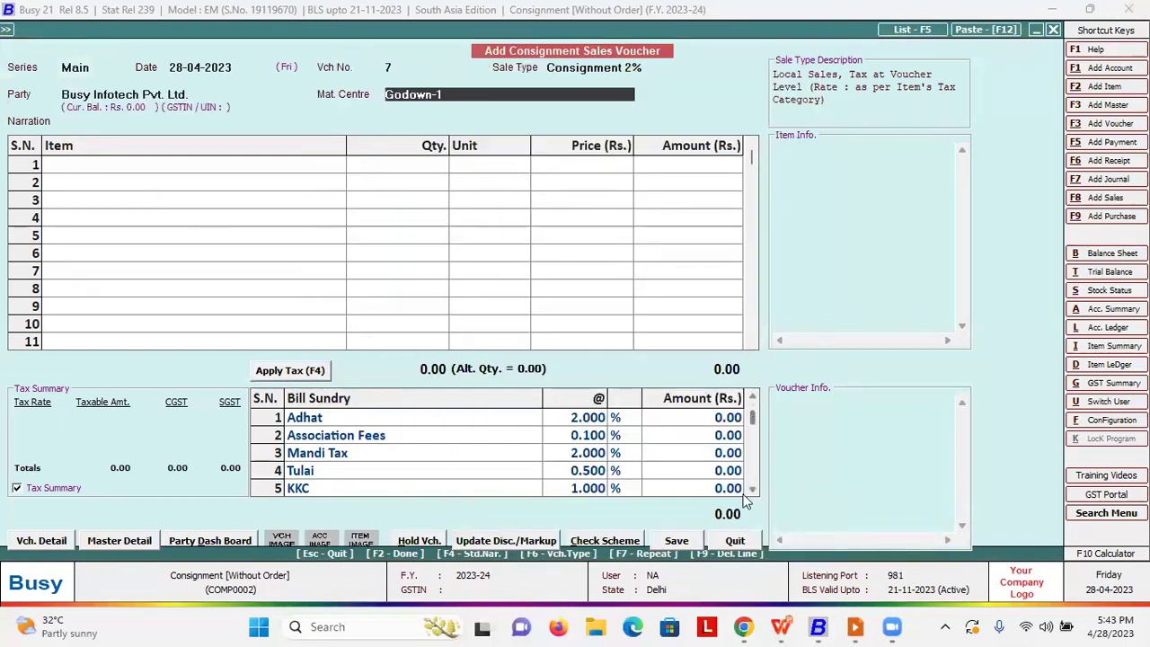
pyautogui.click(752, 489)
pyautogui.click(752, 489)
pyautogui.click(589, 453)
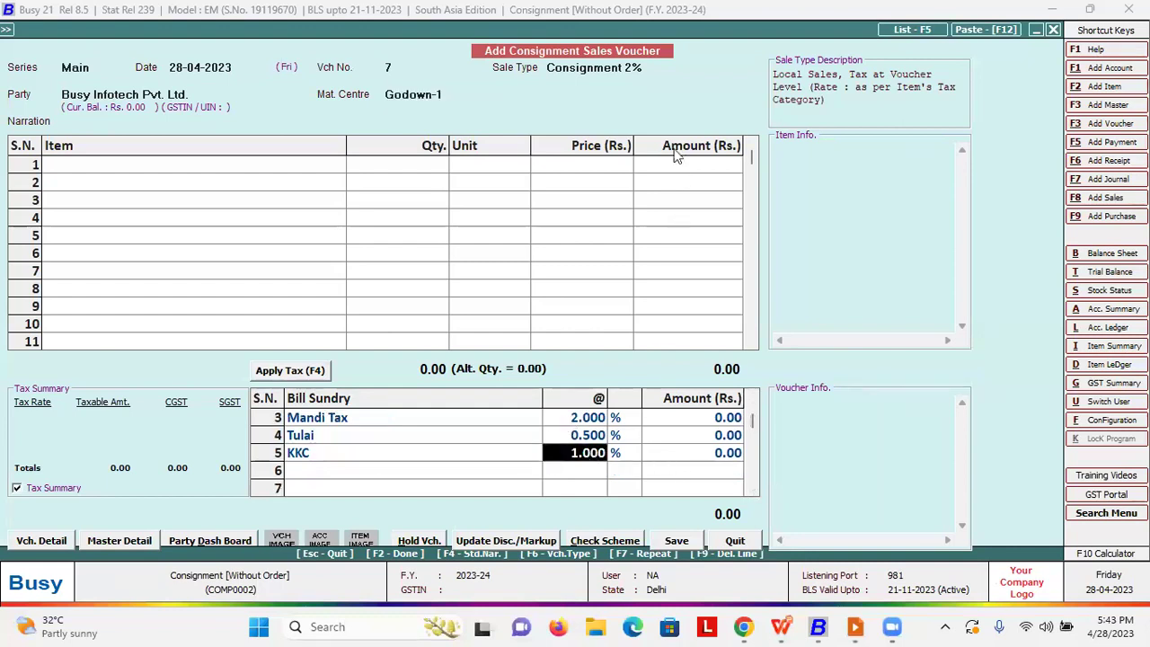
# Switch the voucher's sale type to Consignment 1%, check the KKC bill sundry rate and quit the voucher without saving
pyautogui.click(645, 69)
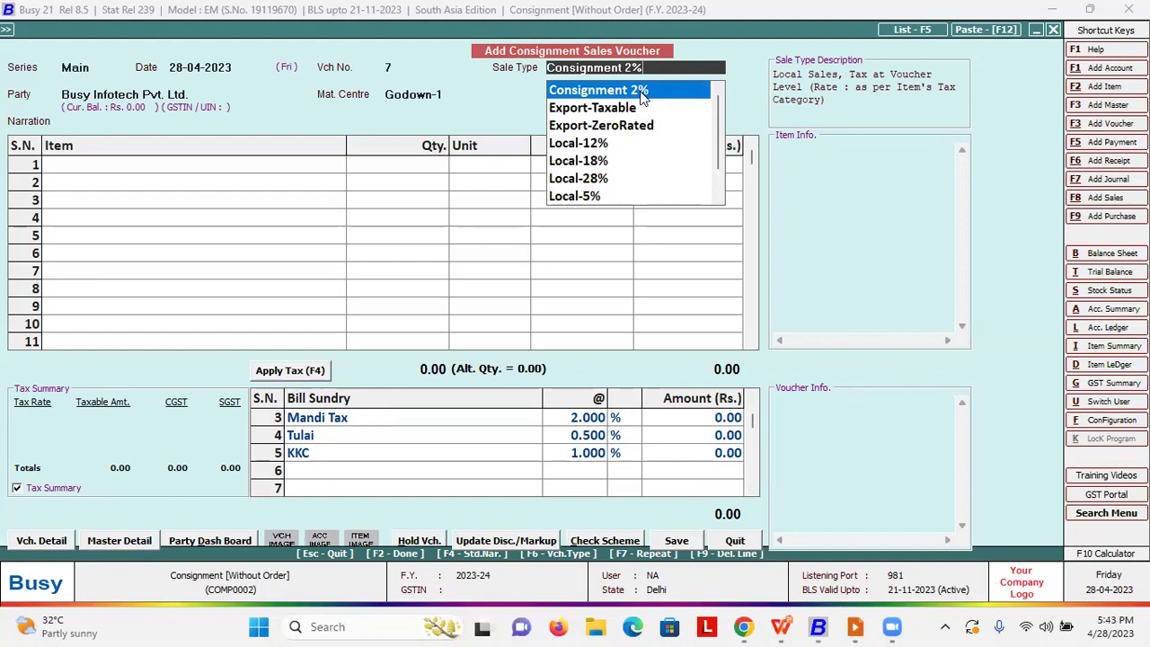
pyautogui.scroll(1, 640, 91)
pyautogui.click(640, 91)
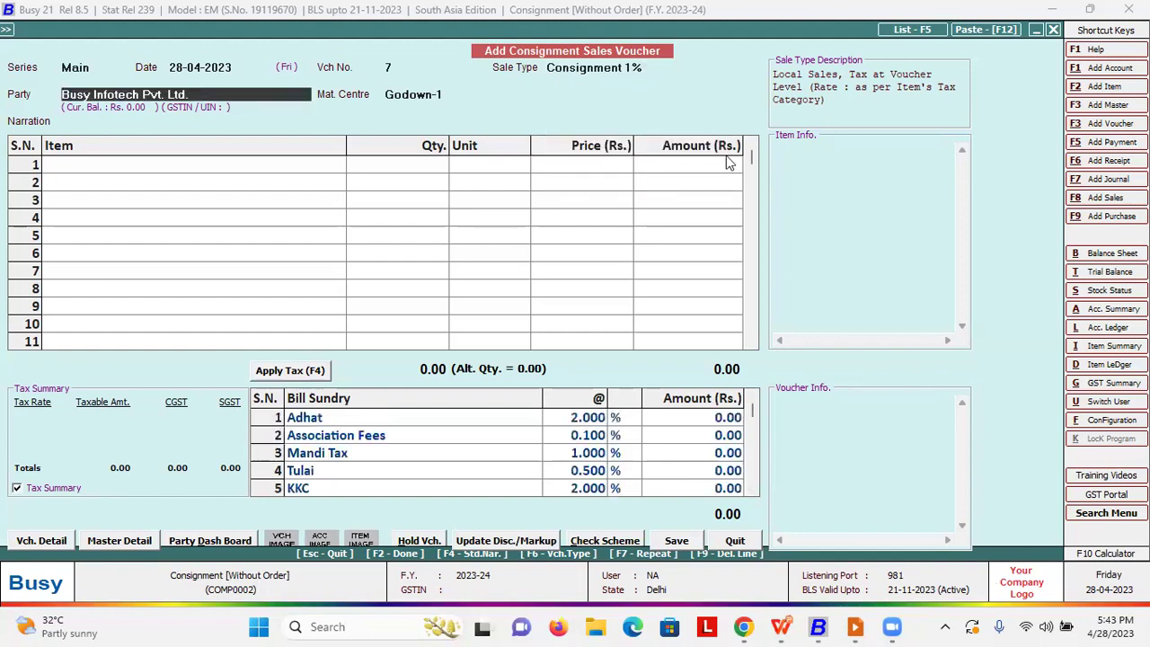
pyautogui.click(753, 494)
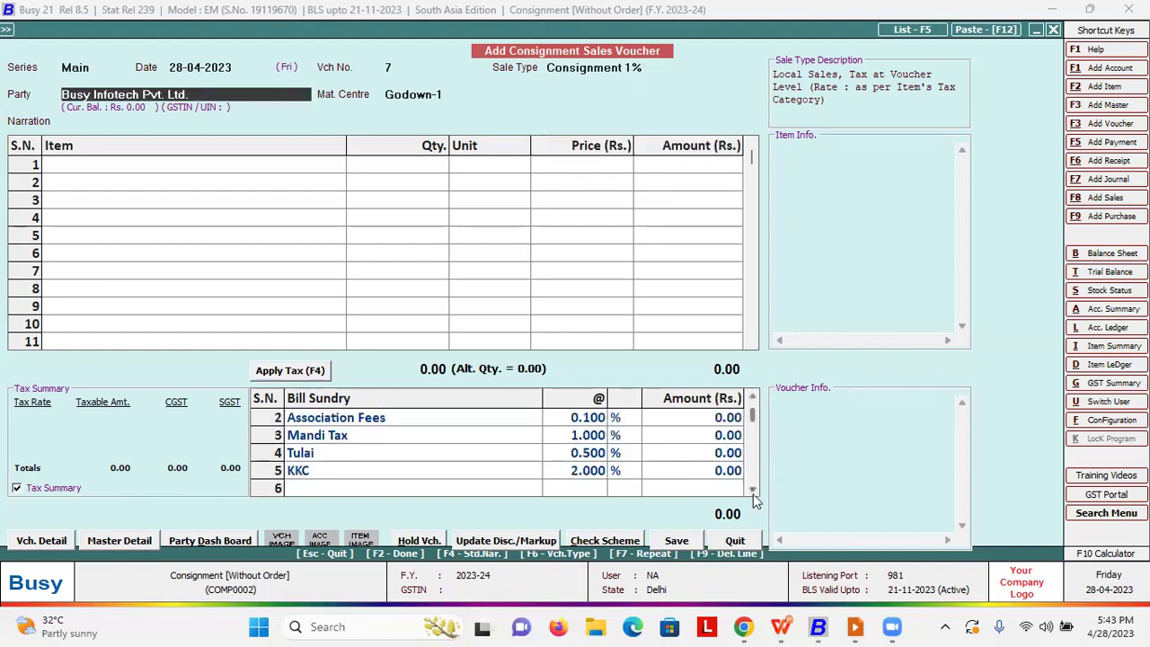
pyautogui.click(753, 497)
pyautogui.click(563, 462)
pyautogui.press('Escape')
pyautogui.click(595, 459)
pyautogui.press('Escape')
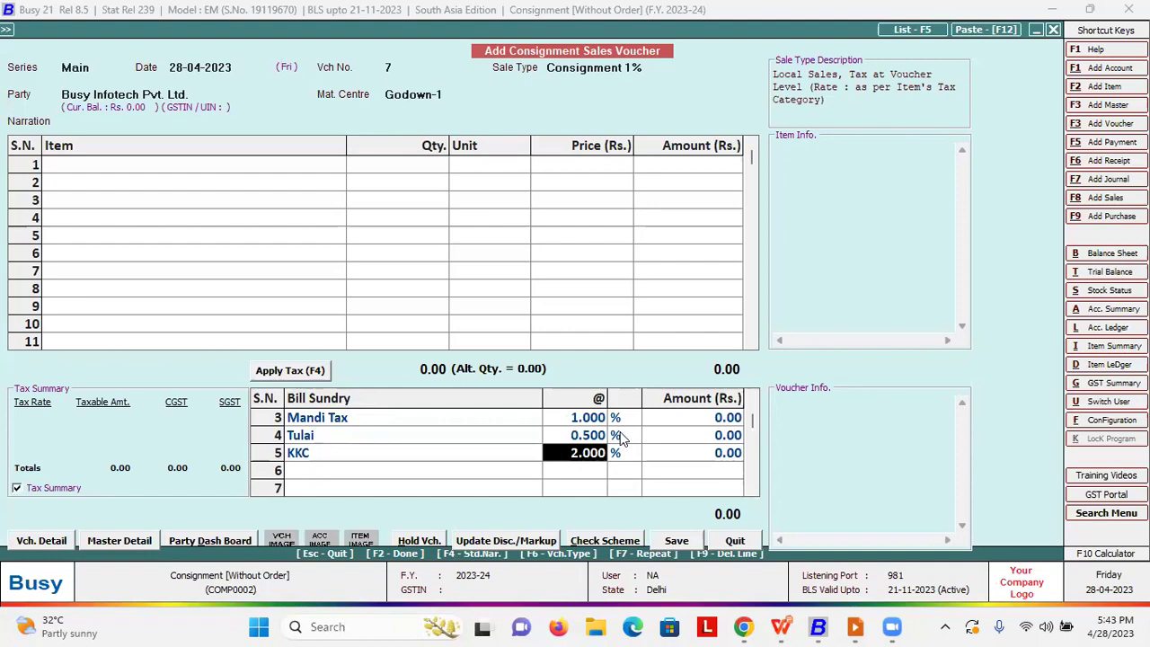
pyautogui.press('Escape')
pyautogui.press('Right')
pyautogui.press('Left')
pyautogui.press('Return')
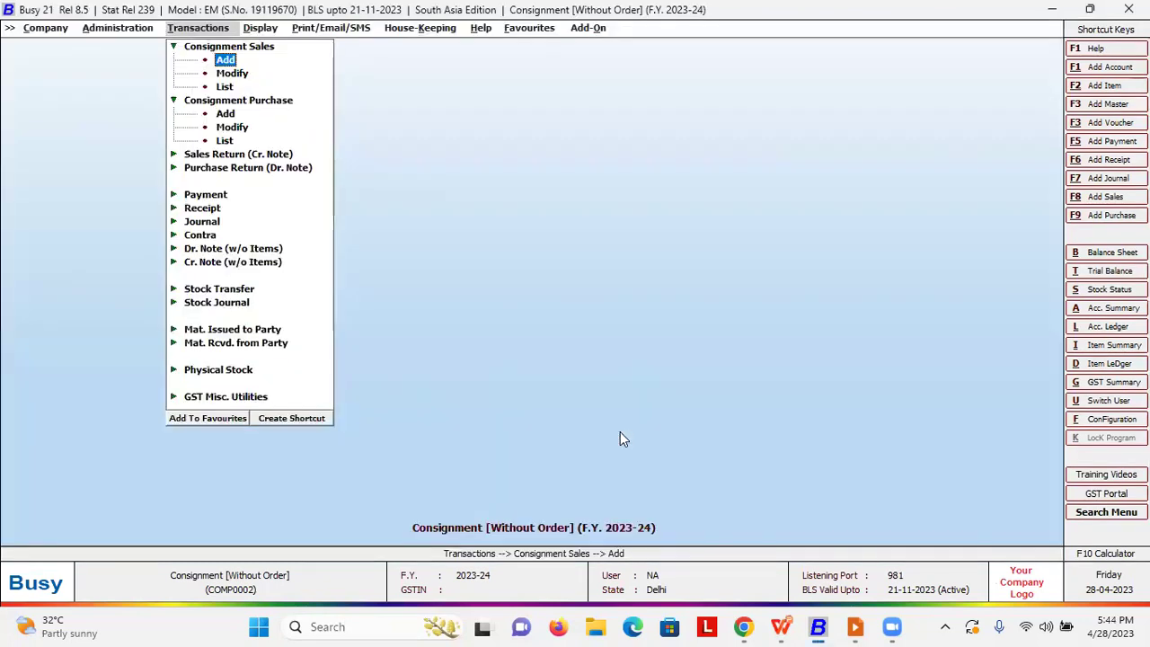
# Open the bulk generation of pending consignment sales and accept Main as the voucher series
pyautogui.press('Escape')
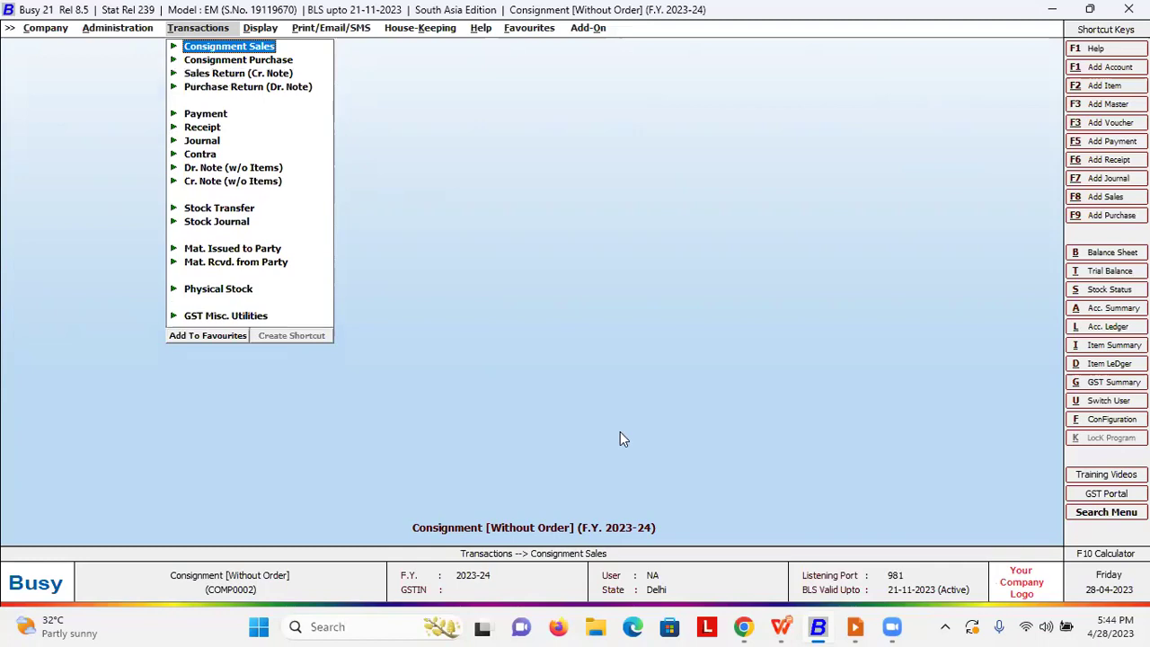
pyautogui.press('Down')
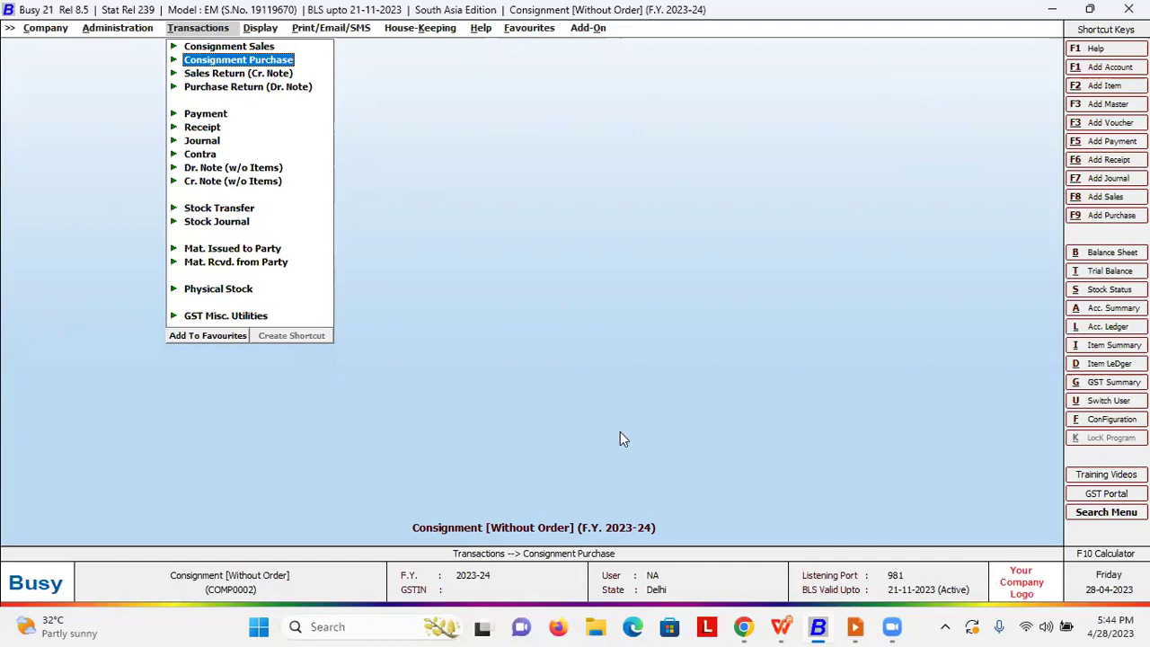
pyautogui.press('Left')
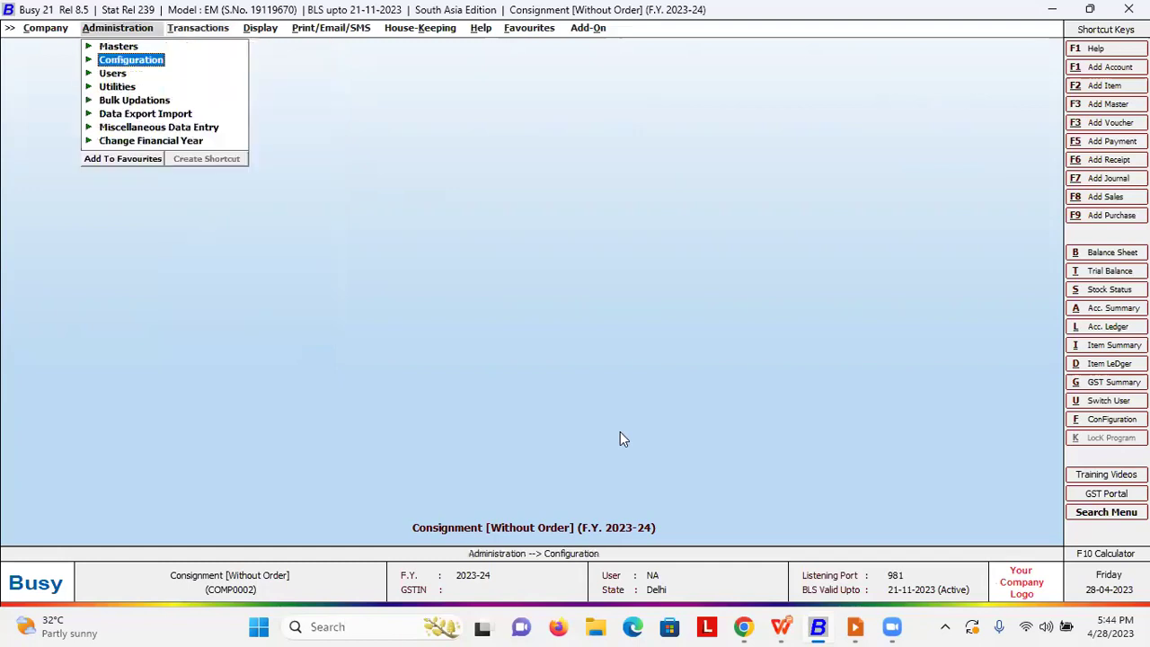
pyautogui.press('Down')
pyautogui.press('Down')
pyautogui.press('Down')
pyautogui.press('Right')
pyautogui.press('Down')
pyautogui.press('Down')
pyautogui.press('Down')
pyautogui.press('Down')
pyautogui.press('Down')
pyautogui.press('Down')
pyautogui.press('Down')
pyautogui.press('Down')
pyautogui.press('Down')
pyautogui.press('Down')
pyautogui.press('Down')
pyautogui.press('Down')
pyautogui.press('Down')
pyautogui.press('Down')
pyautogui.press('Down')
pyautogui.press('Down')
pyautogui.press('Down')
pyautogui.press('Down')
pyautogui.press('Up')
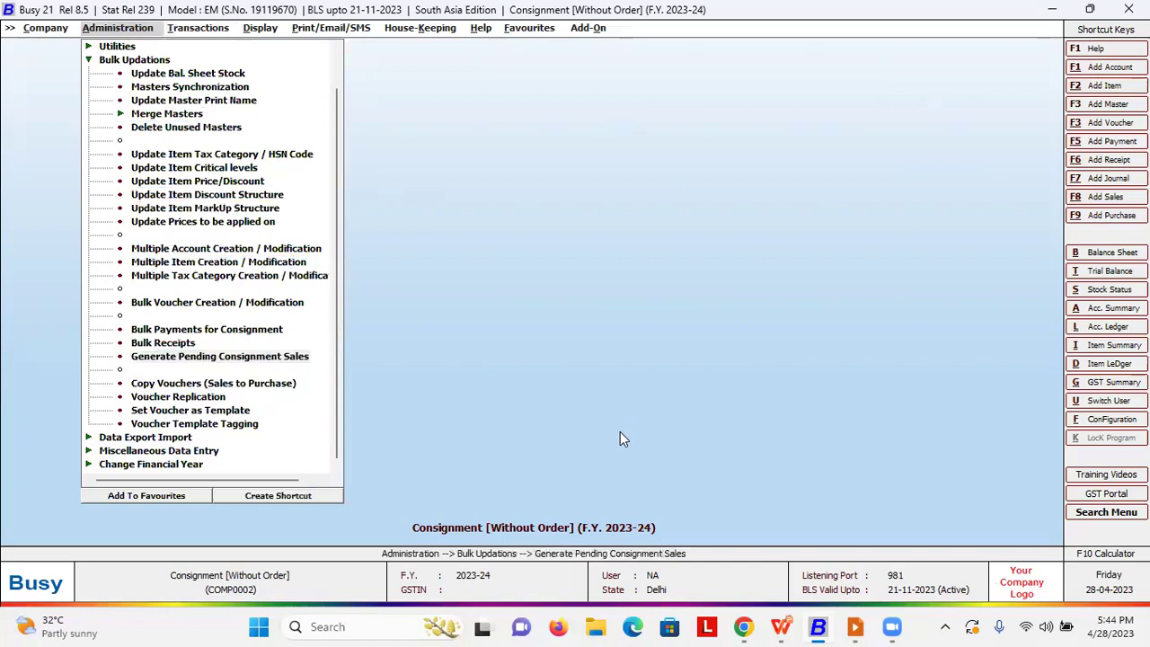
pyautogui.press('Return')
pyautogui.press('Return')
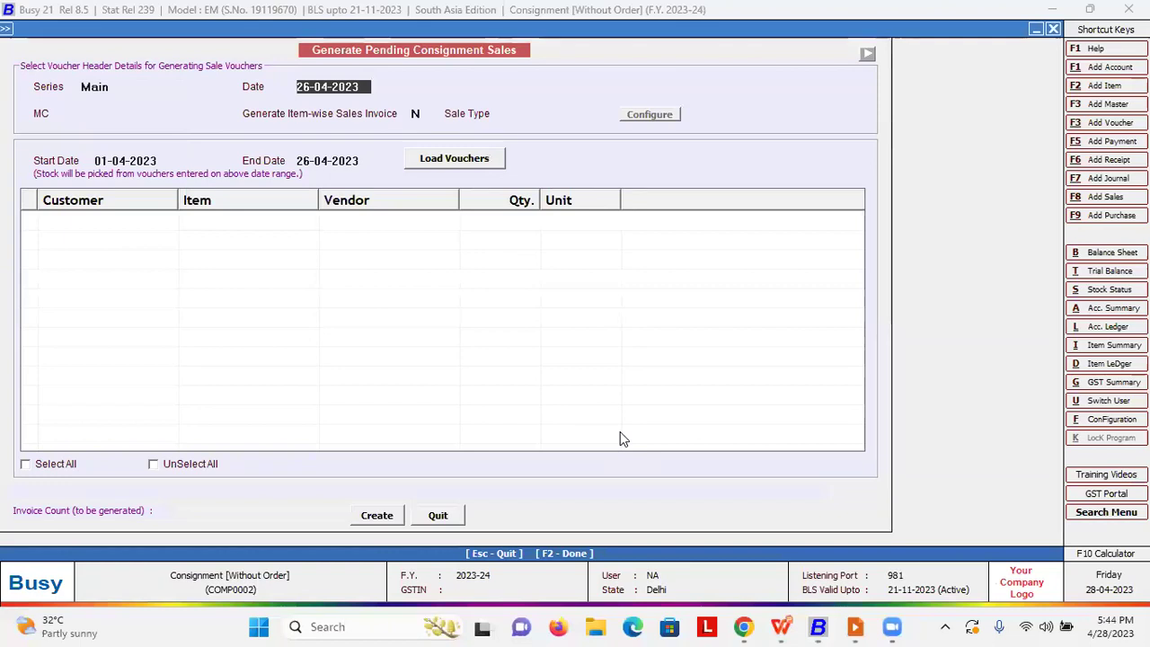
# Fill the sales generation header with date 26-04-2023, material centre Godown-1, item-wise invoices N and sale type Consignment 1%
pyautogui.press('Return')
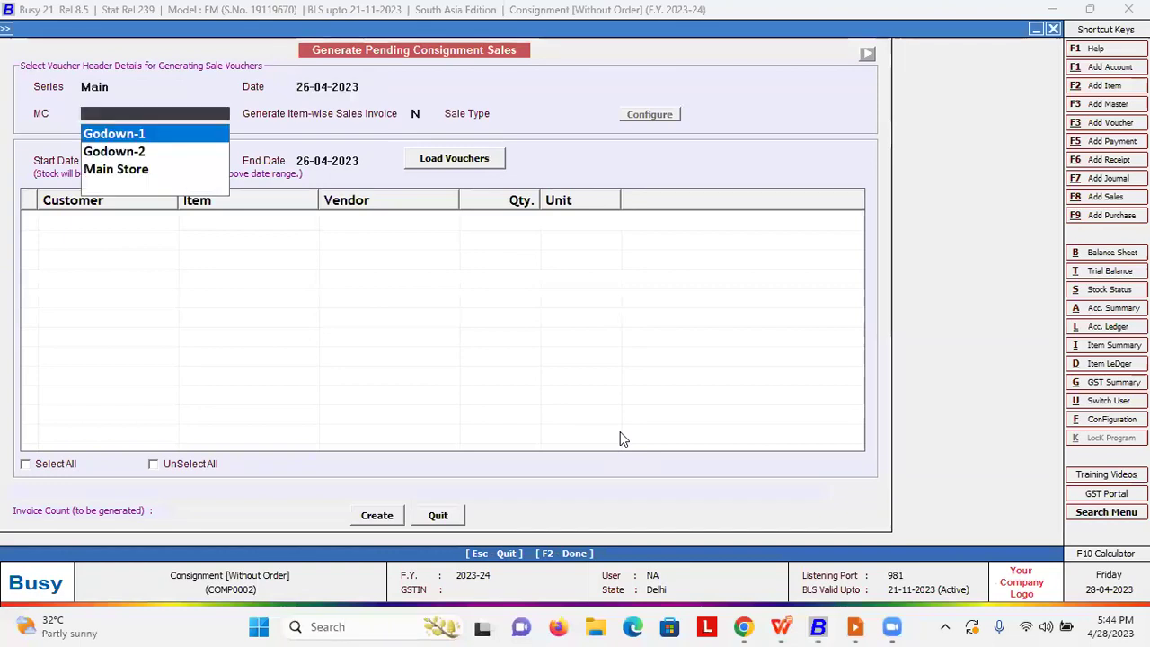
pyautogui.press('Return')
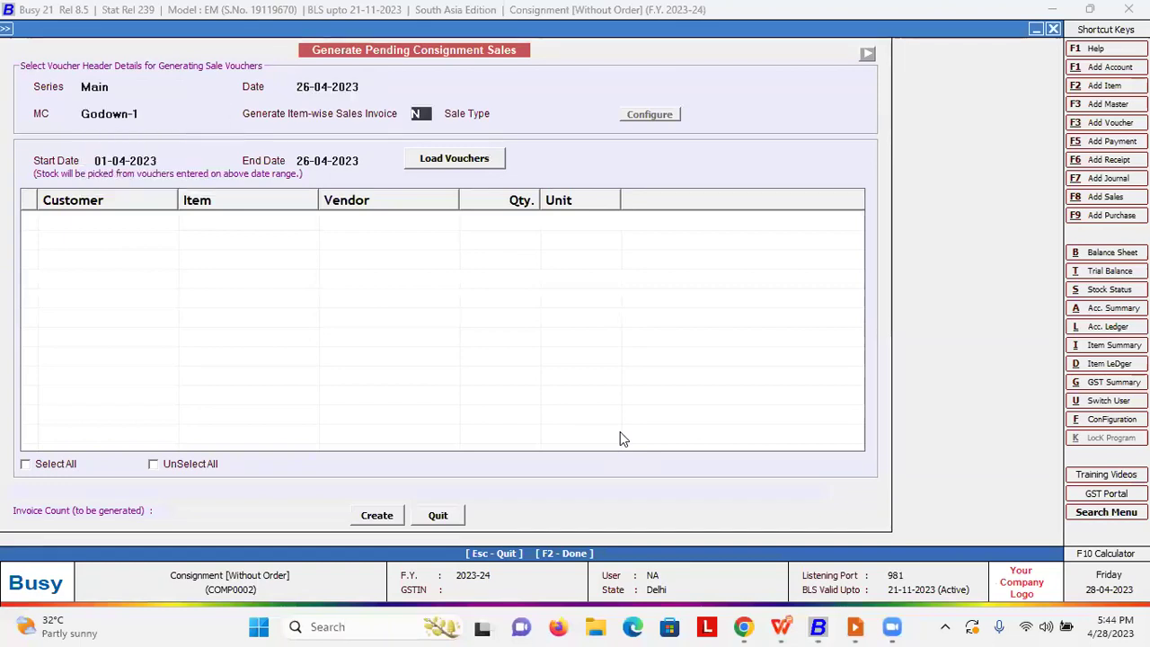
pyautogui.press('Return')
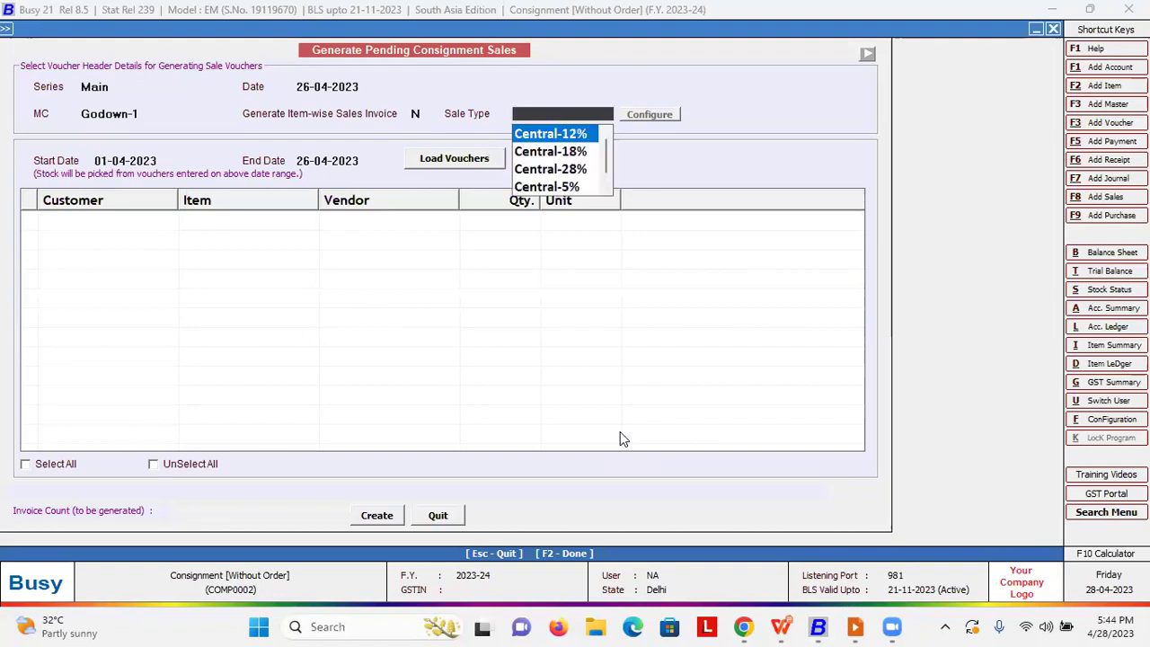
pyautogui.write('x')
pyautogui.press('BackSpace')
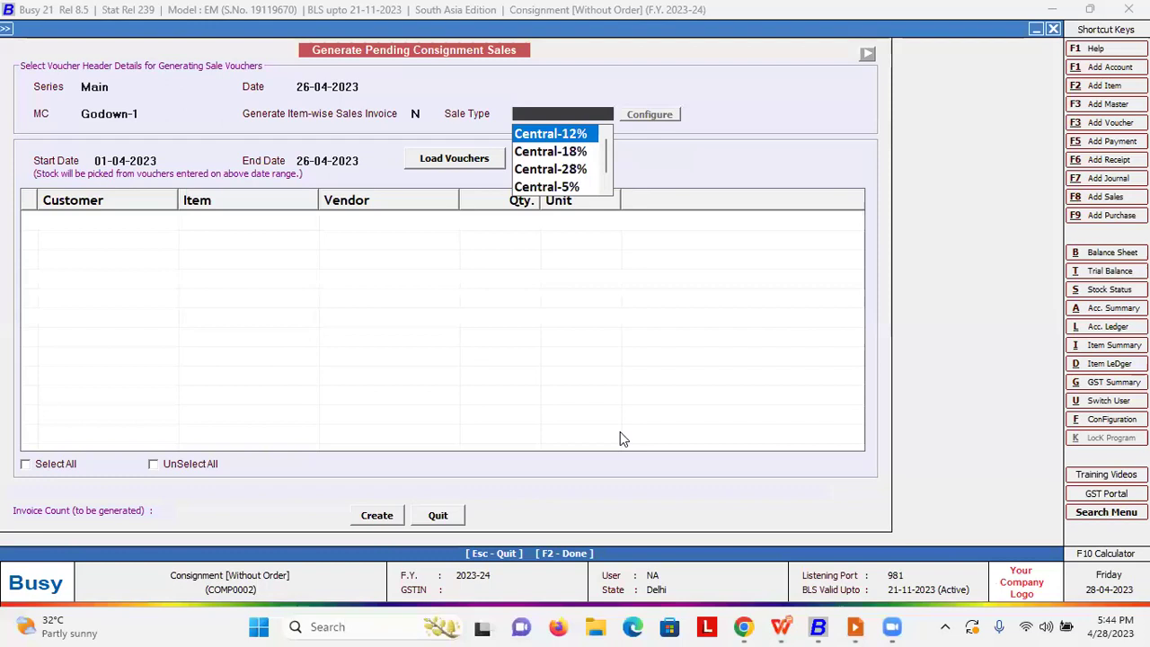
pyautogui.write('co')
pyautogui.press('Return')
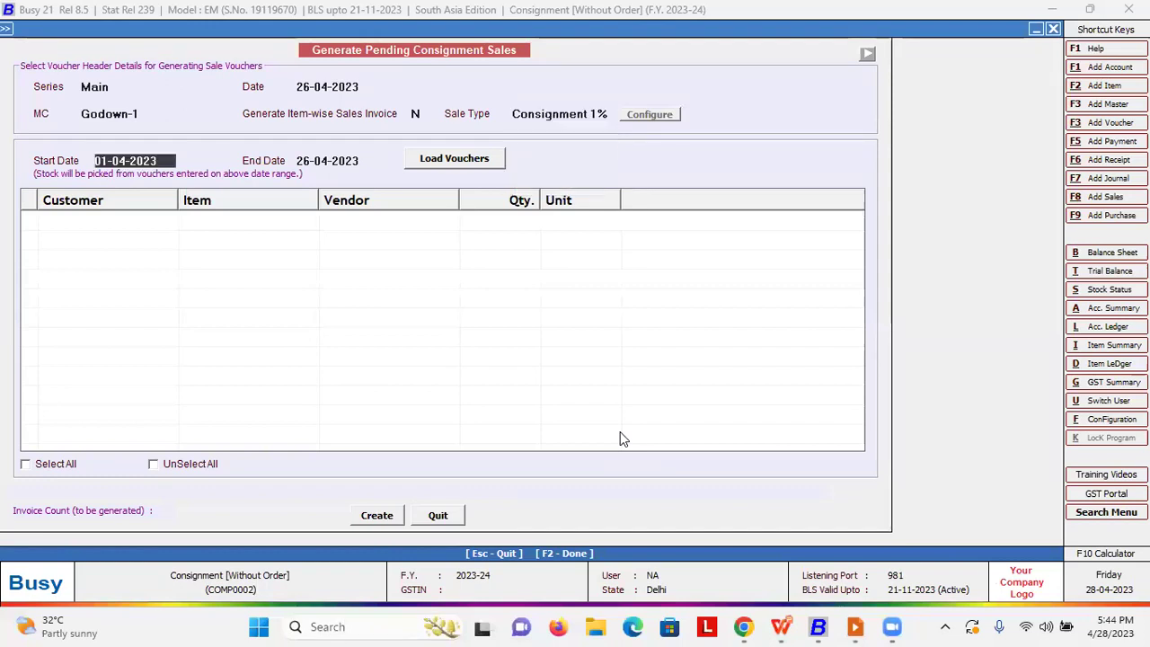
# Load the pending consignment stock for vouchers dated 01-04-2023 to 26-04-2023
pyautogui.press('Return')
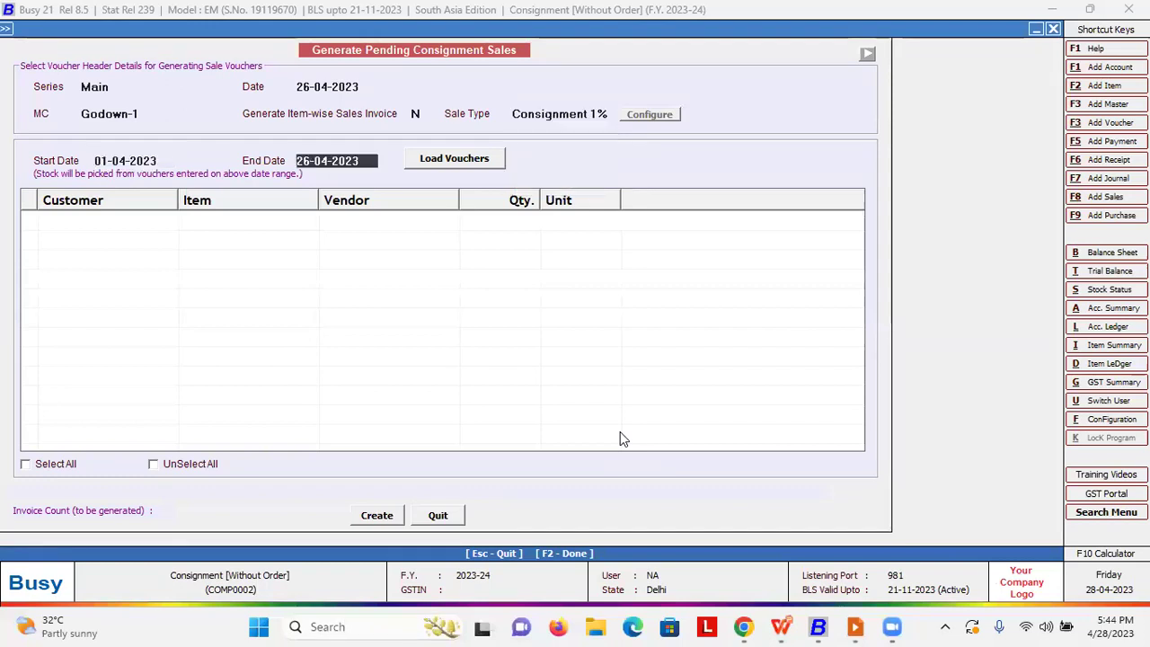
pyautogui.press('Return')
pyautogui.press('Return')
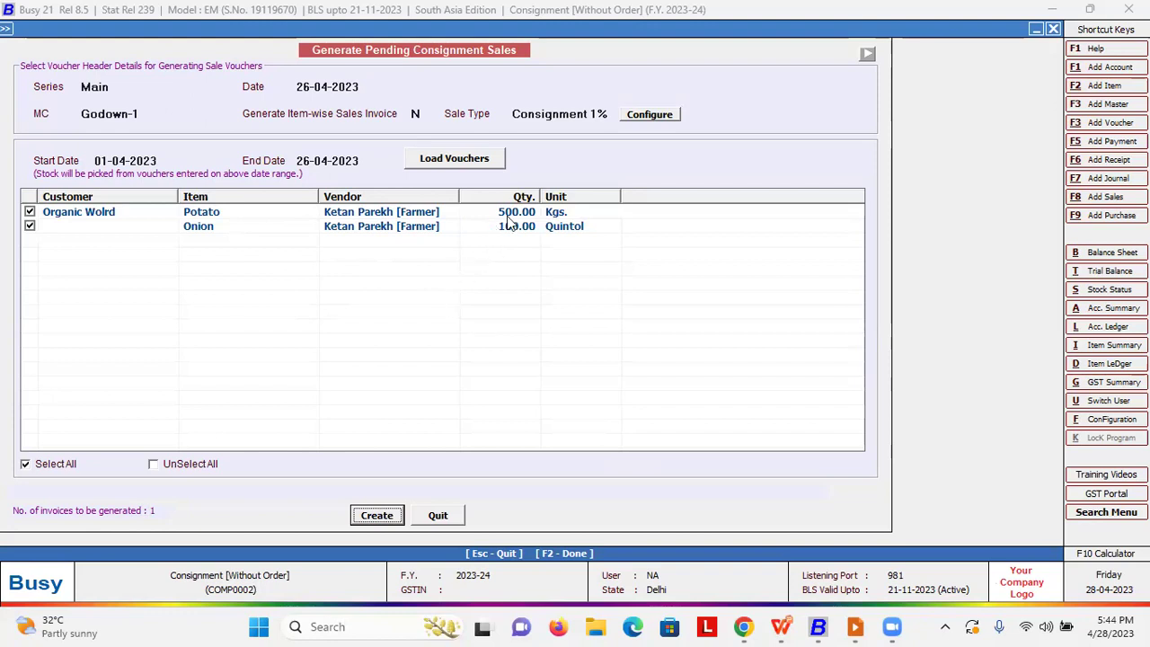
pyautogui.click(474, 247)
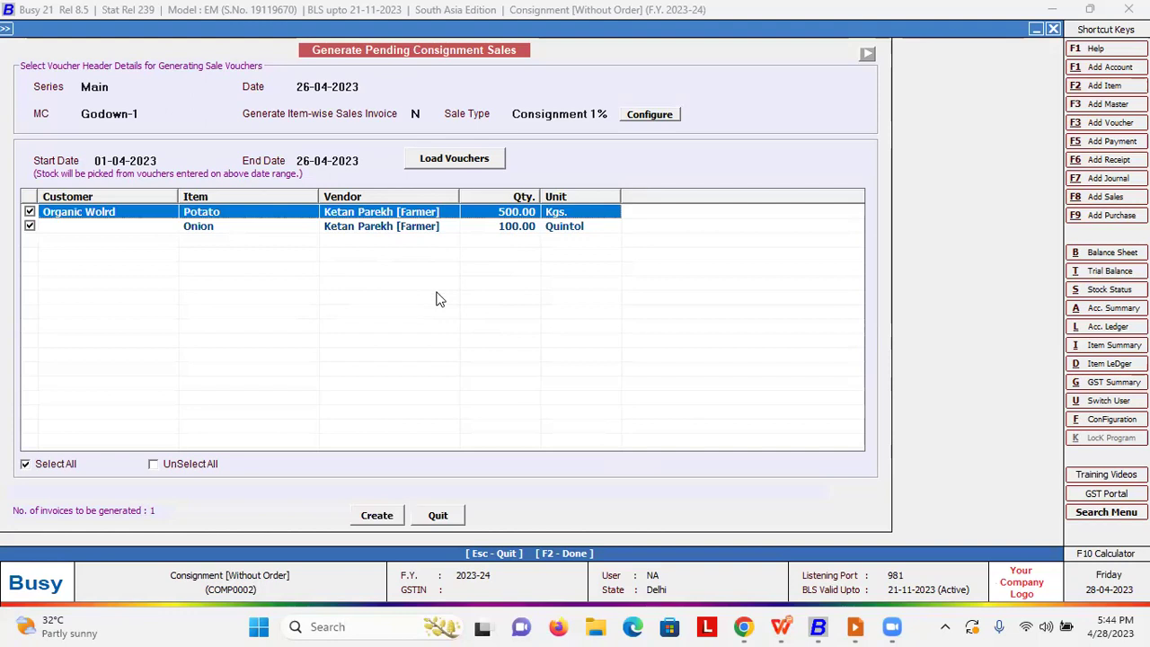
# Create the consignment sales vouchers for Organic Wolrd's Potato and Onion lines, then quit the bulk generation
pyautogui.click(30, 213)
pyautogui.click(29, 212)
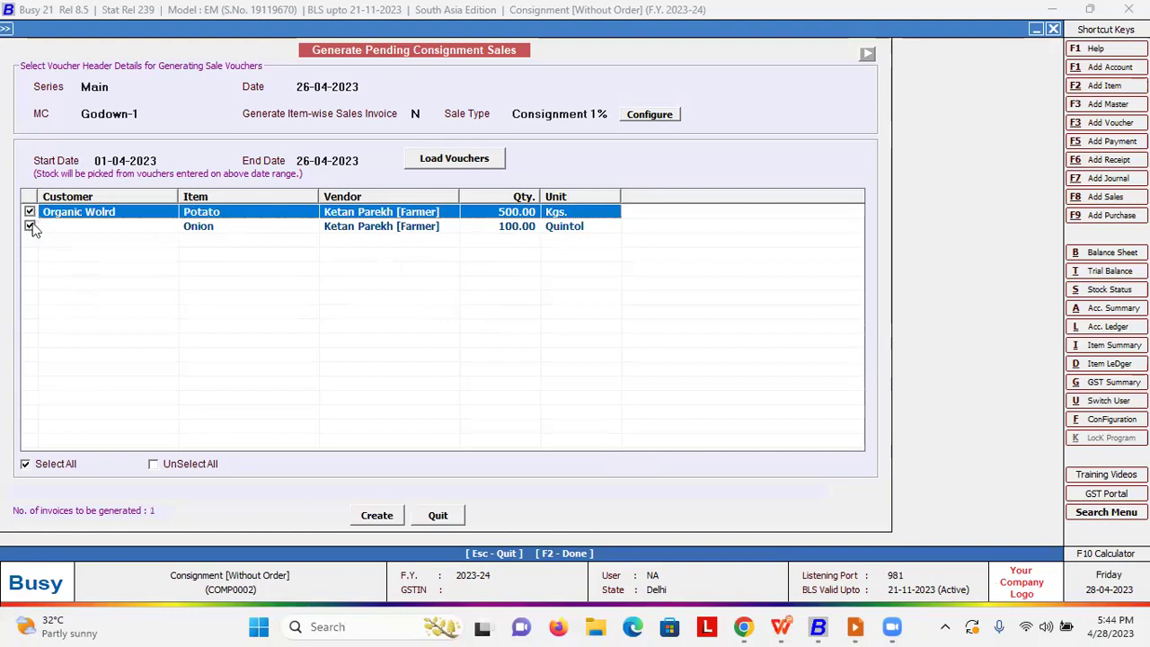
pyautogui.click(40, 469)
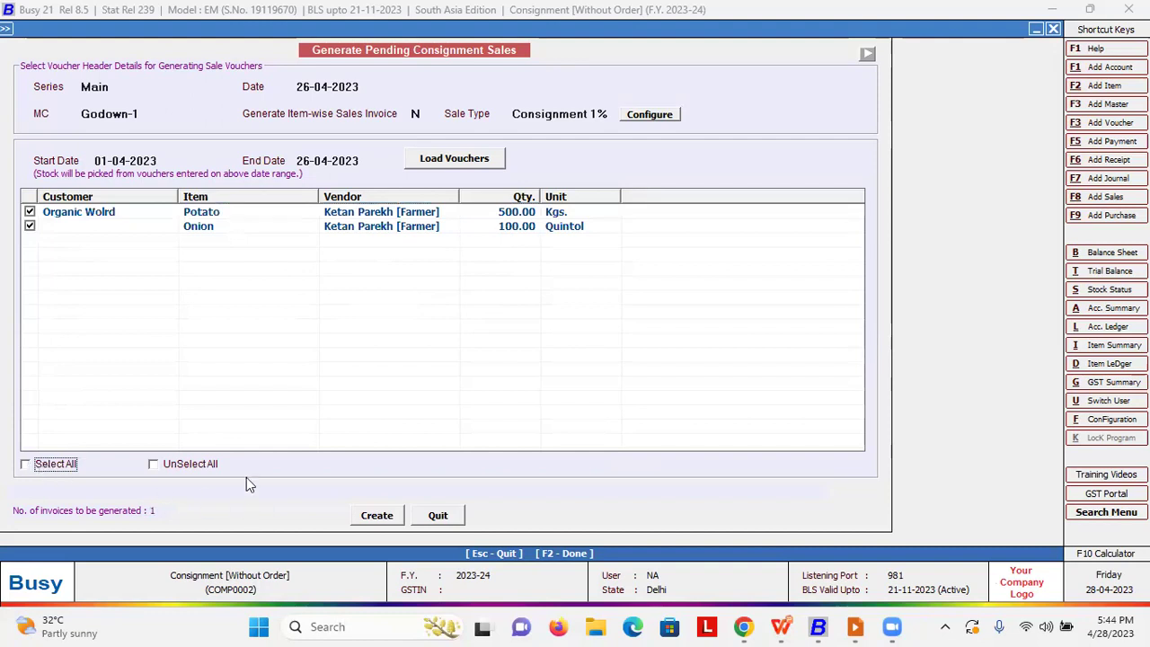
pyautogui.click(376, 515)
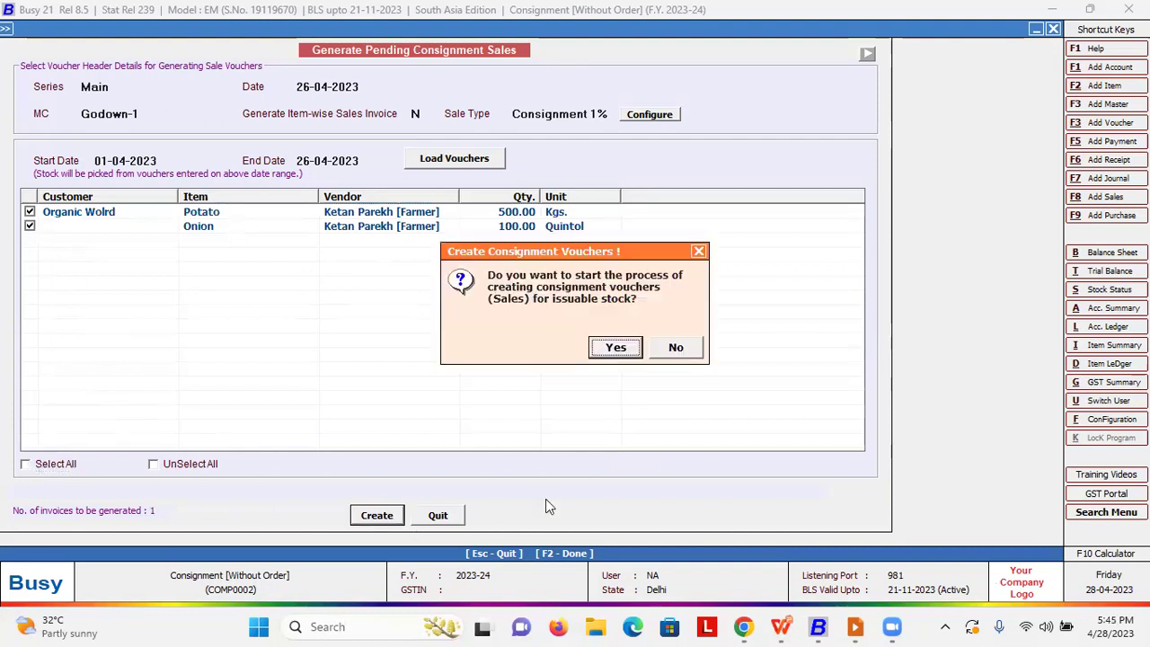
pyautogui.click(621, 349)
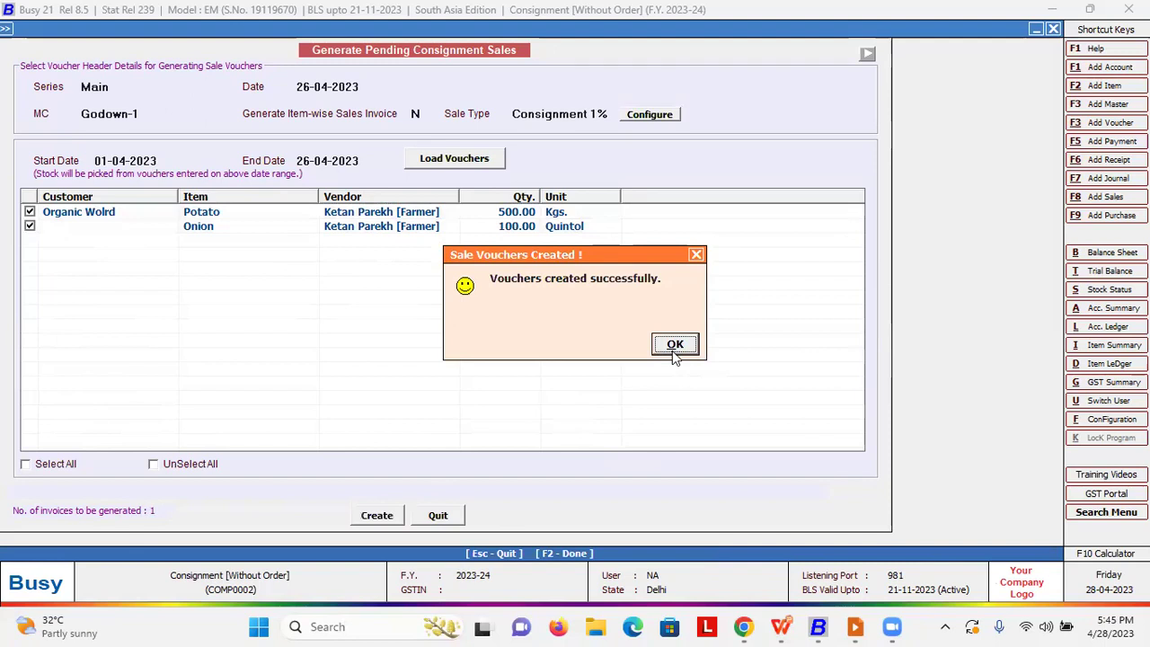
pyautogui.click(675, 346)
pyautogui.press('Escape')
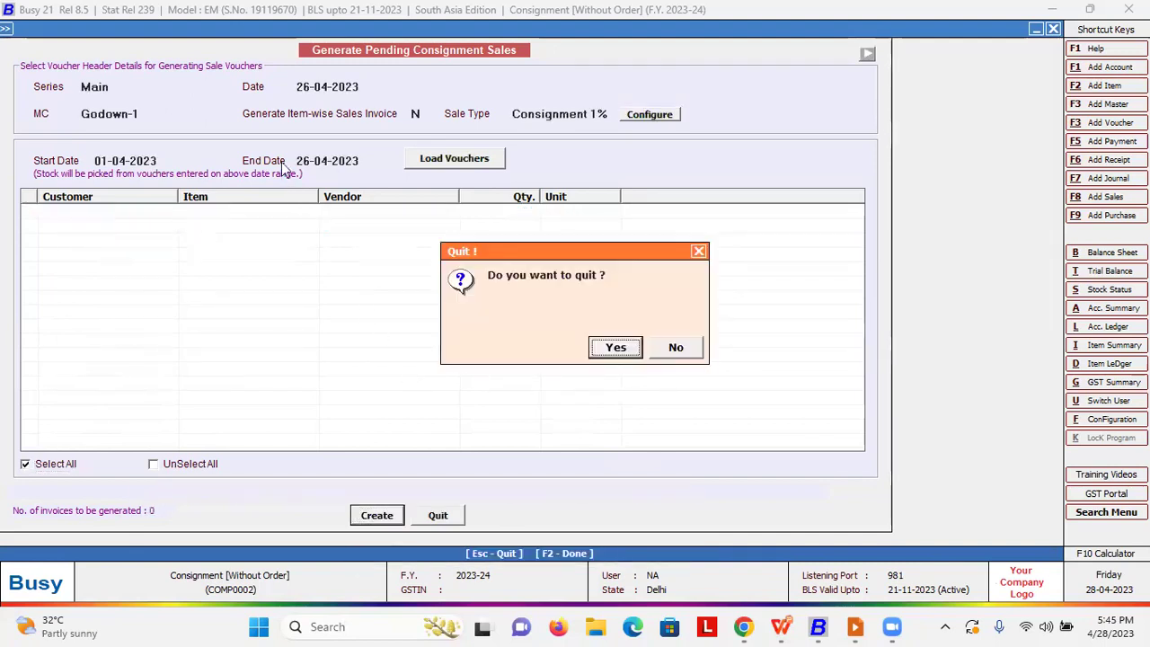
pyautogui.press('Return')
# List the consignment sales vouchers for all series, examine the Organic Wolrd entry and close the list
pyautogui.click(208, 28)
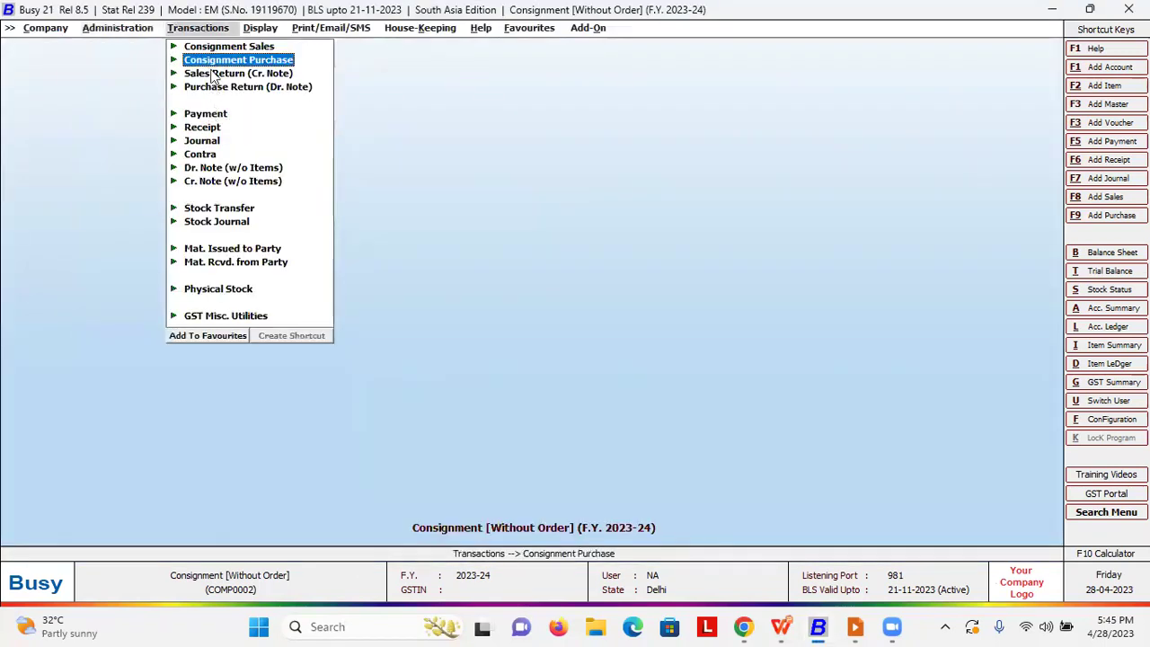
pyautogui.click(217, 48)
pyautogui.doubleClick(225, 86)
pyautogui.click(512, 338)
pyautogui.press('F2')
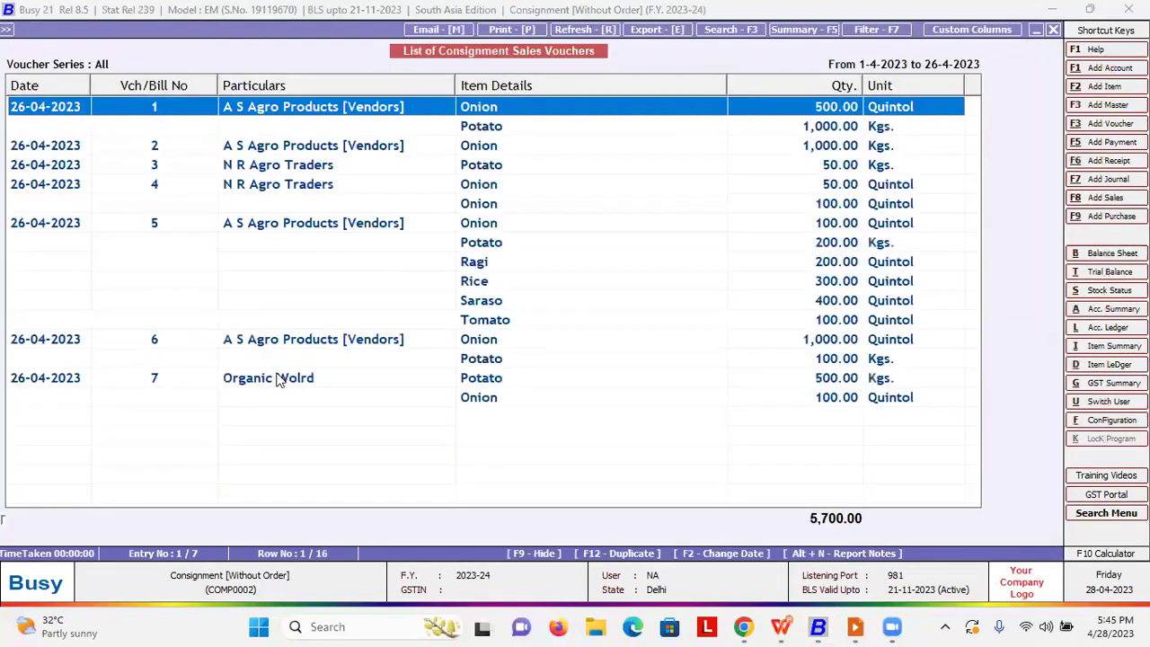
pyautogui.click(276, 379)
pyautogui.click(265, 357)
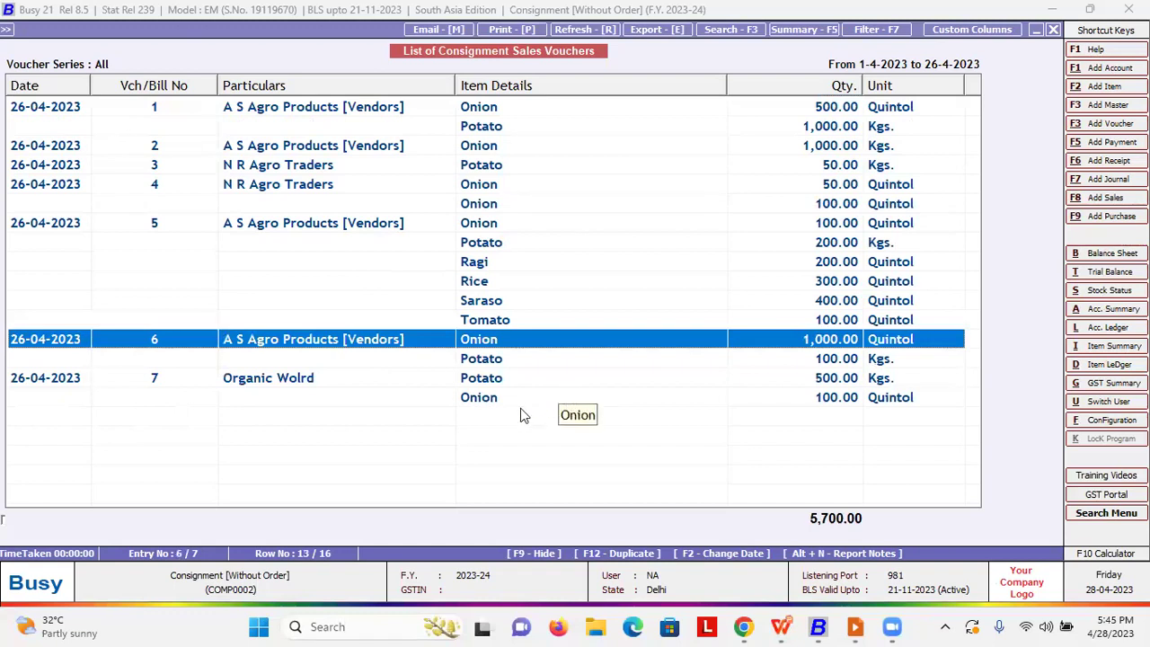
pyautogui.click(473, 385)
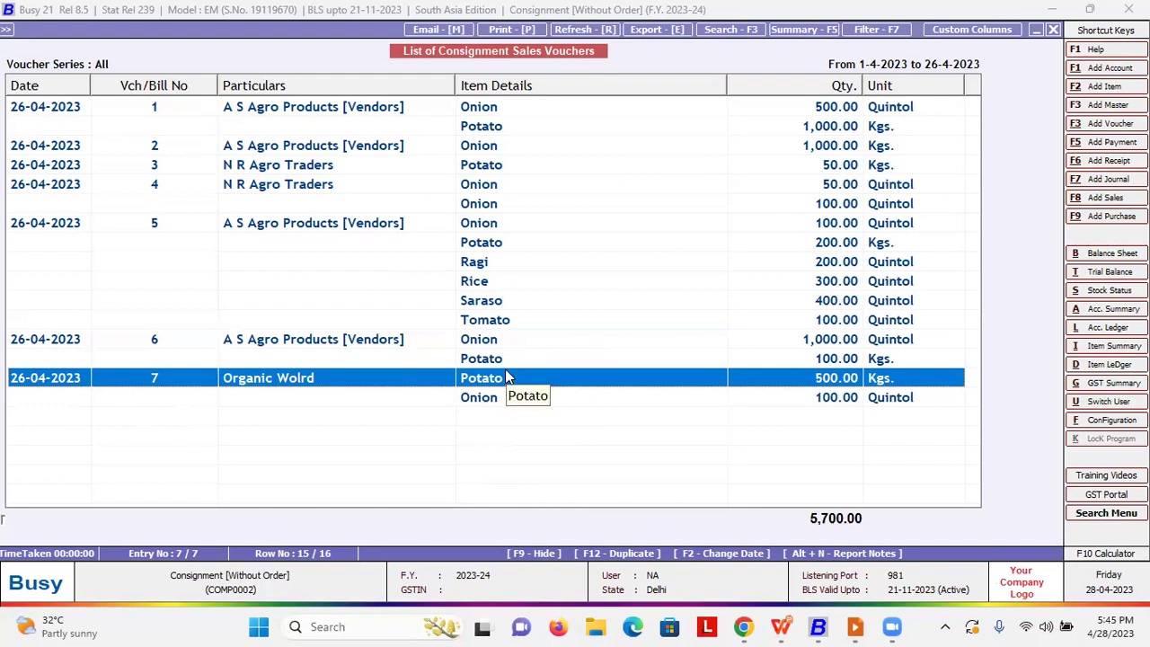
pyautogui.press('Escape')
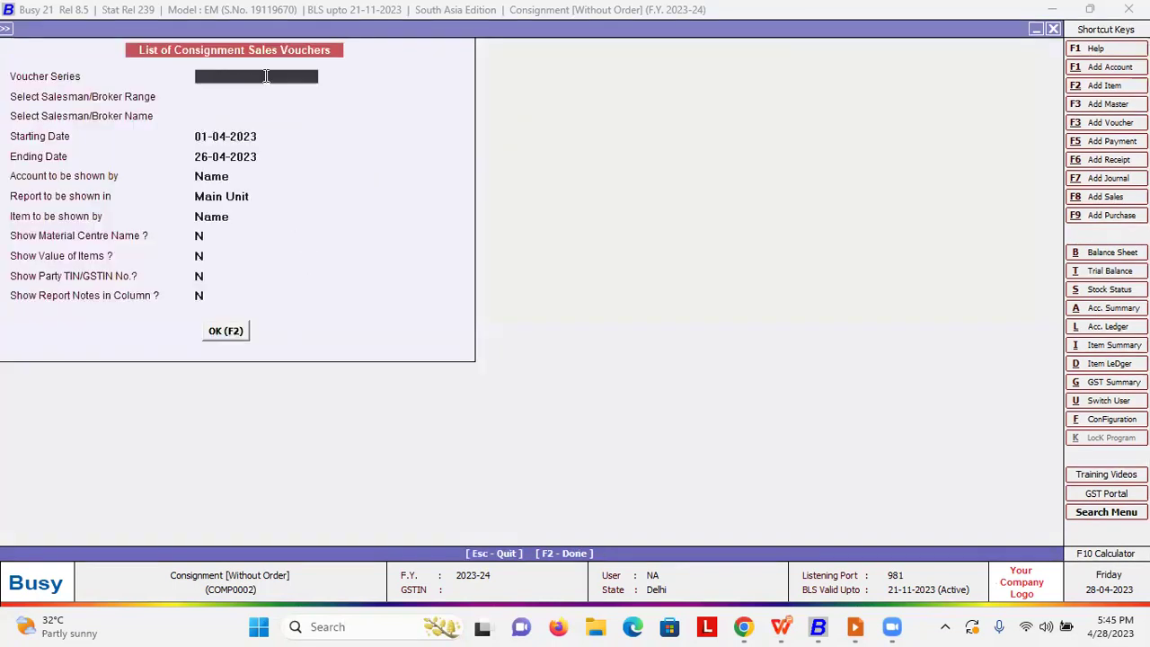
pyautogui.press('Escape')
pyautogui.press('Escape')
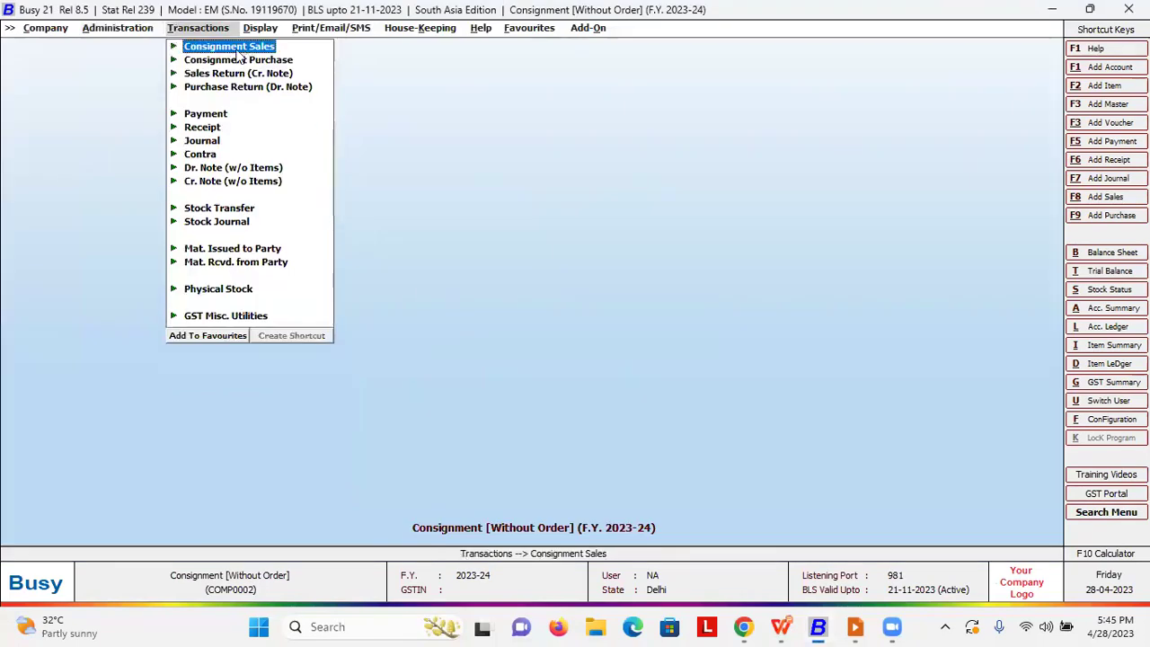
pyautogui.click(235, 48)
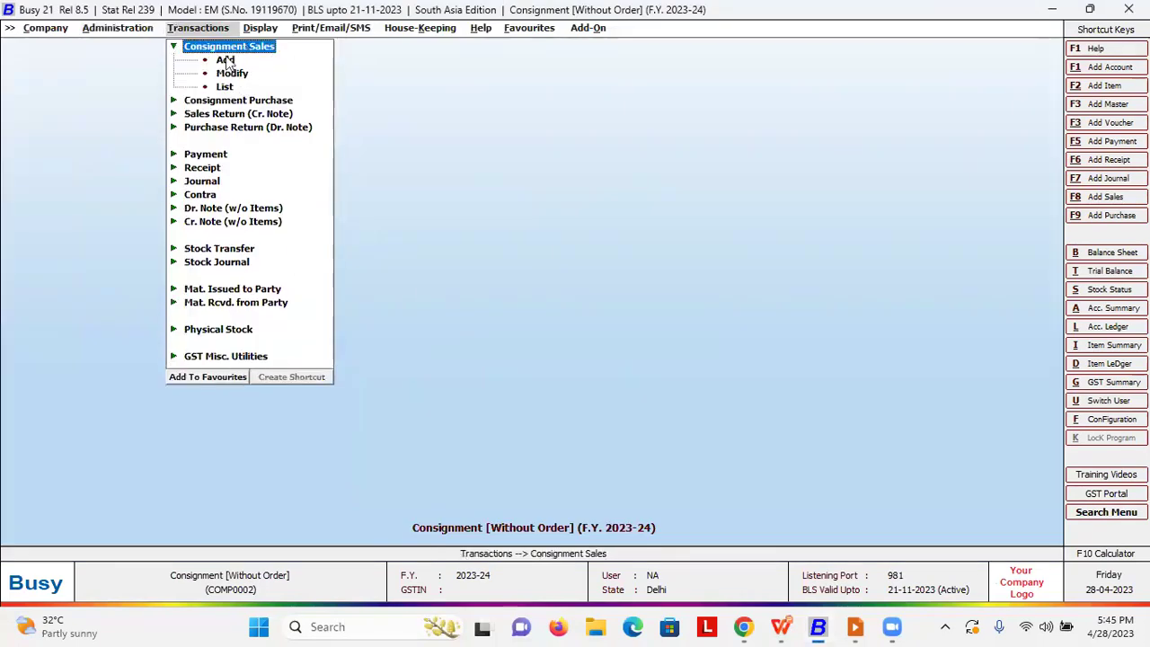
pyautogui.click(226, 60)
pyautogui.press('Return')
pyautogui.press('Return')
pyautogui.press('Escape')
pyautogui.press('Return')
# Start a consignment purchase voucher in series Main dated 26-04-2023 with purchase type Local-Exempt
pyautogui.press('Down')
pyautogui.press('Down')
pyautogui.press('Down')
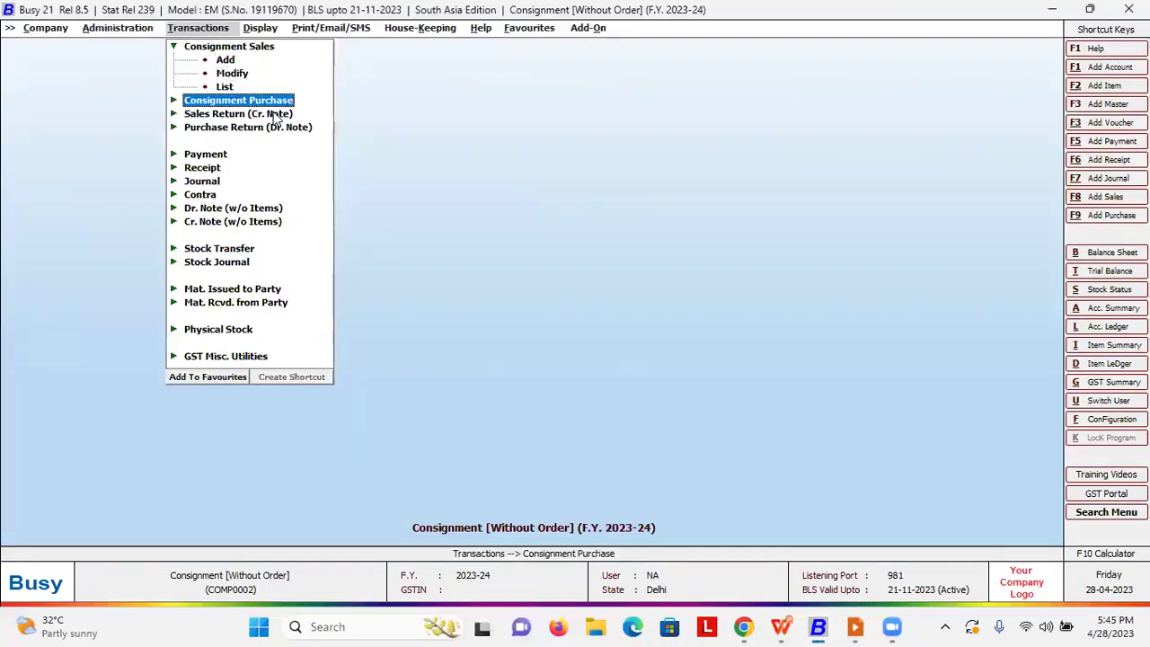
pyautogui.press('Return')
pyautogui.press('Down')
pyautogui.press('Return')
pyautogui.press('Return')
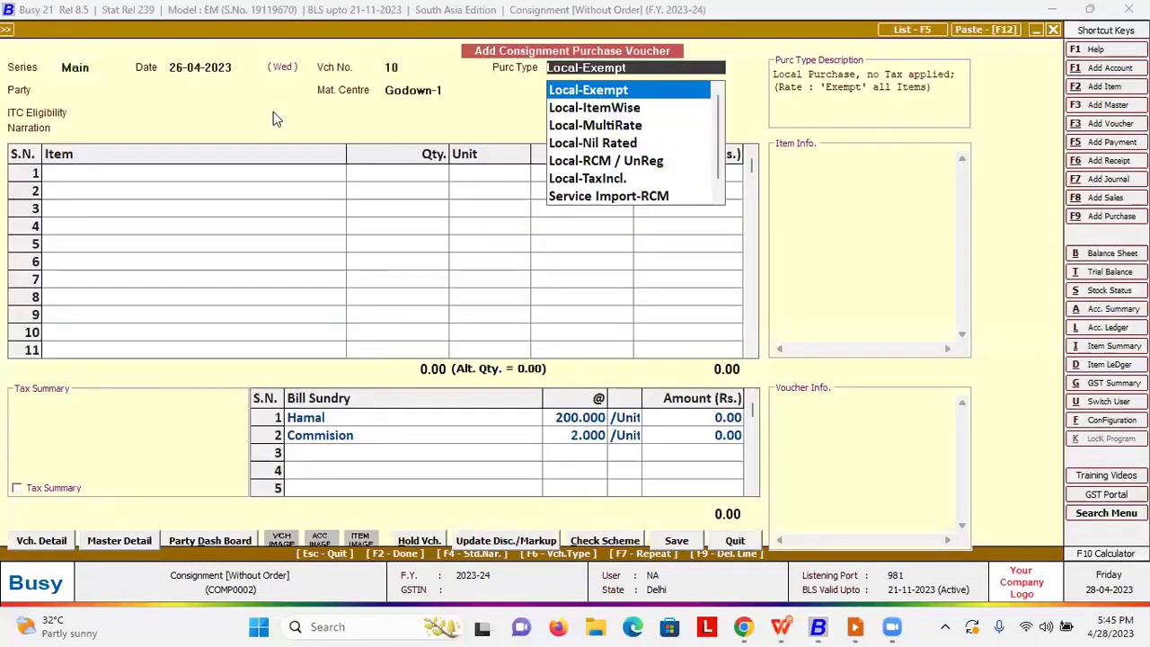
pyautogui.press('Return')
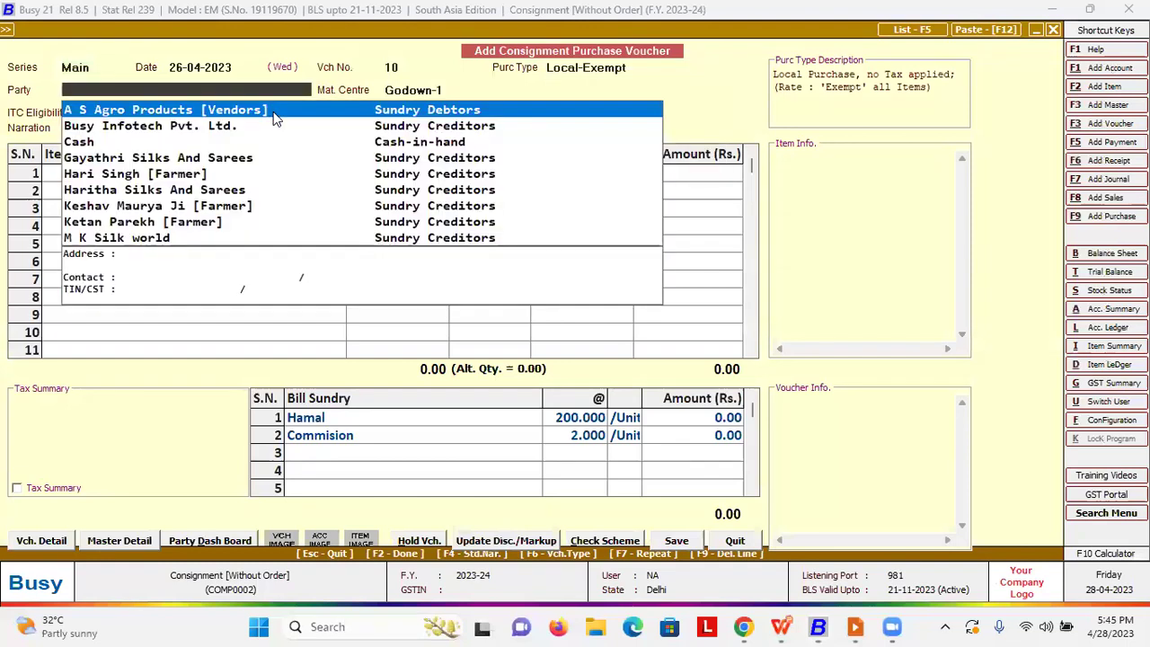
# Choose the farmer who was the vendor of the Organic Wolrd stock as the purchase voucher's party
pyautogui.write('g')
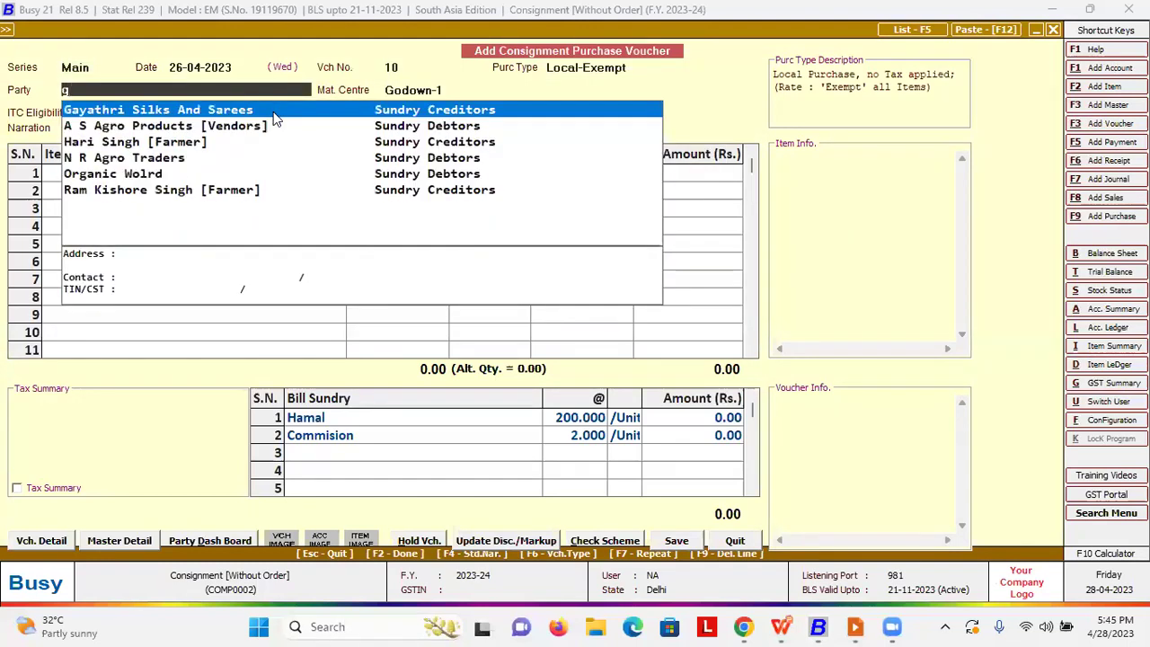
pyautogui.press('BackSpace')
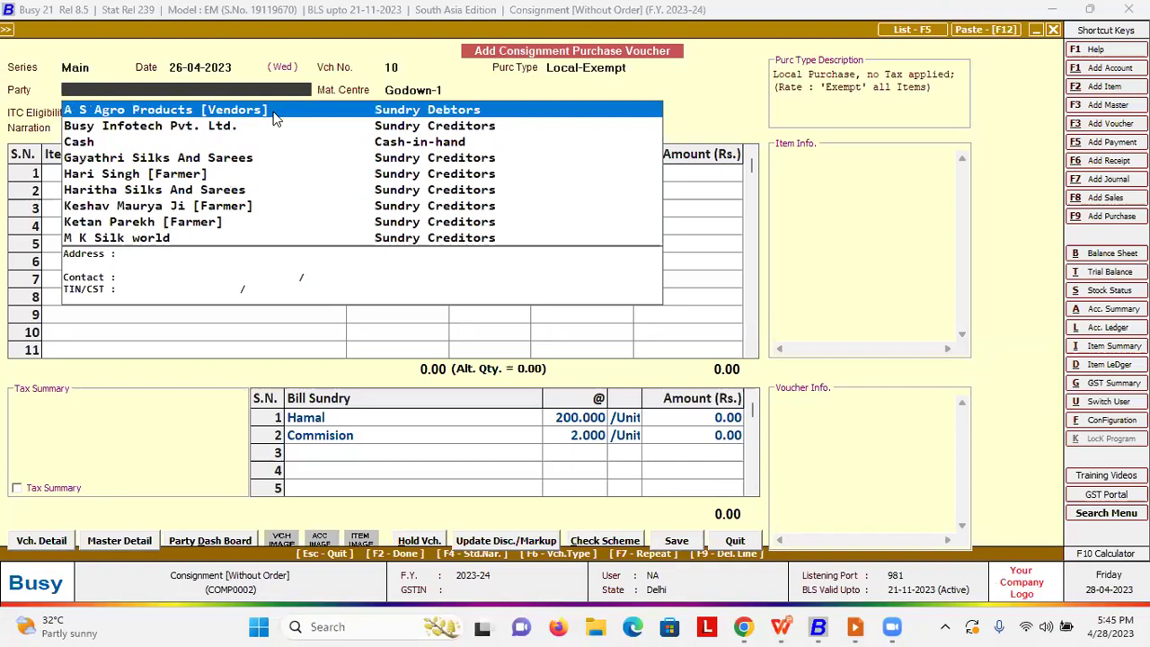
pyautogui.write('fa')
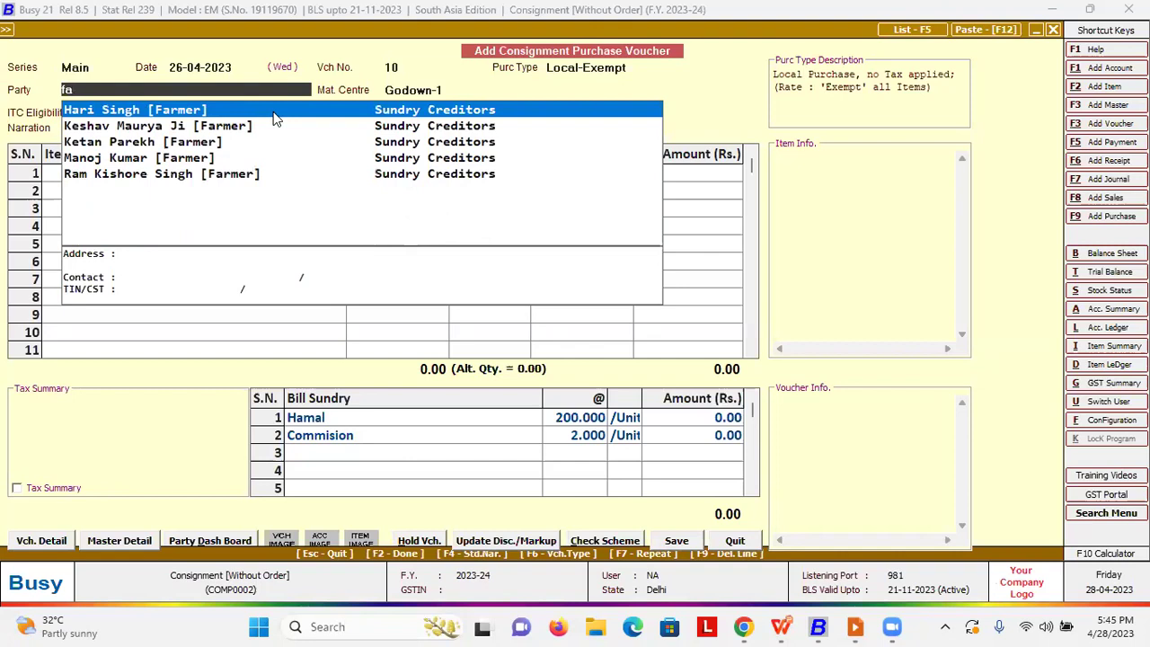
pyautogui.press('Down')
pyautogui.press('Down')
pyautogui.press('Return')
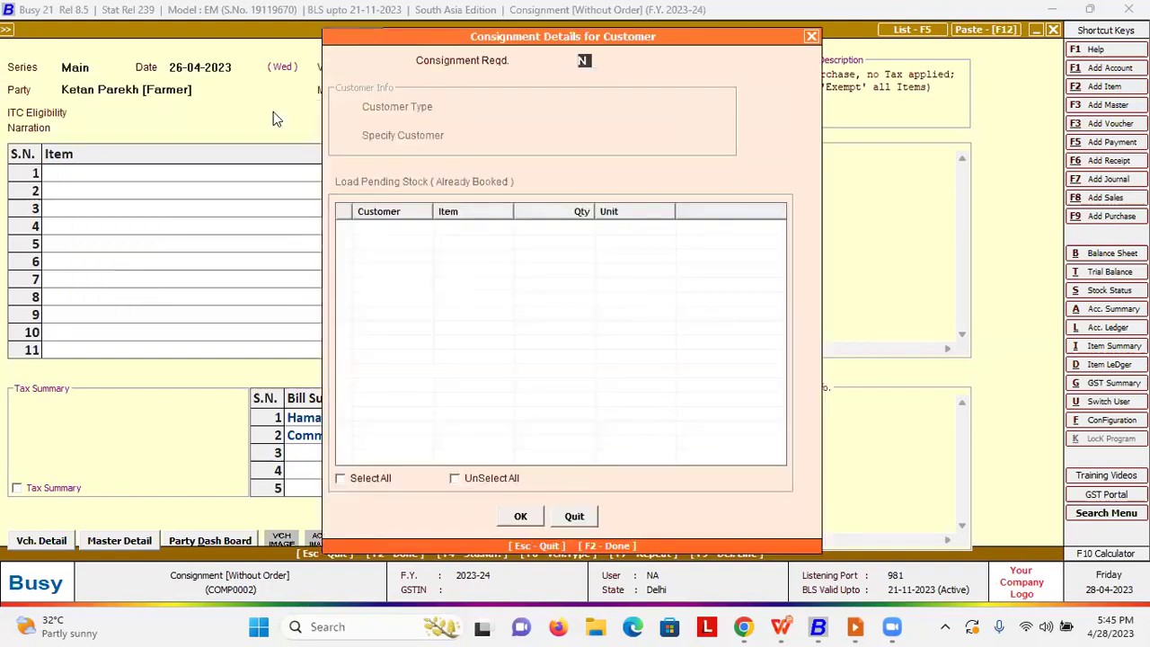
# Set the consignment as required for single customer A S Agro Products [Vendors], without loading pending stock
pyautogui.press('y')
pyautogui.press('Return')
pyautogui.press('Return')
pyautogui.press('Return')
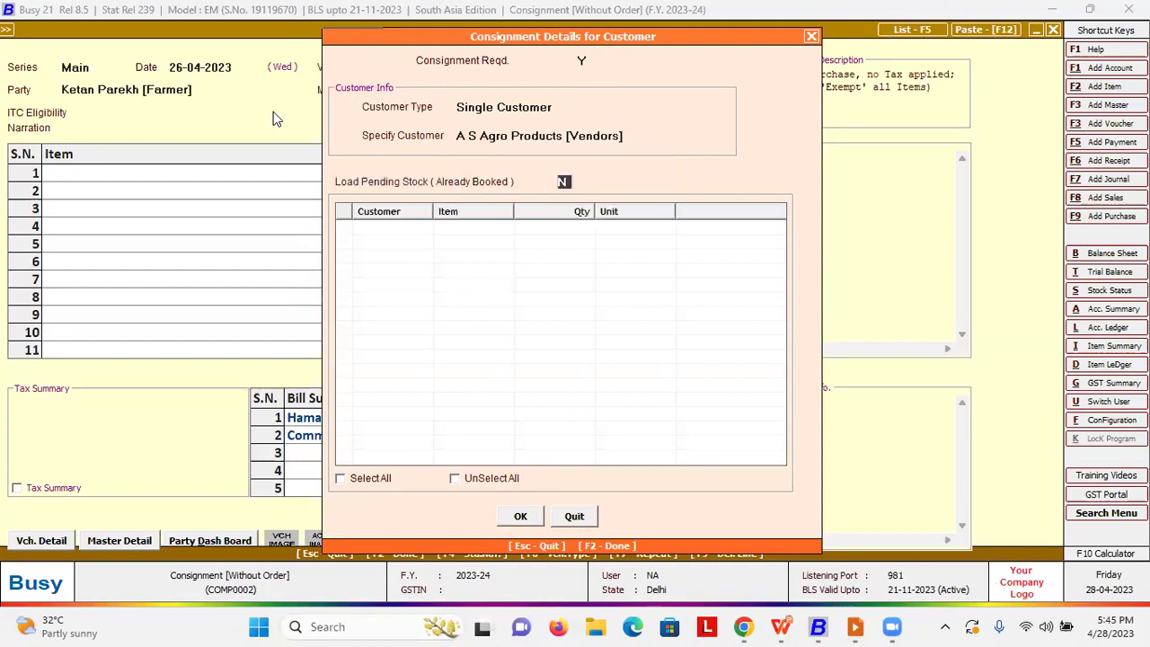
pyautogui.press('Return')
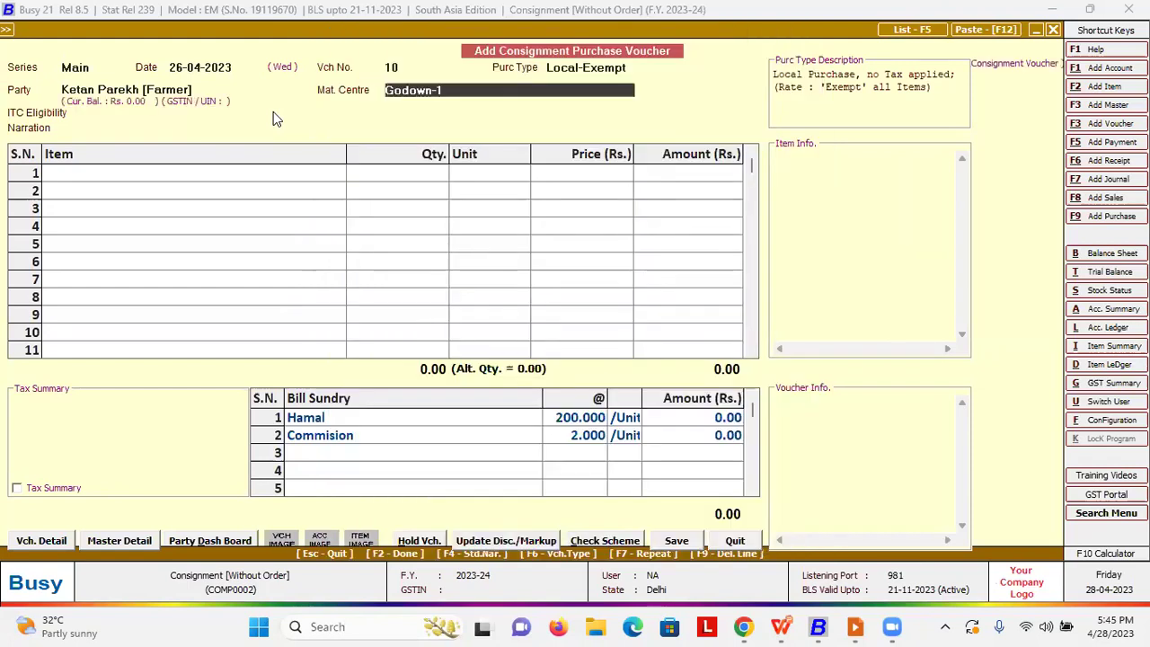
# Keep material centre Godown-1 and enter the item Onion with quantity 10 Quintol at a price of 1,000 without markup
pyautogui.press('Return')
pyautogui.press('Down')
pyautogui.press('Return')
pyautogui.write('10')
pyautogui.press('Return')
pyautogui.press('Return')
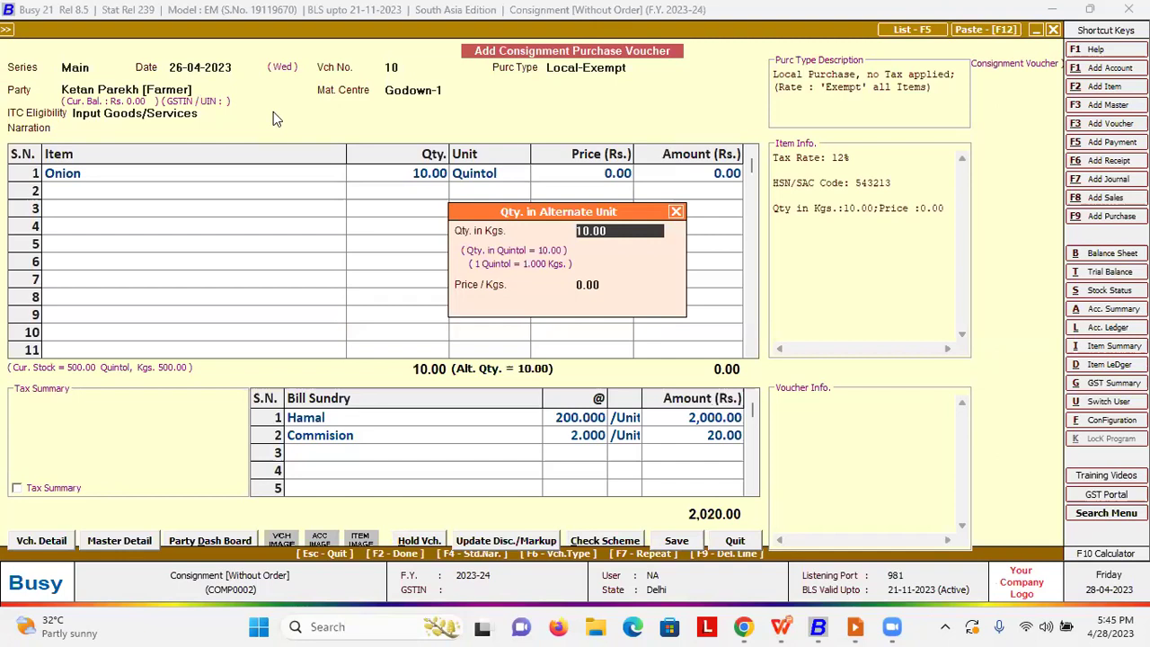
pyautogui.press('Return')
pyautogui.press('Return')
pyautogui.write('10000')
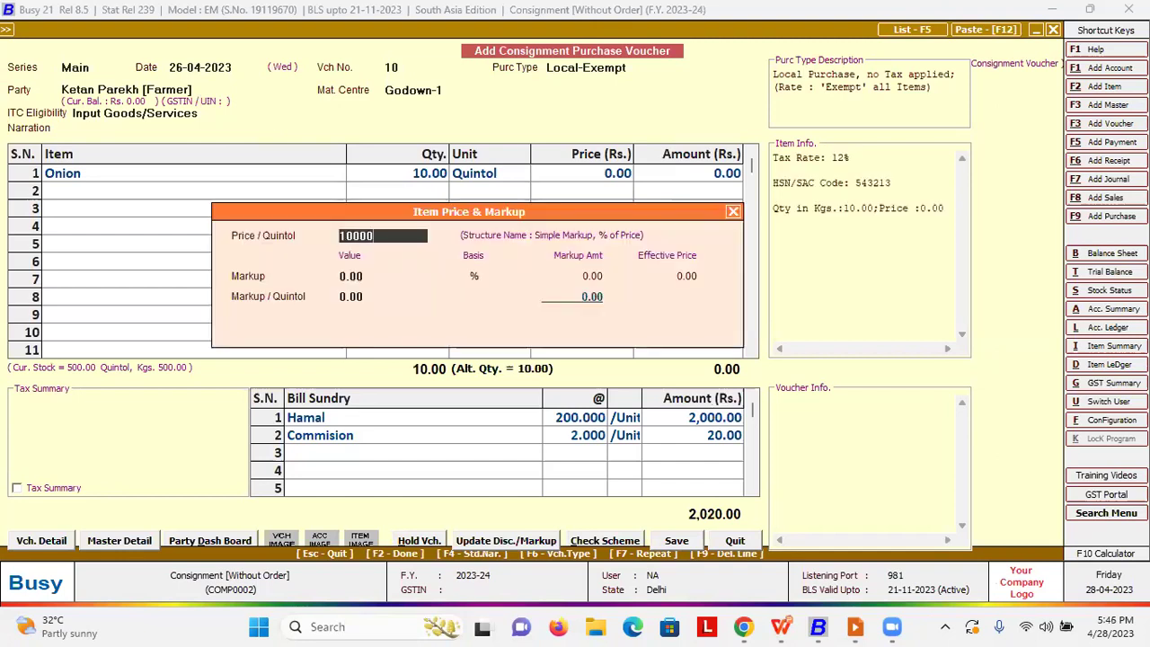
pyautogui.press('BackSpace')
pyautogui.press('Return')
pyautogui.press('Return')
pyautogui.press('Return')
# Add the item Potato on the second row with quantity 100 Kgs. at a price of 50 without markup
pyautogui.press('Down')
pyautogui.press('Down')
pyautogui.press('Return')
pyautogui.write('100')
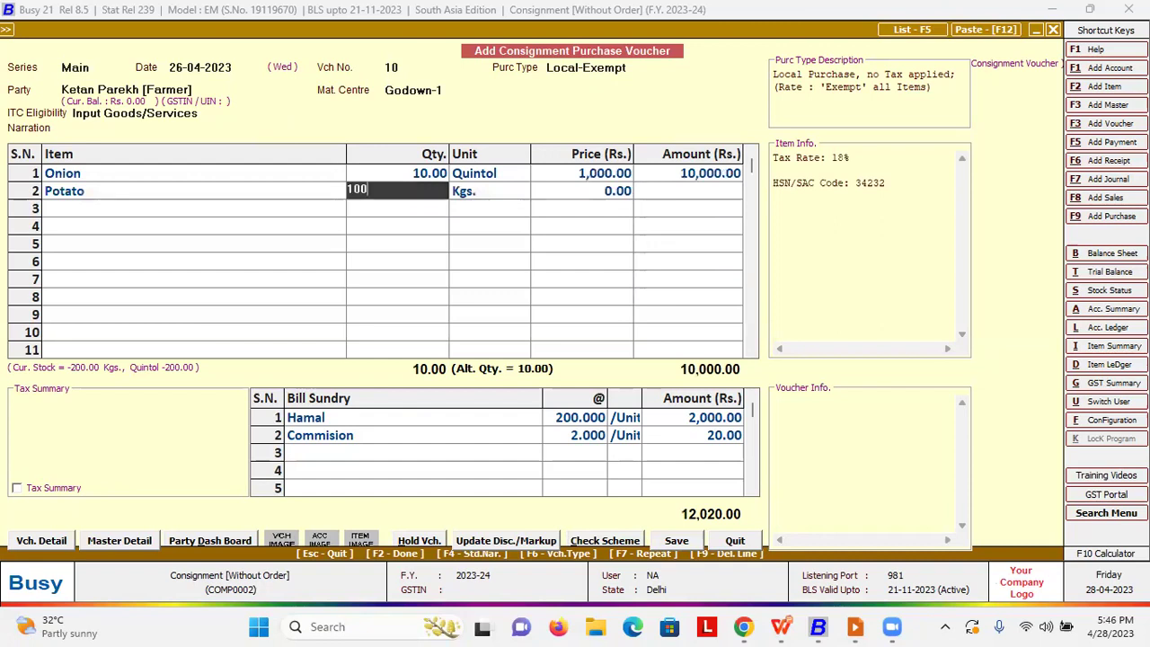
pyautogui.press('Return')
pyautogui.press('Return')
pyautogui.press('Return')
pyautogui.press('Return')
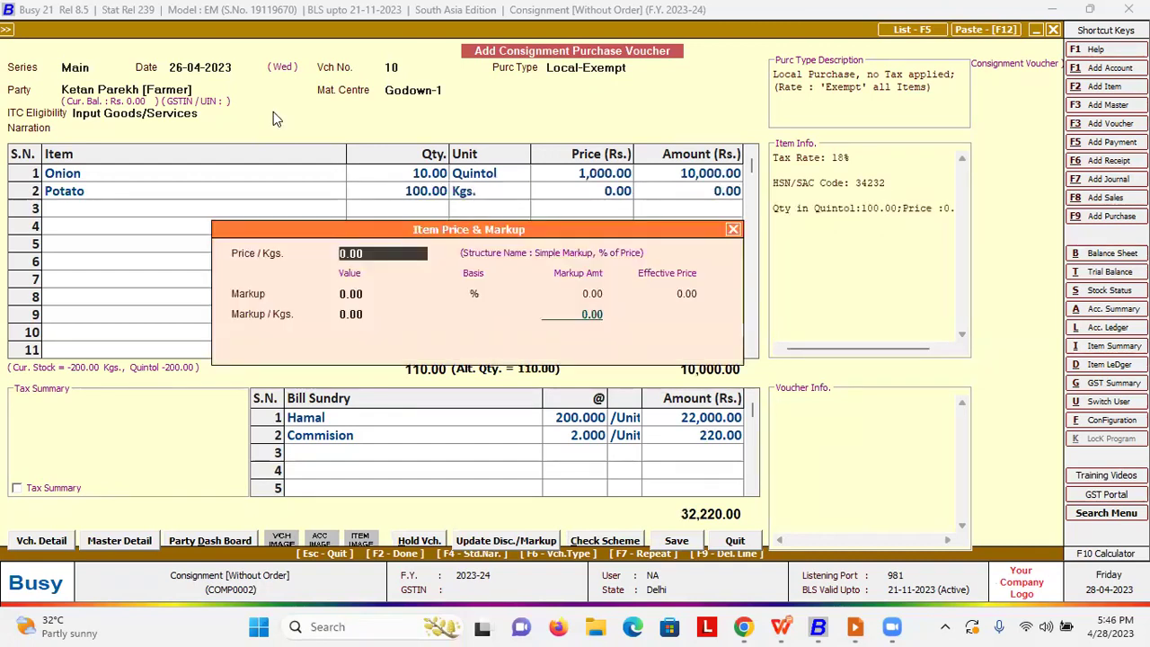
pyautogui.write('50')
pyautogui.press('Return')
pyautogui.press('Return')
pyautogui.press('Return')
# Save the consignment purchase voucher with its Hamal and Commision bill sundries, without copying it to a Sales voucher
pyautogui.press('Return')
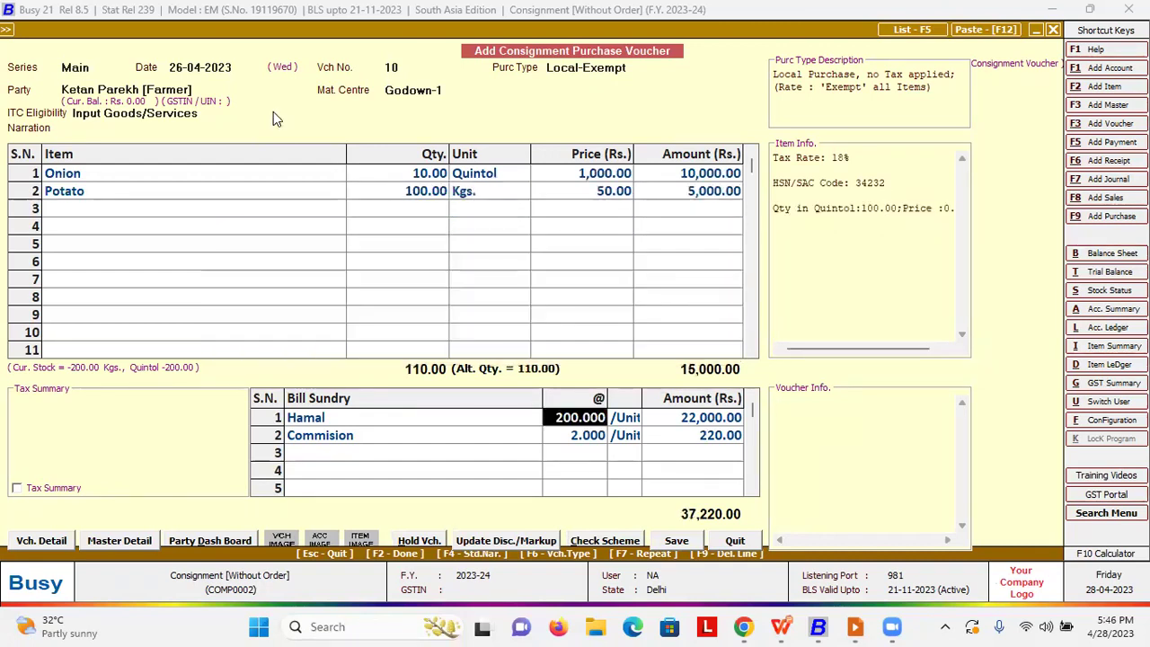
pyautogui.press('Return')
pyautogui.press('Return')
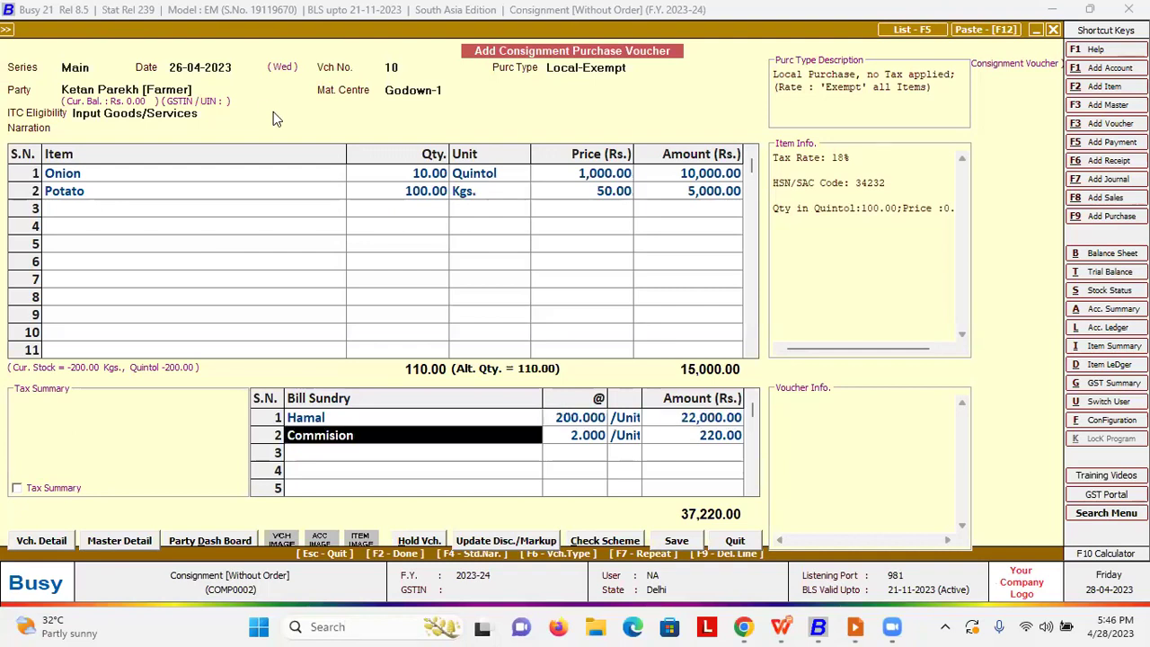
pyautogui.press('F2')
pyautogui.press('F2')
pyautogui.press('F2')
pyautogui.press('Return')
pyautogui.press('Right')
pyautogui.press('Return')
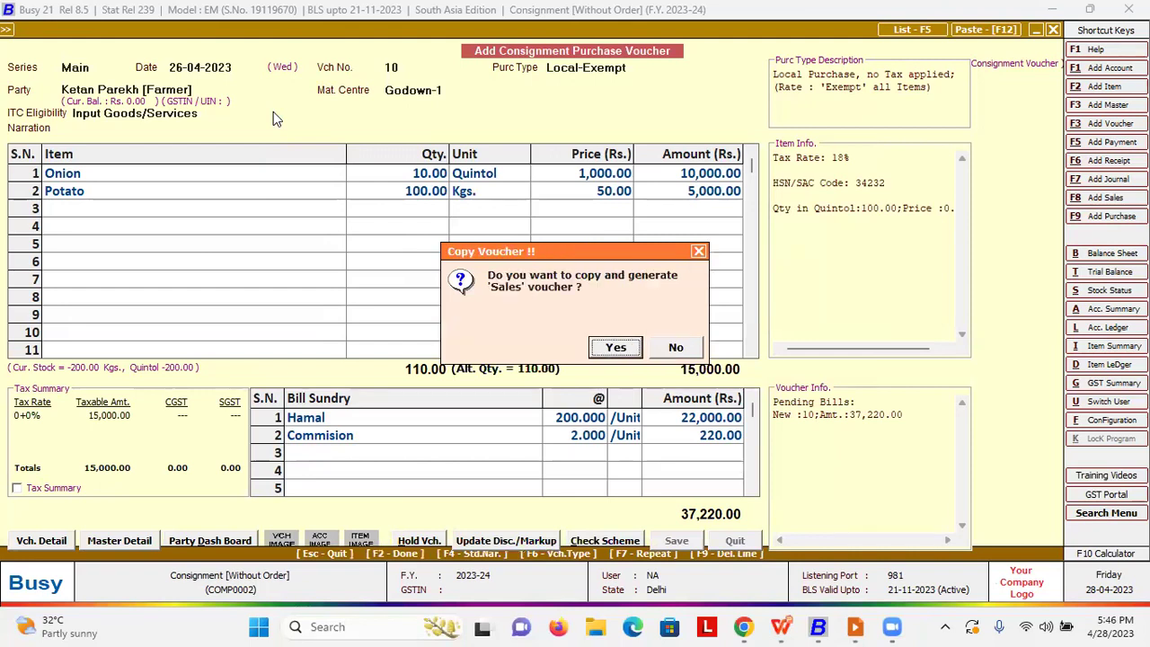
pyautogui.press('Right')
pyautogui.press('Return')
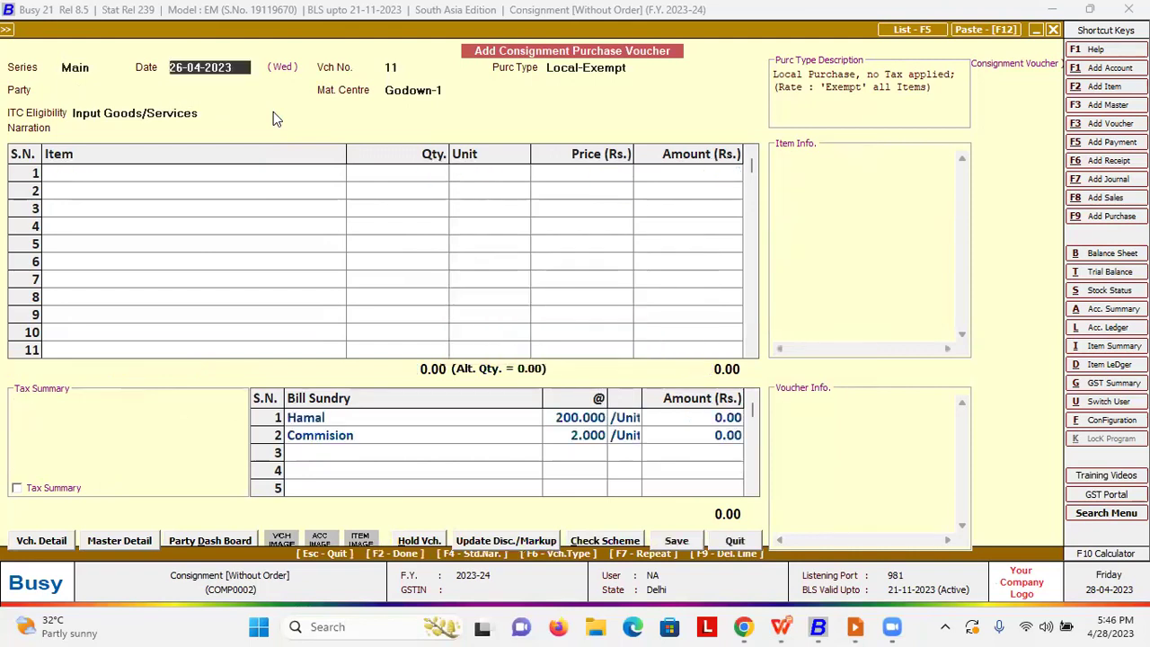
pyautogui.press('Escape')
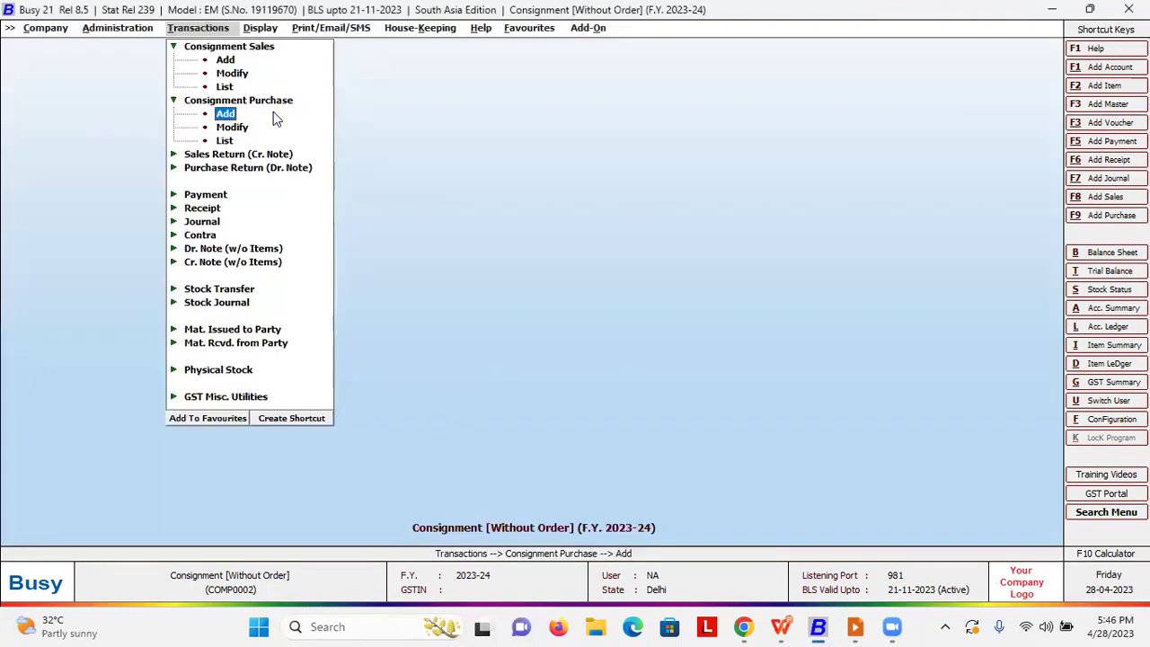
# Open the Generate Pending Consignment Sales utility from the bulk updations
pyautogui.press('Left')
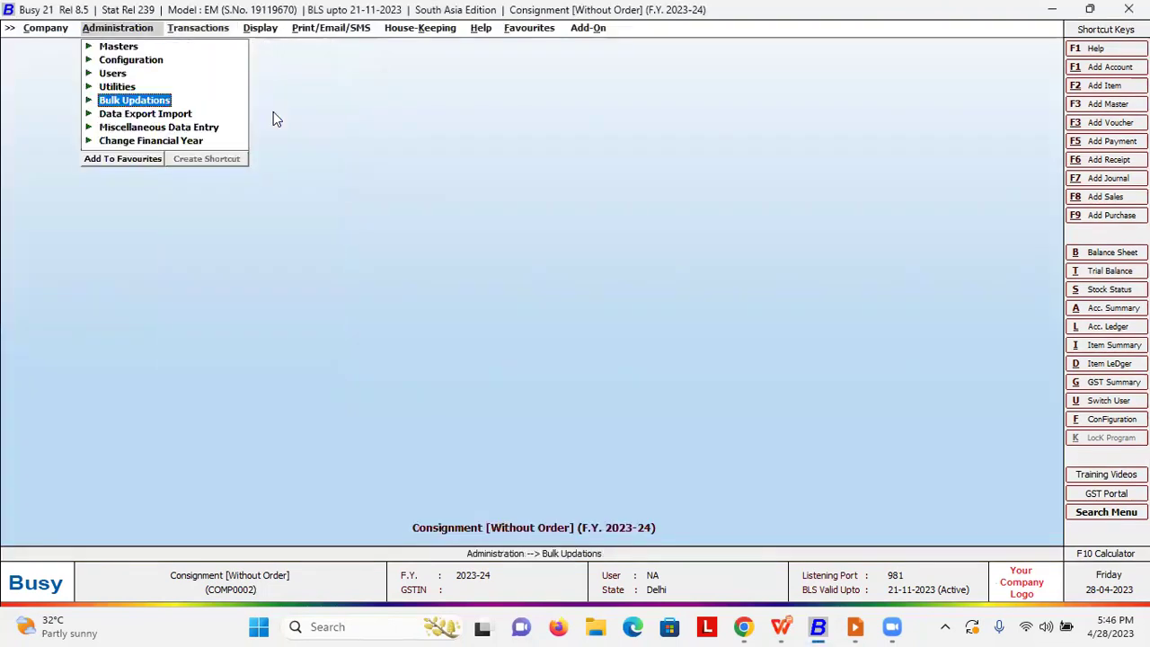
pyautogui.press('Return')
pyautogui.press('Down')
pyautogui.press('Down')
pyautogui.press('Down')
pyautogui.press('Down')
pyautogui.press('Down')
pyautogui.press('Down')
pyautogui.press('Down')
pyautogui.press('Down')
pyautogui.press('Down')
pyautogui.press('Down')
pyautogui.press('Down')
pyautogui.press('Down')
pyautogui.press('Down')
pyautogui.press('Down')
pyautogui.press('Down')
pyautogui.press('Down')
pyautogui.press('Down')
pyautogui.press('Down')
pyautogui.press('Down')
pyautogui.press('Down')
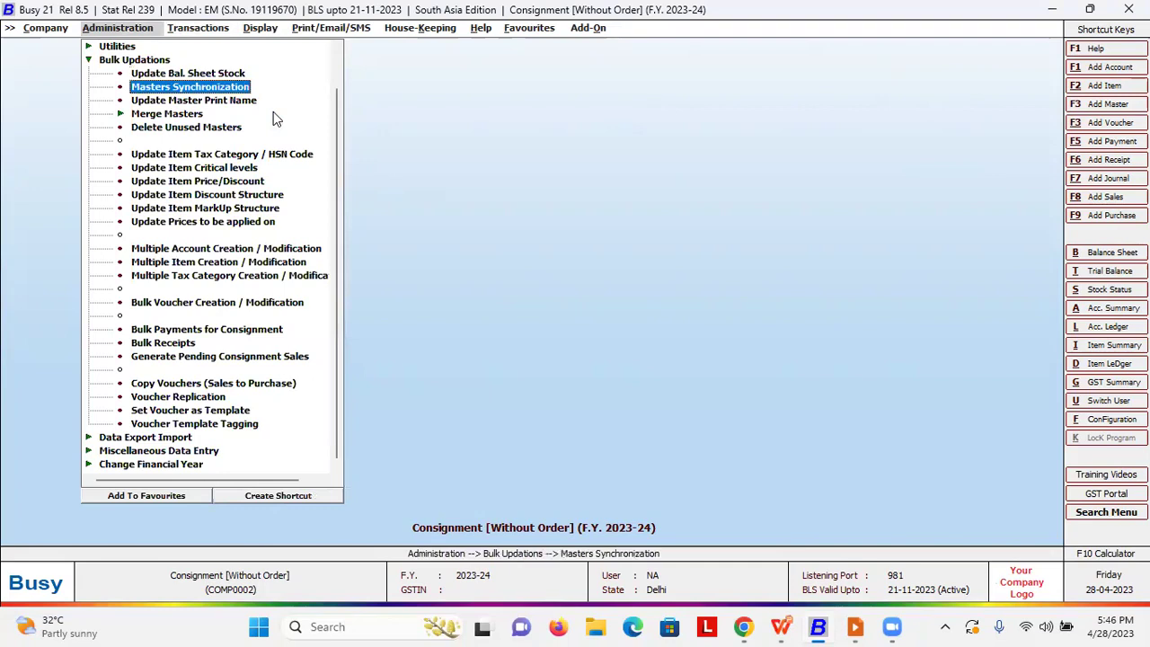
pyautogui.press('Up')
pyautogui.press('Up')
pyautogui.press('Up')
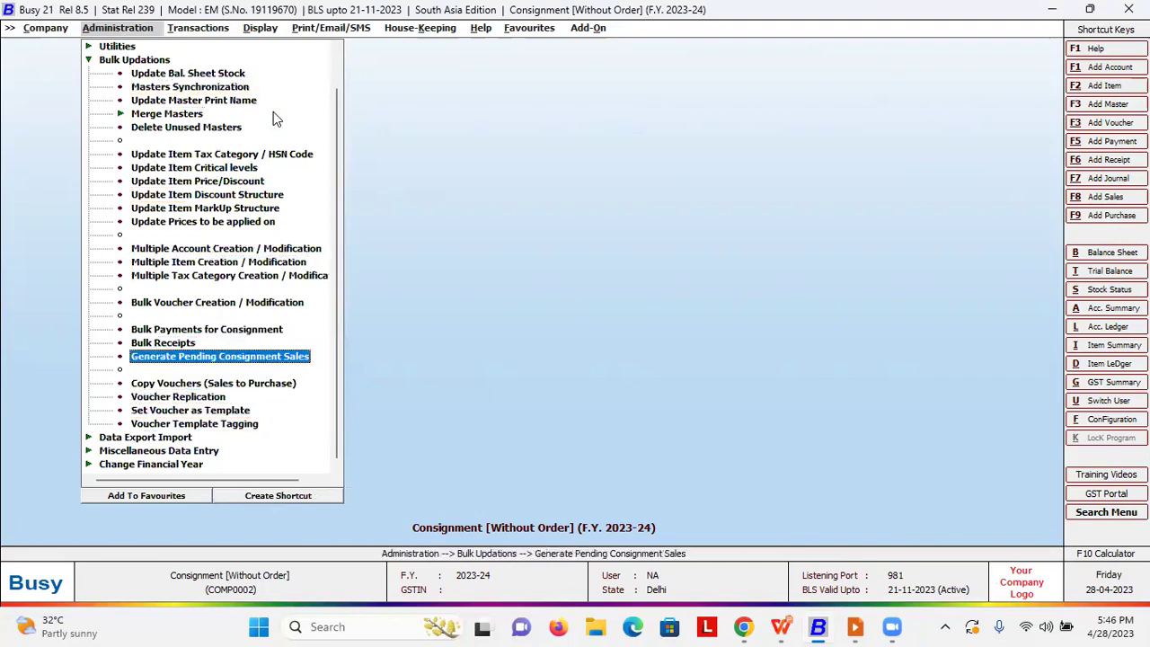
pyautogui.press('Return')
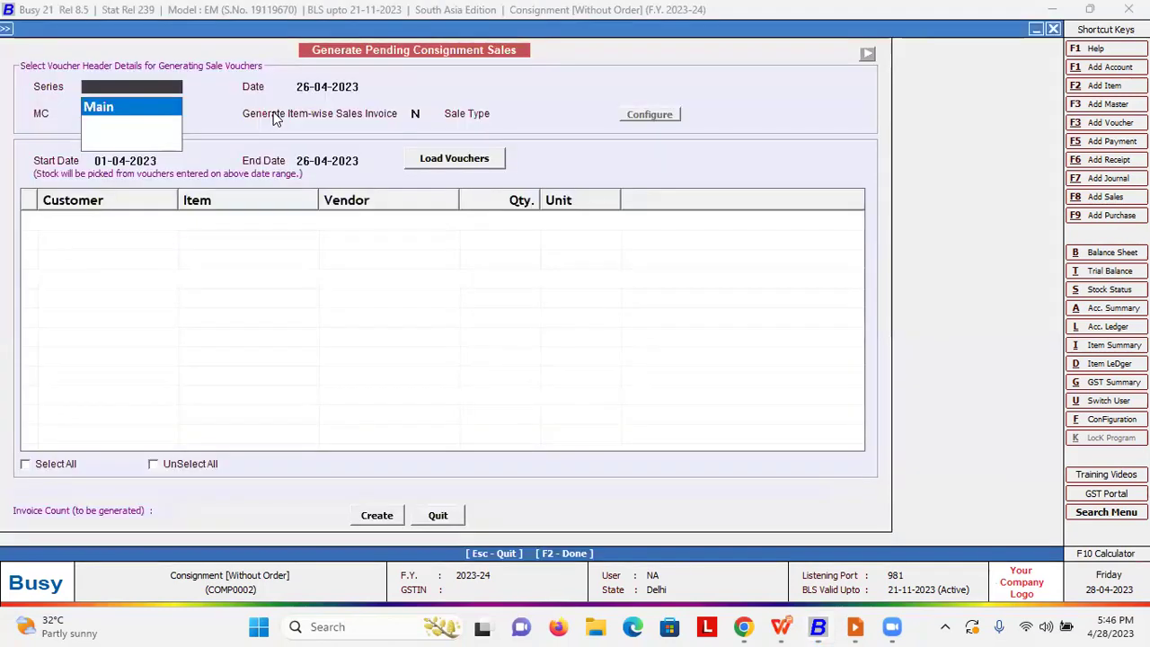
# Set the sales vouchers to series Main, dated 26-04-2023, material centre Godown-1, with item-wise sales invoices enabled
pyautogui.press('Return')
pyautogui.press('Return')
pyautogui.press('Return')
pyautogui.press('Return')
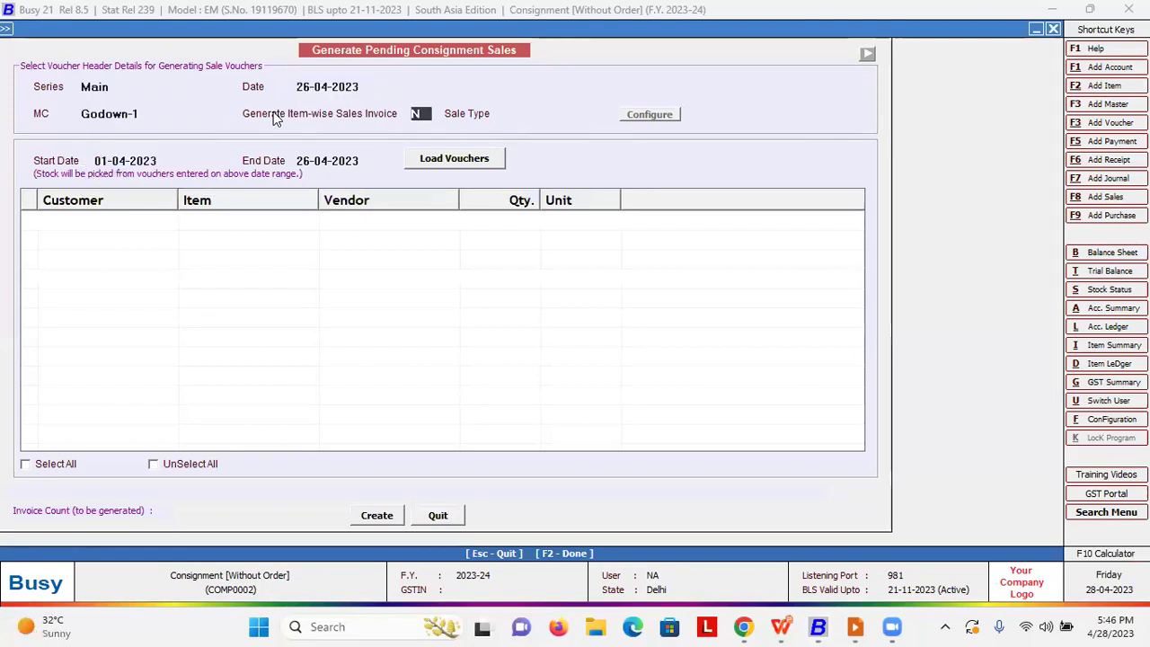
pyautogui.write('Y')
pyautogui.press('Return')
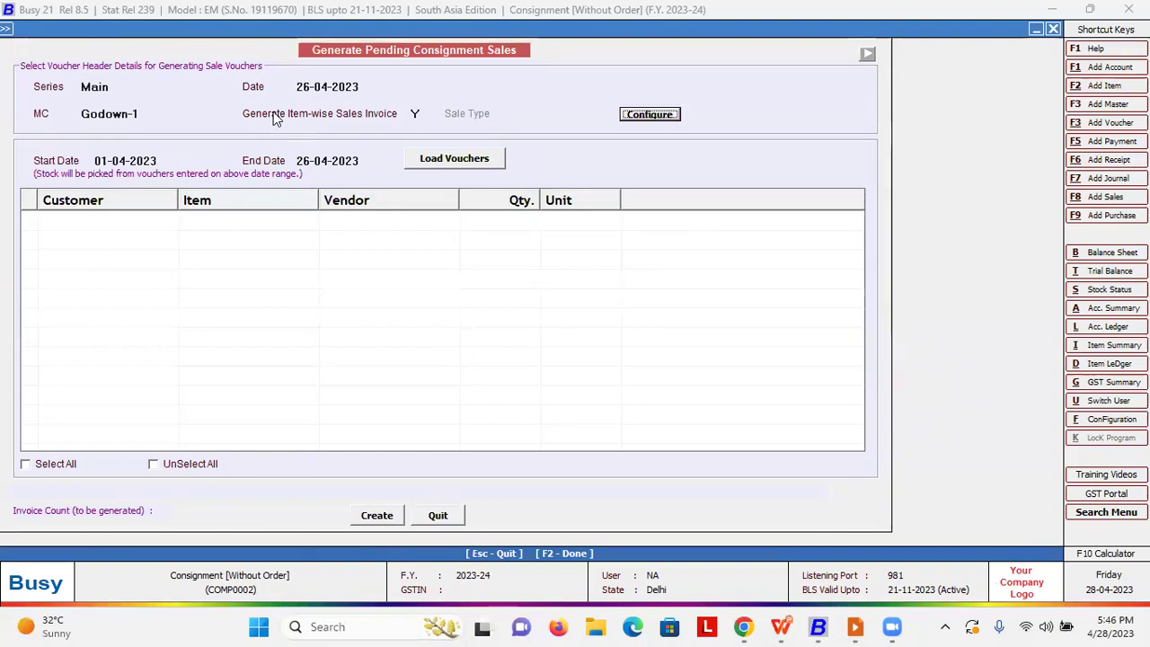
pyautogui.click(414, 111)
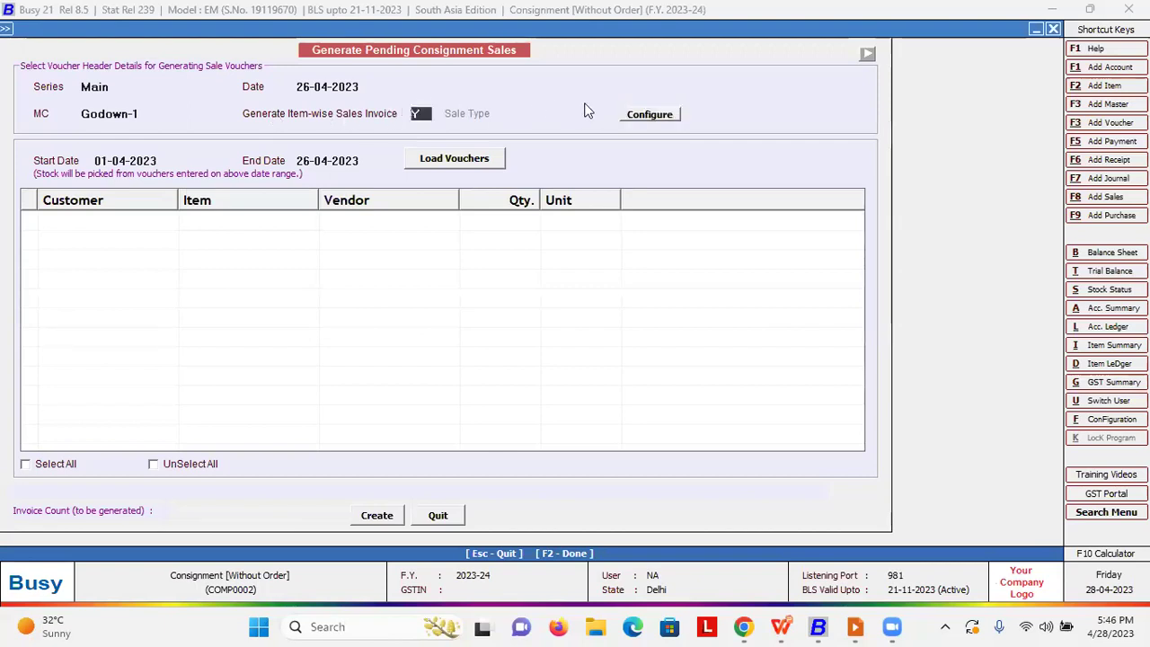
# Review the item-wise sale types configured for Onion and Potato and keep the configuration
pyautogui.click(634, 117)
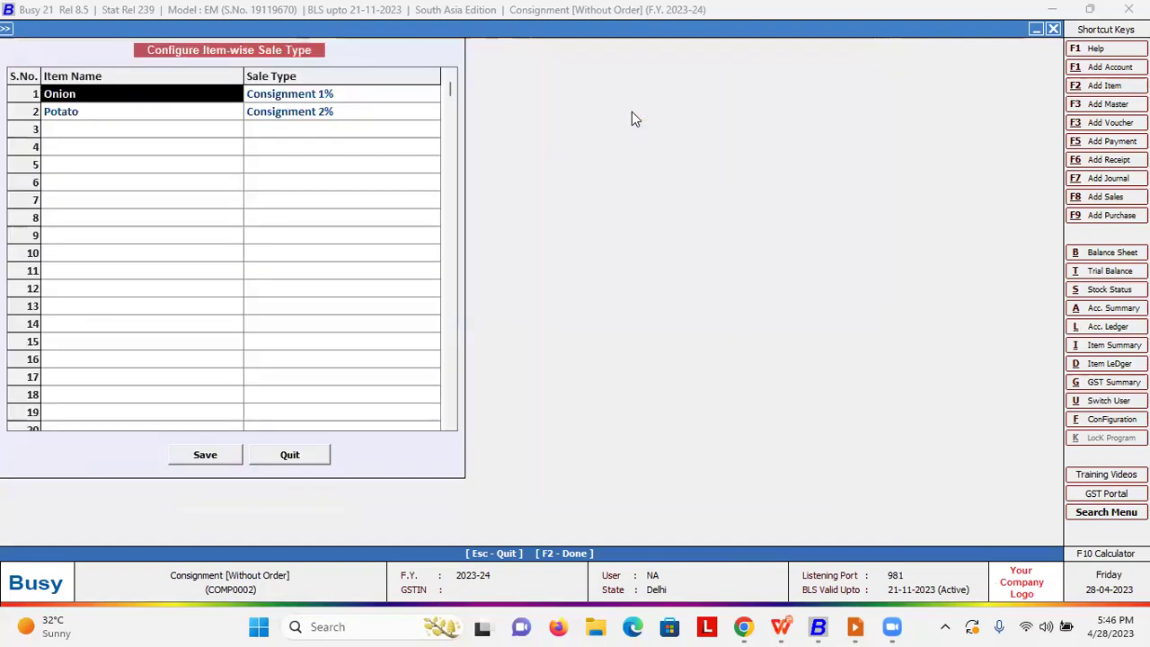
pyautogui.press('Return')
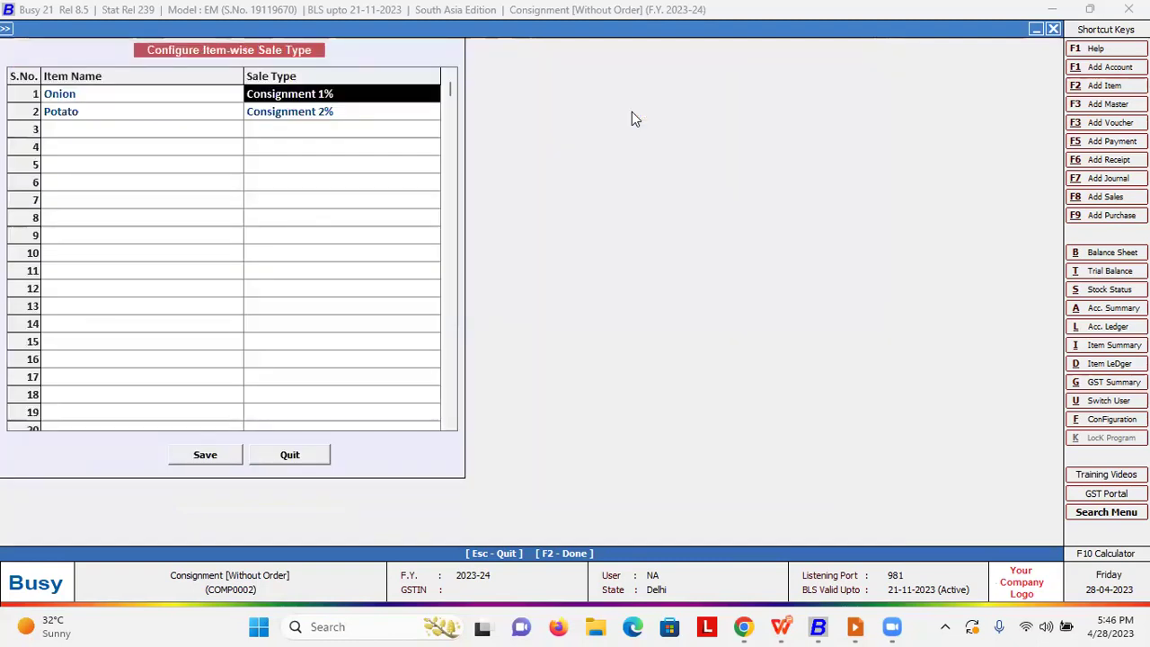
pyautogui.press('Down')
pyautogui.press('Left')
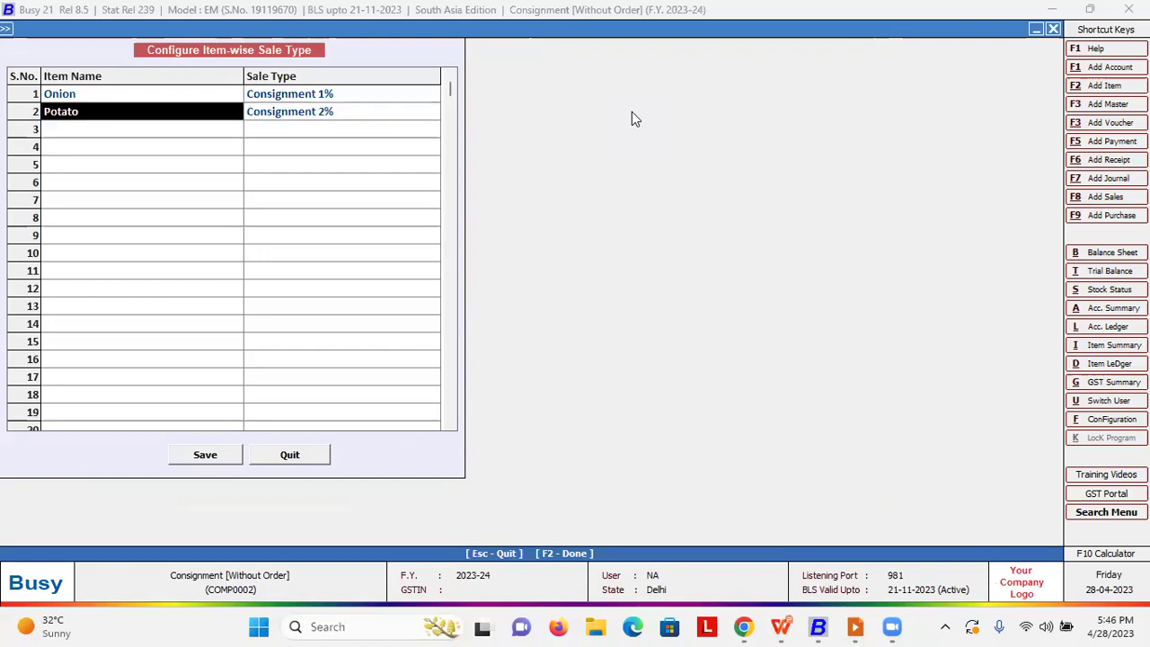
pyautogui.press('Return')
pyautogui.press('Up')
pyautogui.press('Down')
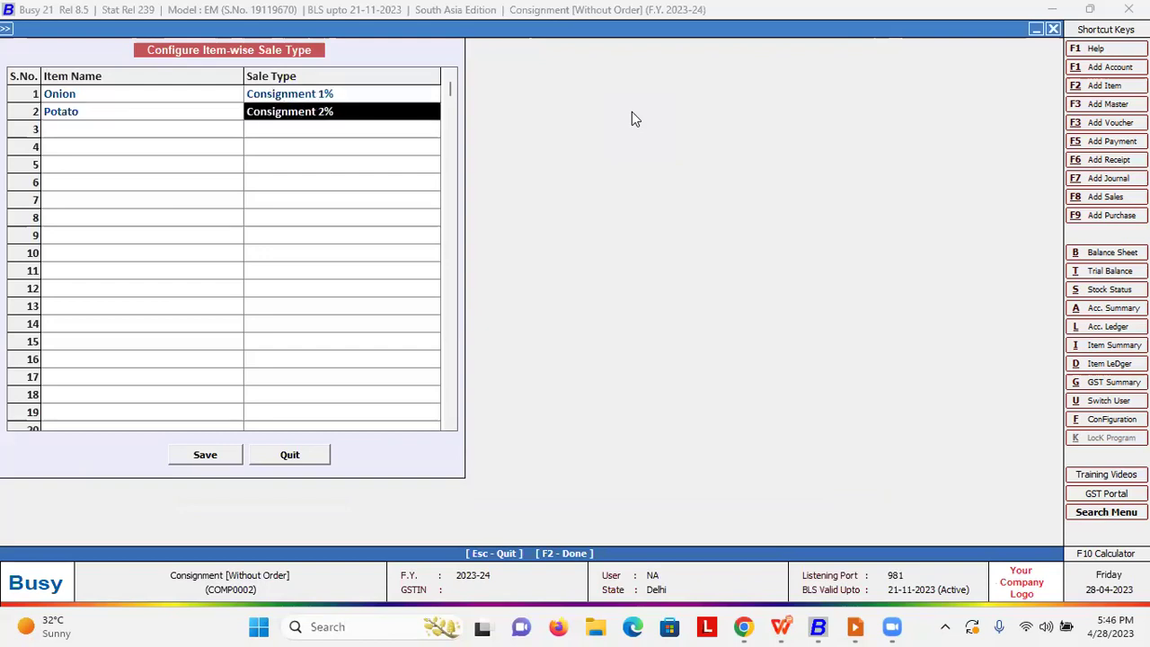
pyautogui.press('Left')
pyautogui.press('Down')
pyautogui.press('Return')
pyautogui.press('Up')
pyautogui.press('Left')
pyautogui.press('Down')
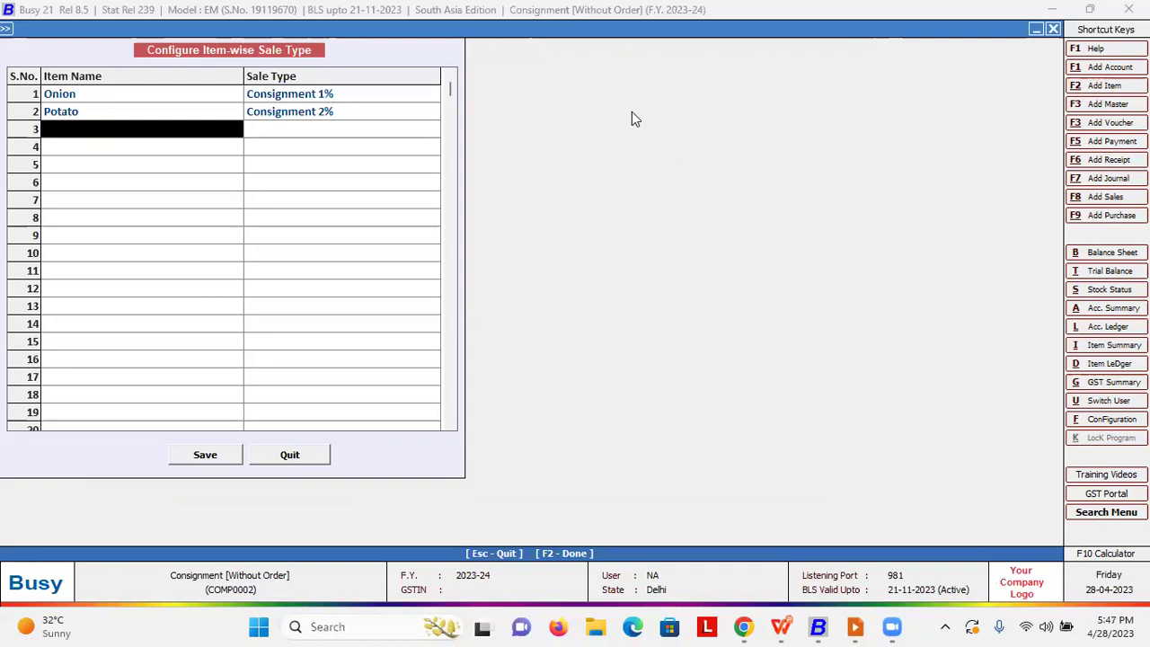
pyautogui.press('F2')
# Load the pending vouchers from 01-04-2023 to 26-04-2023 and create sales invoices for all the loaded stock
pyautogui.press('Return')
pyautogui.press('Return')
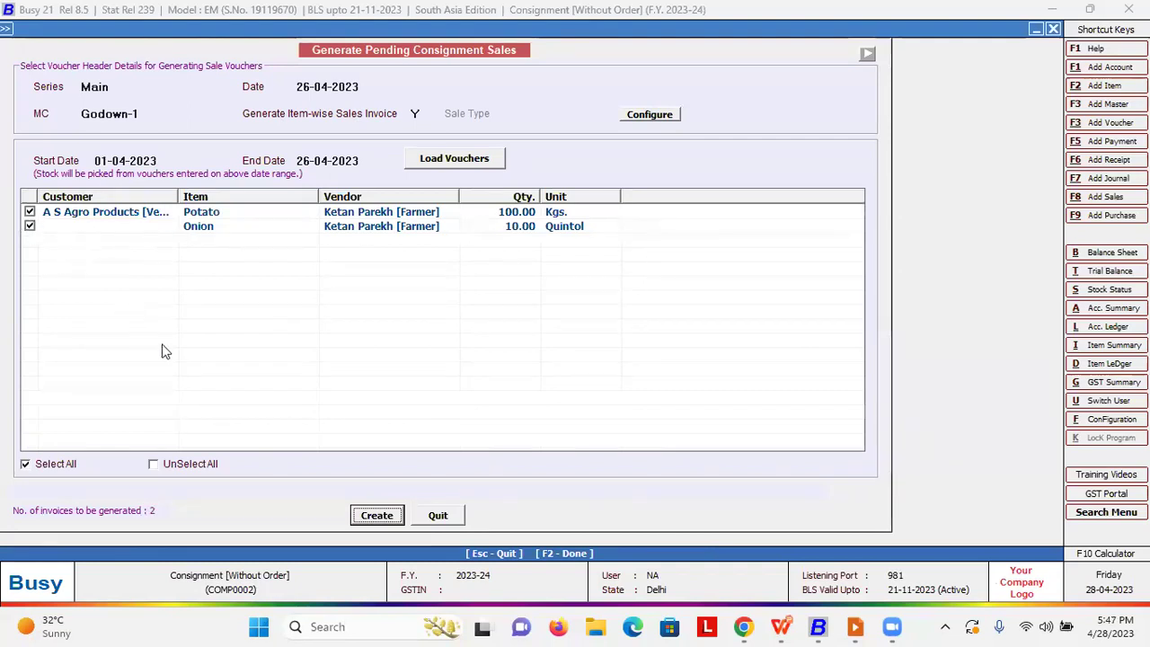
pyautogui.click(388, 522)
pyautogui.click(615, 348)
pyautogui.press('Return')
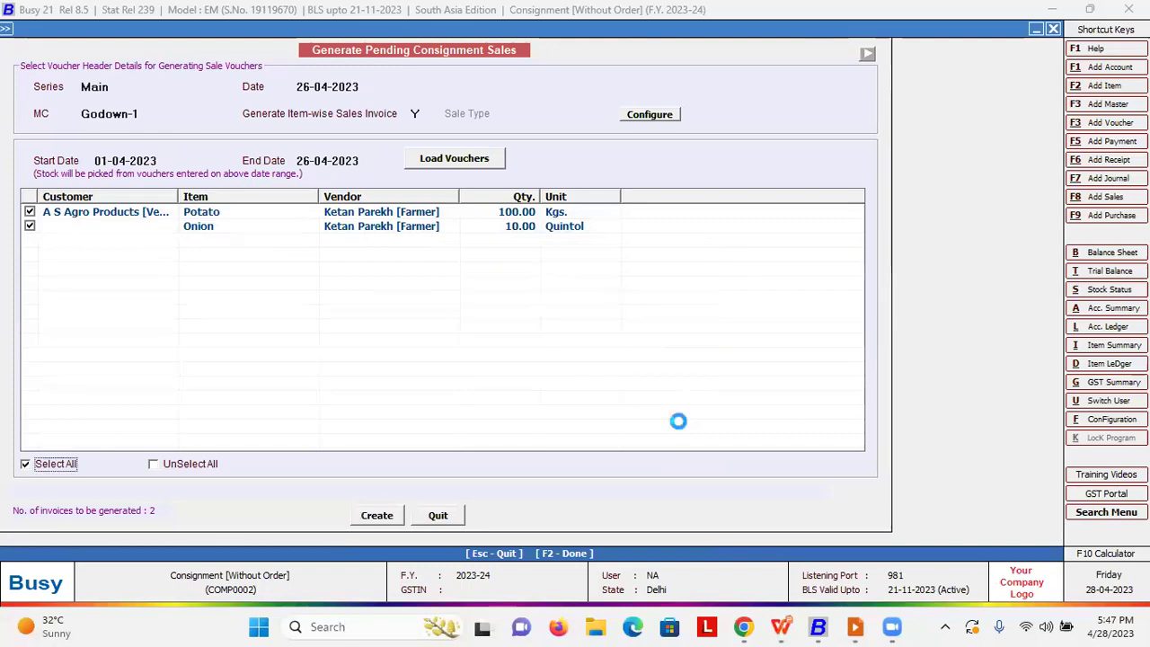
pyautogui.press('Escape')
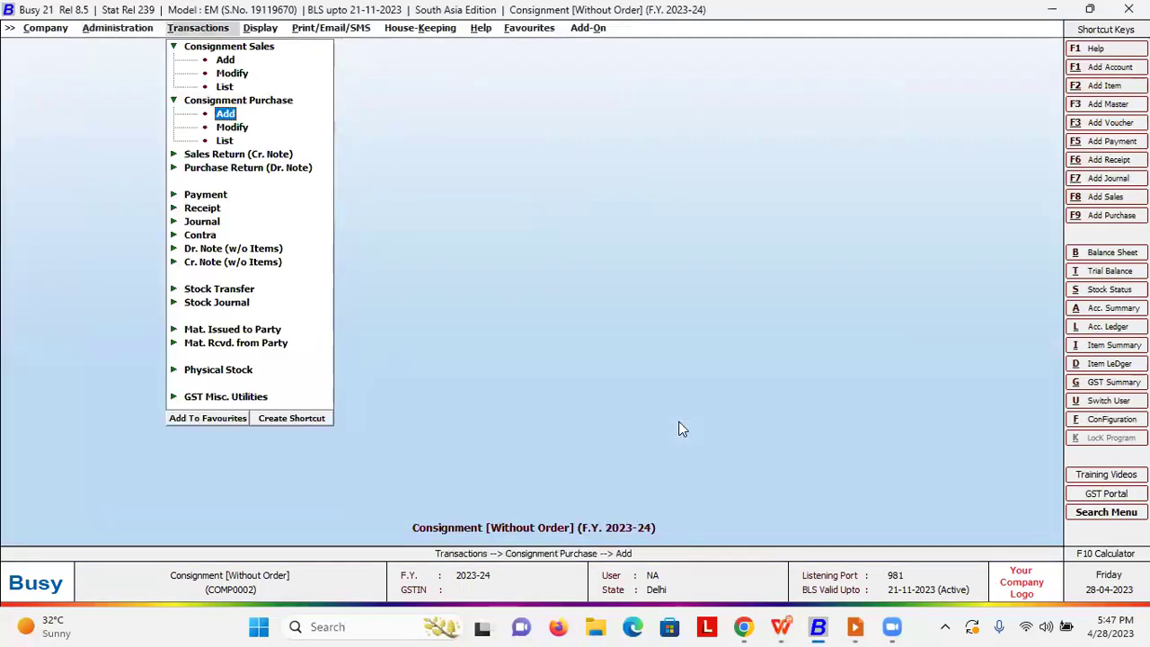
# List the consignment sales vouchers and look through them down to the latest entries
pyautogui.press('Up')
pyautogui.press('Up')
pyautogui.press('Return')
pyautogui.press('Escape')
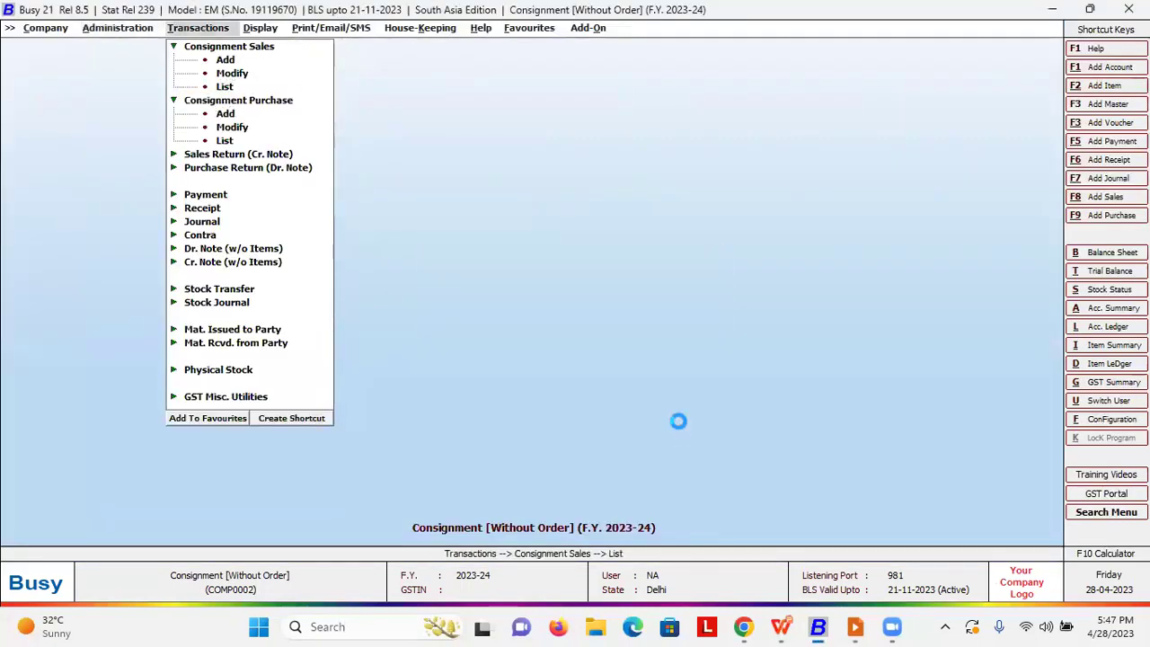
pyautogui.press('Return')
pyautogui.press('F2')
pyautogui.press('Down')
pyautogui.press('Down')
pyautogui.press('Down')
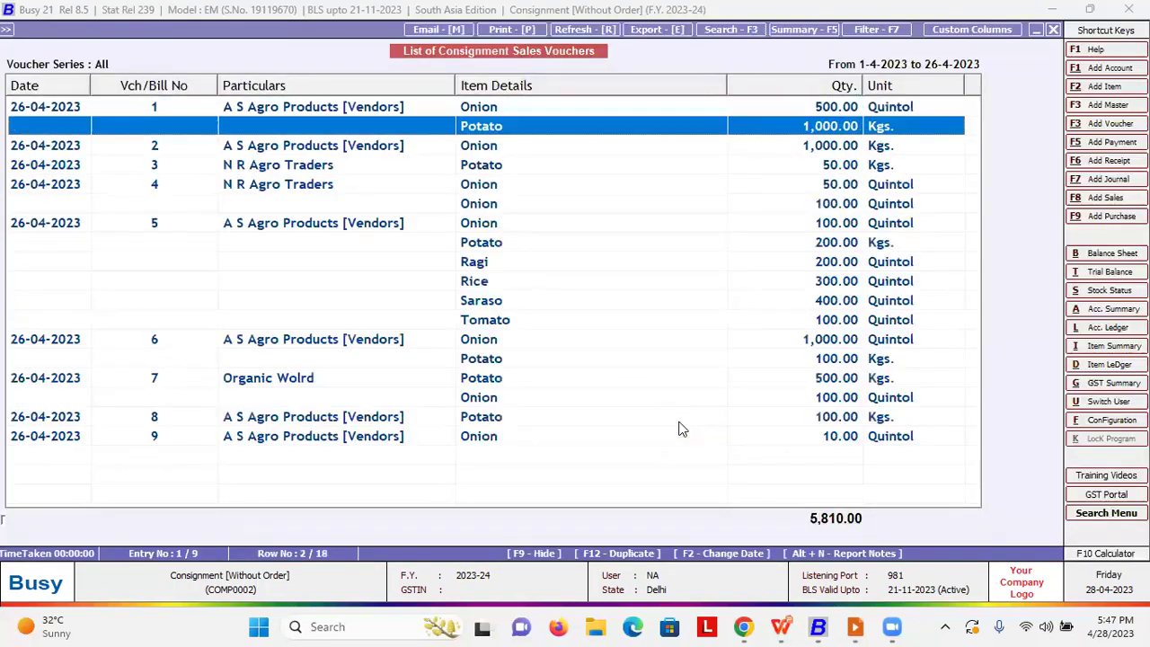
pyautogui.press('Down')
pyautogui.press('Down')
pyautogui.press('Down')
pyautogui.press('Down')
pyautogui.press('Down')
pyautogui.press('Down')
pyautogui.press('Down')
pyautogui.press('Down')
pyautogui.press('Down')
pyautogui.press('Down')
pyautogui.press('Down')
pyautogui.press('Down')
pyautogui.press('Down')
pyautogui.press('Down')
pyautogui.press('Down')
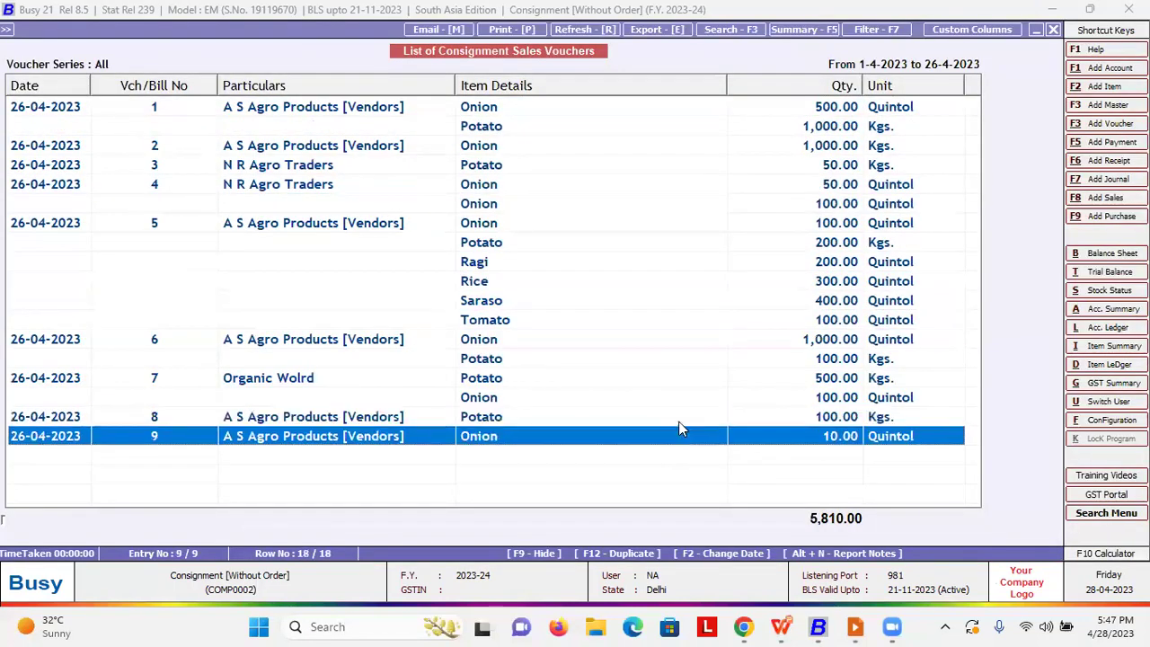
# Check the sale type and Mandi Tax rate in the generated Potato and Onion sales vouchers 8 and 9
pyautogui.press('Up')
pyautogui.press('Down')
pyautogui.press('Up')
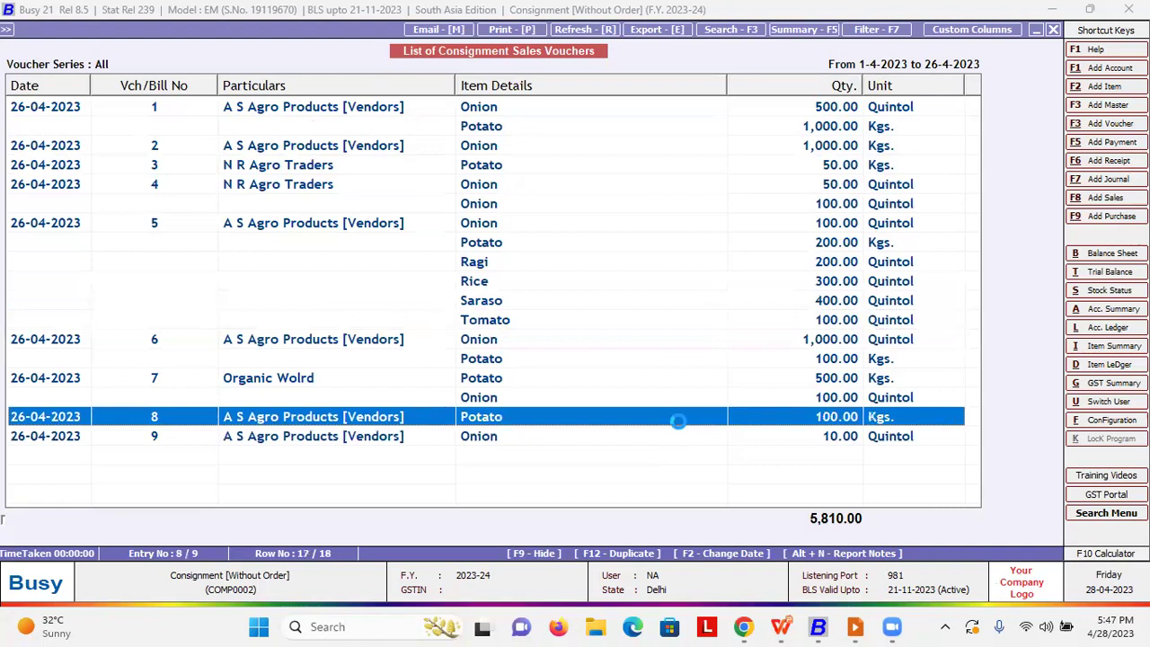
pyautogui.press('Return')
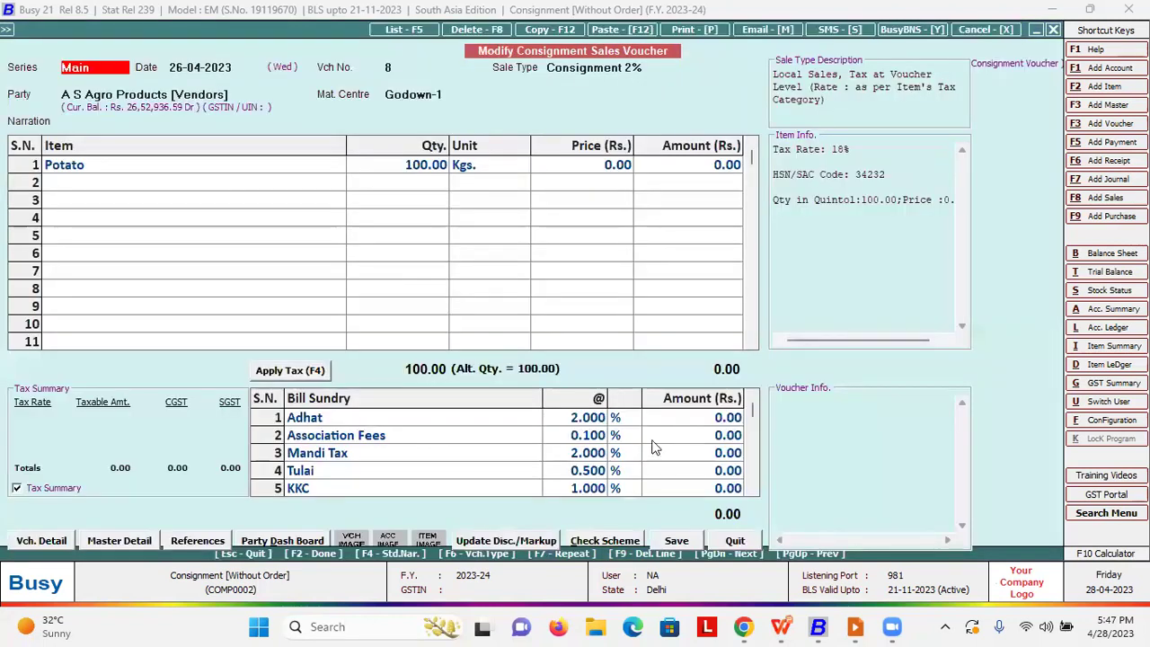
pyautogui.click(602, 453)
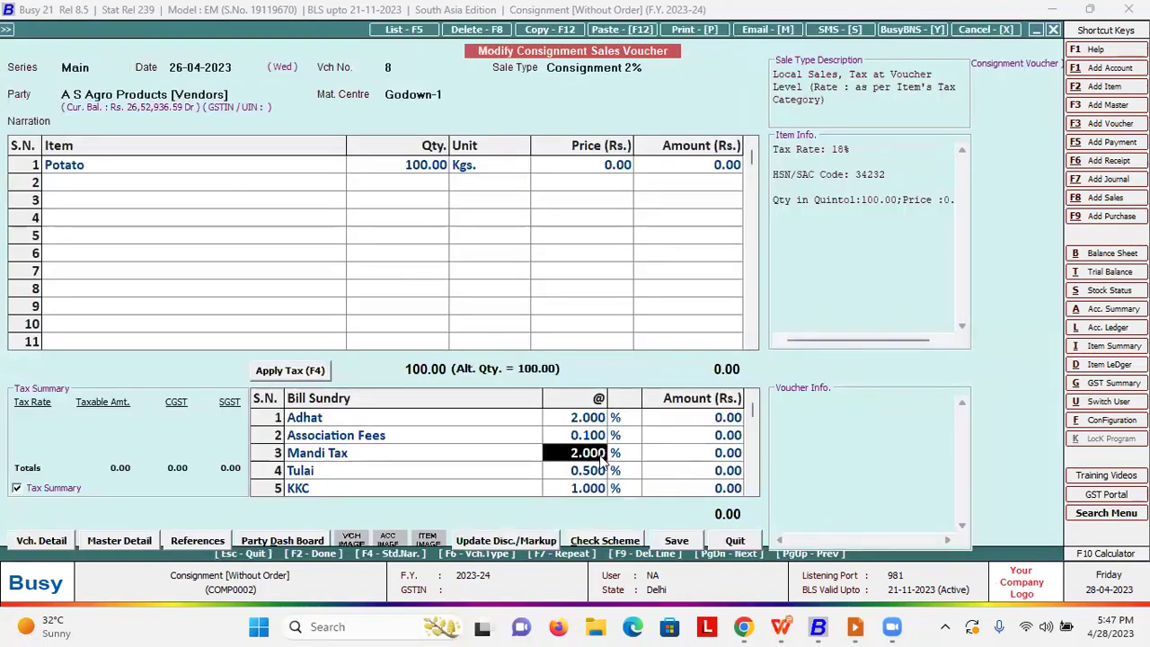
pyautogui.press('Escape')
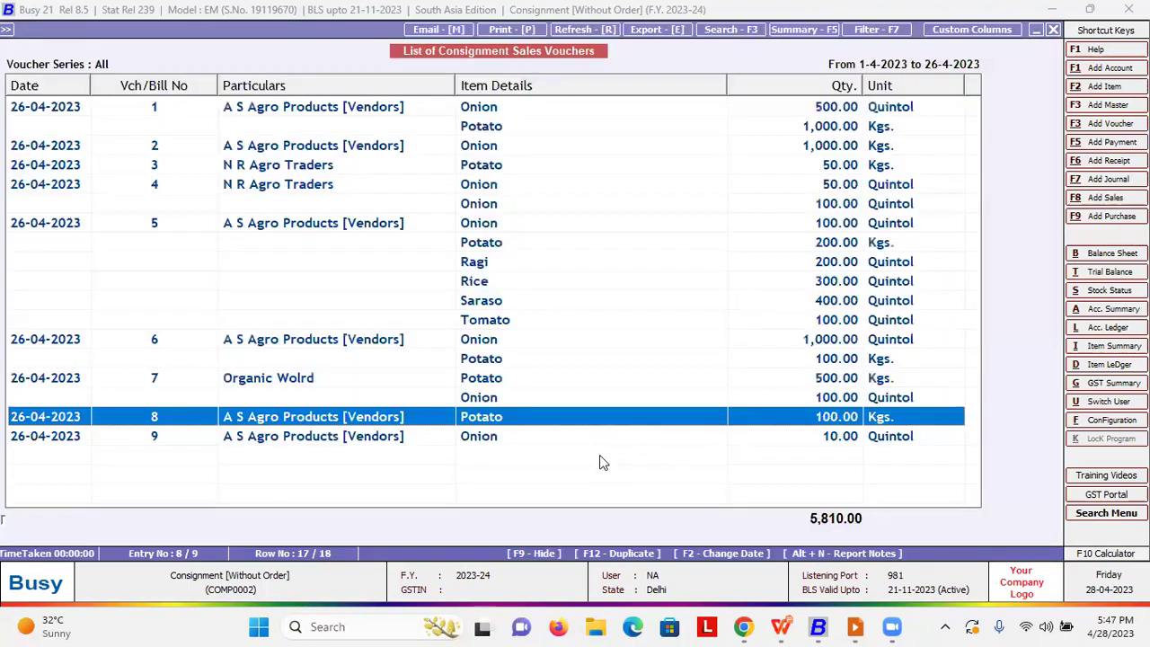
pyautogui.press('Down')
pyautogui.press('Return')
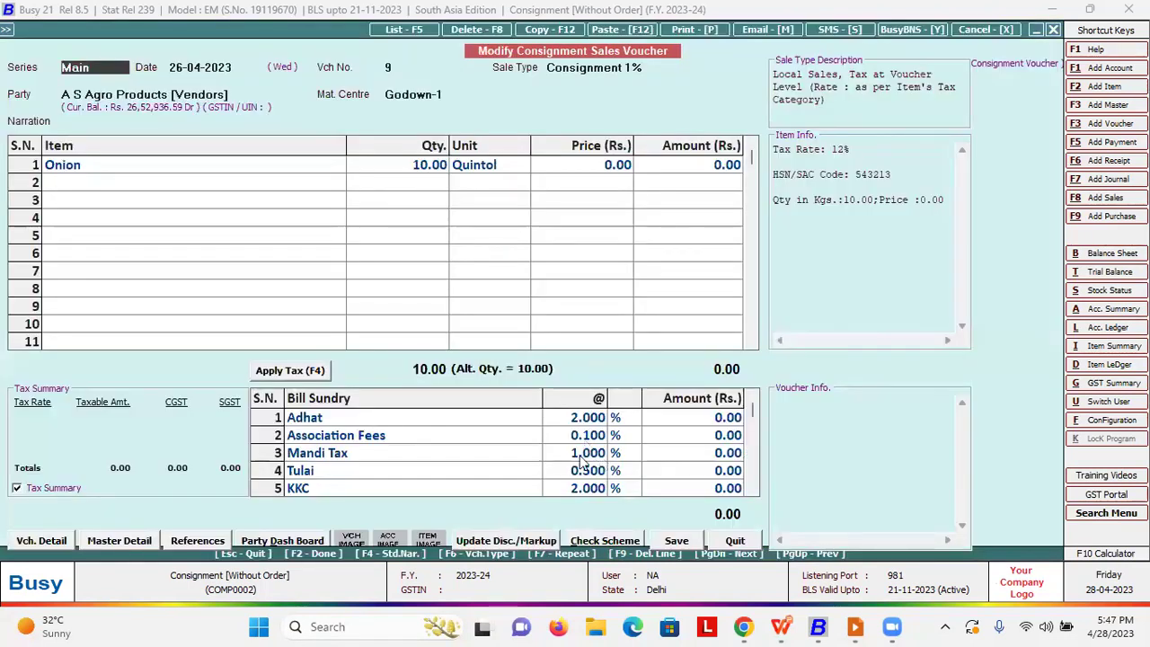
pyautogui.click(581, 462)
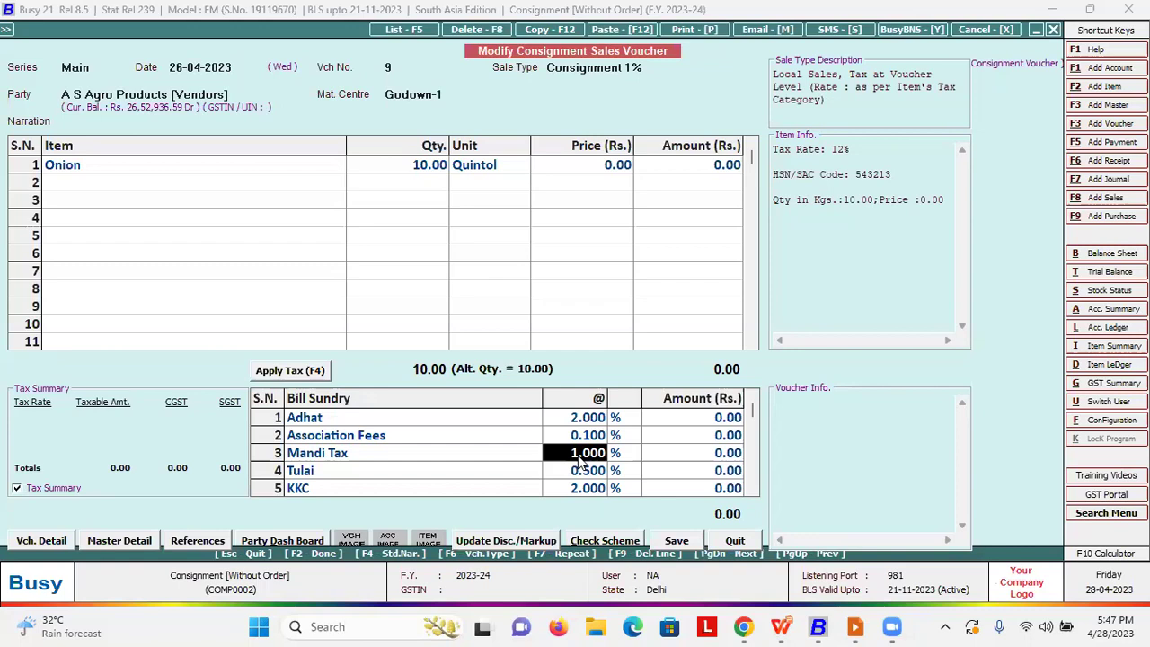
pyautogui.press('Escape')
pyautogui.press('Escape')
pyautogui.press('Escape')
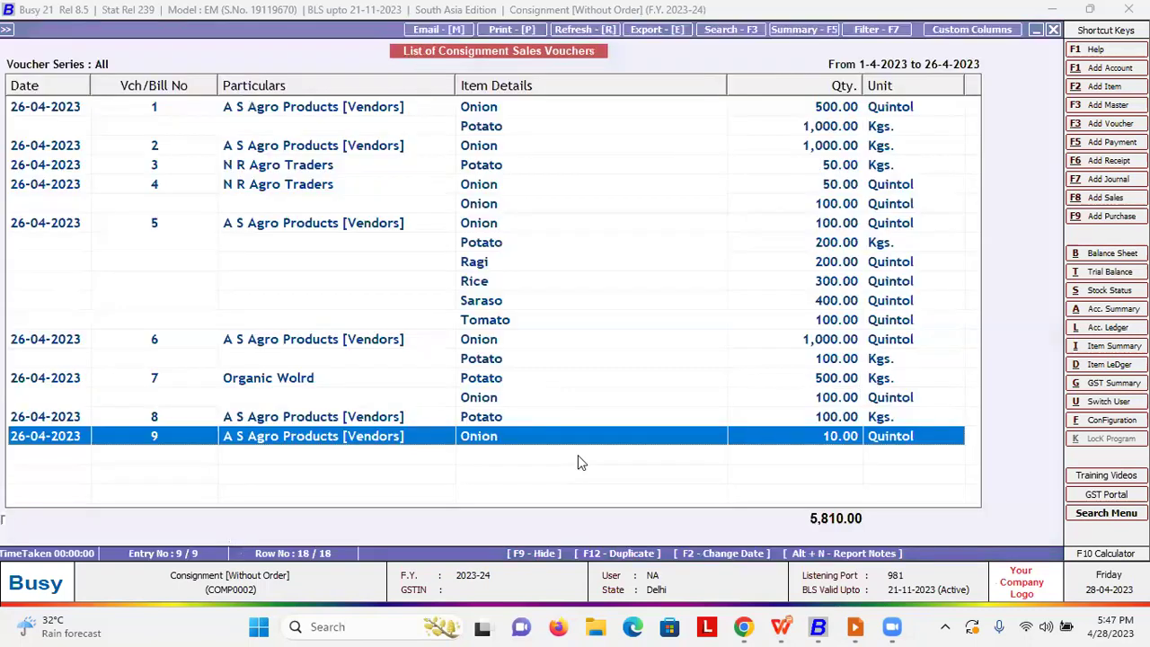
pyautogui.press('Escape')
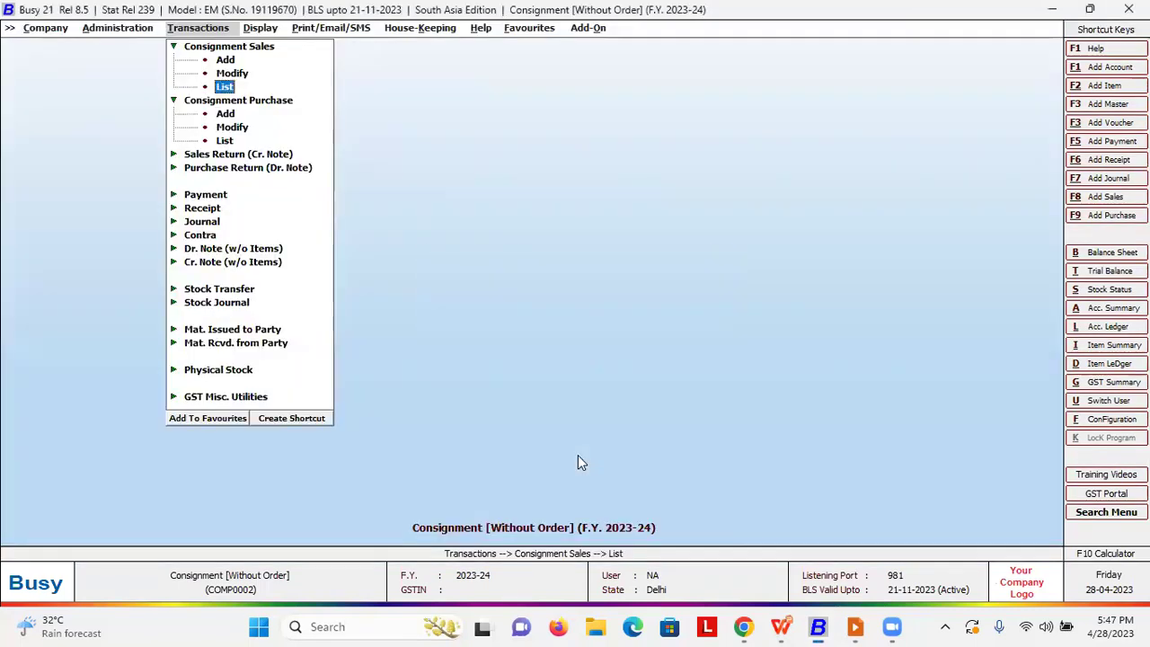
pyautogui.press('Left')
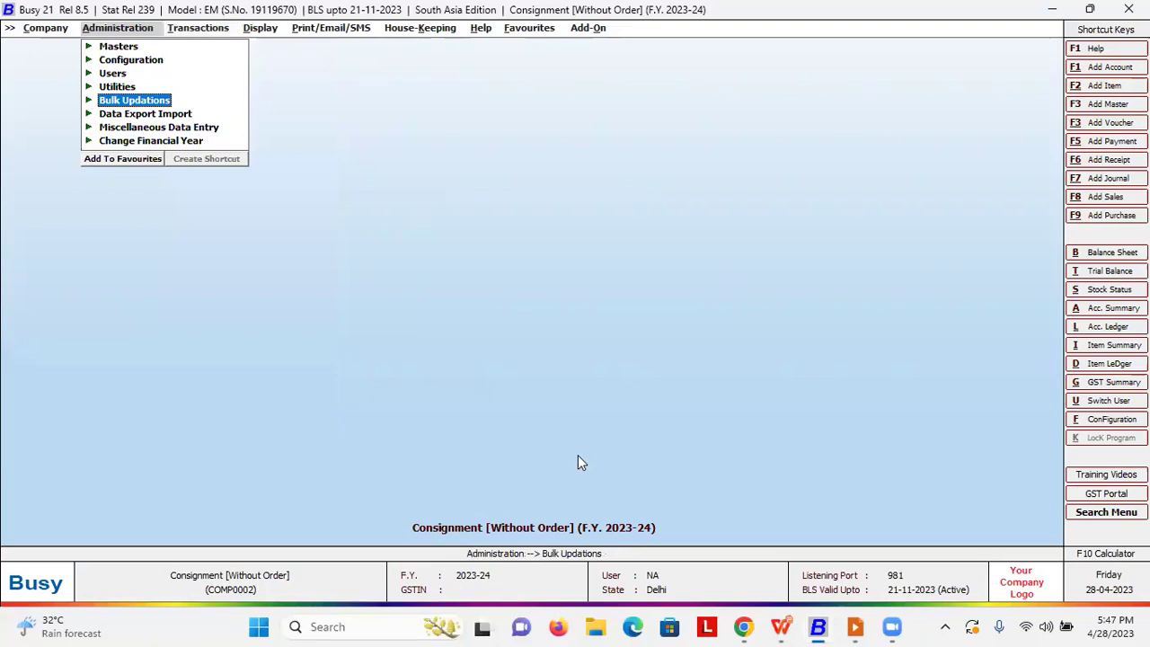
pyautogui.press('Up')
pyautogui.press('Up')
pyautogui.press('Up')
pyautogui.press('Return')
pyautogui.press('Down')
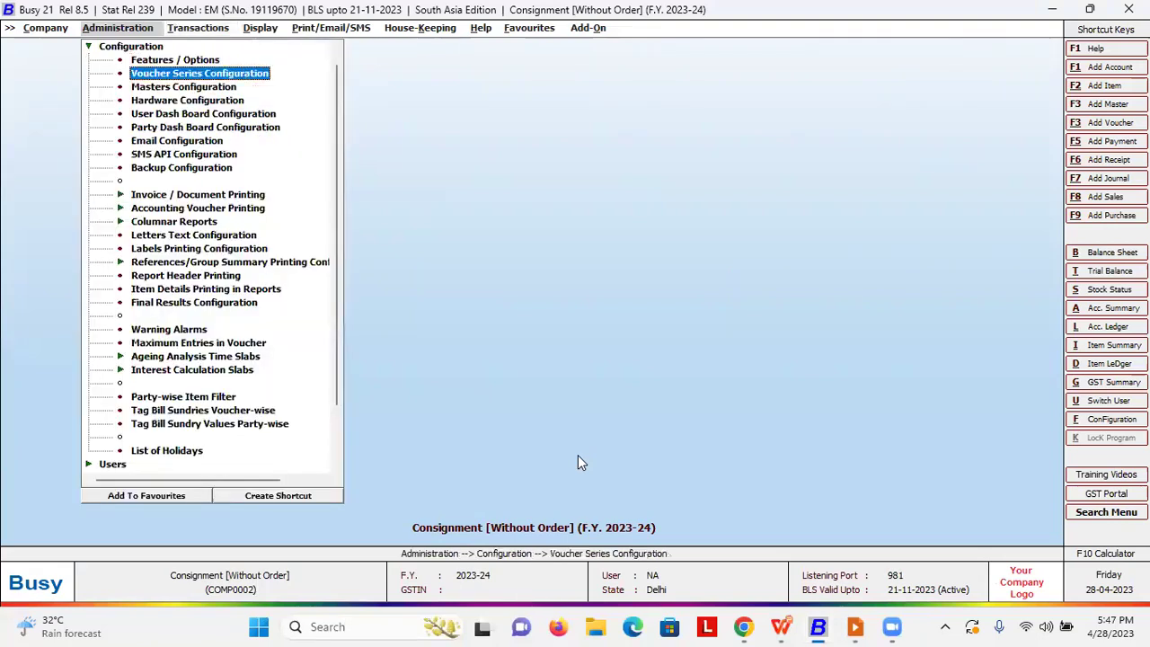
pyautogui.press('Left')
# Open the Bulk Payments for Consignment utility
pyautogui.press('Down')
pyautogui.press('Down')
pyautogui.press('Down')
pyautogui.press('Return')
pyautogui.press('Down')
pyautogui.press('Down')
pyautogui.press('Down')
pyautogui.press('Down')
pyautogui.press('Down')
pyautogui.press('Down')
pyautogui.press('Down')
pyautogui.press('Down')
pyautogui.press('Down')
pyautogui.press('Down')
pyautogui.press('Down')
pyautogui.press('Down')
pyautogui.press('Down')
pyautogui.press('Down')
pyautogui.press('Down')
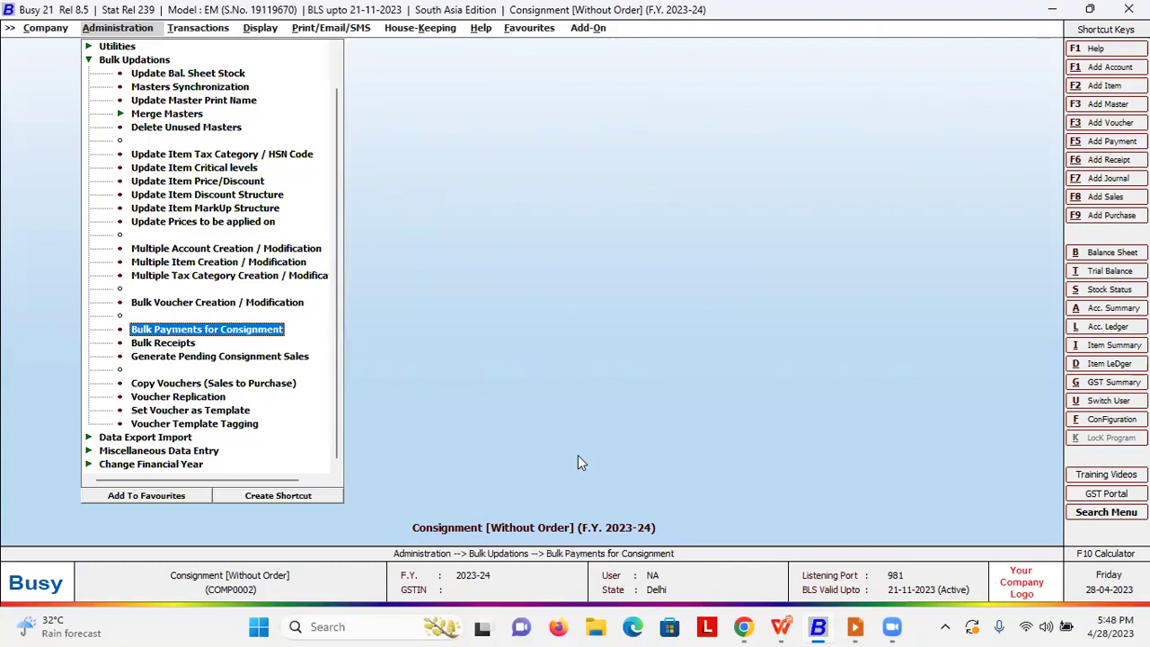
pyautogui.press('Return')
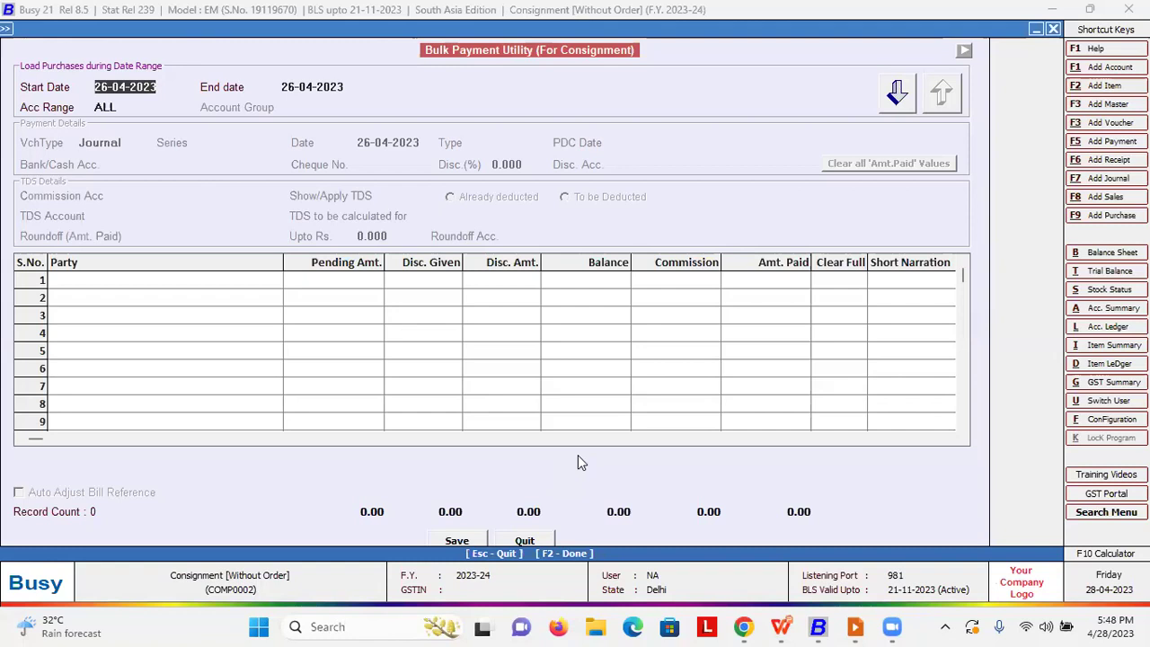
pyautogui.press('Return')
pyautogui.press('Return')
pyautogui.press('Return')
pyautogui.press('Return')
pyautogui.press('Escape')
pyautogui.press('Return')
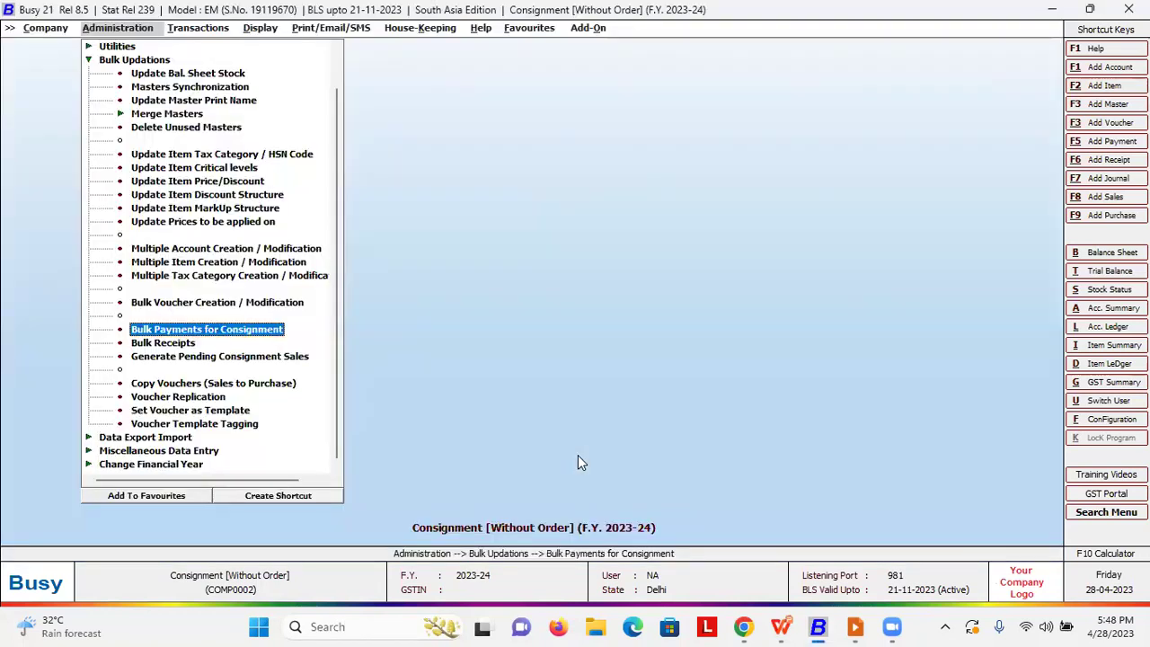
pyautogui.press('Return')
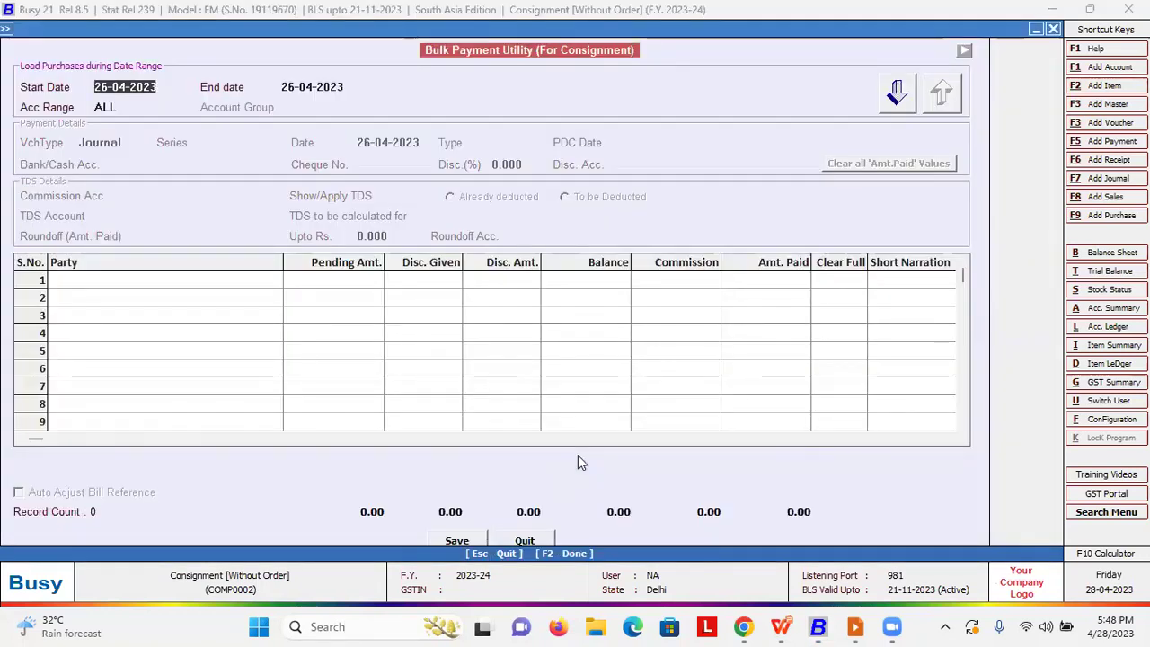
# Load the consignment purchases dated 26-04-2023 to 26-04-2023 for all accounts
pyautogui.press('Return')
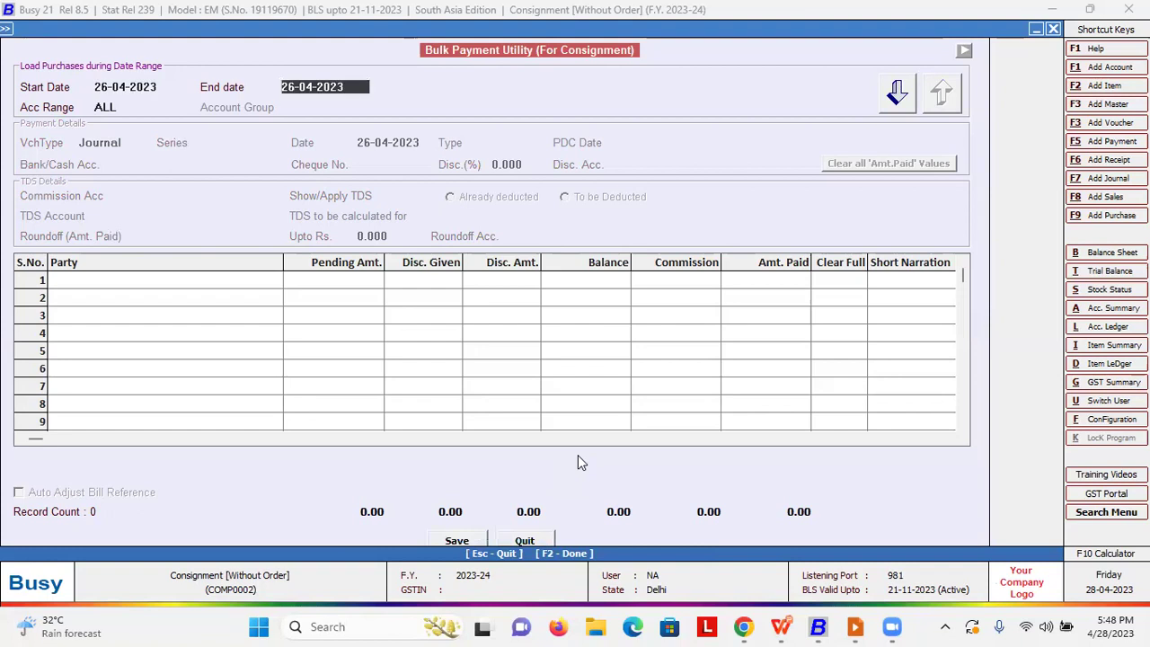
pyautogui.press('Return')
pyautogui.press('Return')
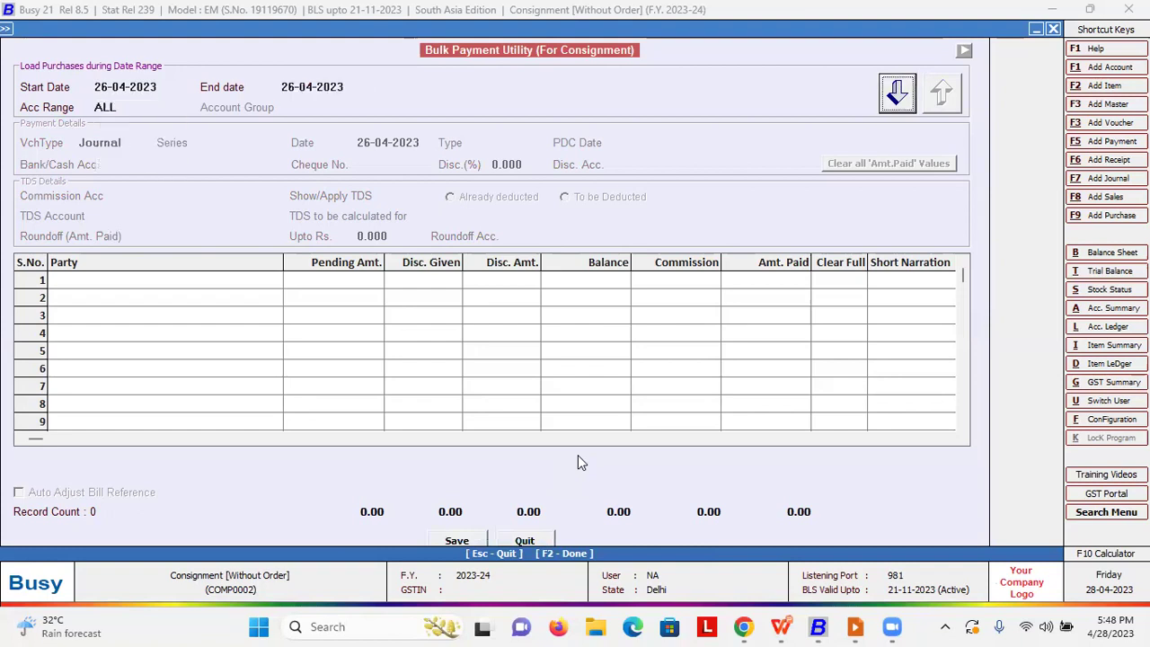
pyautogui.press('Return')
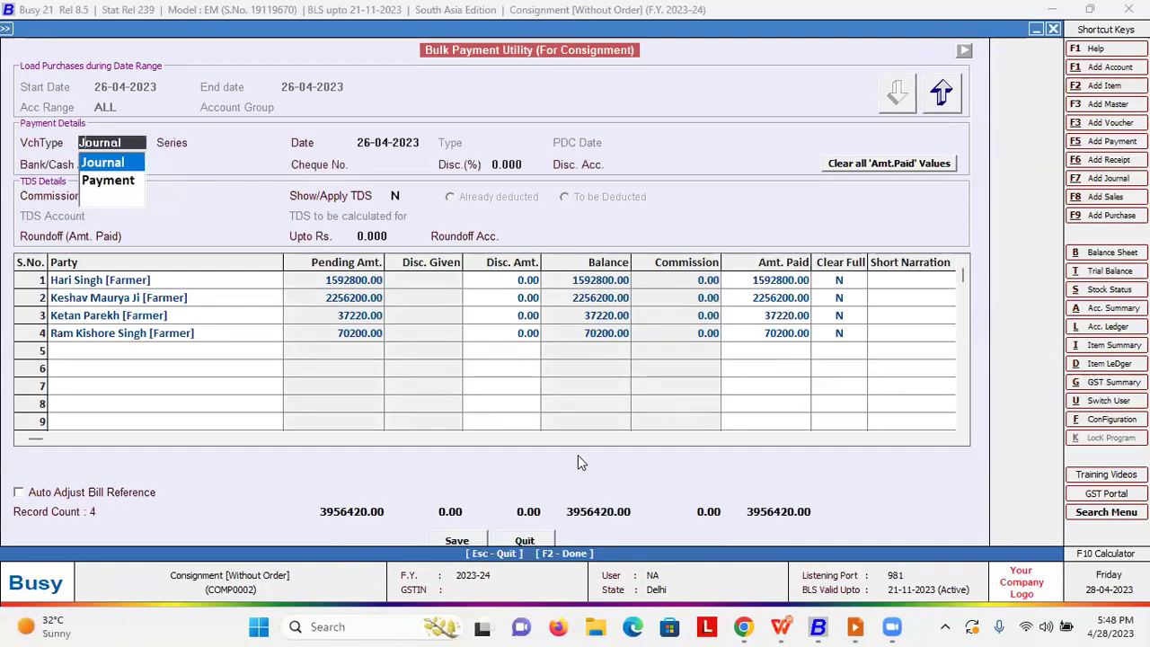
# Set the payment details to voucher type Payment, series Main and date 26-04-2023
pyautogui.press('Down')
pyautogui.press('Return')
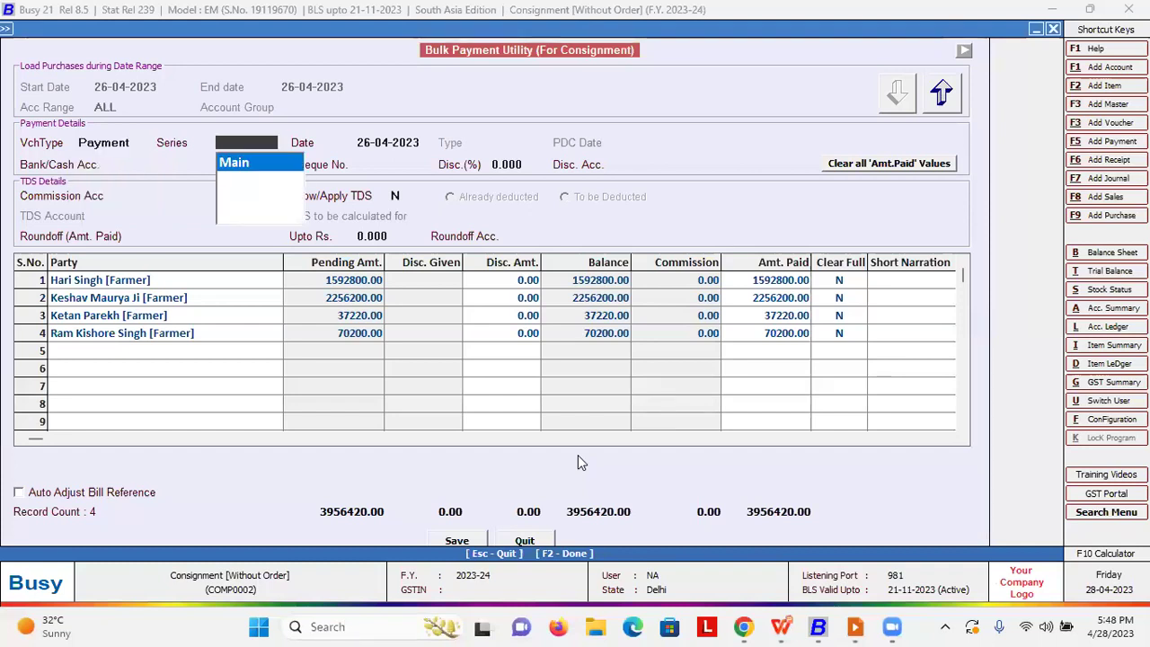
pyautogui.press('Return')
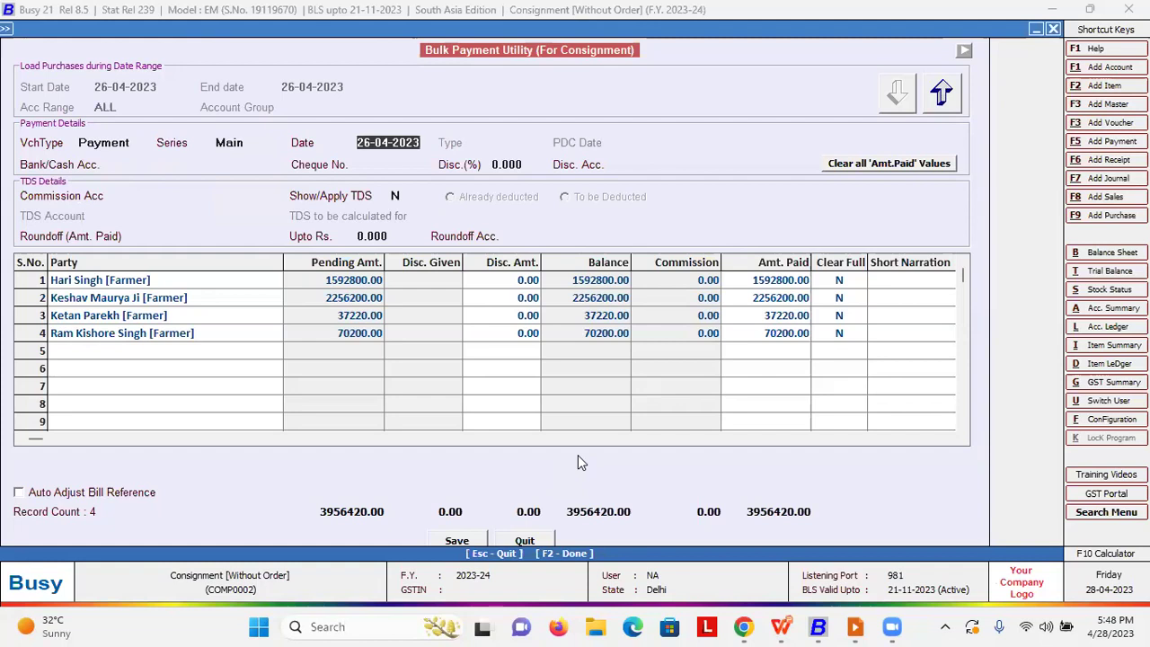
pyautogui.press('Return')
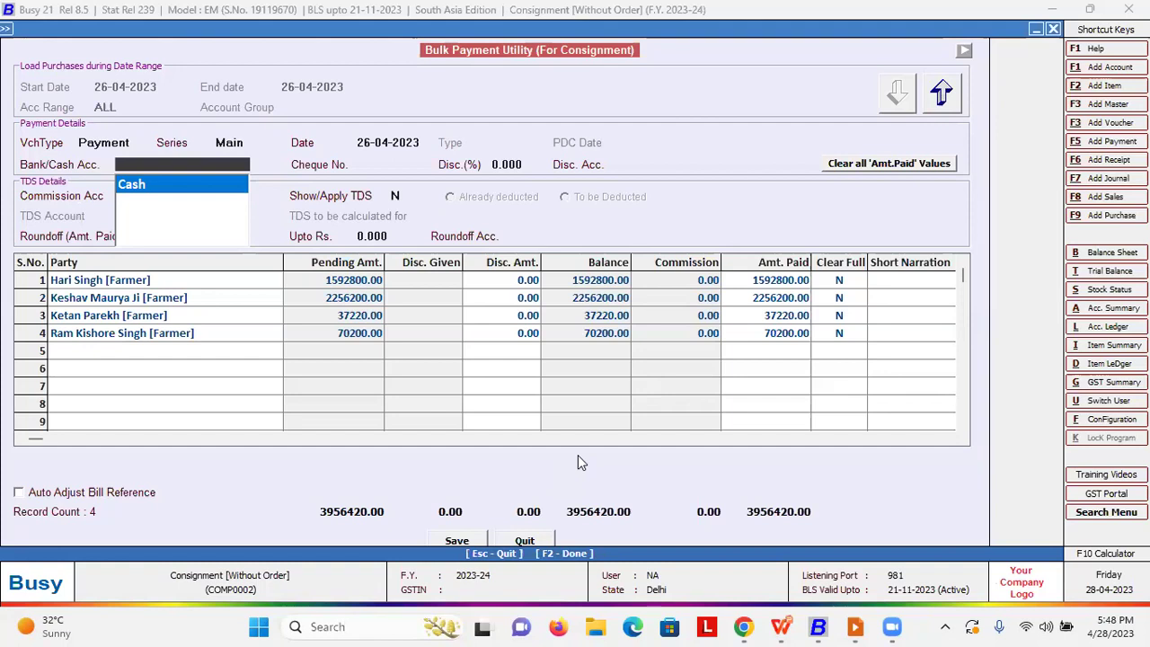
# Start a new account master for the bank/cash account with the name and print name SBI BANK
pyautogui.hotkey('alt', 'F1')
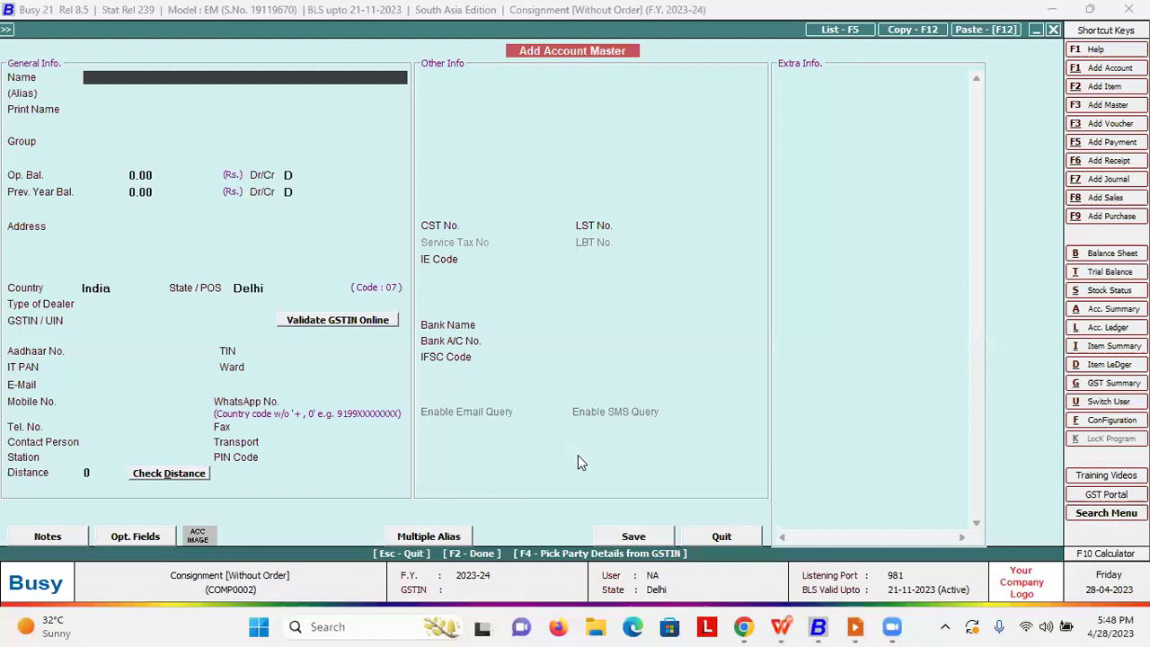
pyautogui.write('SBI BANJ')
pyautogui.press('Return')
pyautogui.press('Return')
pyautogui.press('Return')
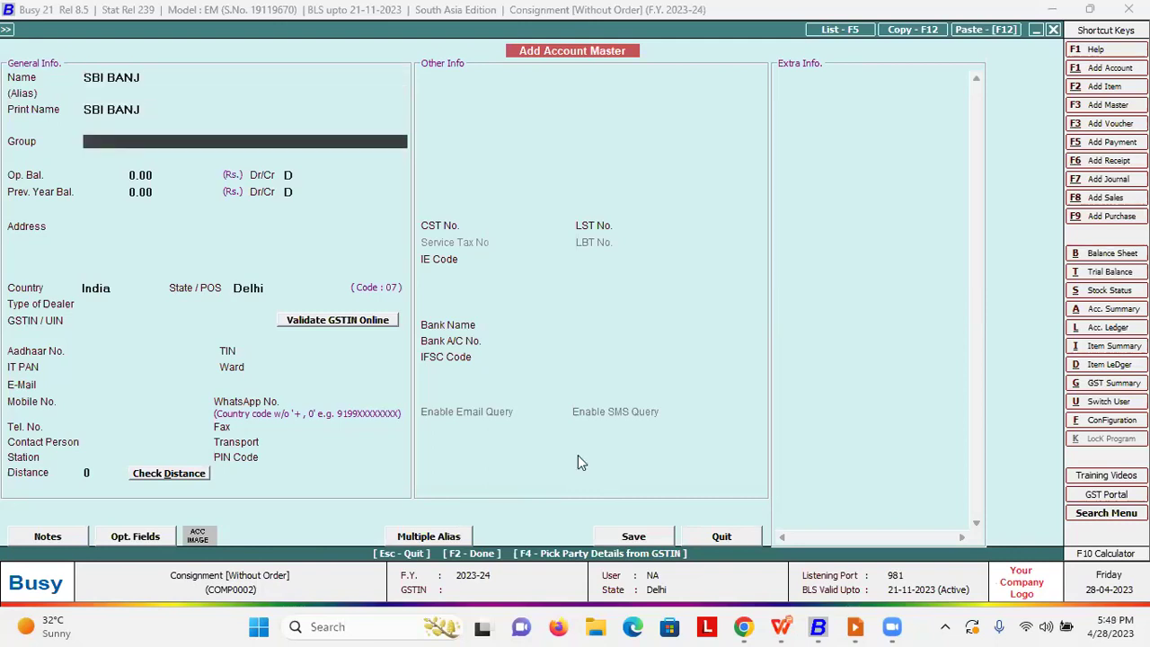
pyautogui.press('Up')
pyautogui.press('Up')
pyautogui.click(177, 80)
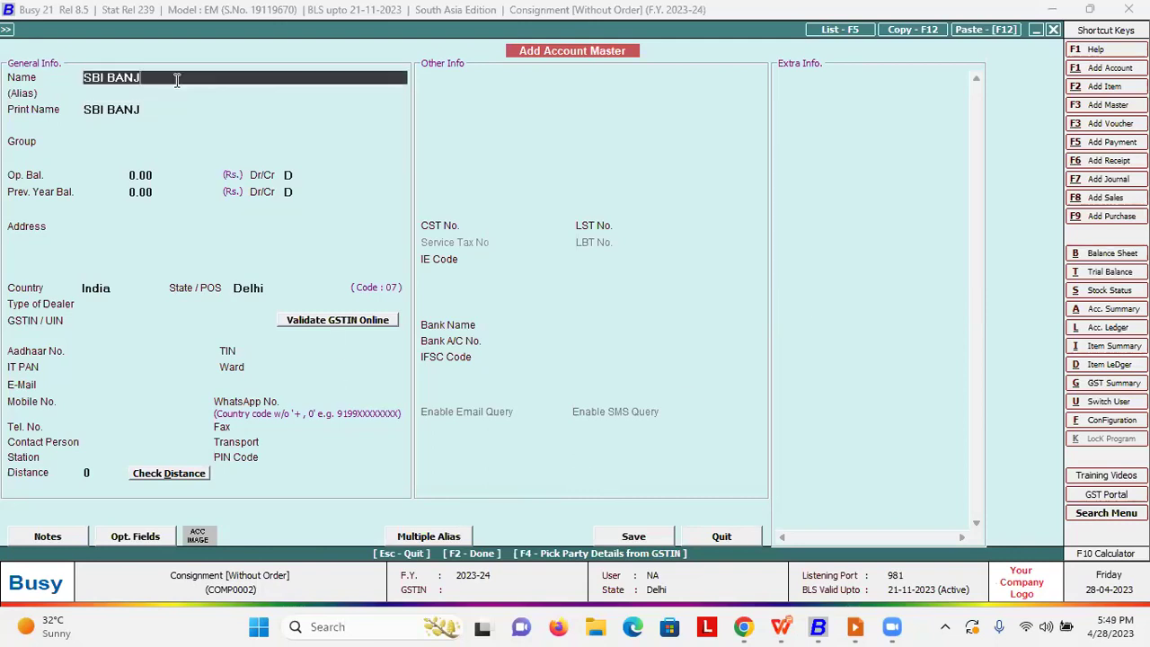
pyautogui.press('BackSpace')
pyautogui.write('K')
pyautogui.press('Return')
pyautogui.press('Return')
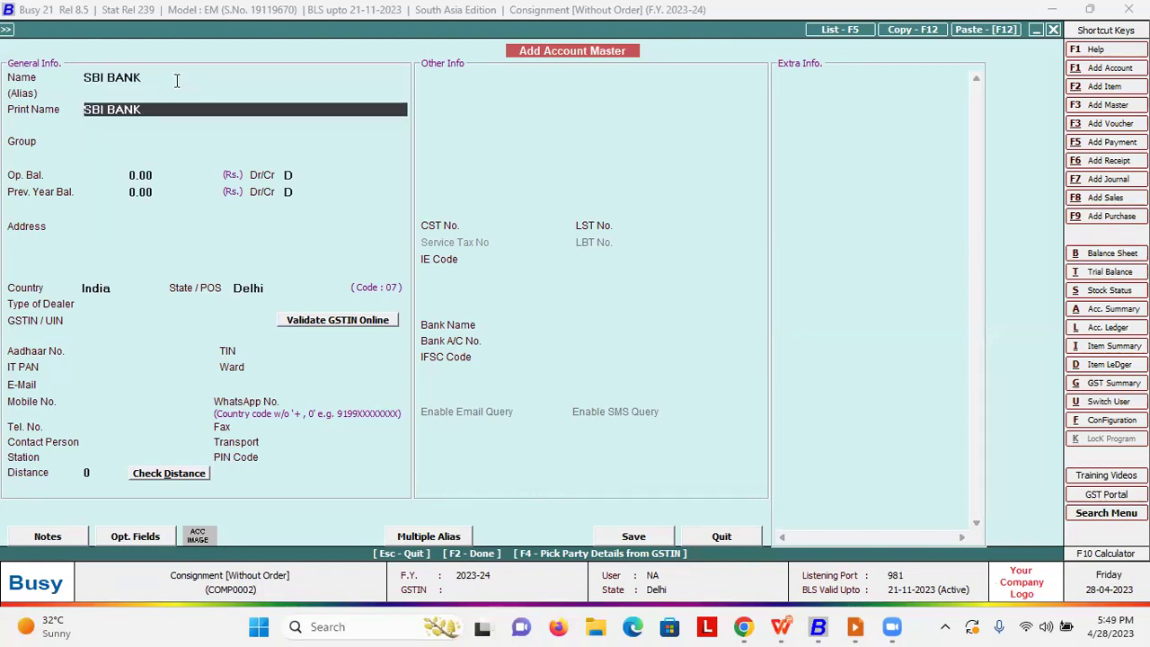
# Assign the SBI BANK account to the bank account group and save it
pyautogui.press('Return')
pyautogui.write('ba')
pyautogui.press('Return')
pyautogui.press('F2')
pyautogui.press('F2')
# Use SBI BANK as the bank/cash account and enter cheque number 132232323 for the payments
pyautogui.press('Return')
pyautogui.press('Return')
pyautogui.hotkey('shift', 'Tab')
pyautogui.write('132232323')
pyautogui.hotkey('shift', 'Tab')
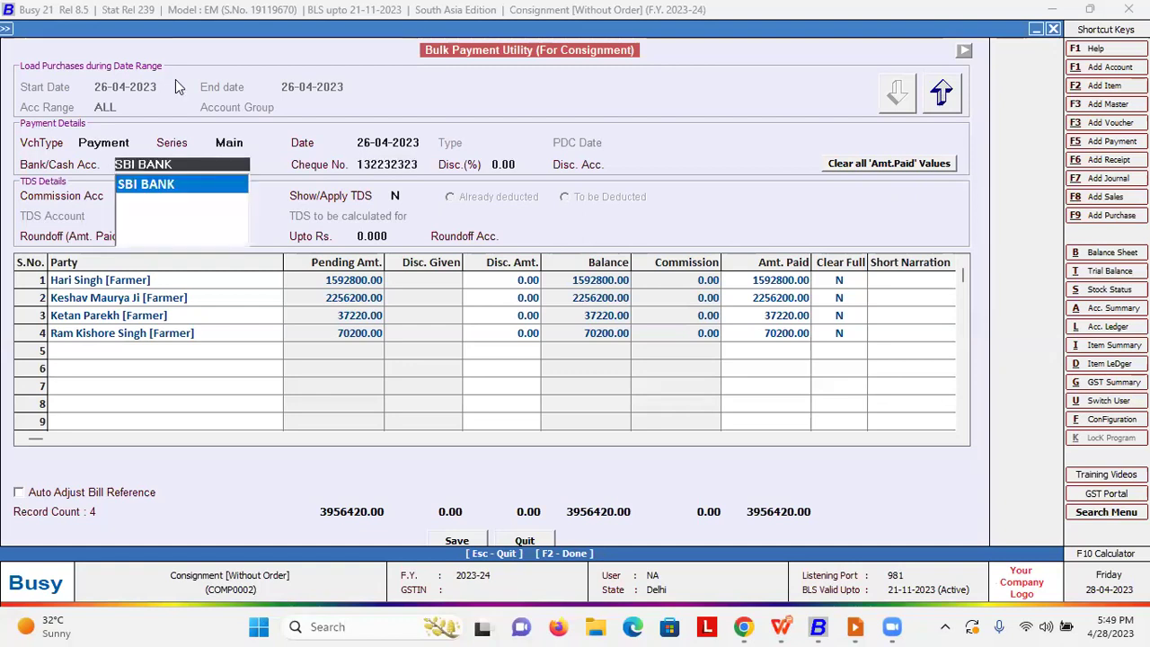
pyautogui.press('Return')
pyautogui.press('Return')
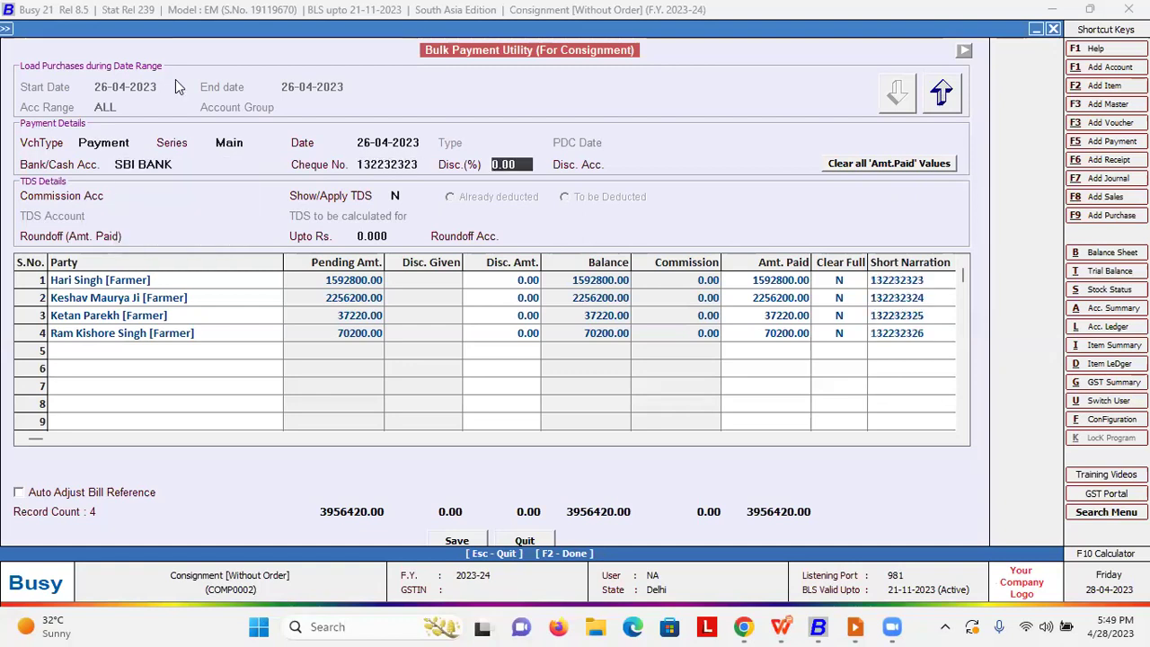
# Keep the discount at 0.00%, choose Discount as discount account and Commission on Sales as commission account, and leave TDS at N
pyautogui.press('Return')
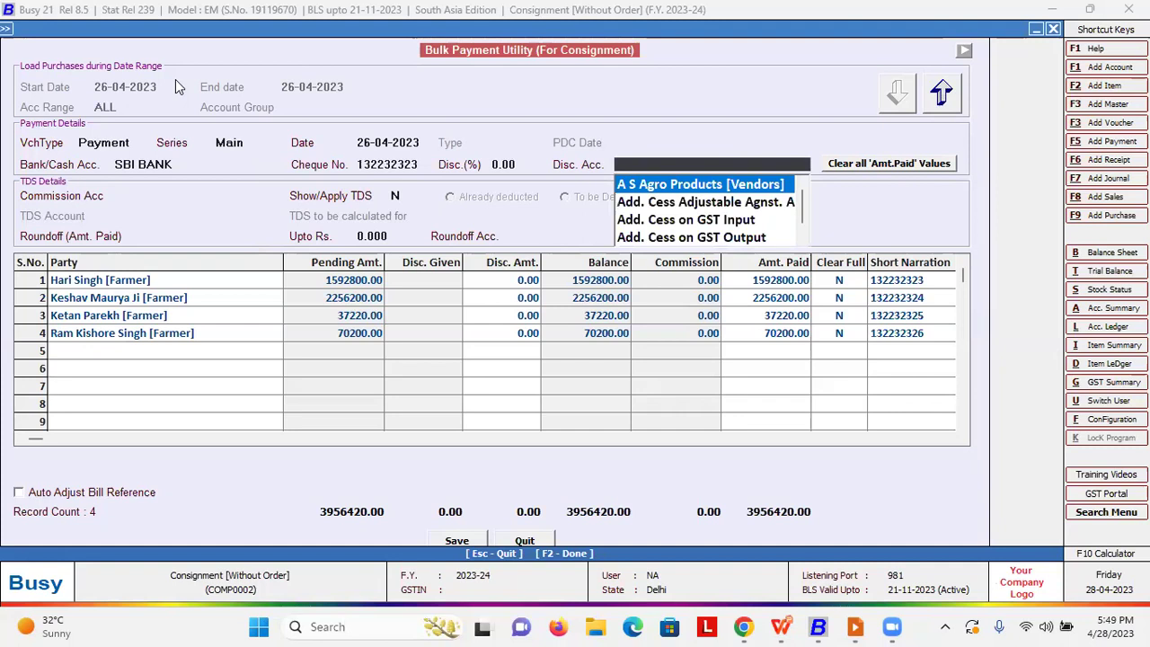
pyautogui.write('DIC')
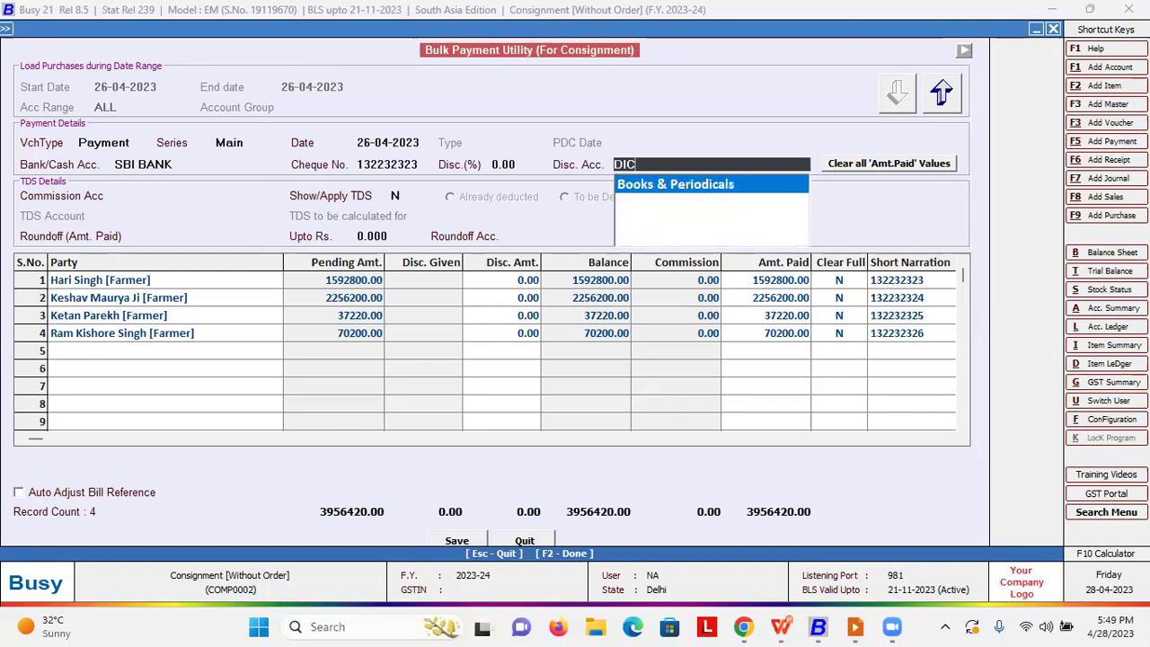
pyautogui.press('BackSpace')
pyautogui.write('S')
pyautogui.press('Return')
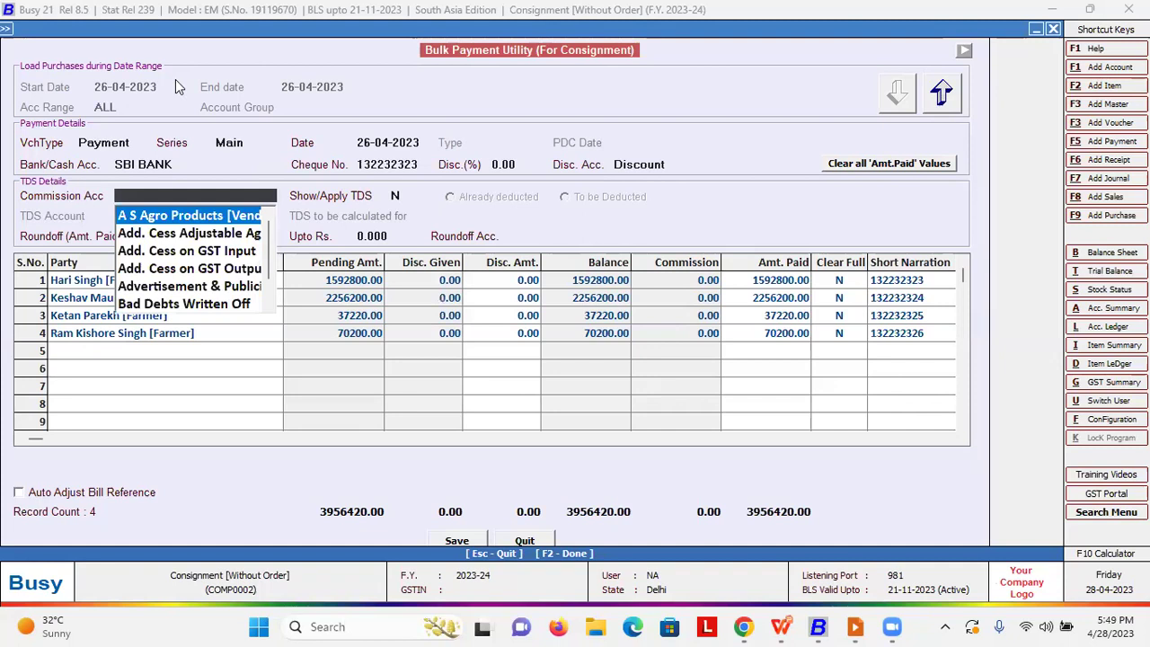
pyautogui.write('COM')
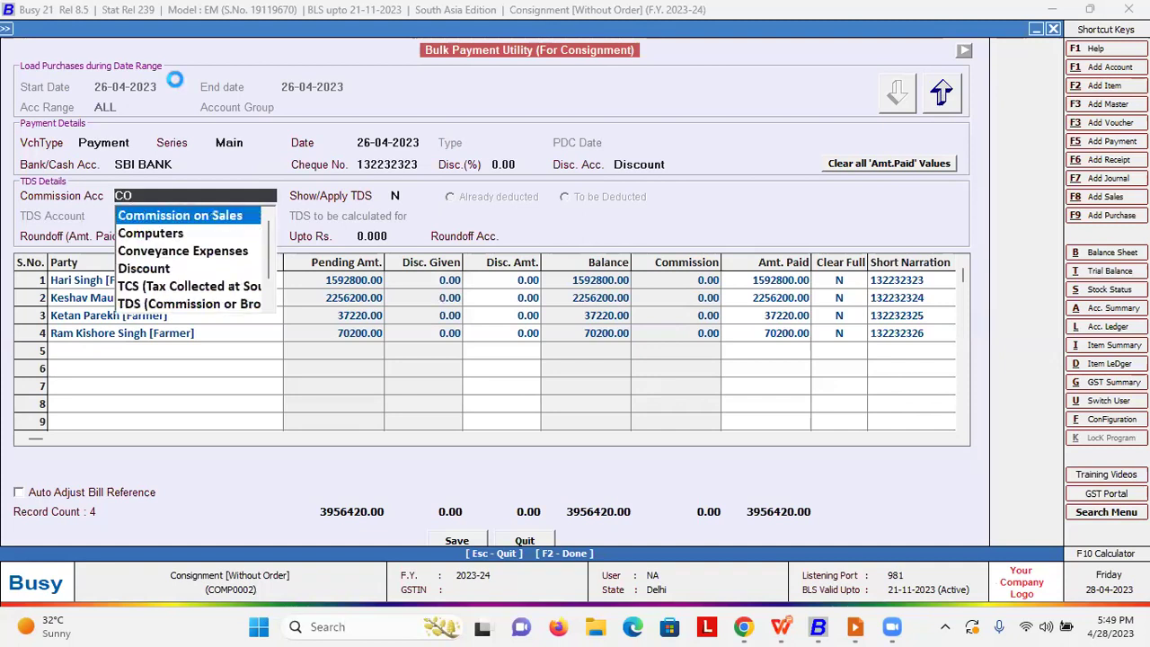
pyautogui.press('Return')
pyautogui.press('Return')
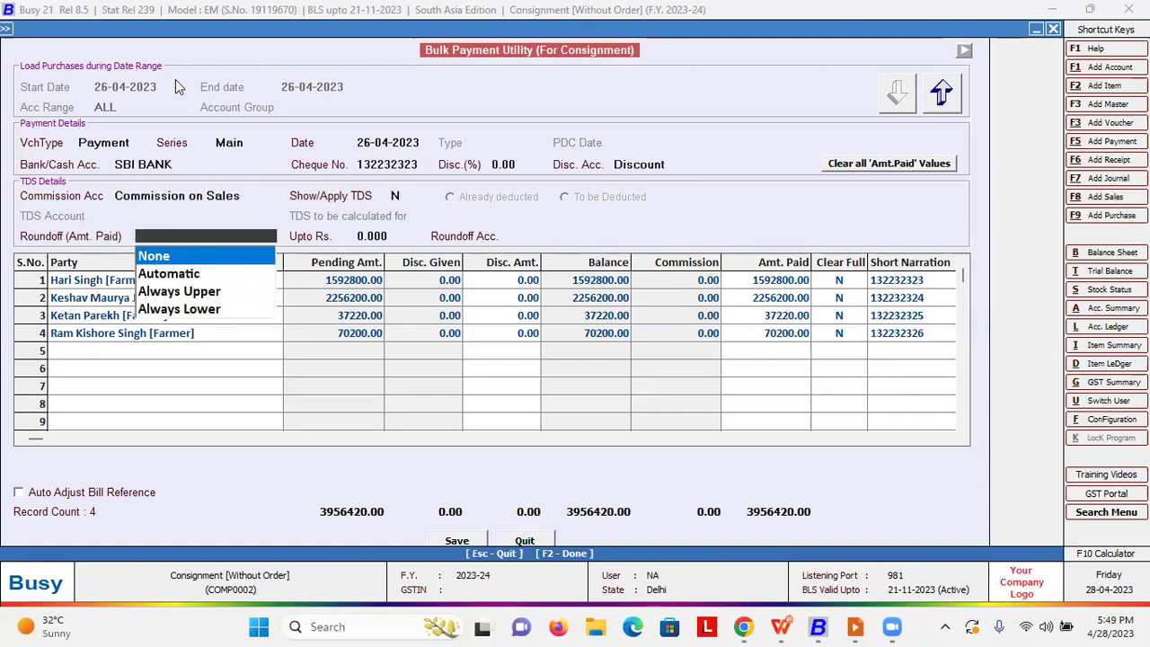
# Set the paid amount round-off to Automatic up to Rs. 1 with Rounded Off as the roundoff account
pyautogui.press('Down')
pyautogui.press('Return')
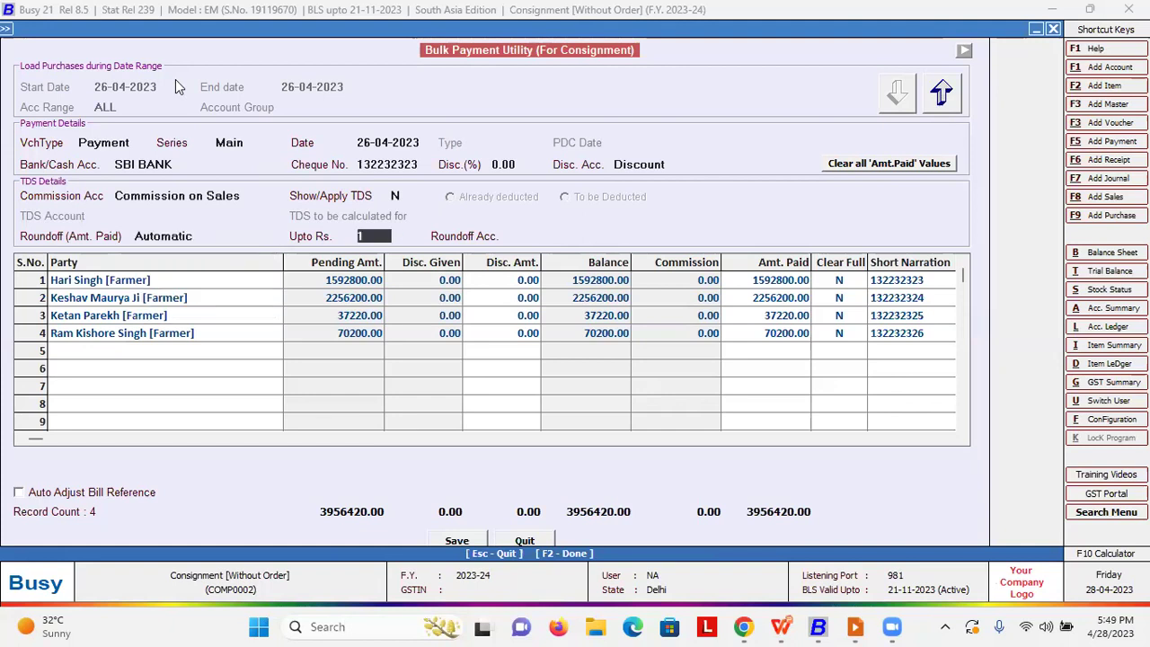
pyautogui.press('Return')
pyautogui.write('ro')
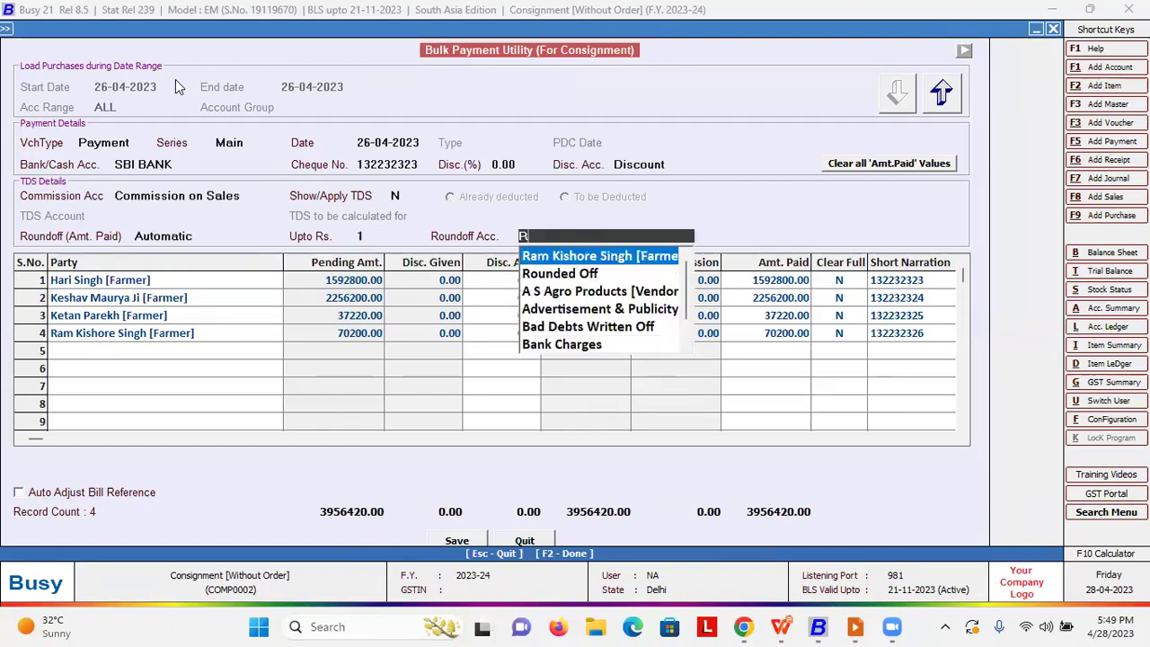
pyautogui.press('Return')
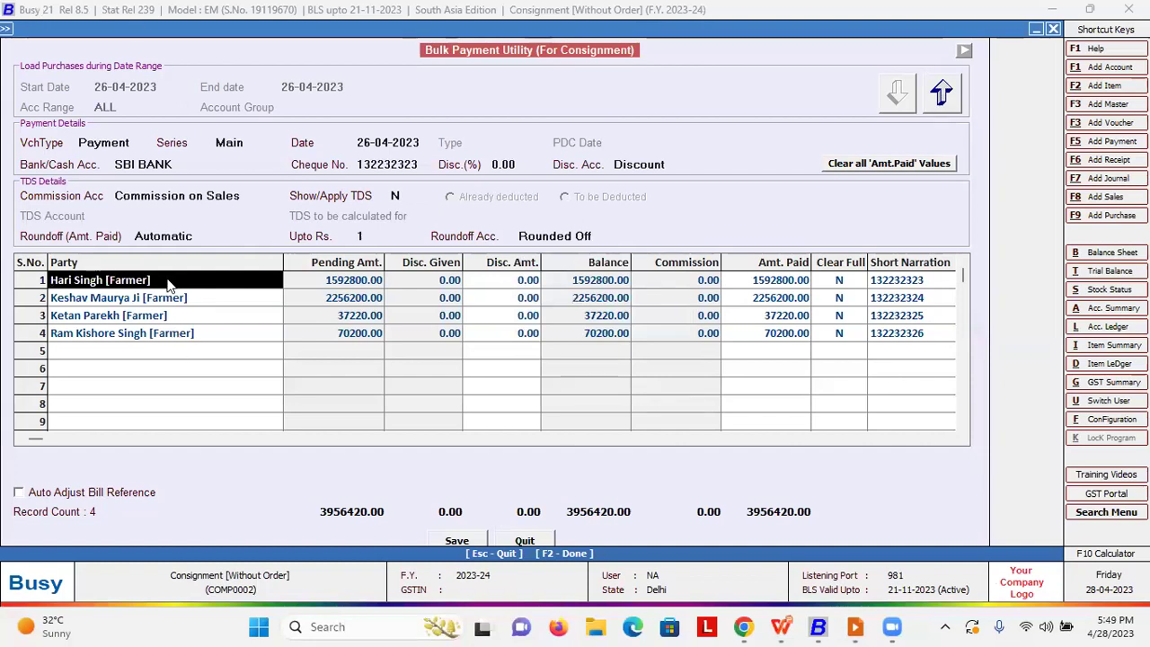
# Set the paid amount for the farmer in row 1 to 100000
pyautogui.press('Down')
pyautogui.press('Up')
pyautogui.press('Return')
pyautogui.press('Return')
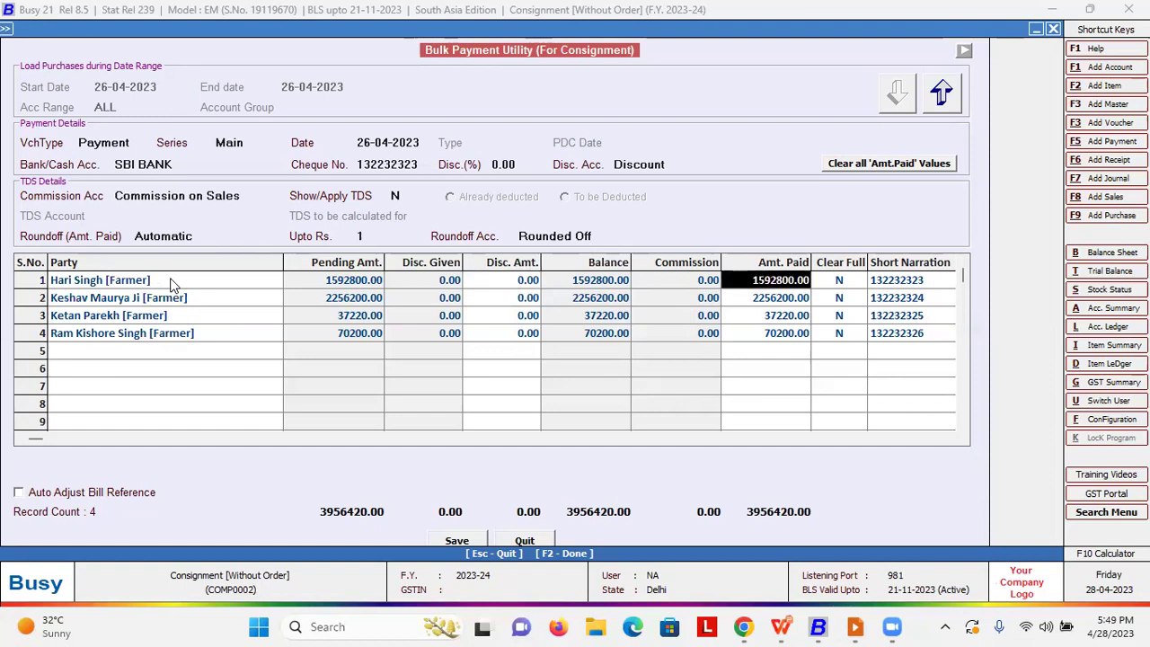
pyautogui.write('100000')
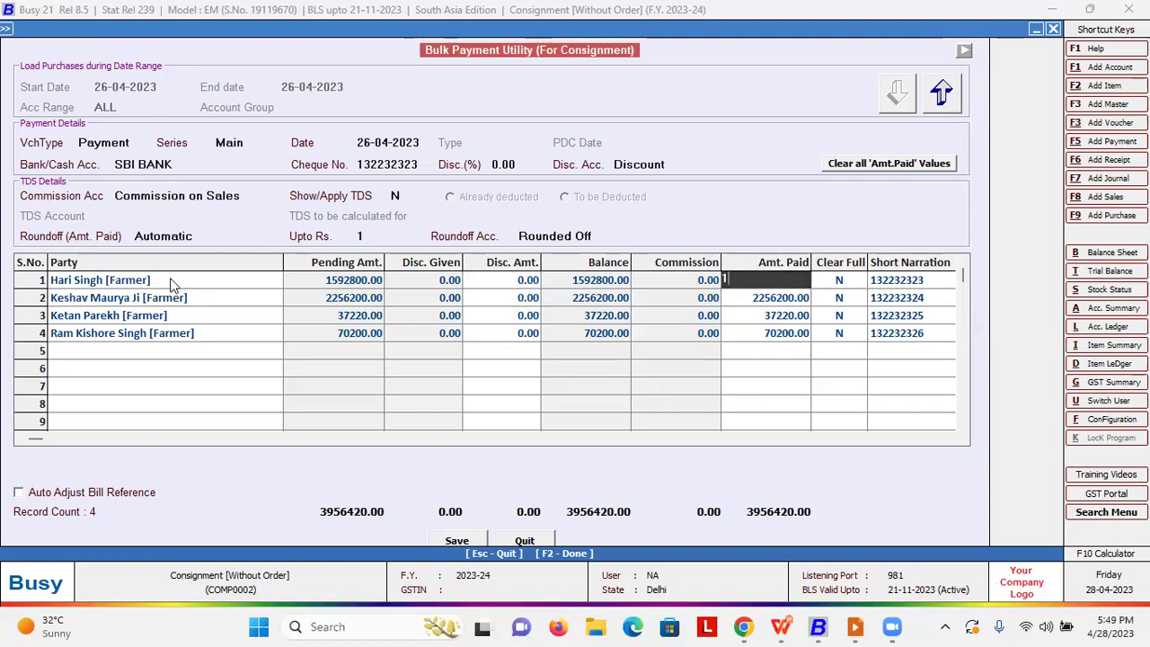
pyautogui.press('Return')
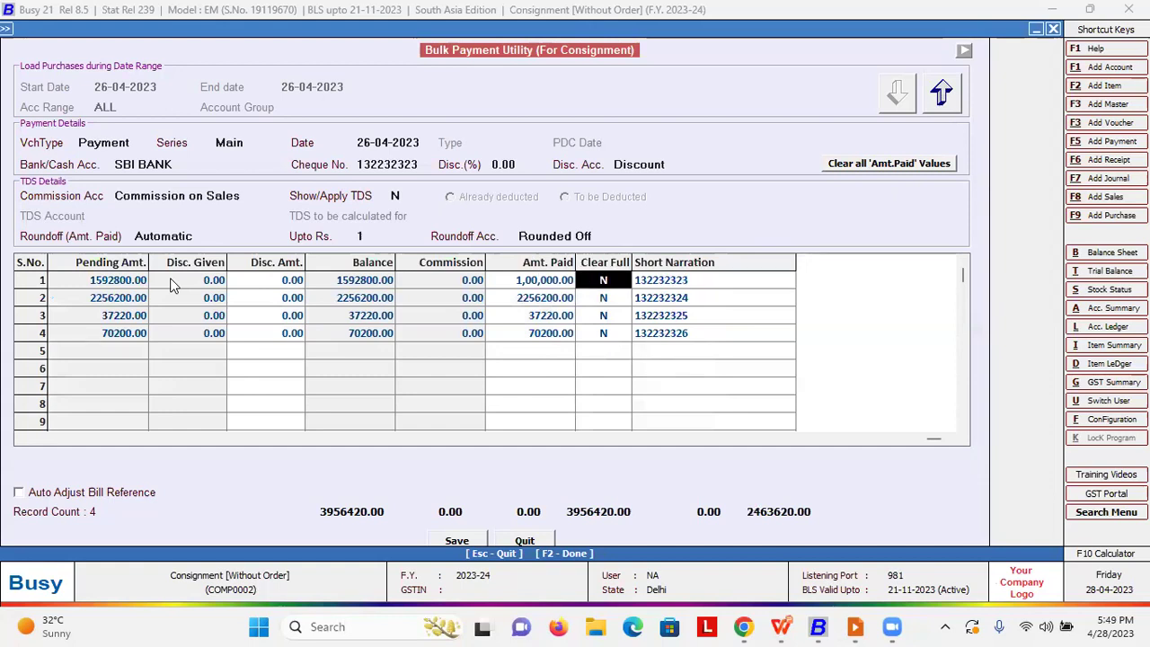
# Review the paid amounts of the farmers and set the row 2 farmer's paid amount to 10000
pyautogui.press('Down')
pyautogui.press('Left')
pyautogui.press('Up')
pyautogui.press('Home')
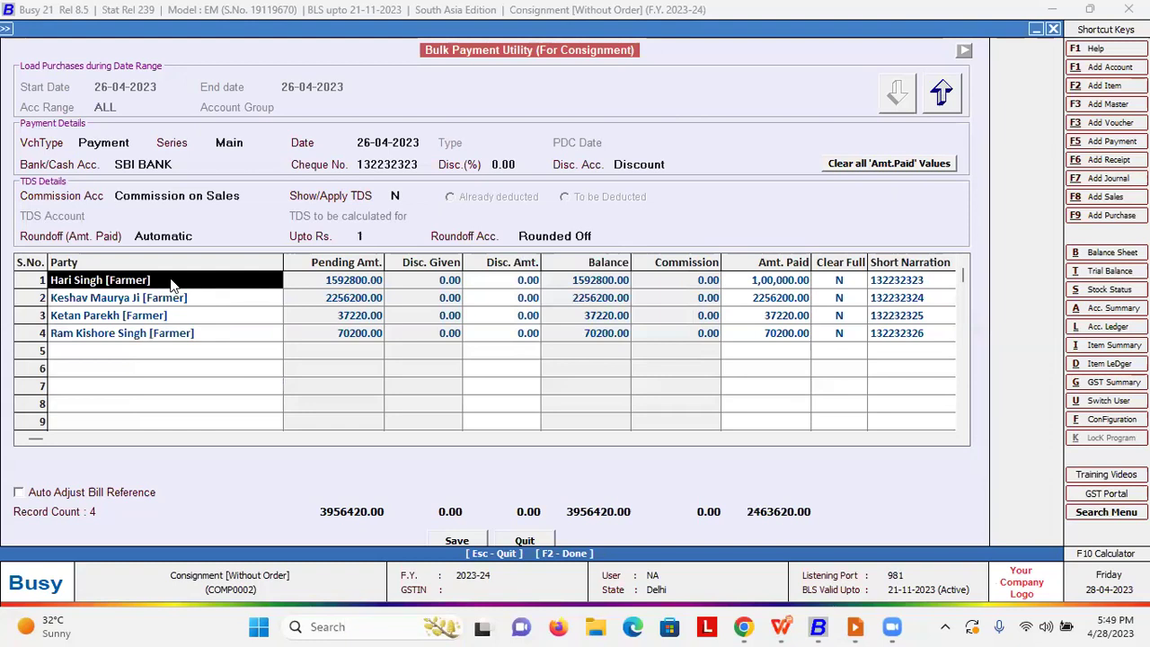
pyautogui.press('Down')
pyautogui.press('Return')
pyautogui.press('Return')
pyautogui.press('Return')
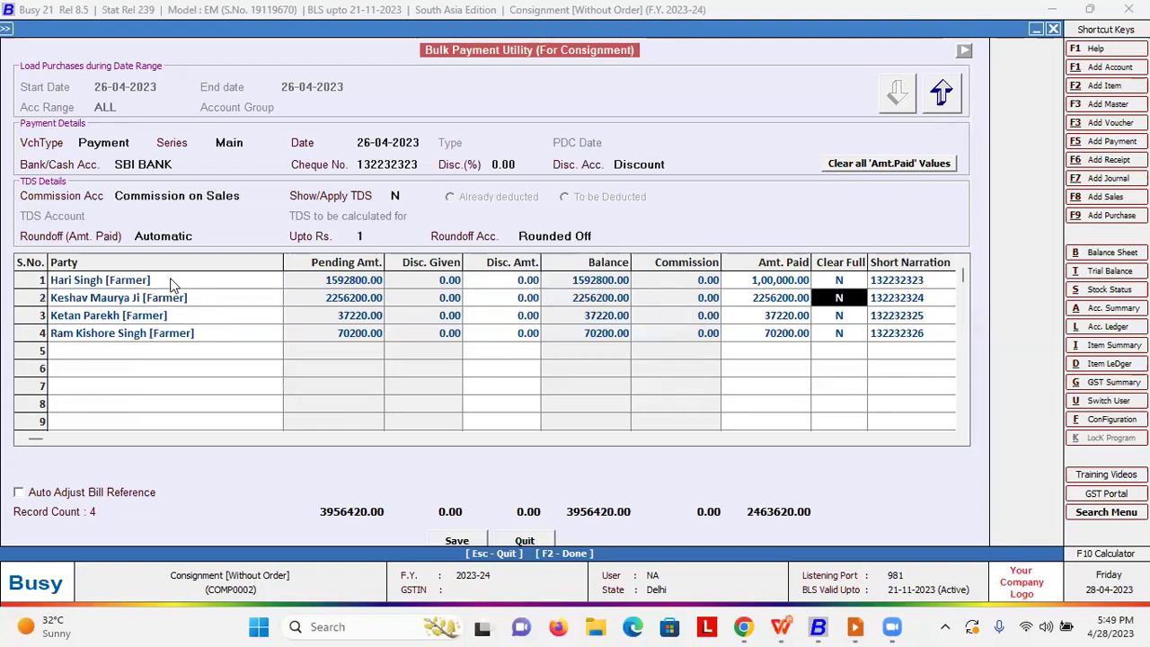
pyautogui.press('Left')
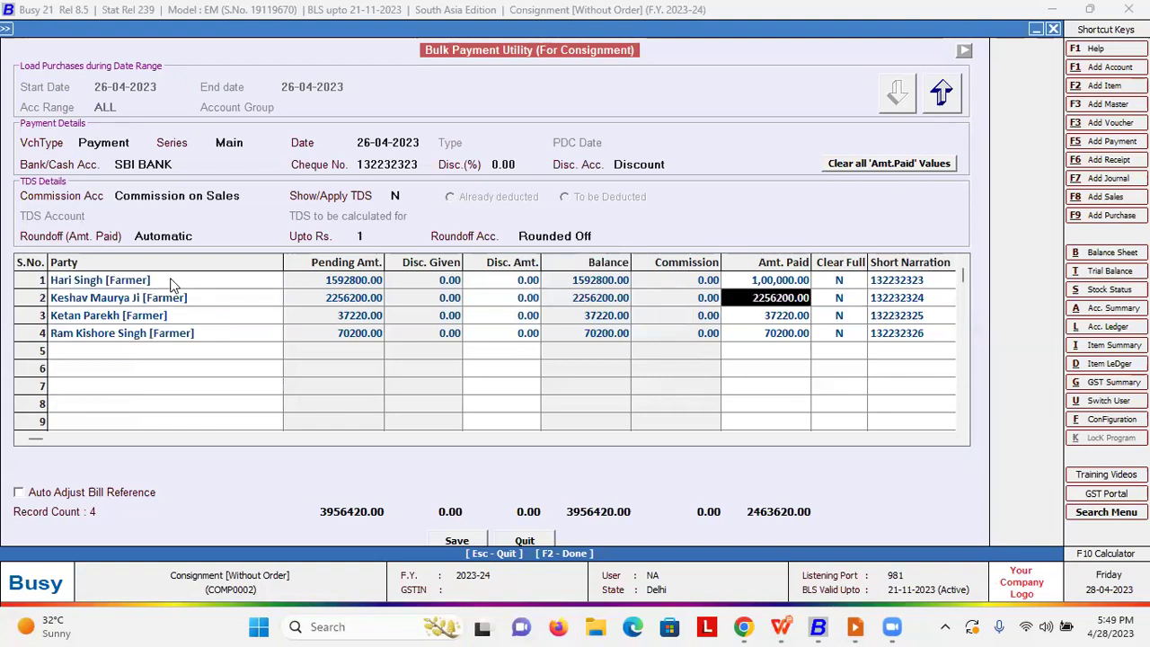
pyautogui.press('Down')
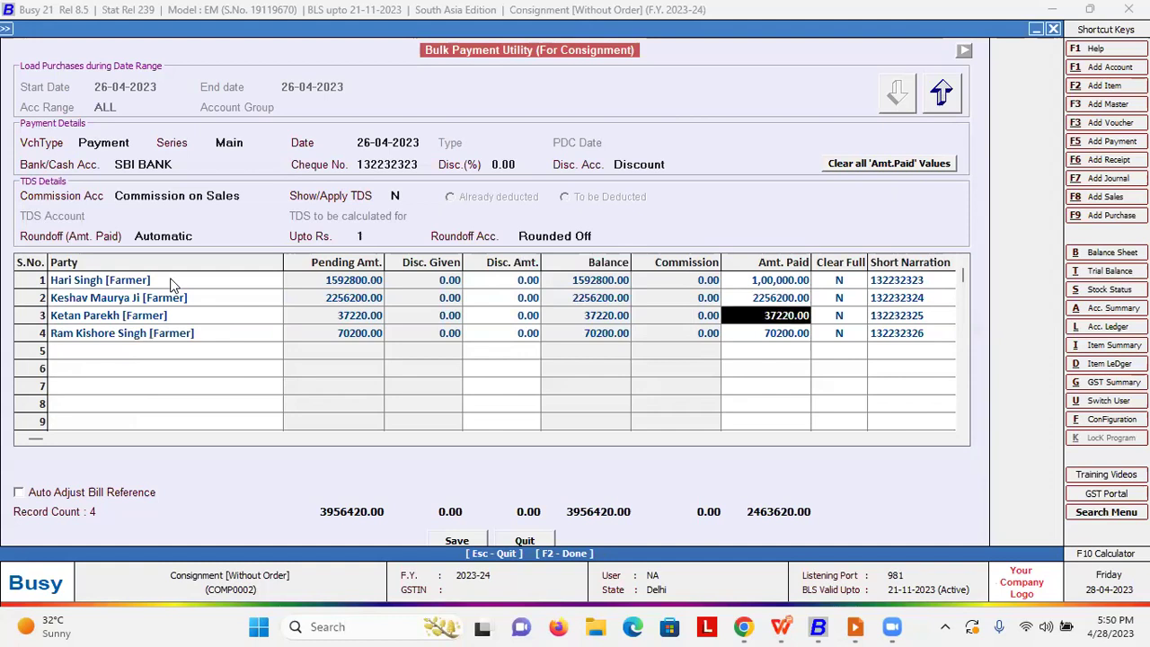
pyautogui.press('Down')
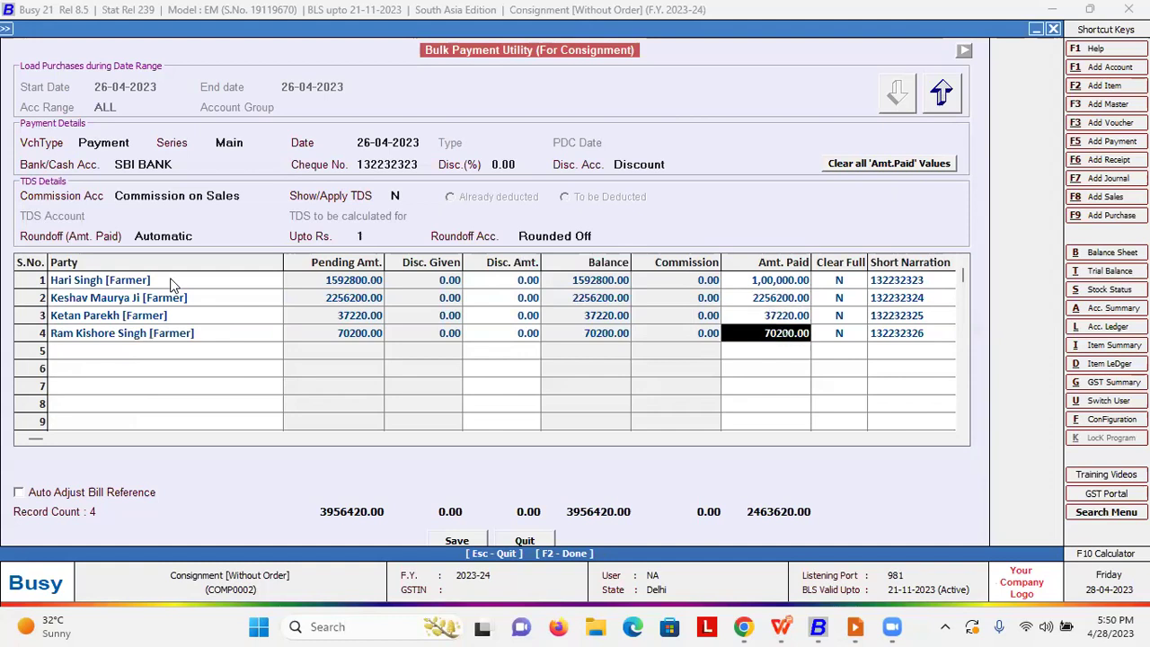
pyautogui.press('Up')
pyautogui.press('Up')
pyautogui.press('Up')
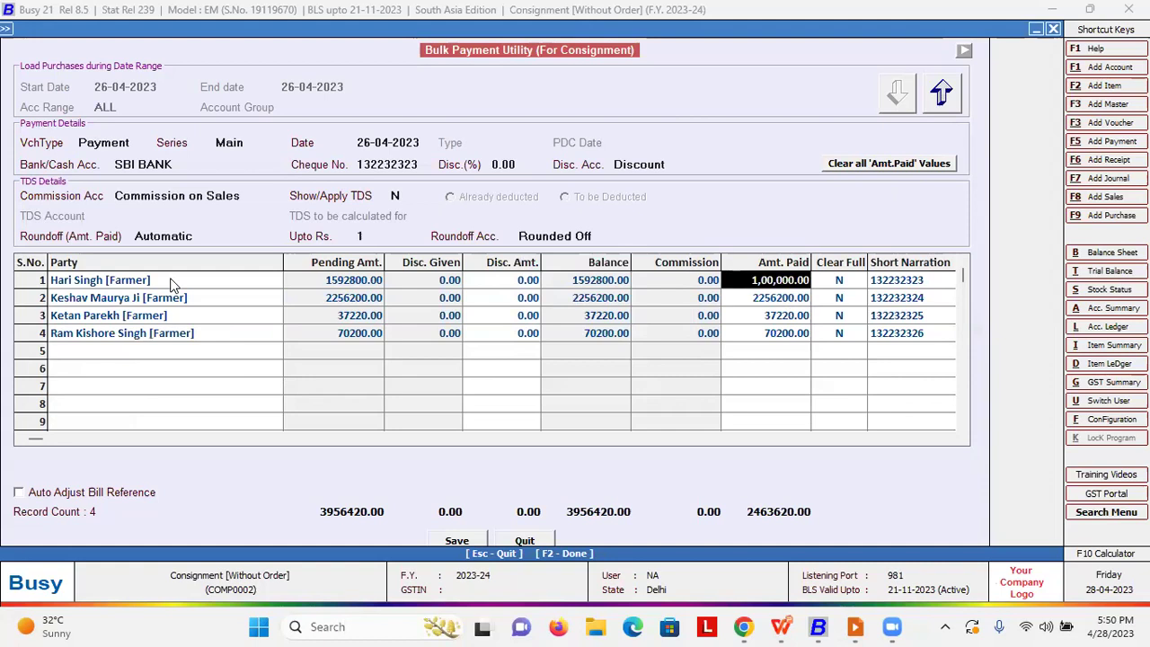
pyautogui.press('Down')
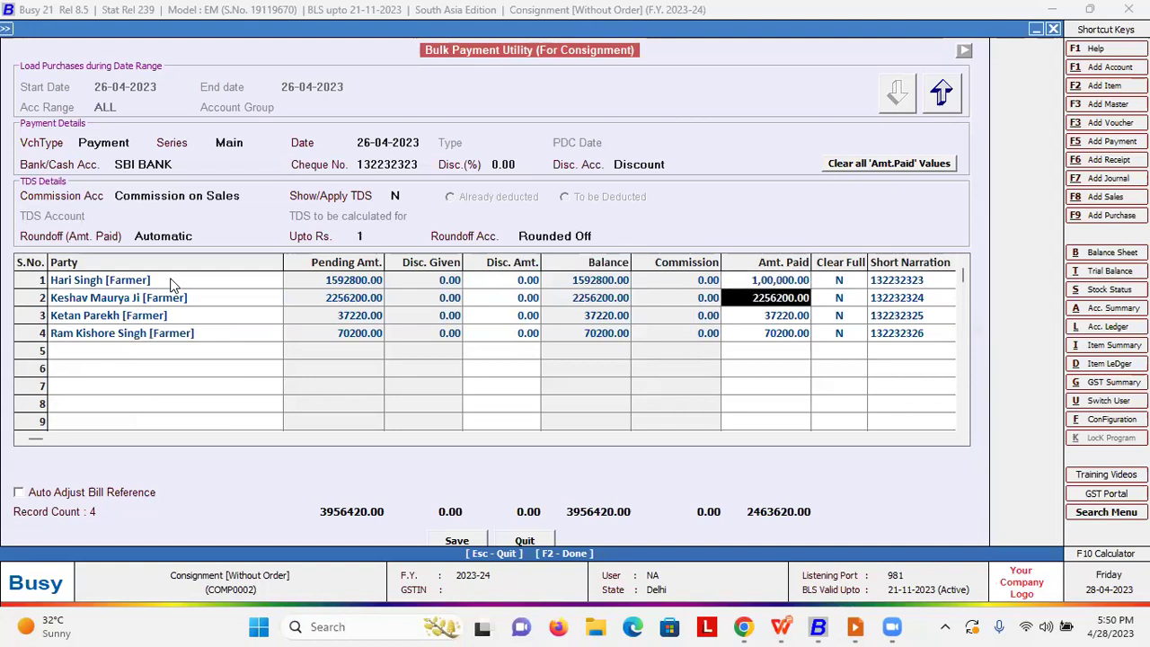
pyautogui.write('10000')
pyautogui.press('Return')
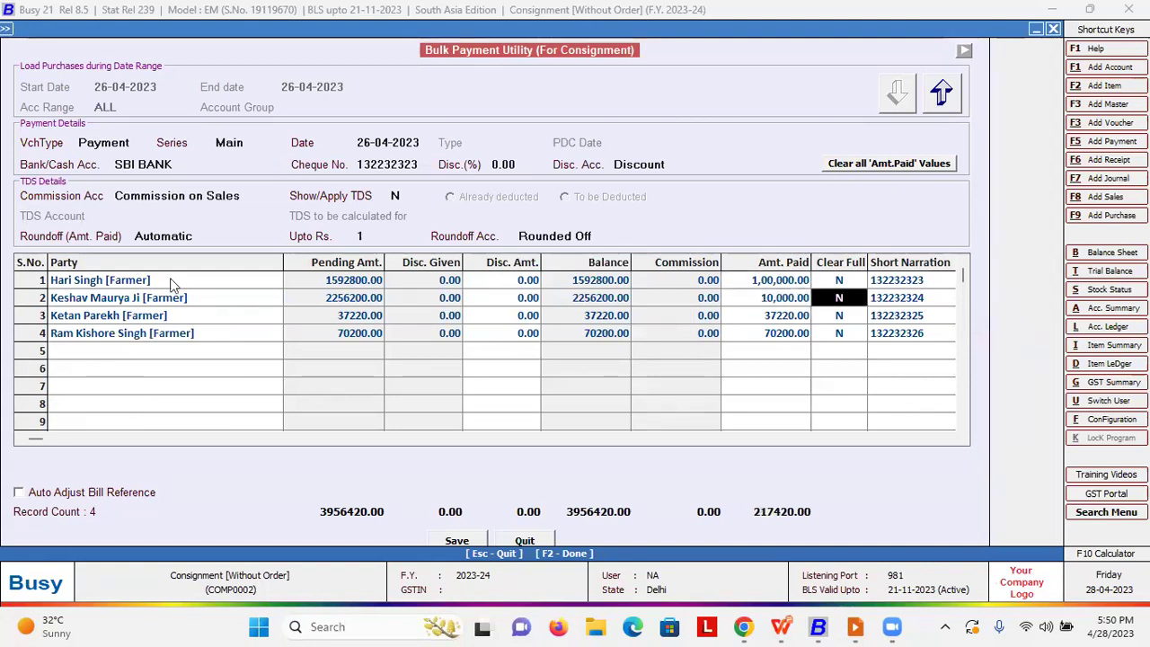
# Save the bulk payment entries to generate the payment vouchers for all four farmers
pyautogui.press('Return')
pyautogui.press('F2')
pyautogui.press('Return')
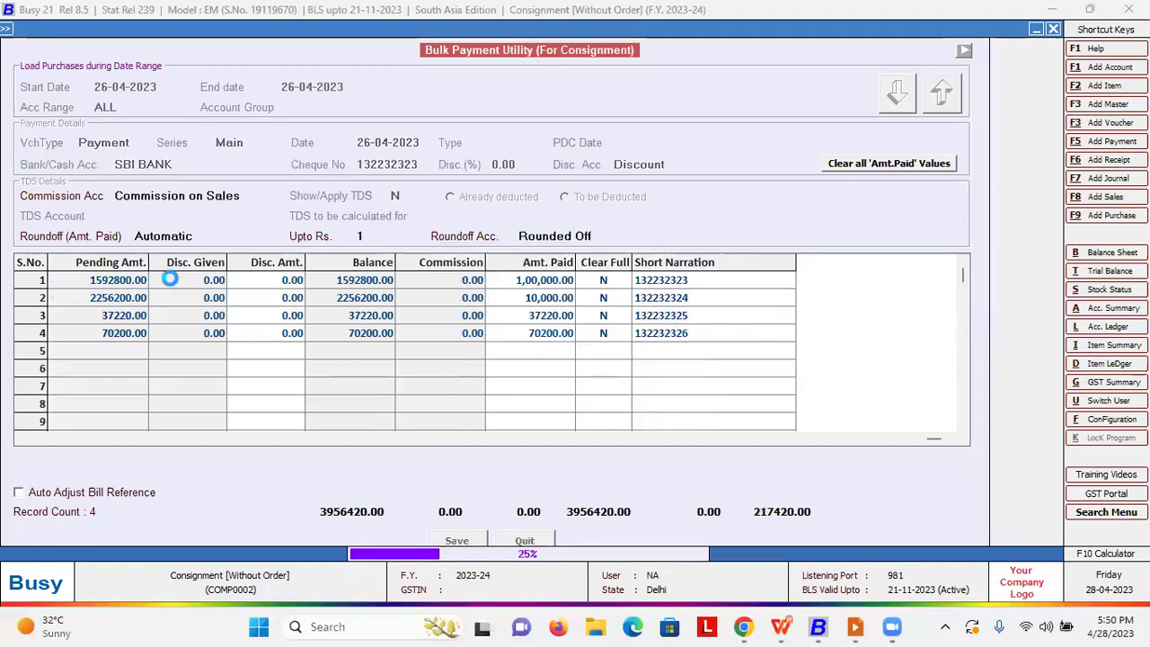
pyautogui.press('Return')
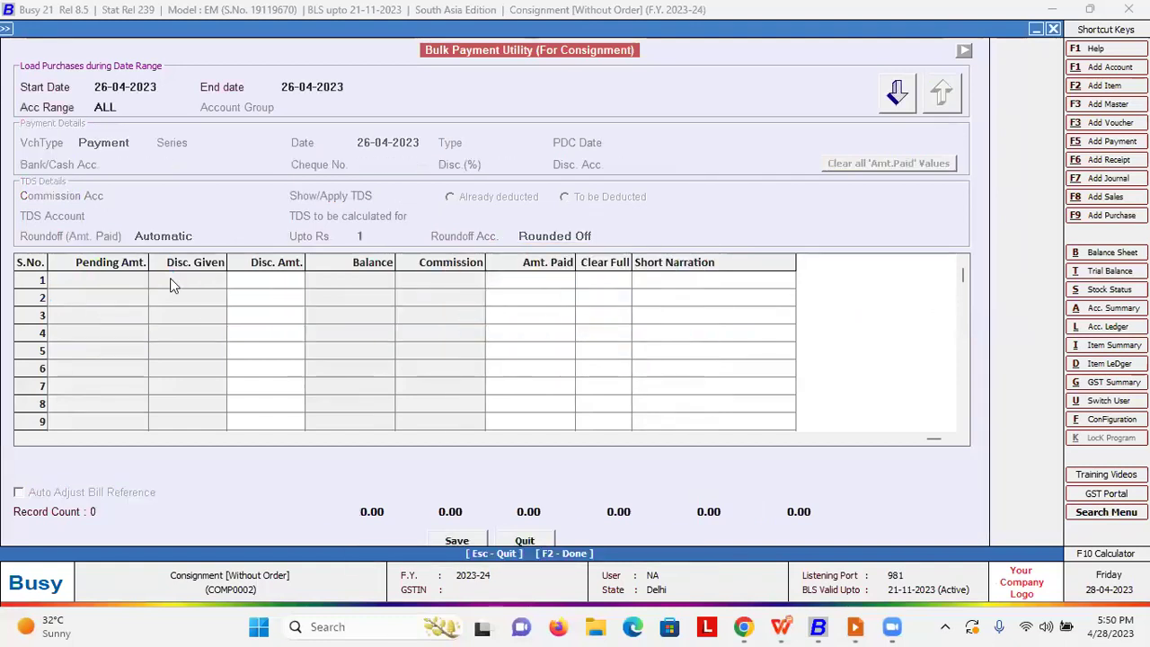
# Close the bulk payment utility and open the list of payment vouchers from 1-4-2023 to 26-4-2023
pyautogui.press('Escape')
pyautogui.press('Return')
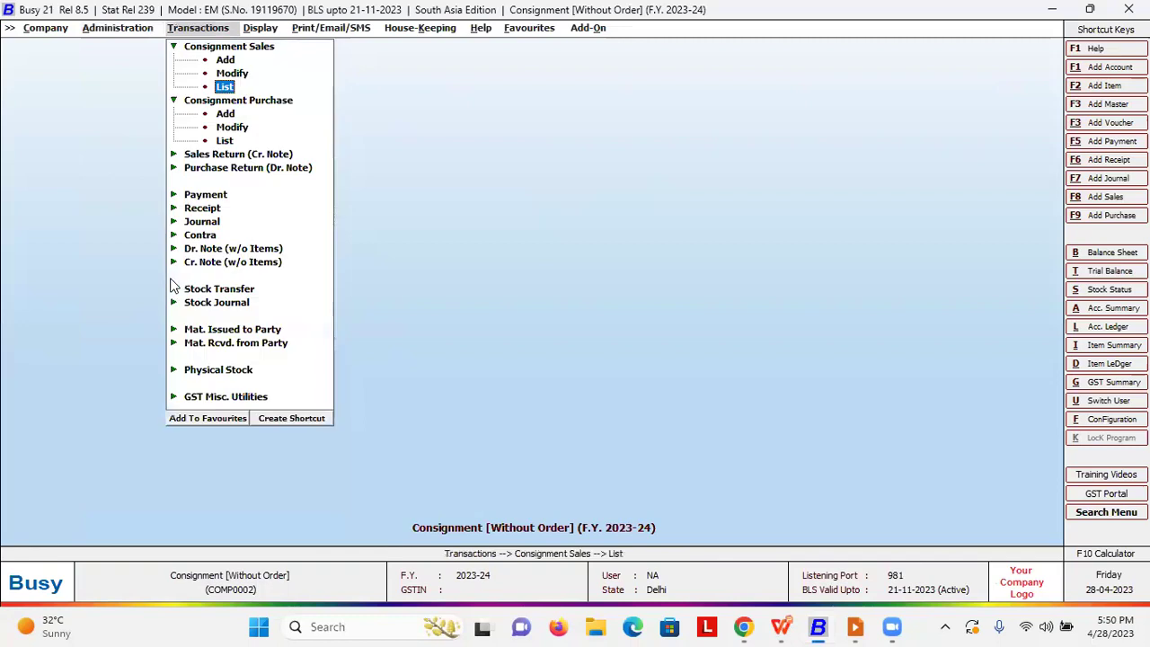
pyautogui.press('Down')
pyautogui.press('Down')
pyautogui.press('Down')
pyautogui.press('Down')
pyautogui.press('Down')
pyautogui.press('Down')
pyautogui.press('Down')
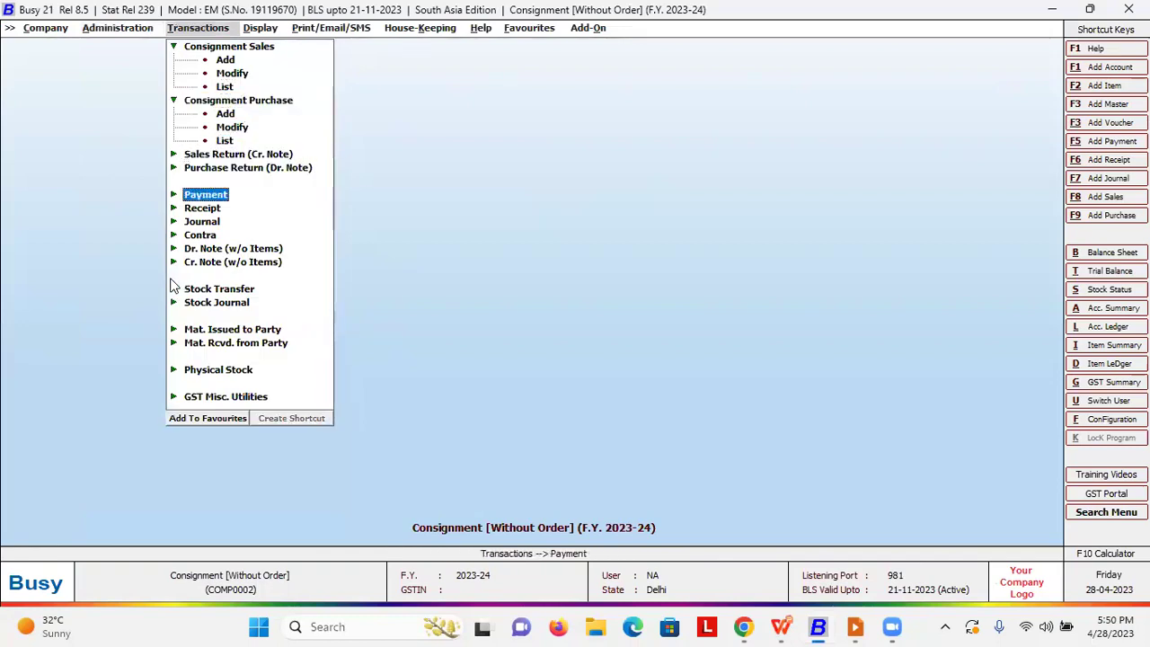
pyautogui.press('Return')
pyautogui.press('Down')
pyautogui.press('Down')
pyautogui.press('Return')
pyautogui.press('Return')
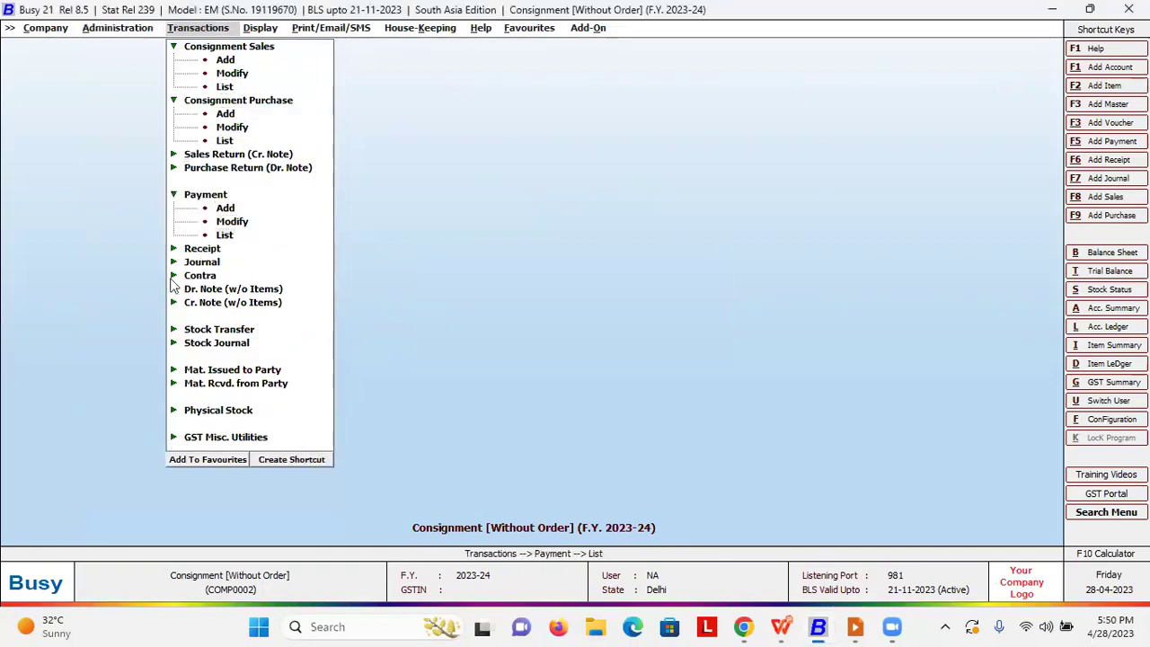
pyautogui.press('F2')
# Examine the debit and credit entries of the farmers' payment vouchers in the list
pyautogui.press('Down')
pyautogui.press('Down')
pyautogui.press('Down')
pyautogui.press('Down')
pyautogui.press('Down')
pyautogui.press('Up')
pyautogui.press('Up')
pyautogui.press('Up')
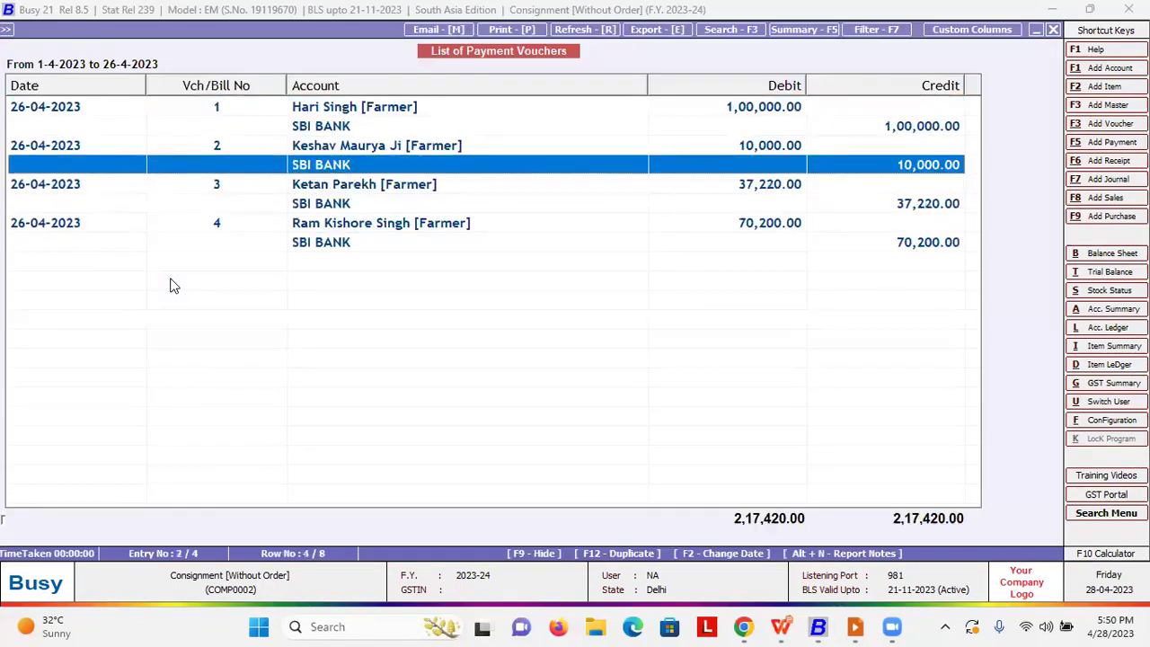
pyautogui.press('Up')
pyautogui.press('Up')
pyautogui.press('Up')
# Open payment voucher 1, check its debit, SBI BANK credit and short narration, and close it and the voucher list without changes
pyautogui.press('Return')
pyautogui.press('Return')
pyautogui.press('Return')
pyautogui.press('Return')
pyautogui.press('Return')
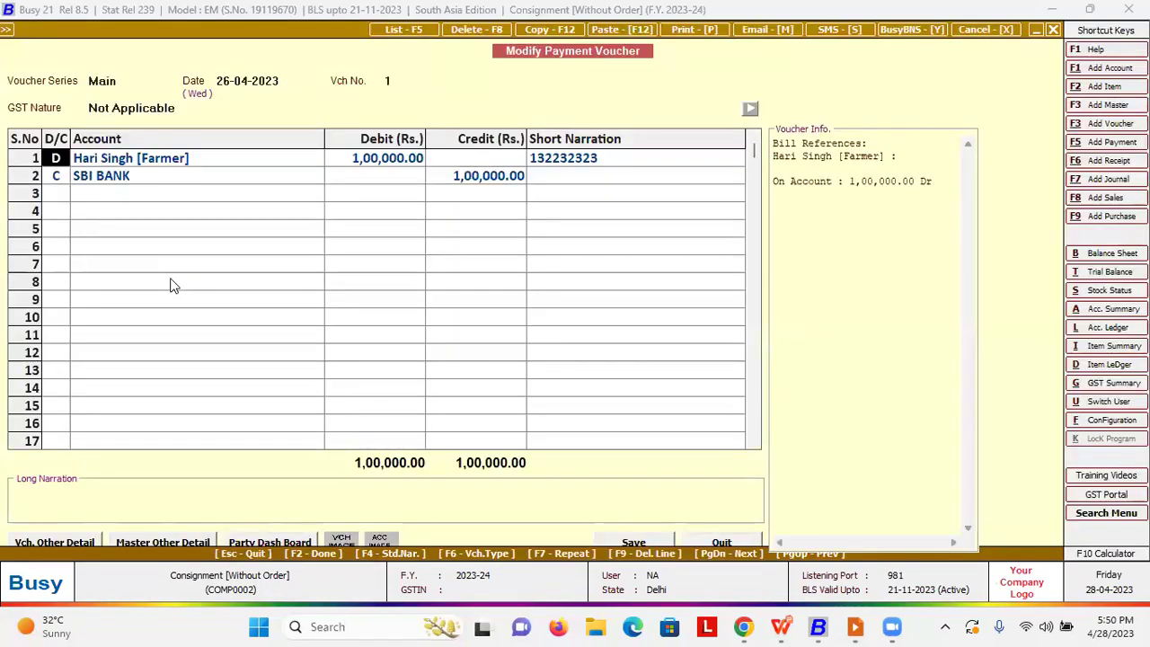
pyautogui.press('Return')
pyautogui.press('Return')
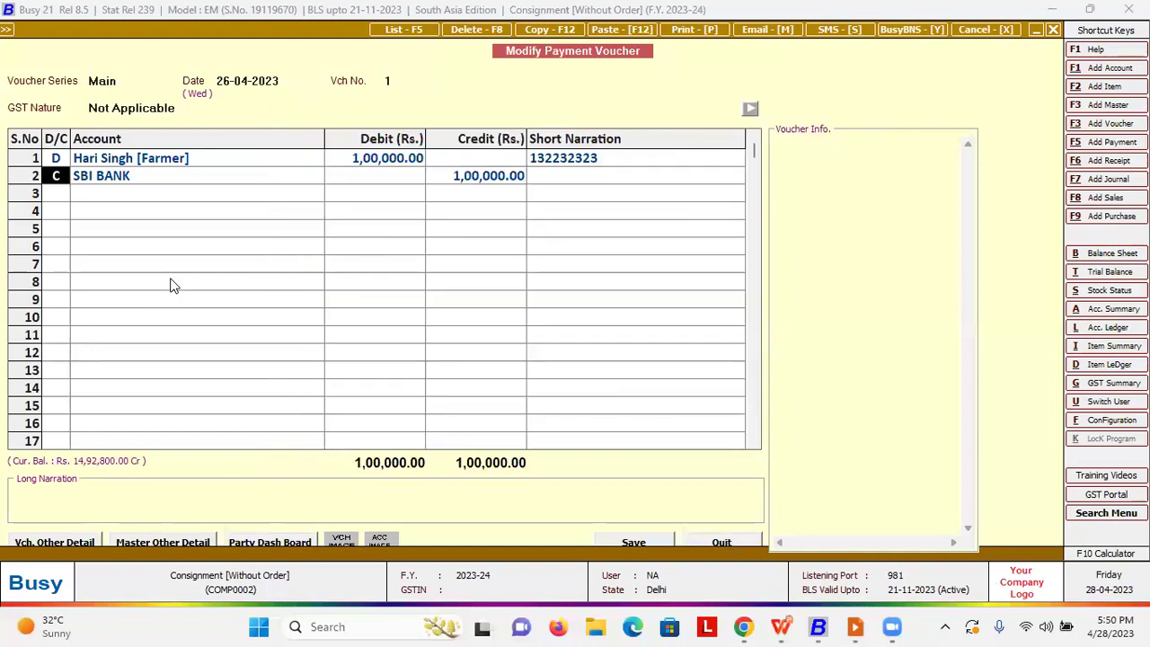
pyautogui.press('Return')
pyautogui.press('Return')
pyautogui.press('Return')
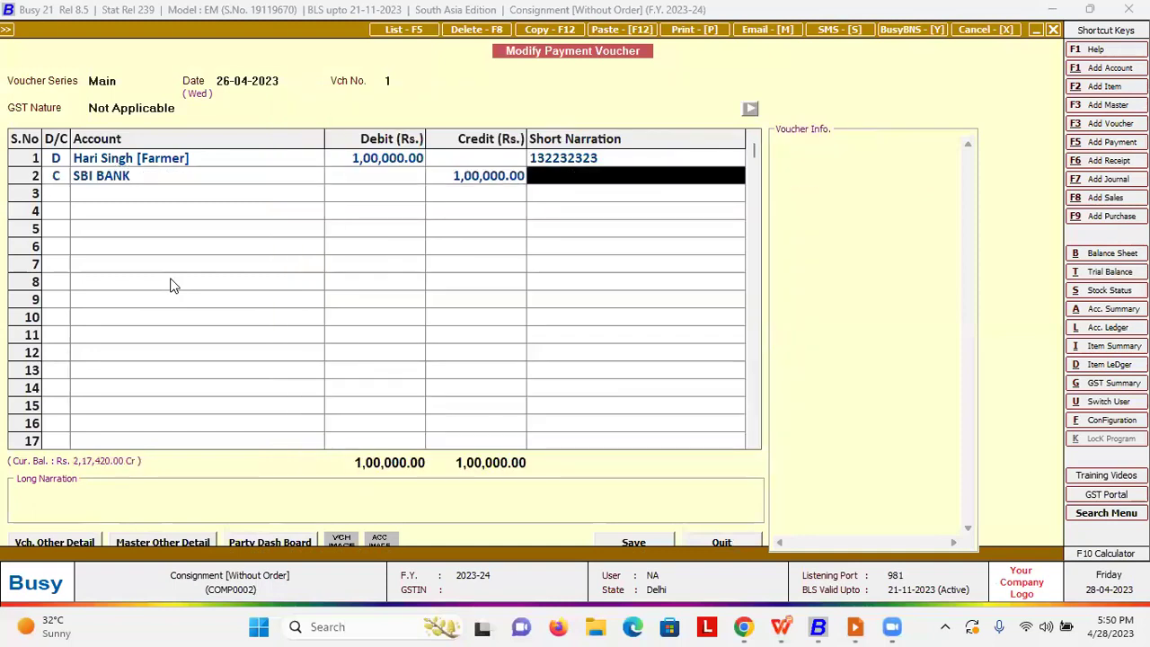
pyautogui.press('Up')
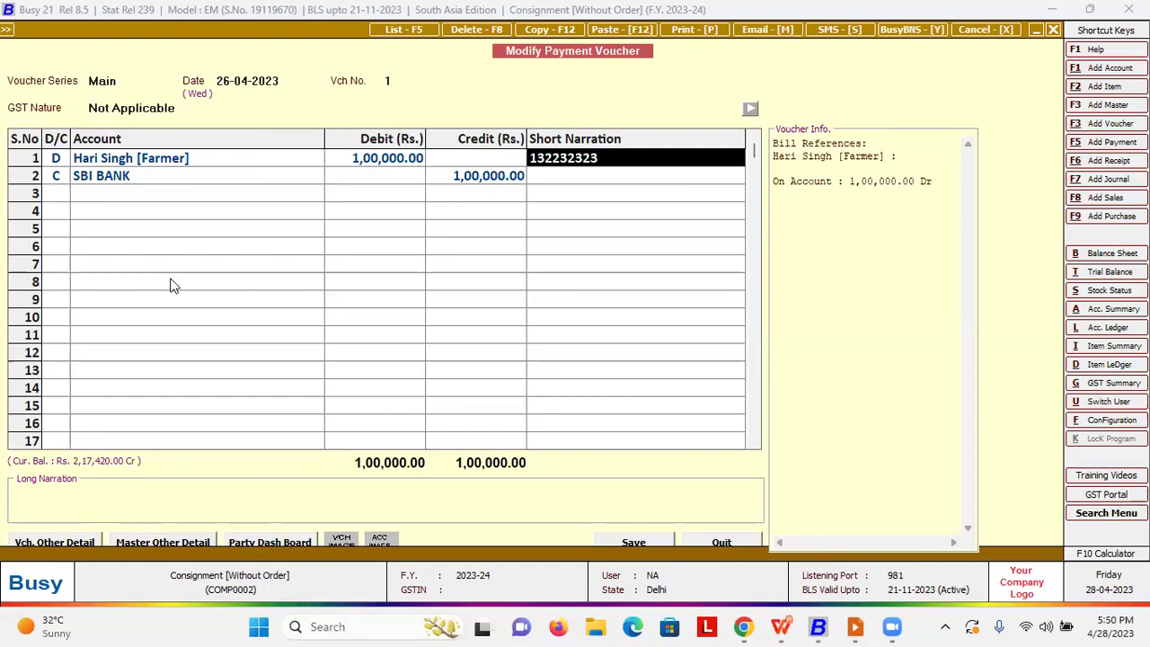
pyautogui.press('Escape')
pyautogui.press('Return')
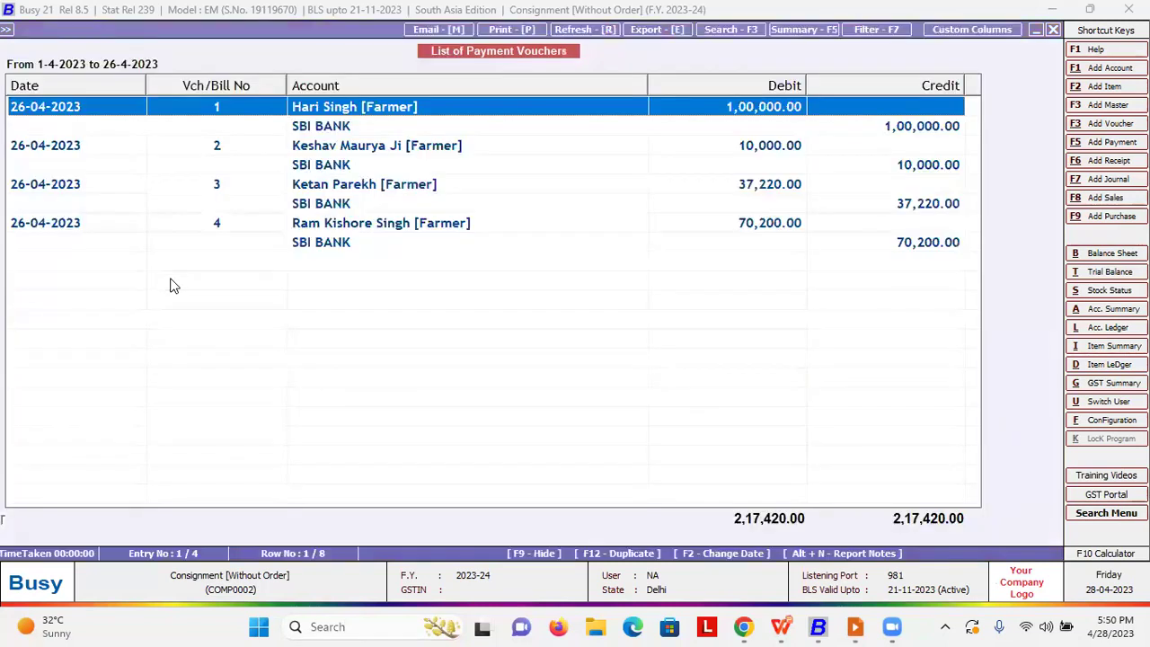
pyautogui.press('Escape')
pyautogui.press('Escape')
pyautogui.press('Escape')
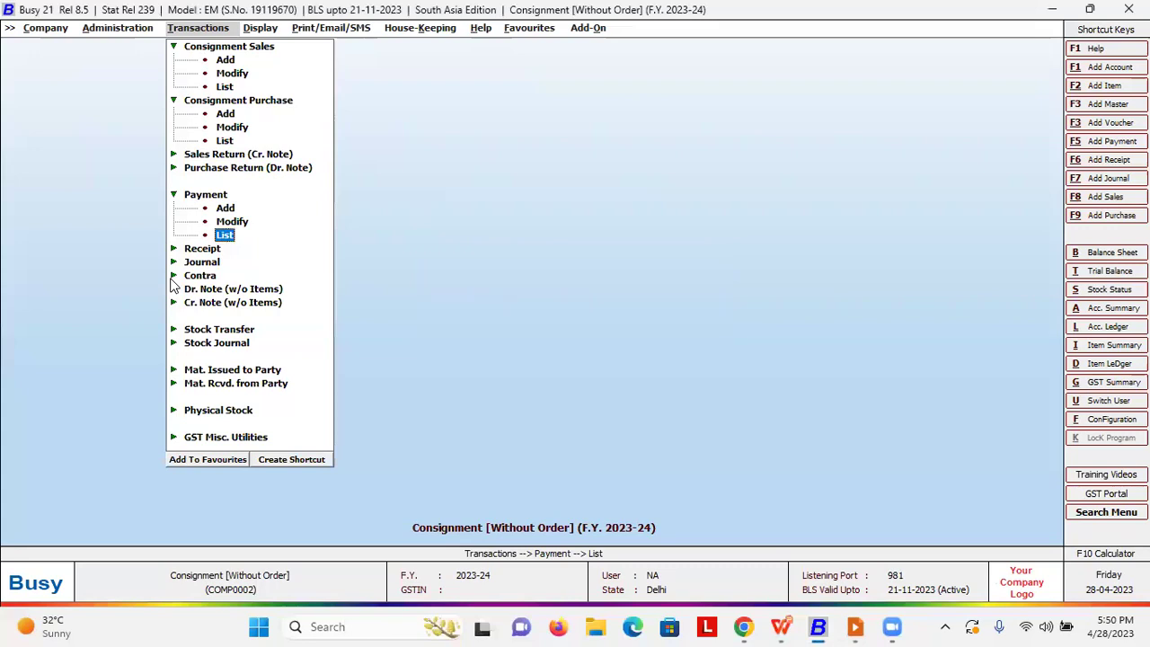
# Open the Vendor-Wise Stock report among the consignment reports
pyautogui.press('Escape')
pyautogui.press('Right')
pyautogui.press('Down')
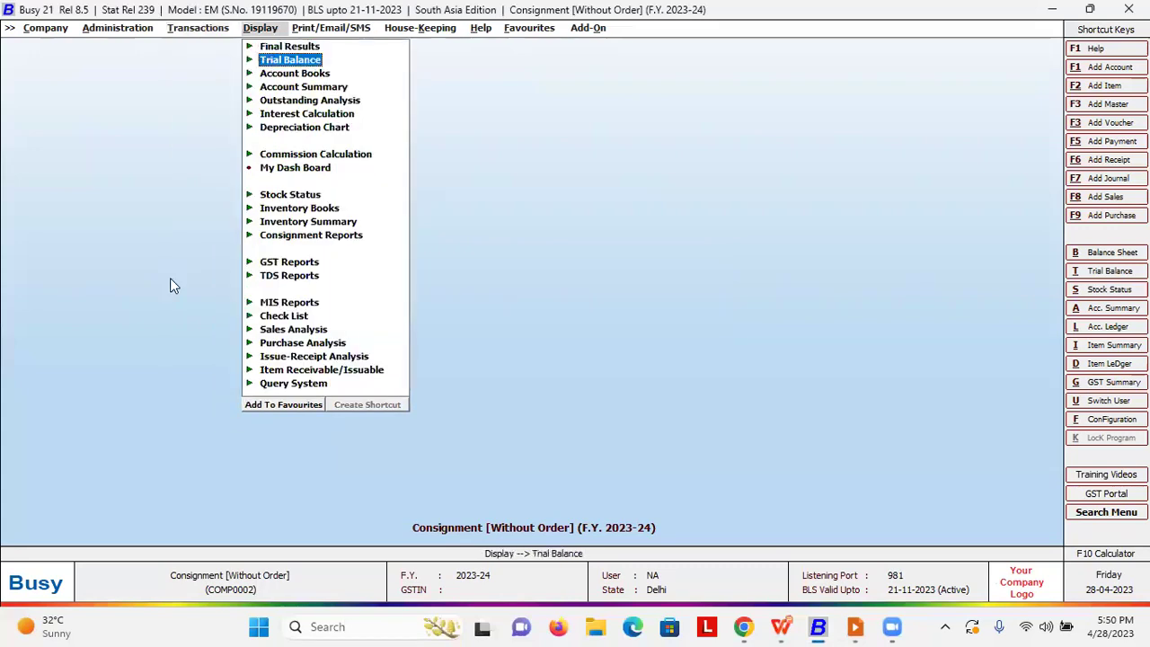
pyautogui.press('Down')
pyautogui.press('Down')
pyautogui.press('Down')
pyautogui.press('Down')
pyautogui.press('Down')
pyautogui.press('Down')
pyautogui.press('Down')
pyautogui.press('Down')
pyautogui.press('Down')
pyautogui.press('Down')
pyautogui.press('Down')
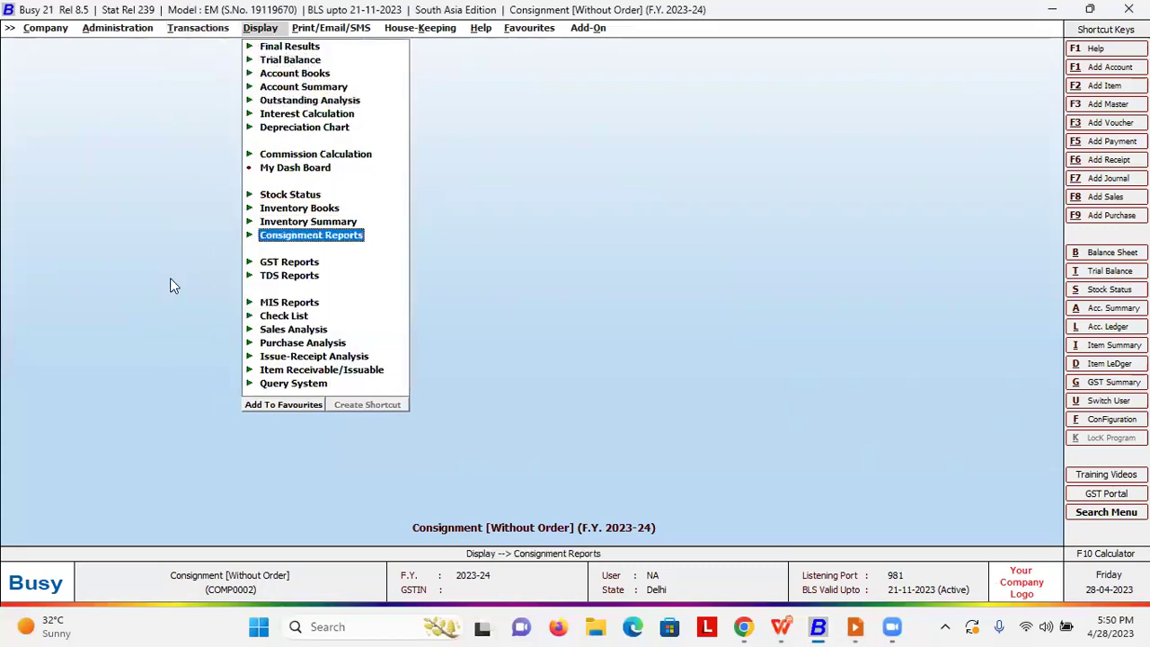
pyautogui.press('Return')
pyautogui.press('Return')
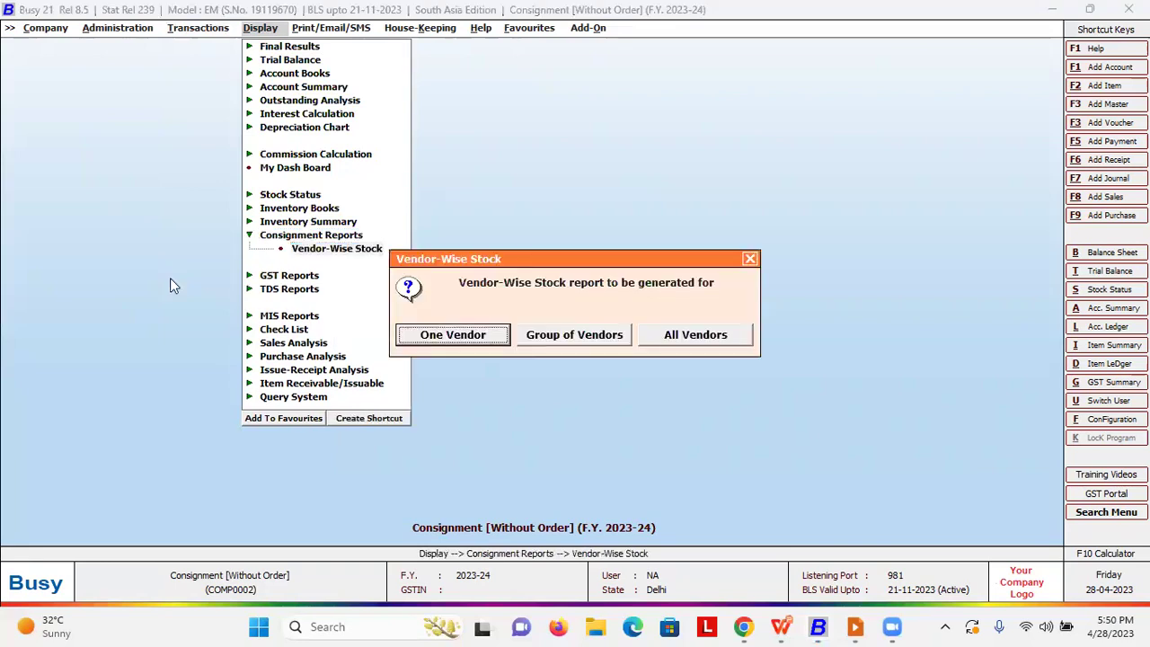
# Generate the Vendor-Wise Stock report for one vendor, the farmer paid in voucher 1, dated 26-04-2023 in Main Unit
pyautogui.press('Return')
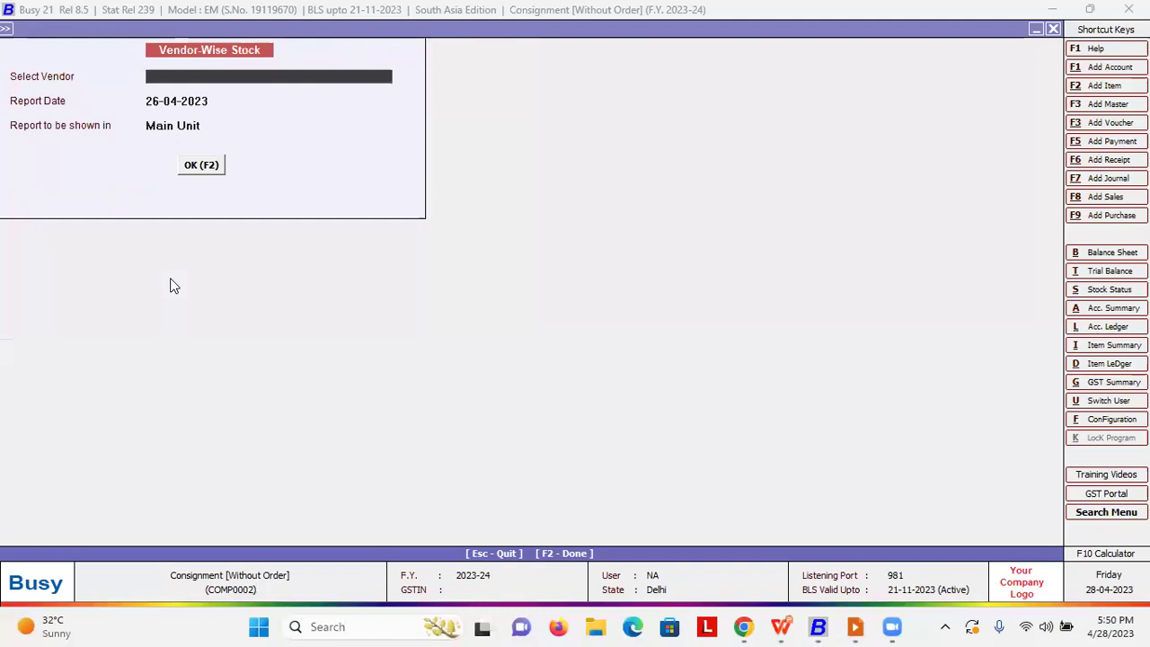
pyautogui.write('S')
pyautogui.press('Down')
pyautogui.press('Down')
pyautogui.press('Down')
pyautogui.press('Down')
pyautogui.press('Down')
pyautogui.press('Down')
pyautogui.press('Down')
pyautogui.press('Up')
pyautogui.press('Up')
pyautogui.press('Return')
pyautogui.press('F2')
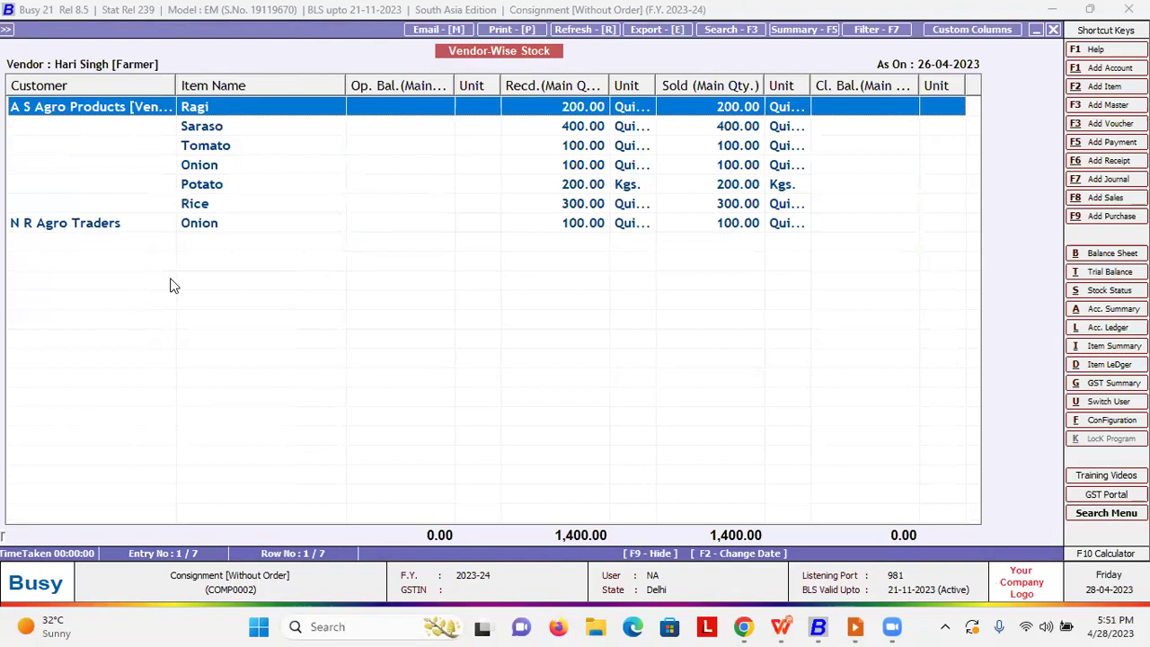
# Run the single-vendor stock report again for the same farmer
pyautogui.press('Escape')
pyautogui.press('Escape')
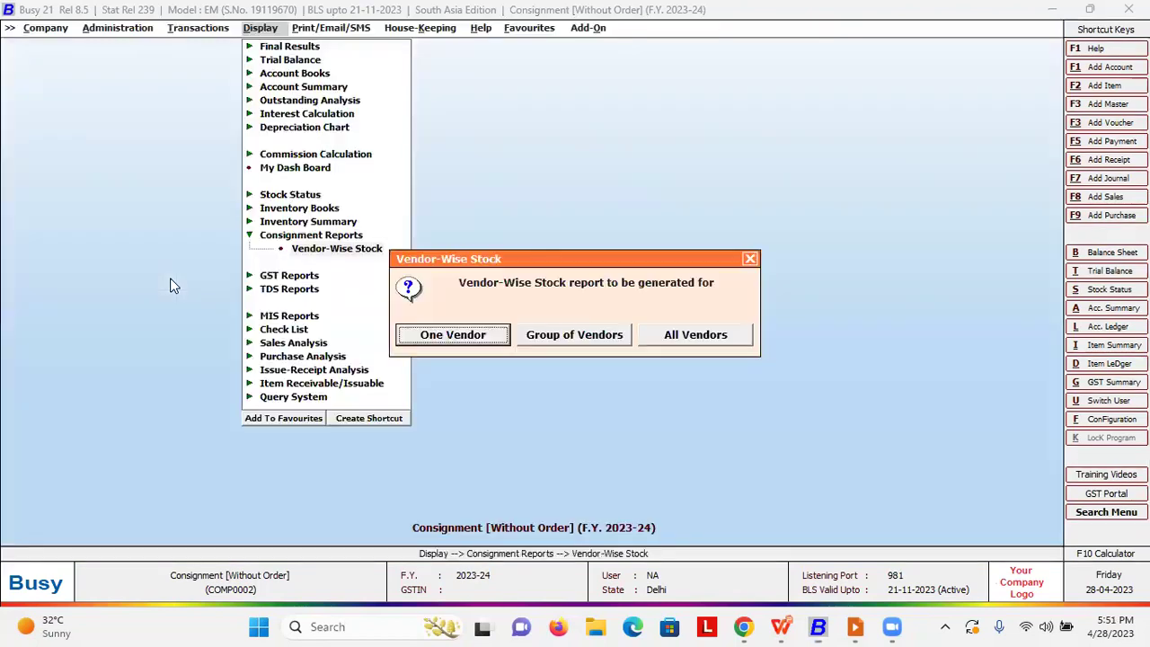
pyautogui.press('Return')
pyautogui.press('F2')
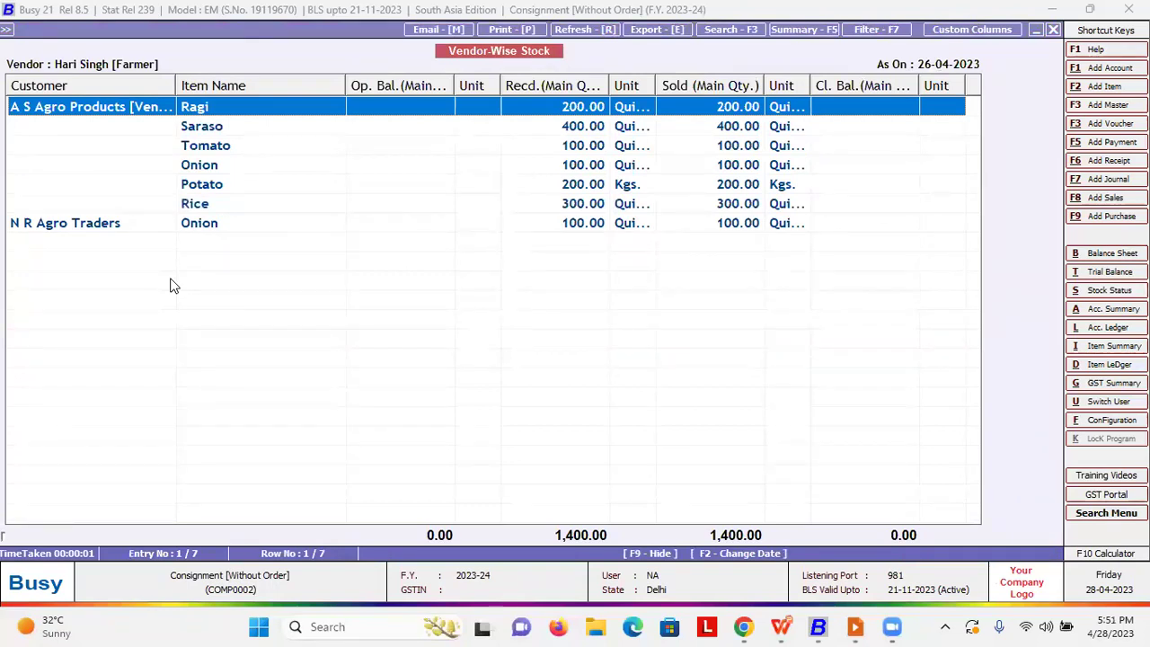
# Generate the Vendor-Wise Stock report for the Sundry Creditors vendor group, dated 26-04-2023 in Main Unit
pyautogui.press('Escape')
pyautogui.press('Right')
pyautogui.press('Return')
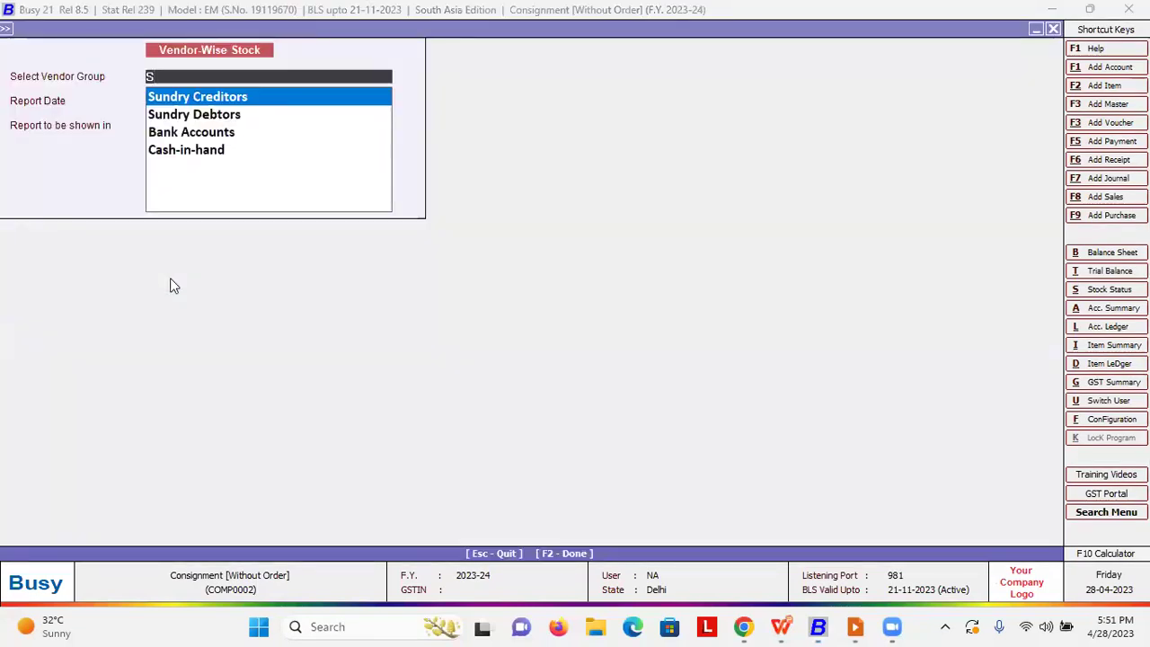
pyautogui.press('Return')
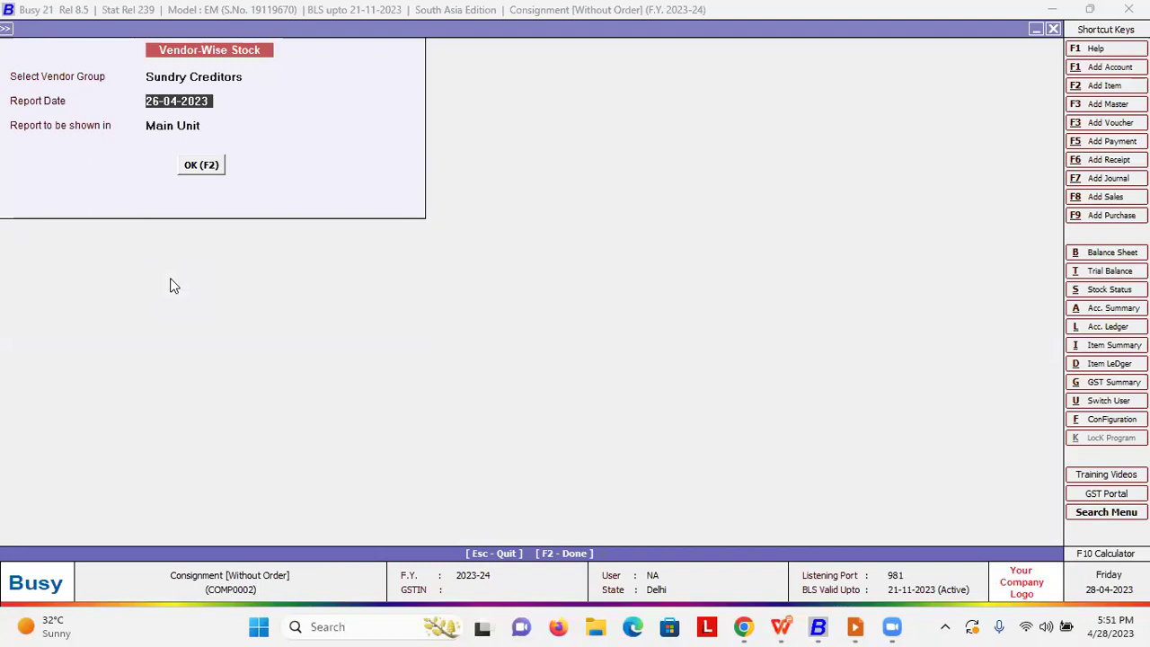
pyautogui.press('F2')
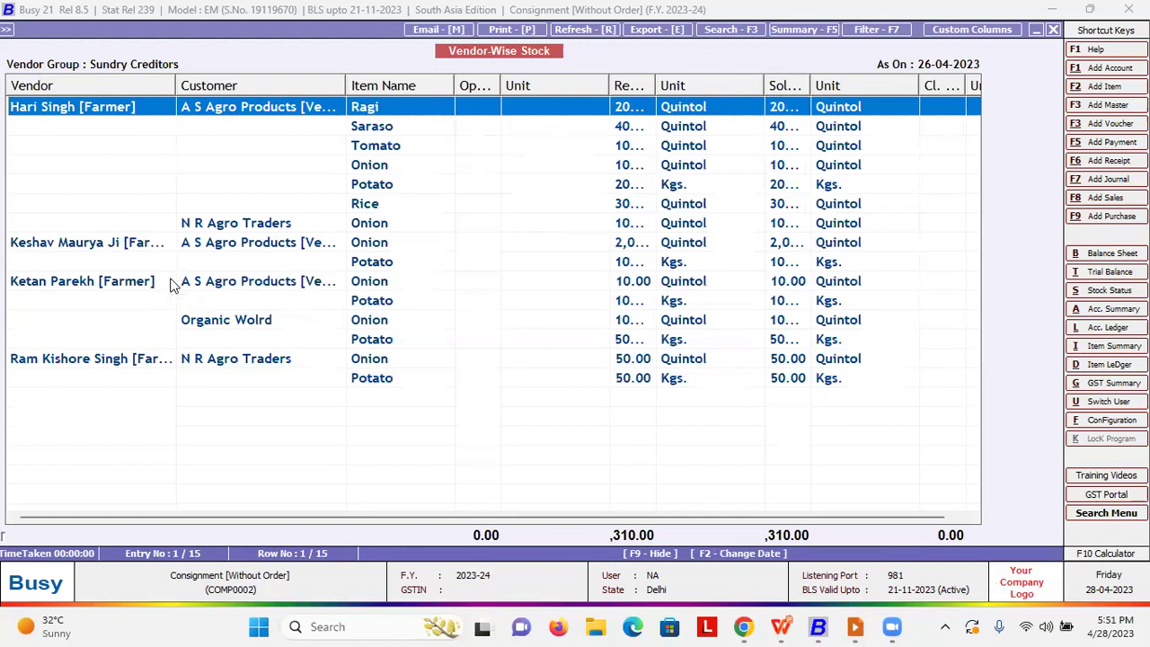
# Widen the opening balance, received quantity and sold quantity columns of the vendor group stock report
pyautogui.hscroll(1, 172, 284)
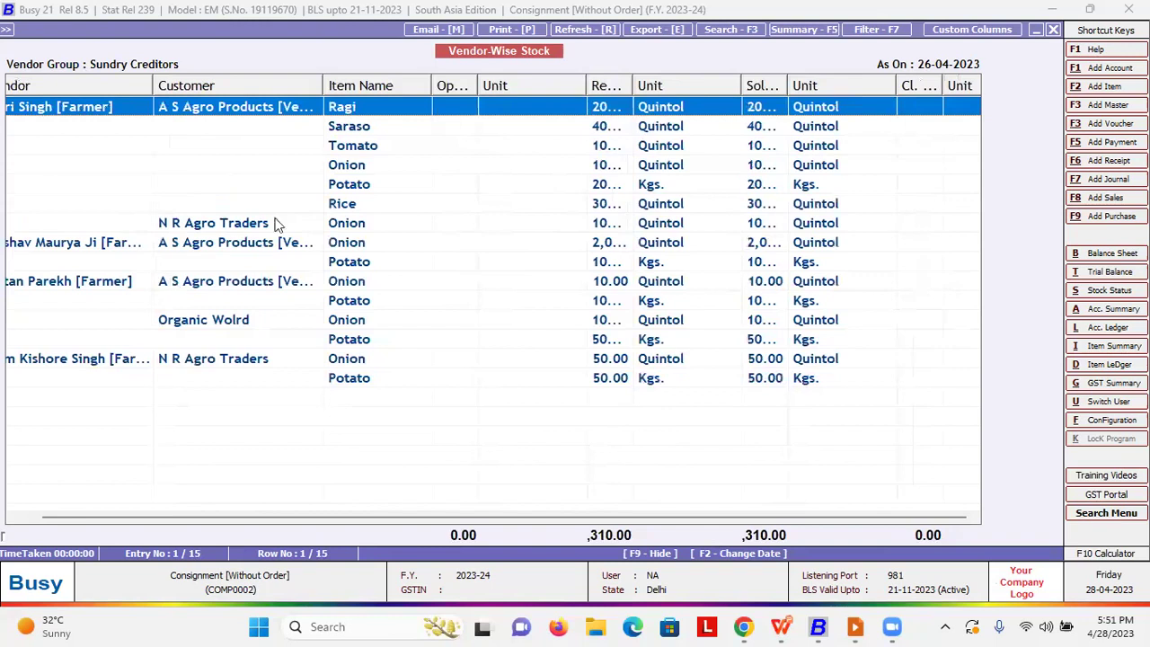
pyautogui.moveTo(477, 81); pyautogui.dragTo(507, 82)
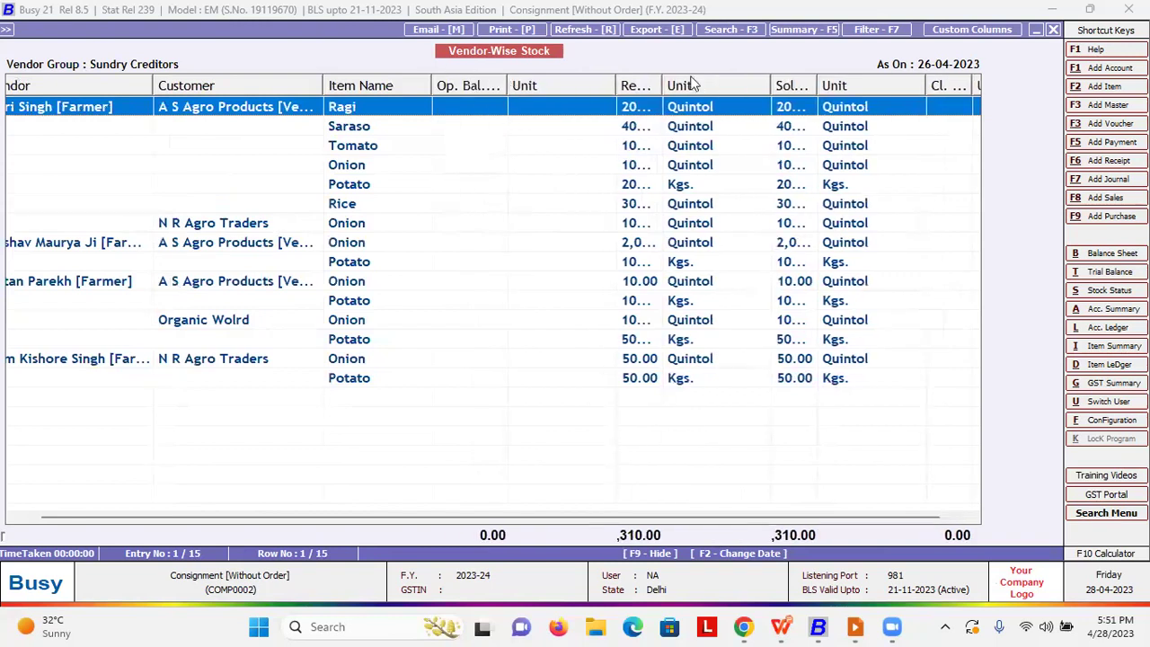
pyautogui.moveTo(659, 82); pyautogui.dragTo(712, 82)
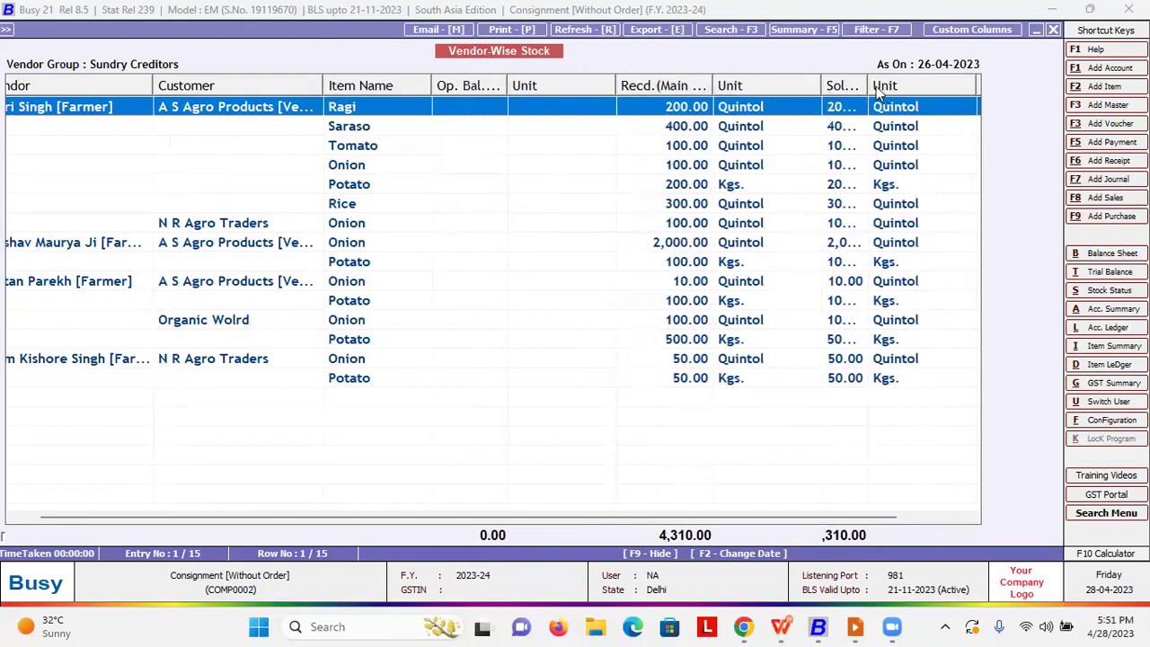
pyautogui.moveTo(867, 82); pyautogui.dragTo(910, 83)
pyautogui.moveTo(649, 516); pyautogui.dragTo(753, 517)
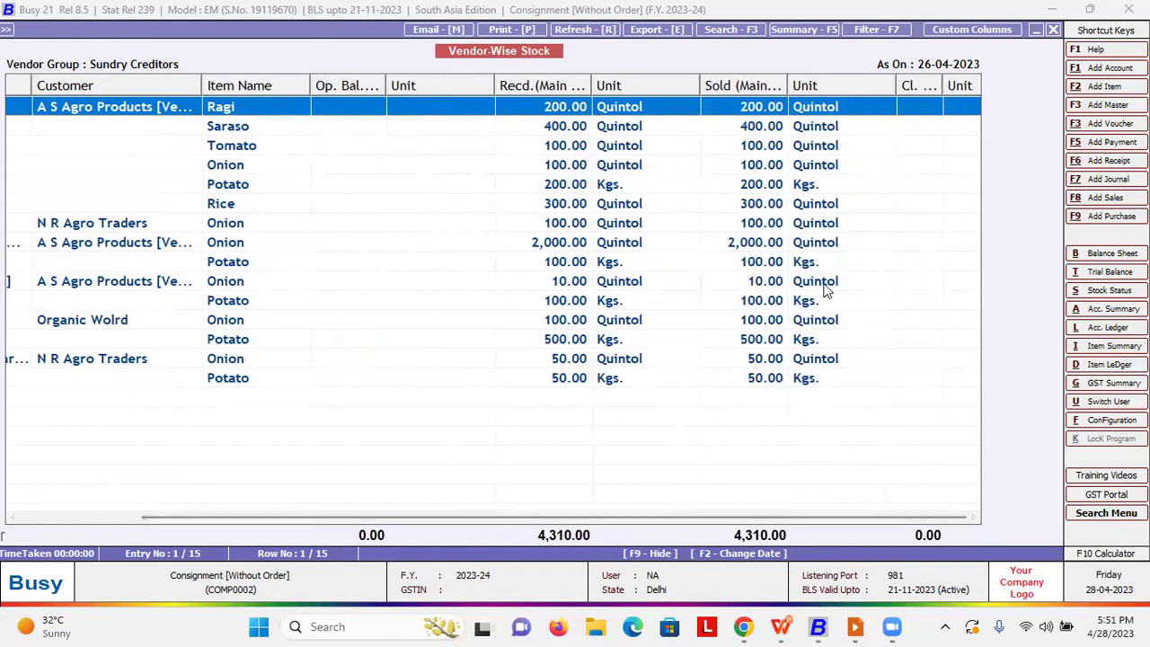
# Generate the Vendor-Wise Stock report for all vendors dated 26-04-2023 in Main Unit, and close it after viewing
pyautogui.press('Escape')
pyautogui.press('Escape')
pyautogui.press('Right')
pyautogui.press('Right')
pyautogui.press('Escape')
pyautogui.press('Return')
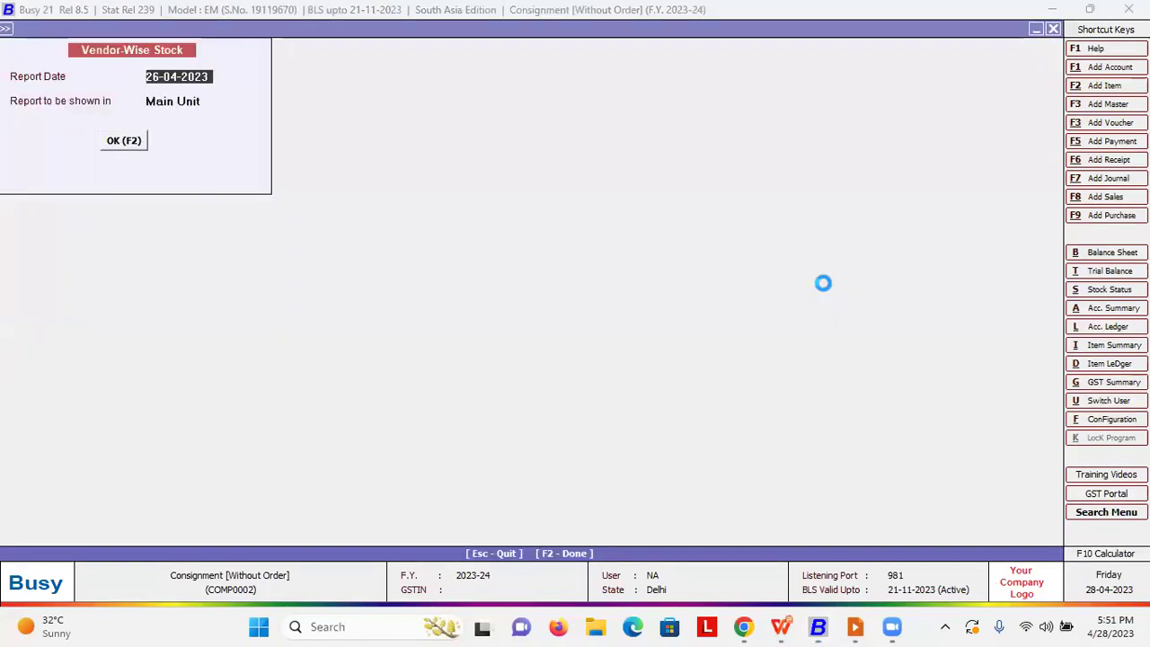
pyautogui.press('F2')
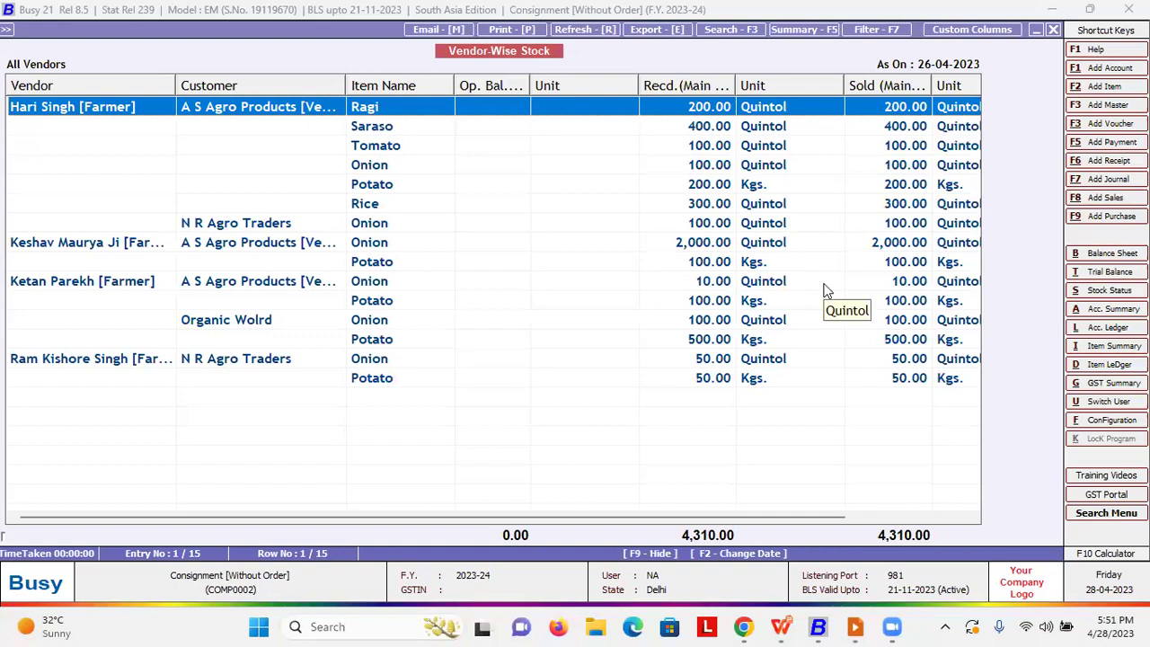
pyautogui.press('Escape')
pyautogui.press('Escape')
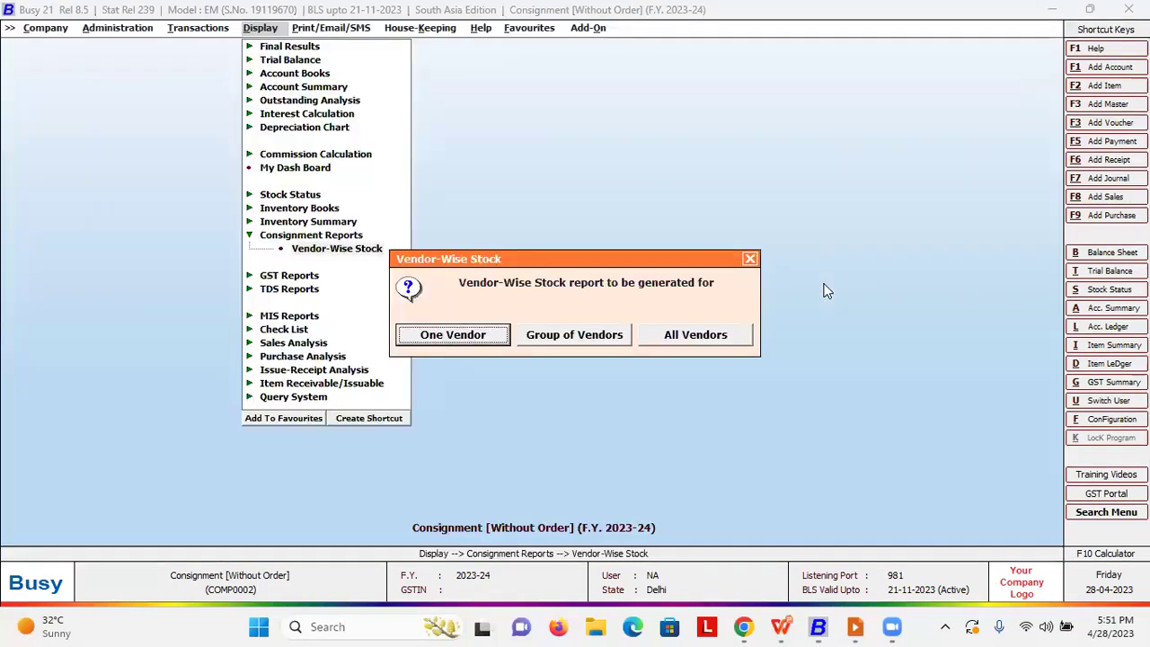
pyautogui.press('Escape')
pyautogui.press('Escape')
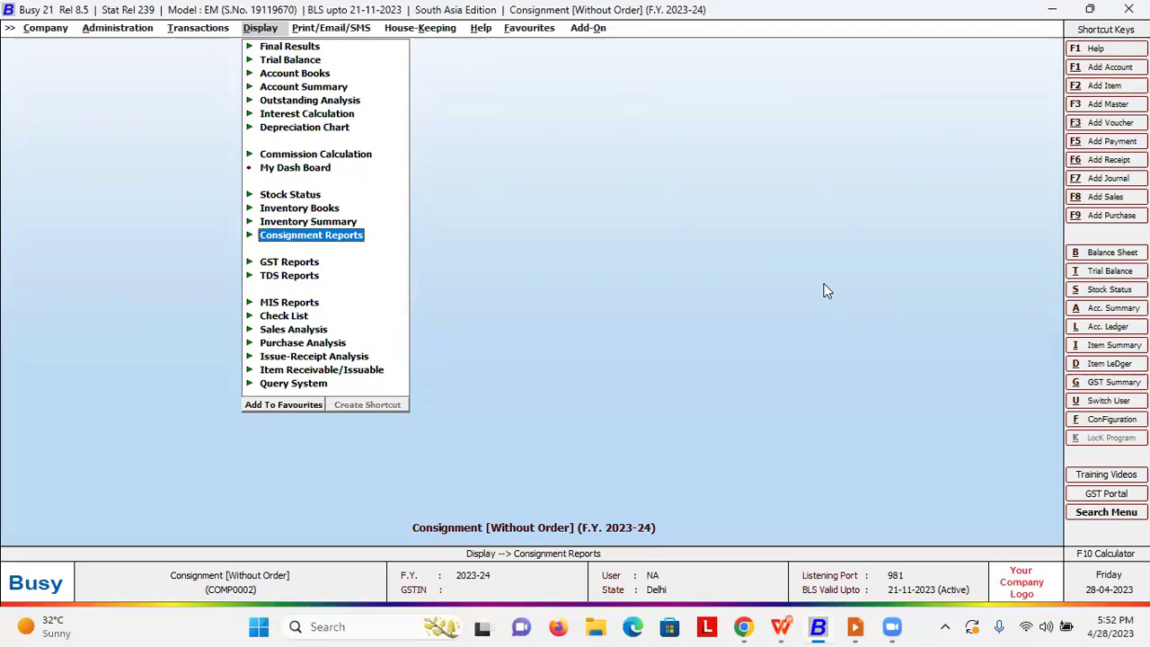
# Generate the GST Summary report from 01-04-2023 to 26-04-2023 with the default options
pyautogui.press('Down')
pyautogui.press('Down')
pyautogui.press('Up')
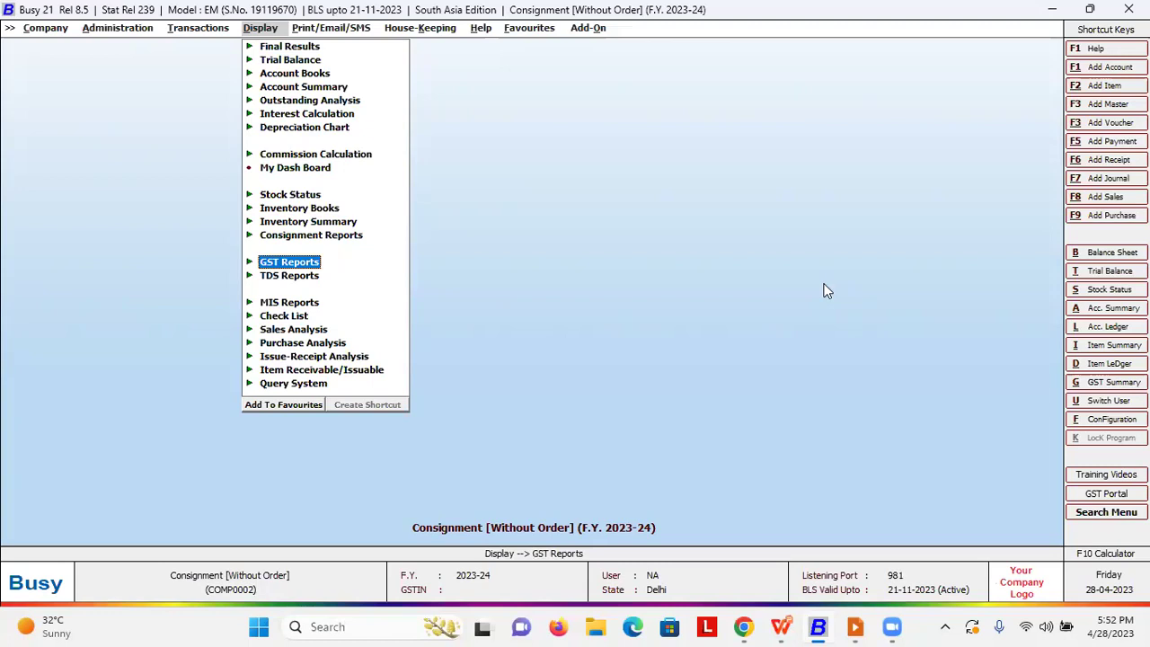
pyautogui.press('Return')
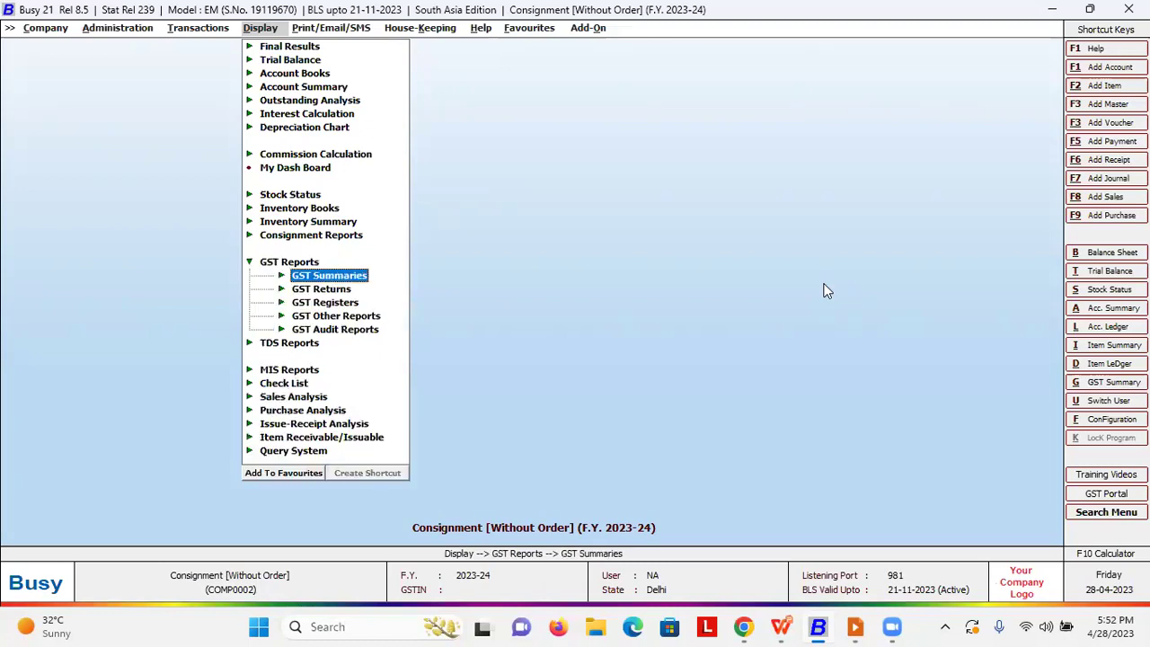
pyautogui.press('Down')
pyautogui.press('Return')
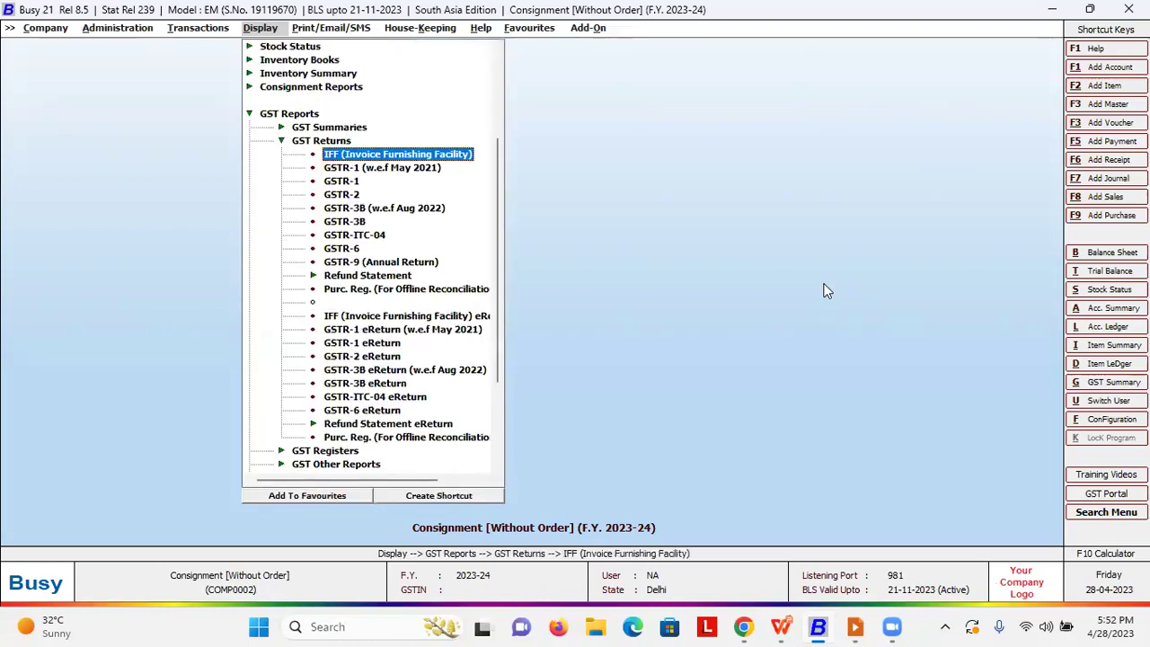
pyautogui.press('Escape')
pyautogui.press('Up')
pyautogui.press('Return')
pyautogui.press('Return')
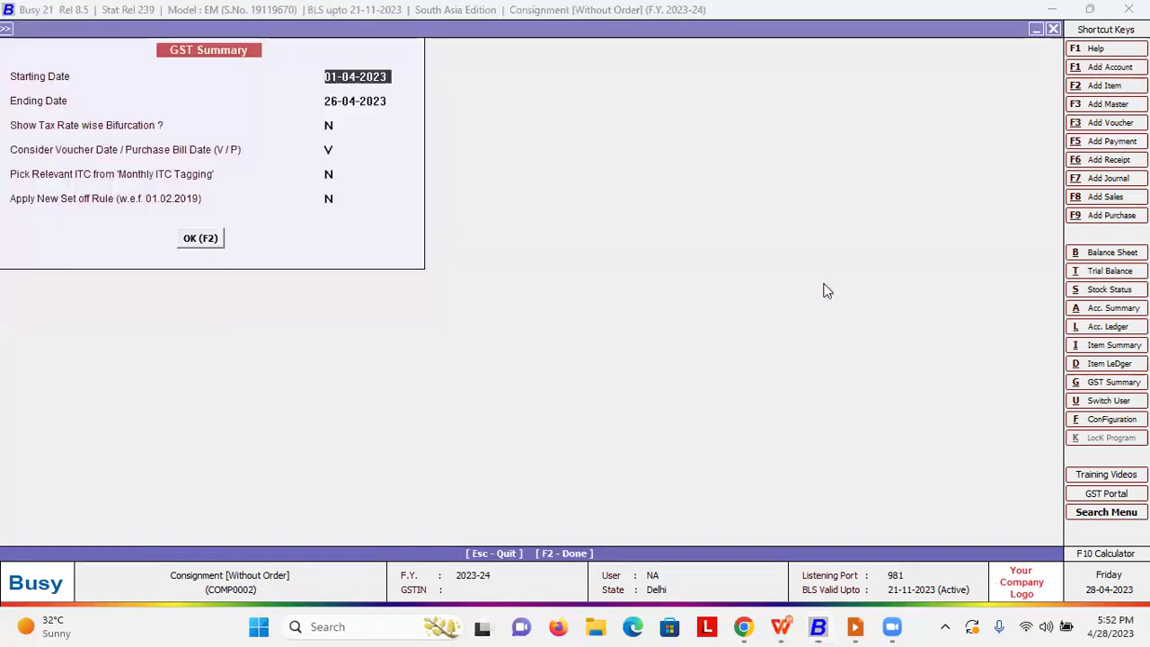
pyautogui.press('F2')
# Check the Input GST and Output GST rows of the GST Summary and close the report
pyautogui.press('Down')
pyautogui.press('Up')
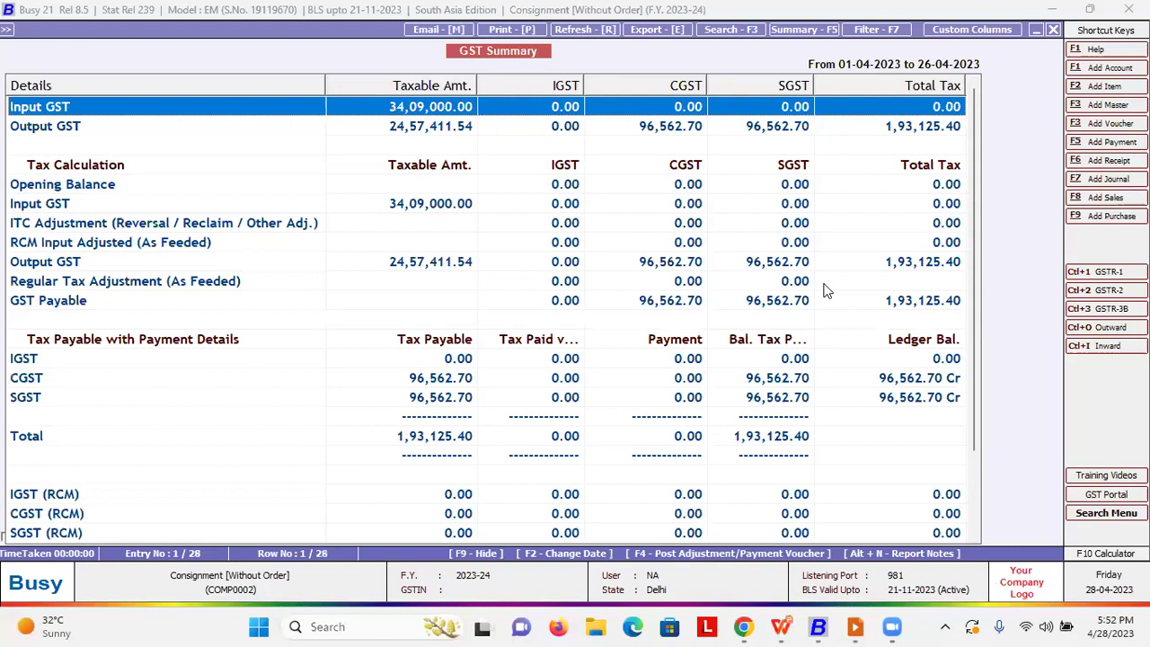
pyautogui.press('Down')
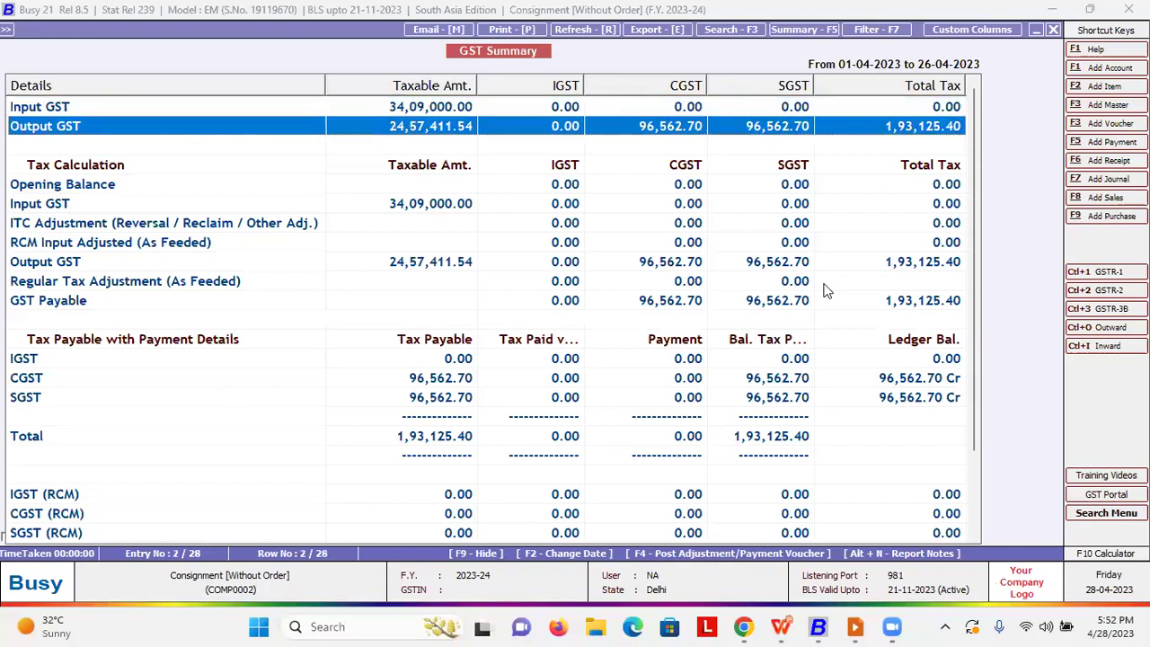
pyautogui.press('Escape')
pyautogui.press('Escape')
pyautogui.press('Escape')
# Look through the GST Returns reports, such as GSTR-1 (w.e.f May 2021), and collapse the list
pyautogui.press('Down')
pyautogui.press('Down')
pyautogui.press('Up')
pyautogui.press('Return')
pyautogui.press('Down')
pyautogui.press('Down')
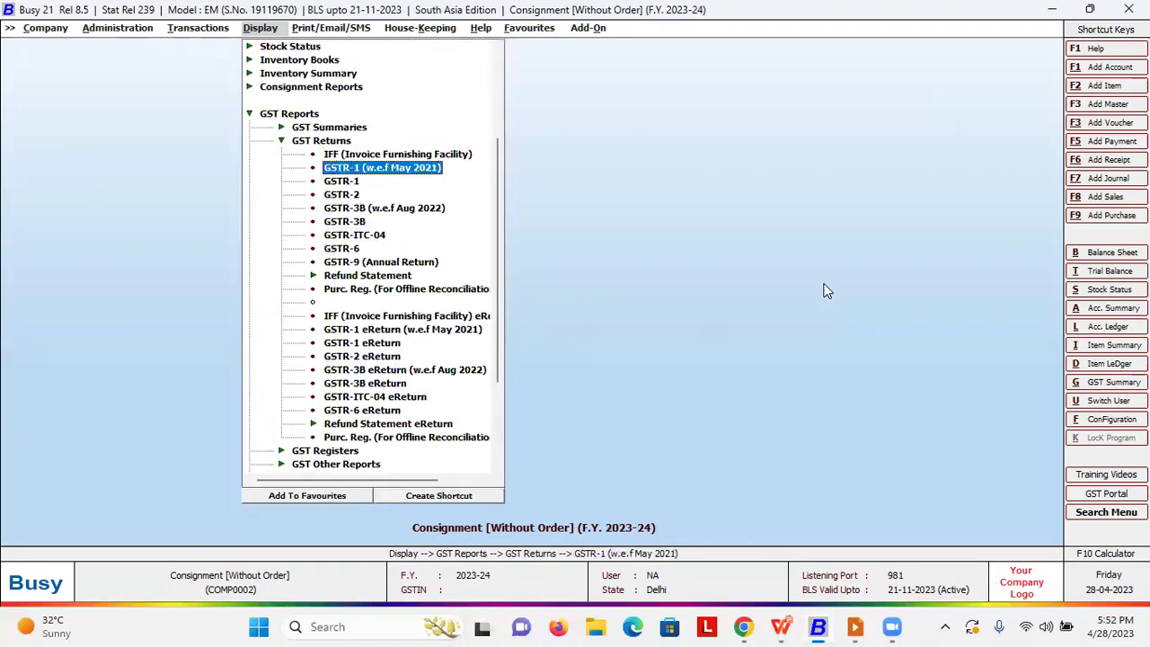
pyautogui.press('Escape')
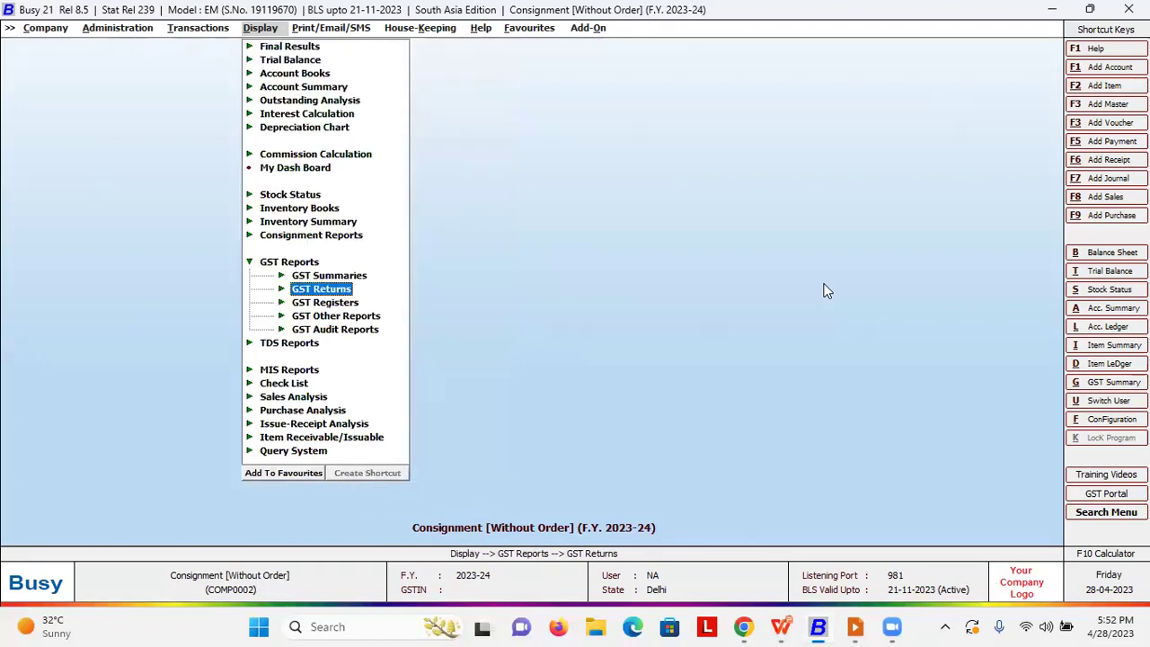
# Generate the Amount Payable outstanding report dated 26-04-2023, with accounts shown by name and default options, and close it after viewing
pyautogui.press('Up')
pyautogui.press('Up')
pyautogui.press('Up')
pyautogui.press('Up')
pyautogui.press('Up')
pyautogui.press('Up')
pyautogui.press('Up')
pyautogui.press('Up')
pyautogui.press('Up')
pyautogui.press('Up')
pyautogui.press('Up')
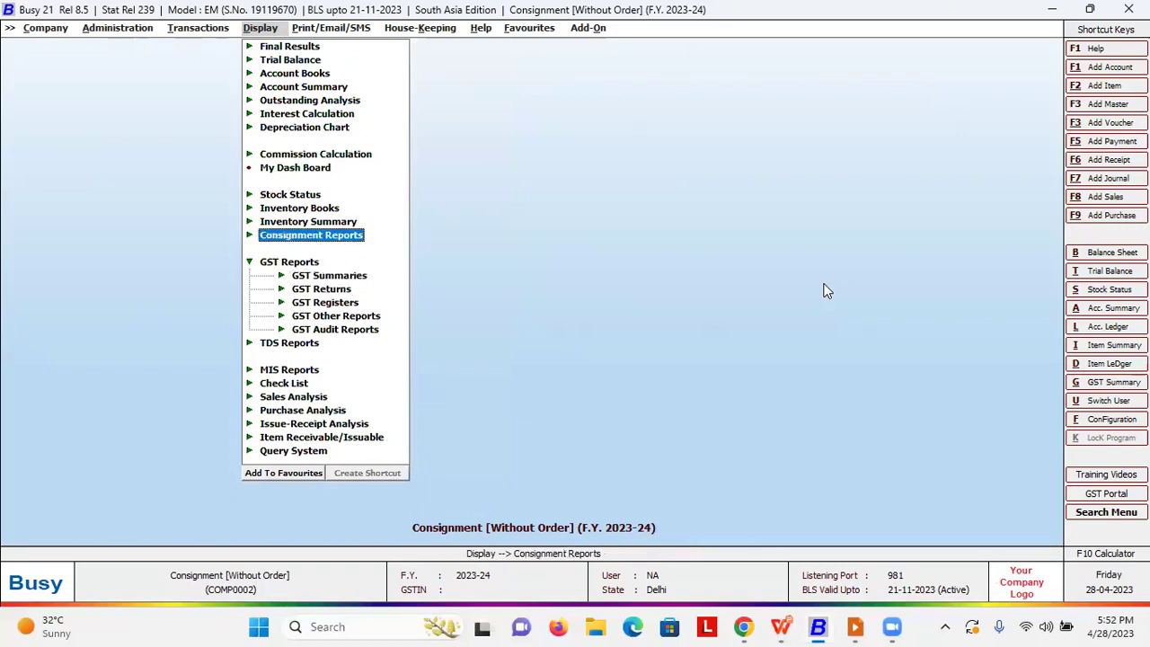
pyautogui.press('Return')
pyautogui.press('Return')
pyautogui.press('Return')
pyautogui.press('Escape')
pyautogui.press('Return')
pyautogui.press('Right')
pyautogui.press('Escape')
pyautogui.press('Down')
pyautogui.press('Down')
pyautogui.press('Down')
pyautogui.press('Down')
pyautogui.press('Down')
pyautogui.press('Down')
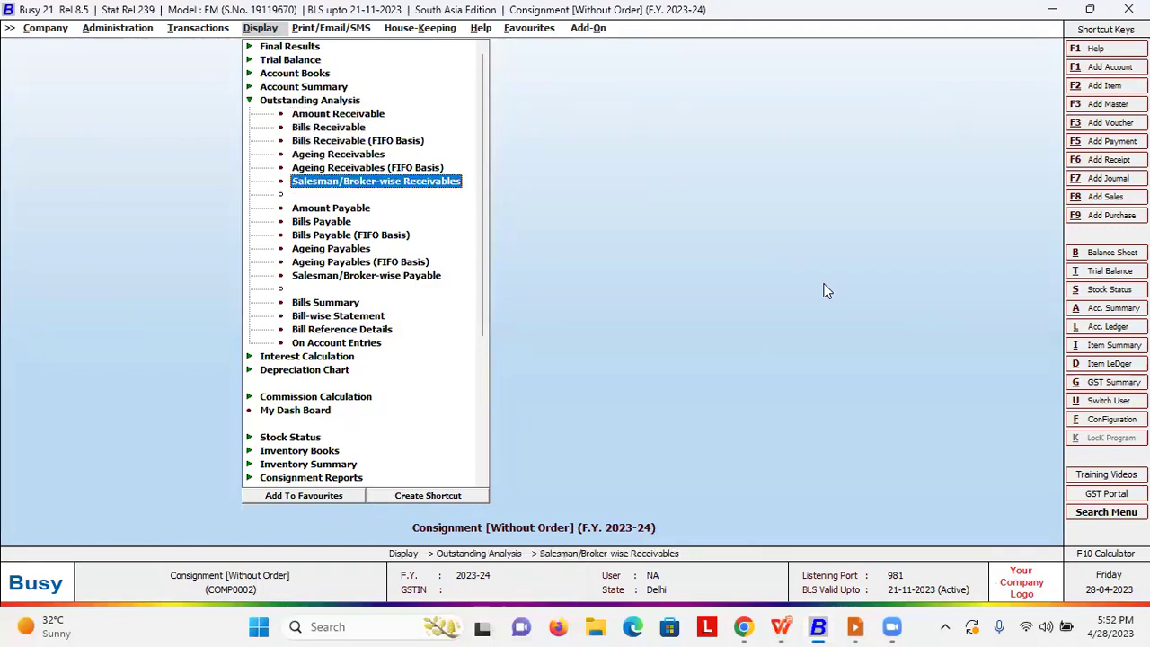
pyautogui.press('Return')
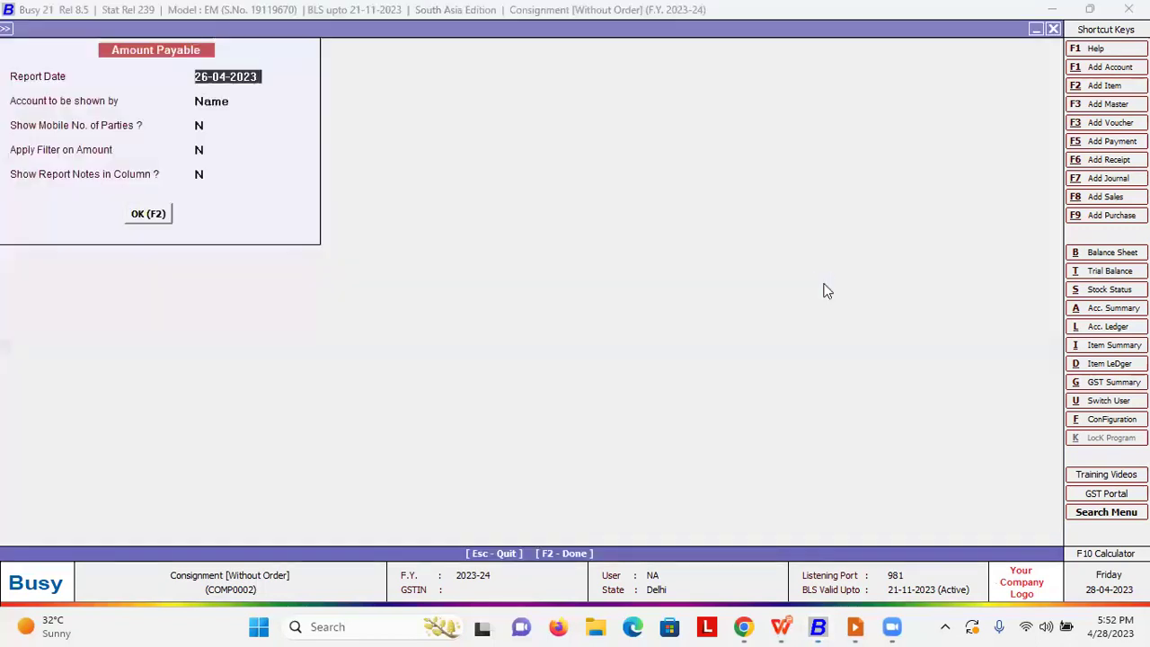
pyautogui.press('F2')
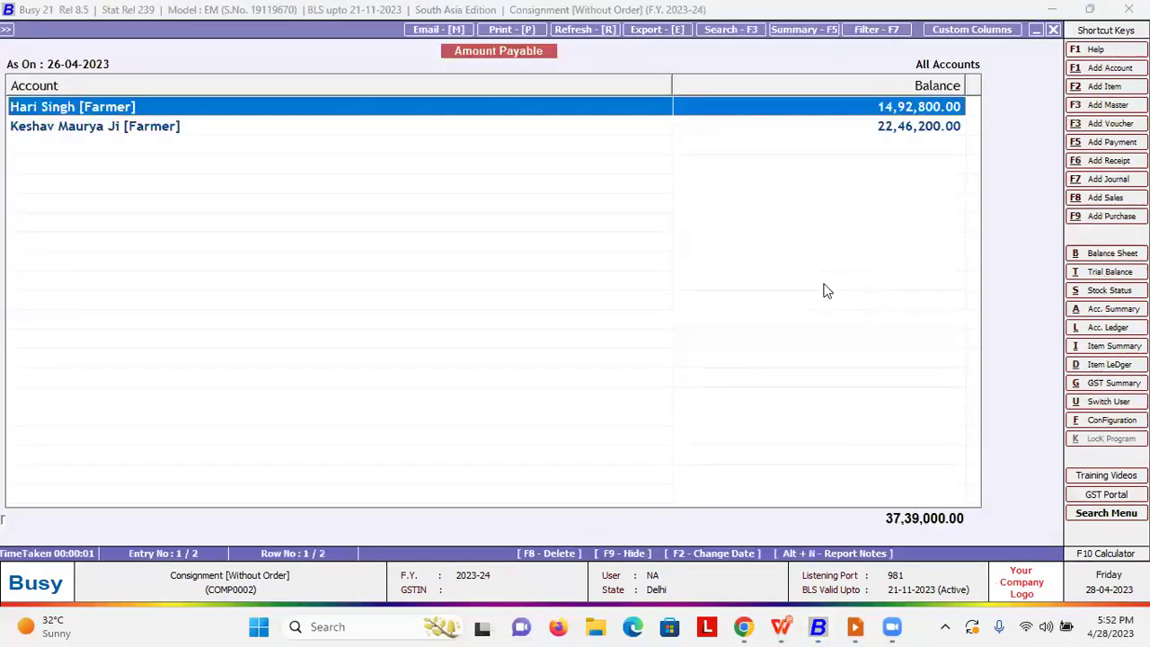
pyautogui.press('Escape')
pyautogui.press('Escape')
pyautogui.press('Escape')
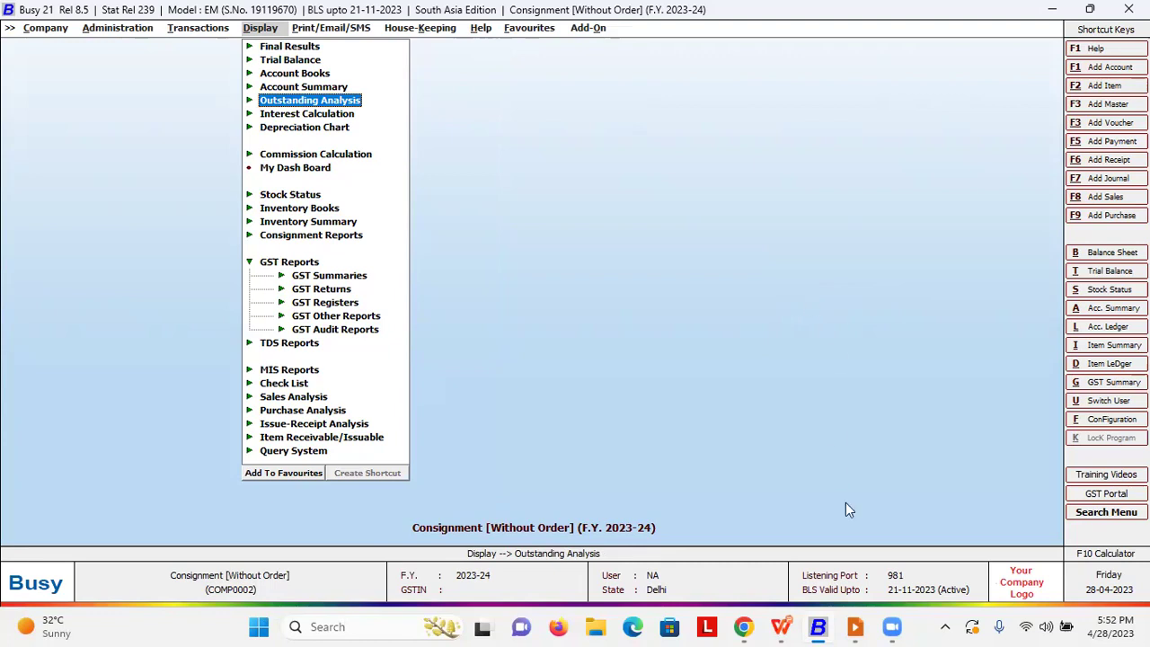
# Switch to the presentation slideshow and advance from the Practical Demo slide to the Q&A slide
pyautogui.click(856, 627)
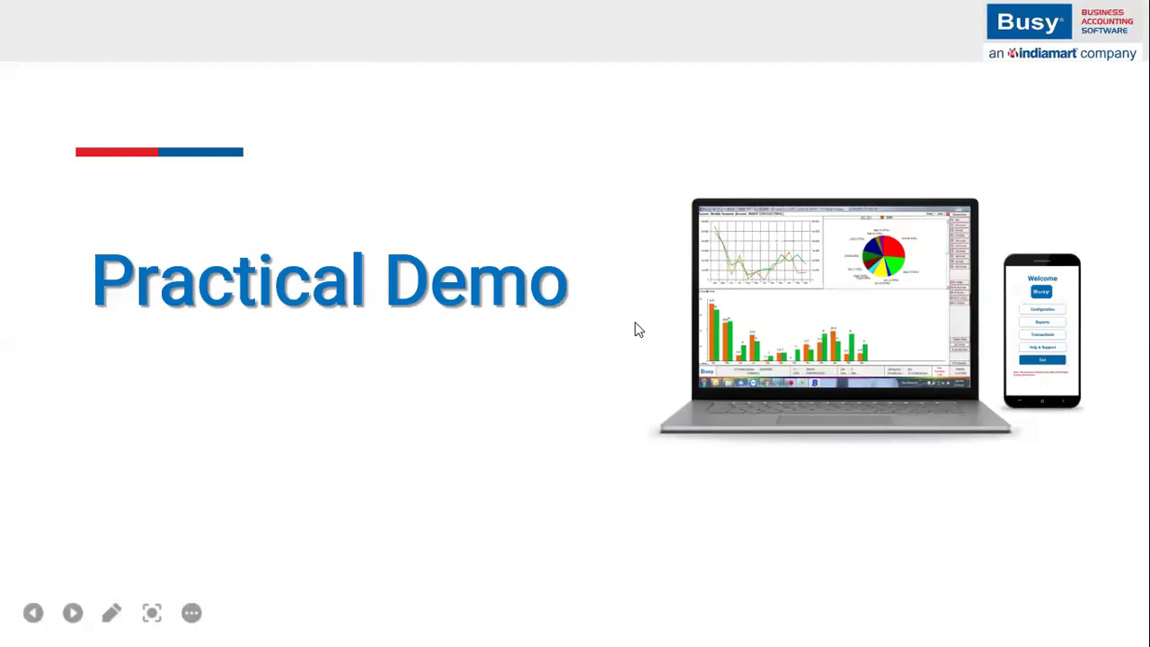
pyautogui.click(634, 330)
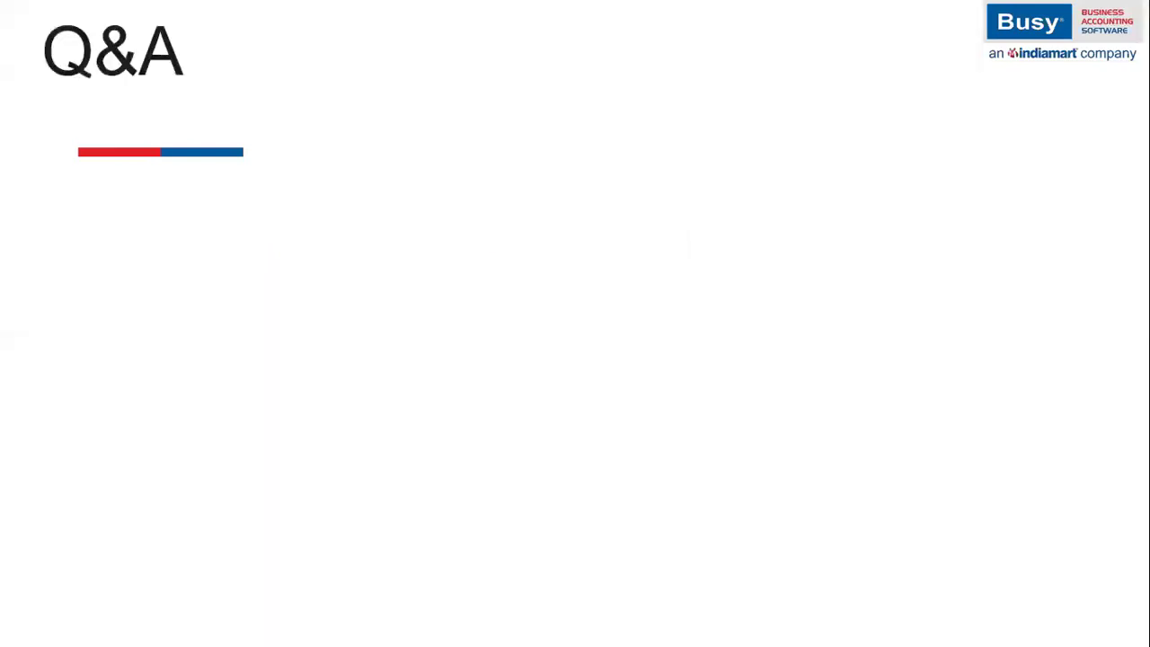